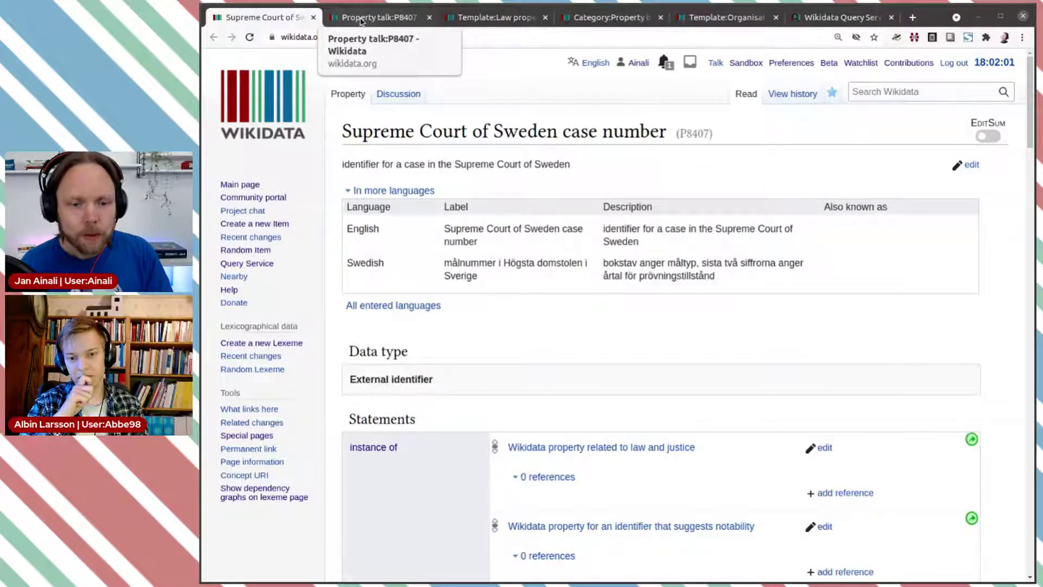
Examine the P8407 property talk page's documentation, constraints and the Sweden-related and law-and-justice property navigation boxes
click(361, 20)
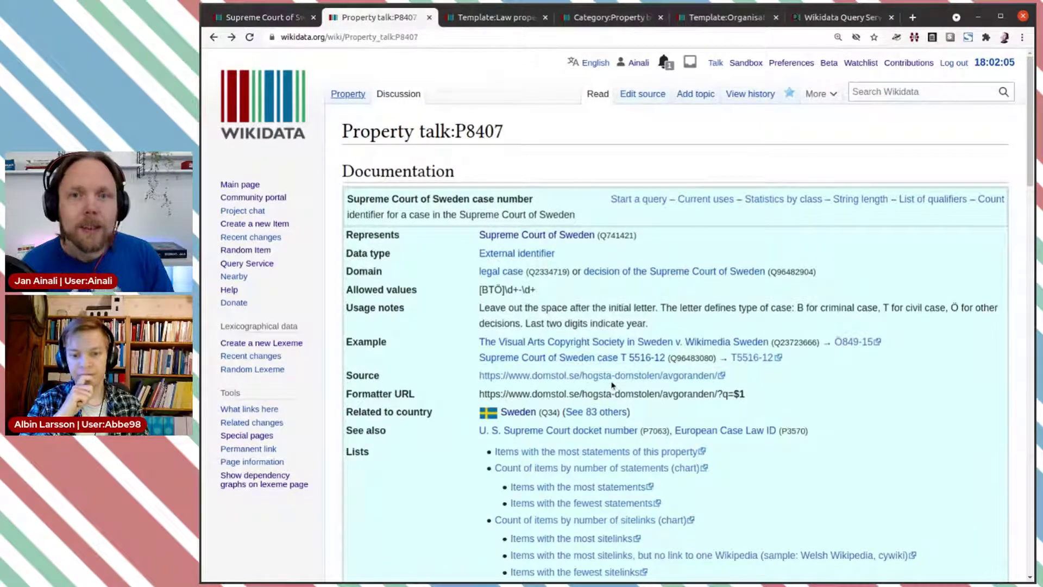
scroll(611, 385, down, 2)
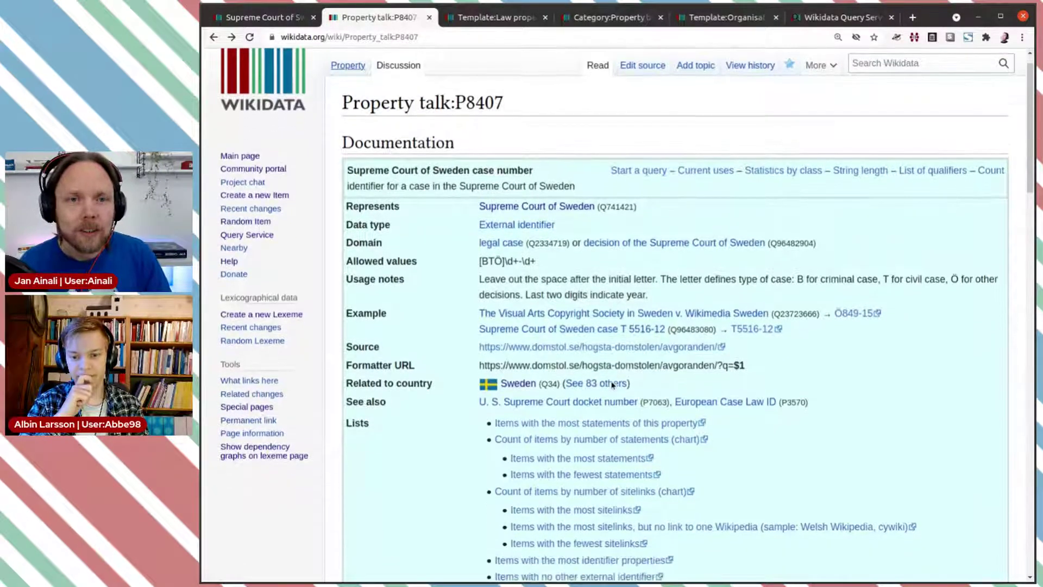
scroll(611, 384, down, 5)
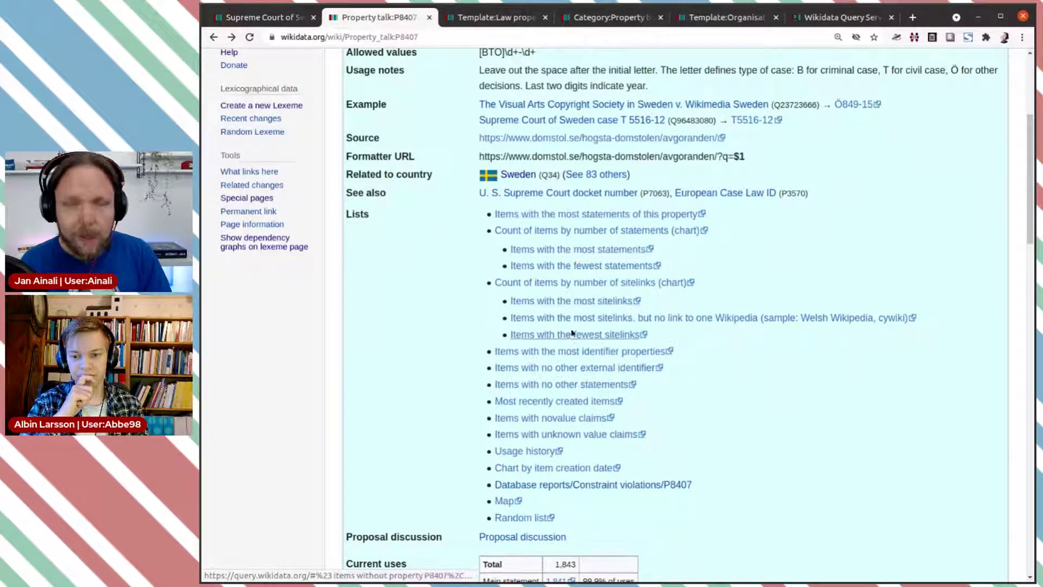
scroll(602, 381, down, 3)
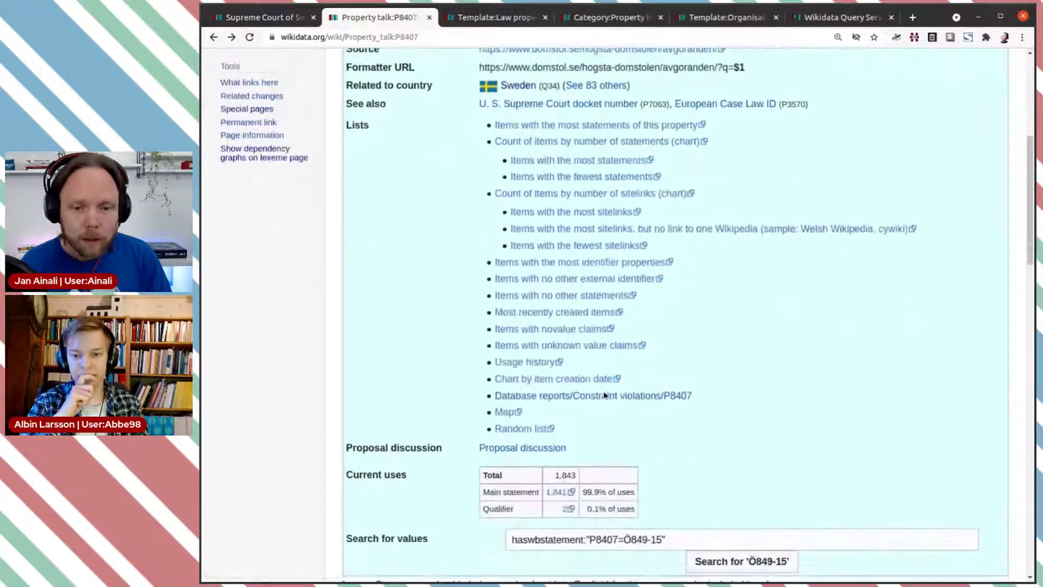
scroll(605, 394, down, 4)
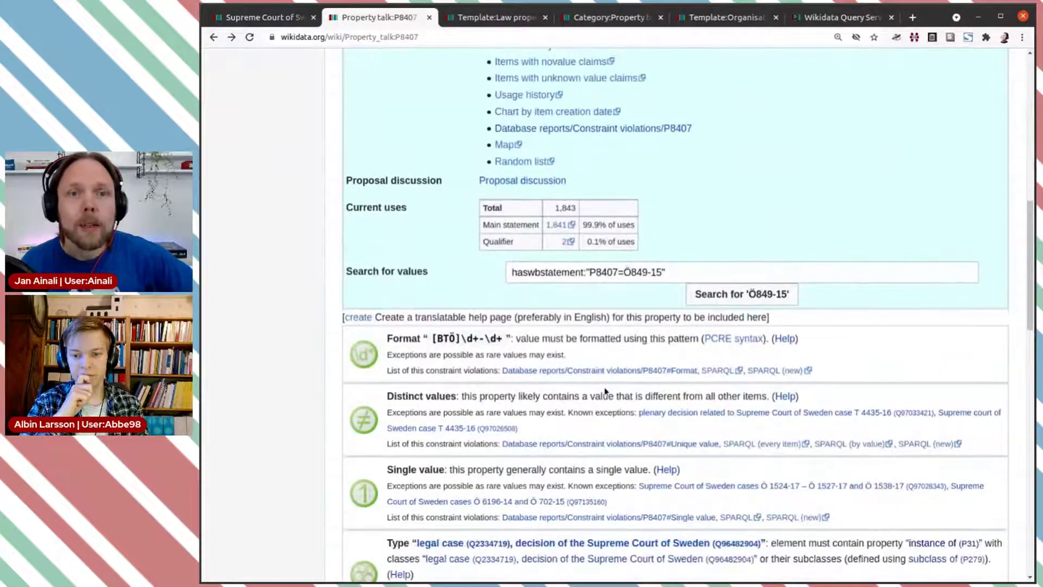
scroll(605, 390, down, 5)
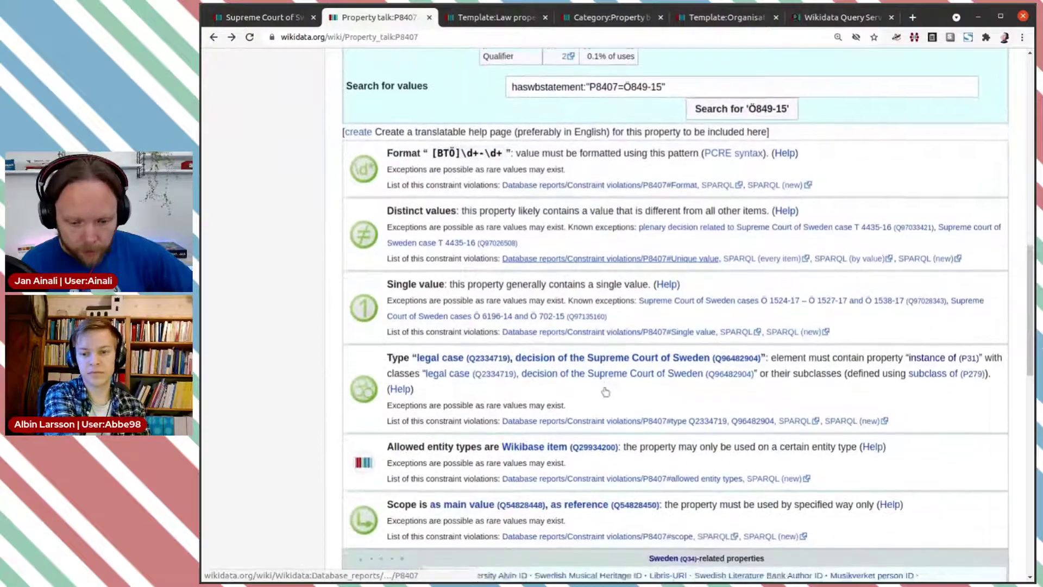
scroll(605, 390, down, 5)
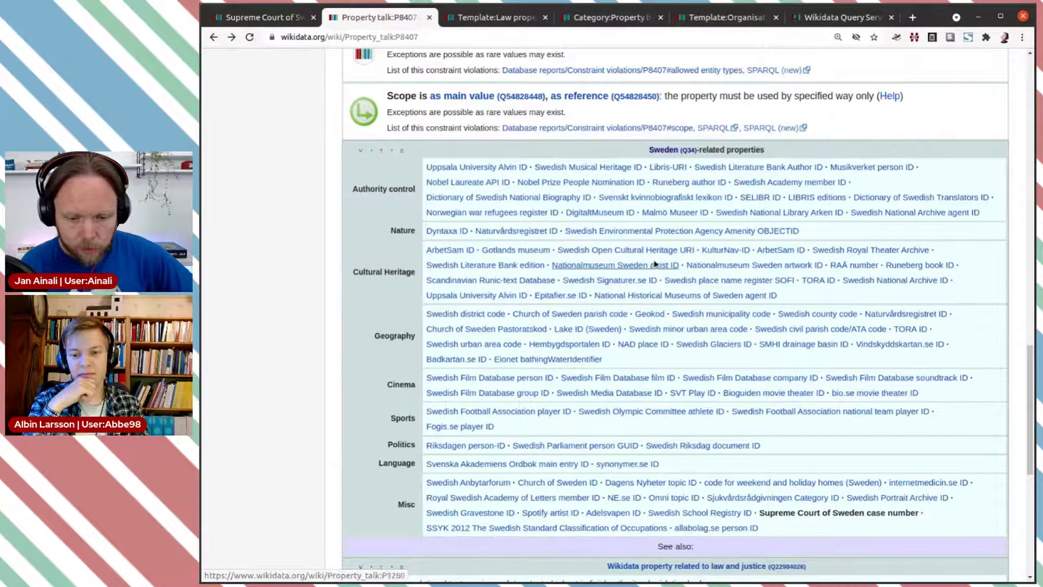
scroll(652, 245, down, 5)
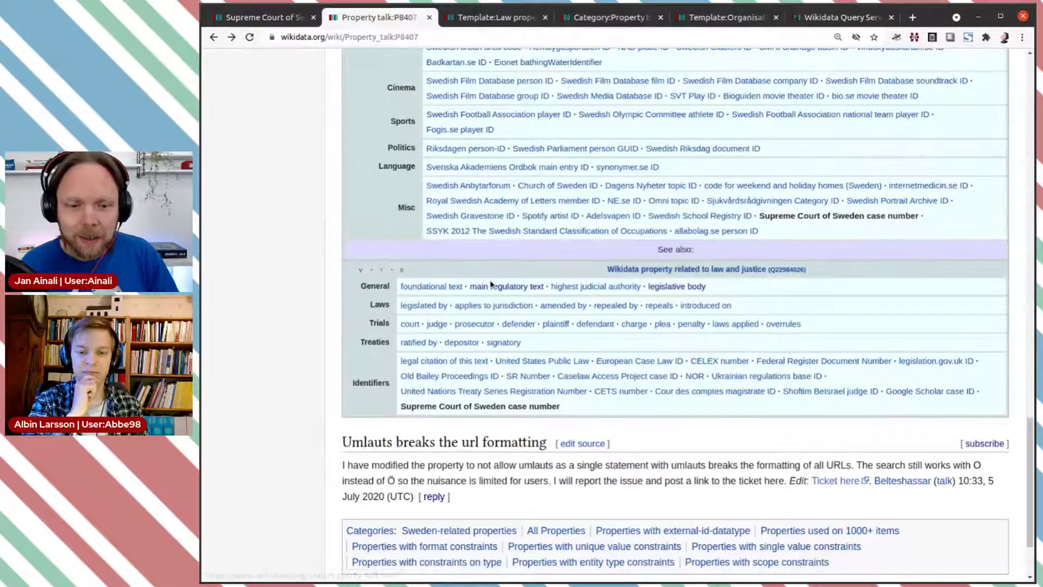
Review the Law properties template, the category of property by topic navigation templates, and the Organisation properties template
click(487, 22)
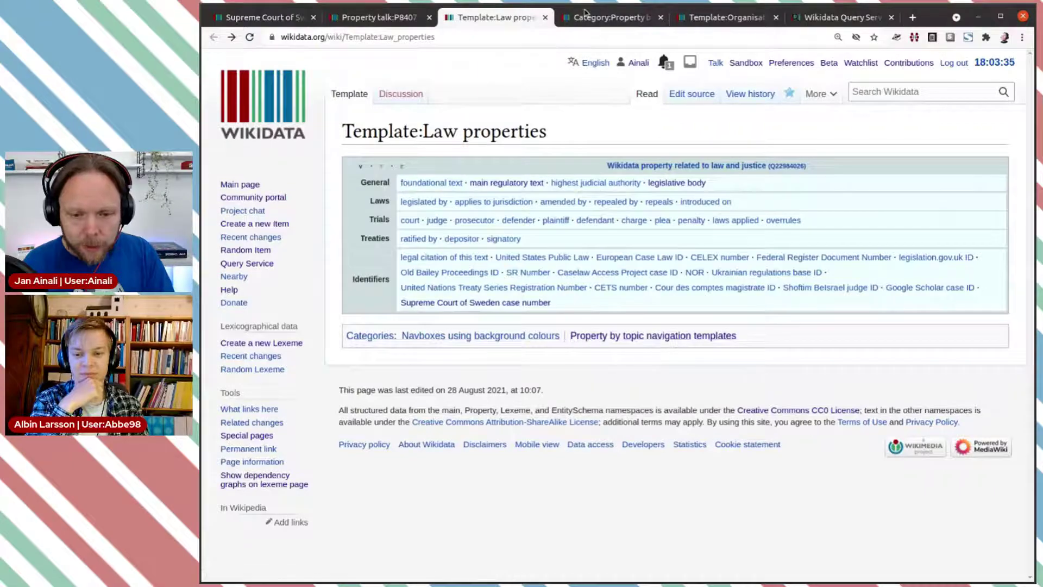
click(582, 26)
scroll(741, 226, down, 5)
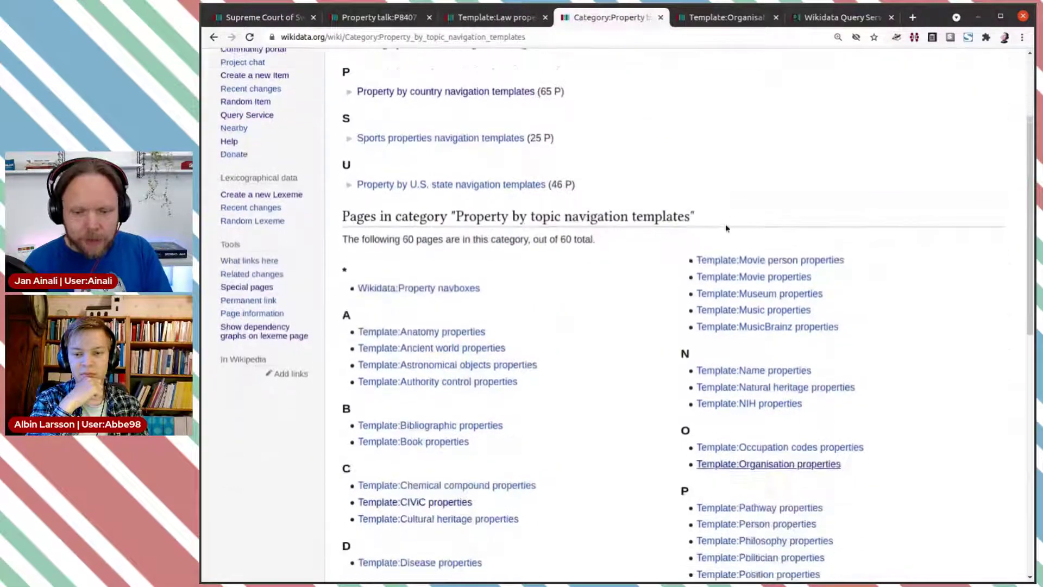
scroll(701, 228, down, 3)
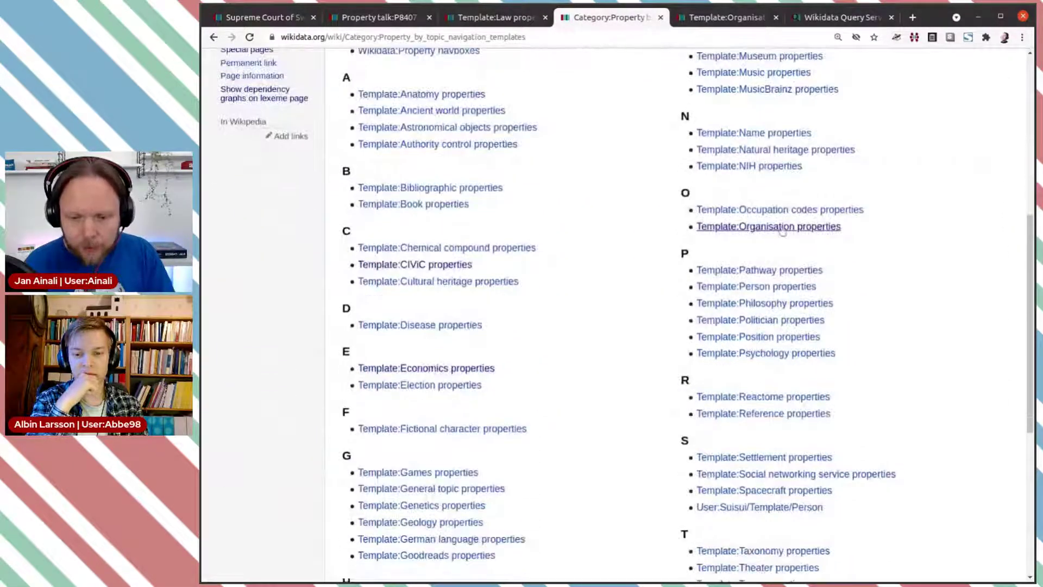
click(717, 19)
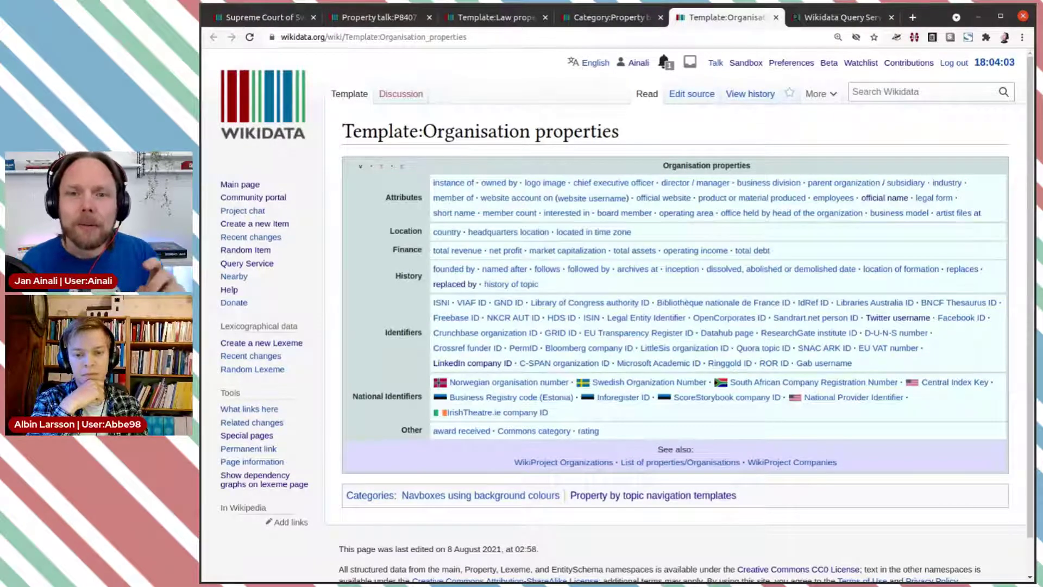
Copy the title "Template:Law properties" and paste it as the page name in the category page's wiki address
click(489, 18)
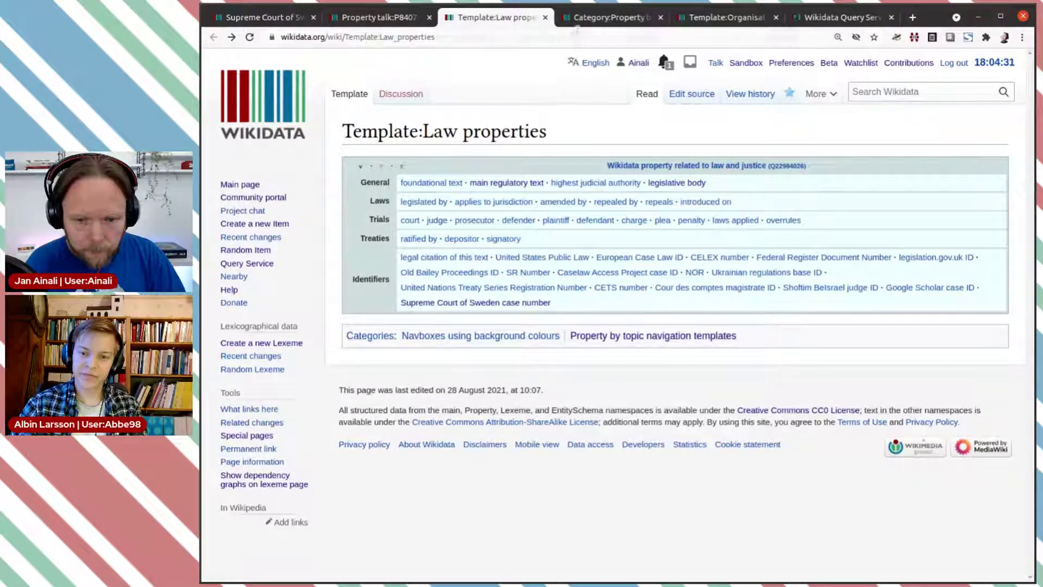
drag(553, 138, 341, 136)
key(ctrl+c)
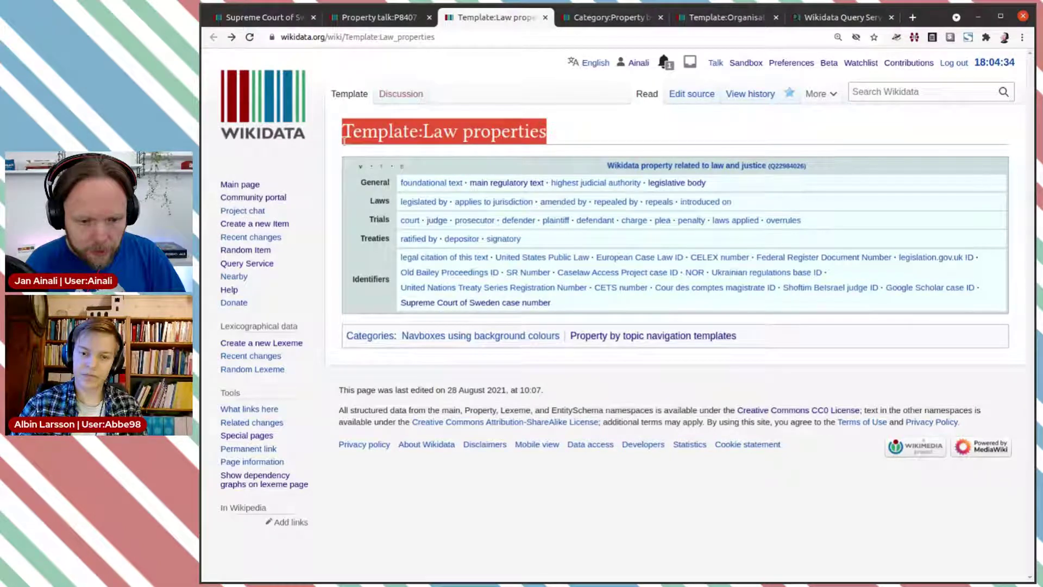
click(580, 19)
drag(345, 37, 717, 70)
key(ctrl+v)
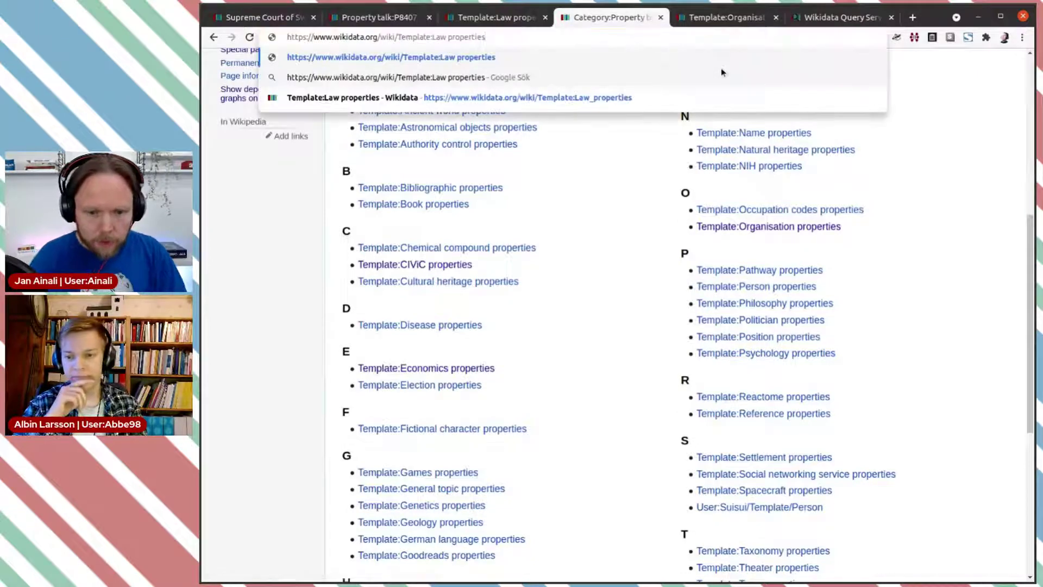
Replace "Law" with "Government" in the address and open the page Template:Government properties
key(shift+Left)
key(shift+Left)
key(shift+Left)
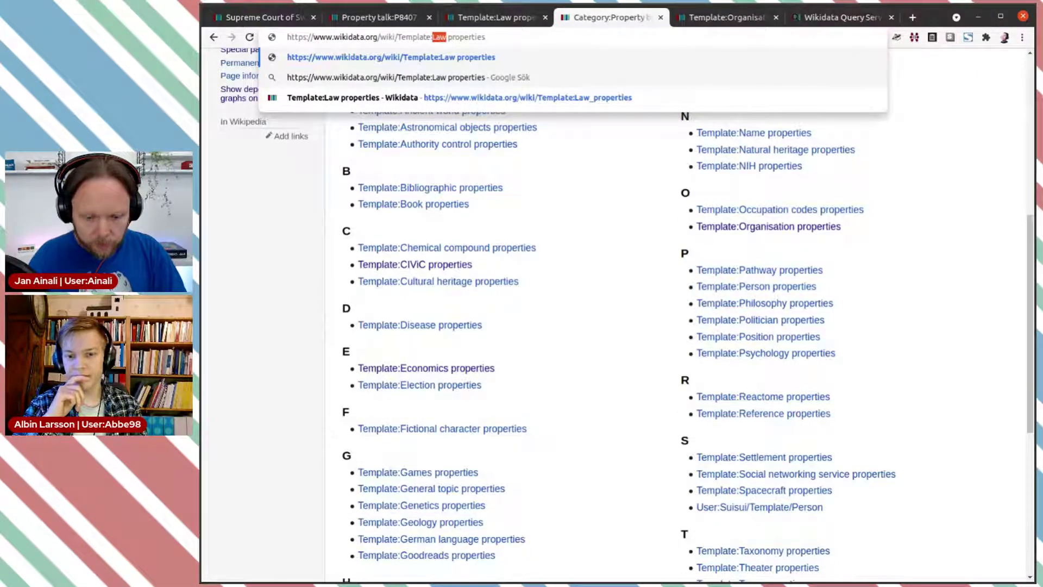
text(Governme)
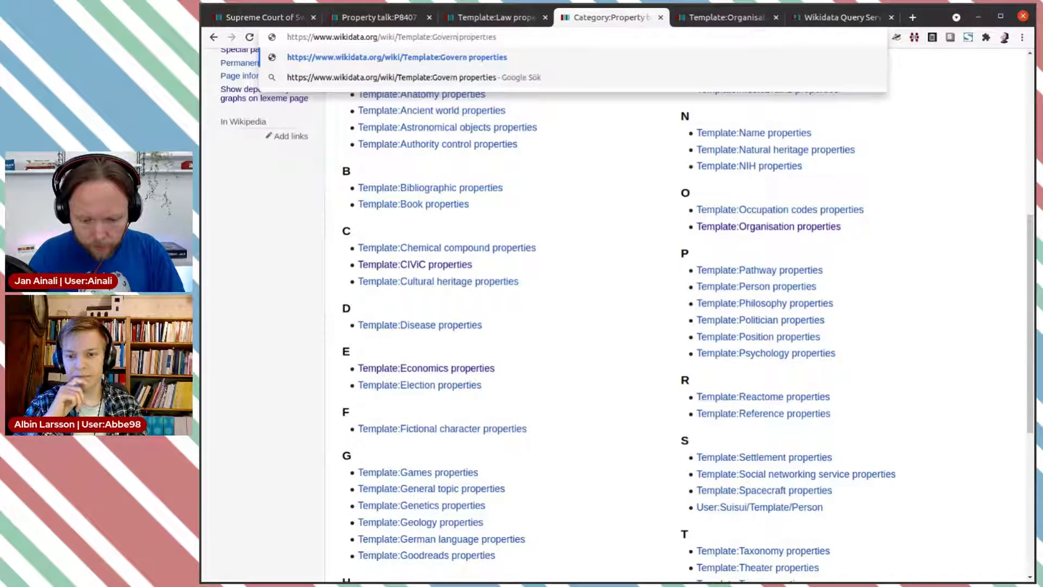
text(nt)
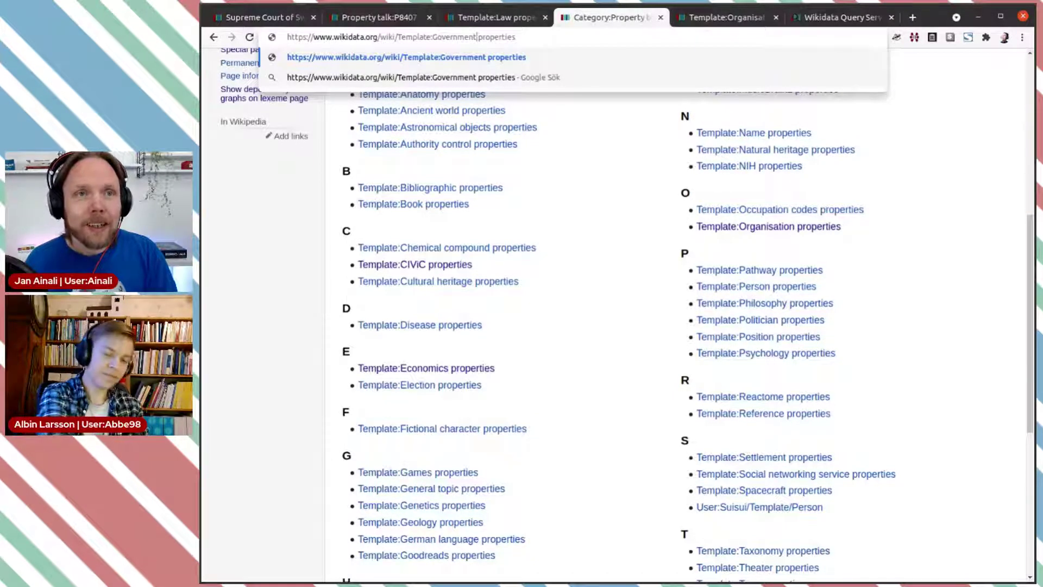
key(Return)
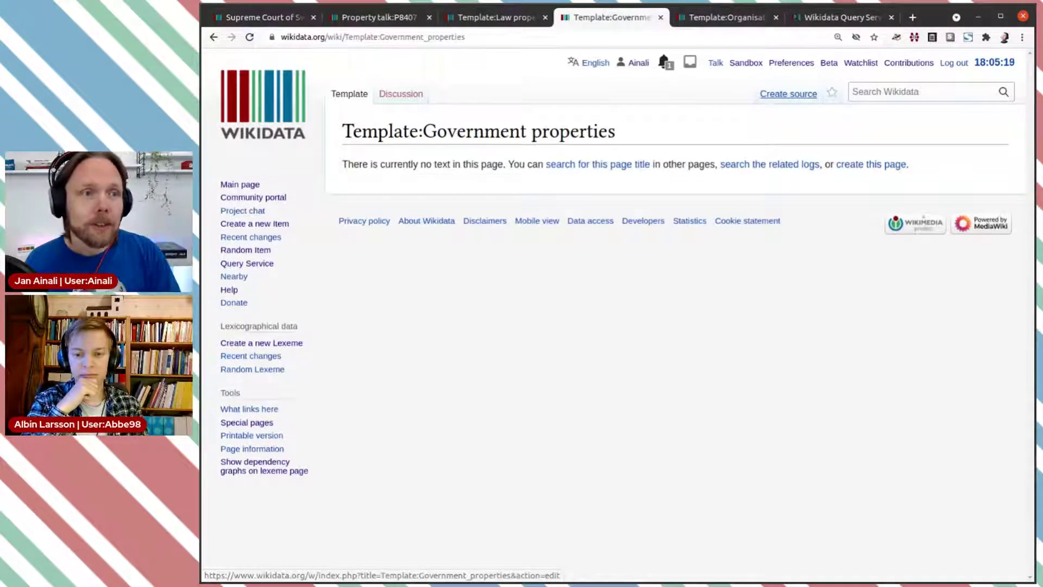
Start creating the Government properties template and fill it with the full source copied from Template:Law properties
click(789, 93)
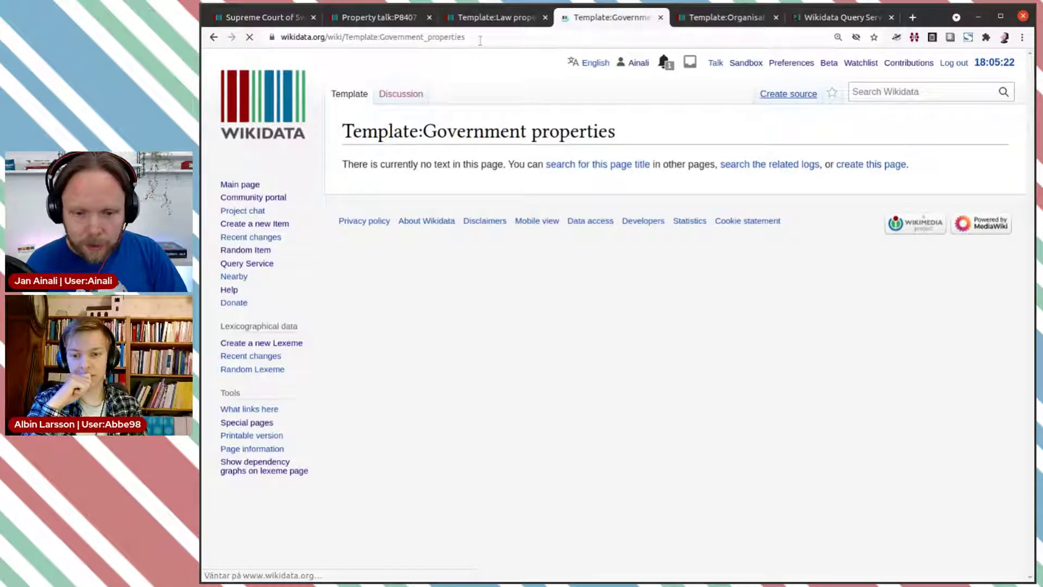
click(484, 17)
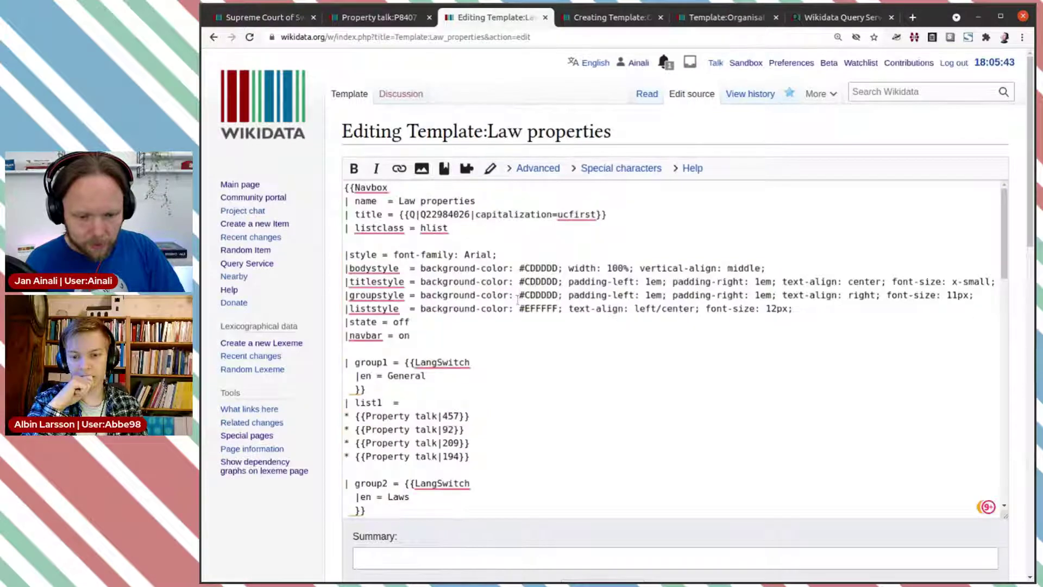
key(ctrl+a)
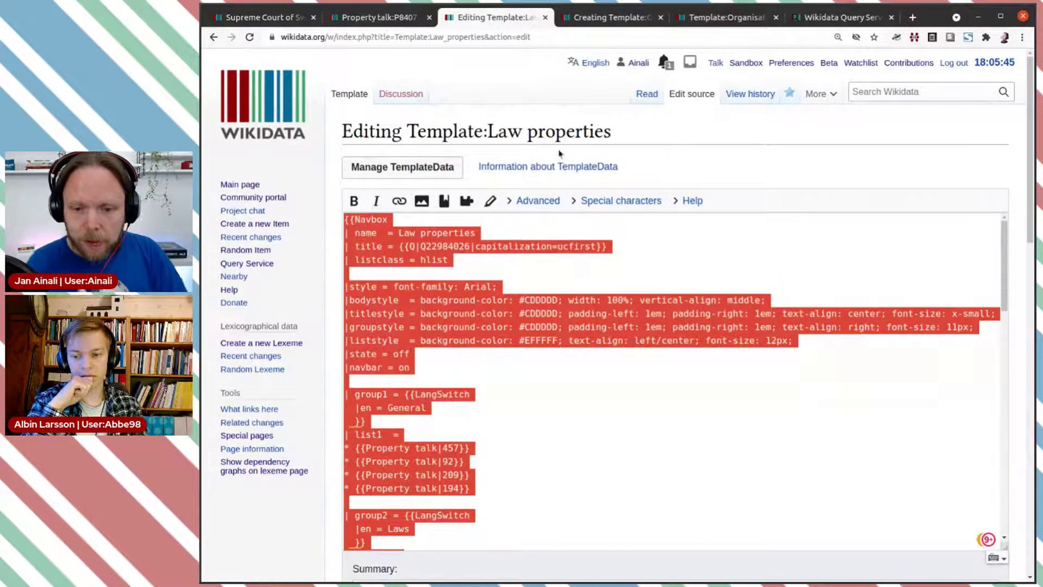
click(587, 22)
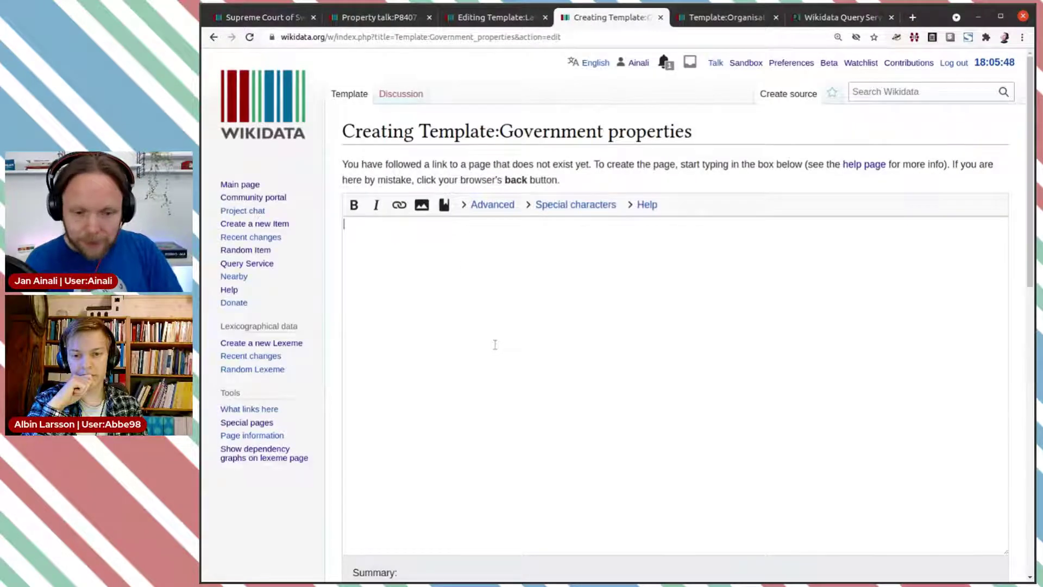
key(ctrl+v)
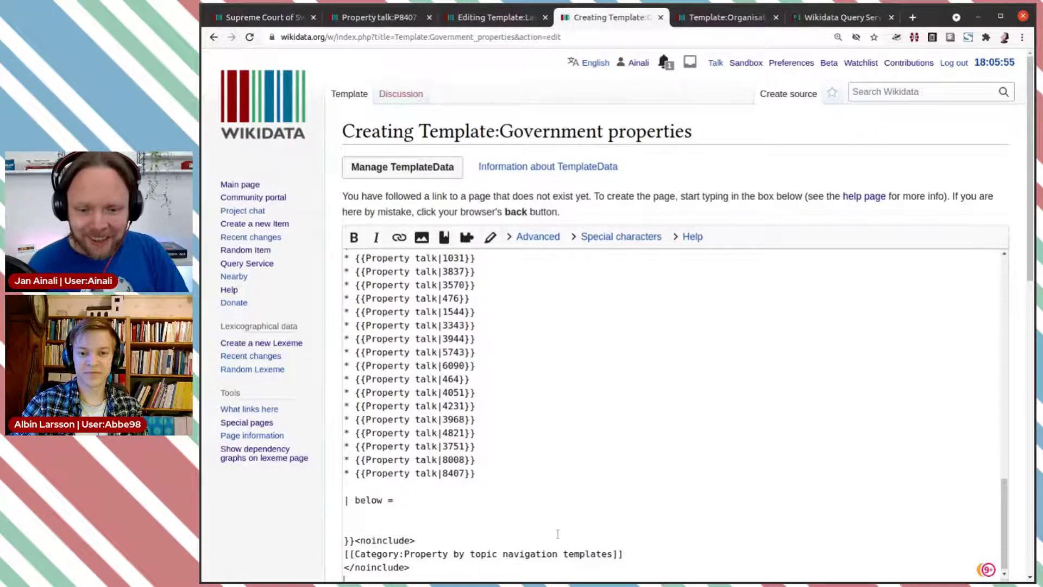
Change the Navbox name in the pasted source to "Government properties", correcting the spelling of "Government"
scroll(598, 407, up, 12)
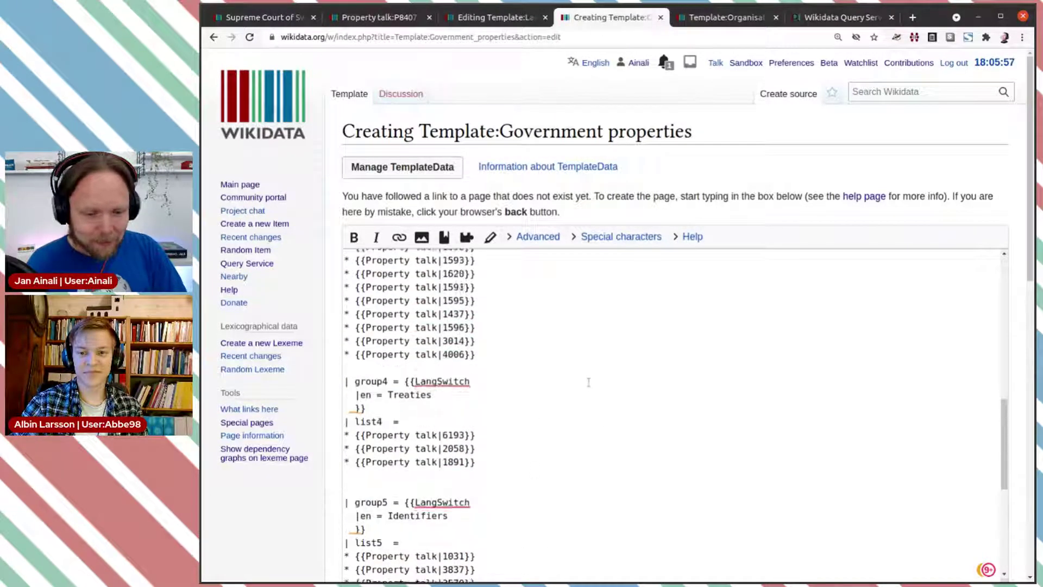
scroll(588, 382, up, 8)
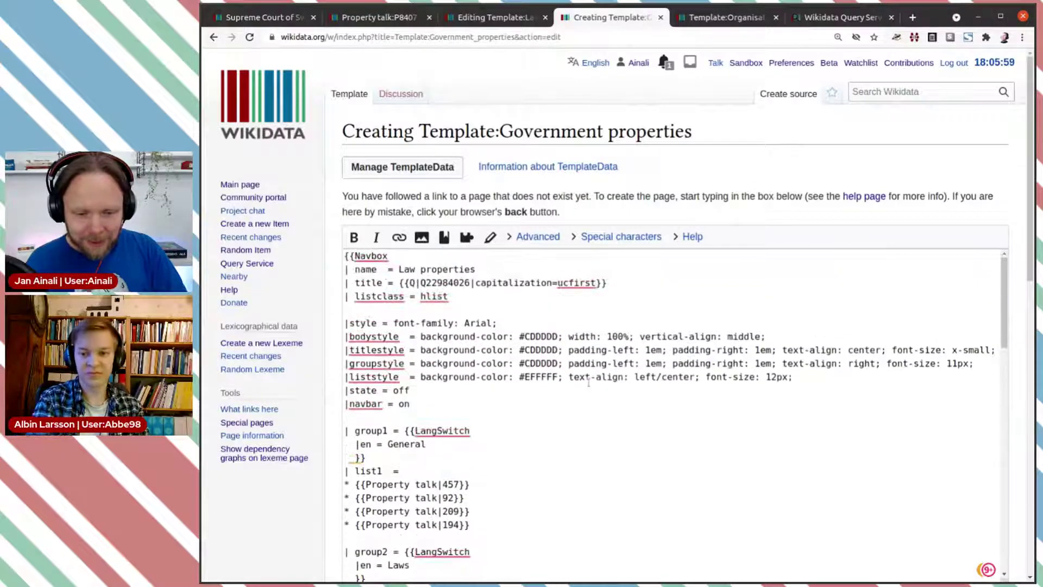
double_click(407, 269)
text(Govenrm)
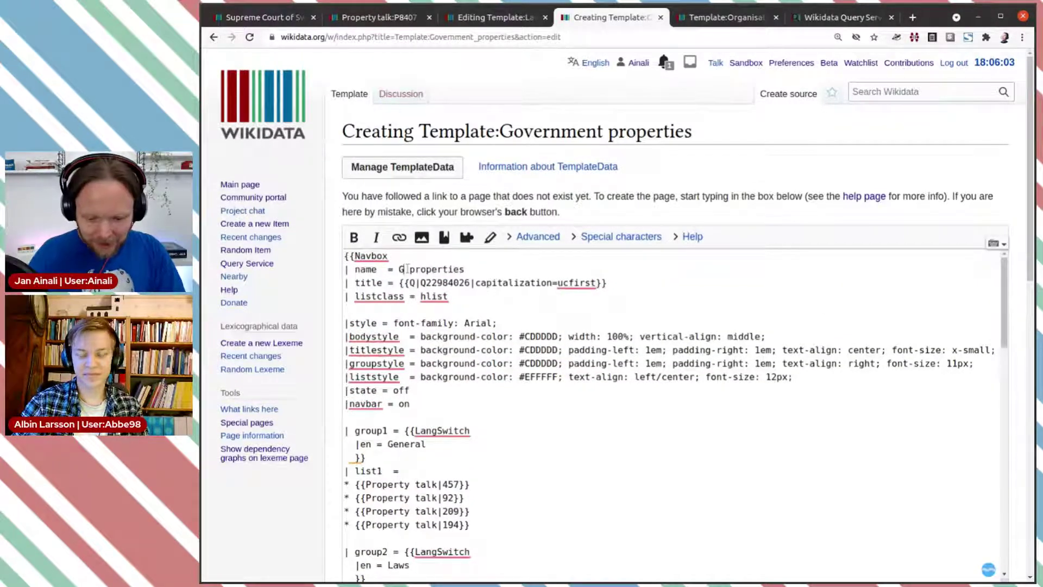
key(BackSpace)
key(BackSpace)
key(BackSpace)
text(rnment)
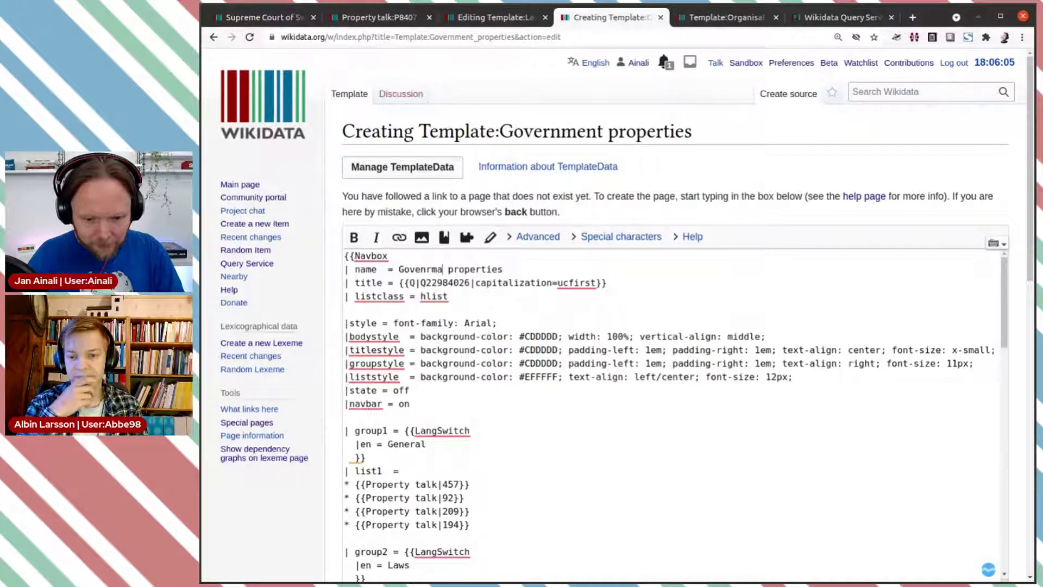
key(Up)
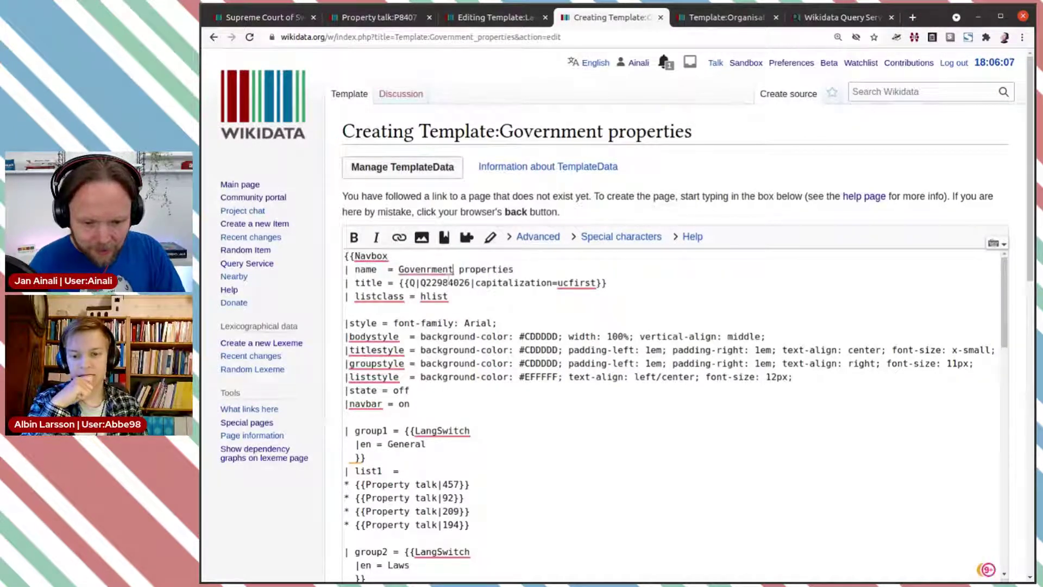
click(429, 268)
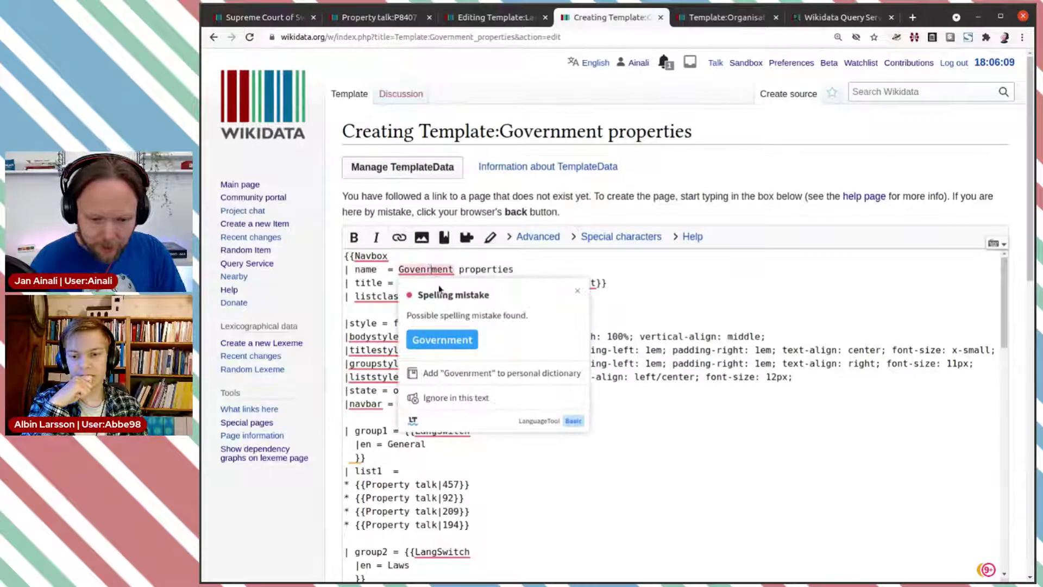
click(453, 340)
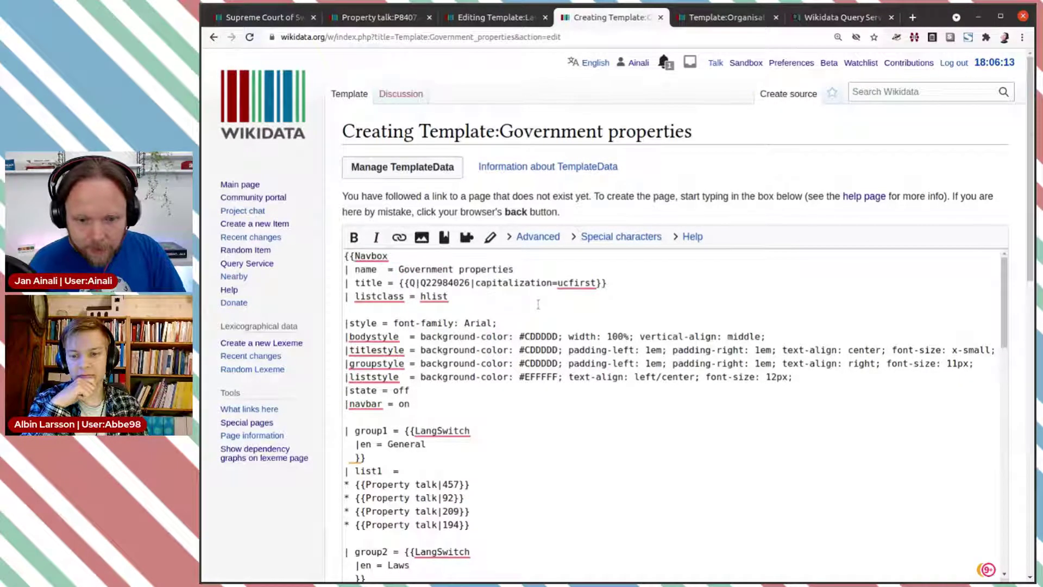
Preview the new Government properties template and compare the rendered navigation box with its source
scroll(241, 377, down, 7)
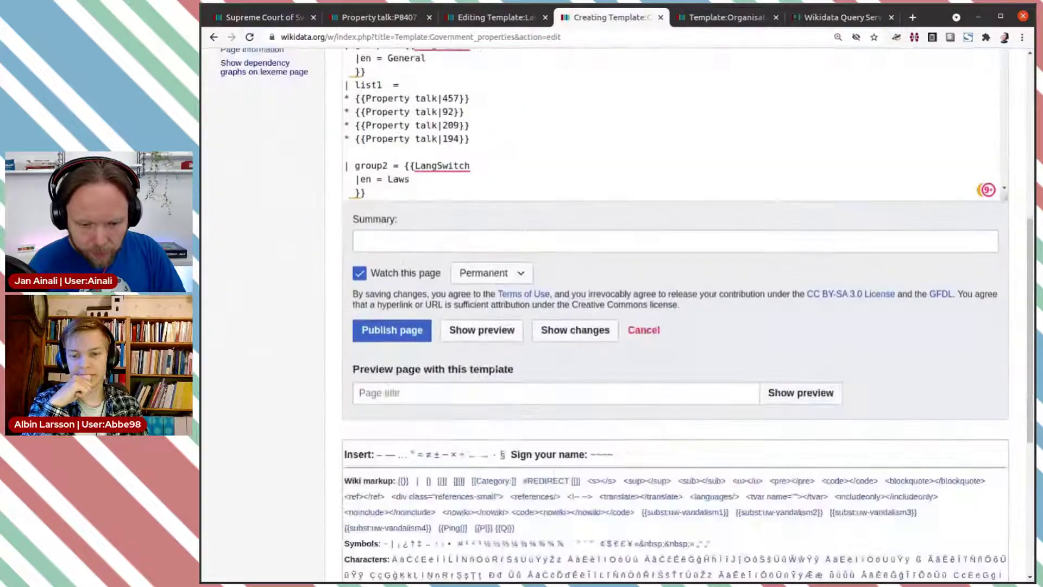
click(510, 333)
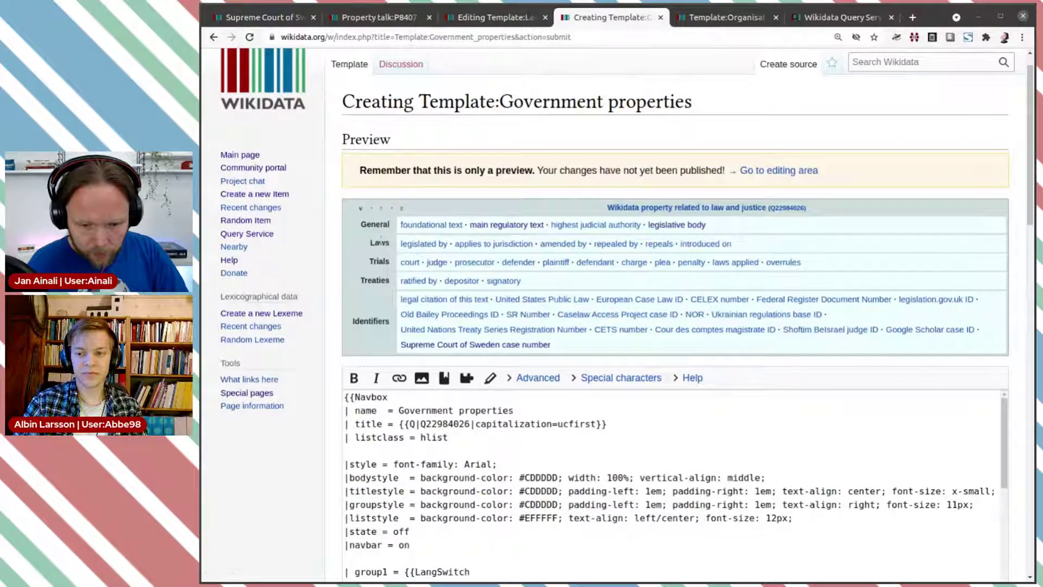
scroll(449, 272, down, 3)
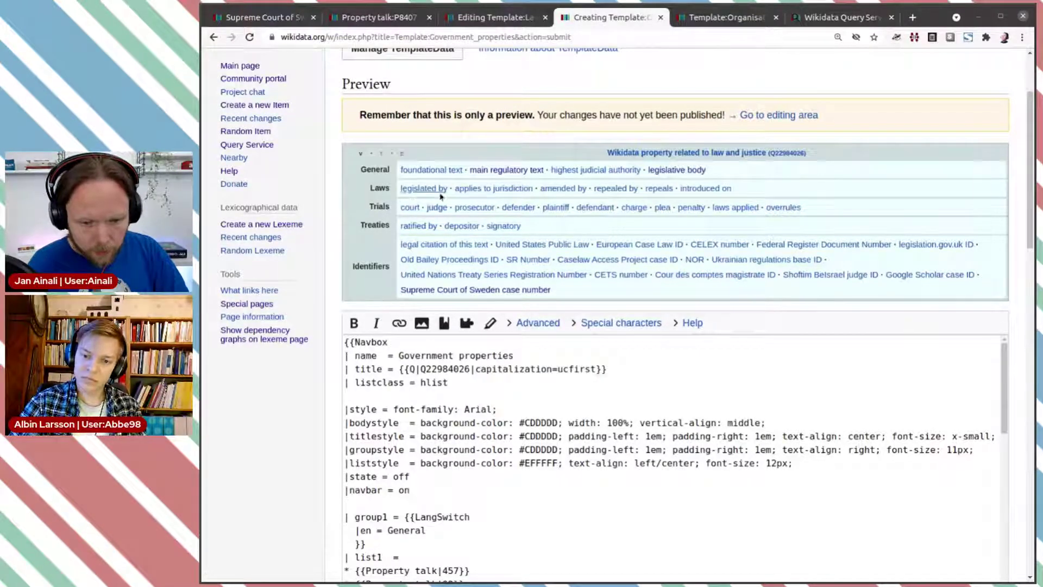
scroll(511, 321, down, 4)
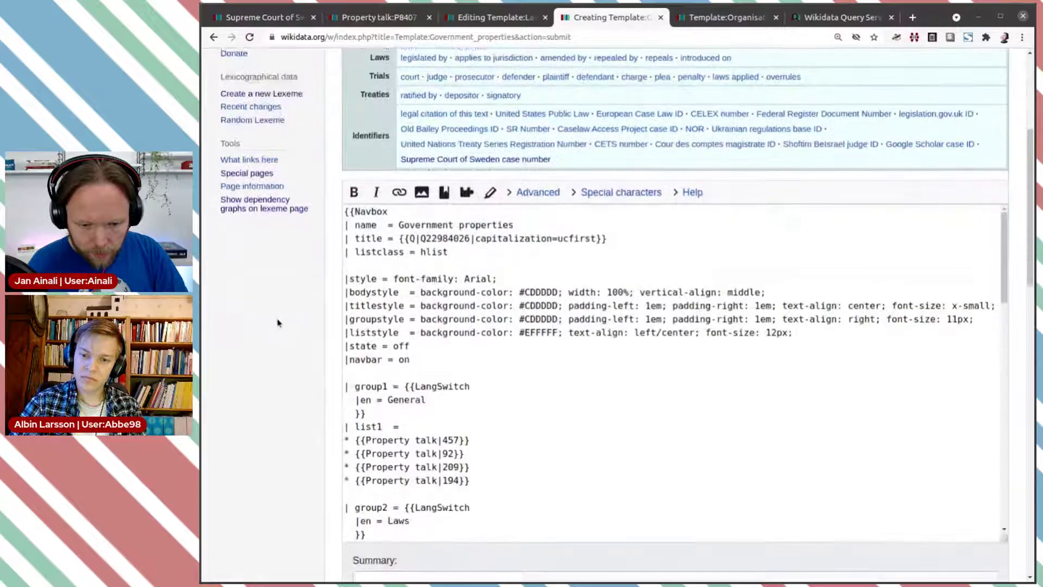
Move the {{Property talk|1001}} entry from the Laws list to the end of the General list
scroll(519, 315, down, 2)
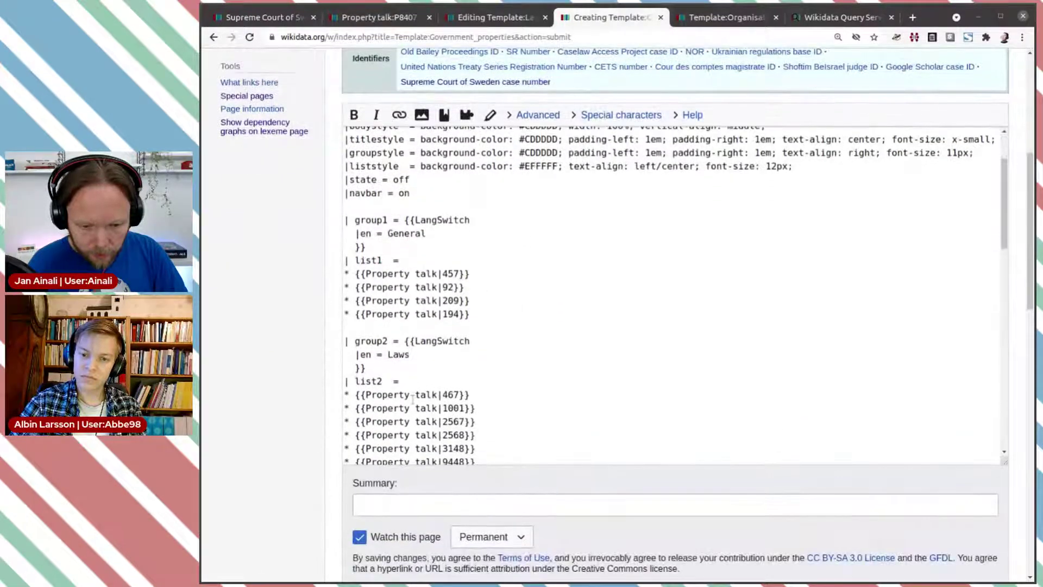
drag(476, 408, 333, 414)
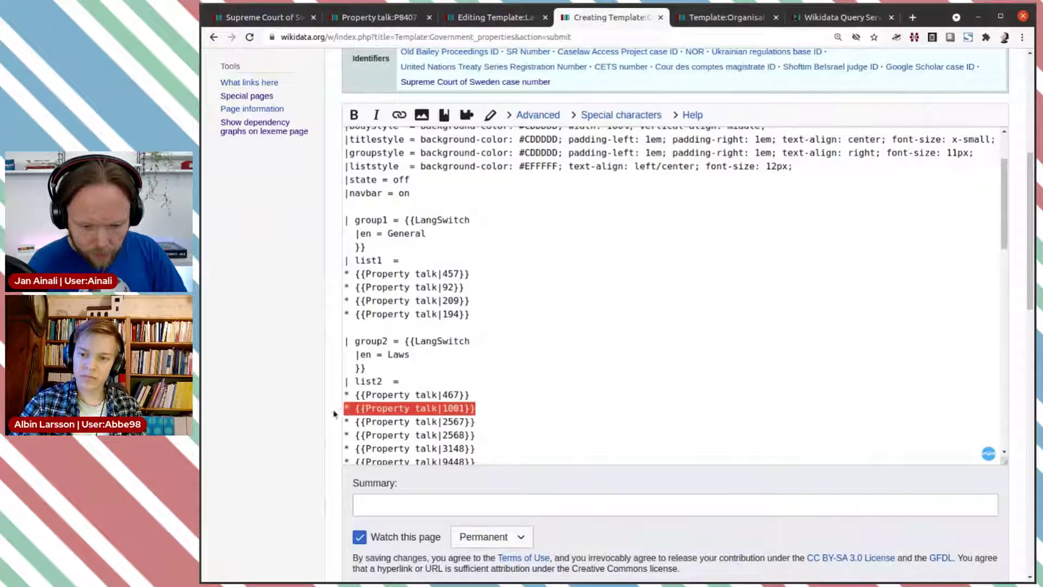
key(BackSpace)
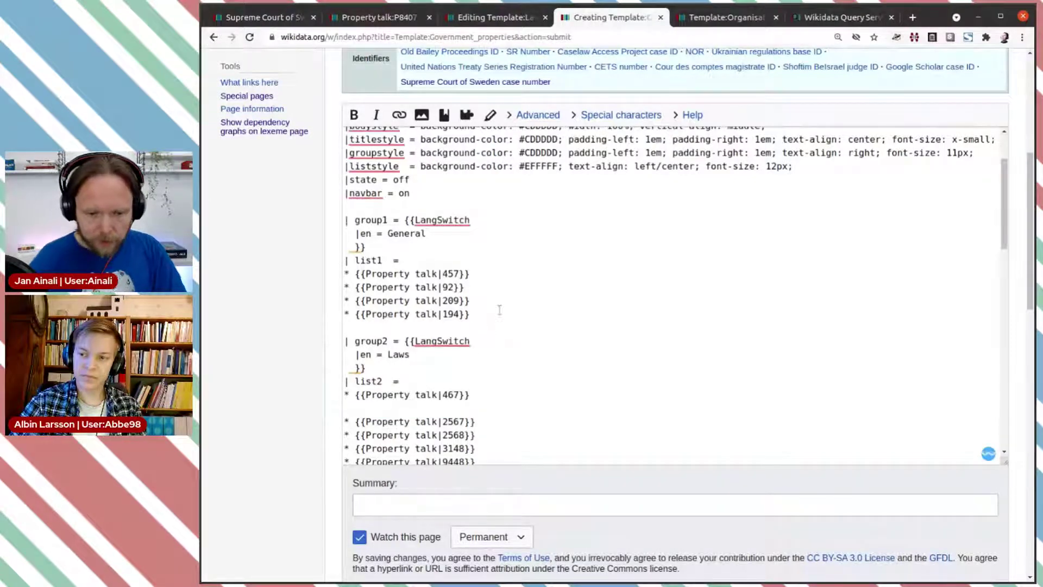
scroll(500, 310, down, 4)
key(ctrl+z)
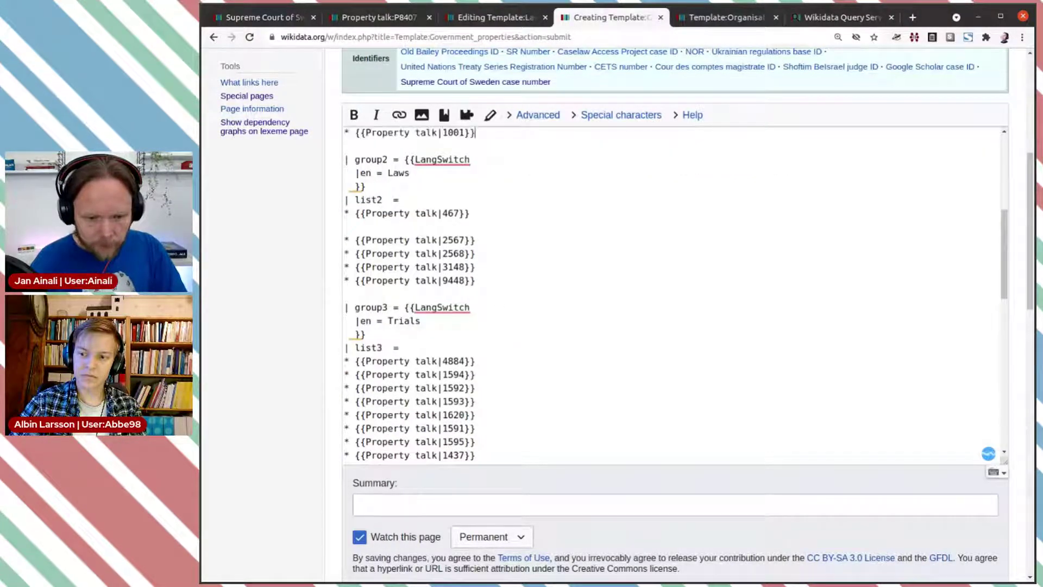
Delete the whole Laws group, including its heading and remaining property entries, from the template source
scroll(516, 289, up, 1)
scroll(515, 289, up, 1)
scroll(515, 289, down, 1)
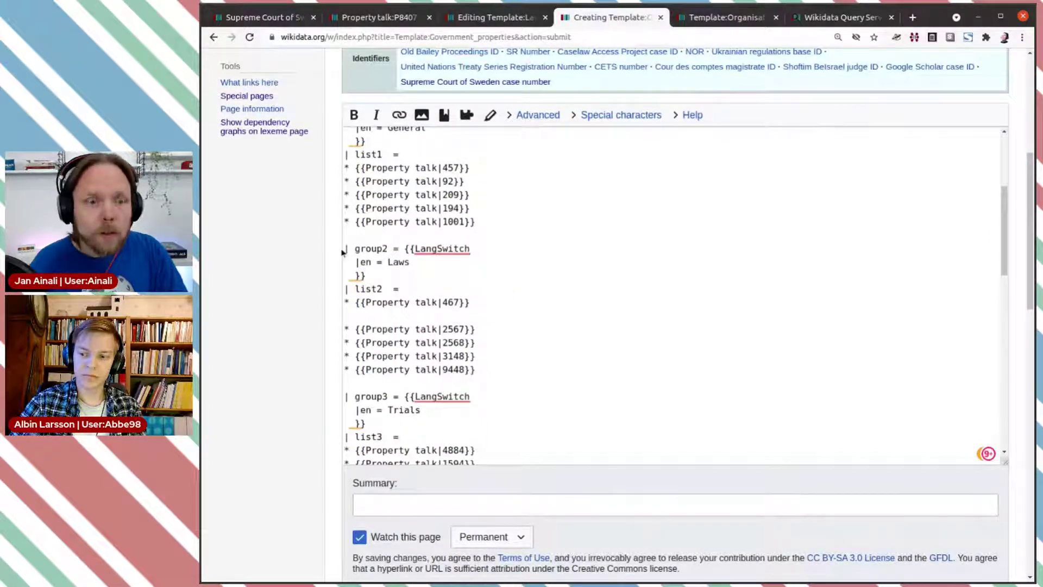
drag(344, 248, 506, 378)
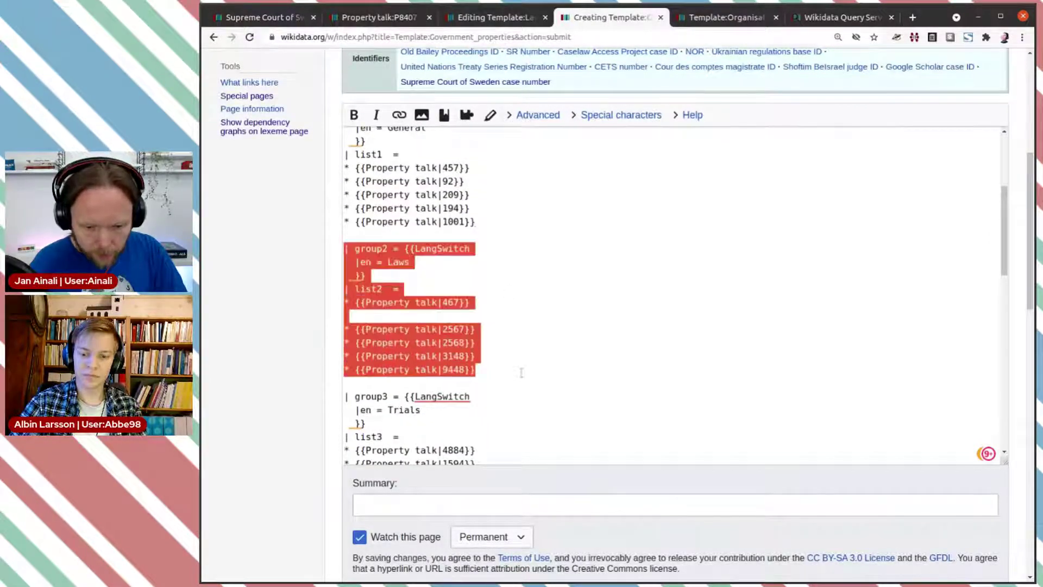
key(BackSpace)
Renumber the Trials section to group2 and list2, and the Treaties heading to group3
scroll(291, 302, down, 2)
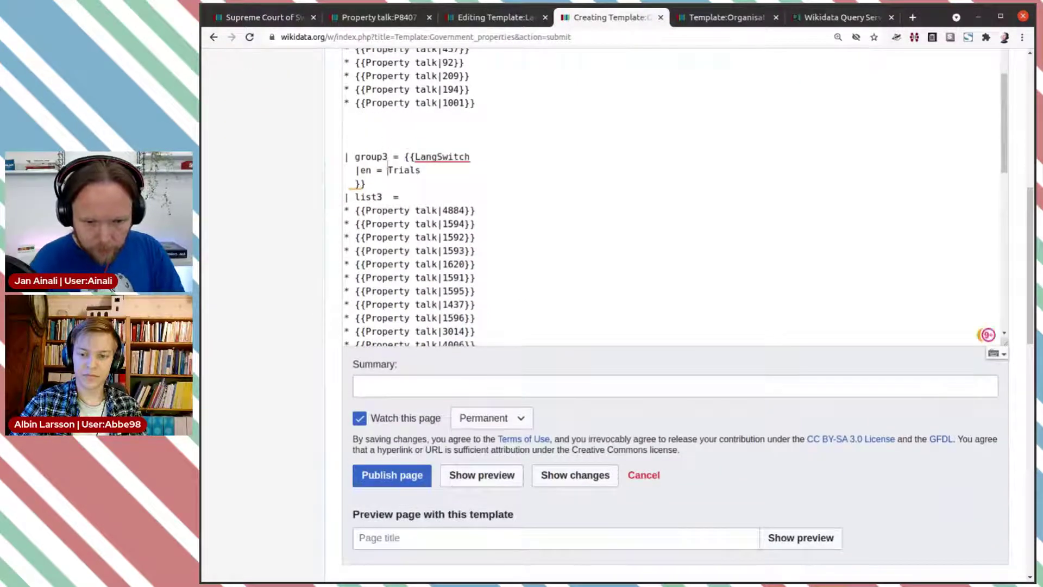
key(BackSpace)
text(2)
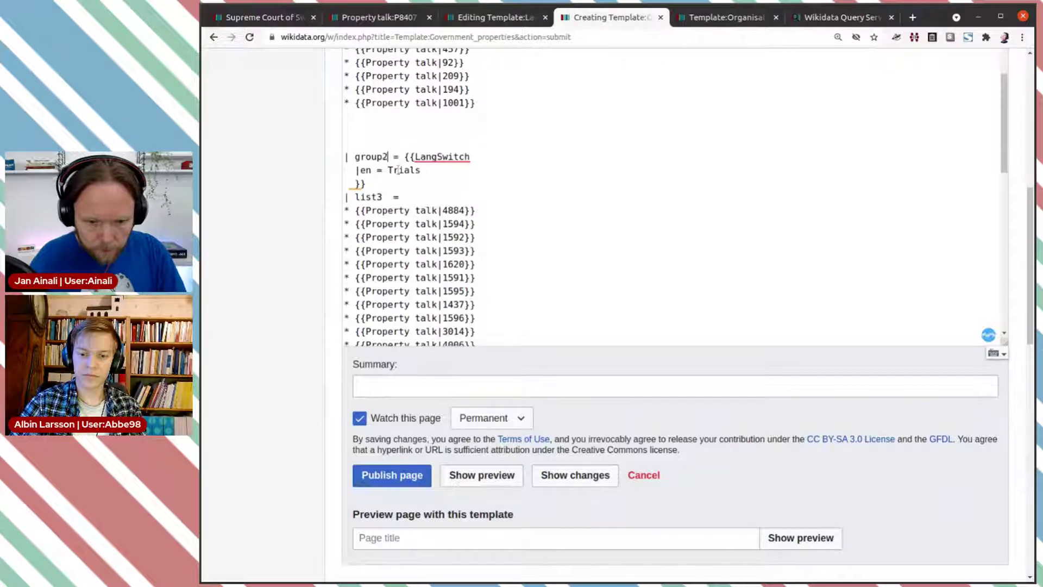
scroll(398, 170, down, 3)
click(389, 194)
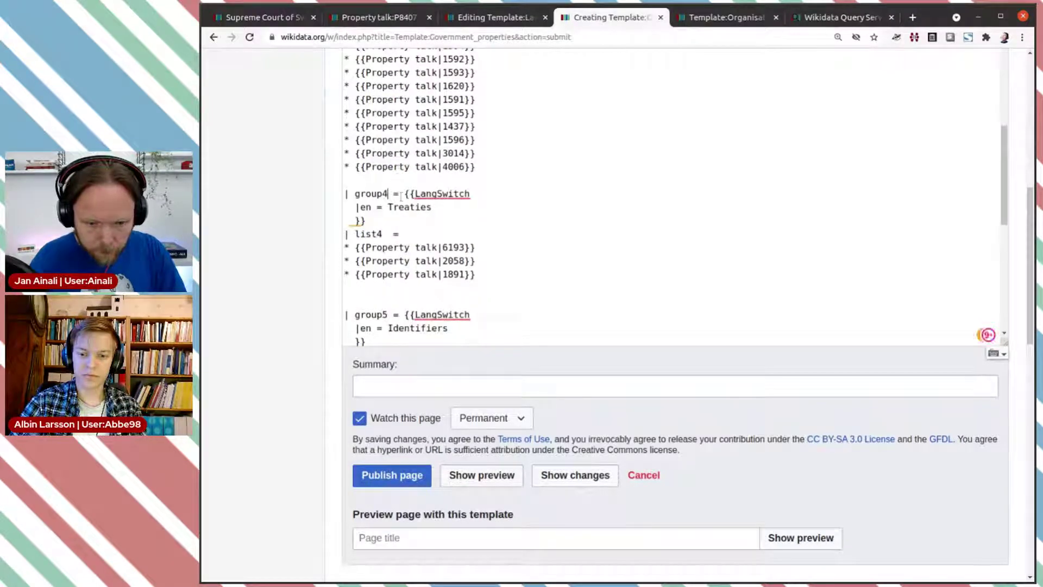
key(BackSpace)
text(3)
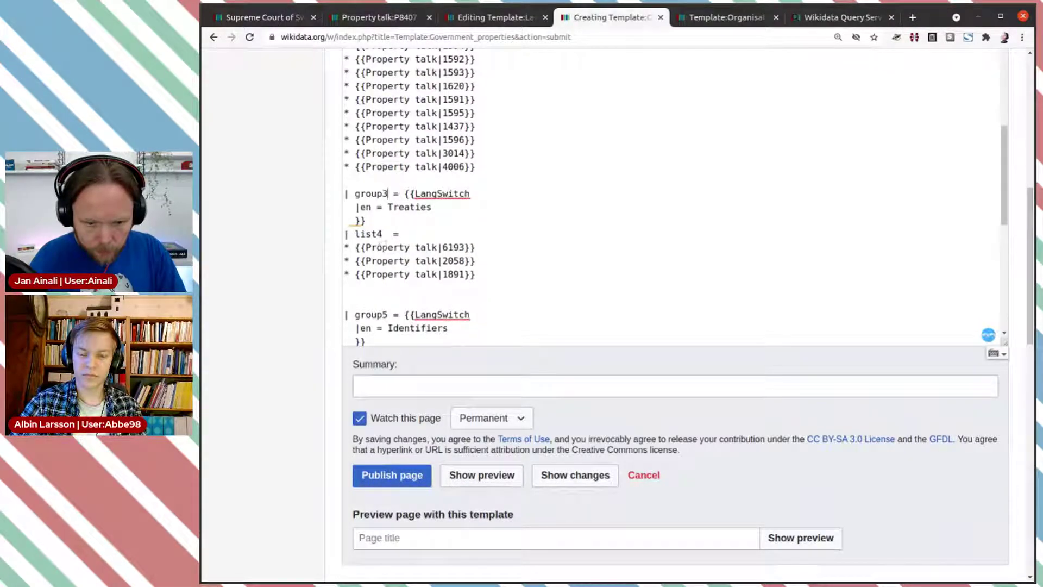
scroll(384, 247, up, 3)
click(383, 167)
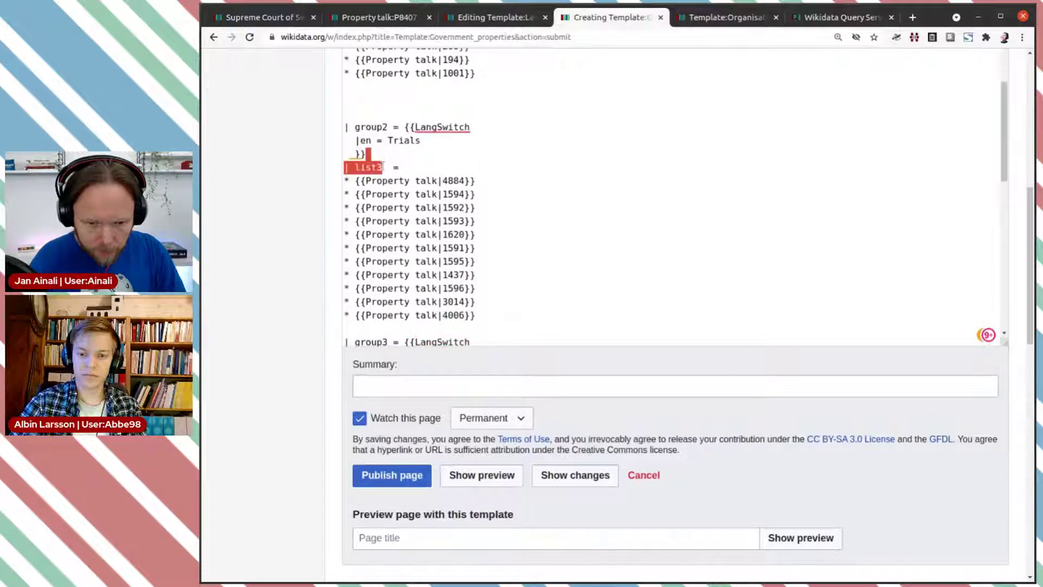
scroll(389, 152, down, 4)
click(385, 134)
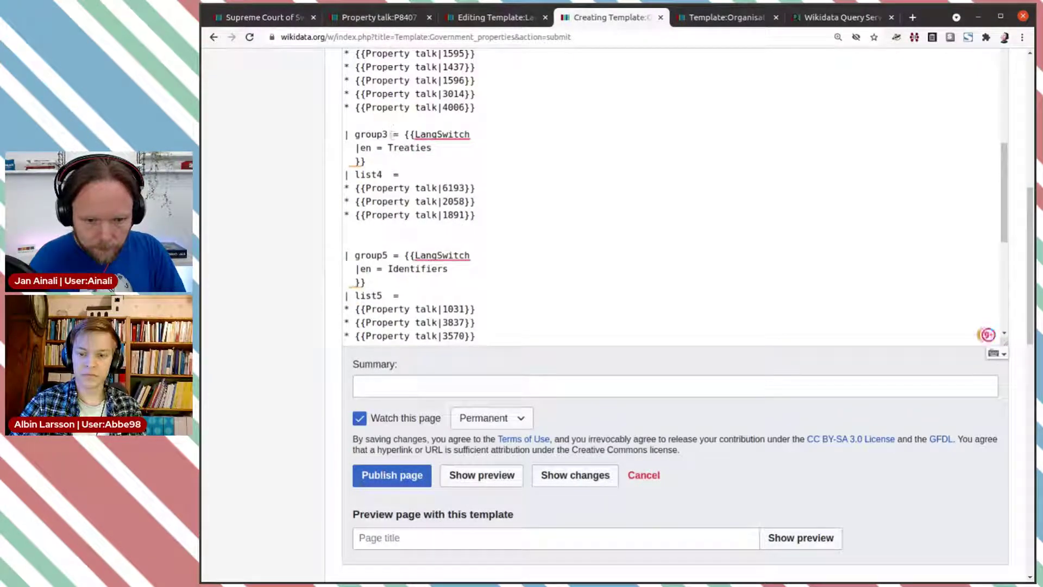
Renumber the Identifiers section to group4 and list4, and the Treaties list to list3
scroll(382, 187, down, 1)
click(393, 225)
key(BackSpace)
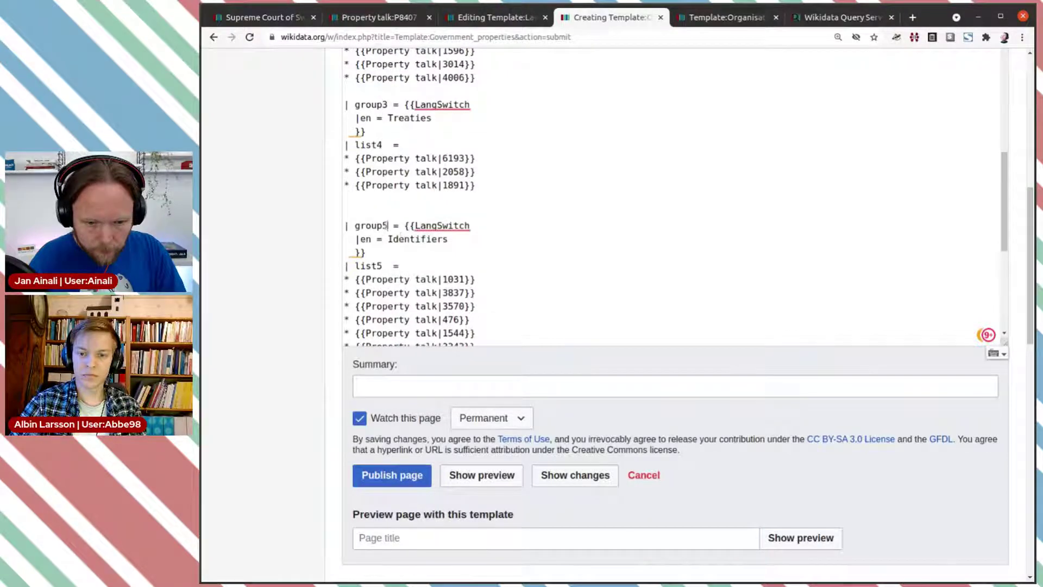
text(4)
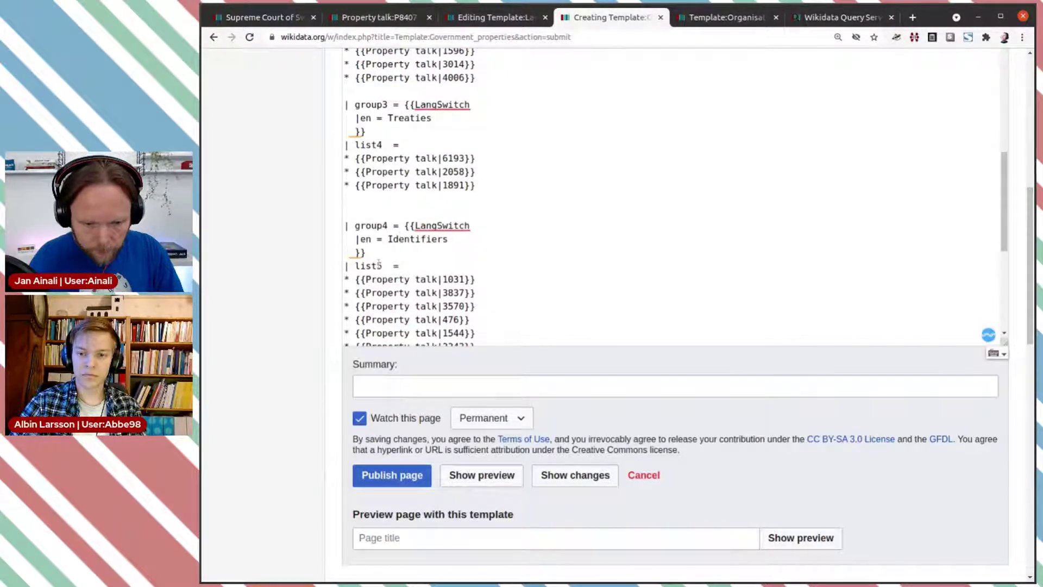
key(Delete)
text(4)
drag(376, 146, 383, 146)
text(3)
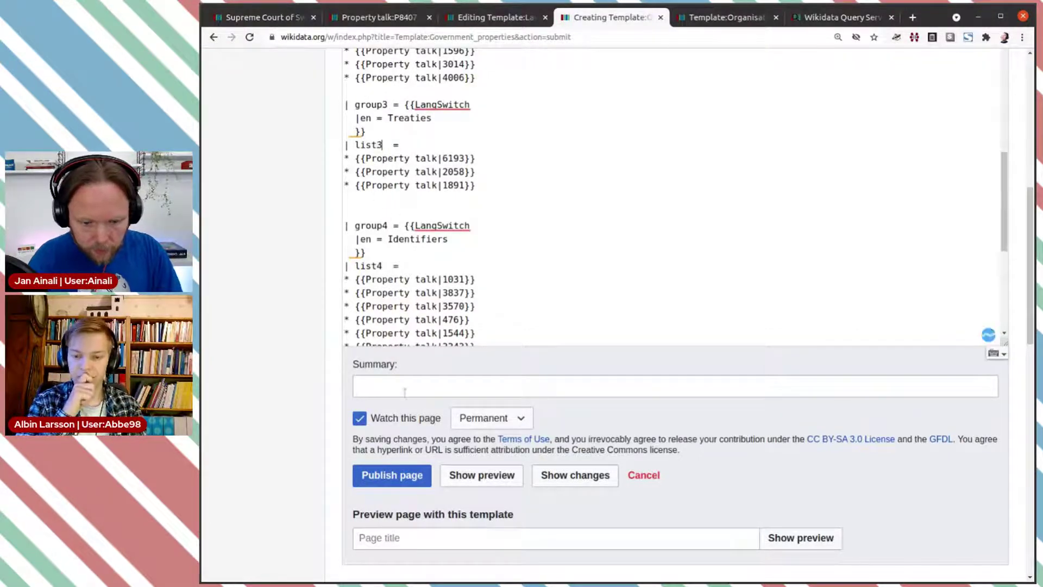
Preview the template, inspect the talk page of the "laws applied" property, and return to the template editor
click(465, 475)
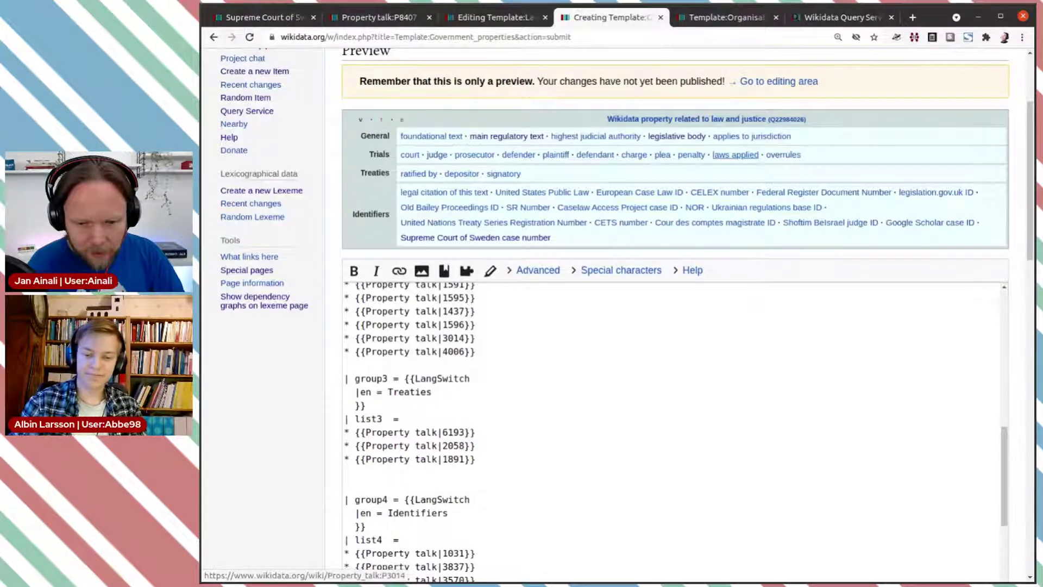
click(736, 155)
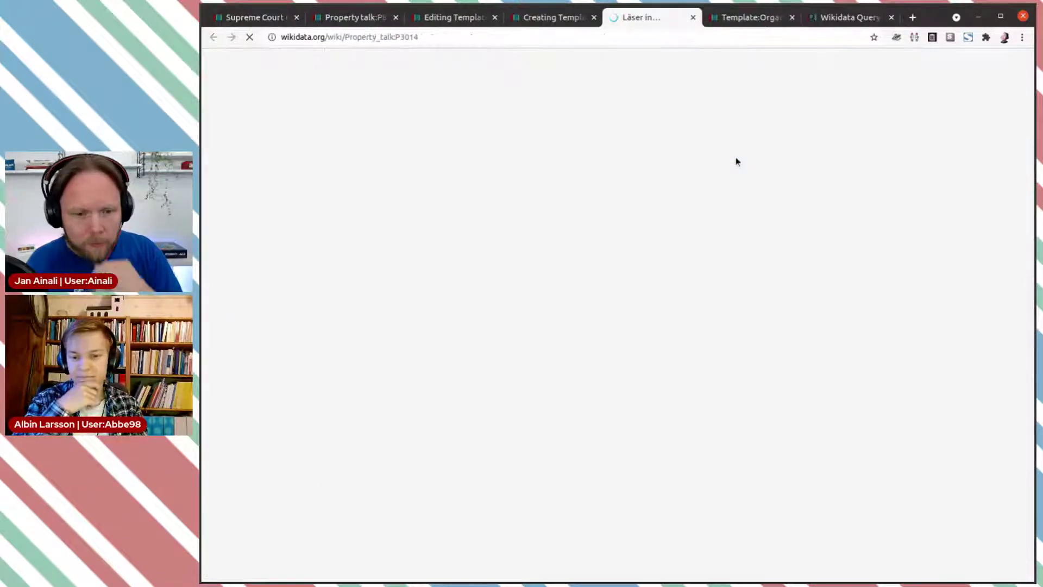
scroll(672, 233, down, 3)
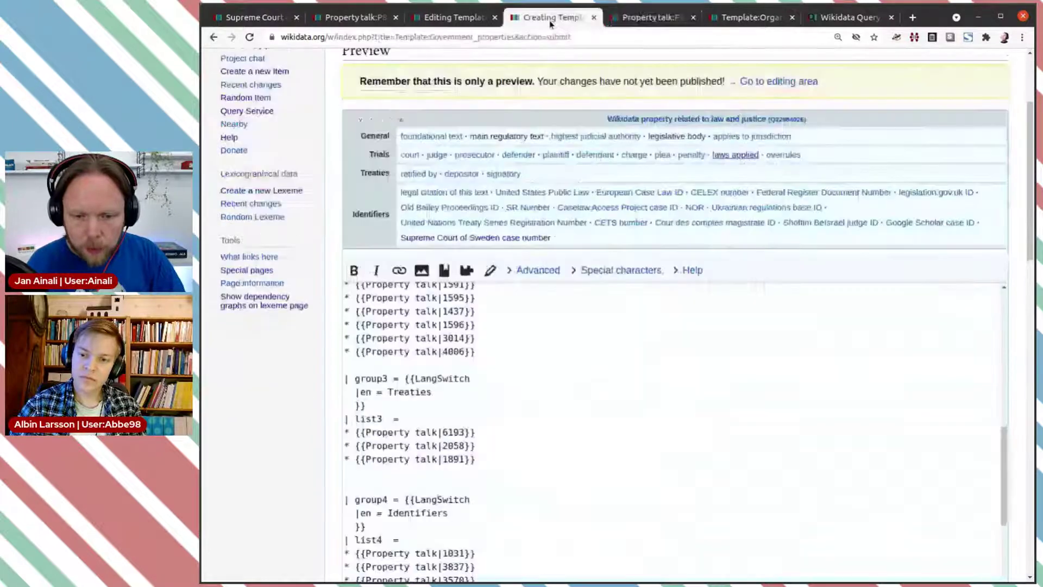
click(552, 18)
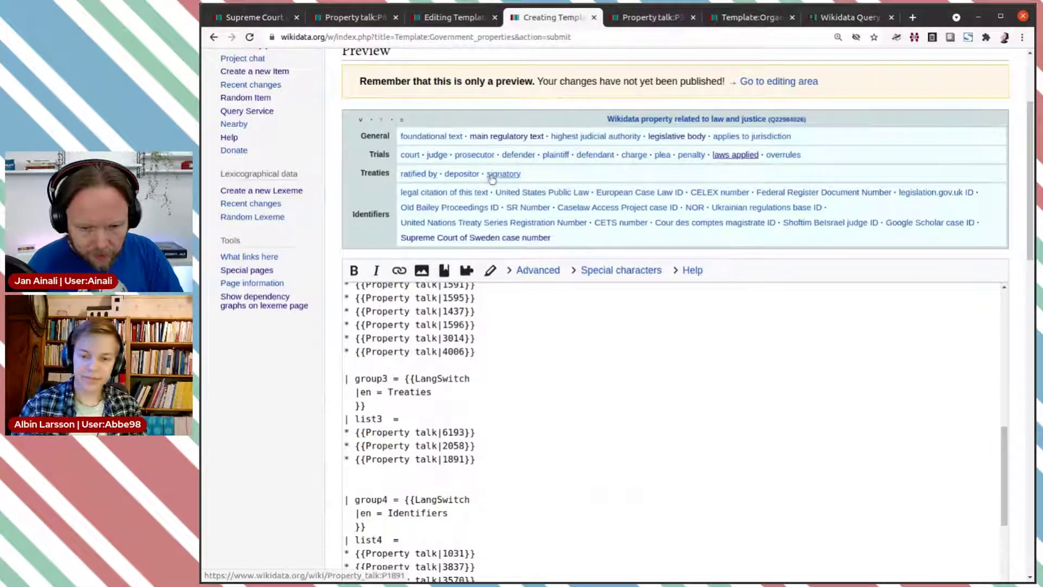
Delete the Trials and Treaties groups with all their property entries from the template source
scroll(490, 182, down, 5)
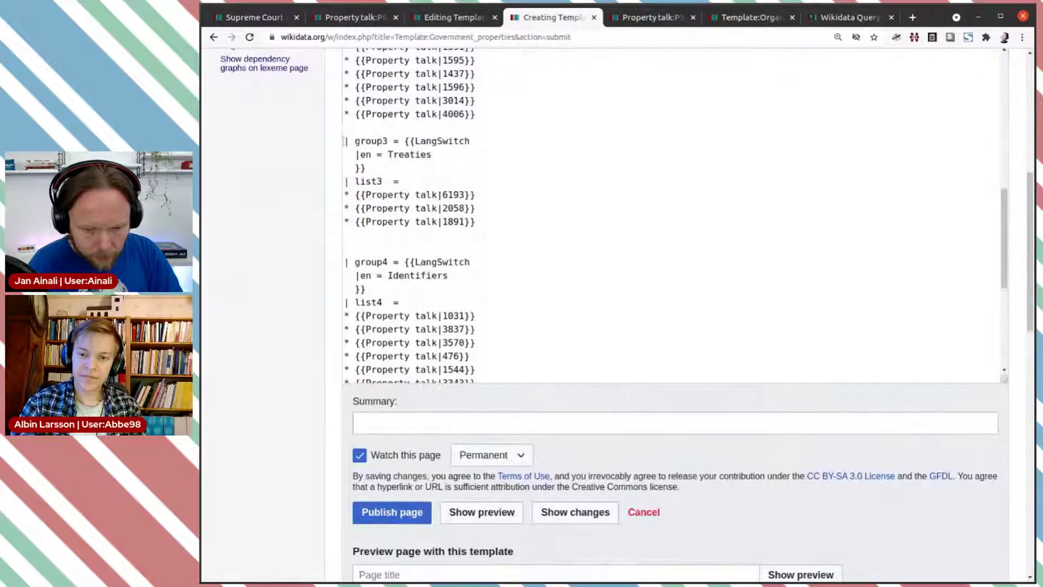
scroll(345, 141, up, 6)
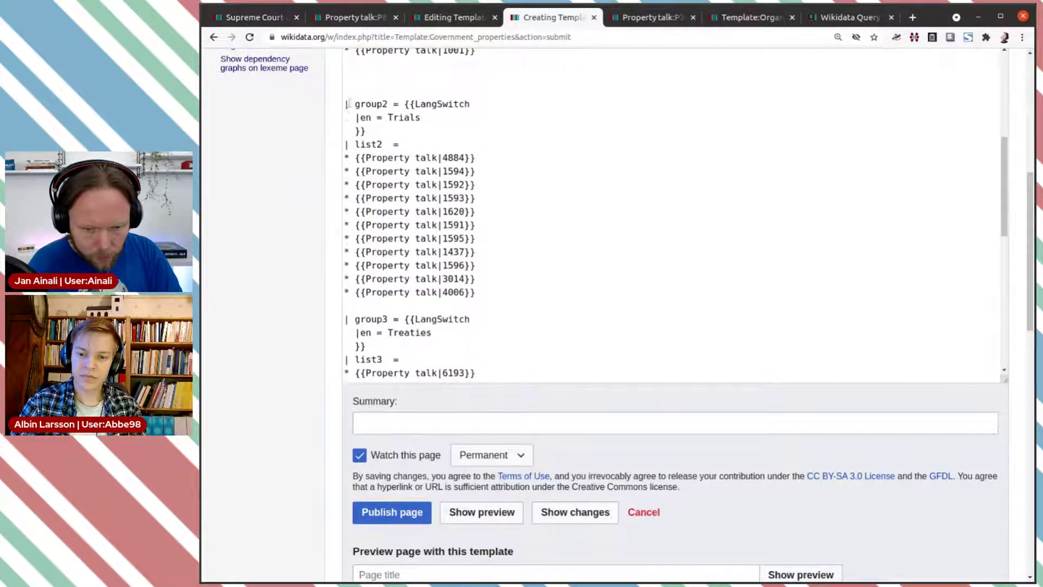
drag(346, 103, 476, 294)
scroll(476, 250, down, 5)
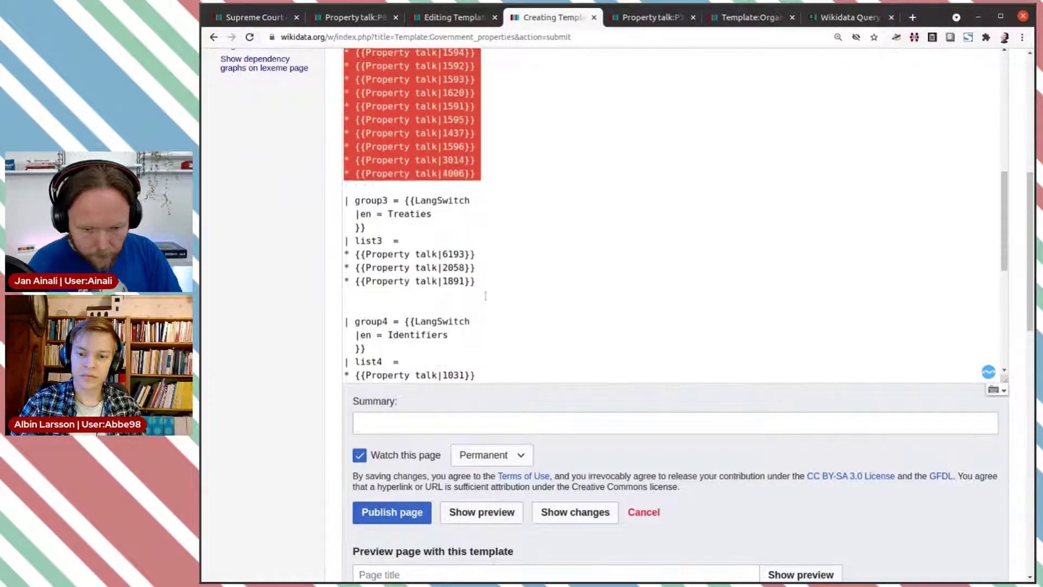
shift+click(484, 227)
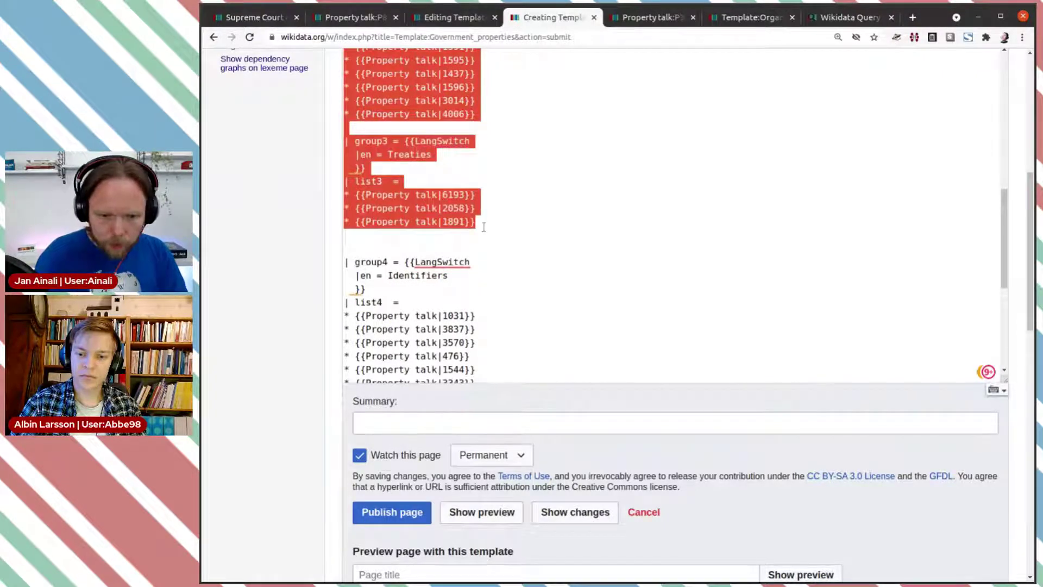
key(BackSpace)
Renumber the Identifiers section to group2 and list2
scroll(414, 233, up, 4)
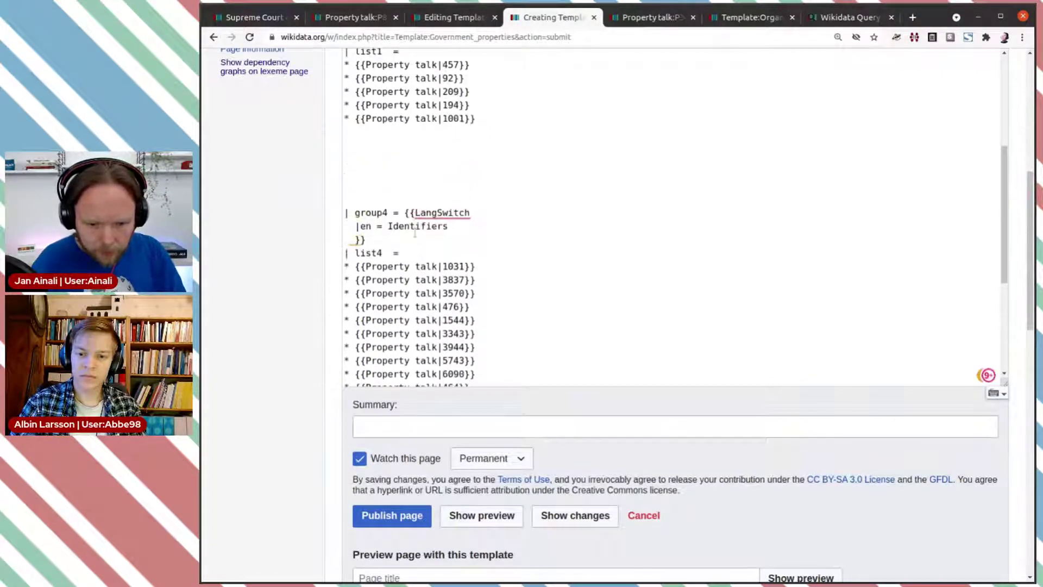
click(388, 214)
key(BackSpace)
text(2)
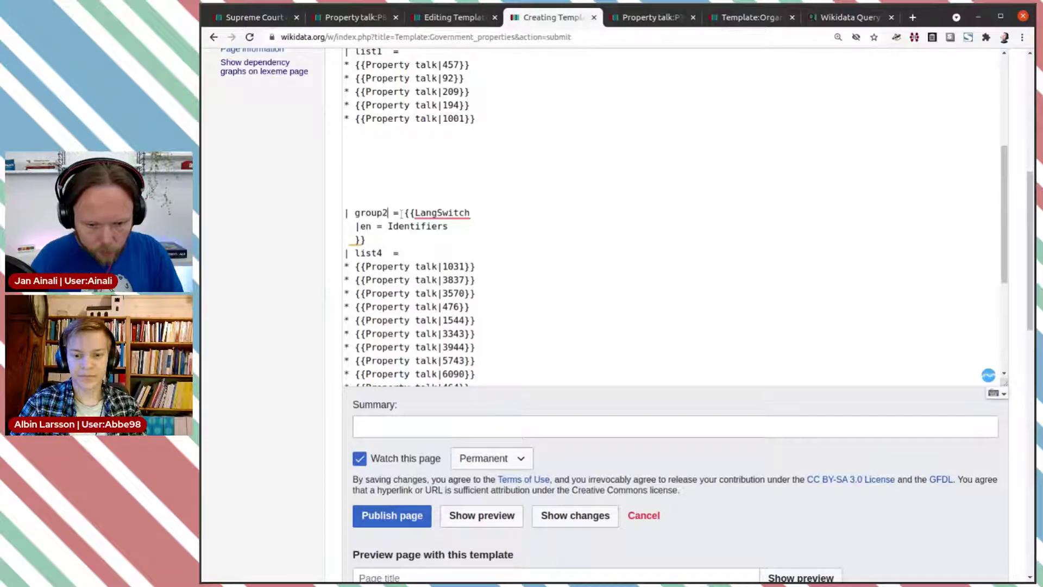
click(382, 254)
key(BackSpace)
text(2)
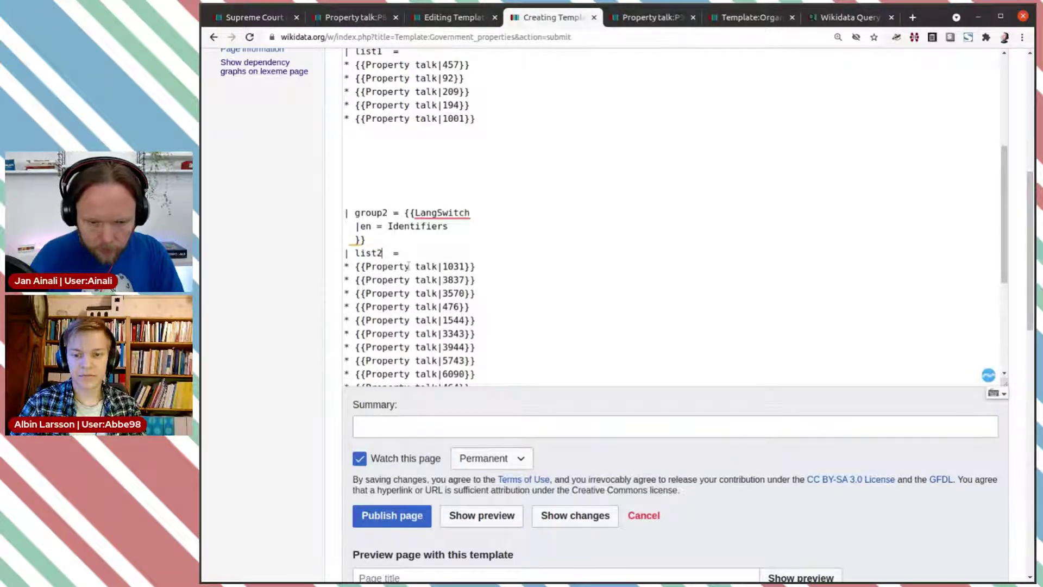
Remove all property entries from the Identifiers list, from 1031 through 8407, keeping one empty bullet
scroll(268, 215, up, 6)
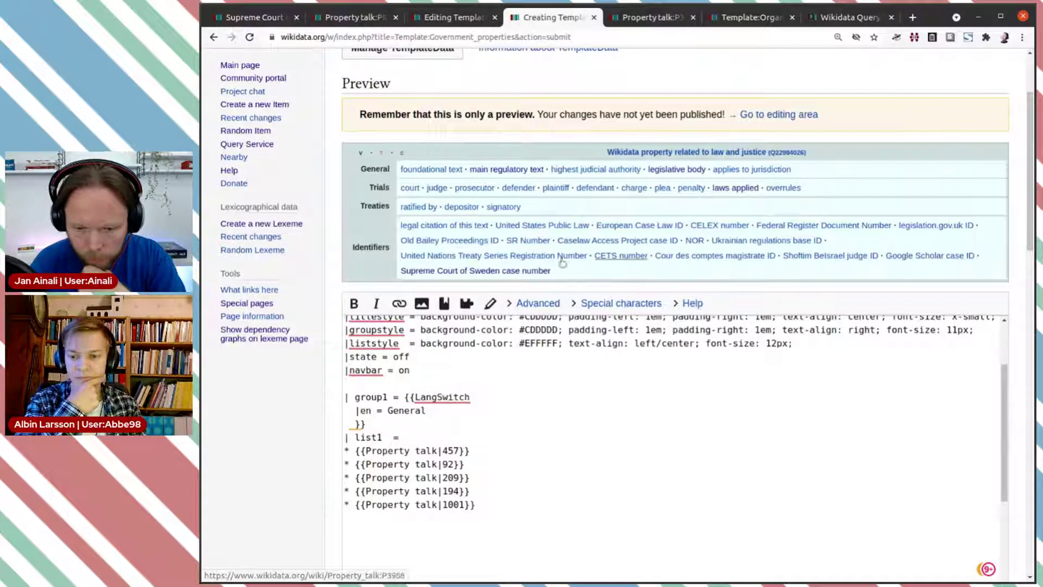
scroll(304, 326, down, 5)
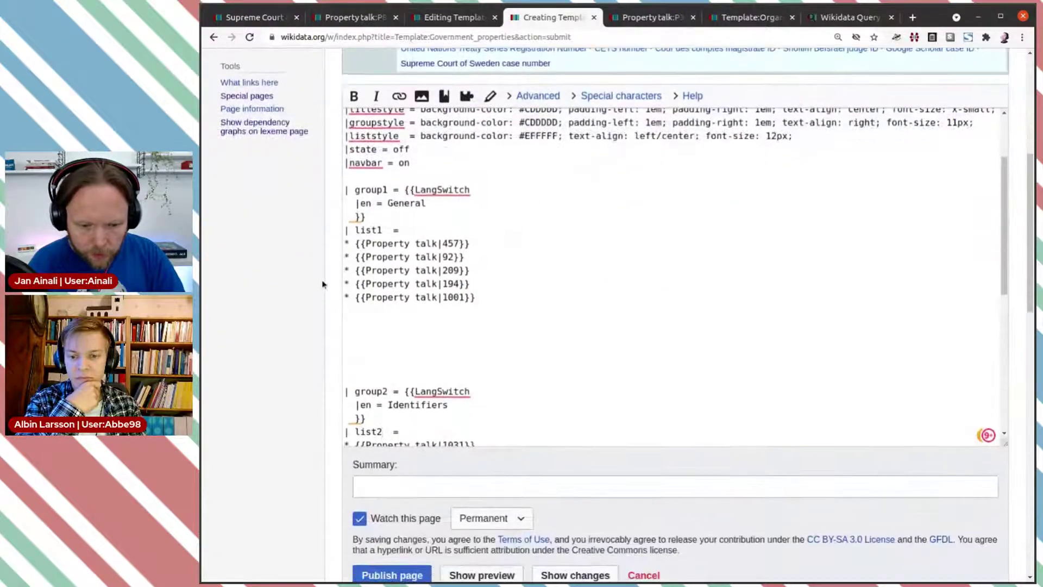
scroll(401, 241, down, 4)
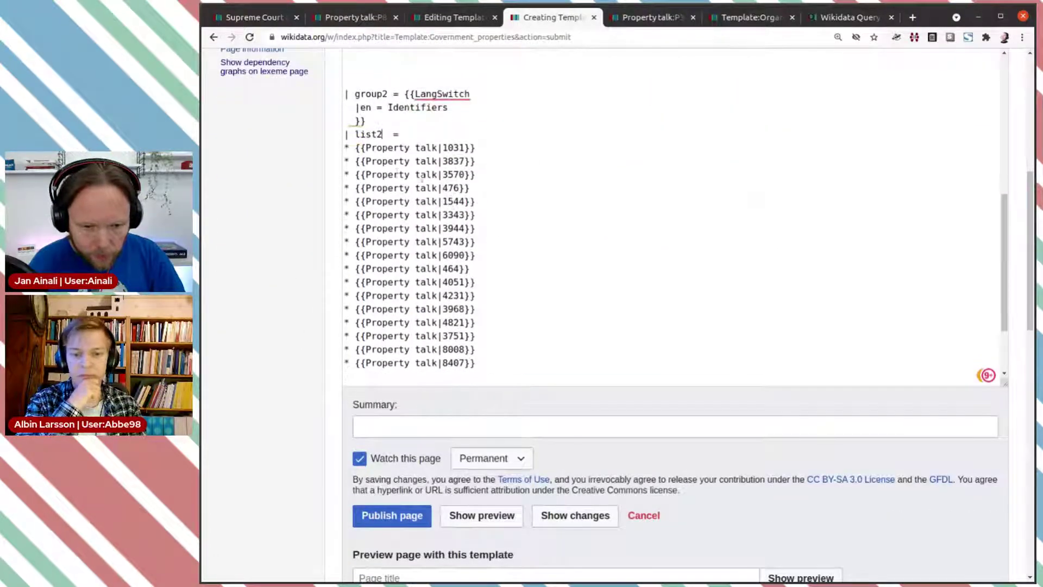
drag(355, 148, 534, 363)
key(Delete)
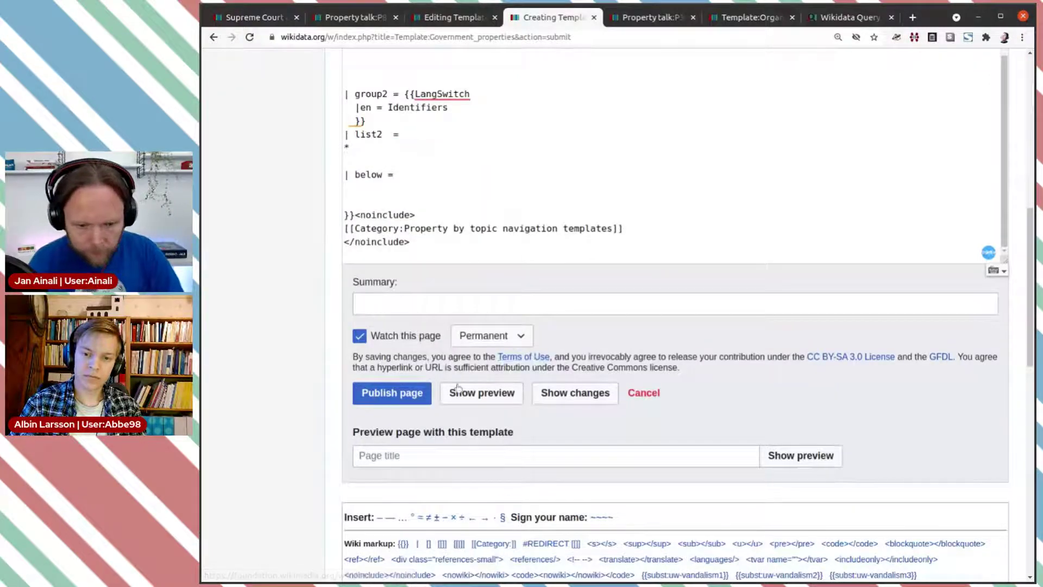
Preview the reduced Government properties template and check the General and Identifiers rows against the source
scroll(478, 374, down, 1)
click(495, 368)
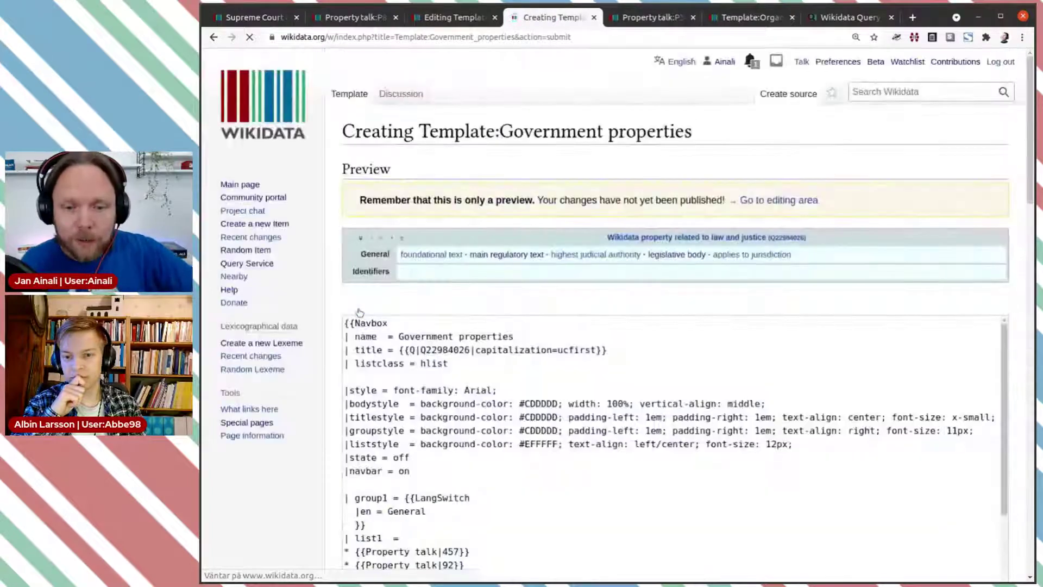
scroll(315, 340, down, 3)
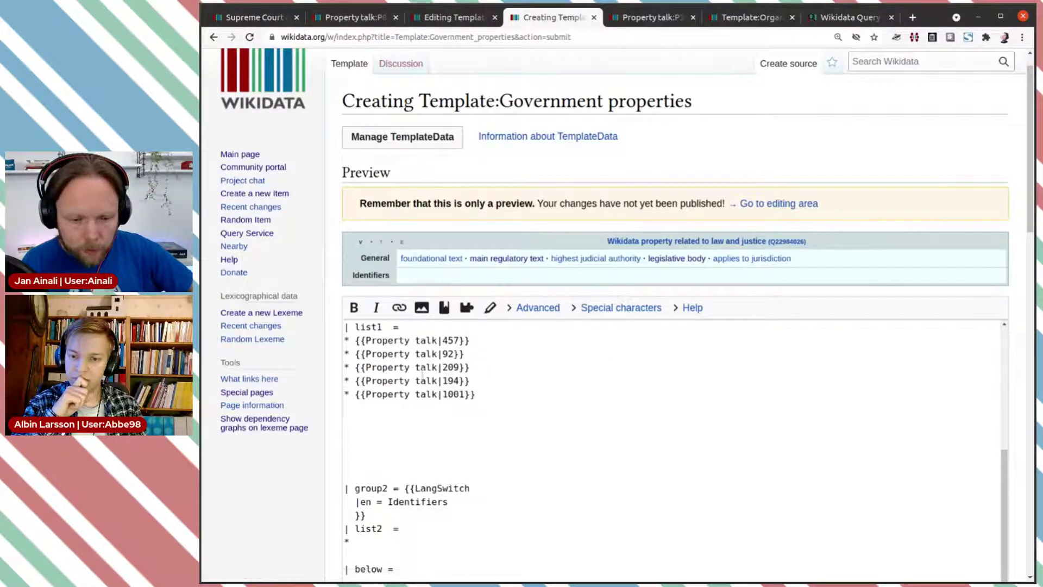
scroll(535, 386, down, 3)
scroll(528, 321, up, 4)
scroll(532, 271, up, 2)
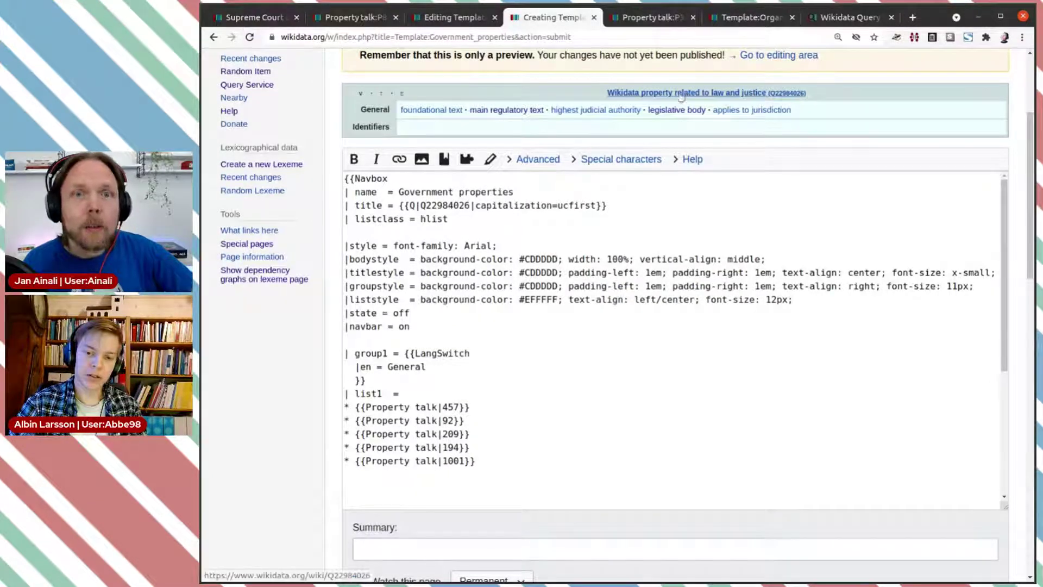
Switch to the Wikidata Query Service, start a SELECT query, and enlarge the page with the survey notice dismissed
double_click(450, 205)
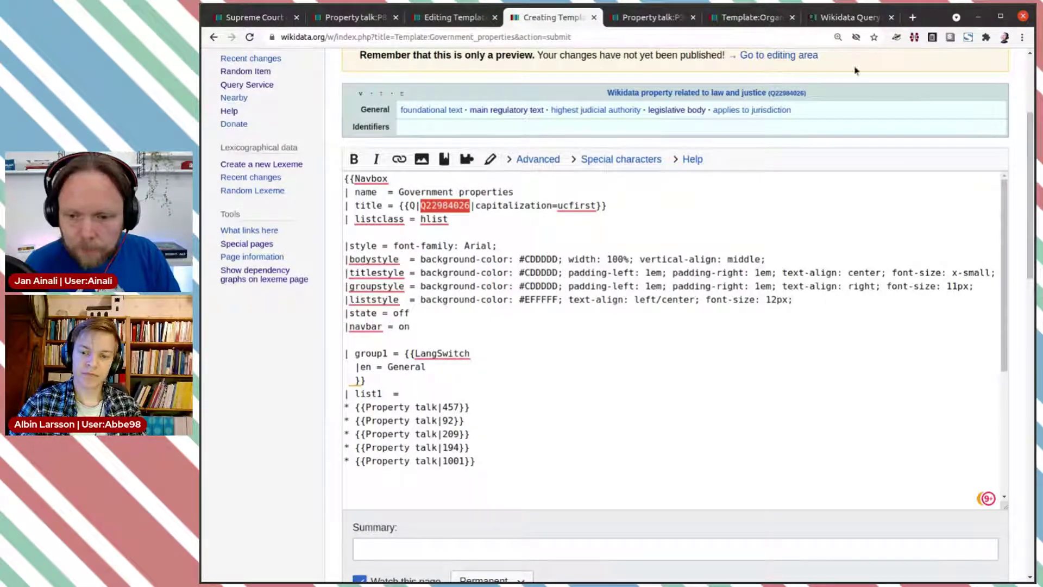
click(831, 18)
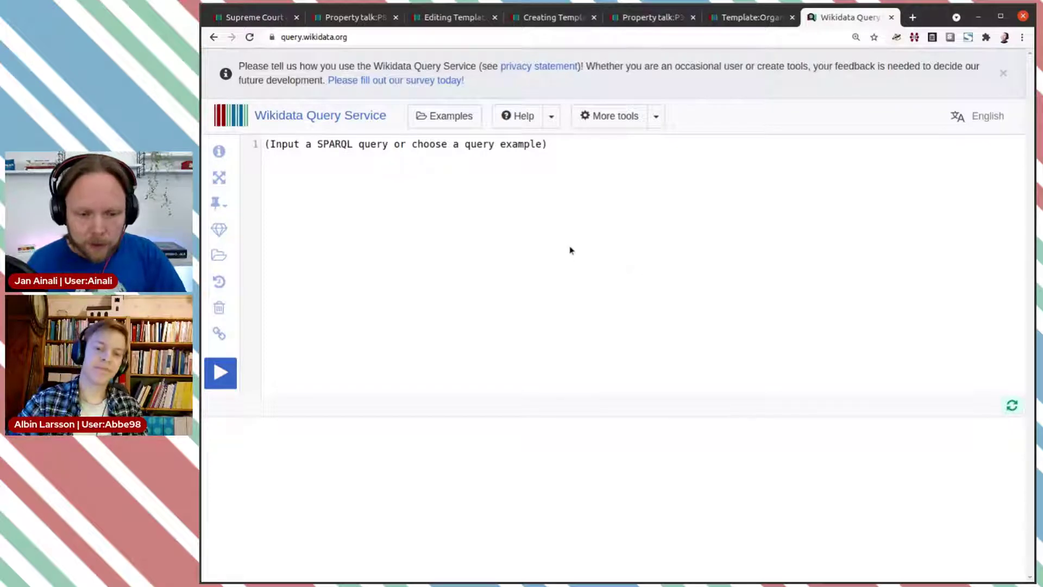
text(SEL)
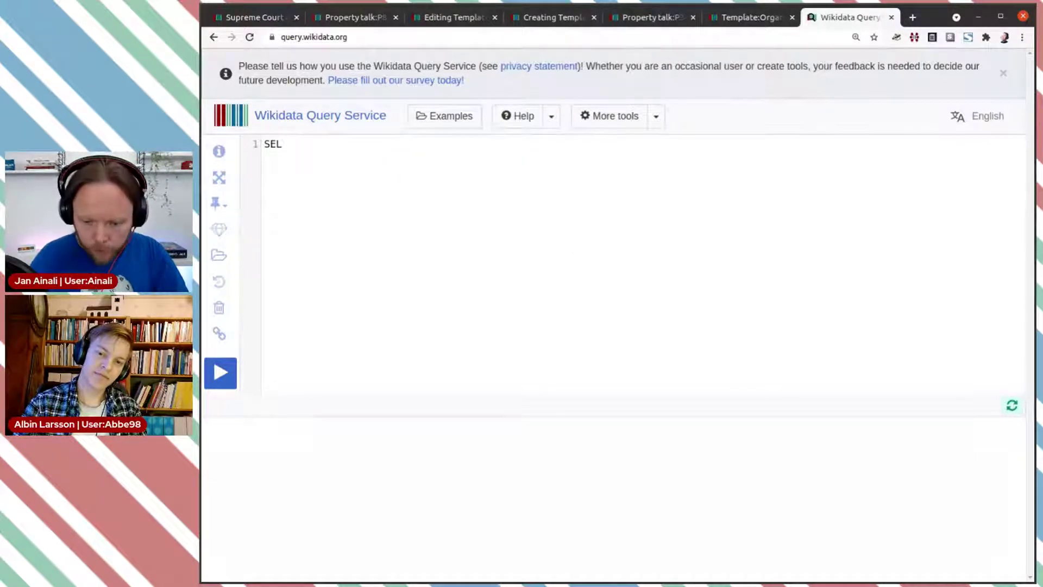
key(ctrl+plus)
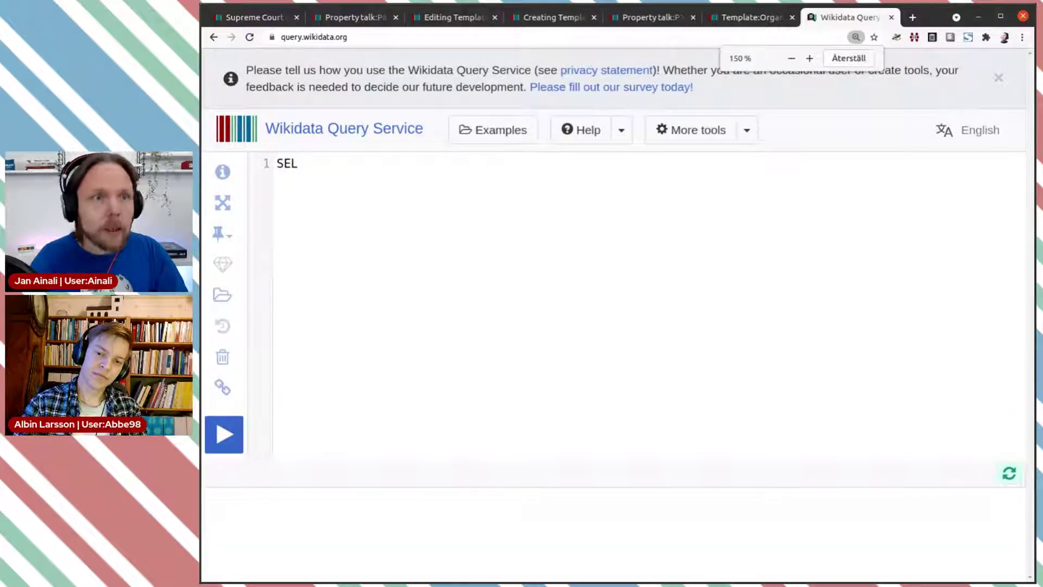
key(ctrl+plus)
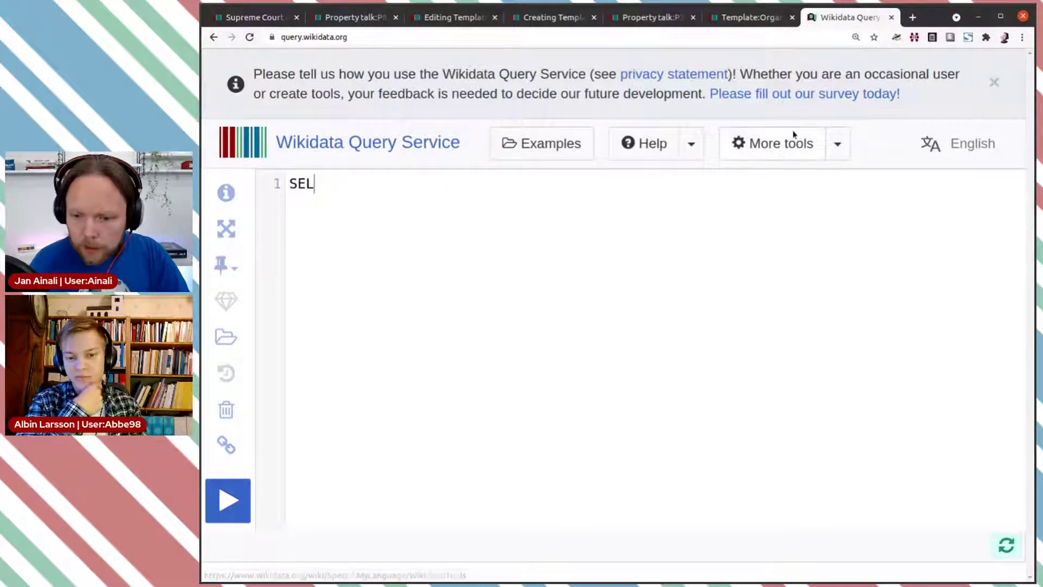
click(994, 83)
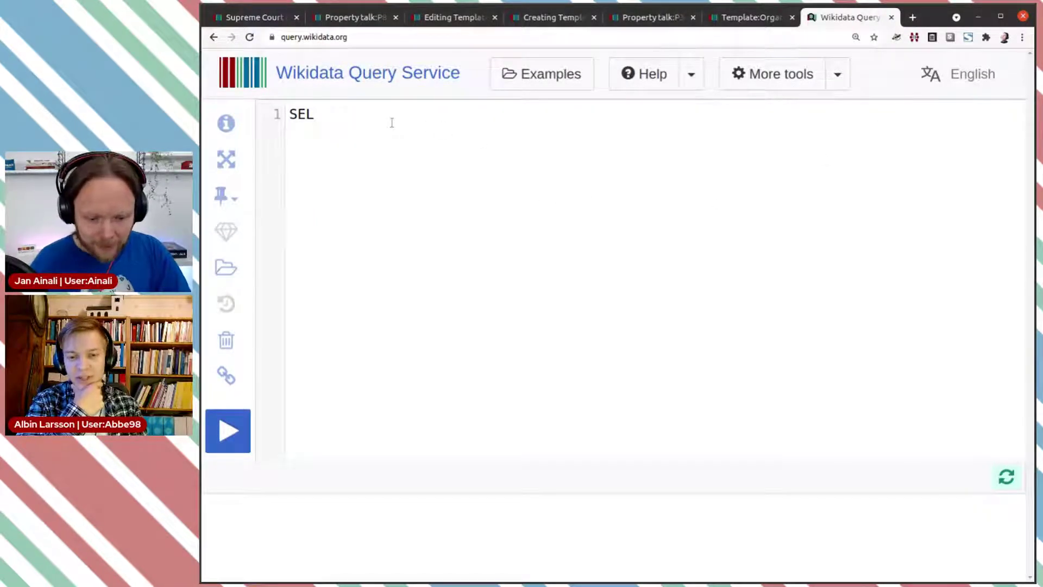
Complete the query's SELECT clause with the variables ?property, ?propertyLabel and ?count
text(ECT)
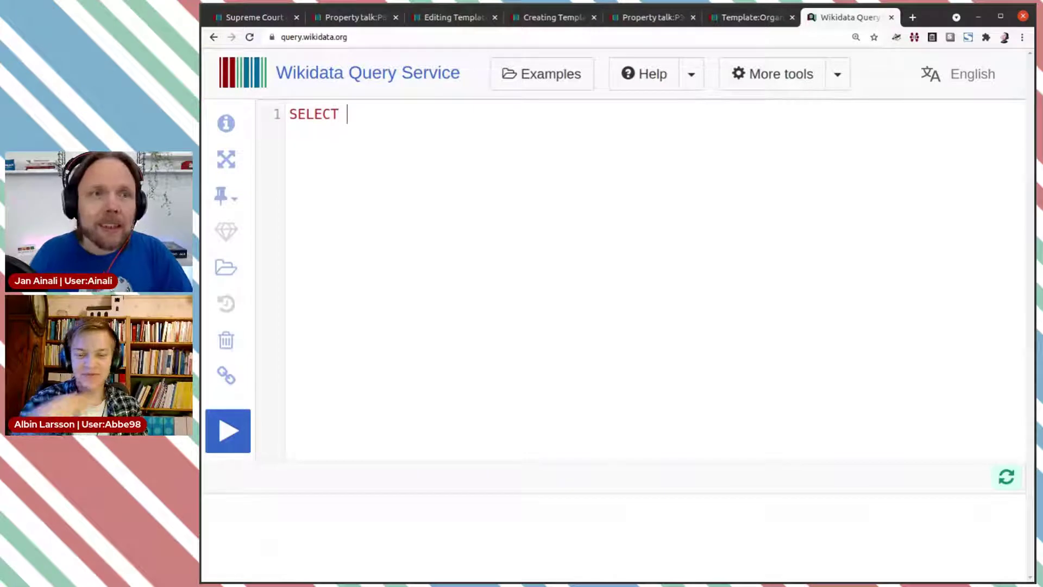
text( ?)
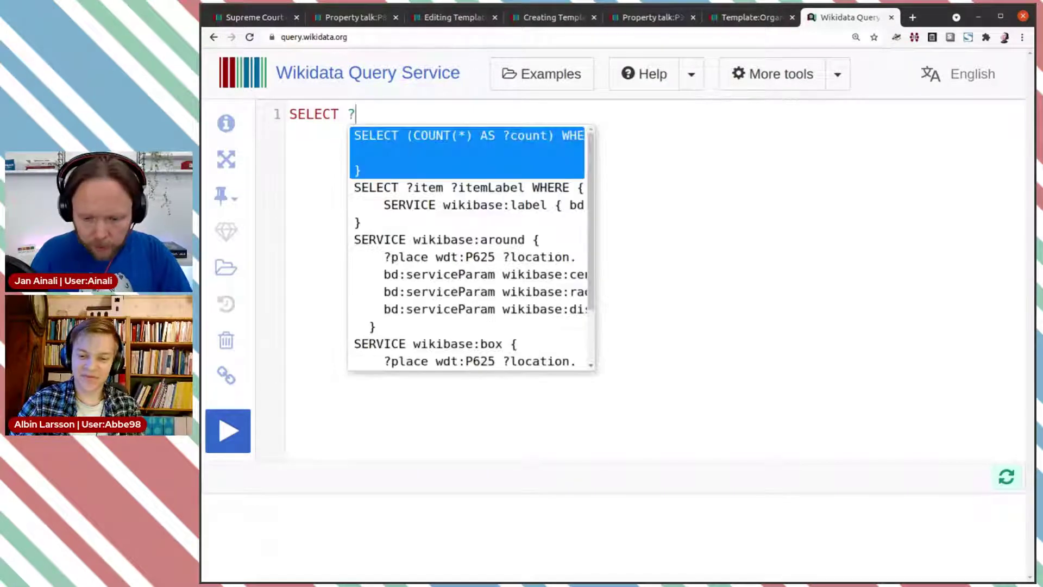
text(proper)
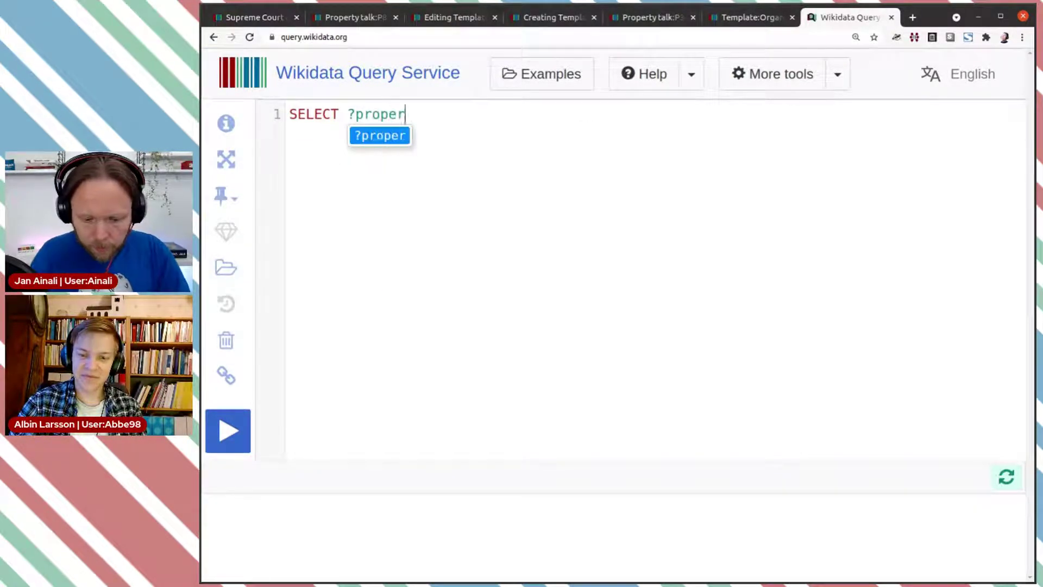
text(ty)
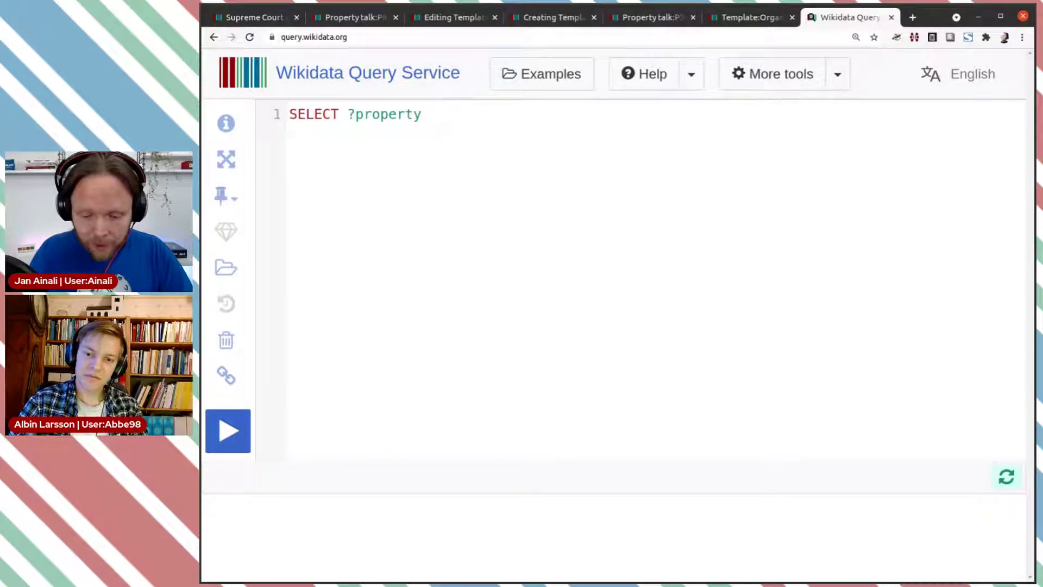
text( ?)
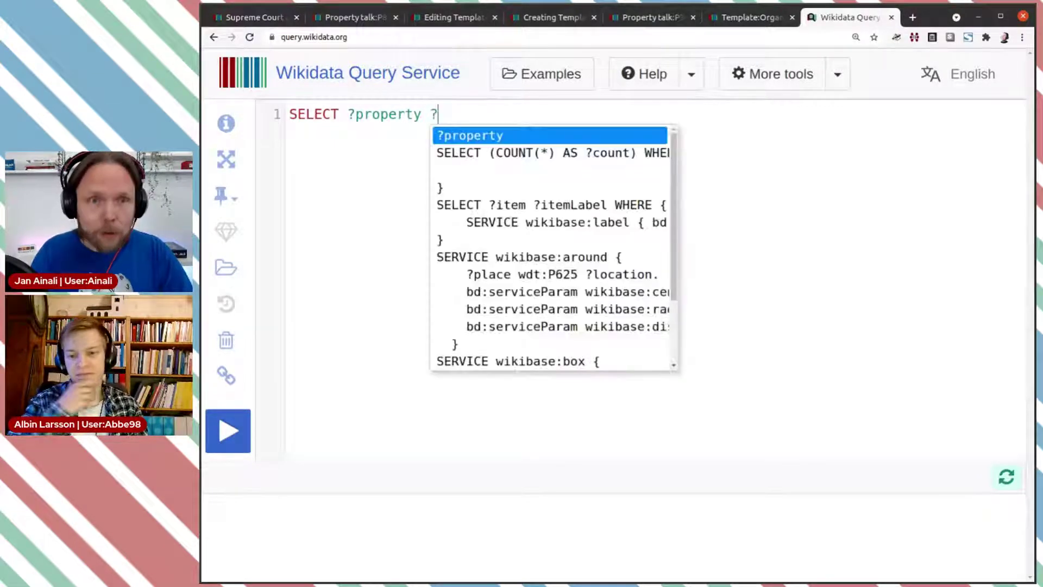
key(Return)
text(Label)
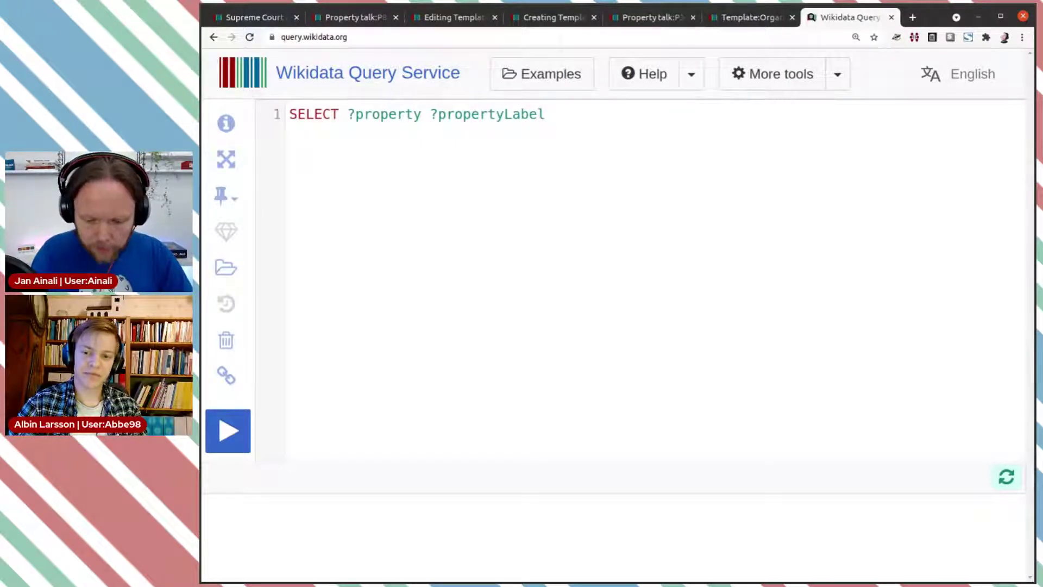
text(?count)
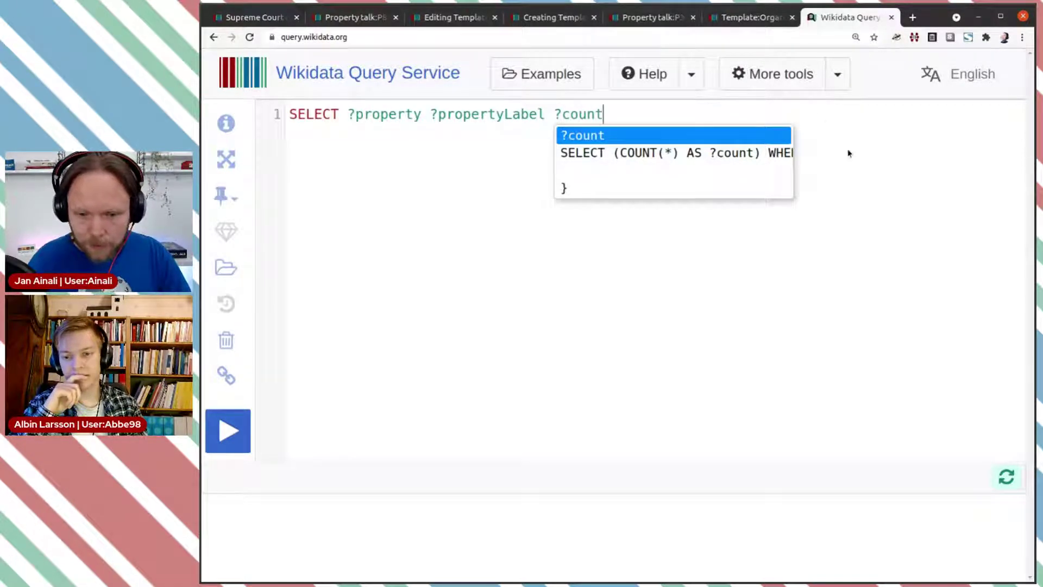
Add an empty WHERE block below the SELECT line, with its closing brace on a separate line
click(719, 138)
key(Return)
text(W)
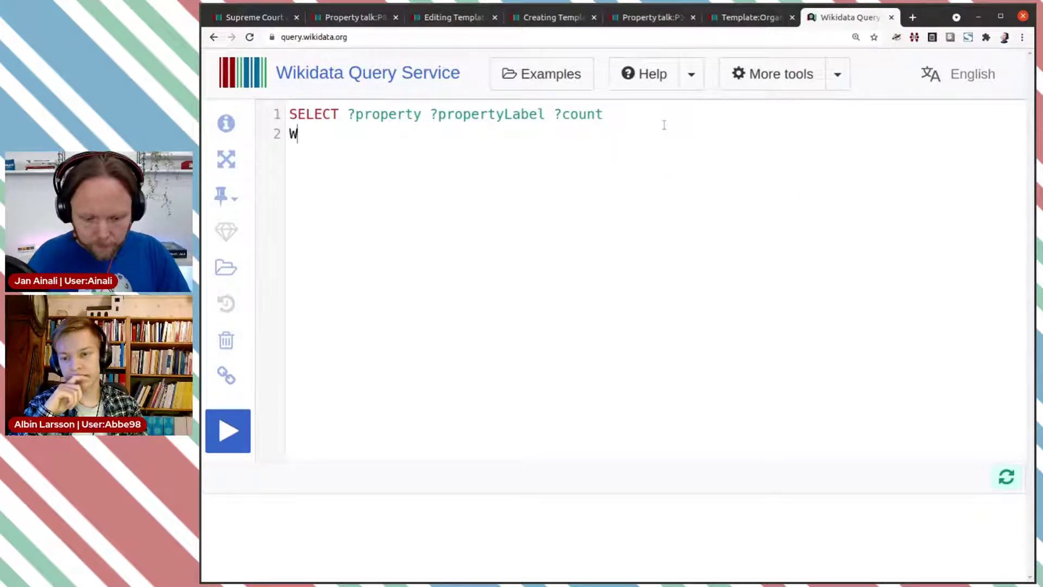
text(HERE {})
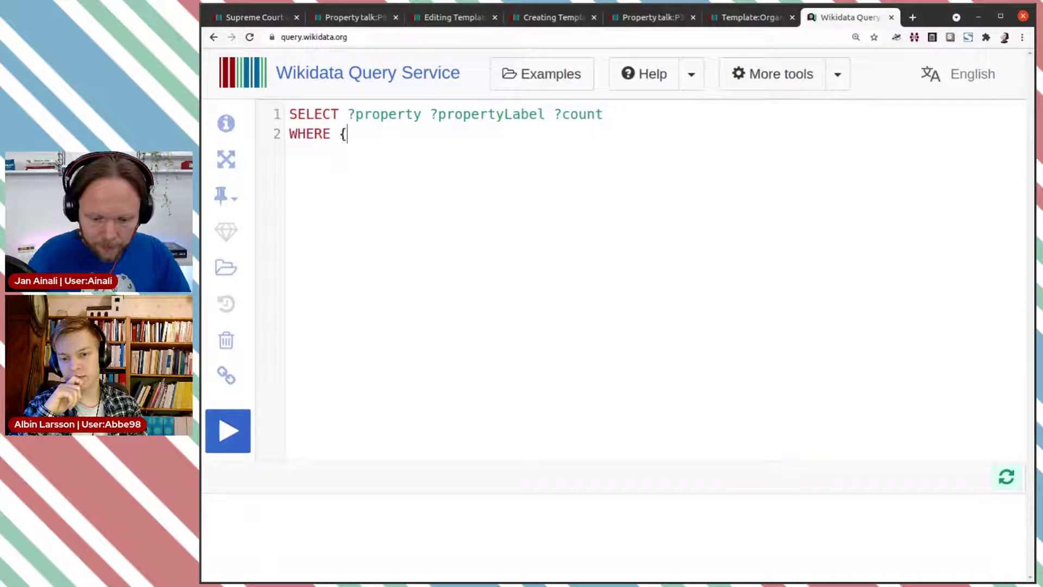
key(BackSpace)
text(})
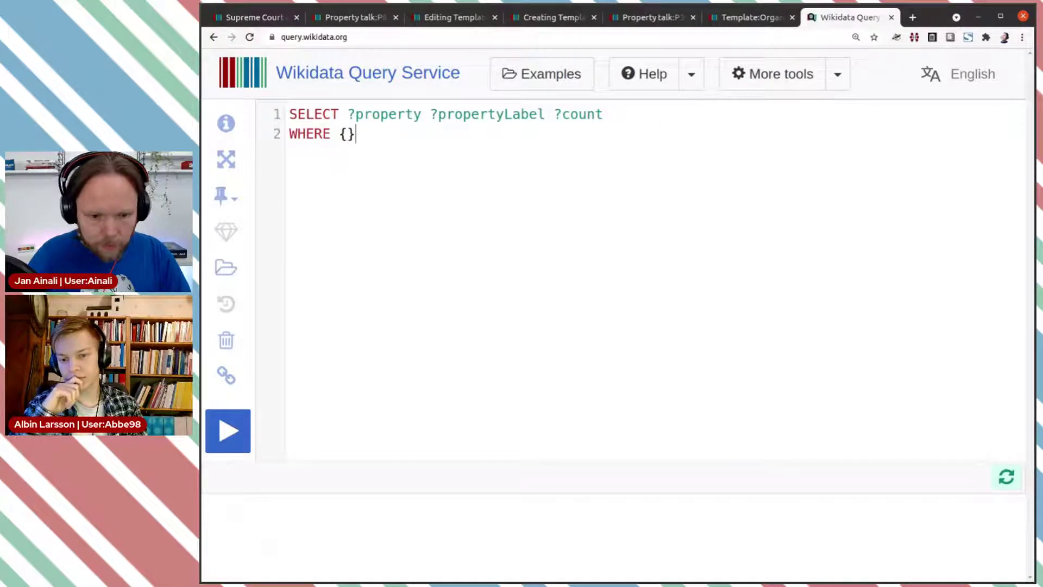
key(Left)
key(Return)
key(Right)
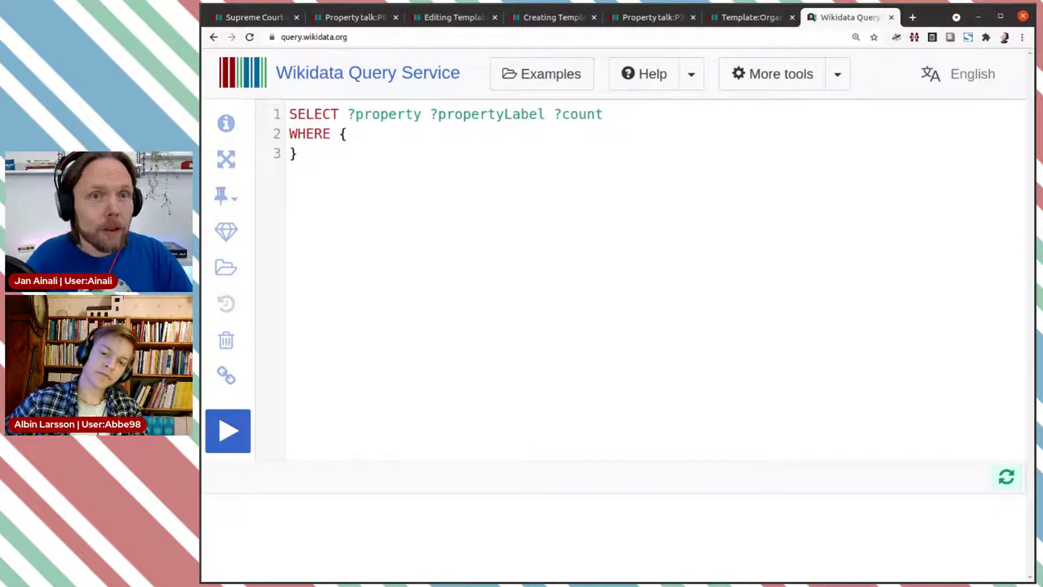
Sort the query results in descending order of count by adding ORDER BY DESC(?count) after the WHERE block
text(ORE)
key(BackSpace)
text(DER BY )
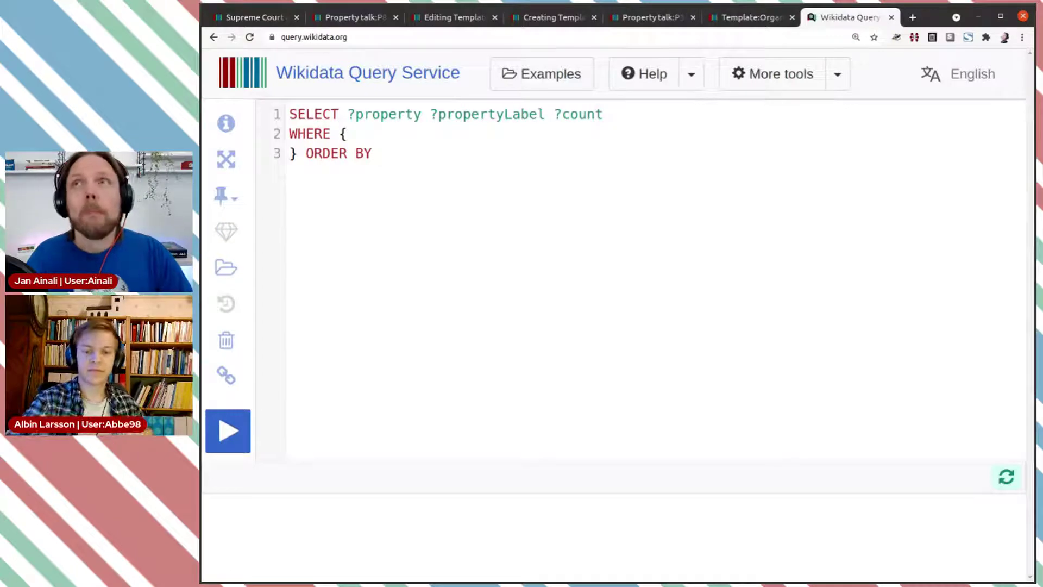
text(DESC)
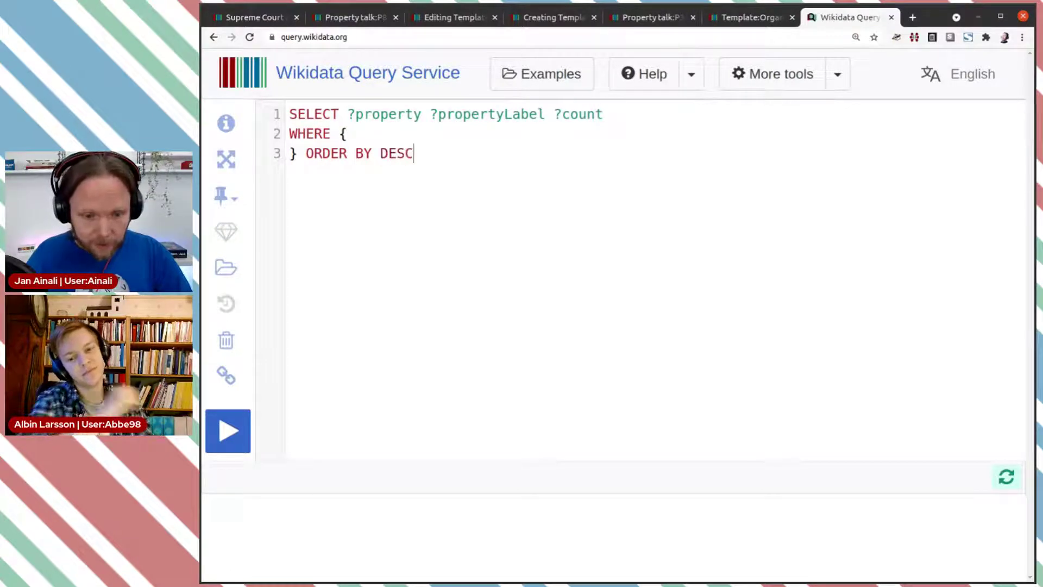
text((?)
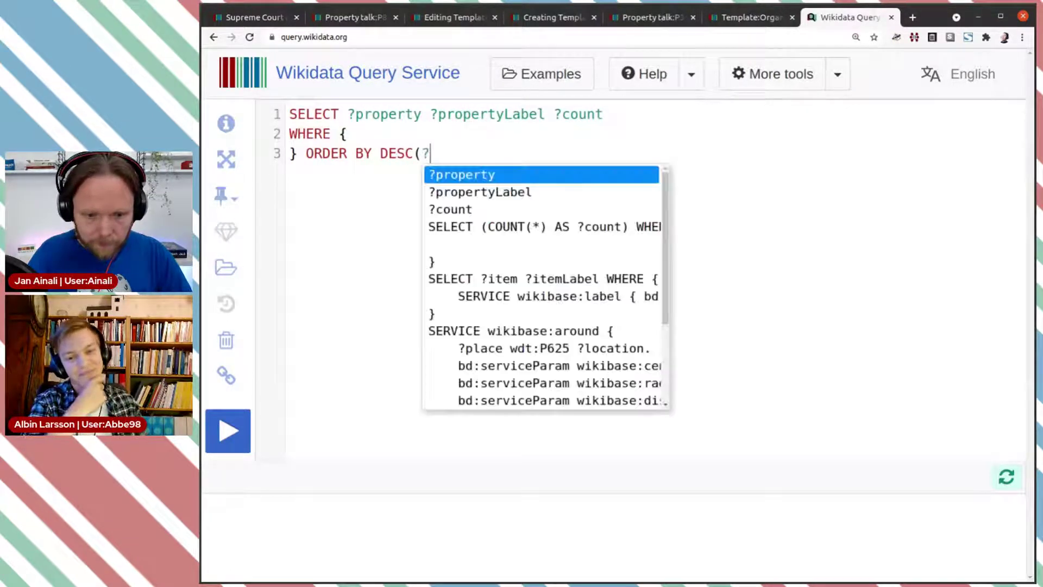
key(Down)
key(Down)
text())
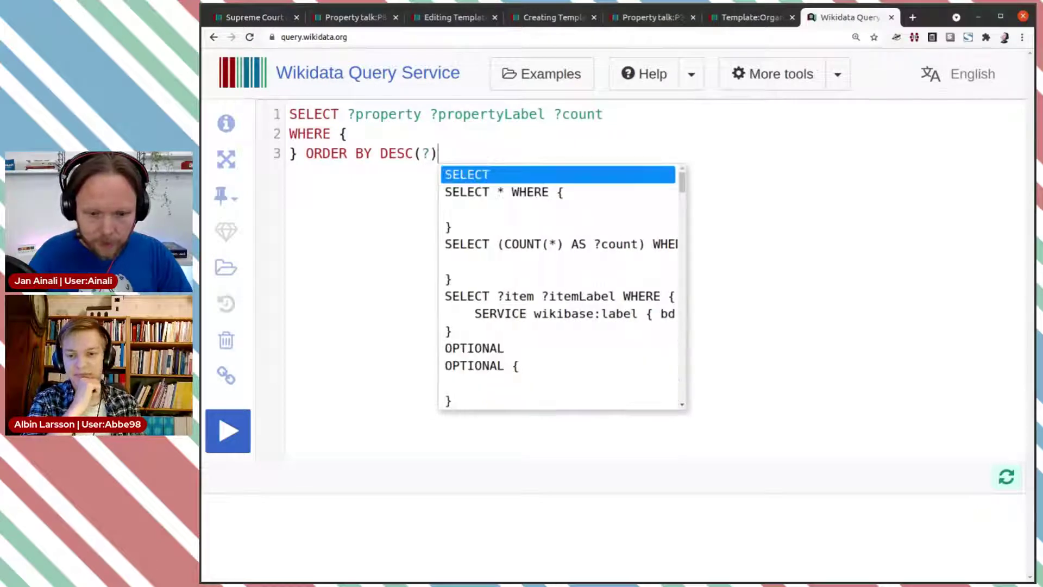
key(Left)
text(count)
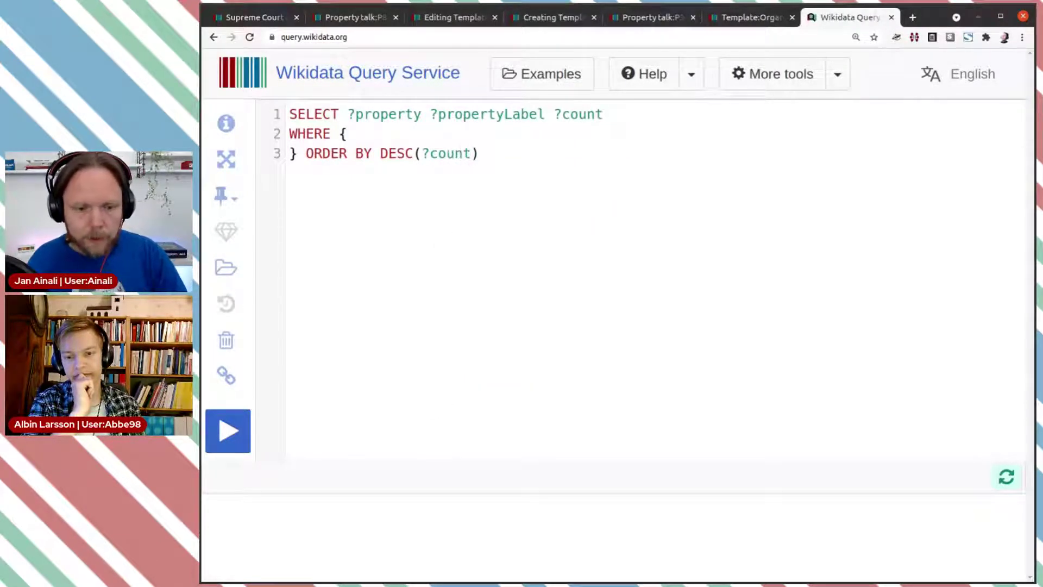
Insert an indented, empty nested brace block inside the WHERE clause, with its braces on separate lines
key(Up)
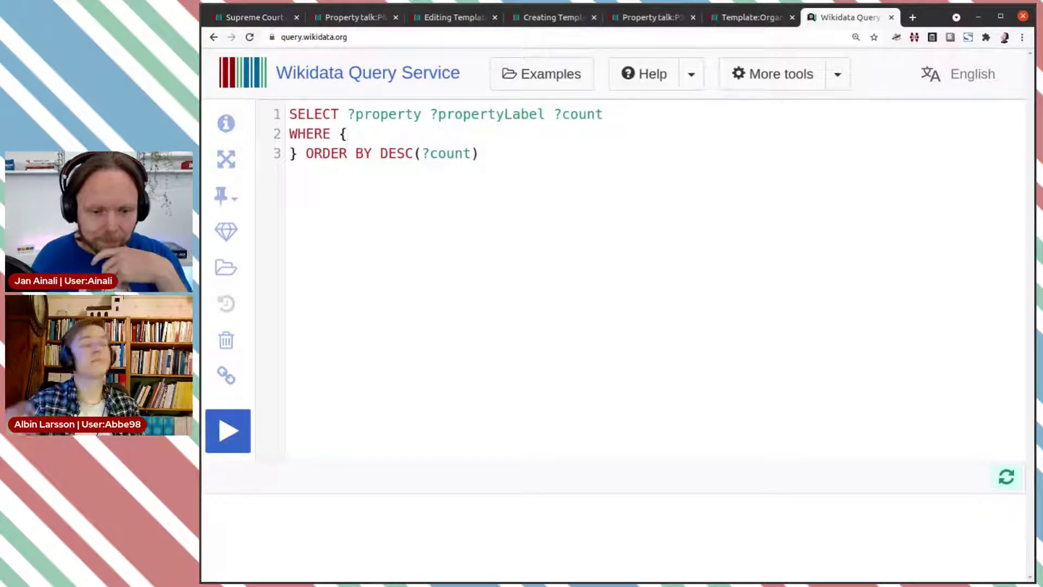
key(Return)
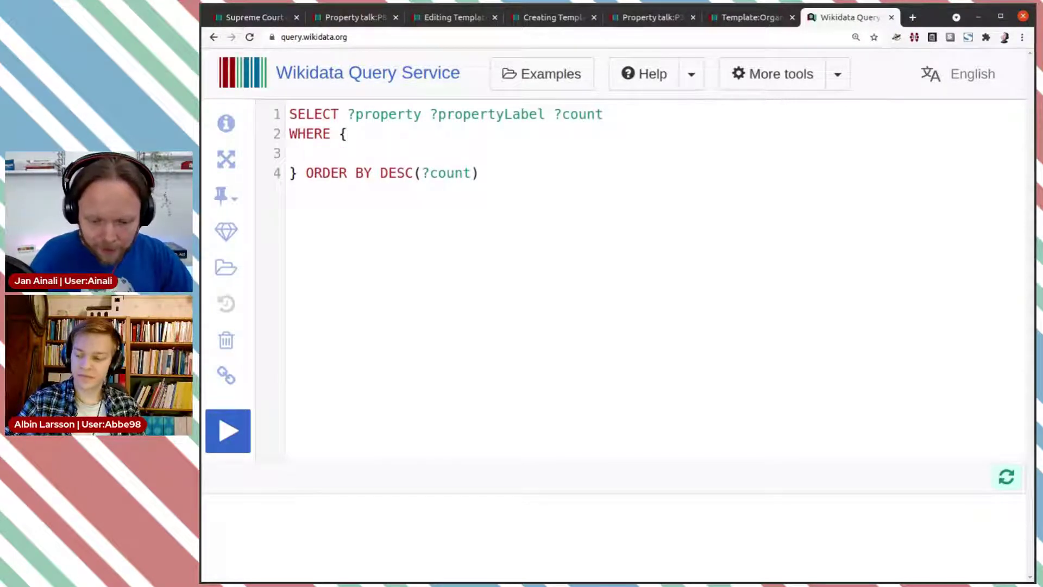
text({})
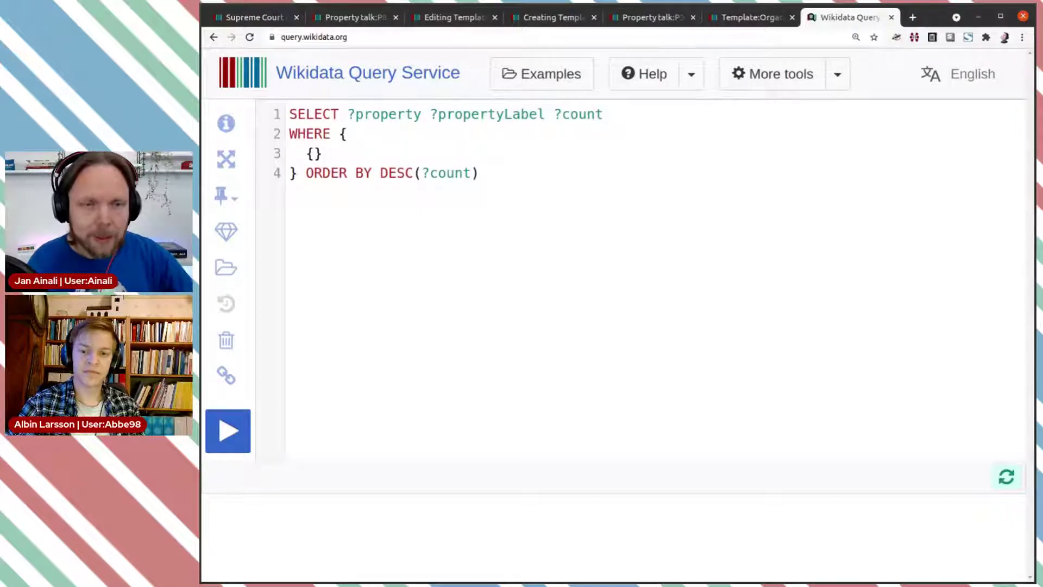
key(Left)
key(Right)
key(Right)
key(Left)
key(Return)
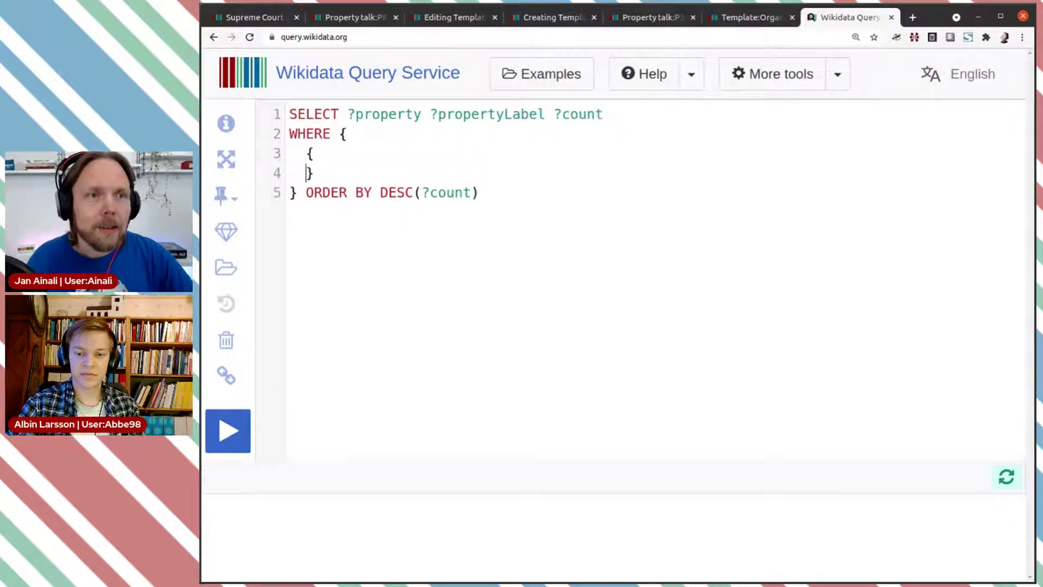
key(Right)
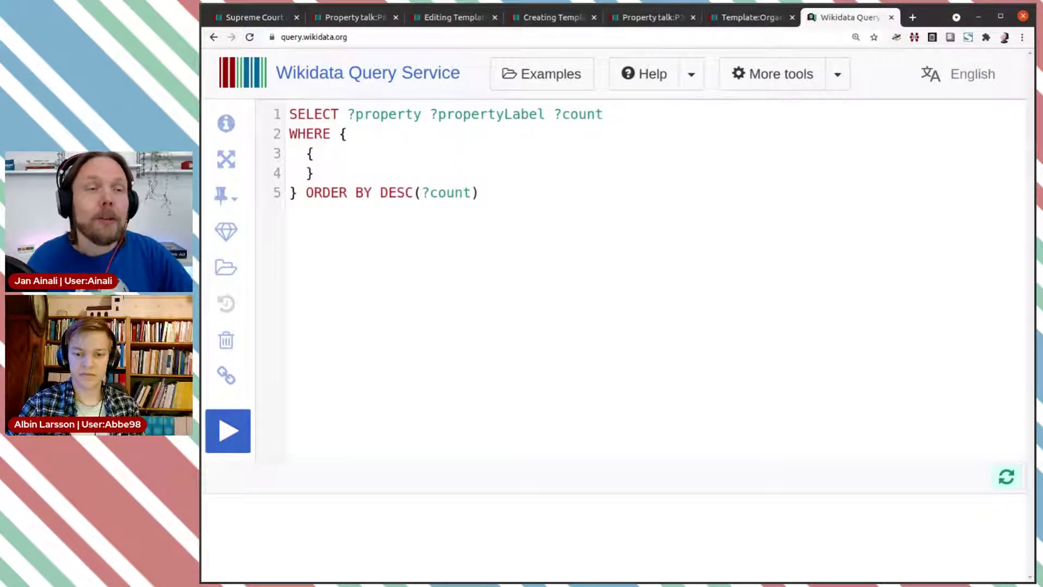
Add the wikibase:label service line with language "[AUTO_LANGUAGE],en" below the nested block in the WHERE clause
key(Return)
key(BackSpace)
key(BackSpace)
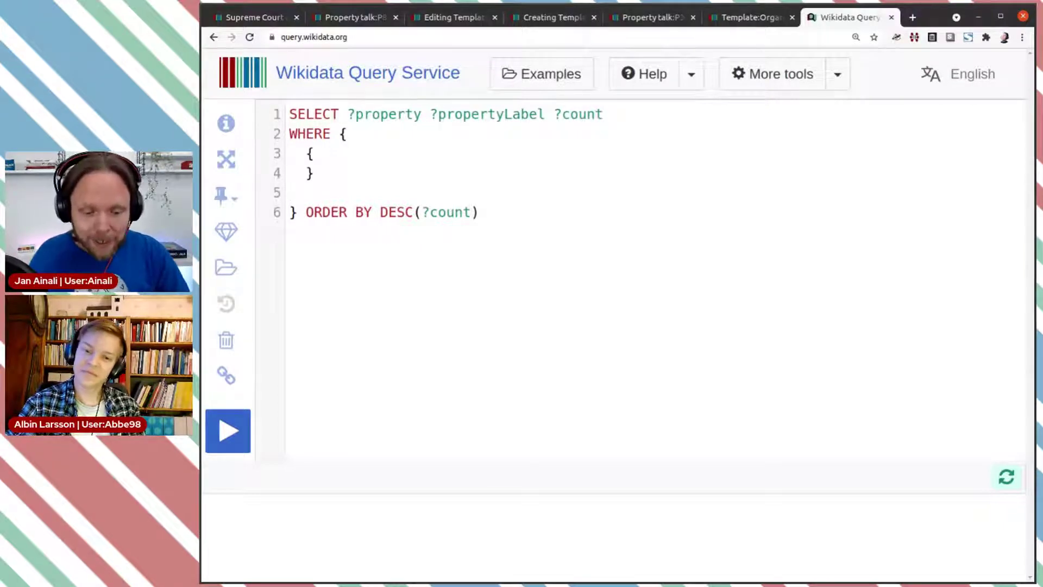
text(SER)
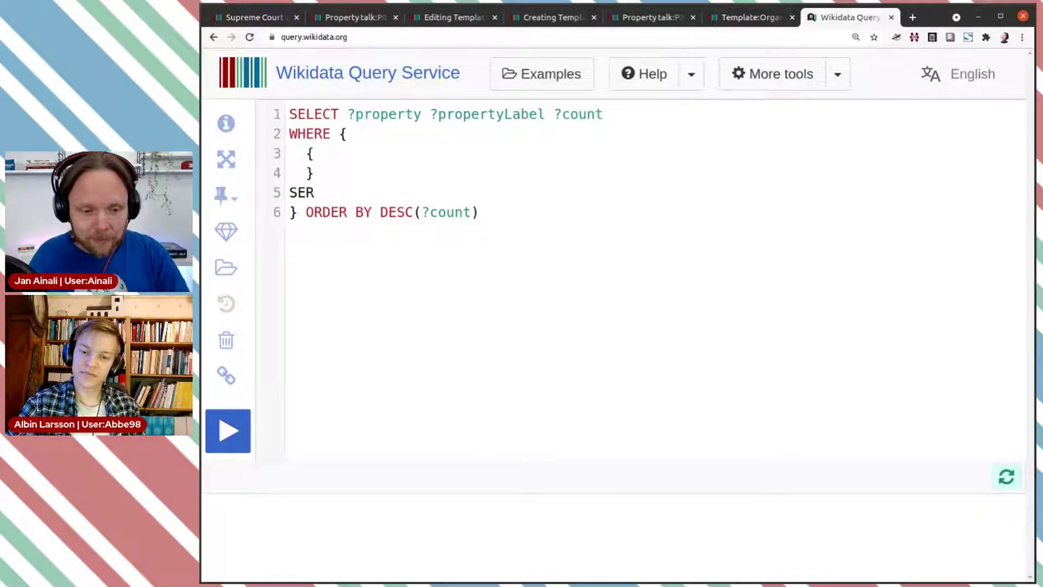
key(ctrl+space)
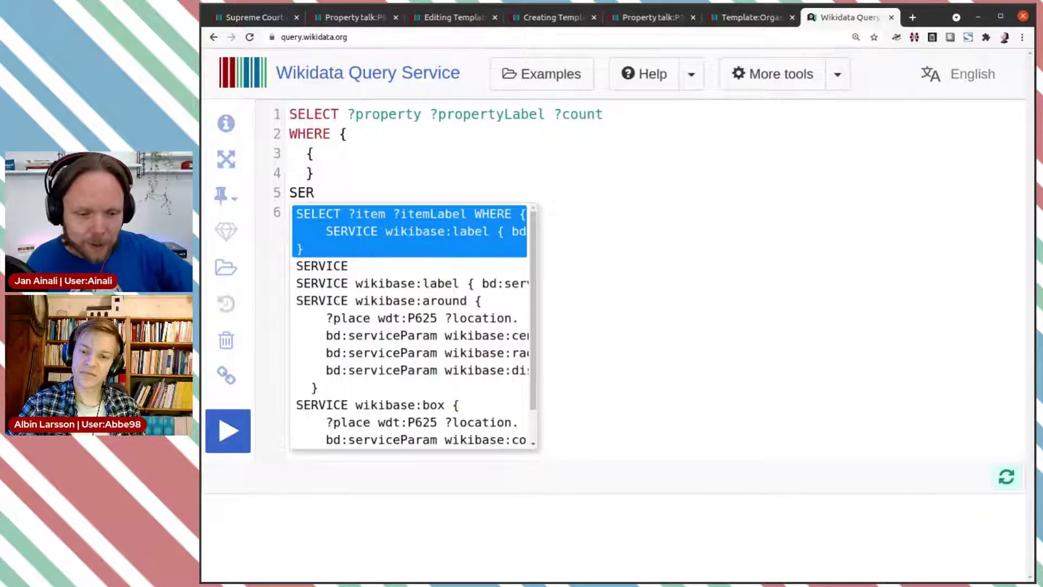
click(503, 289)
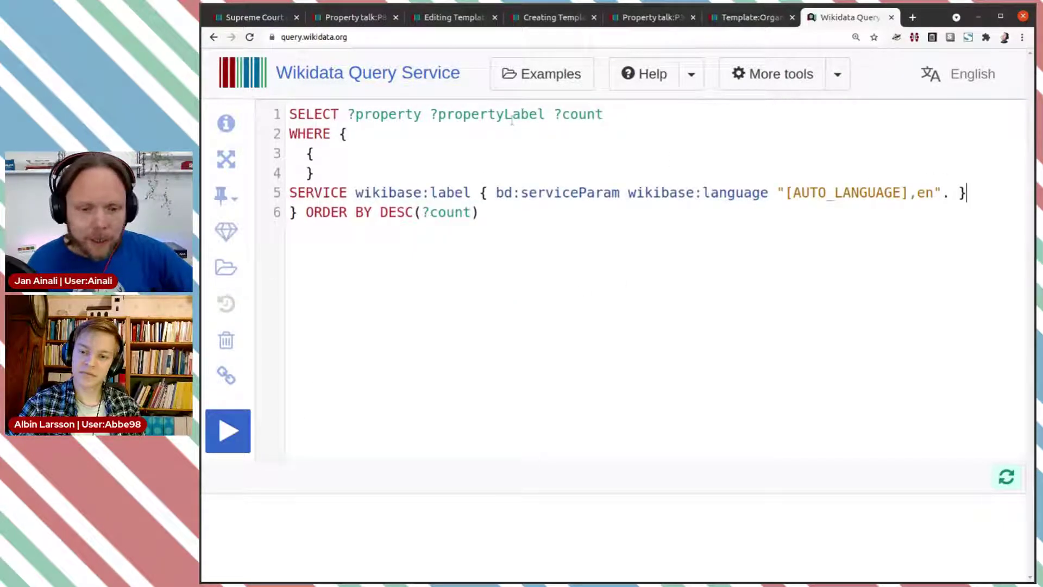
Start a subquery inside the nested brace block with SELECT ?property on its own line
click(326, 153)
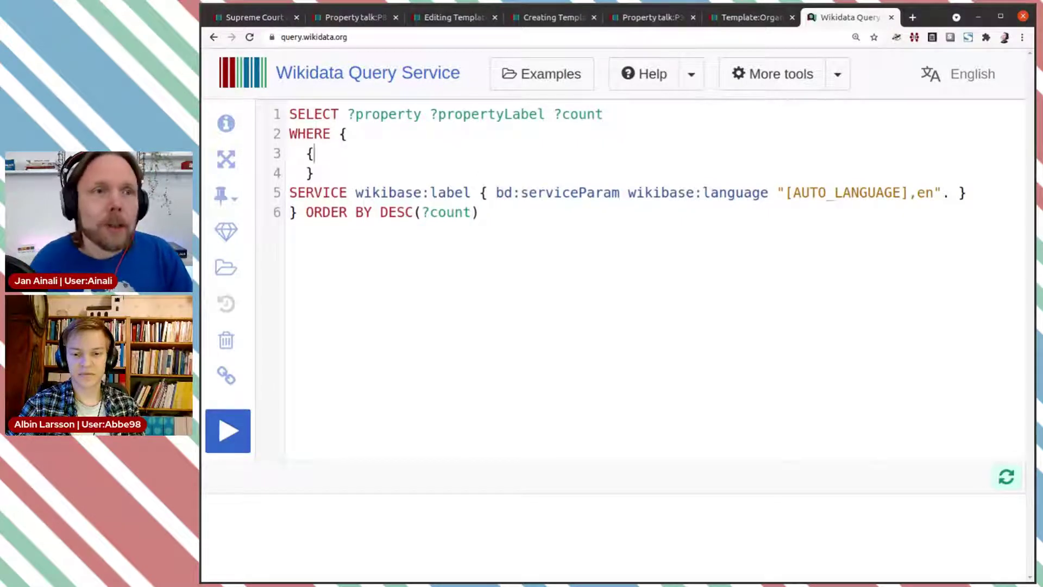
key(Return)
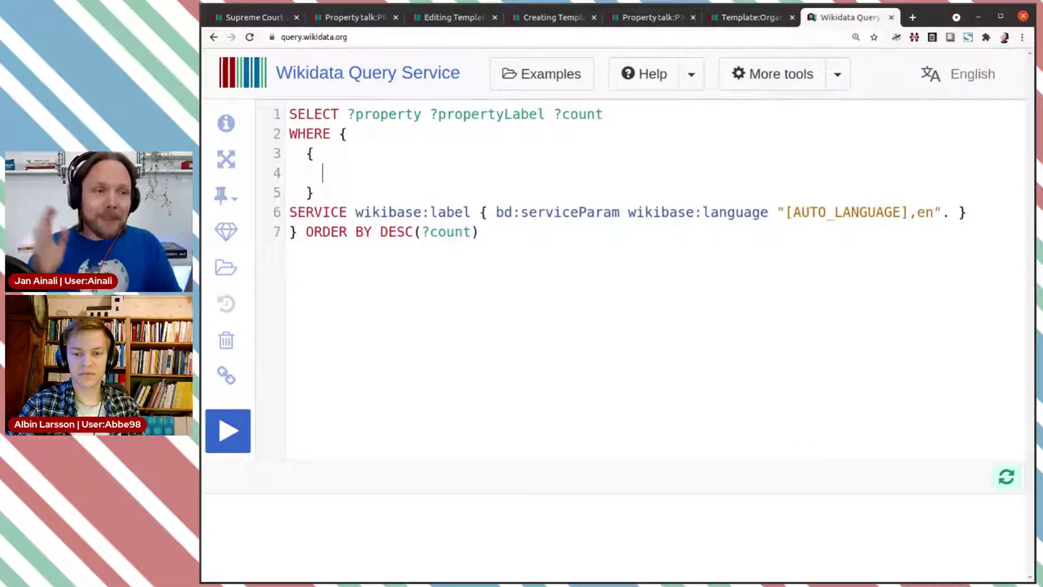
text(S)
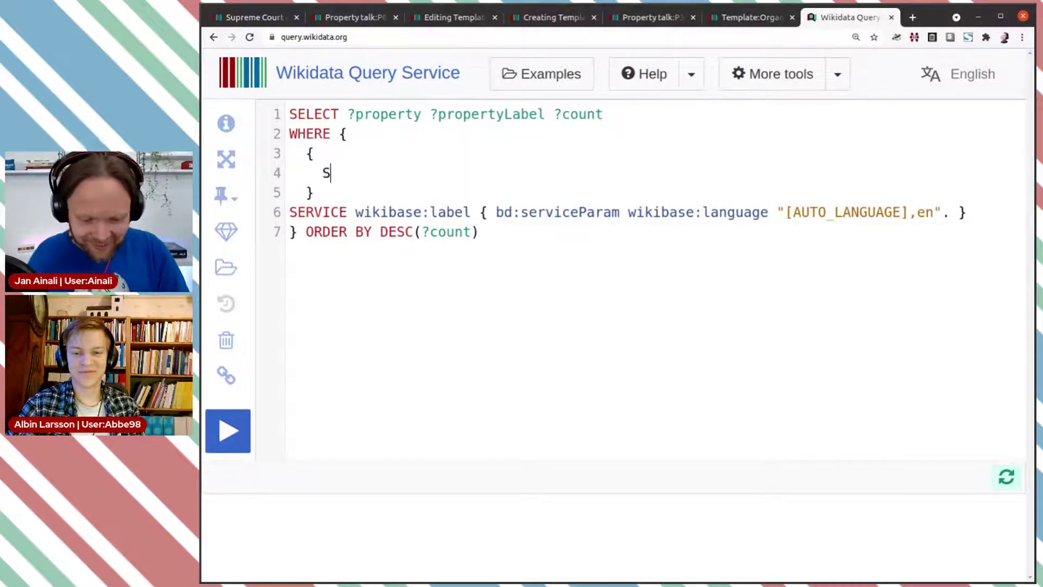
text(ELECT)
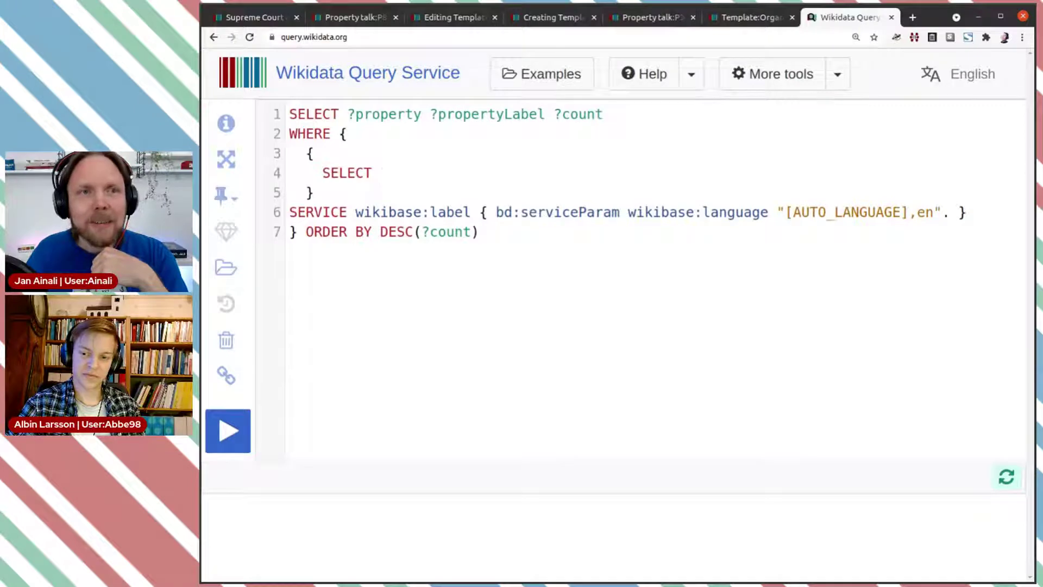
text(?)
key(Return)
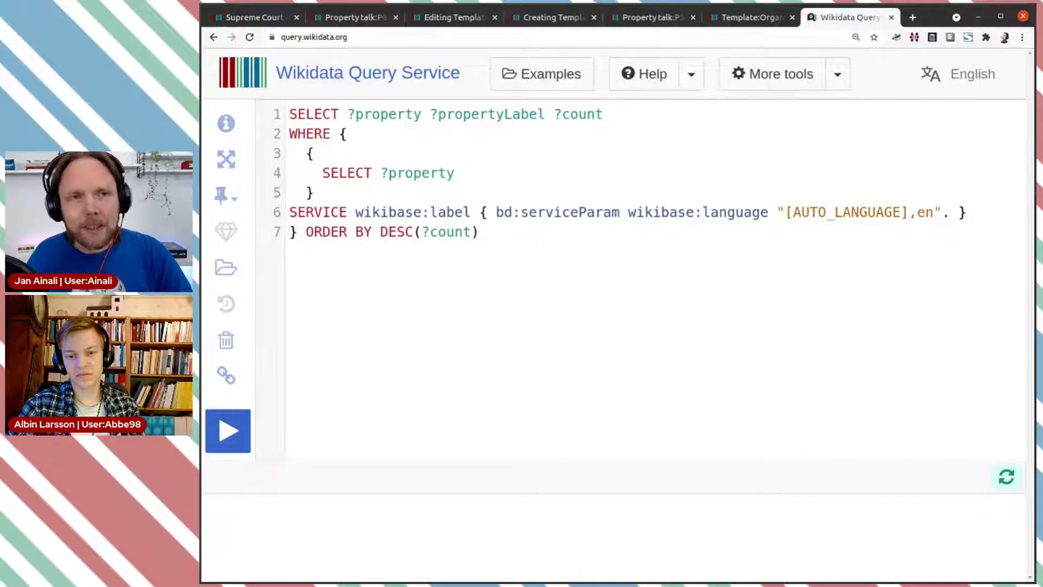
Add the aggregate (COUNT(?item) AS ?count) after ?property in the subquery's SELECT line
text(()
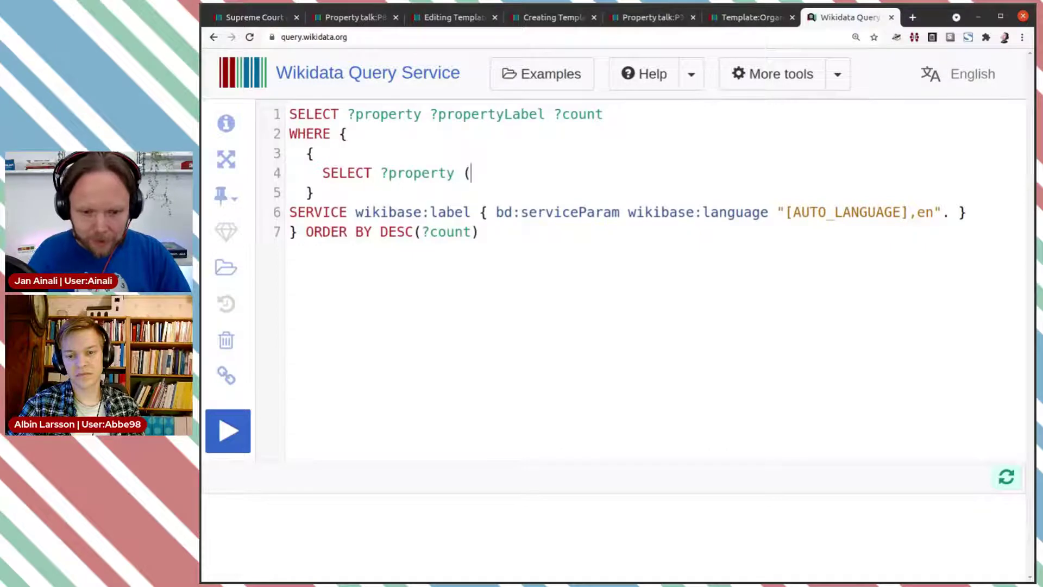
text(COU)
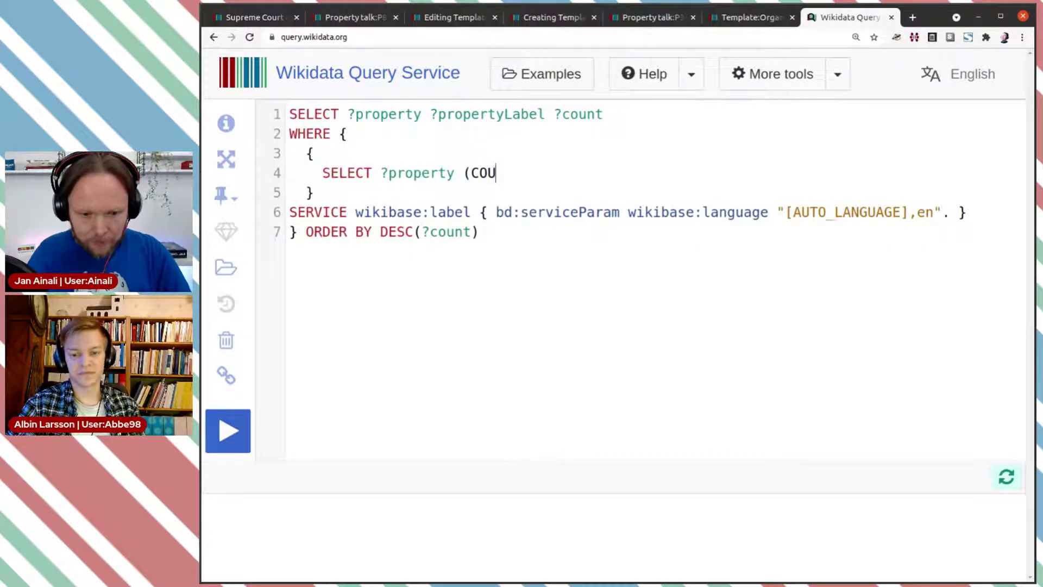
text(NT()
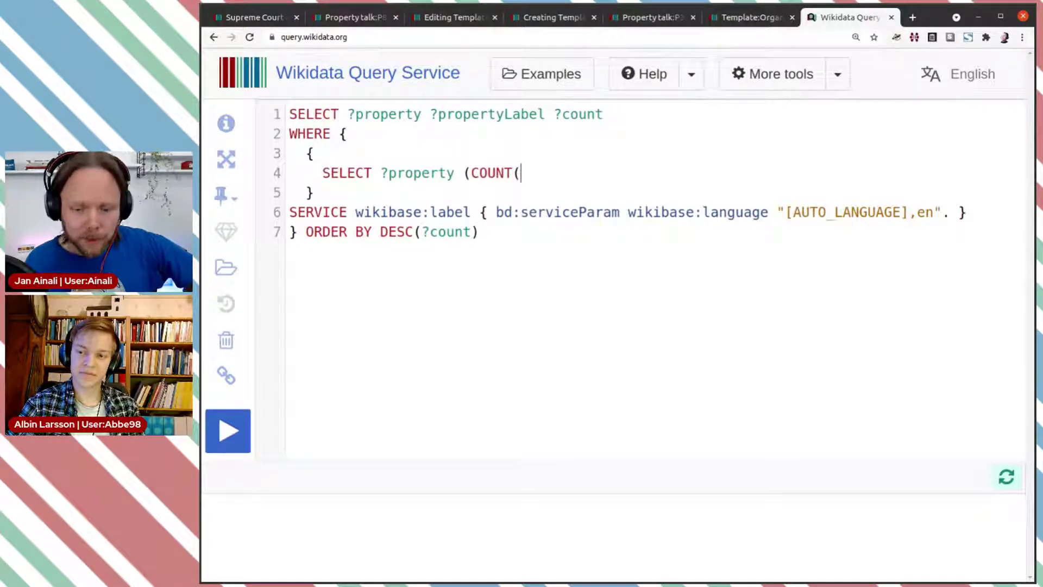
text(?)
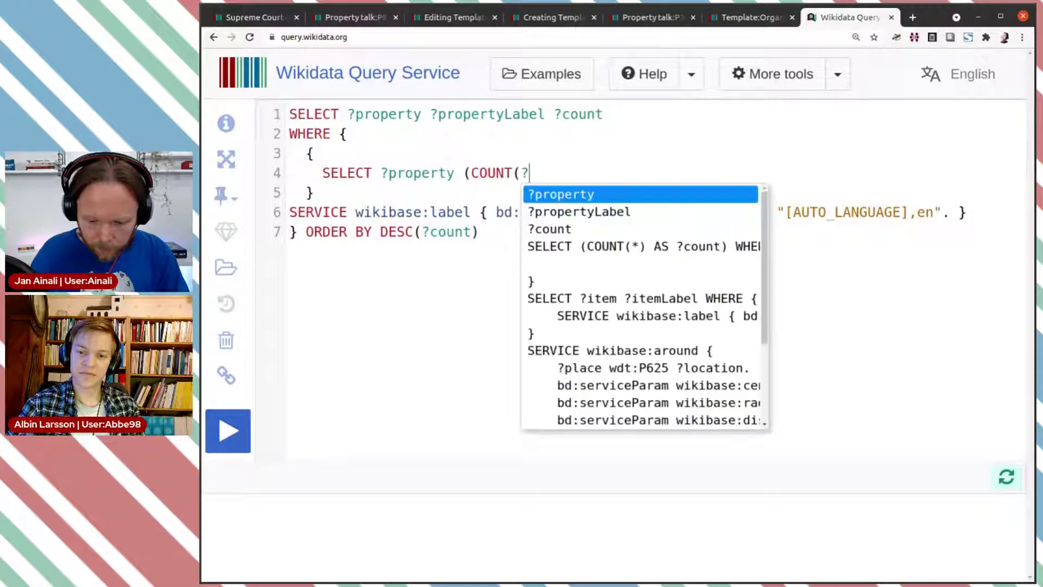
text(item))
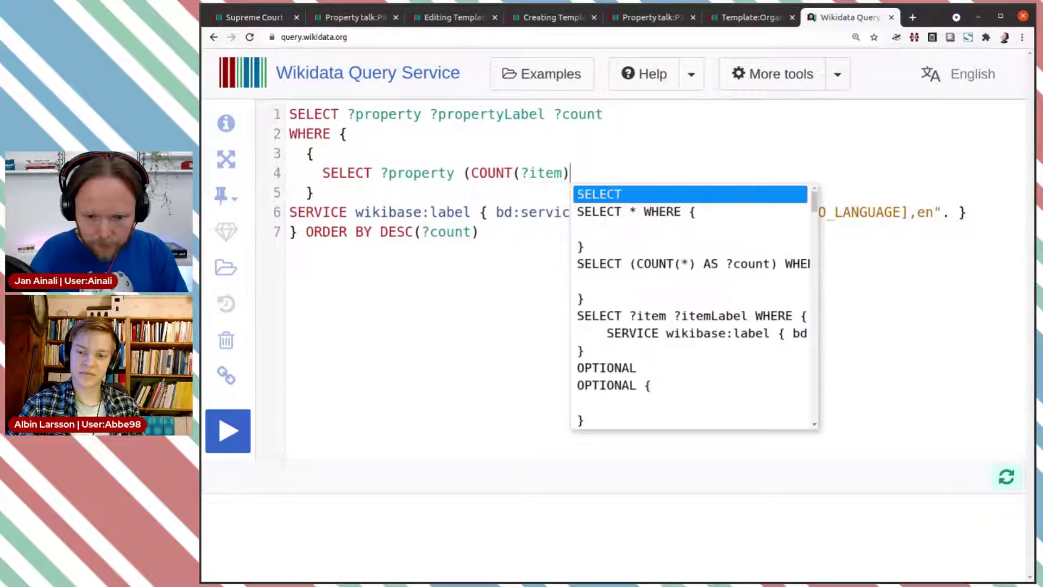
key(Escape)
text(AS ?)
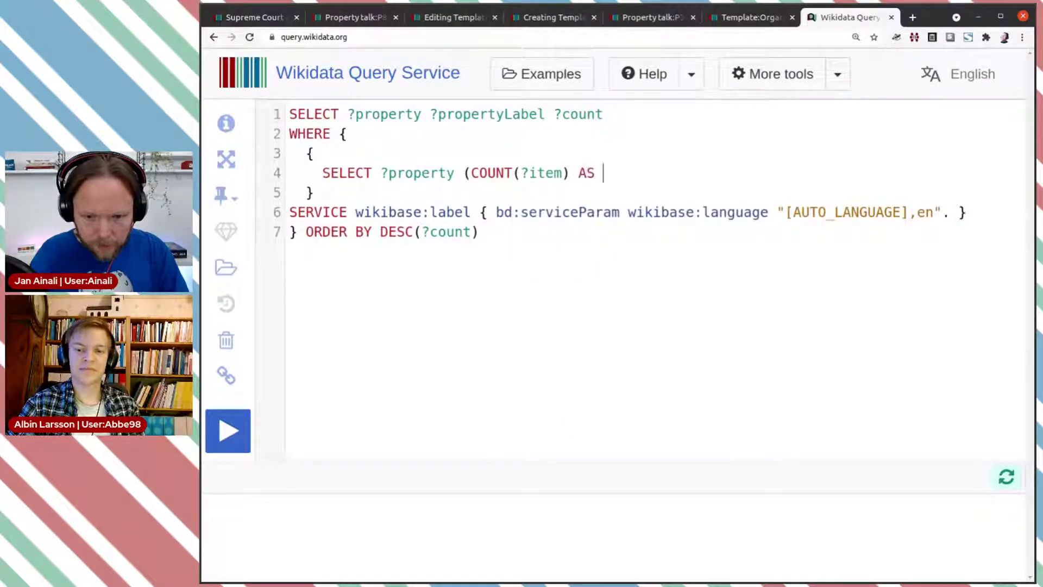
key(Down)
key(Down)
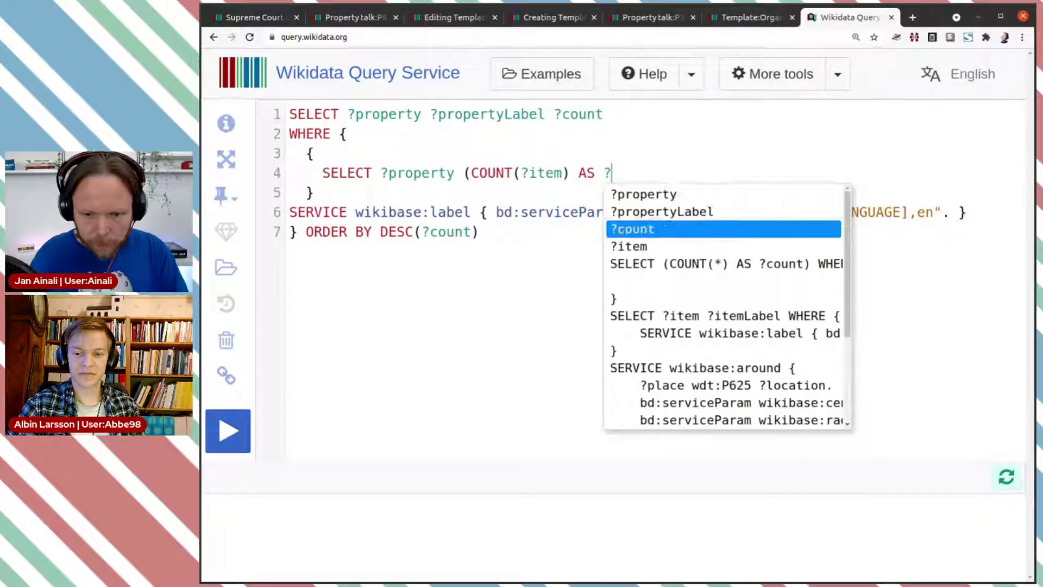
key(Return)
text())
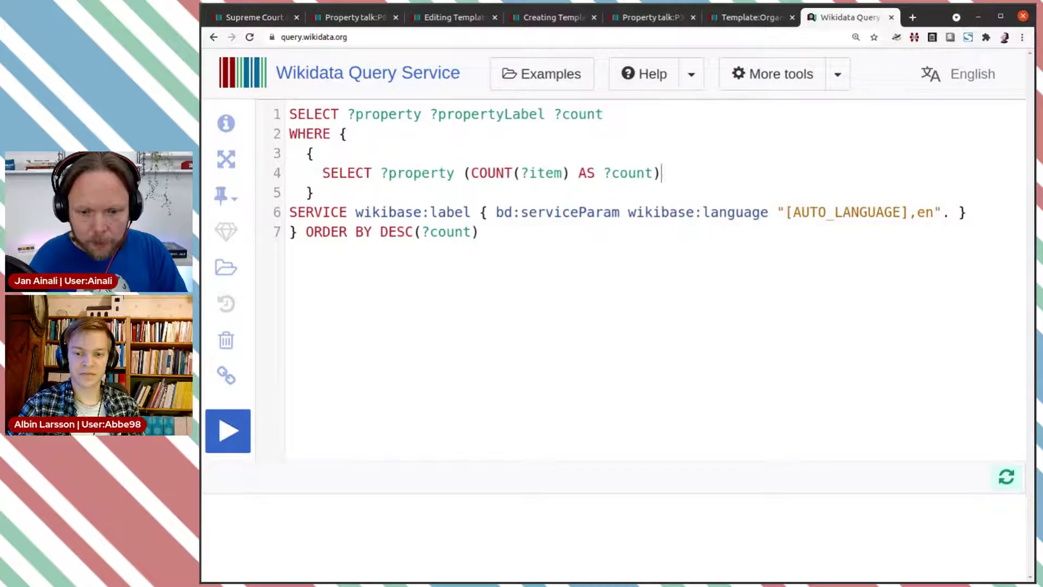
Add an empty WHERE block below the subquery's SELECT line, with its closing brace on a separate line
key(Return)
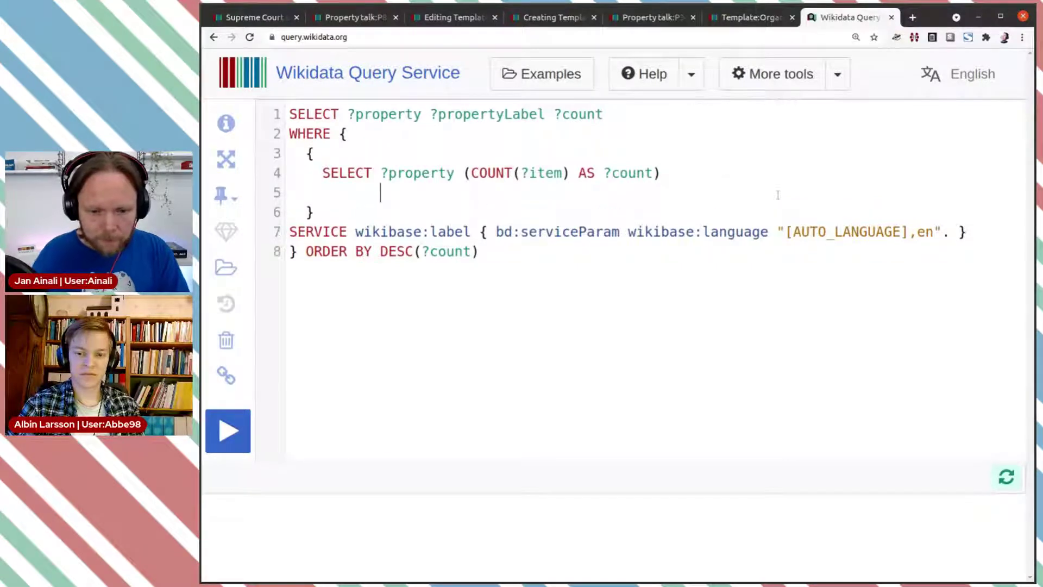
text(WHERE)
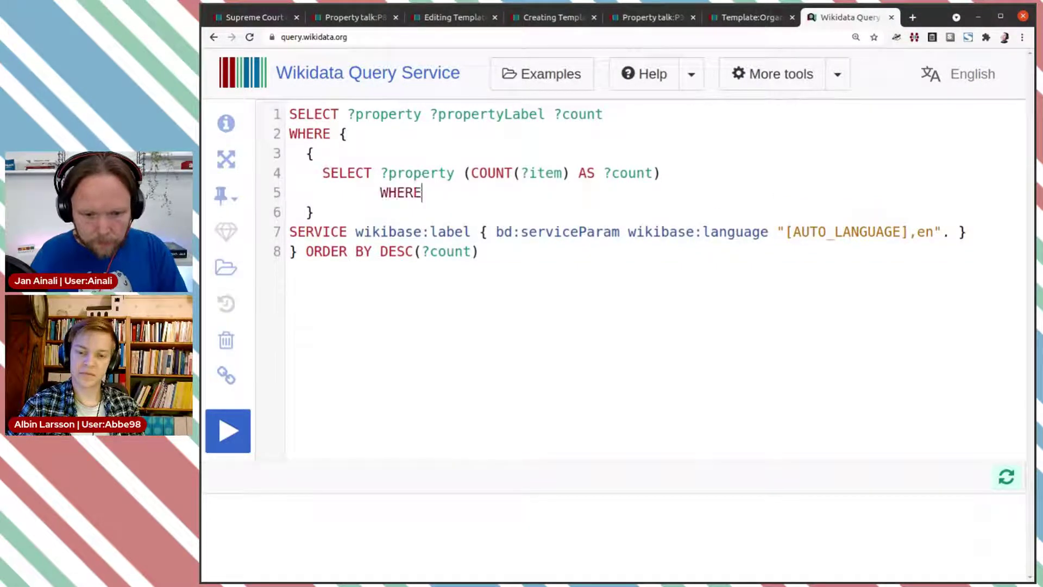
text( {})
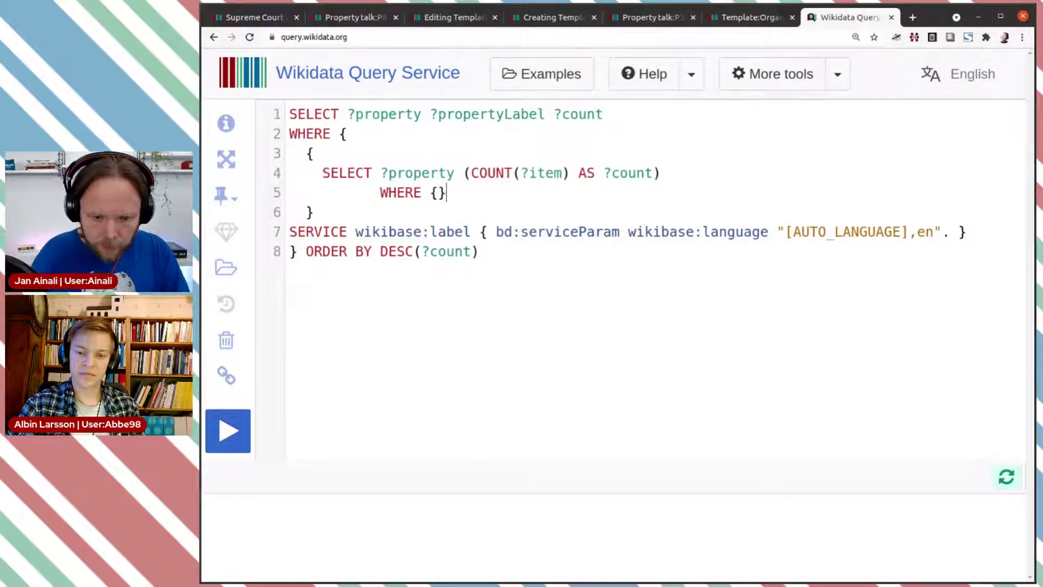
key(Left)
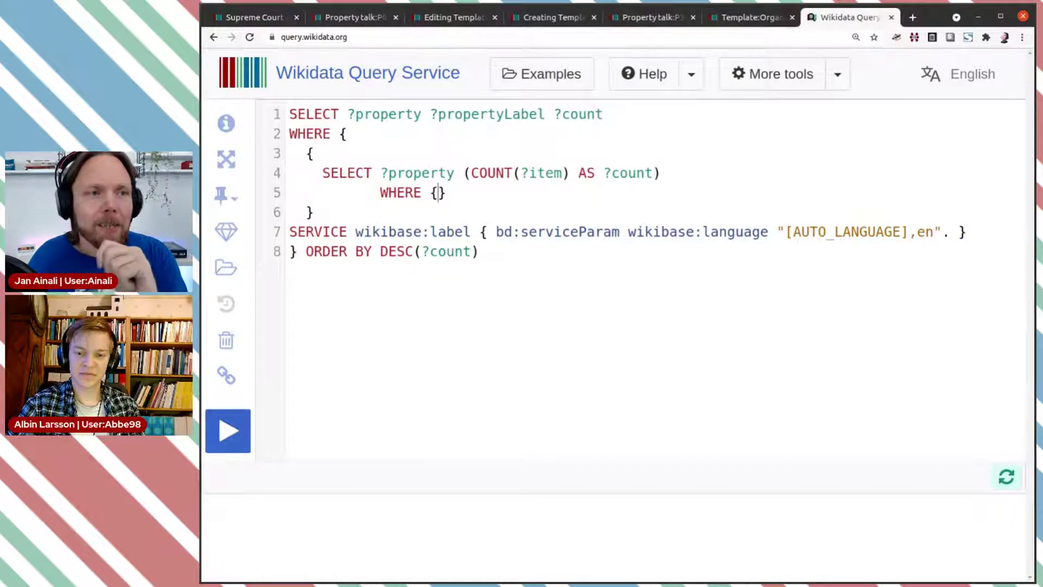
key(Return)
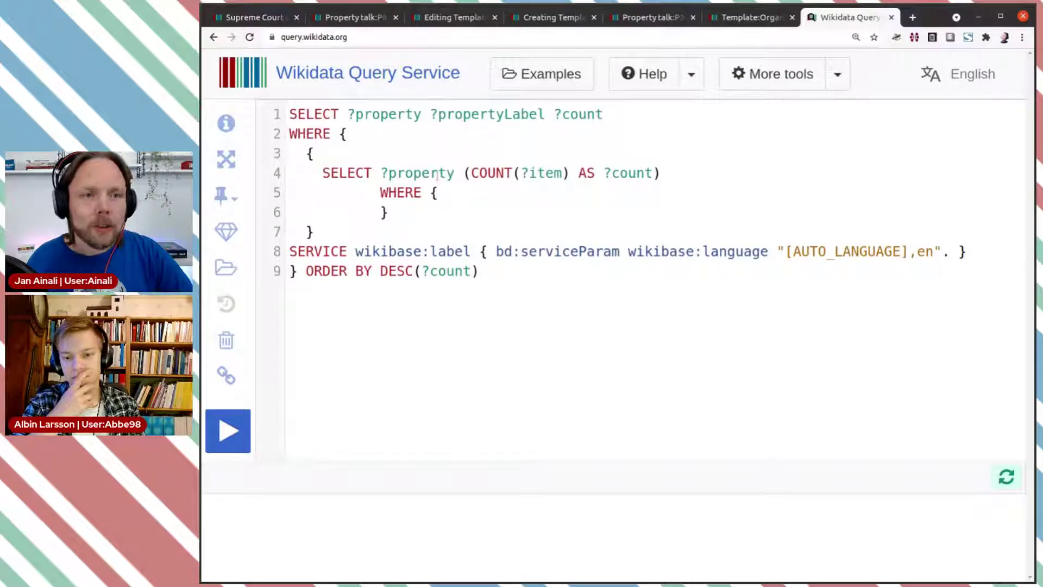
Group the subquery by ?property after the closing brace of its WHERE block
text(GROUP BY)
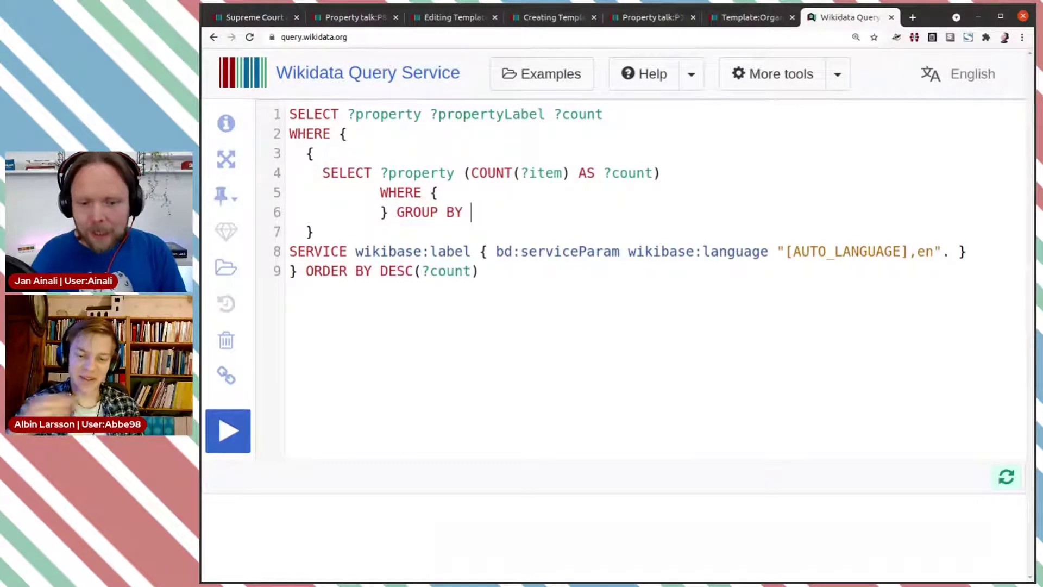
text(?)
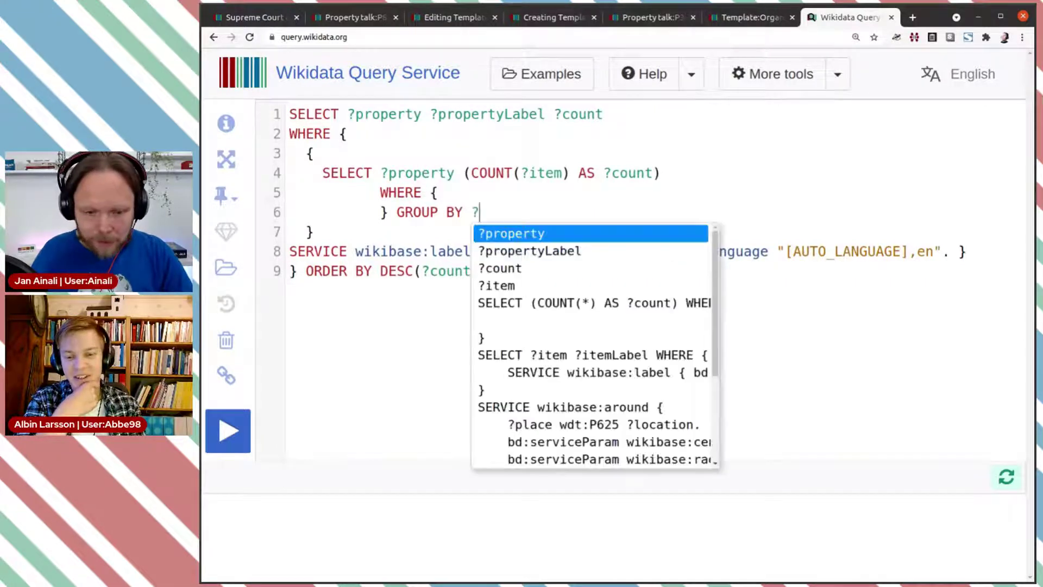
key(Return)
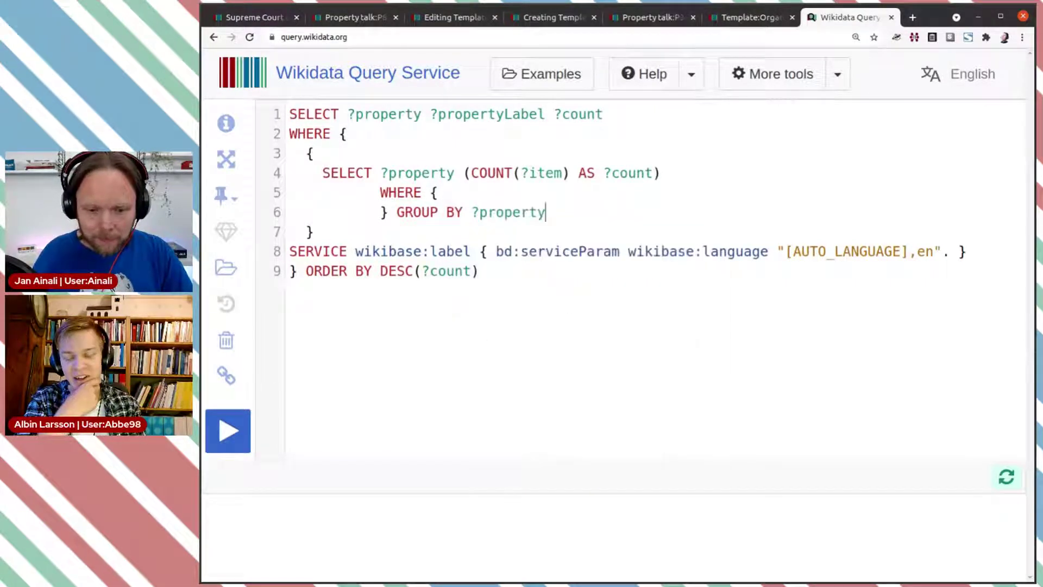
Start a triple pattern with ?item on a new line inside the subquery's WHERE block
click(457, 196)
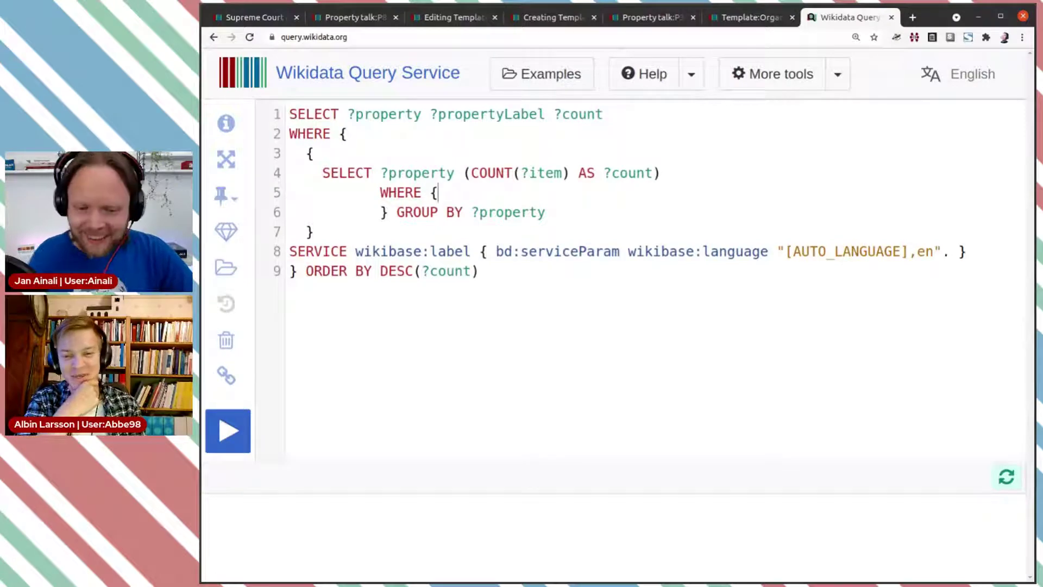
key(Return)
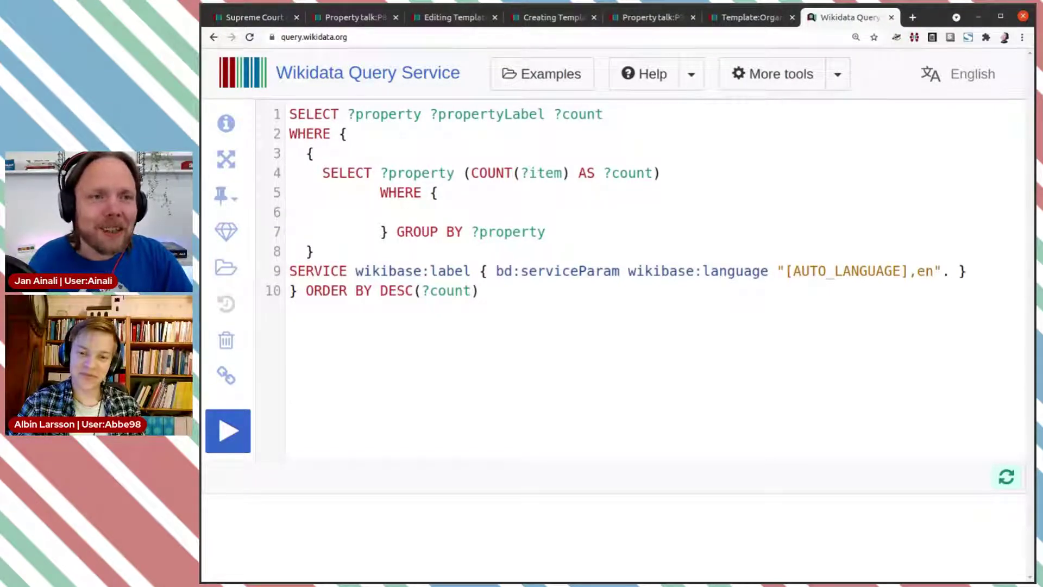
text(?)
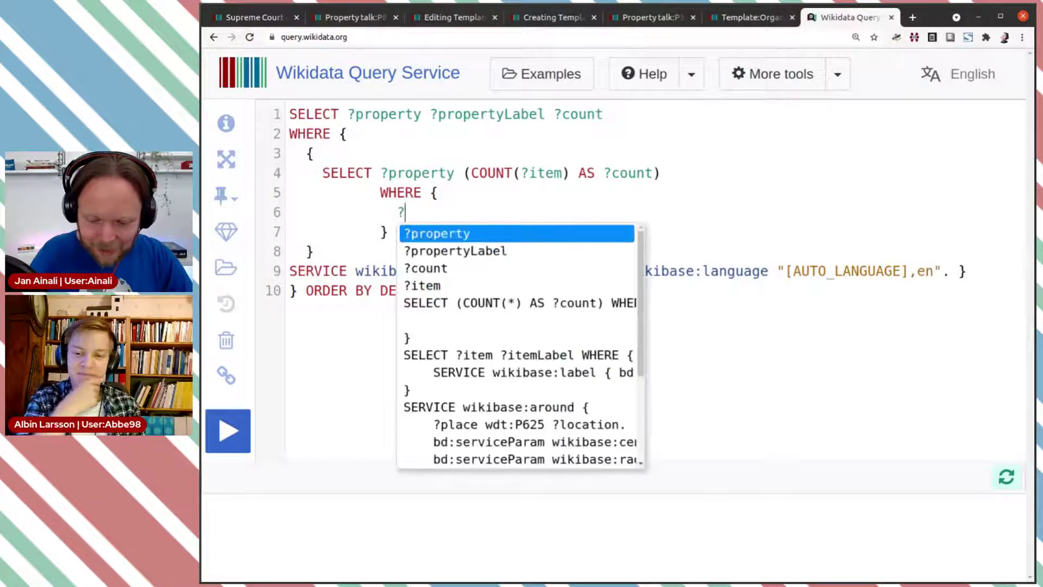
text(item)
key(Escape)
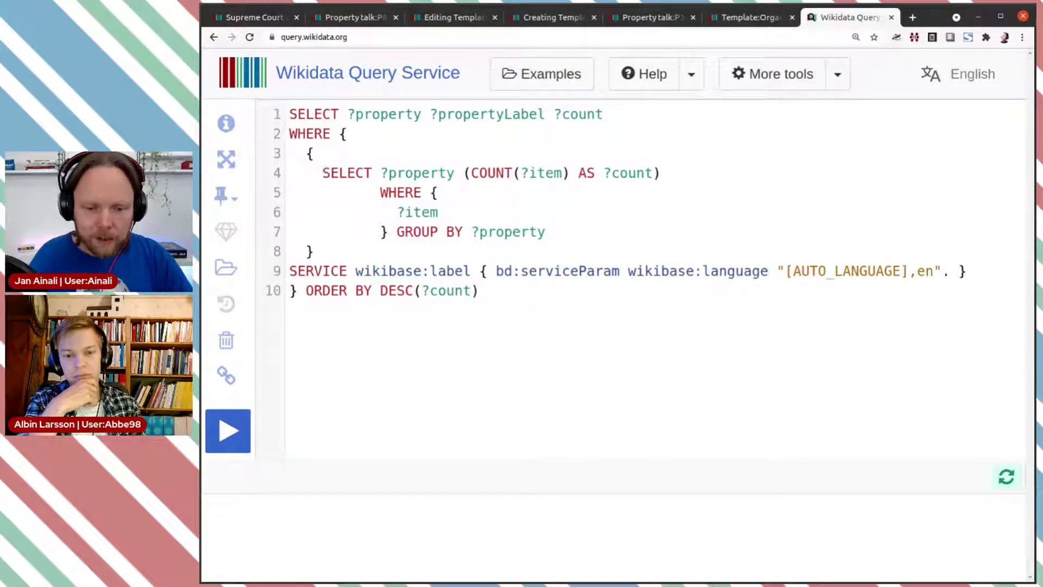
Enter wd:inst after ?item and look up autocomplete suggestions for it
text(wd)
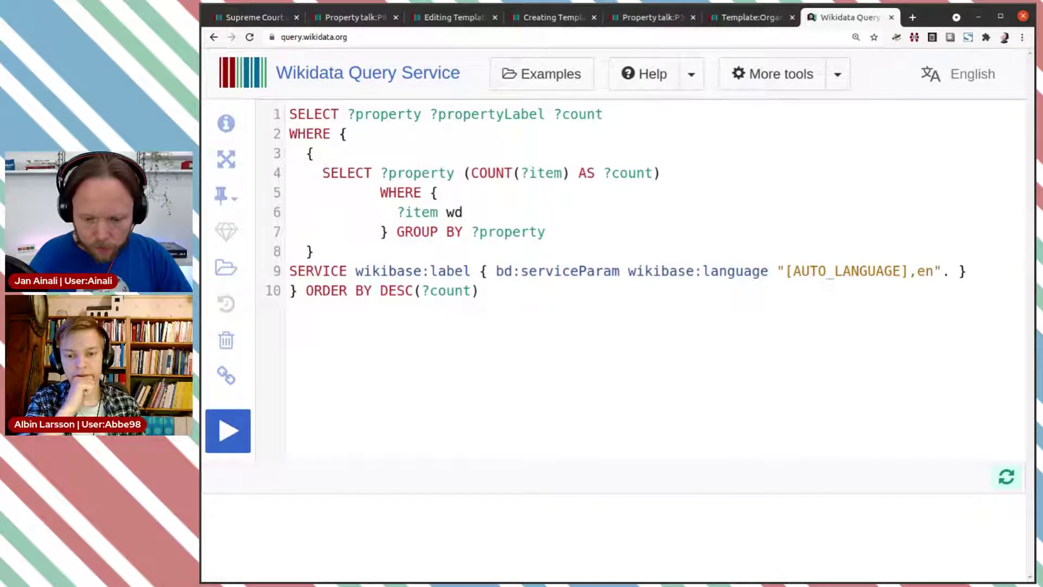
text(:)
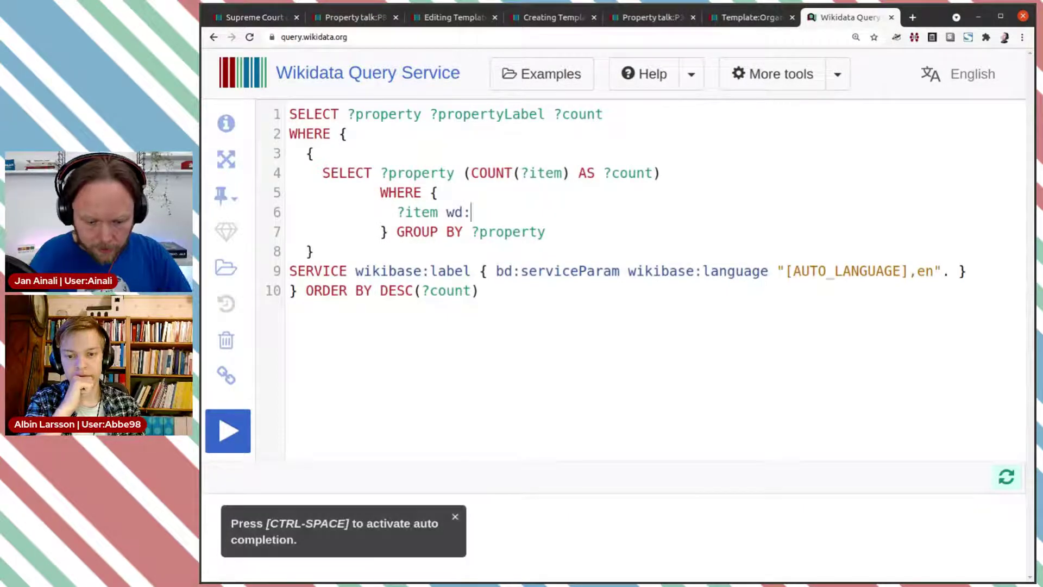
text(inst)
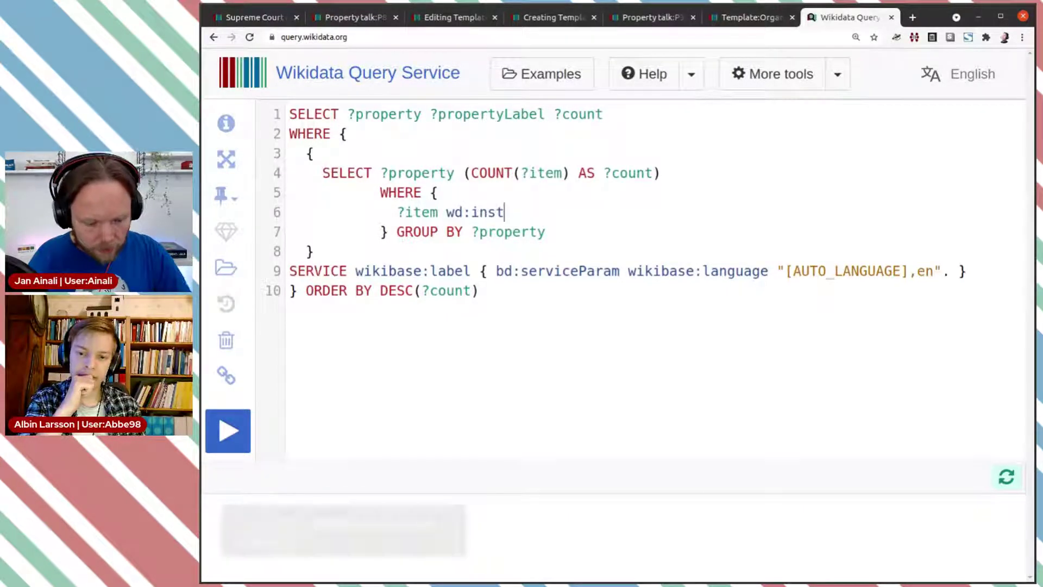
key(ctrl+space)
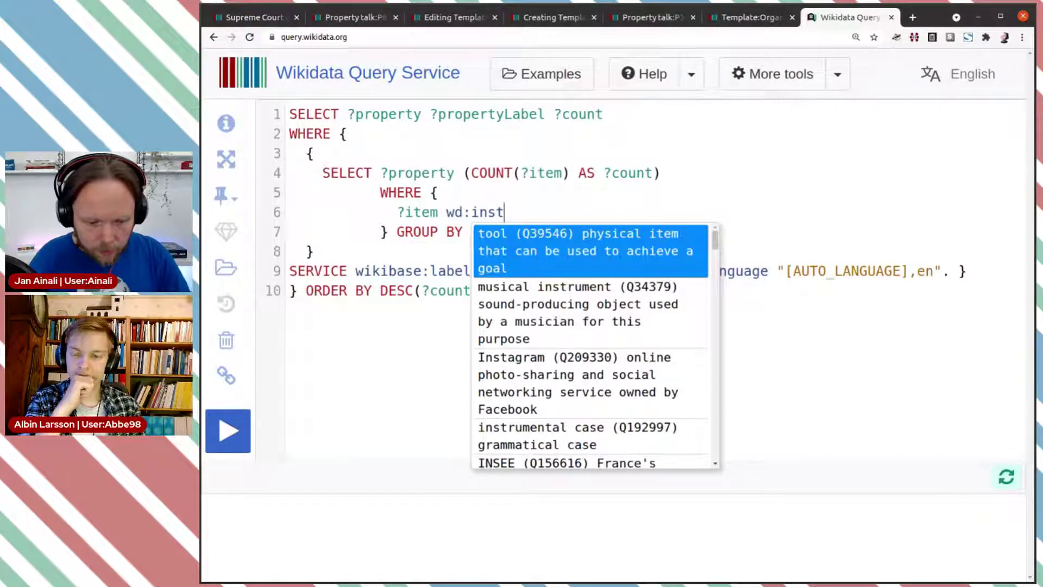
Correct the predicate's prefix to wdt: and complete it as instance of (P31)
key(Left)
key(Left)
key(Left)
key(Left)
key(Left)
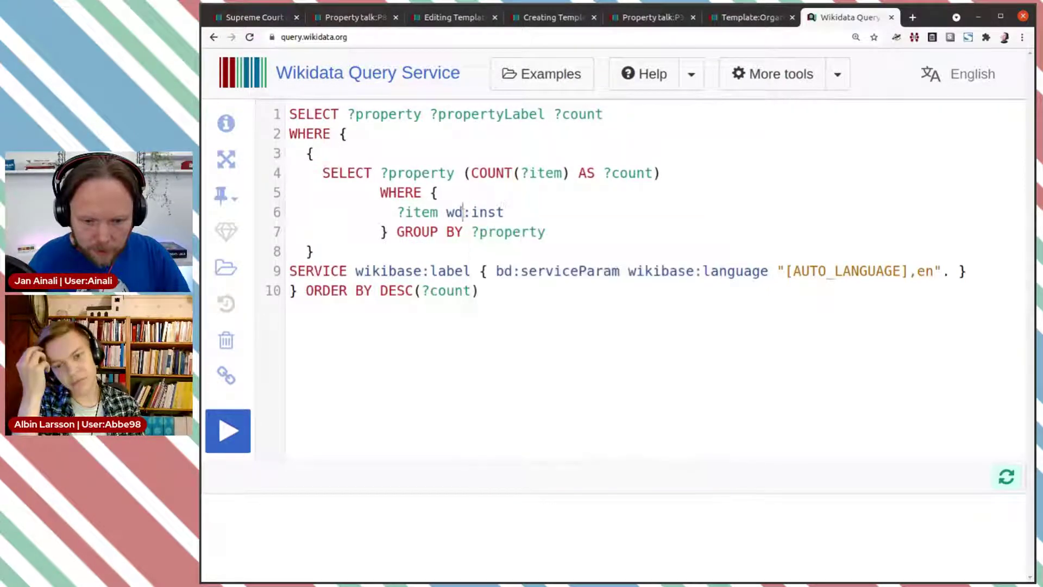
text(t)
click(521, 205)
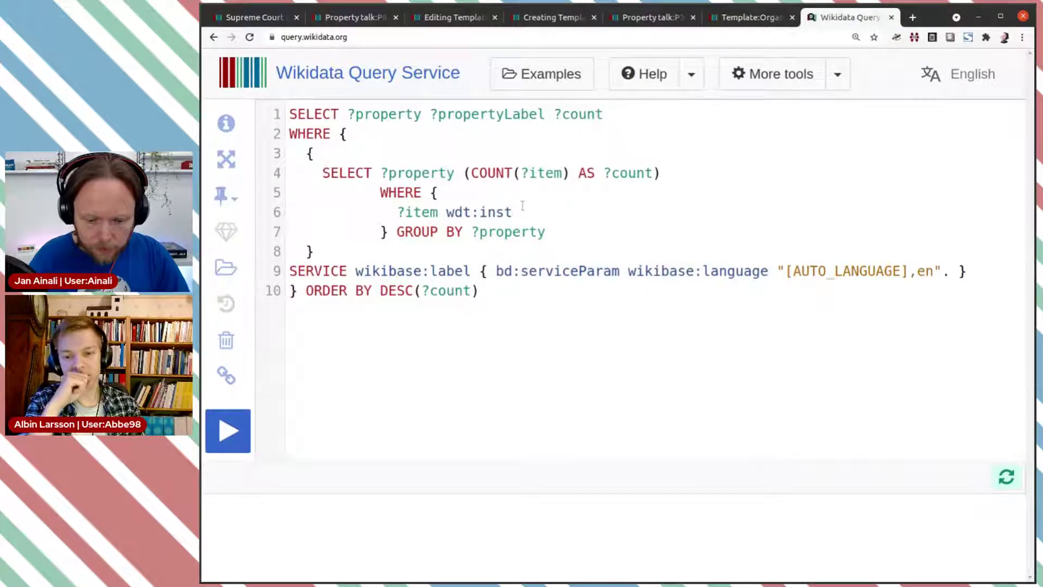
key(ctrl+space)
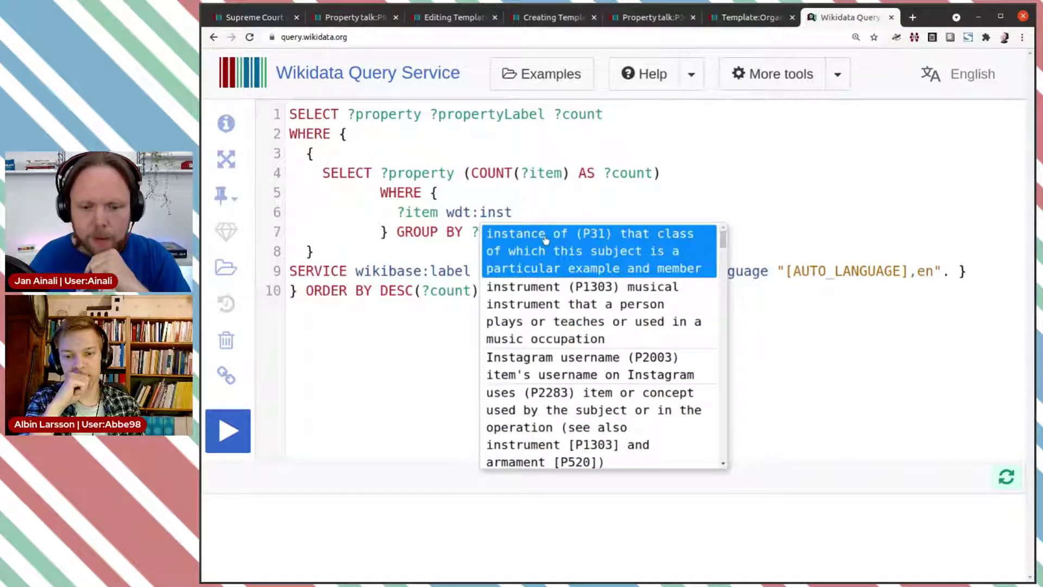
click(545, 239)
Set the object of the ?item wdt:P31 pattern to government agency (wd:Q327333) and end the pattern with a period
text(w)
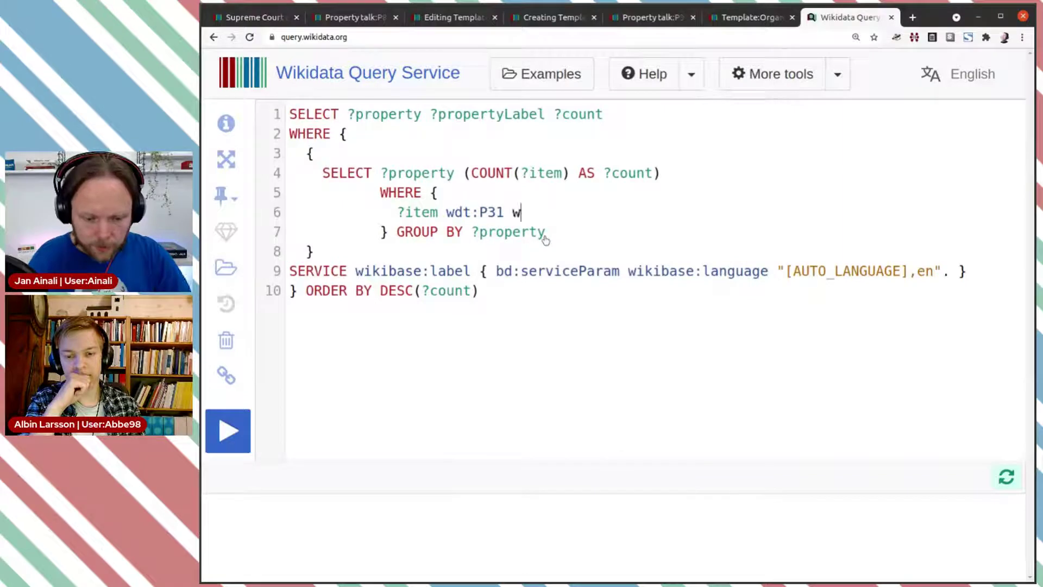
text(d:governemt)
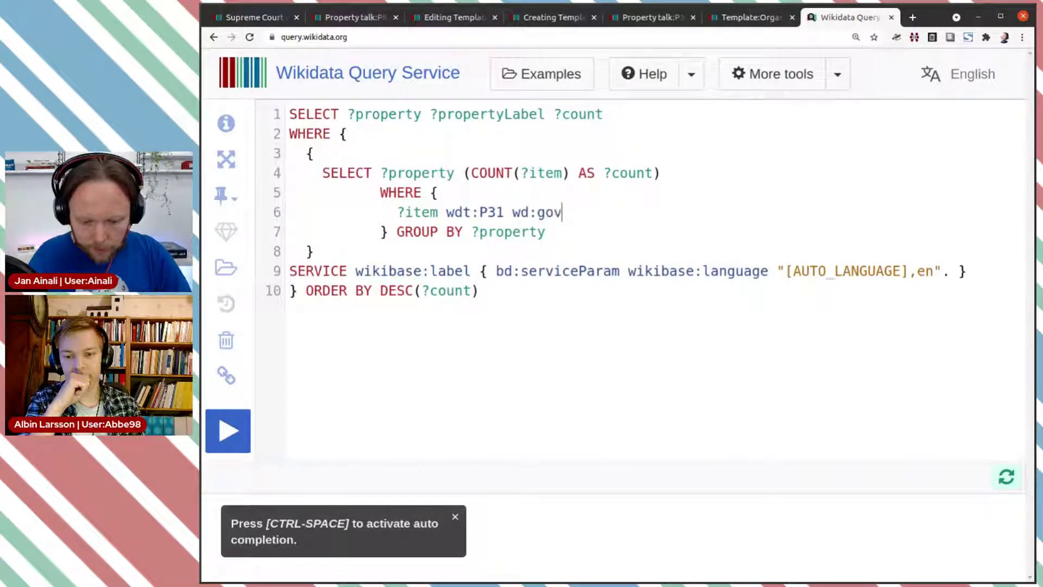
key(BackSpace)
key(BackSpace)
key(BackSpace)
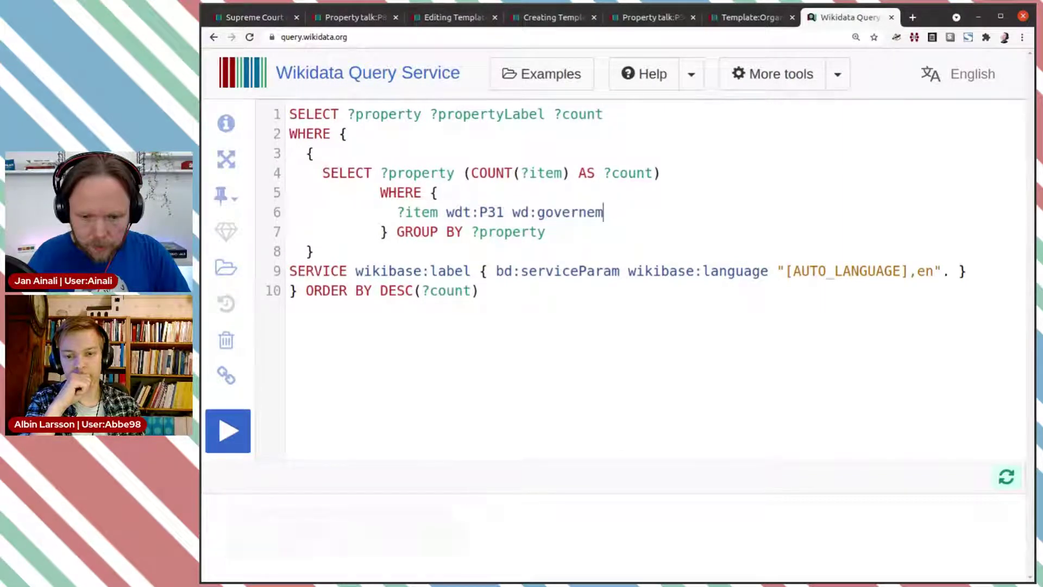
text(ment a)
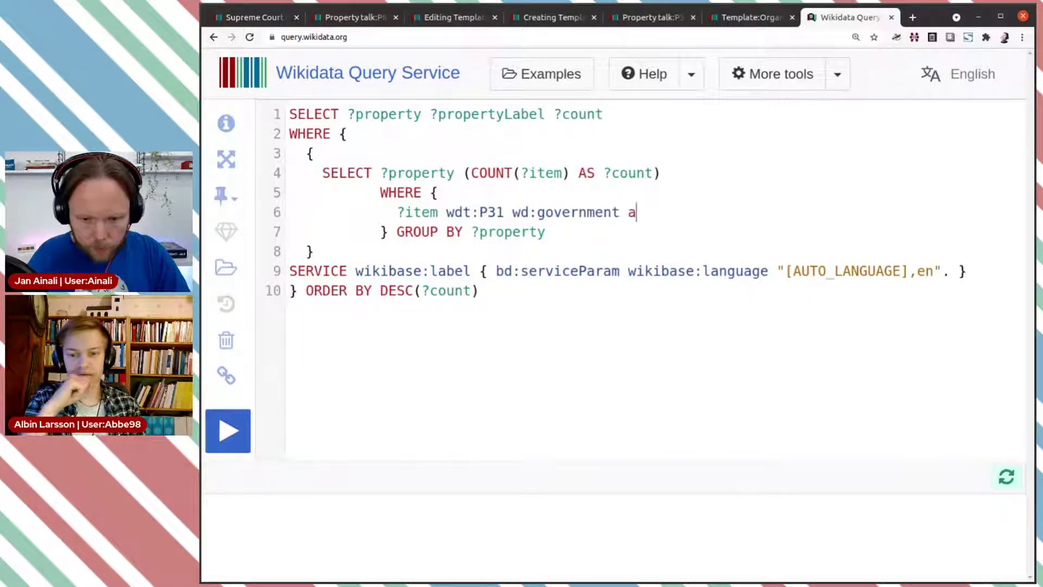
key(ctrl+space)
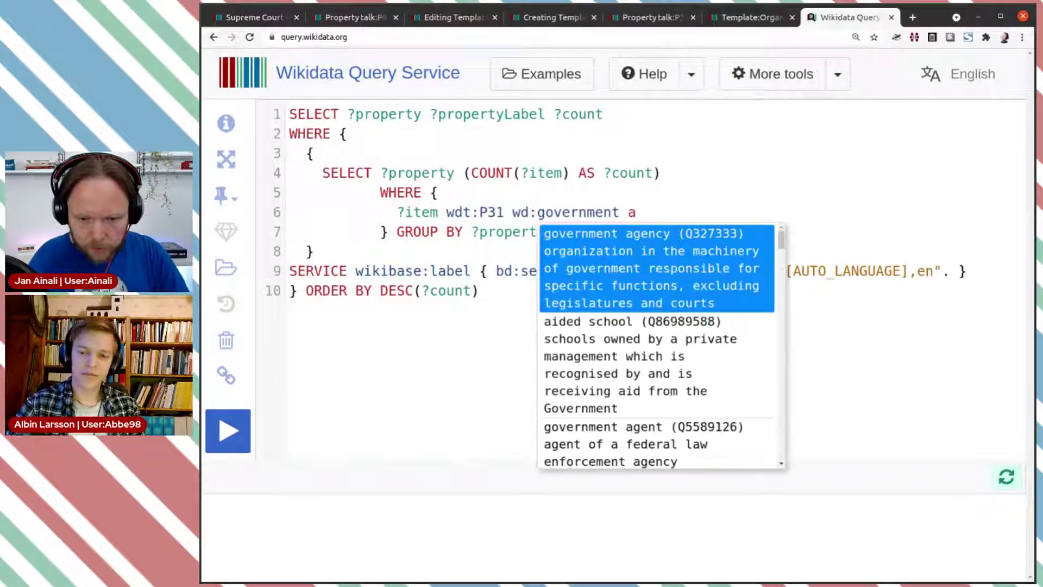
click(589, 254)
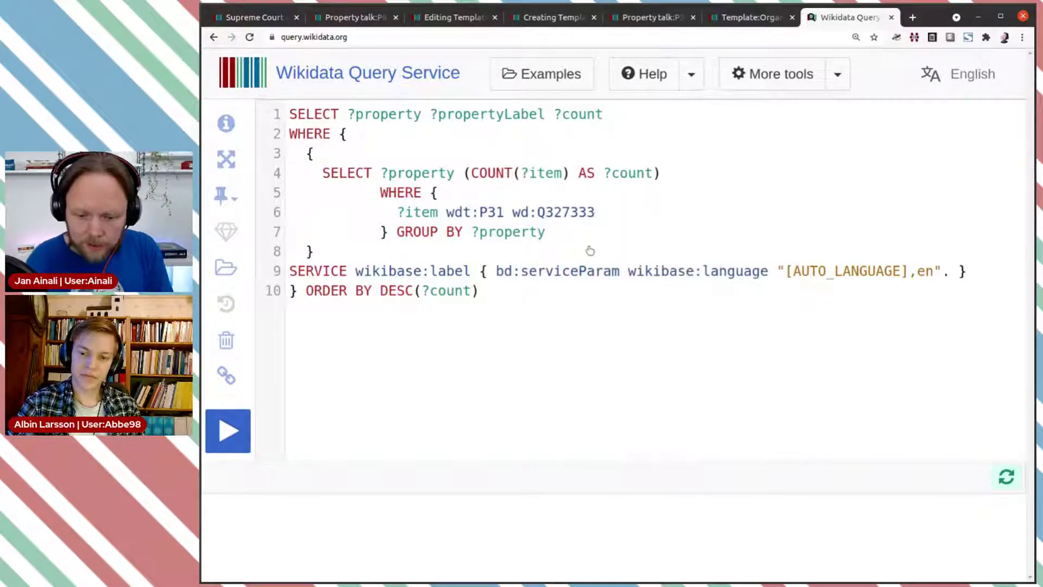
text(.)
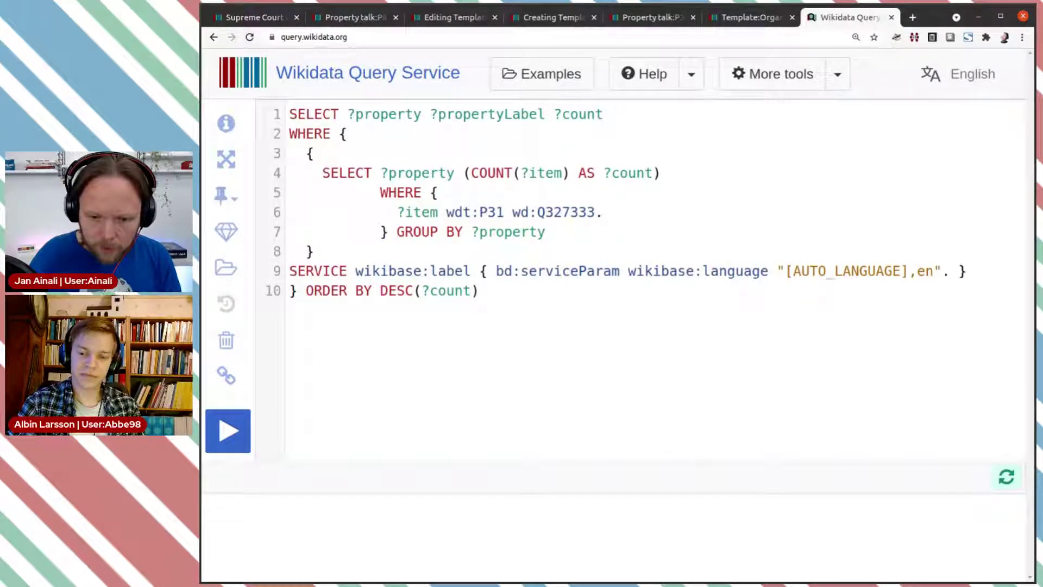
Add the triple pattern "?item ?claim []." on a new line below the instance-of pattern
key(Return)
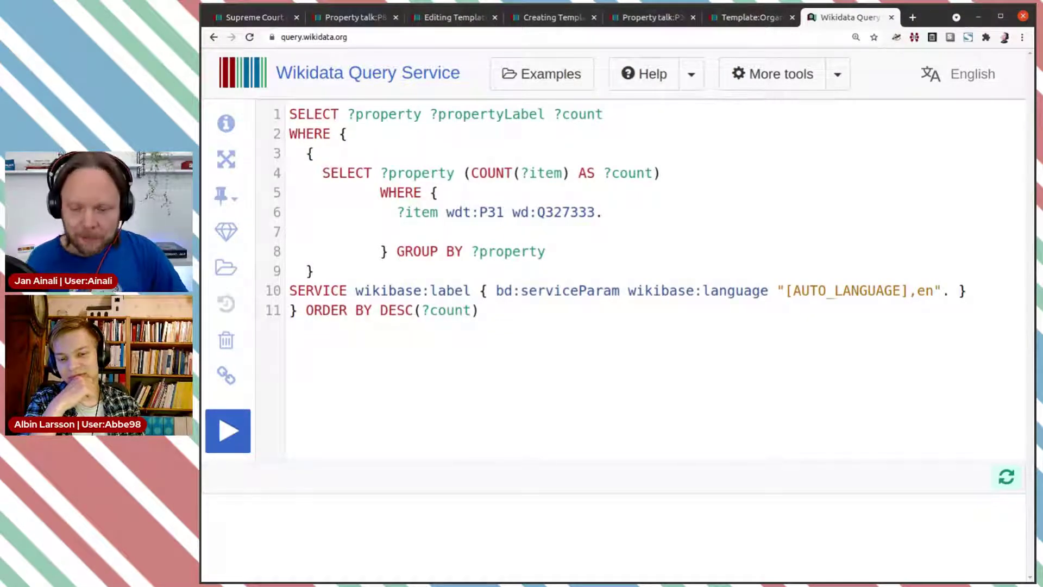
text(?)
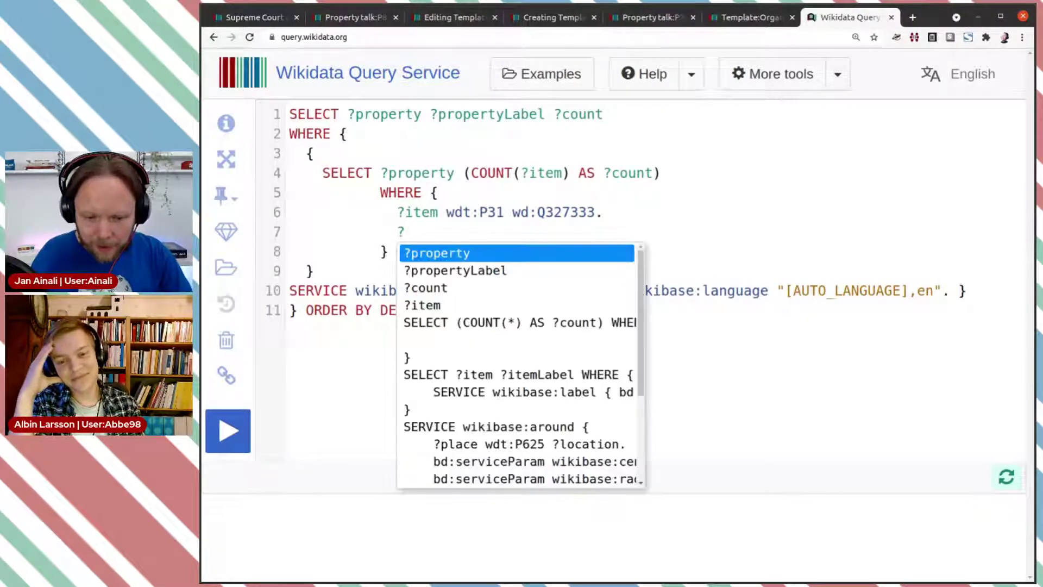
key(Down)
key(Down)
key(Down)
key(Return)
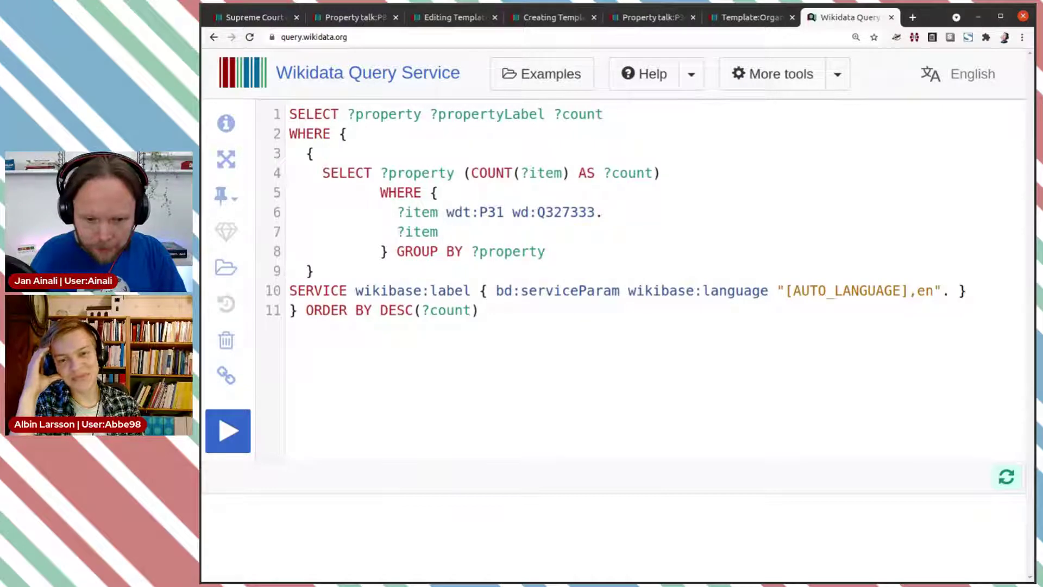
text(?claim )
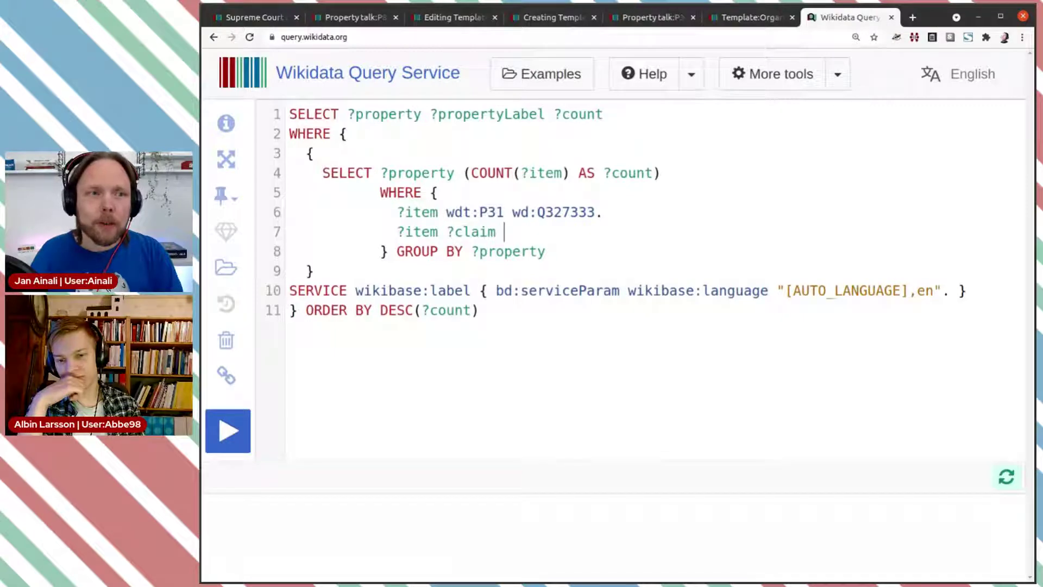
text([])
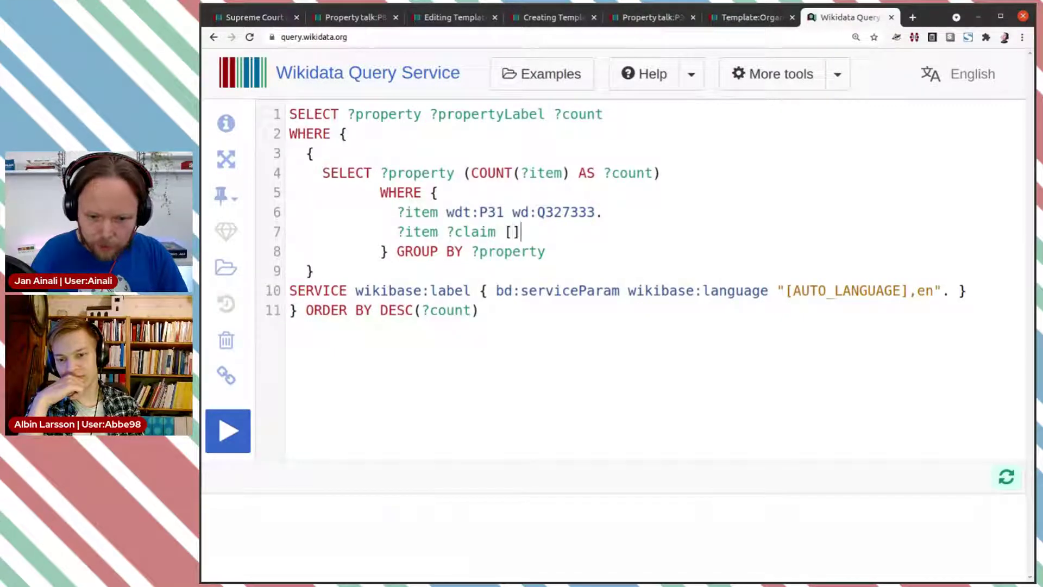
text(.)
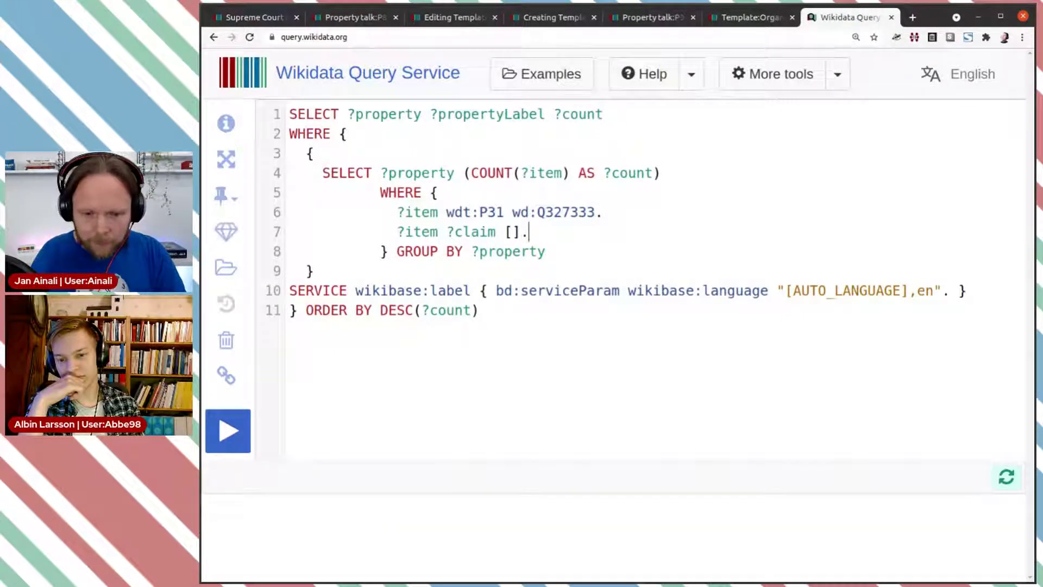
Start a third triple pattern on a new line with ?property as subject and ?claim as object
key(Return)
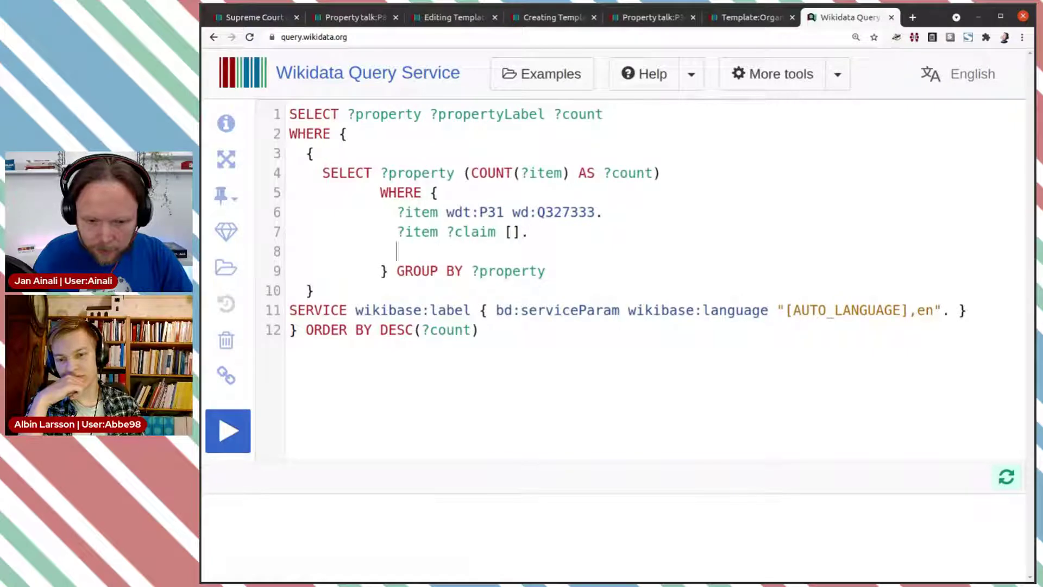
text(?)
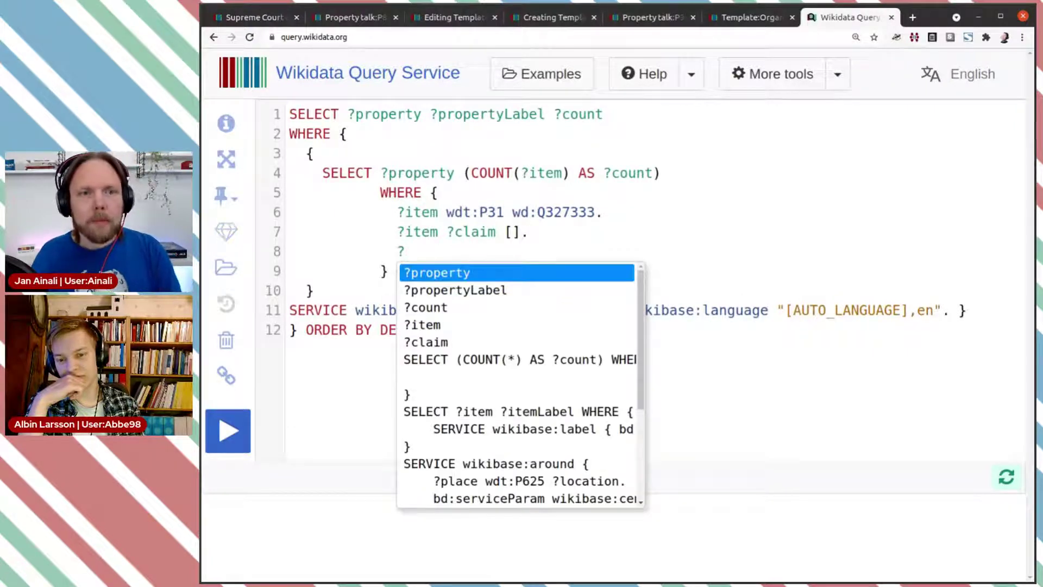
key(Return)
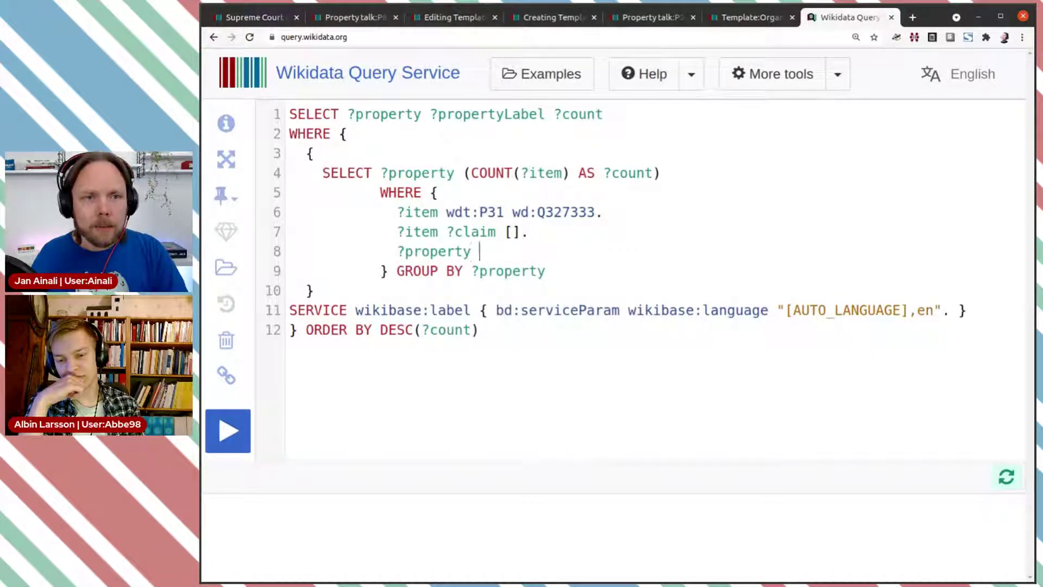
text(?claim)
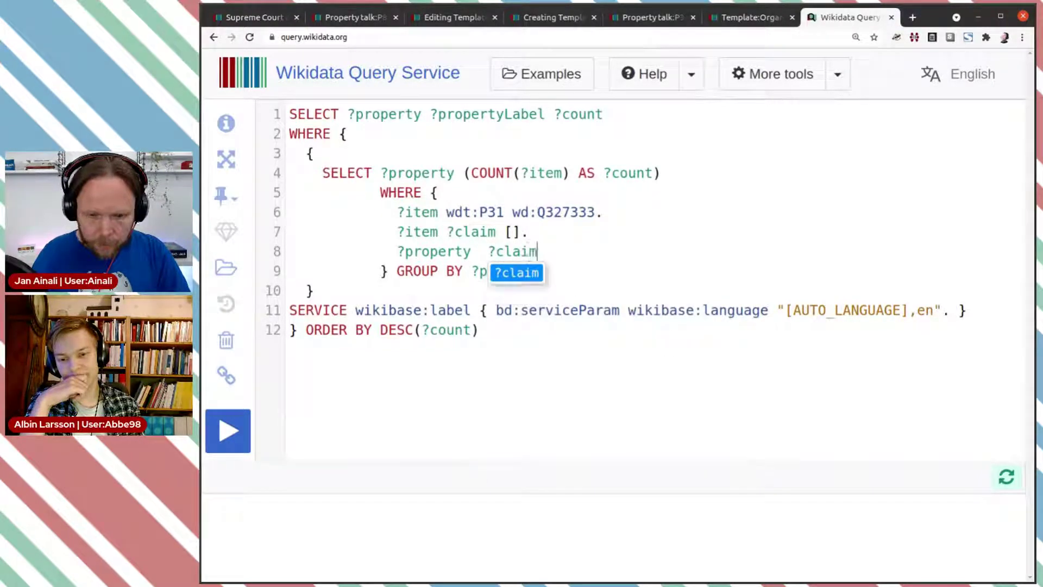
Insert wikibase:directClaim as the predicate between ?property and ?claim, and end the pattern with a period
key(Escape)
key(Left)
key(Left)
key(Left)
key(Left)
key(Left)
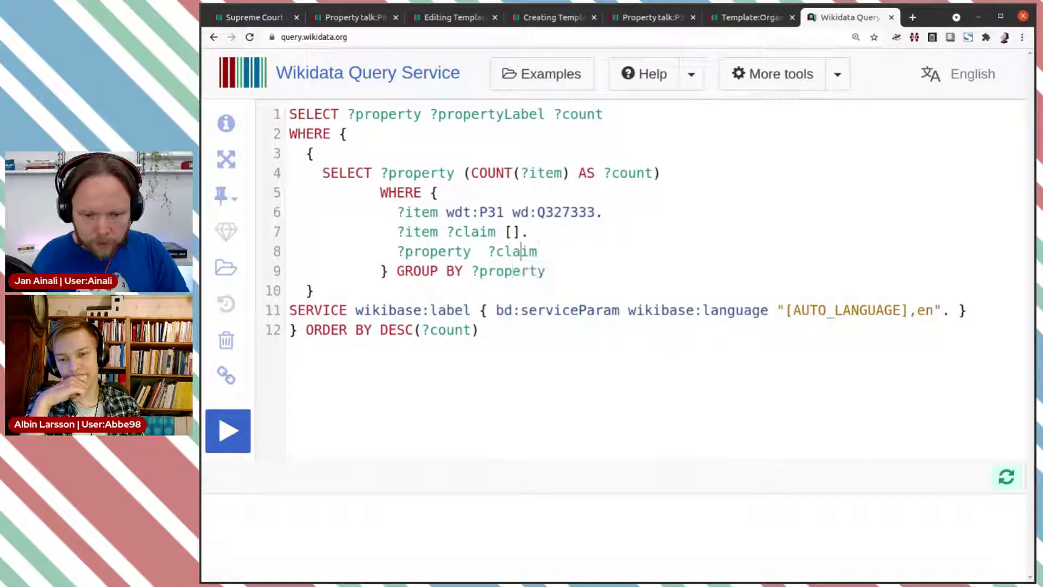
key(Left)
key(Left)
key(Left)
key(Right)
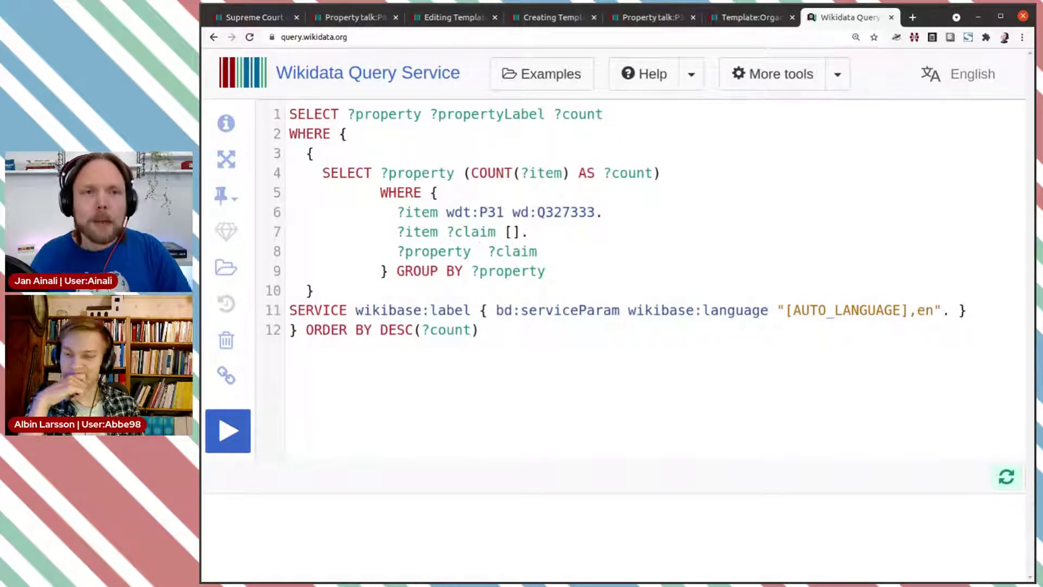
text(wiki)
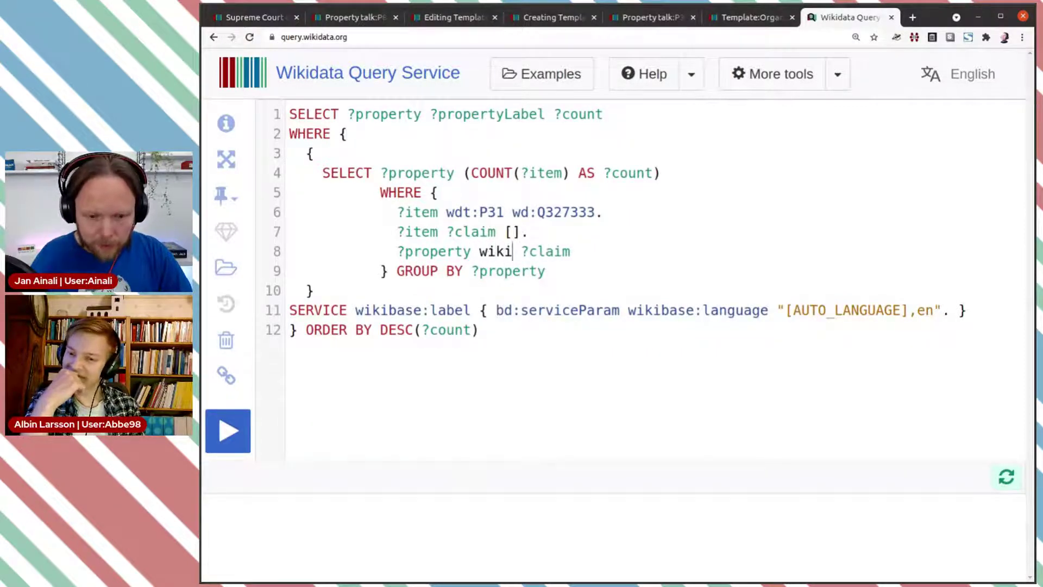
key(ctrl+space)
key(Down)
key(Down)
key(Down)
key(Down)
key(Down)
key(Down)
key(Down)
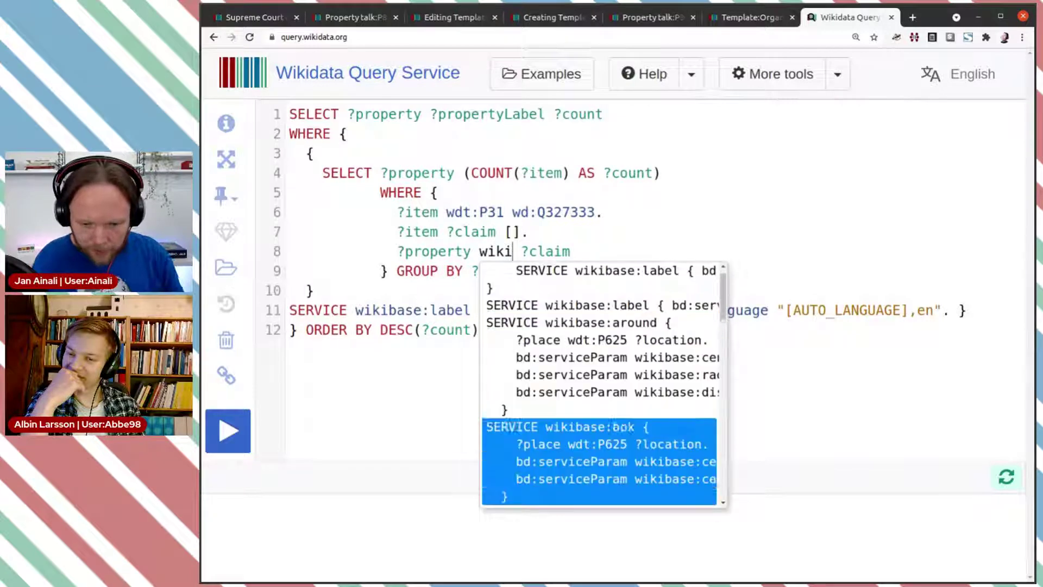
key(Down)
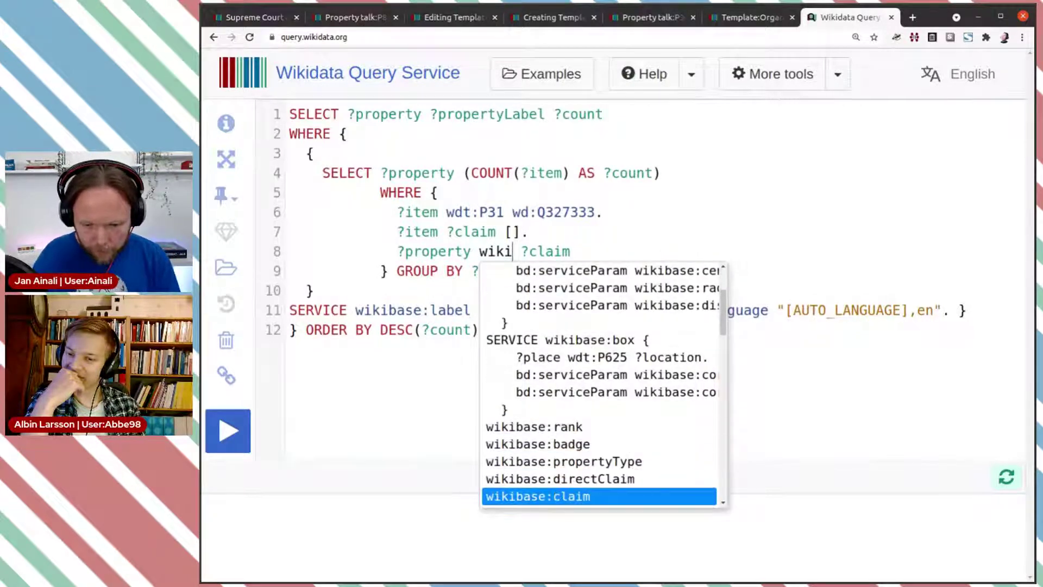
key(Up)
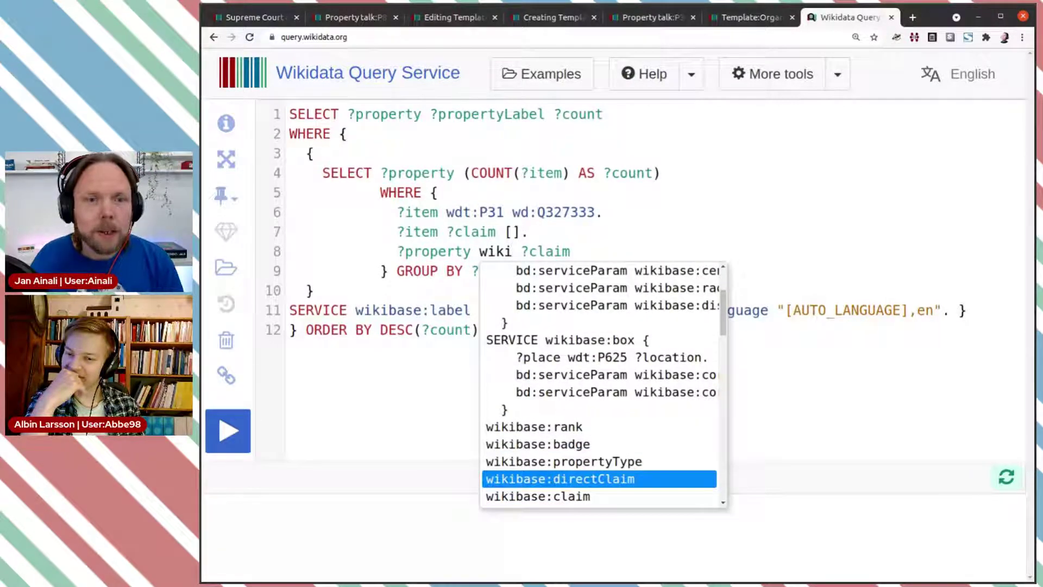
key(Return)
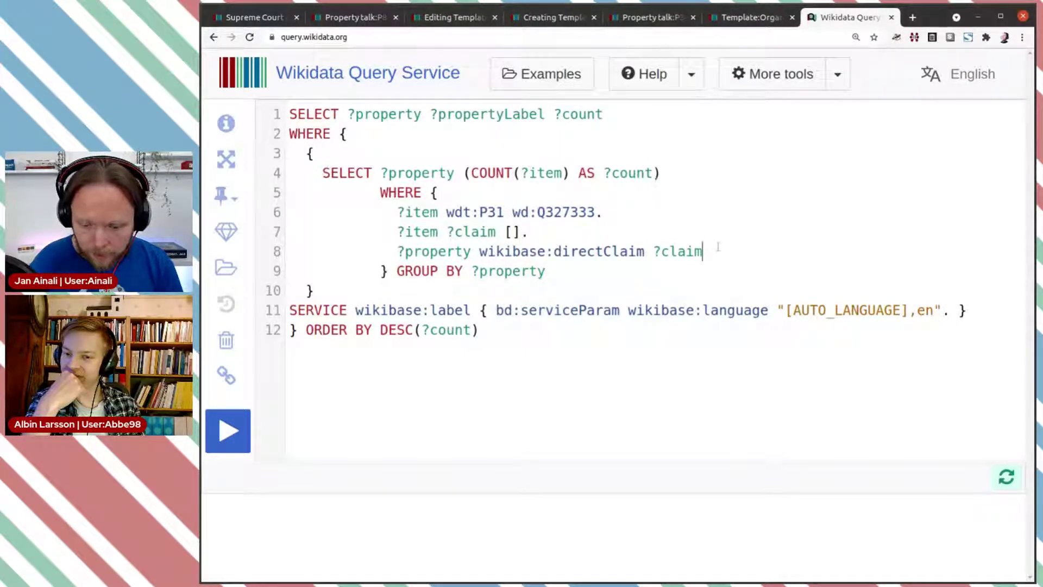
text(.)
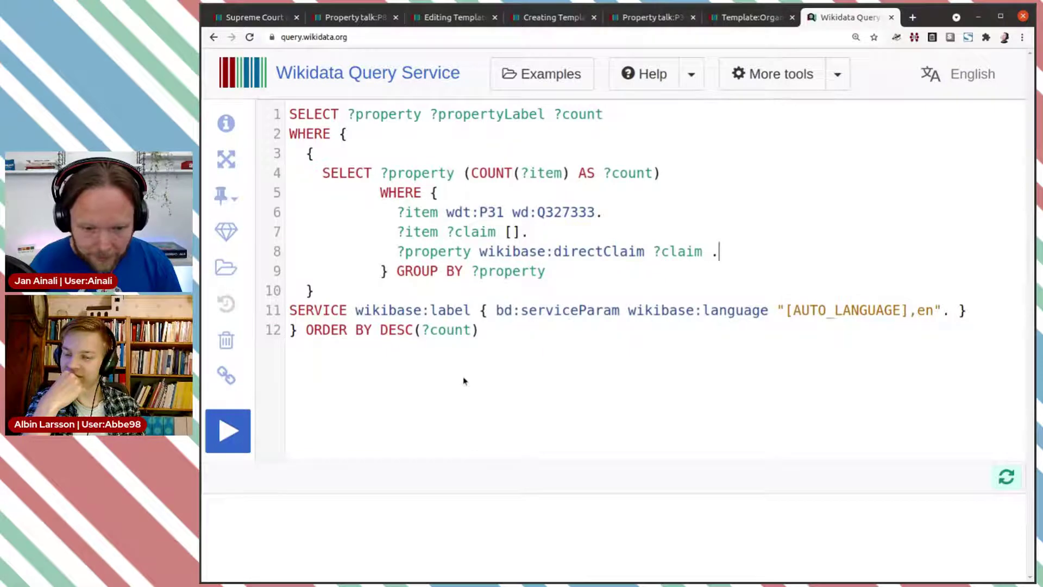
Run the query and highlight the "?item ?claim []." pattern and the instance-of pattern to review them
click(233, 432)
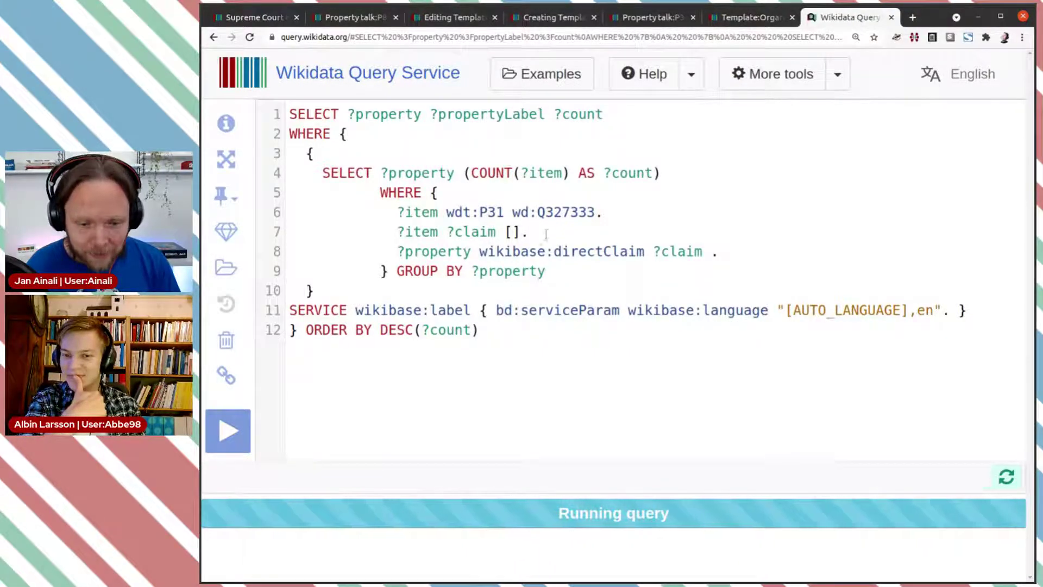
drag(527, 232, 397, 232)
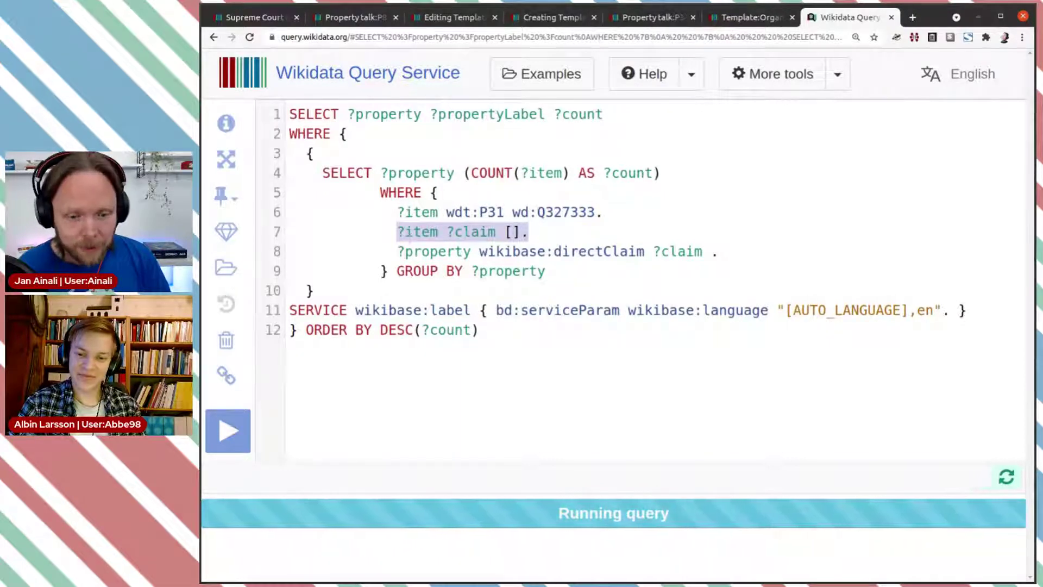
click(406, 213)
drag(406, 213, 604, 215)
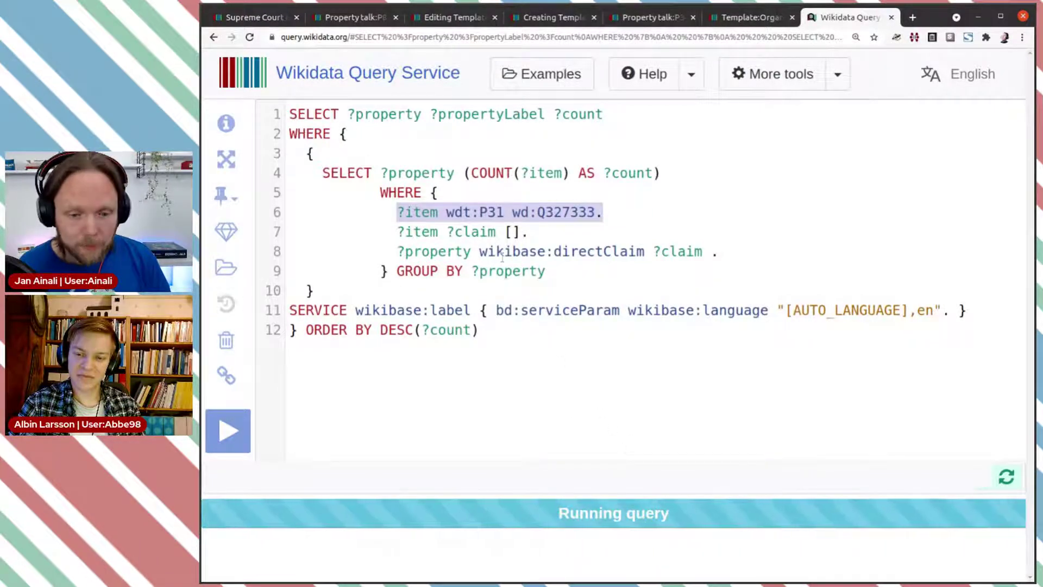
Add the optimizer hint hint:Query hint:optimizer "None". as the first line inside the subquery's WHERE block
click(472, 201)
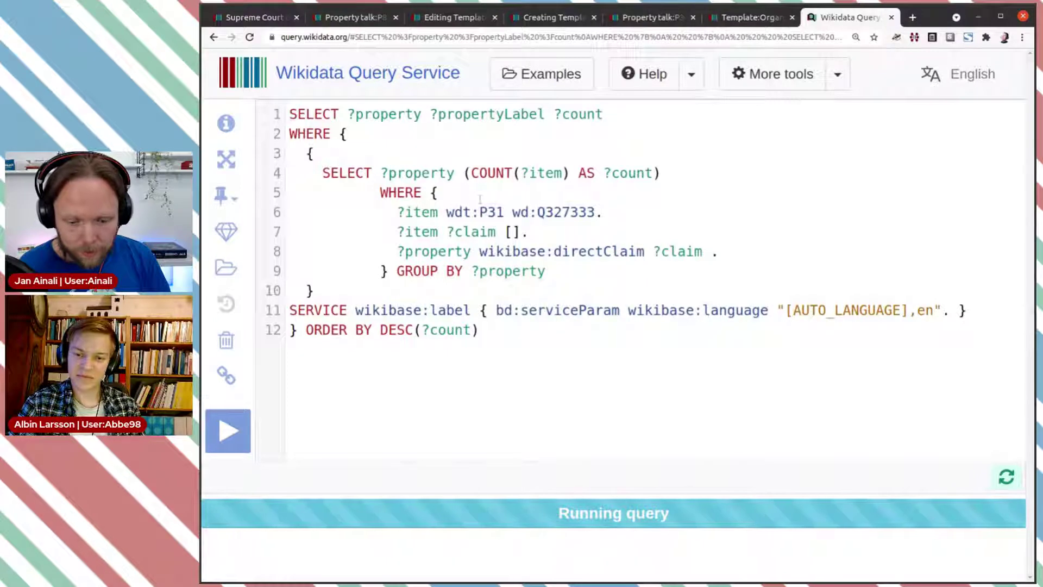
key(Return)
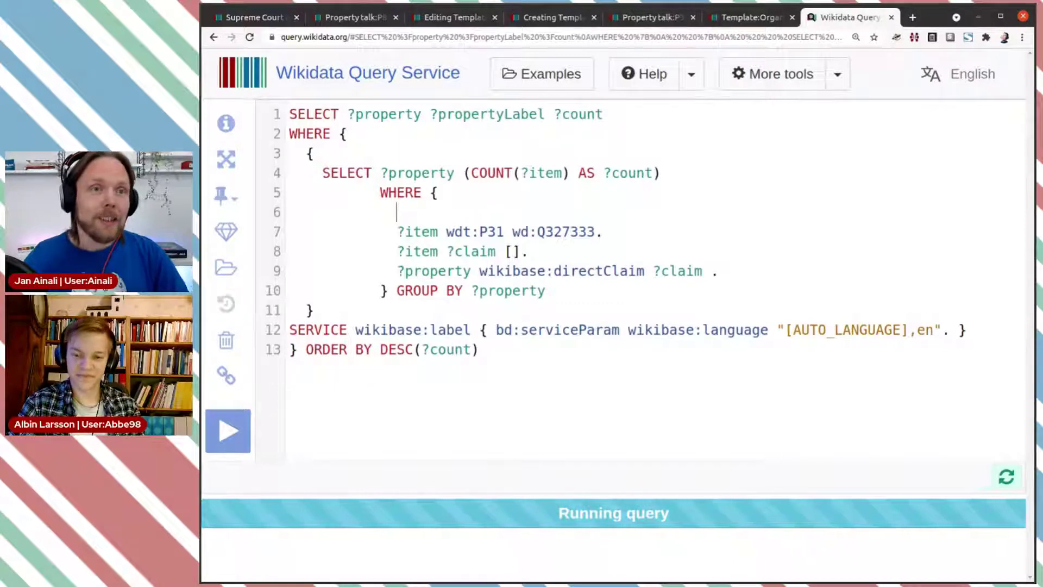
text(hi)
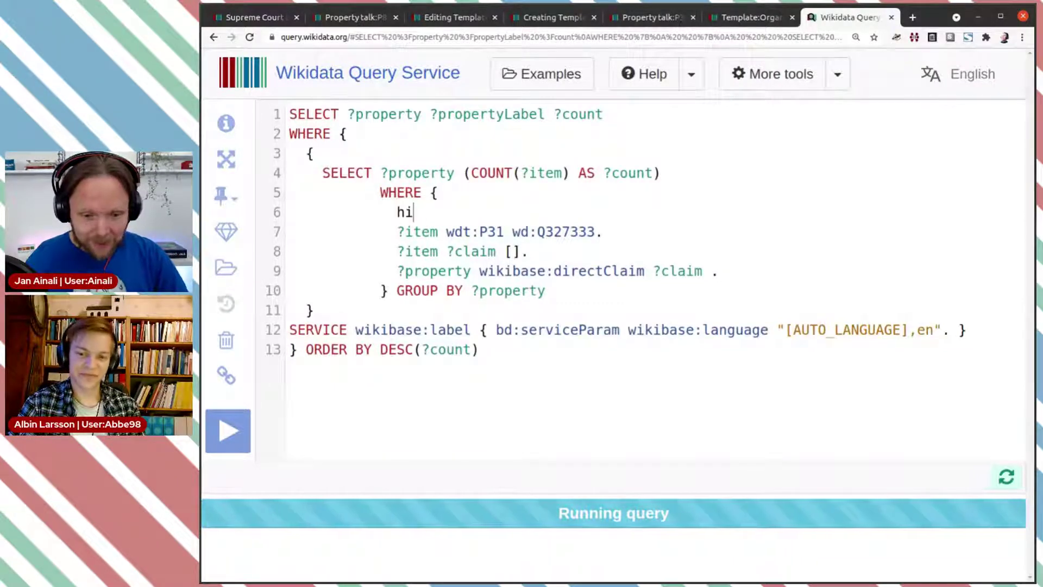
text(nt)
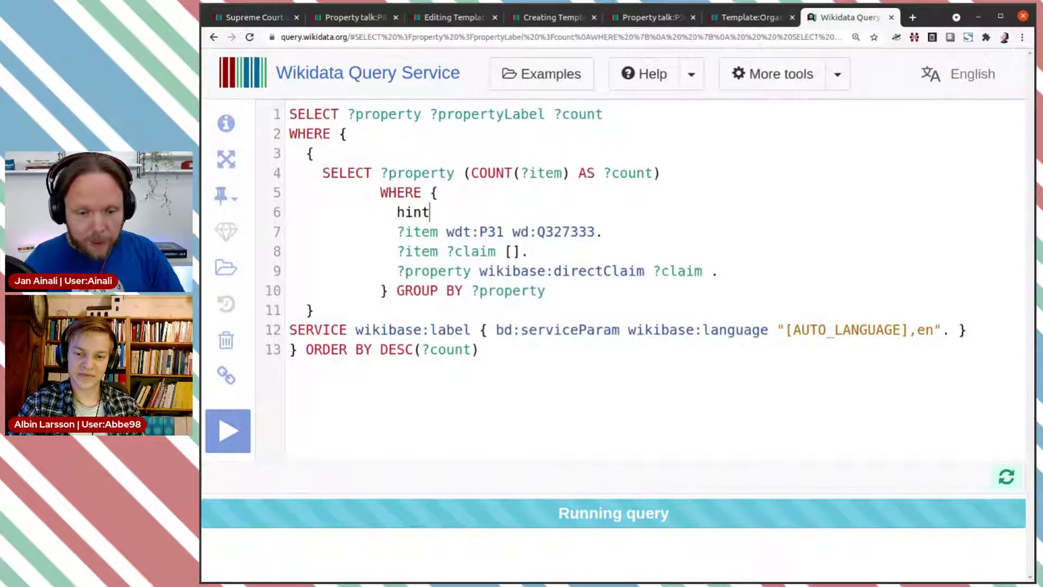
key(ctrl+space)
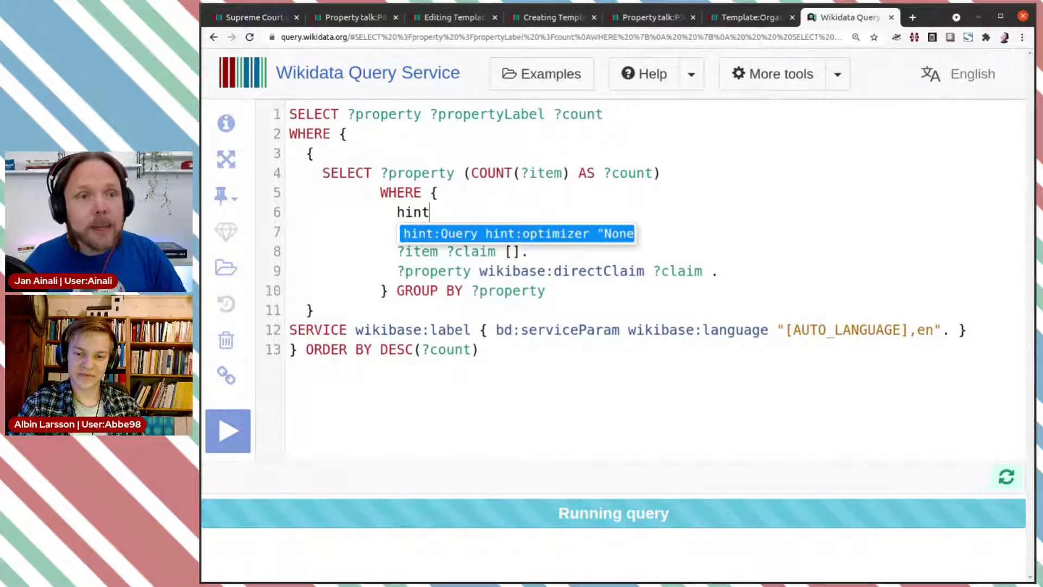
click(545, 239)
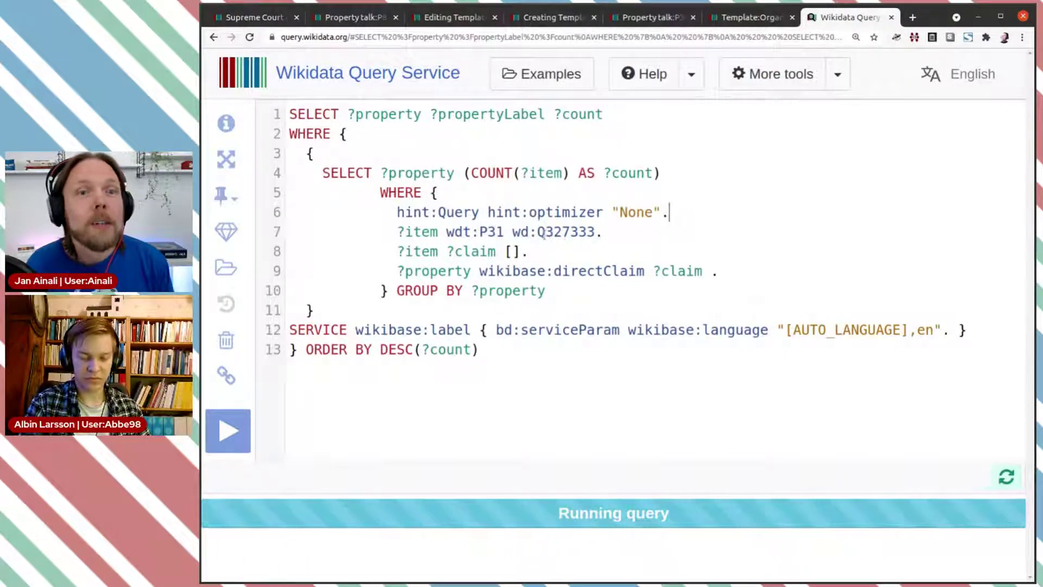
mouse_move(550, 231)
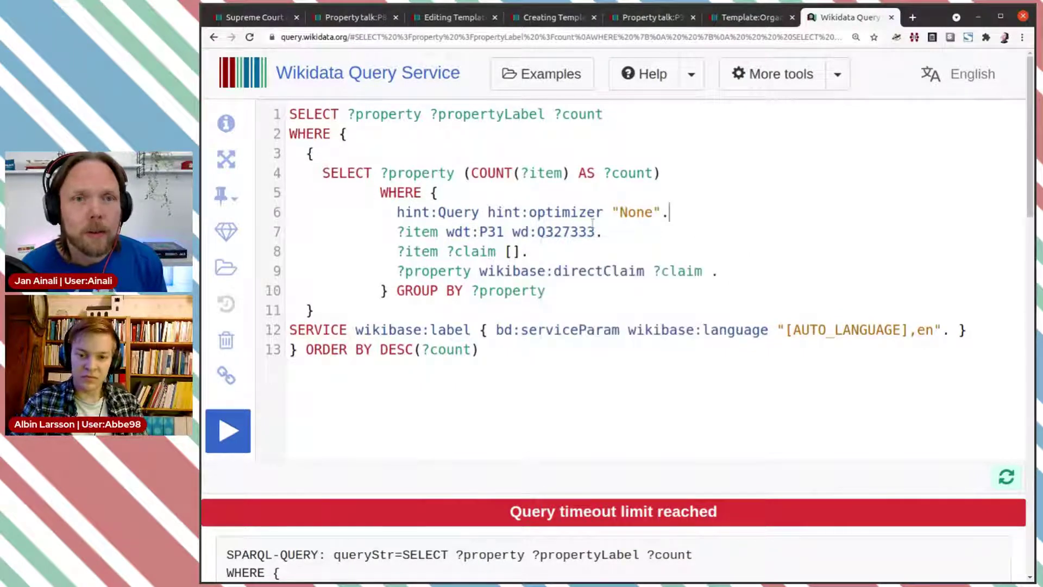
Check the government agency item ID Q327333 in the instance-of pattern and run the query with the optimizer hint
drag(596, 232, 537, 232)
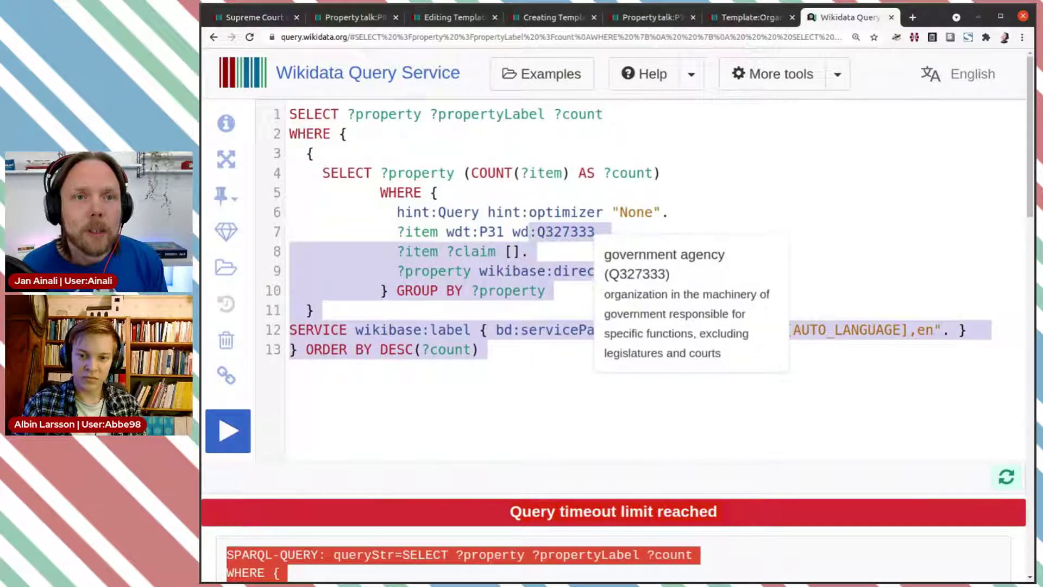
click(537, 232)
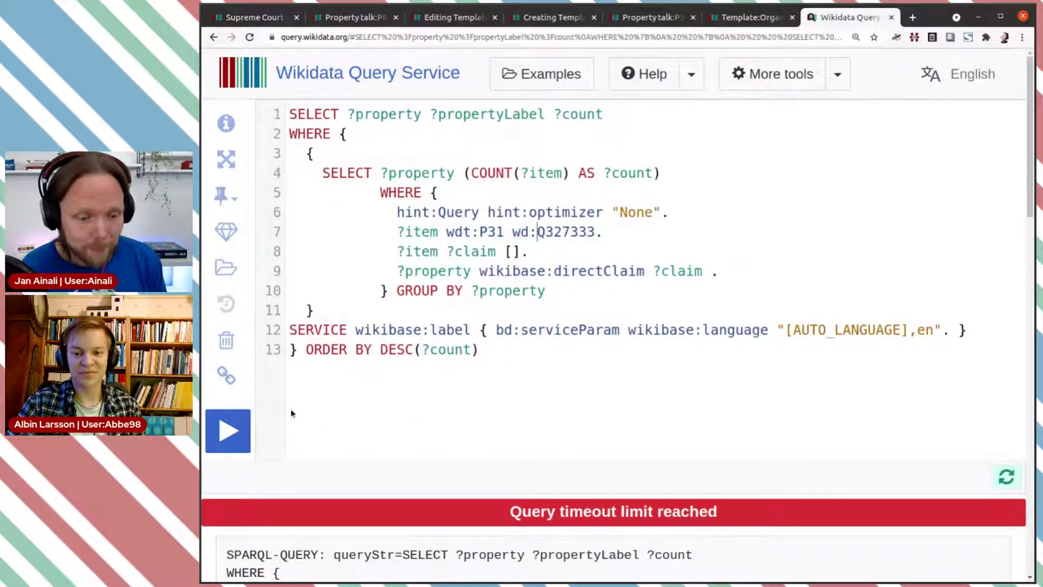
click(228, 432)
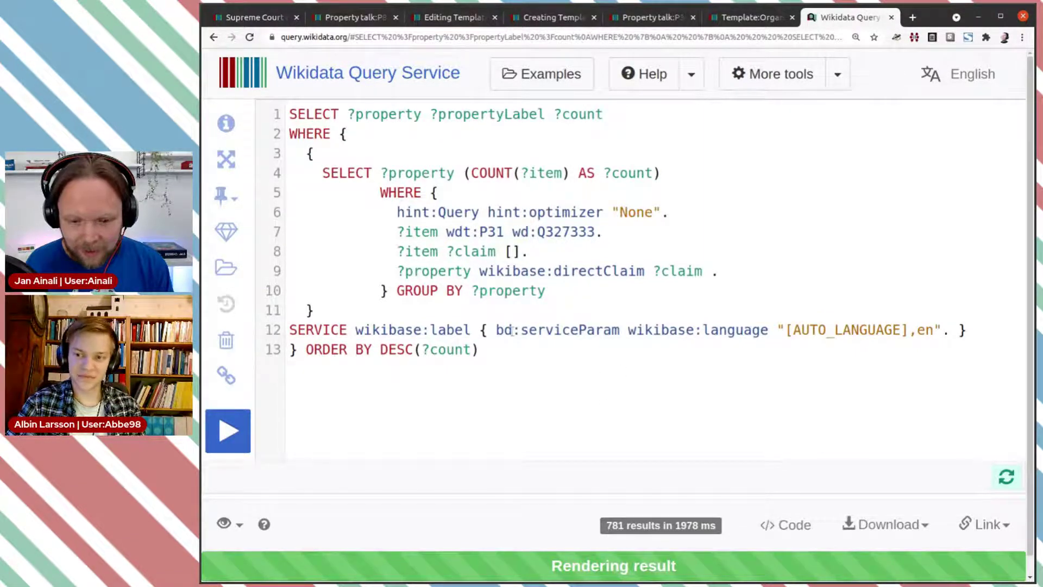
Review the most-used properties in the query results and compare them with those listed in Template:Organisation properties
click(734, 17)
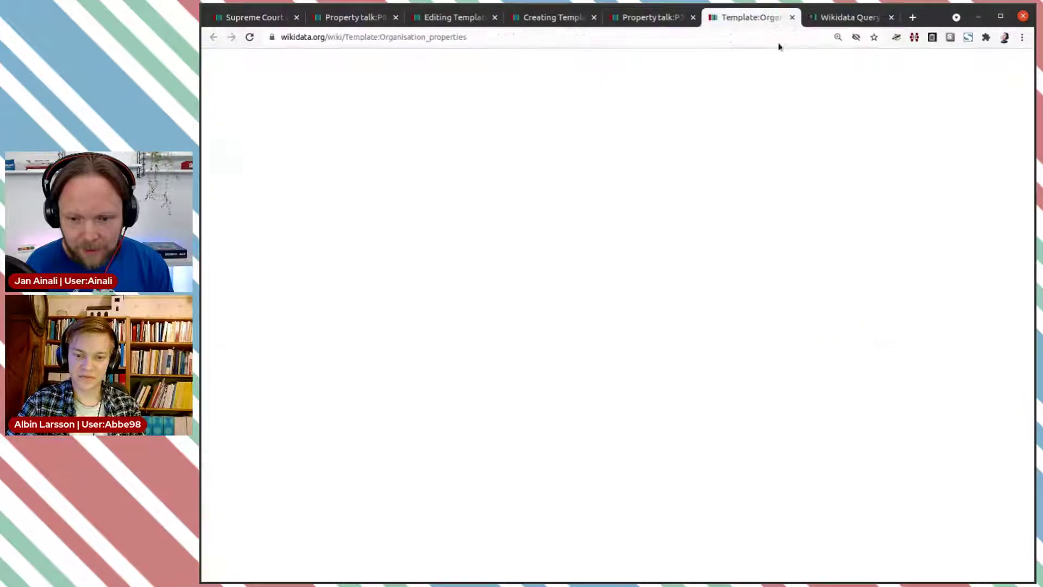
click(858, 19)
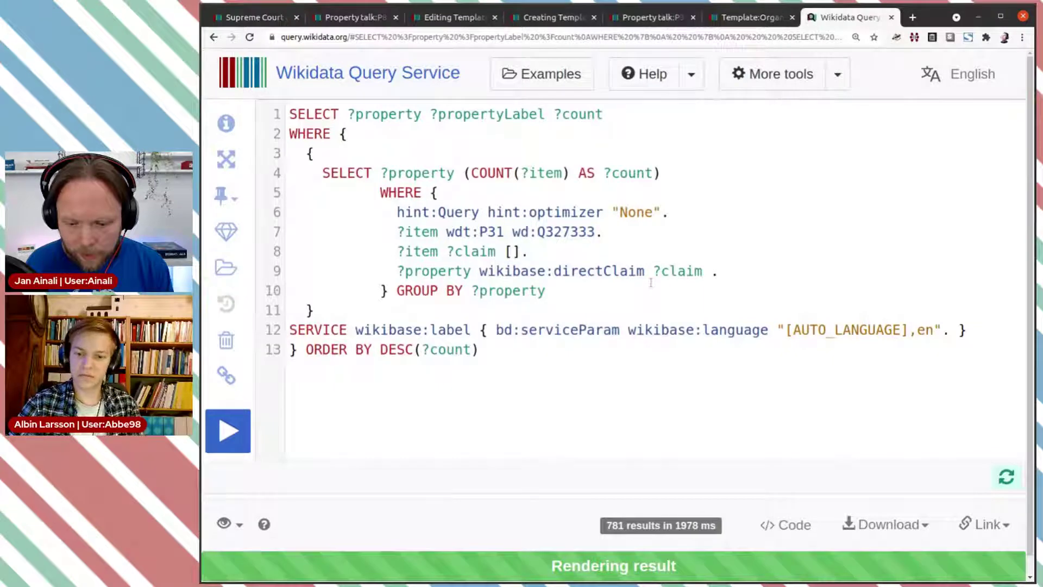
click(739, 22)
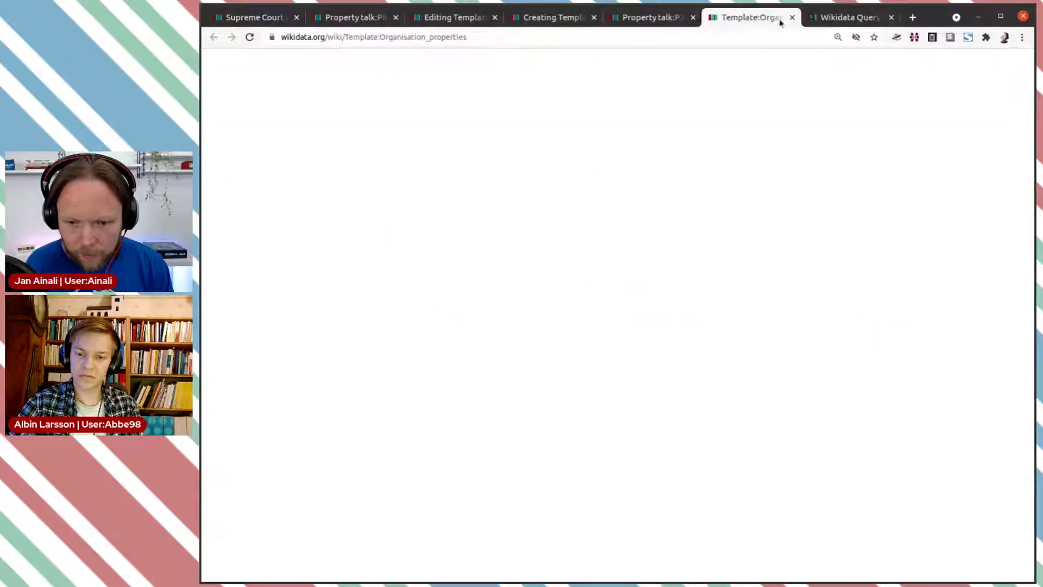
click(824, 18)
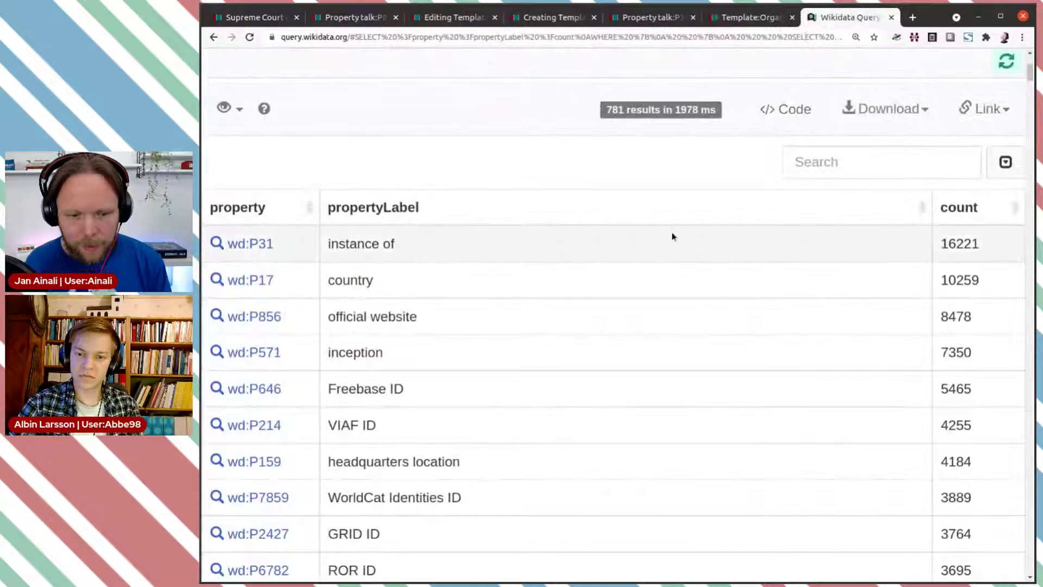
scroll(662, 306, up, 3)
scroll(662, 306, up, 3)
scroll(662, 306, down, 5)
scroll(661, 304, down, 1)
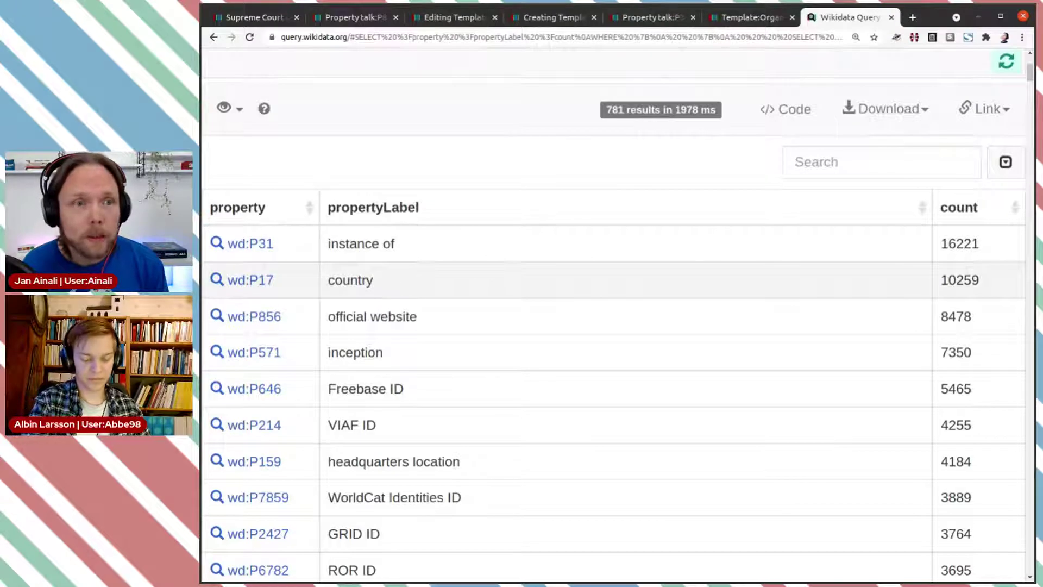
scroll(426, 268, down, 1)
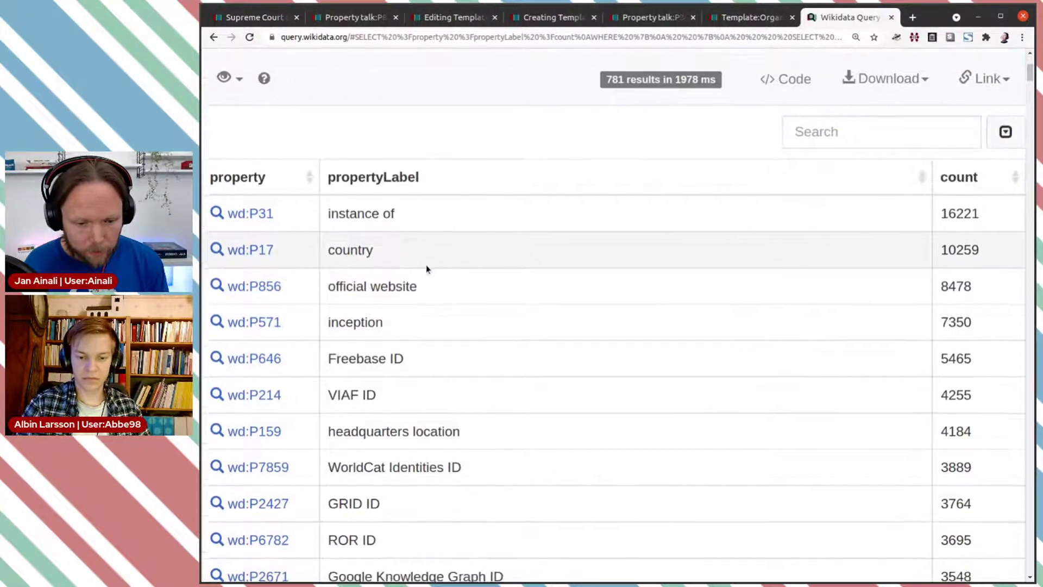
scroll(425, 268, down, 2)
scroll(432, 192, down, 1)
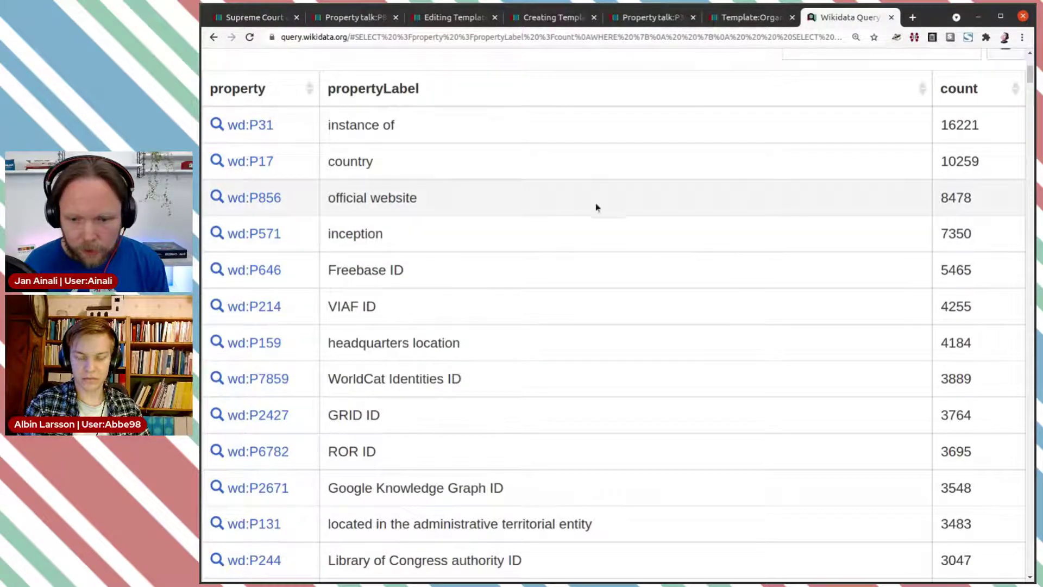
click(736, 19)
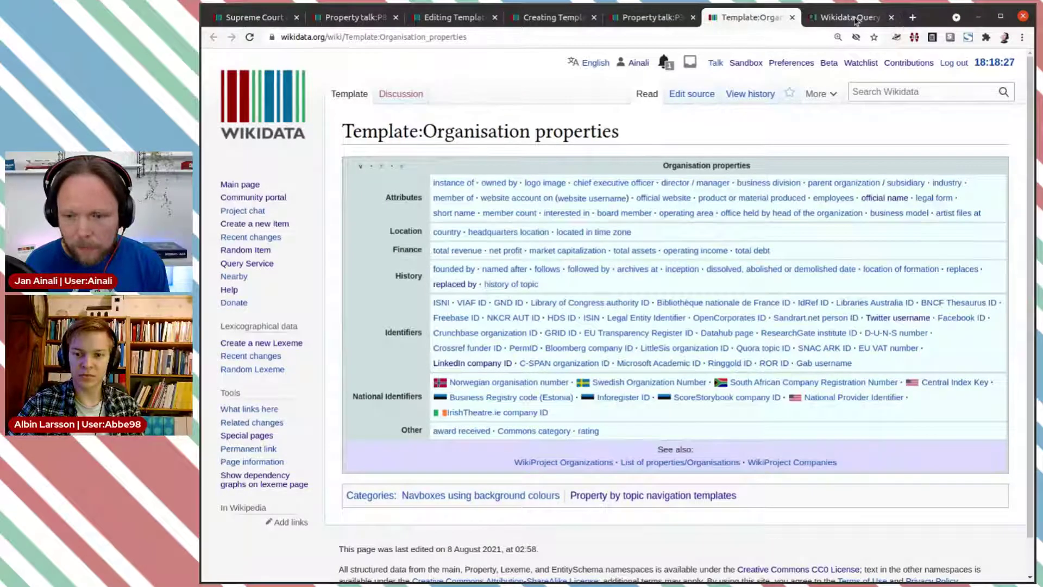
click(875, 19)
Look further down the results by descending count for government-specific properties missing from the organisation template
scroll(606, 219, down, 3)
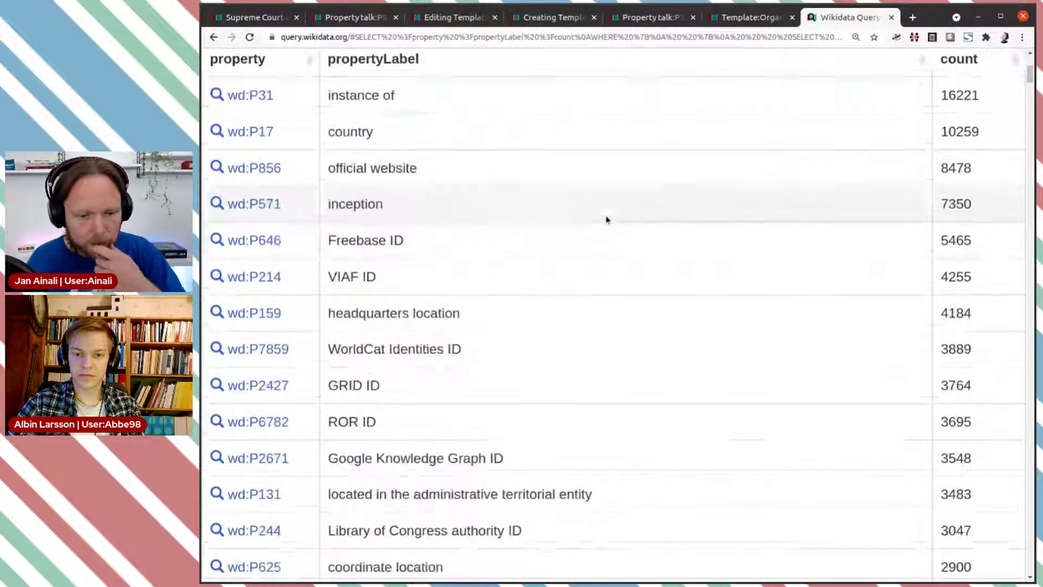
scroll(606, 218, down, 2)
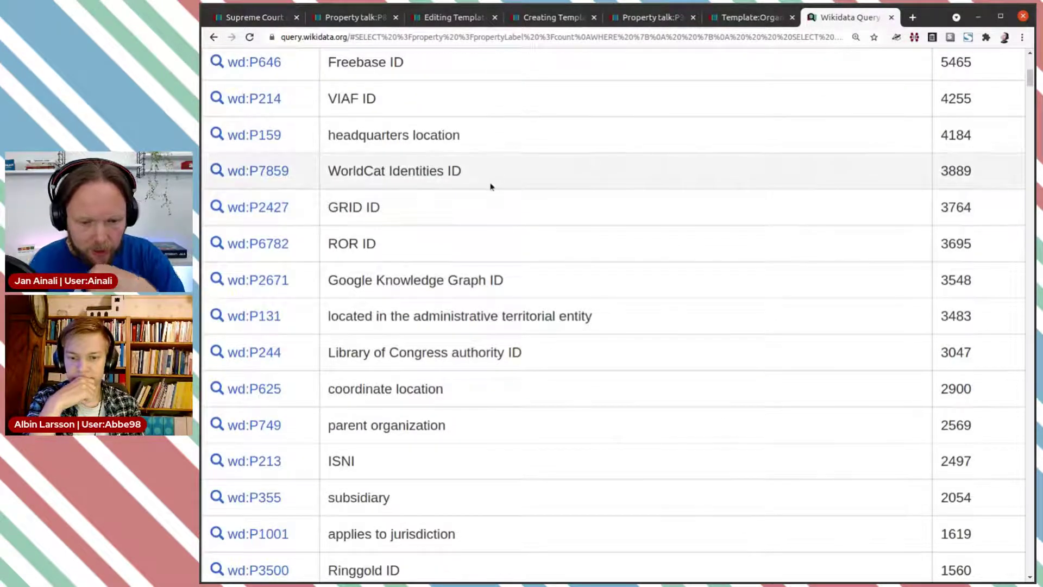
scroll(279, 156, down, 2)
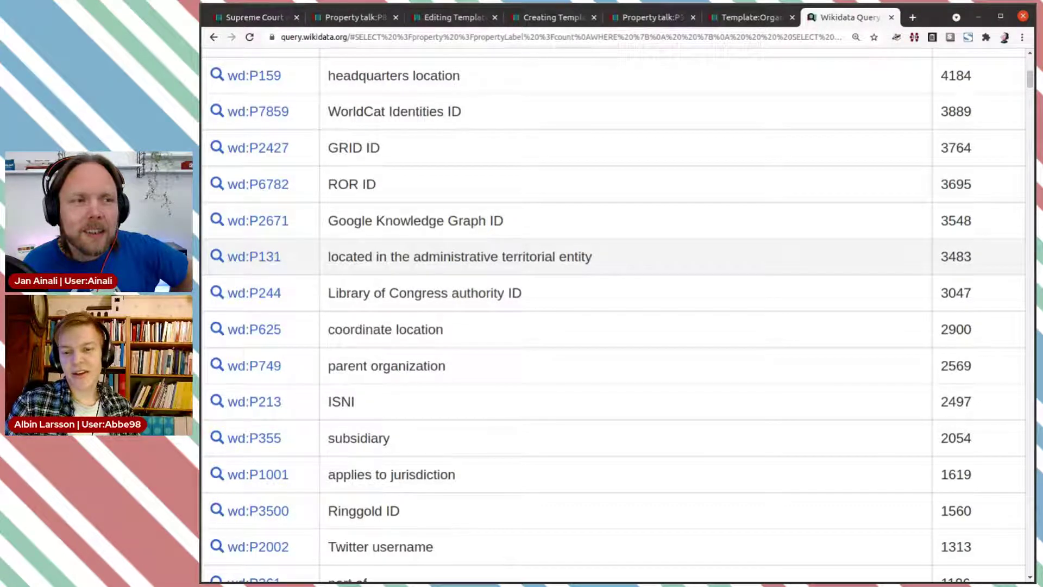
scroll(596, 266, down, 2)
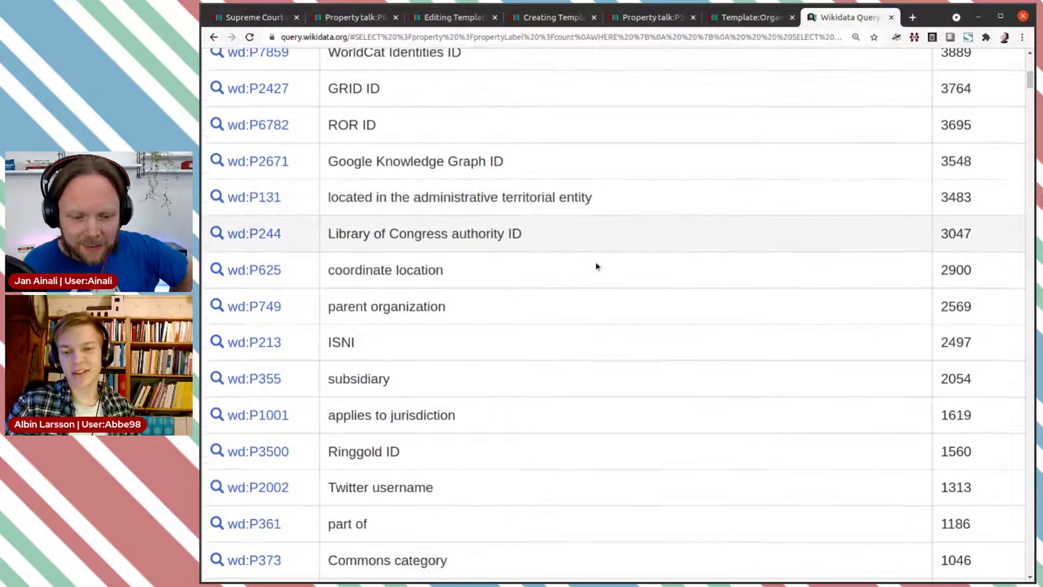
scroll(596, 266, down, 2)
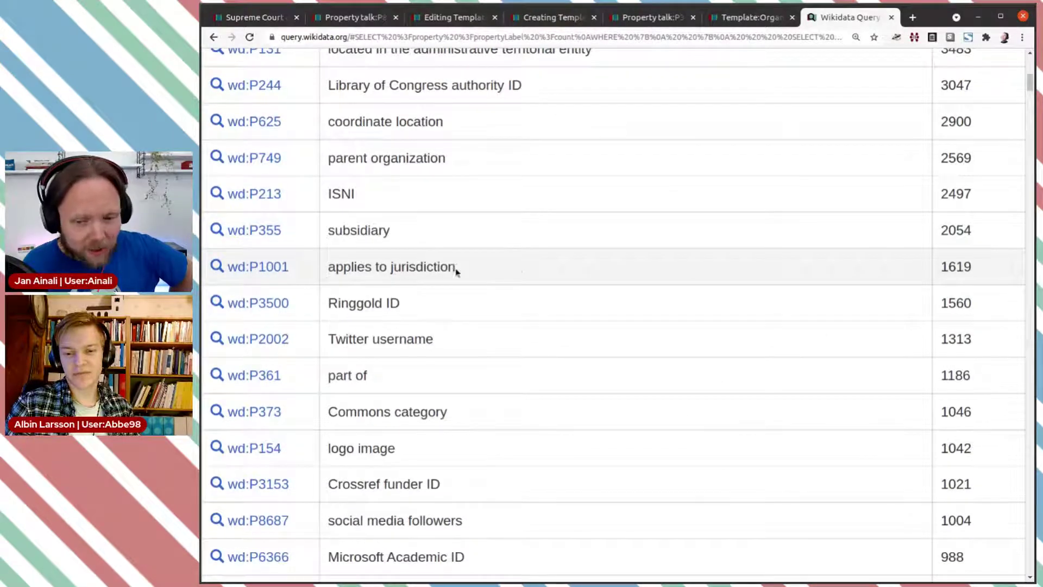
scroll(634, 263, down, 2)
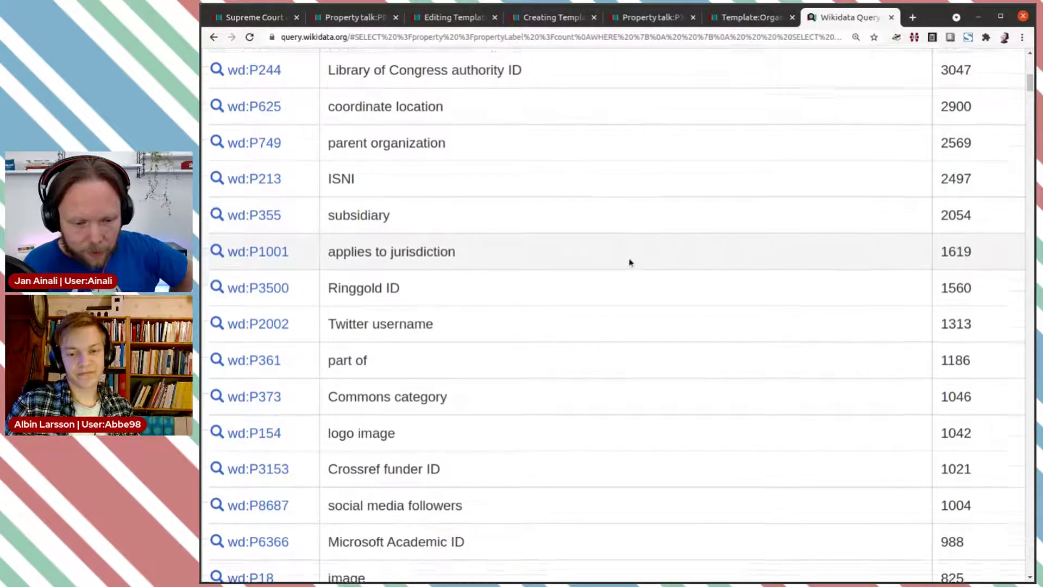
scroll(538, 216, down, 2)
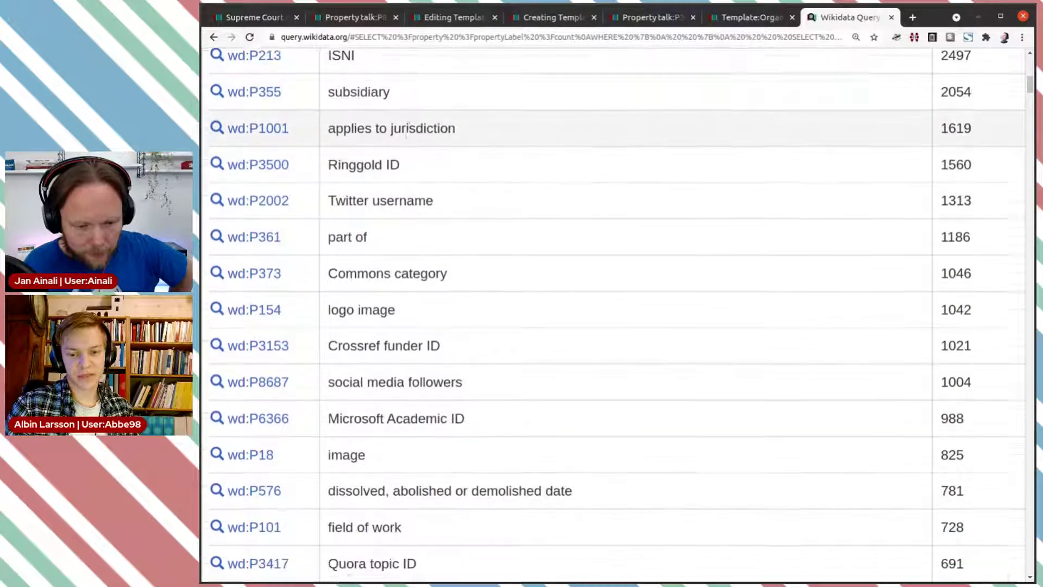
scroll(402, 142, down, 3)
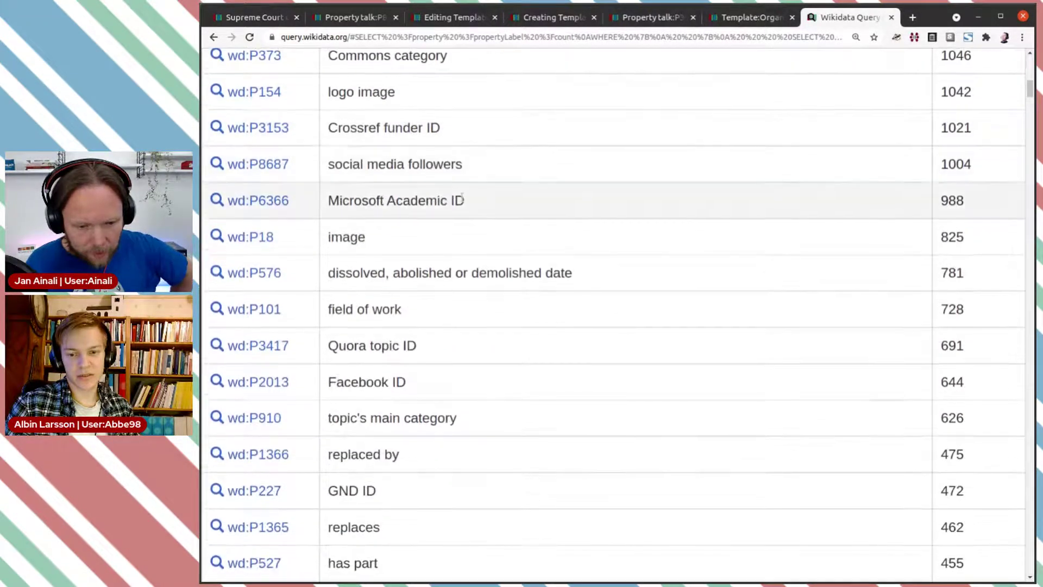
scroll(462, 199, down, 1)
drag(330, 213, 571, 213)
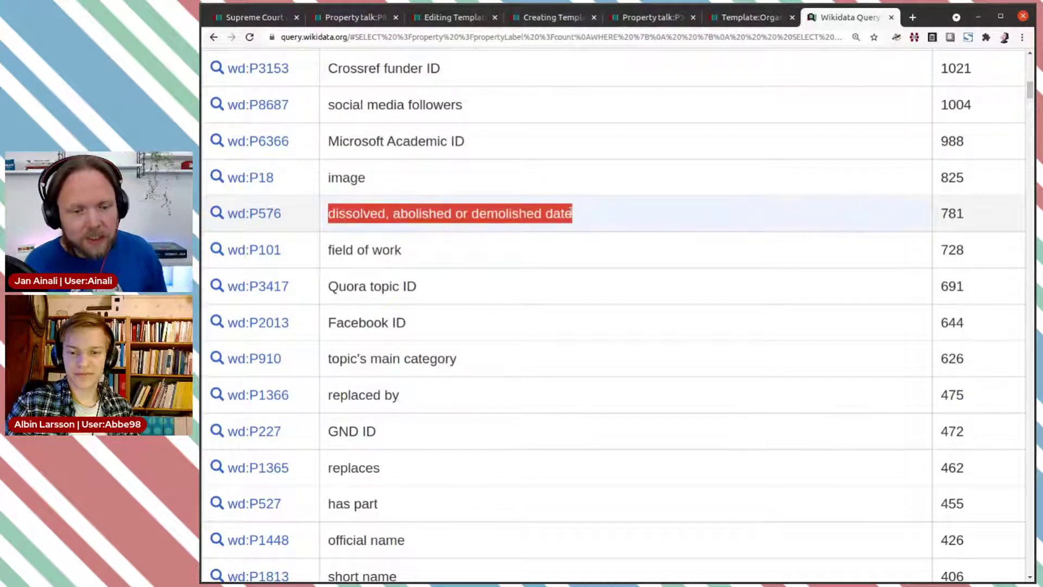
scroll(572, 213, down, 2)
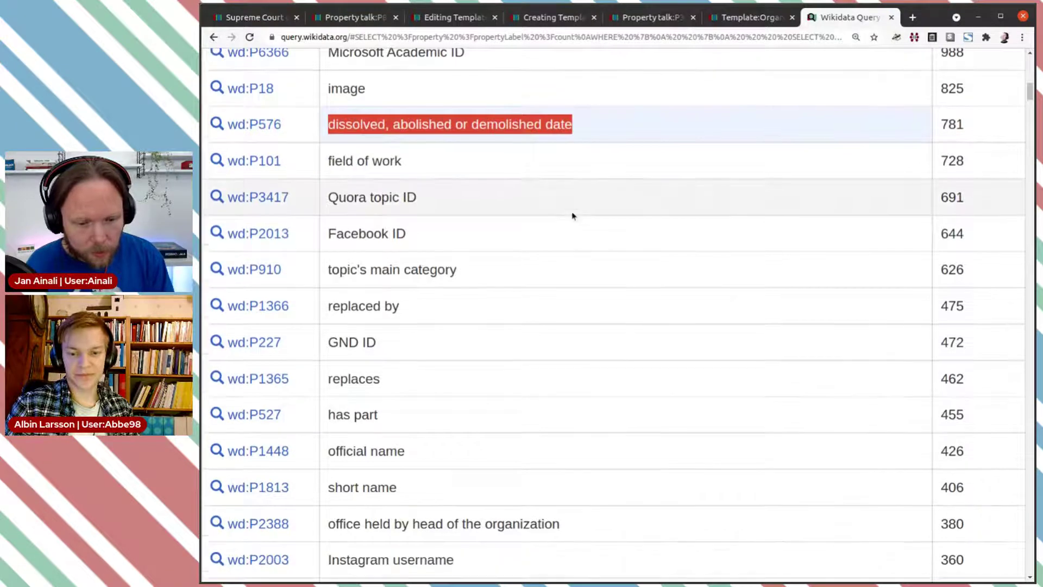
scroll(572, 215, down, 1)
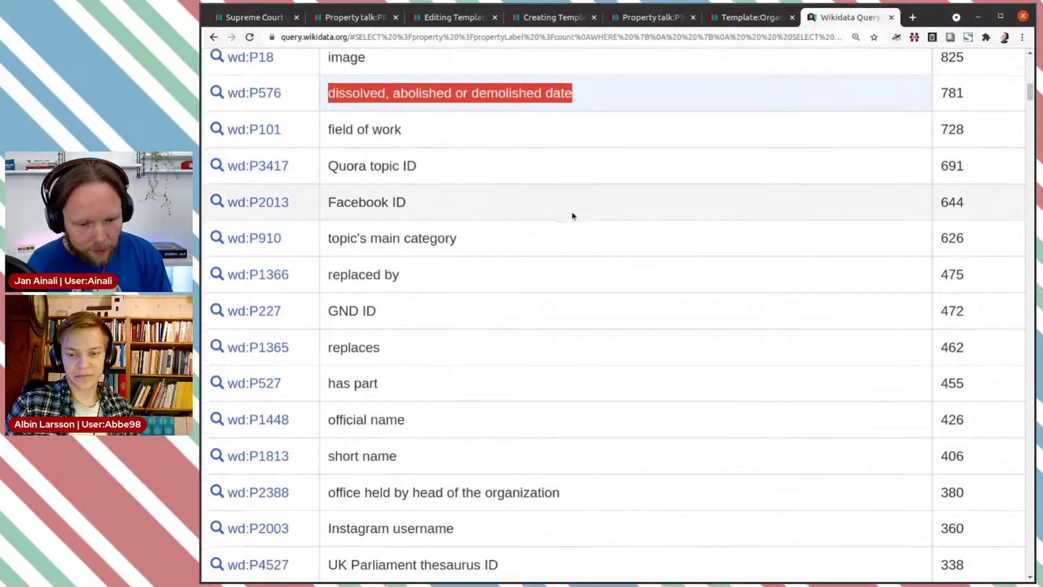
scroll(447, 242, down, 2)
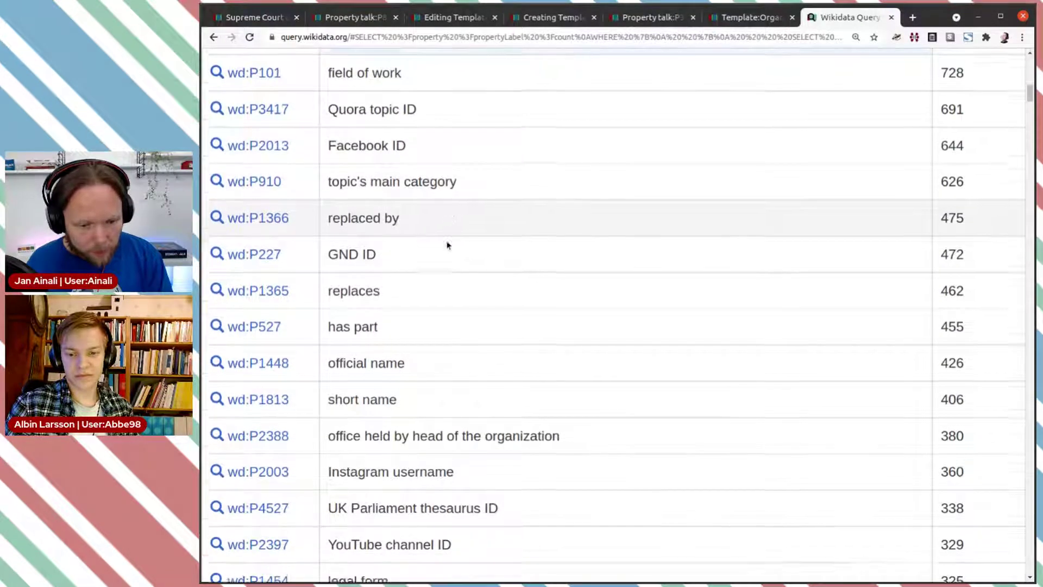
scroll(385, 217, down, 3)
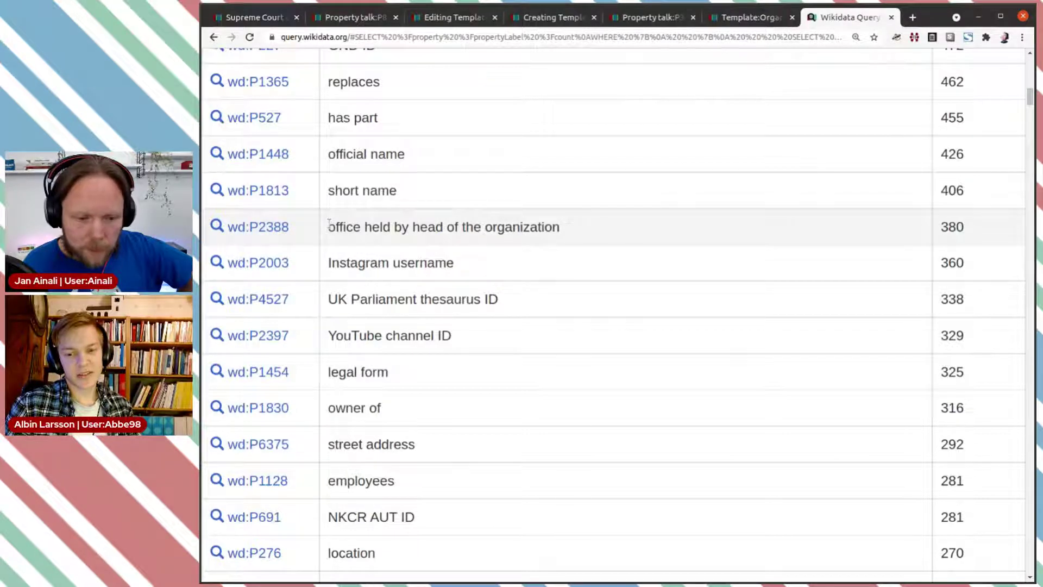
Copy the ID P2388 (office held by head of the organization) from the results into a new "* {{" entry ending list1 of Template:Government properties
drag(291, 228, 249, 227)
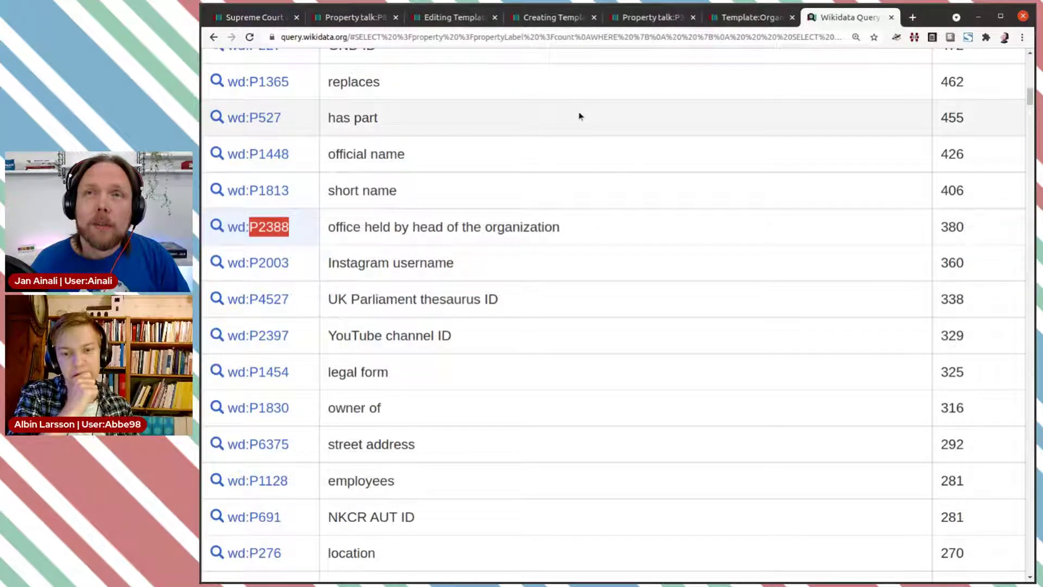
click(551, 21)
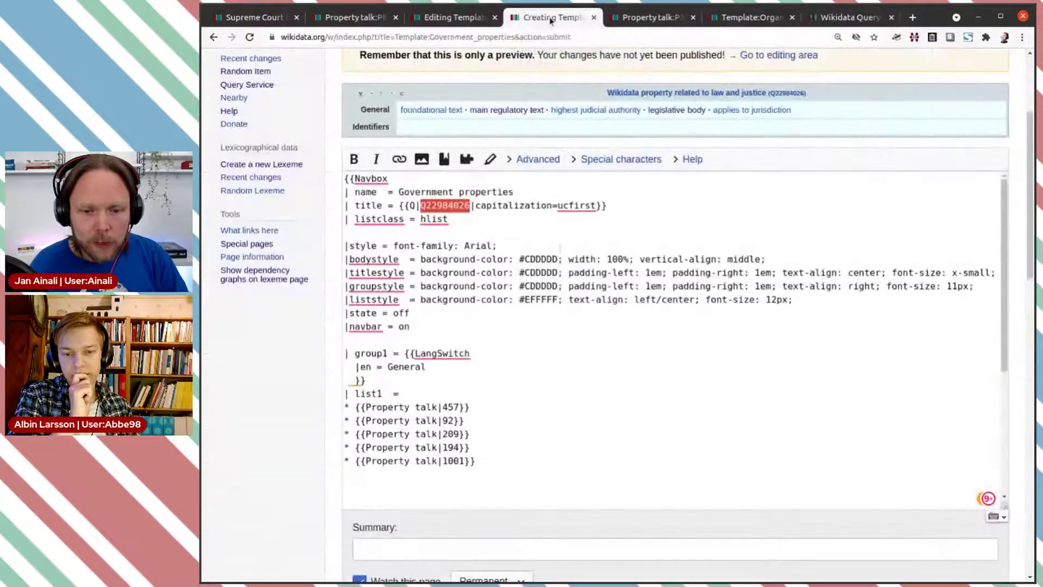
scroll(571, 325, down, 4)
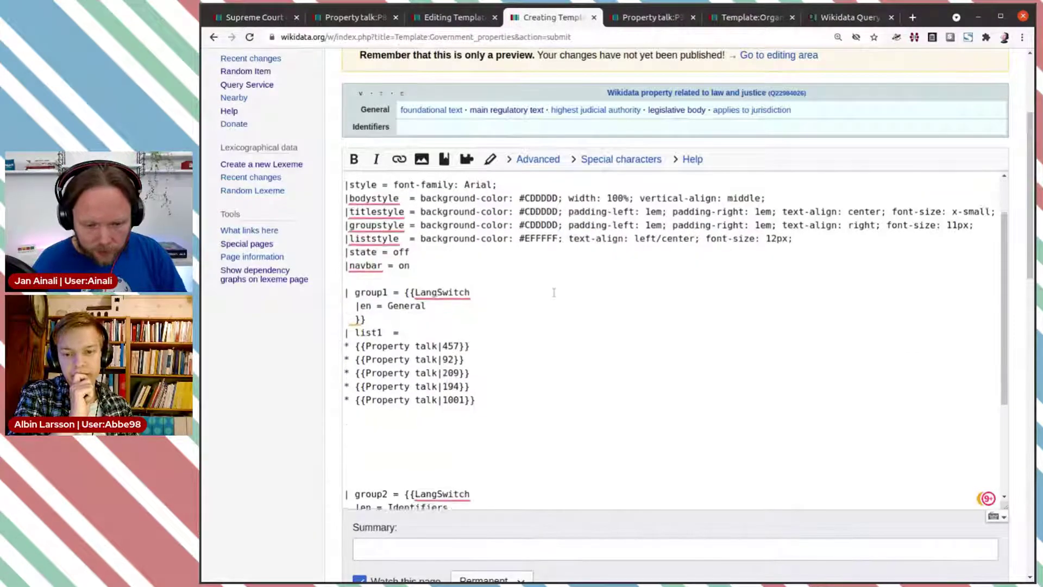
click(419, 283)
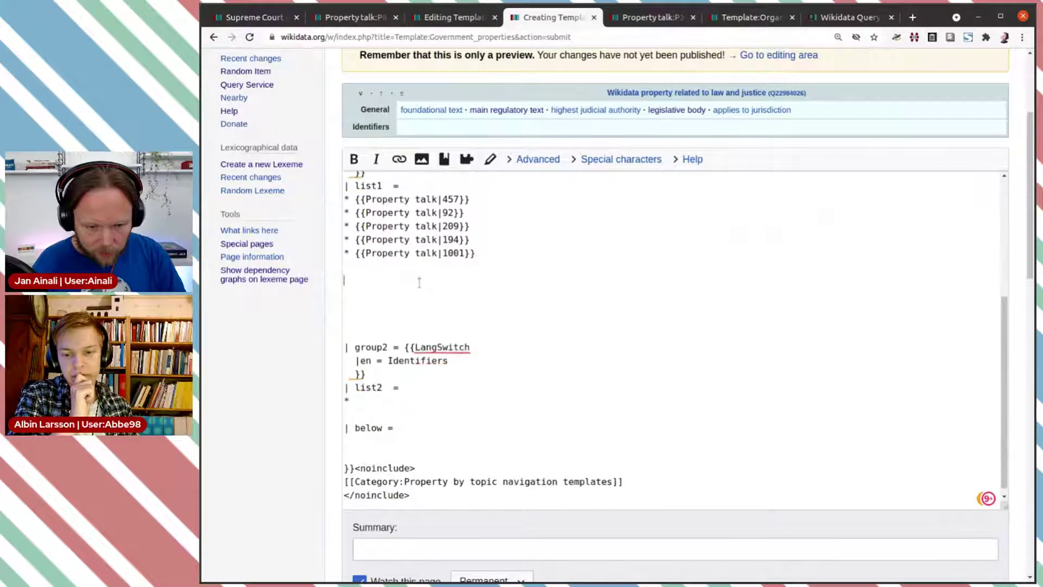
click(413, 269)
text(*)
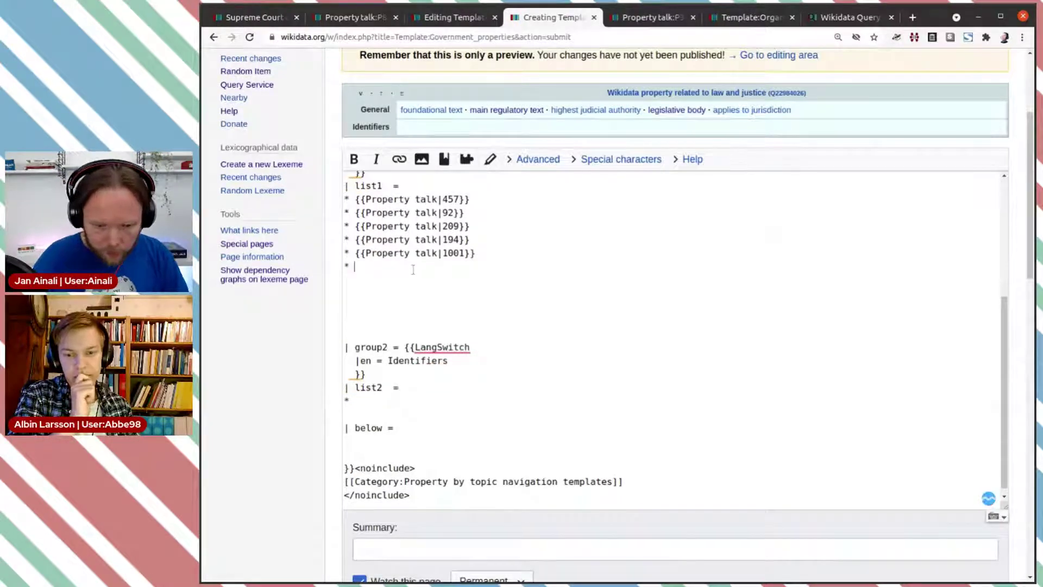
text( {{)
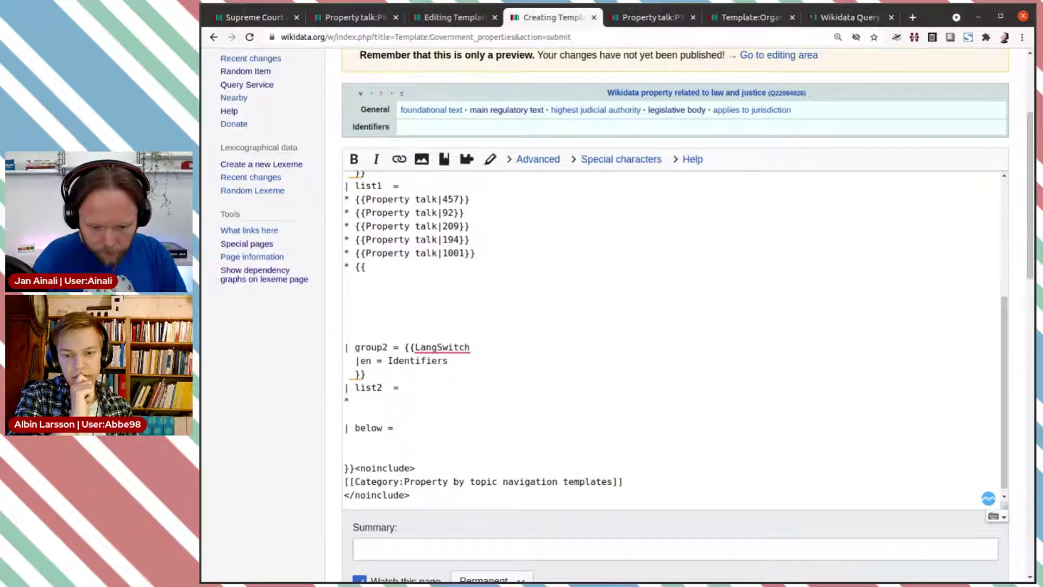
text( P2388)
Complete the new list1 entry as {{Property talk|2388}}, reusing the prefix from the 1001 entry, and return to the query results
drag(443, 253, 366, 254)
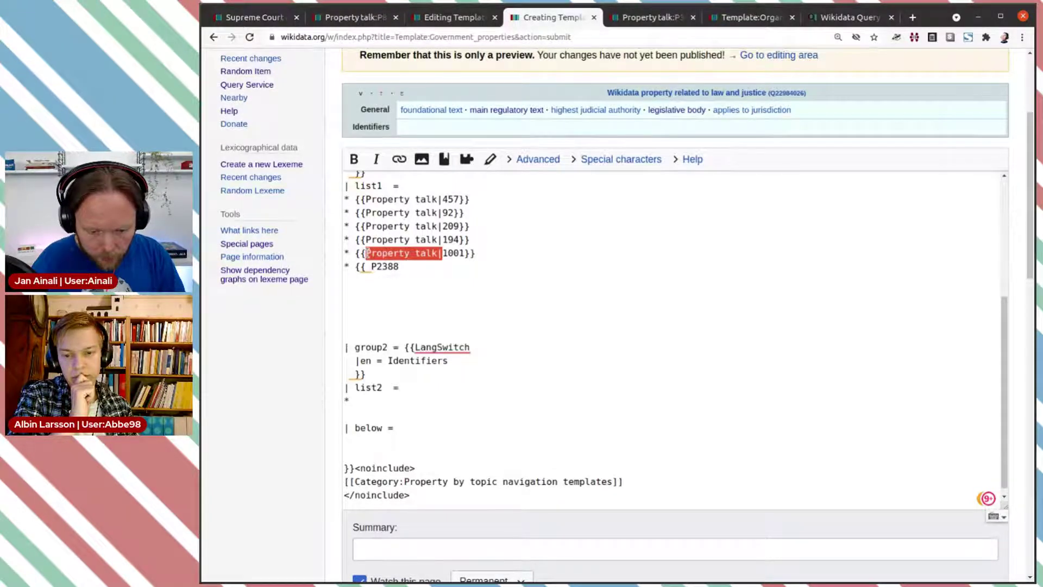
key(ctrl+c)
click(365, 267)
key(ctrl+v)
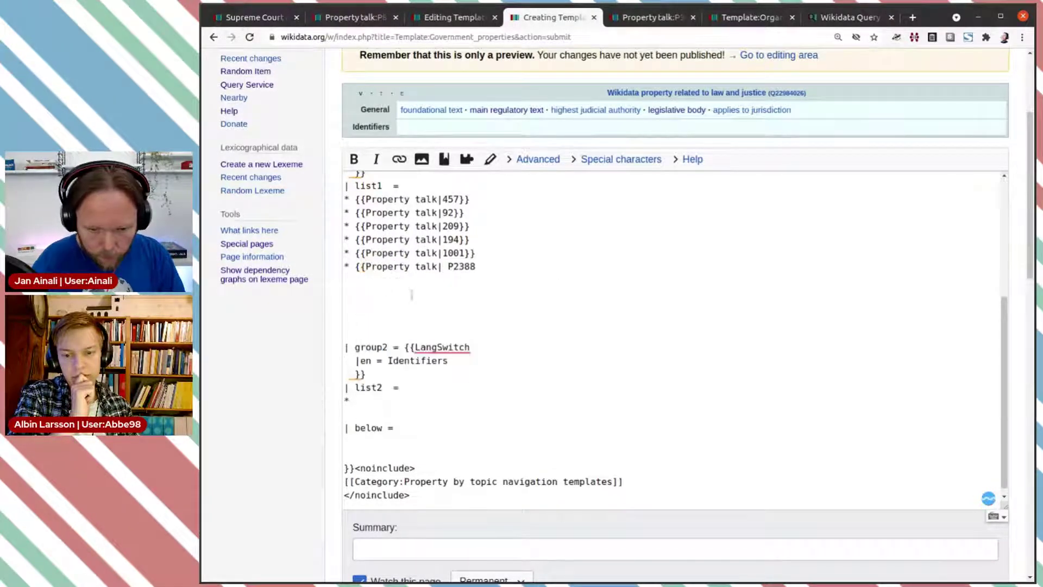
key(Delete)
key(Delete)
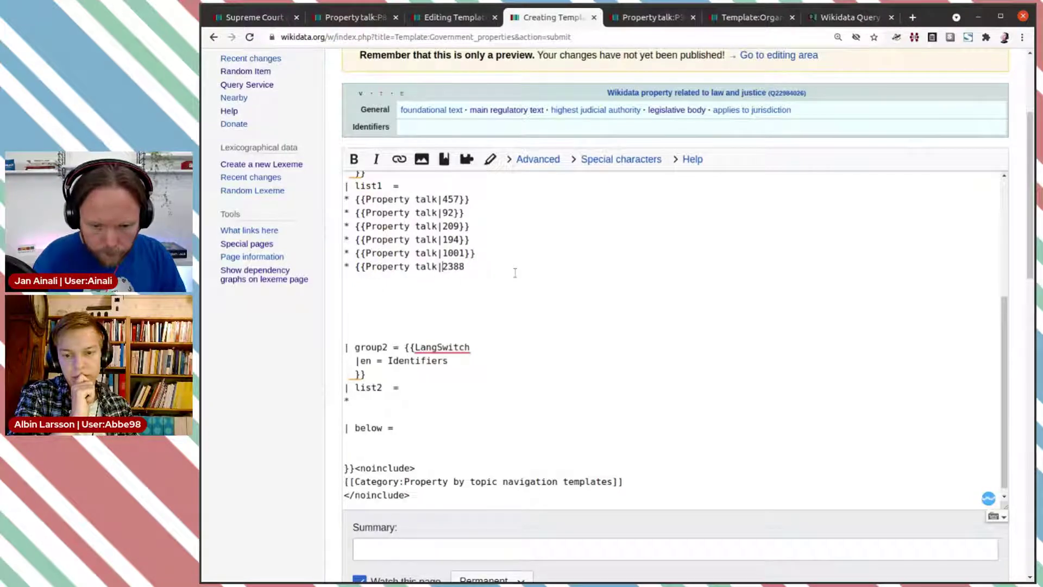
text(}})
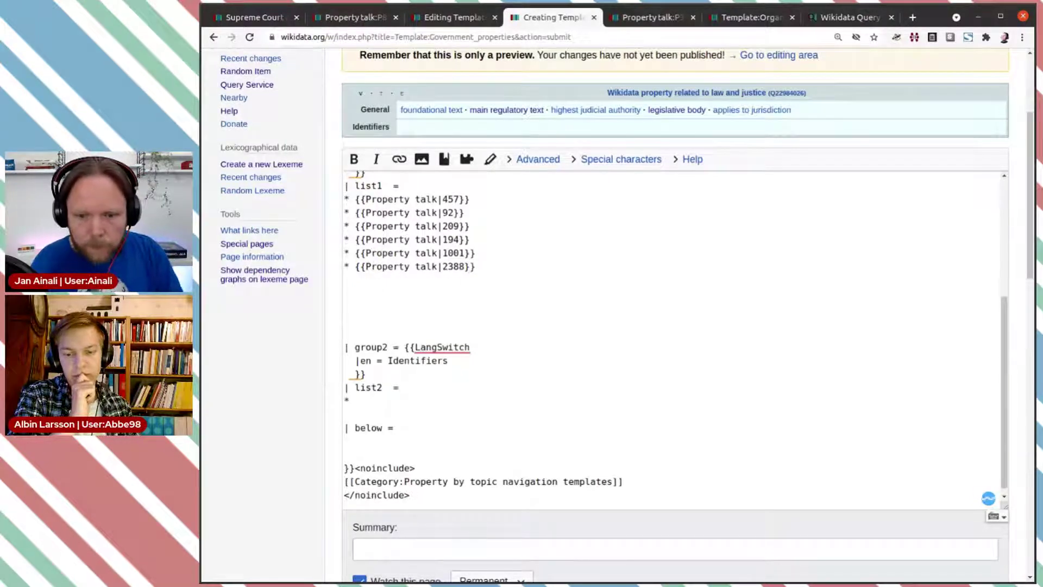
click(827, 20)
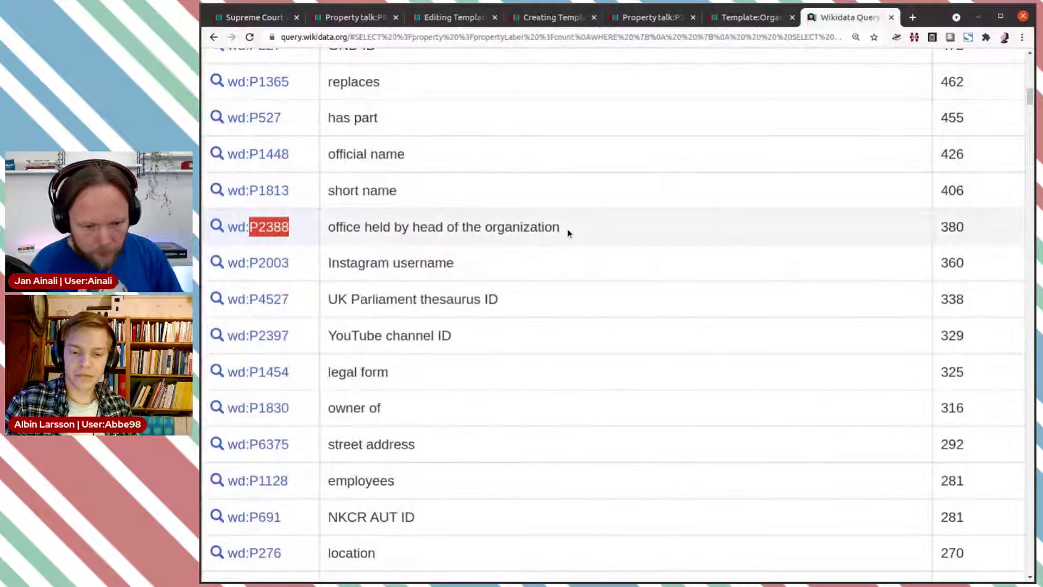
Check further results against Template:Organisation properties and copy the number 158 (seal image) onto an empty line of list1 in Template:Government properties
scroll(413, 204, down, 3)
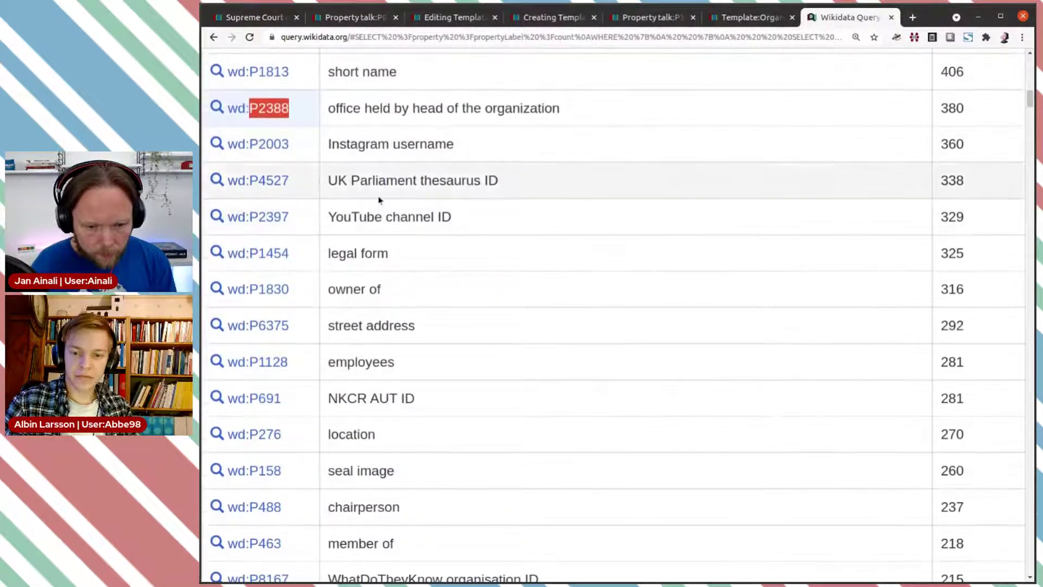
drag(329, 182, 421, 186)
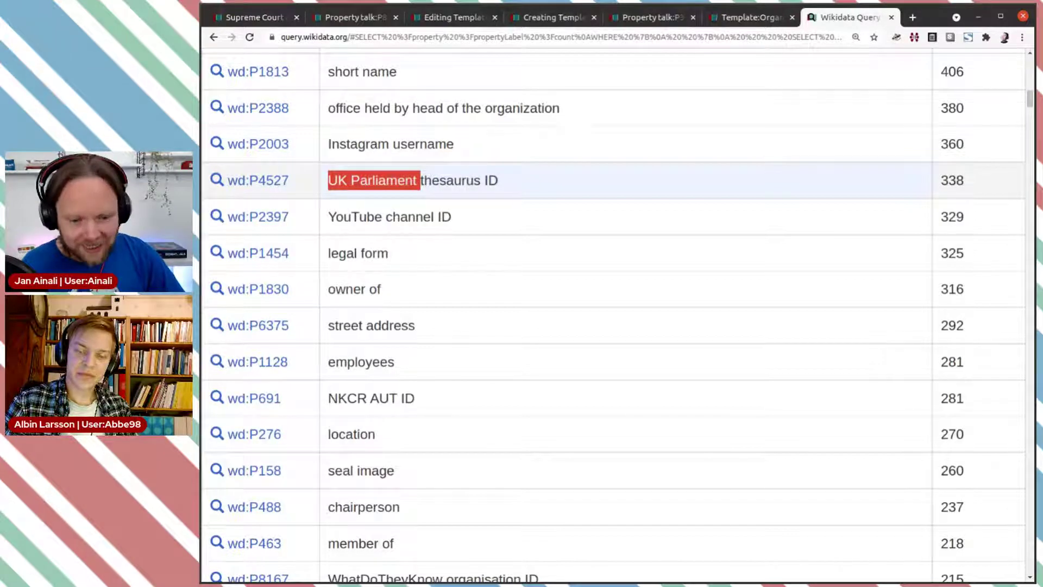
scroll(518, 190, down, 1)
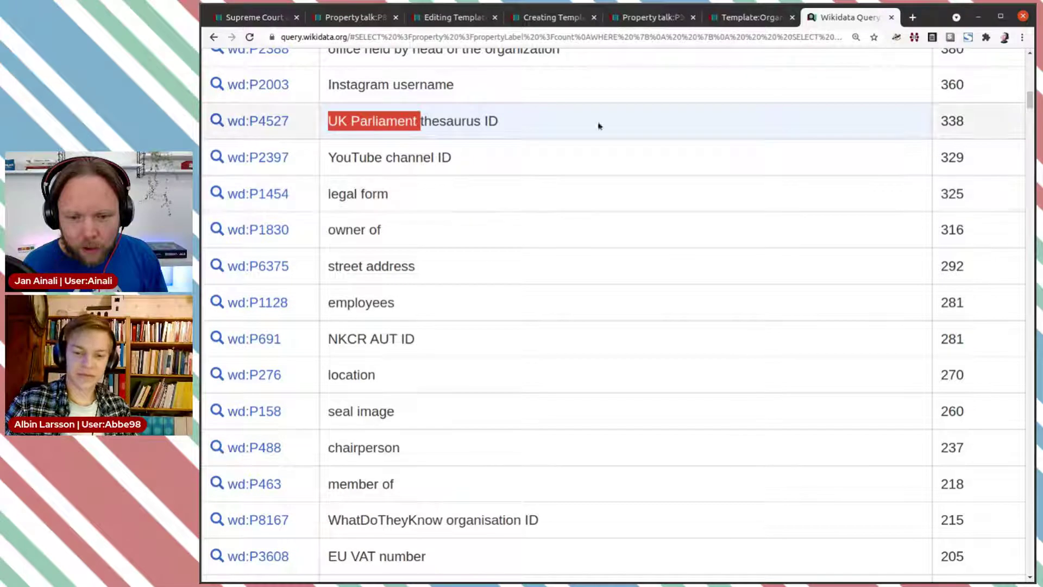
click(728, 19)
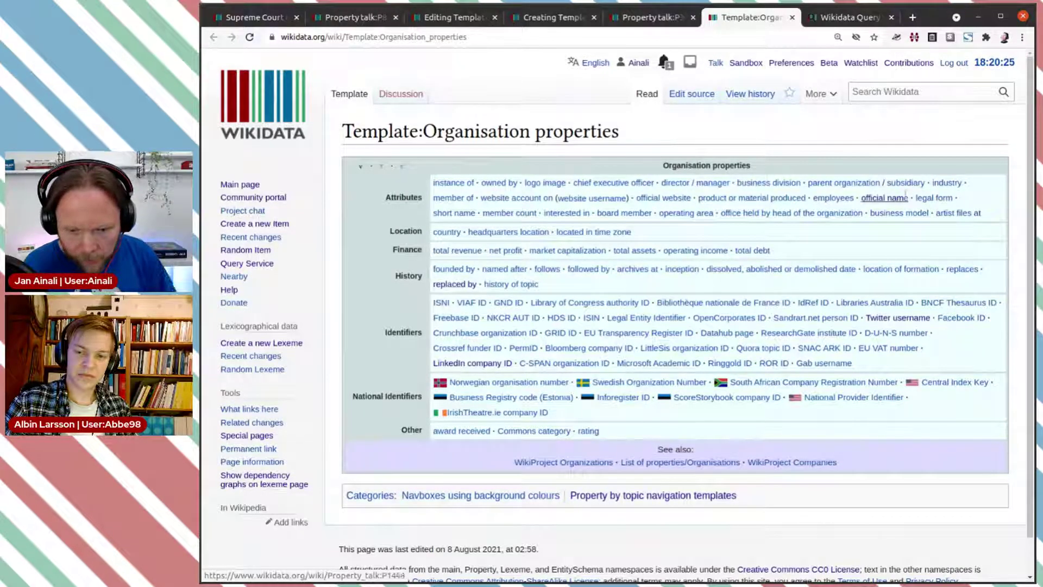
click(832, 22)
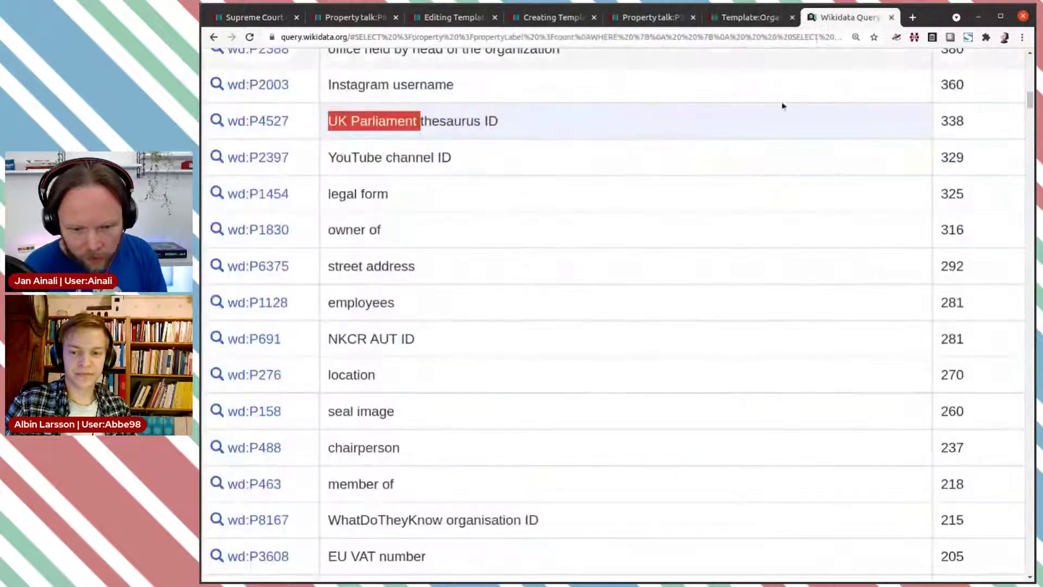
scroll(478, 163, down, 3)
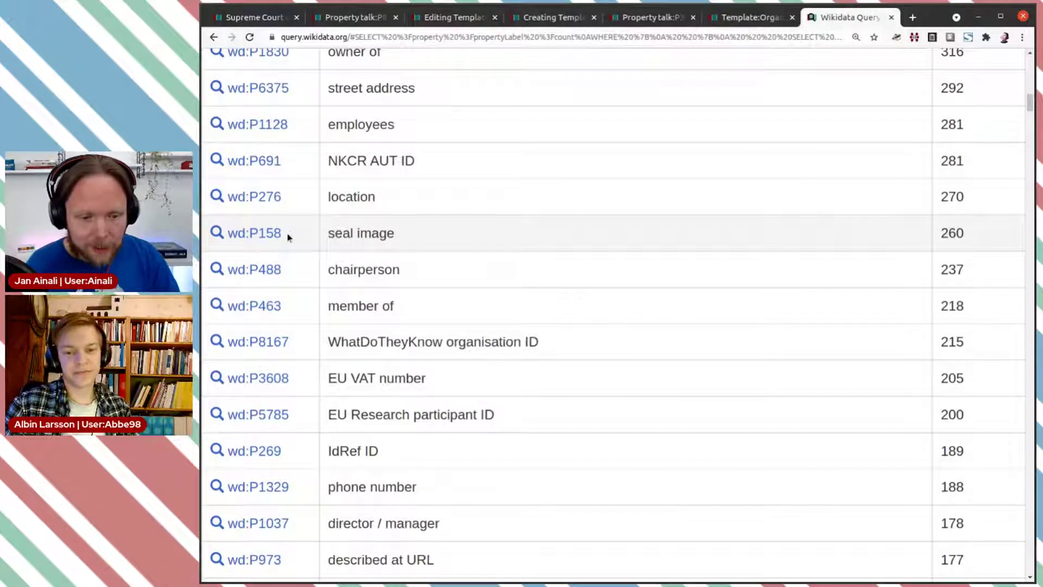
drag(282, 233, 261, 234)
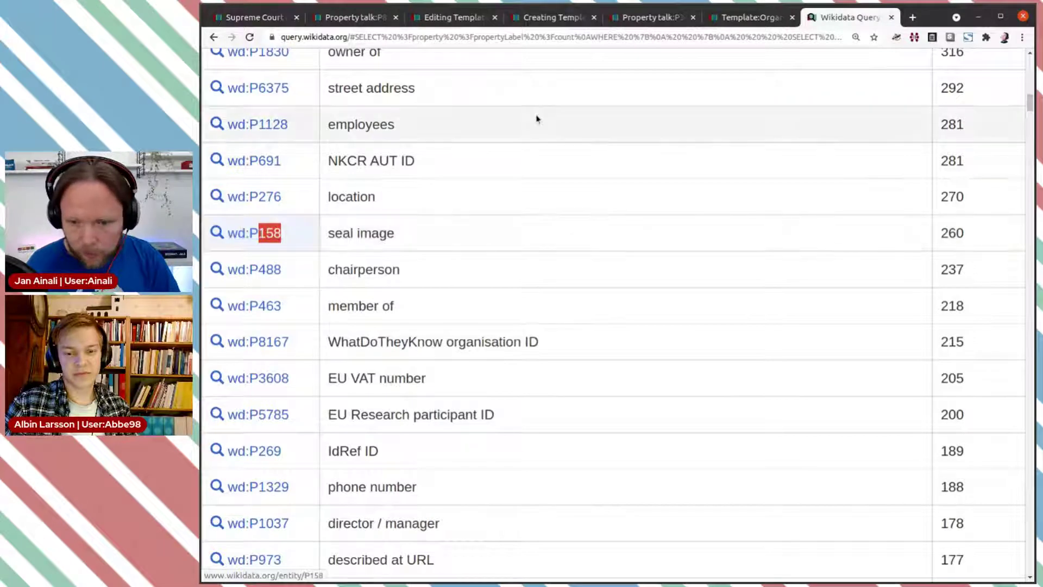
click(549, 17)
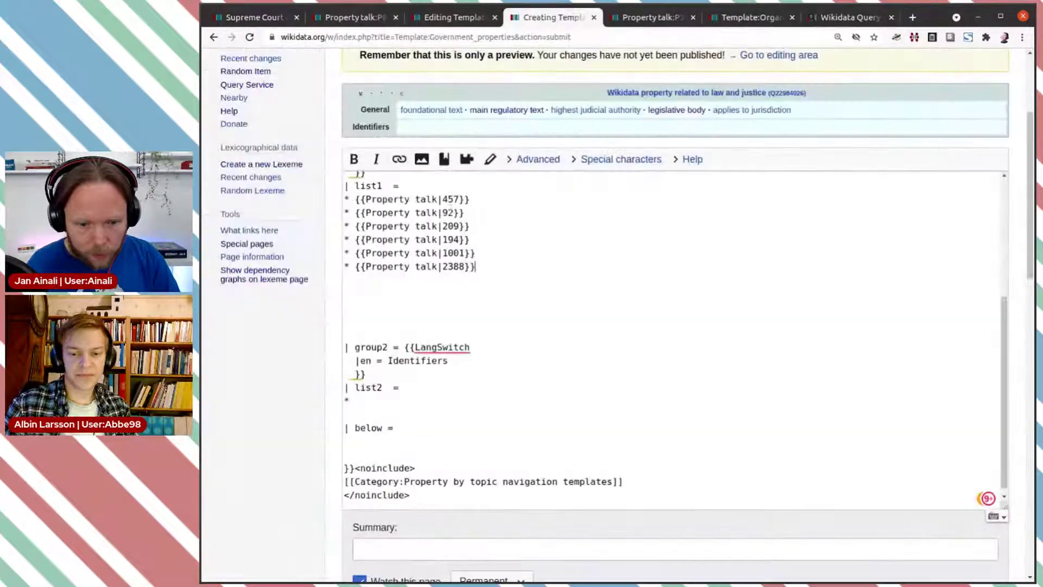
click(440, 298)
key(ctrl+v)
Complete the new list1 entry as {{Property talk|158}}, reusing the bulleted prefix from the 2388 entry
drag(442, 266, 341, 267)
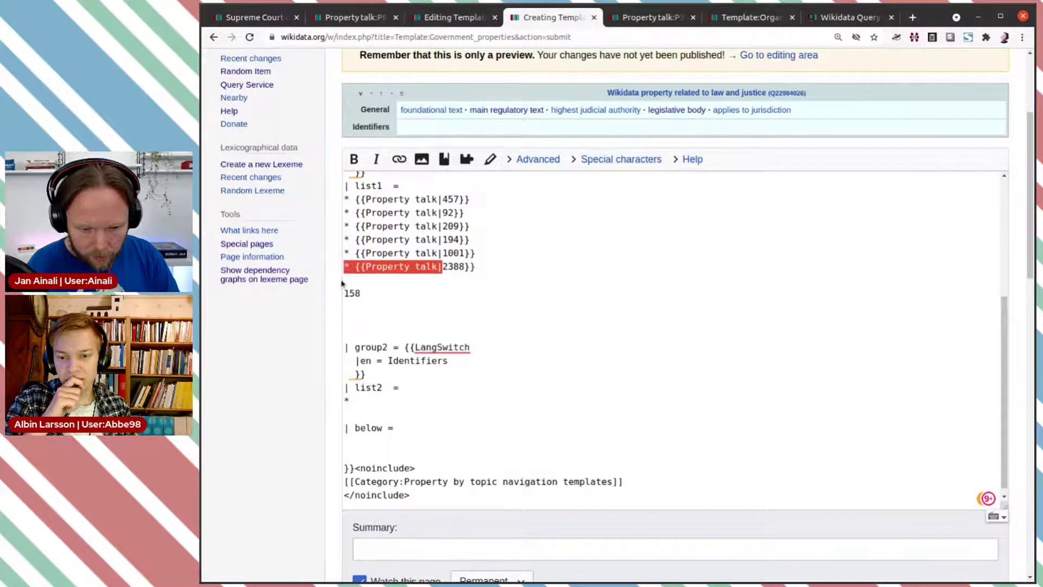
click(346, 293)
key(ctrl+v)
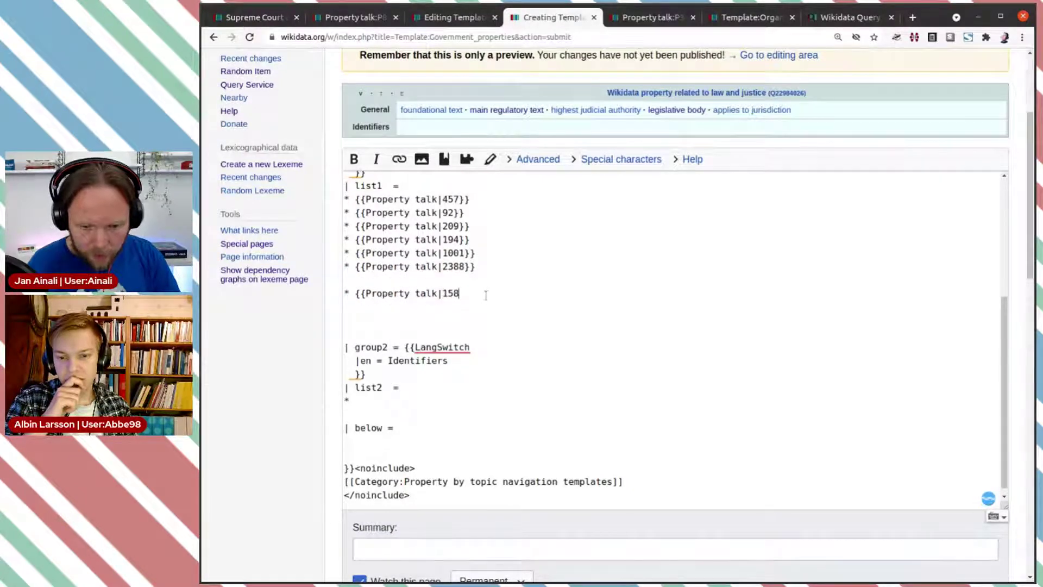
text(})
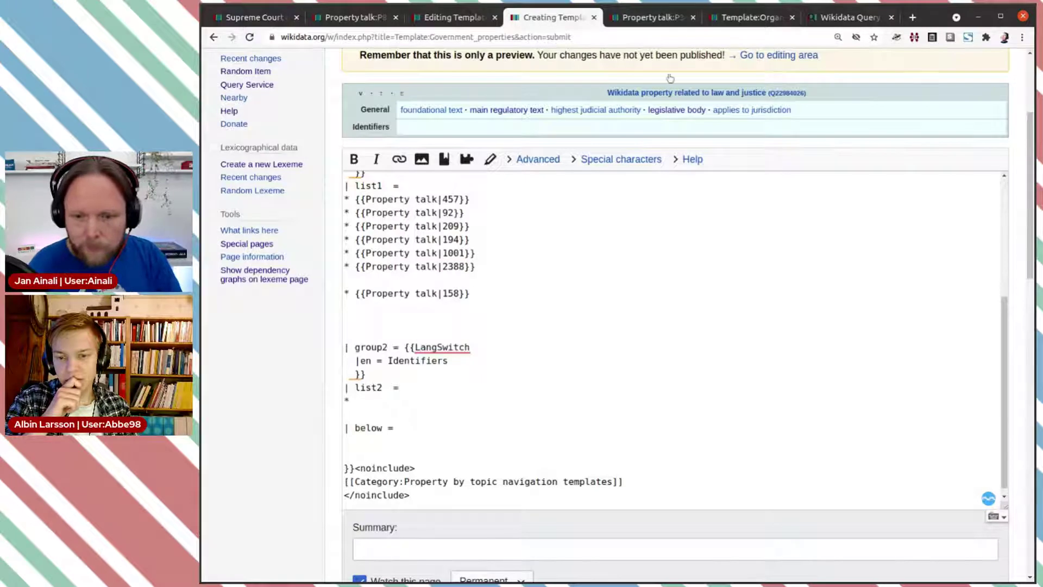
Check the following results against Template:Organisation properties and copy the chairperson property number 488 onto a new line below the 158 entry in list1
click(814, 24)
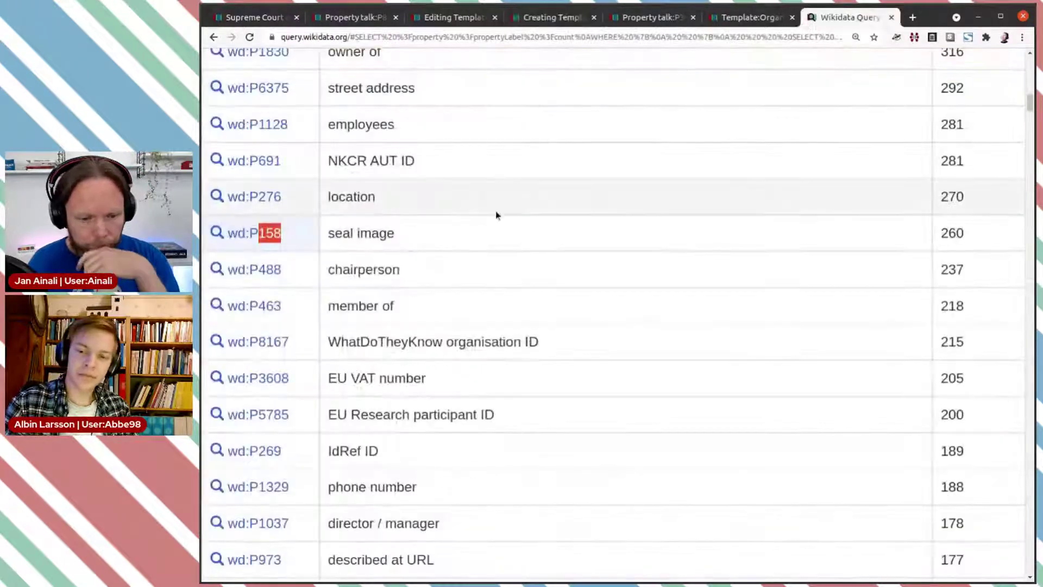
scroll(496, 214, down, 1)
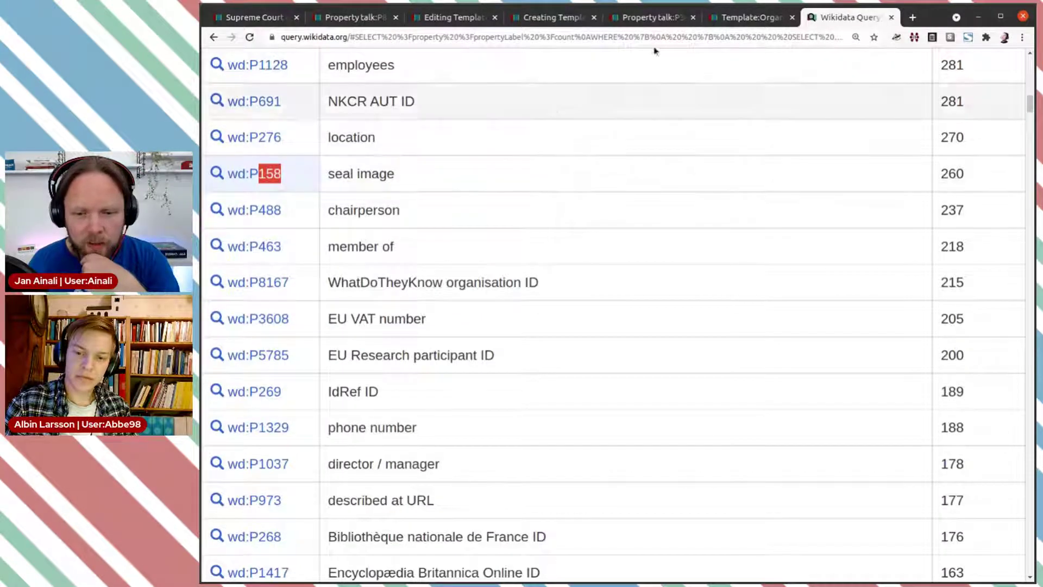
click(725, 20)
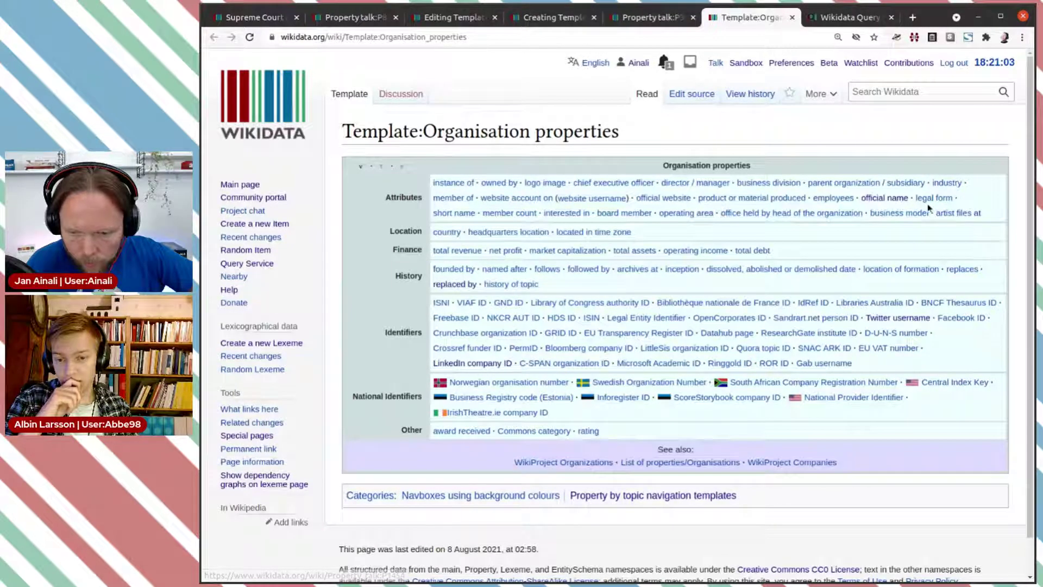
click(867, 21)
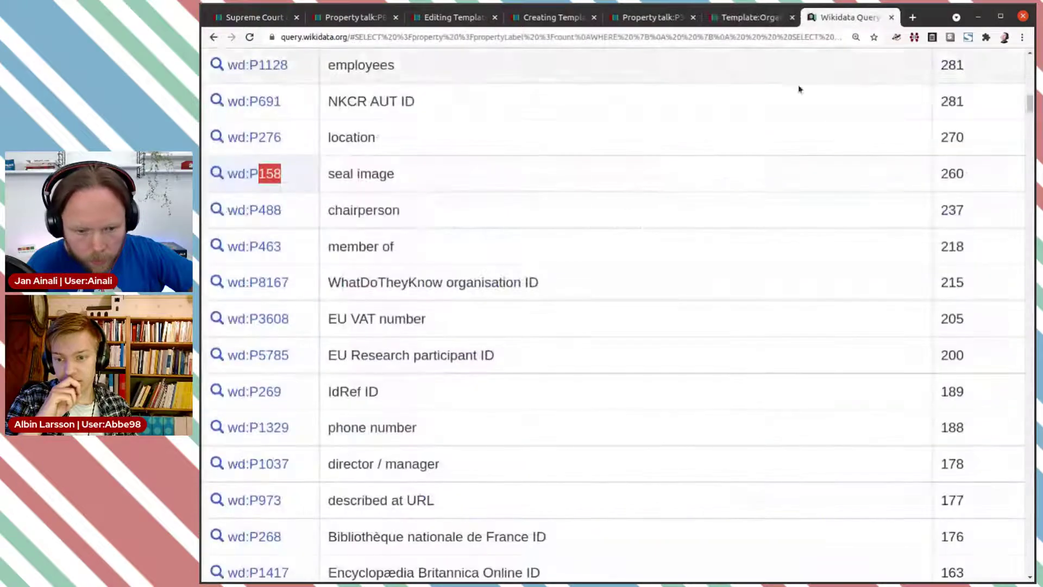
scroll(596, 201, down, 1)
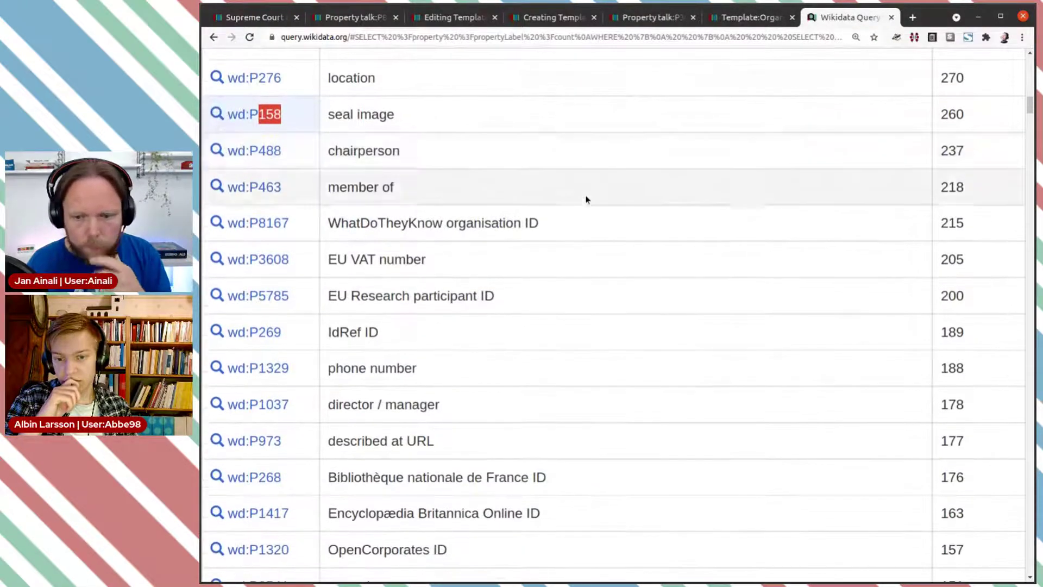
click(748, 18)
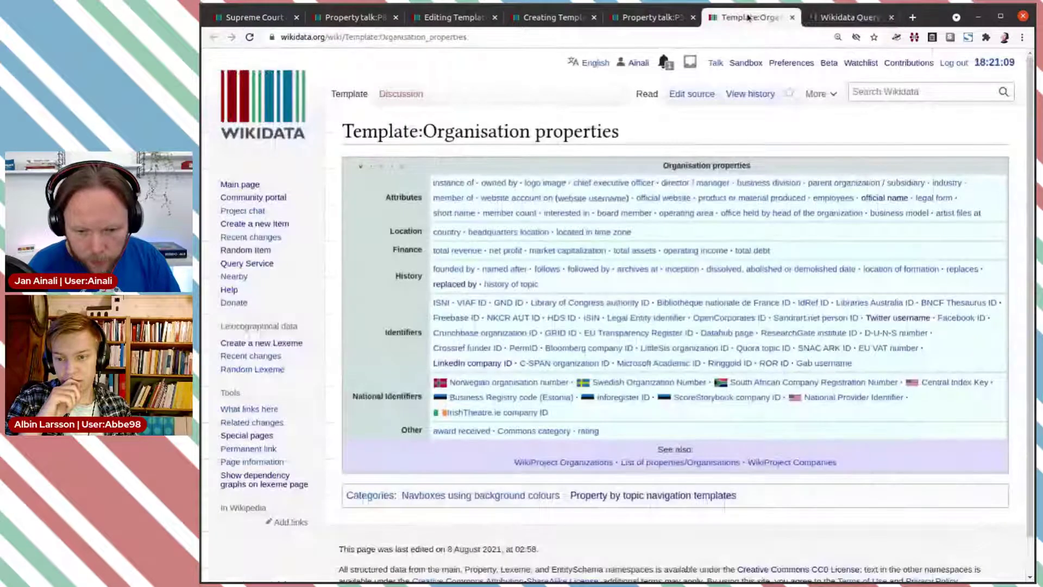
click(826, 18)
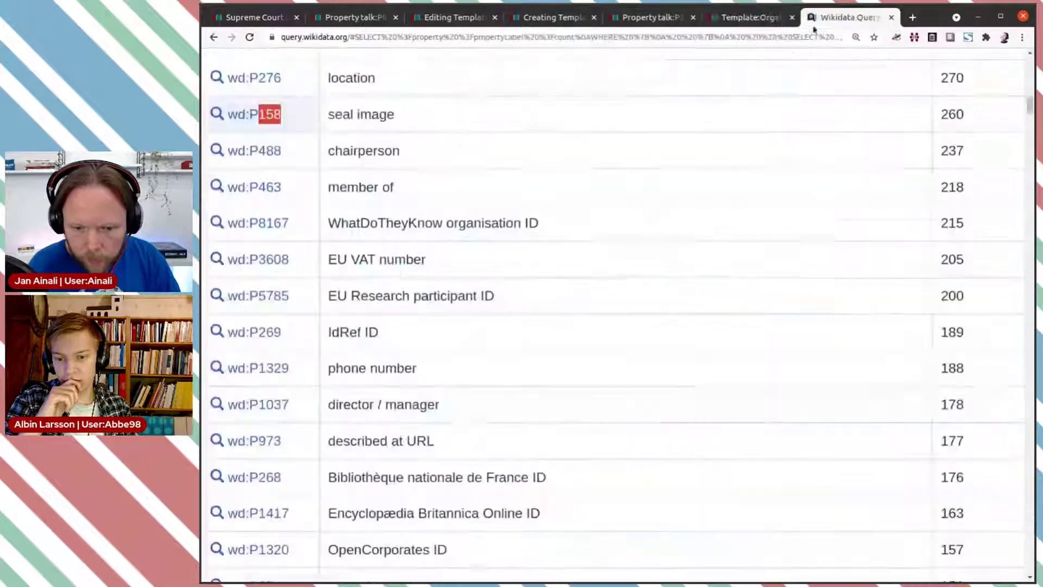
drag(282, 151, 250, 150)
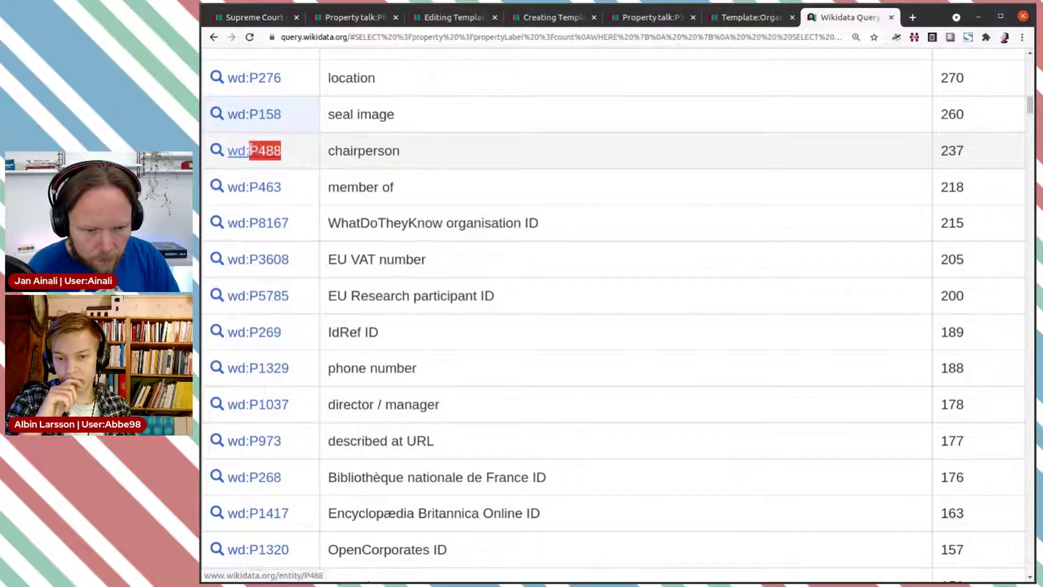
click(543, 18)
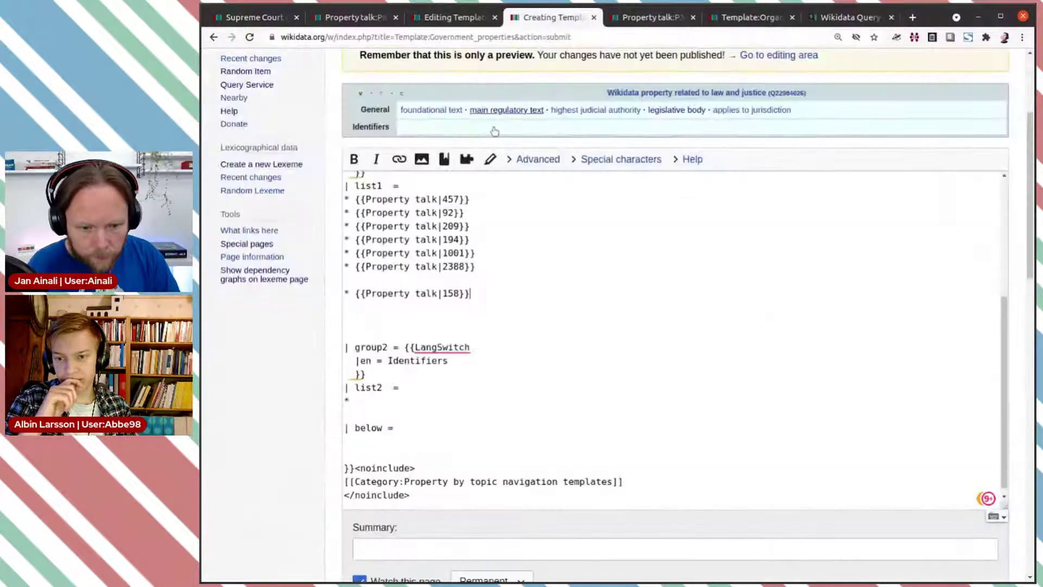
click(543, 292)
key(Return)
text(P488)
Complete the chairperson entry in list1 as {{Property talk|488}}, reusing the prefix from the 158 entry
drag(442, 272, 351, 286)
key(ctrl+c)
key(ctrl+v)
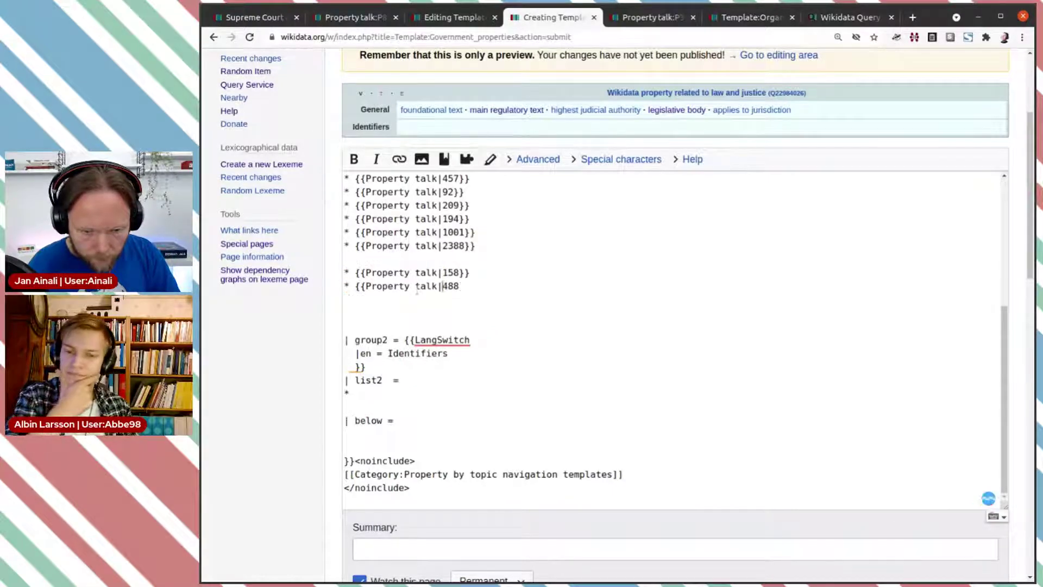
click(479, 287)
text(})
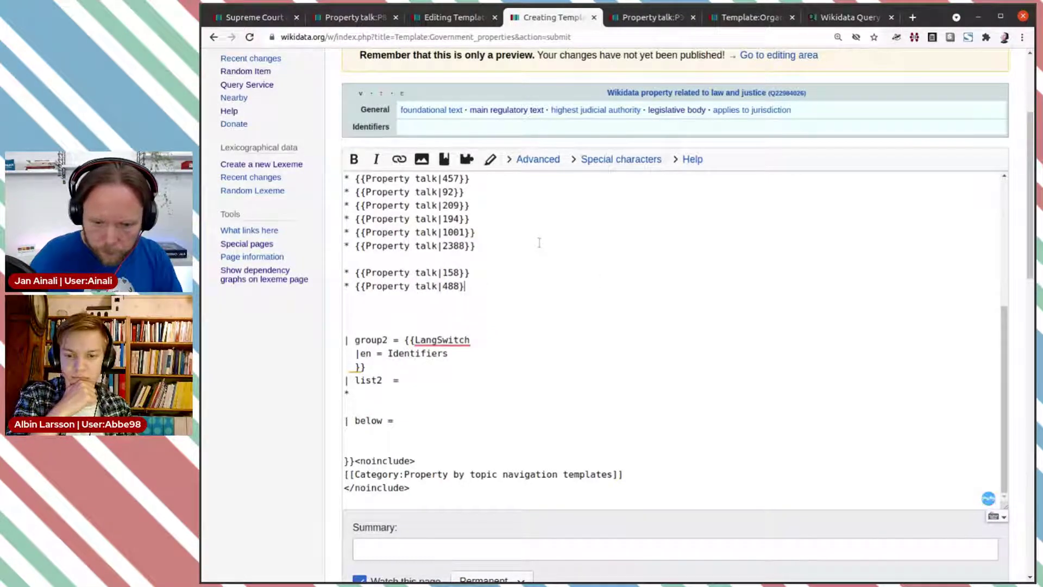
text(})
Copy the number 8167 (WhatDoTheyKnow organisation ID) from the query results into the bullet of list2 under Identifiers
click(850, 17)
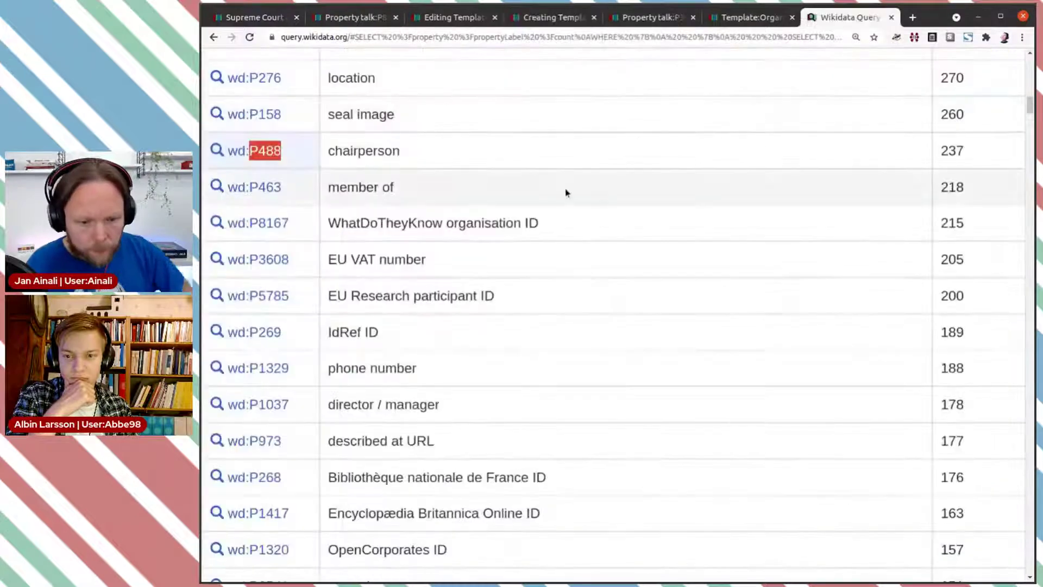
scroll(496, 154, down, 1)
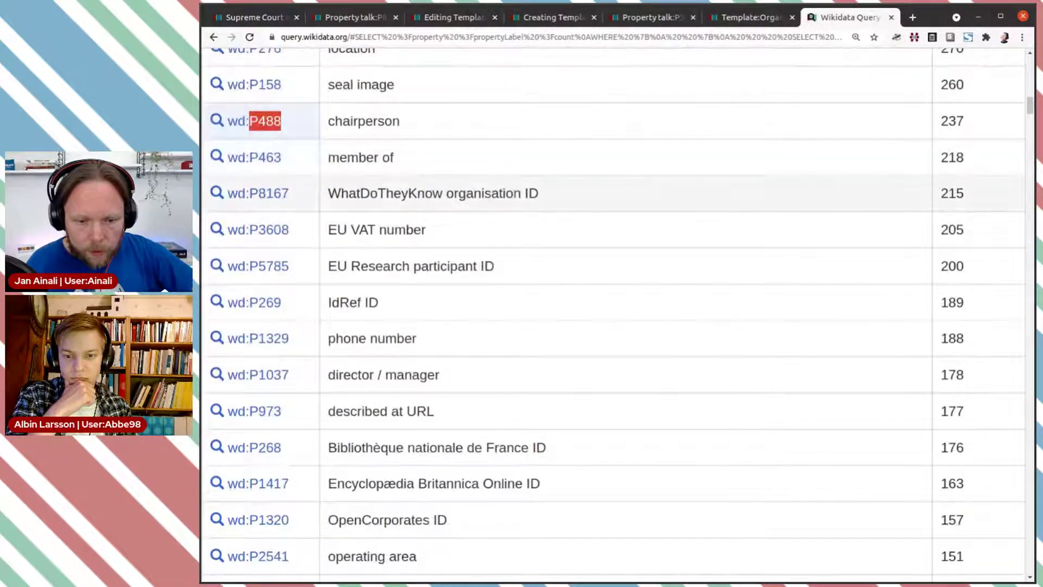
drag(545, 195, 258, 194)
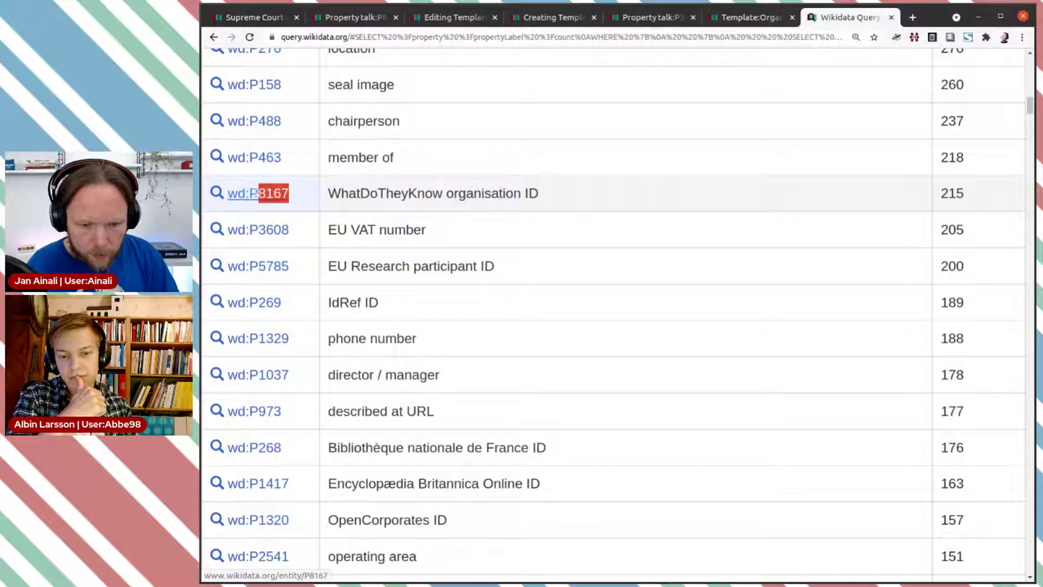
click(570, 21)
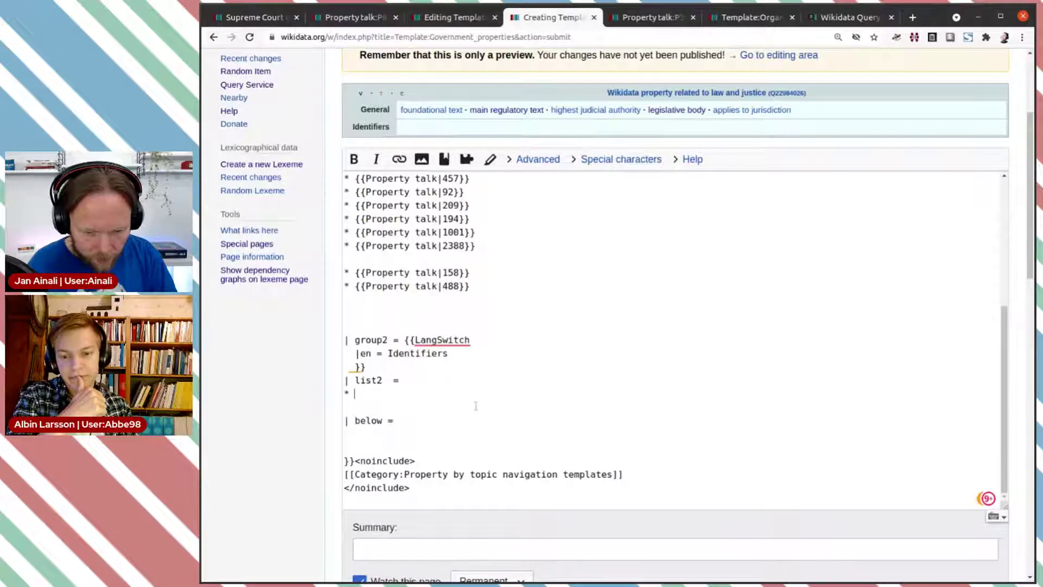
key(ctrl+v)
Complete the list2 entry as {{Property talk|8167}}, reusing the bulleted prefix from the 488 entry
drag(443, 286, 344, 290)
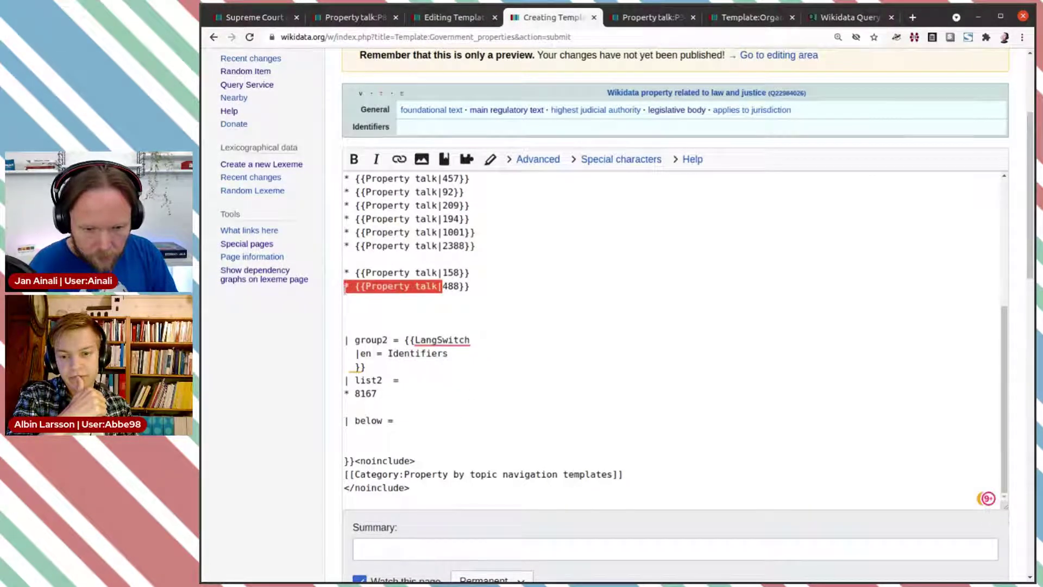
key(ctrl+c)
click(355, 393)
key(ctrl+v)
click(519, 391)
text(}})
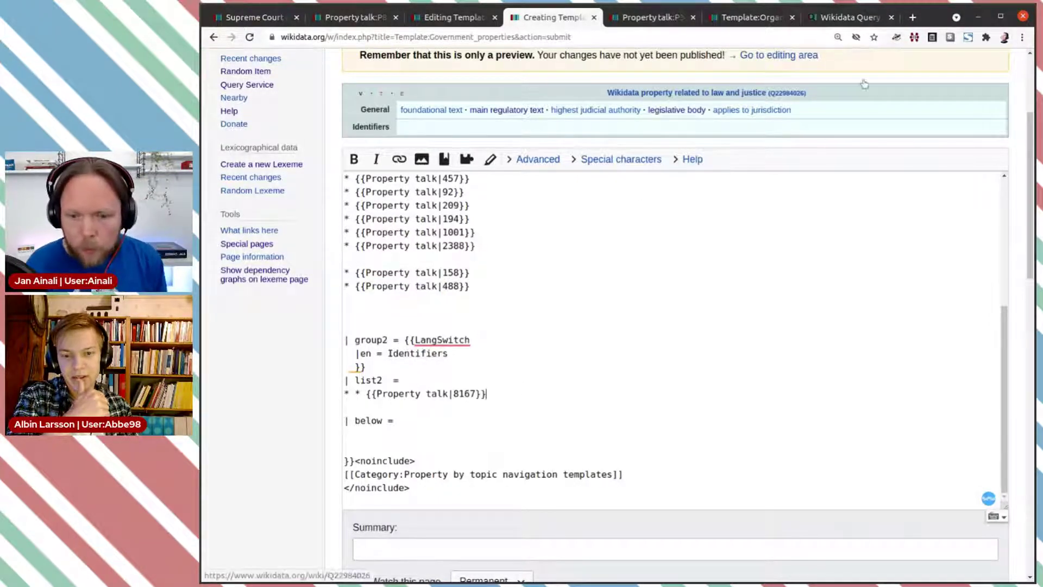
Look through the query results below WhatDoTheyKnow organisation ID for more properties specific to government agencies
click(847, 17)
scroll(555, 241, down, 2)
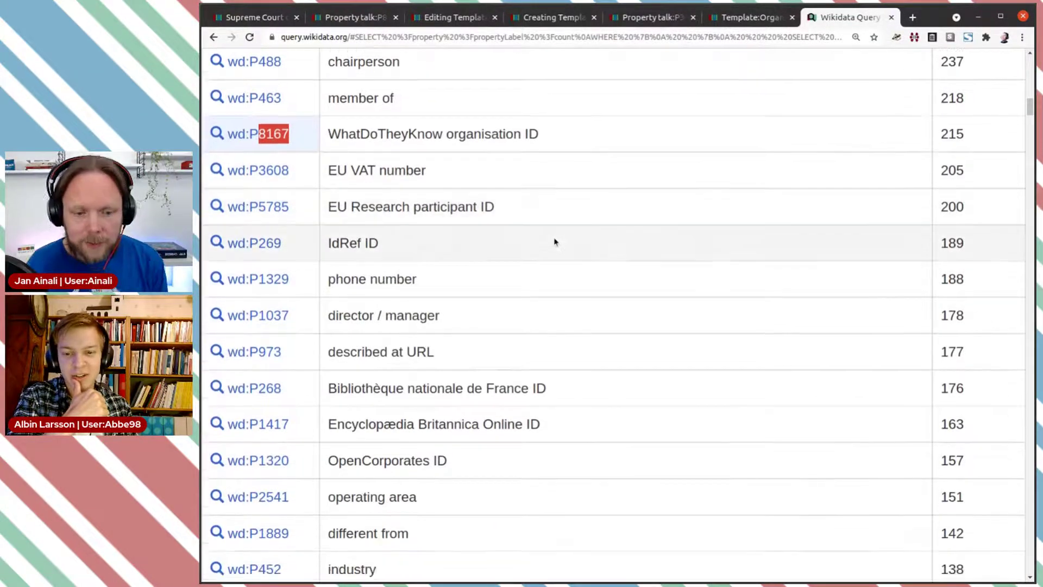
scroll(555, 242, down, 2)
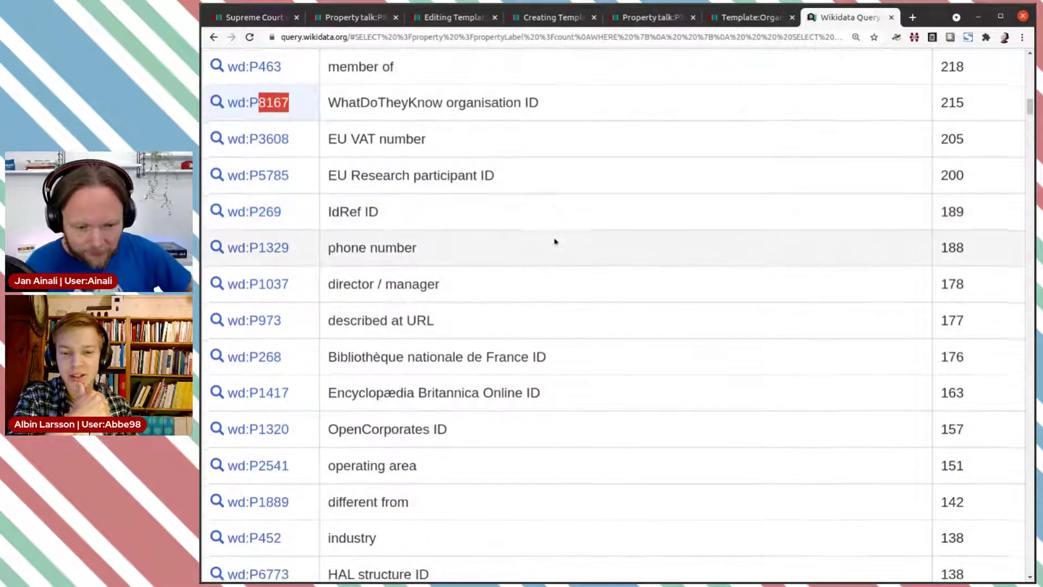
scroll(555, 241, down, 2)
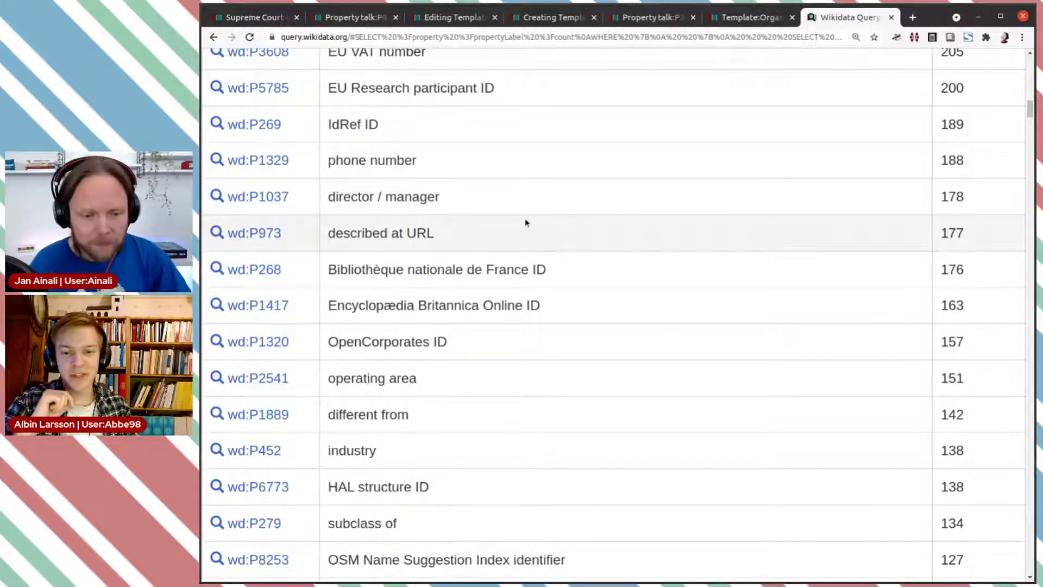
scroll(526, 223, down, 6)
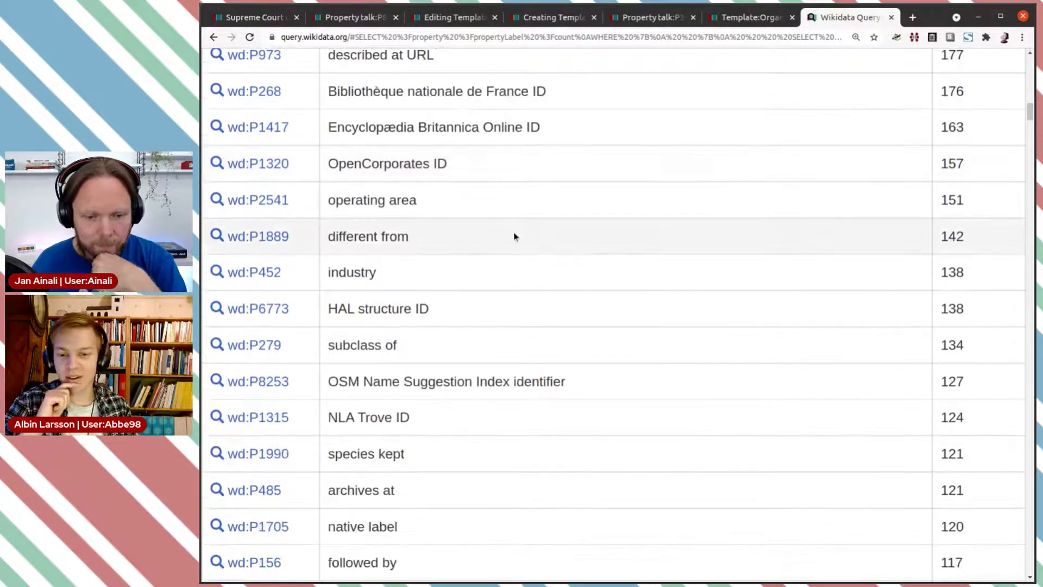
scroll(515, 236, down, 1)
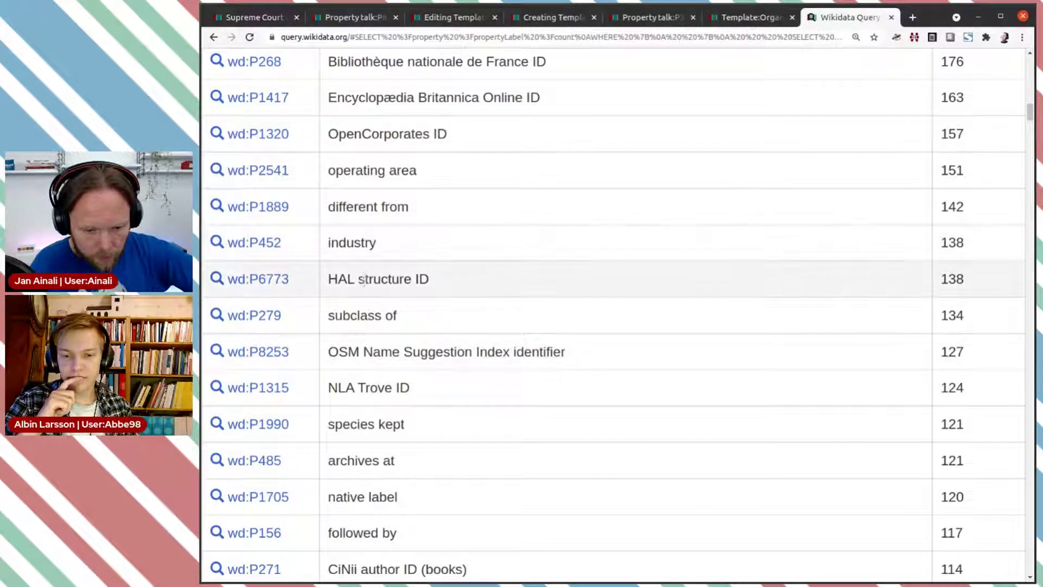
scroll(366, 287, down, 1)
scroll(366, 287, down, 3)
scroll(373, 250, down, 2)
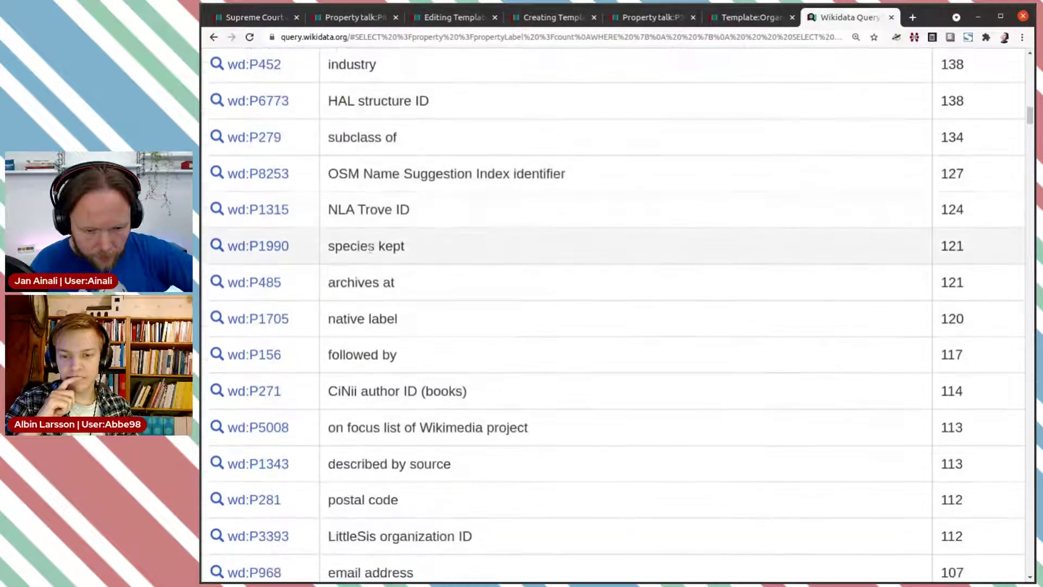
scroll(373, 269, down, 1)
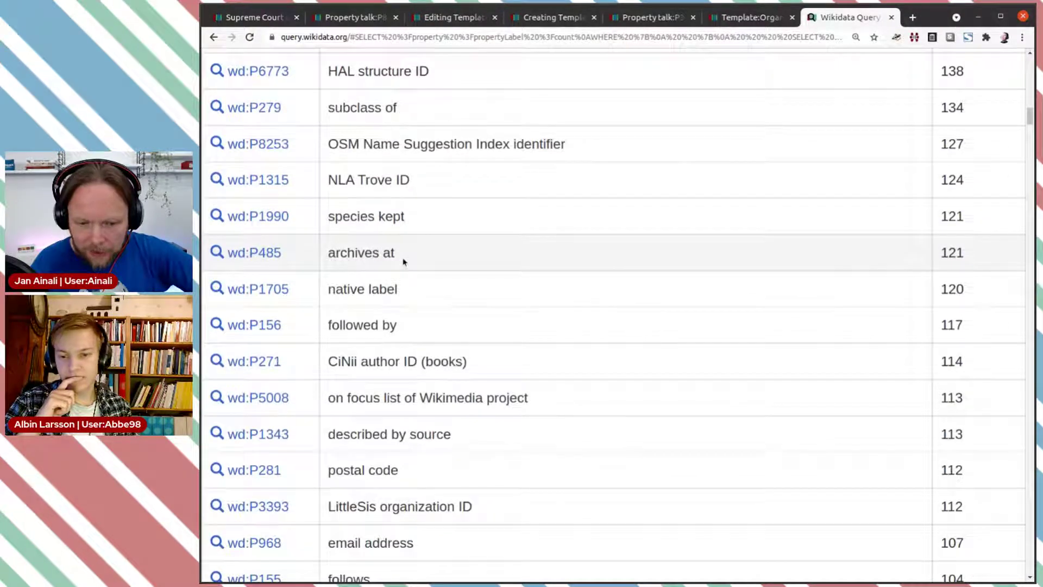
Copy the number 485 (archives at) from the query results into a new bullet of list1 below the 488 entry
drag(400, 255, 327, 253)
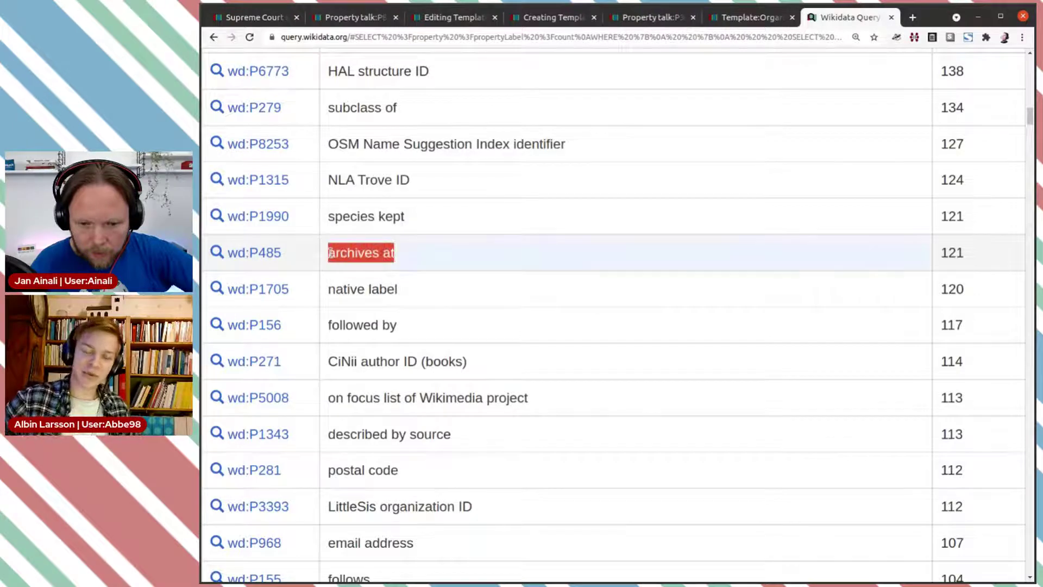
click(403, 260)
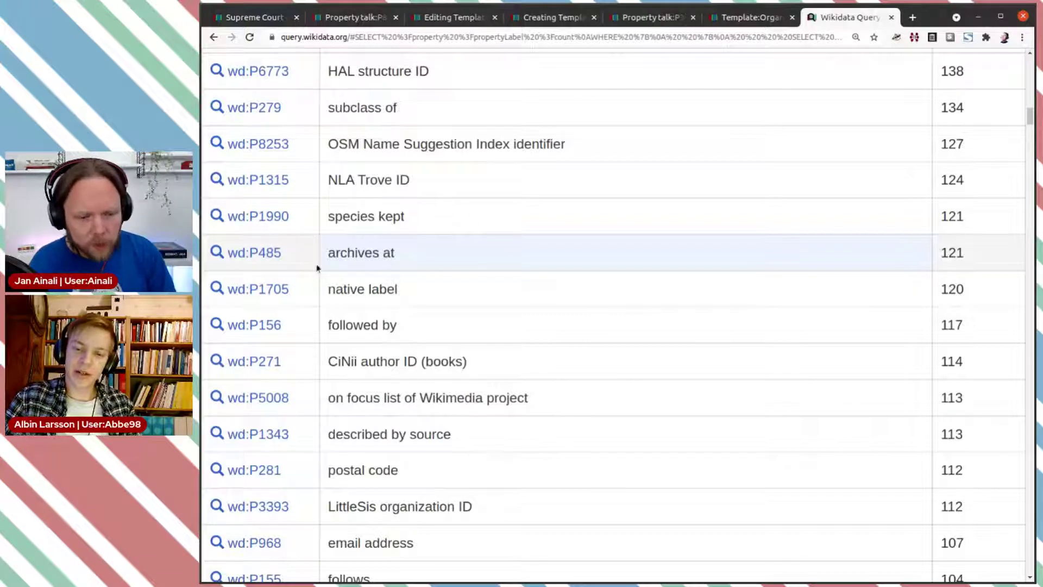
drag(301, 255, 261, 255)
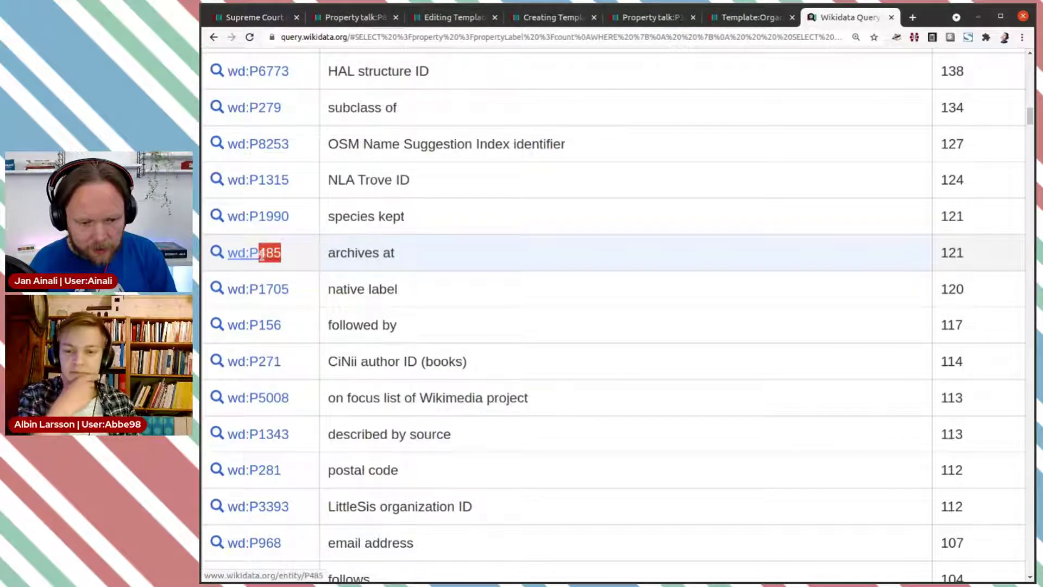
click(550, 18)
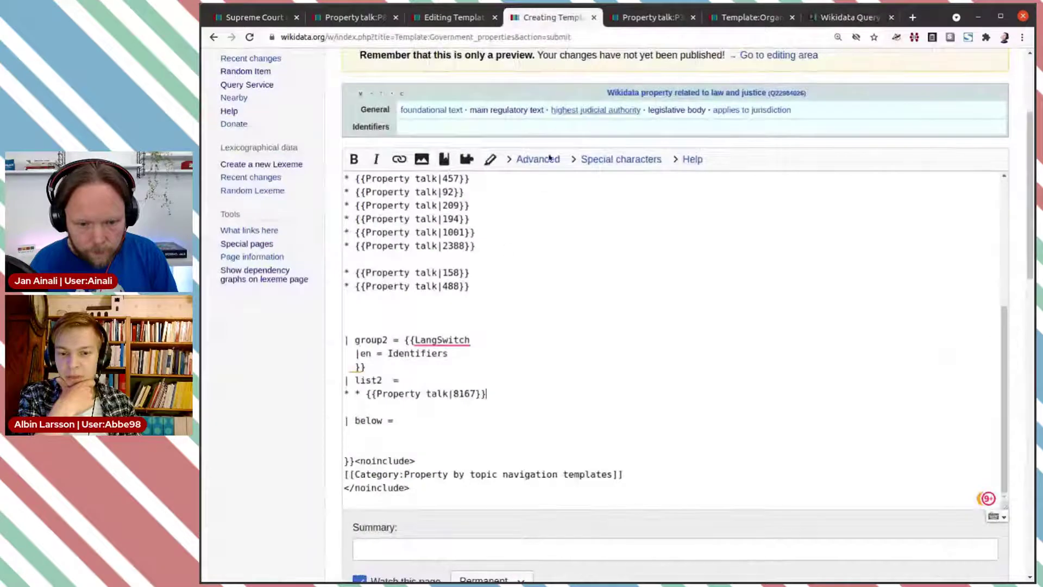
click(501, 303)
text(* 485)
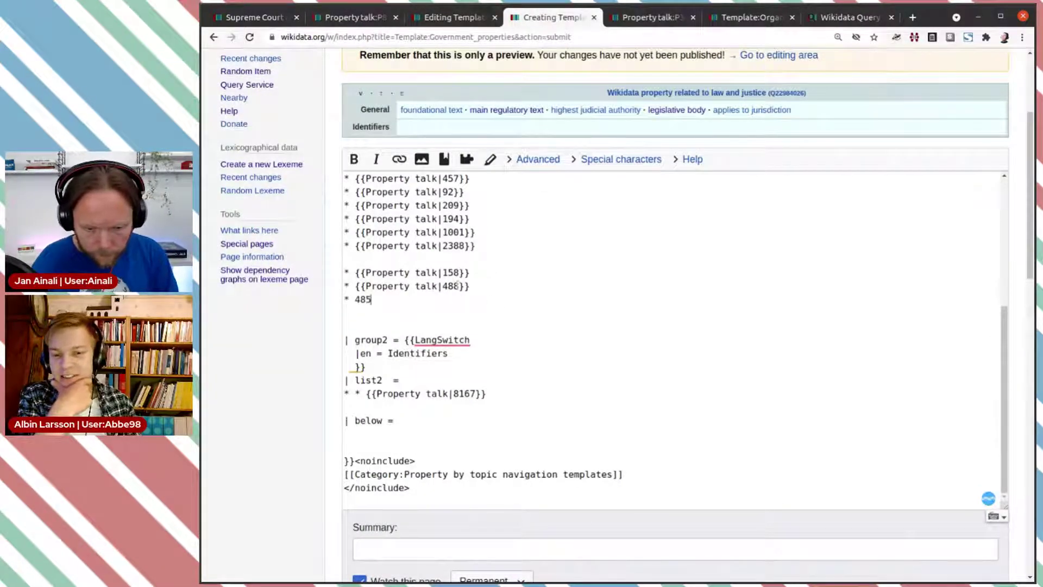
Complete the archives at entry in list1 as {{Property talk|485}}, reusing the prefix from the 488 entry
drag(442, 286, 356, 286)
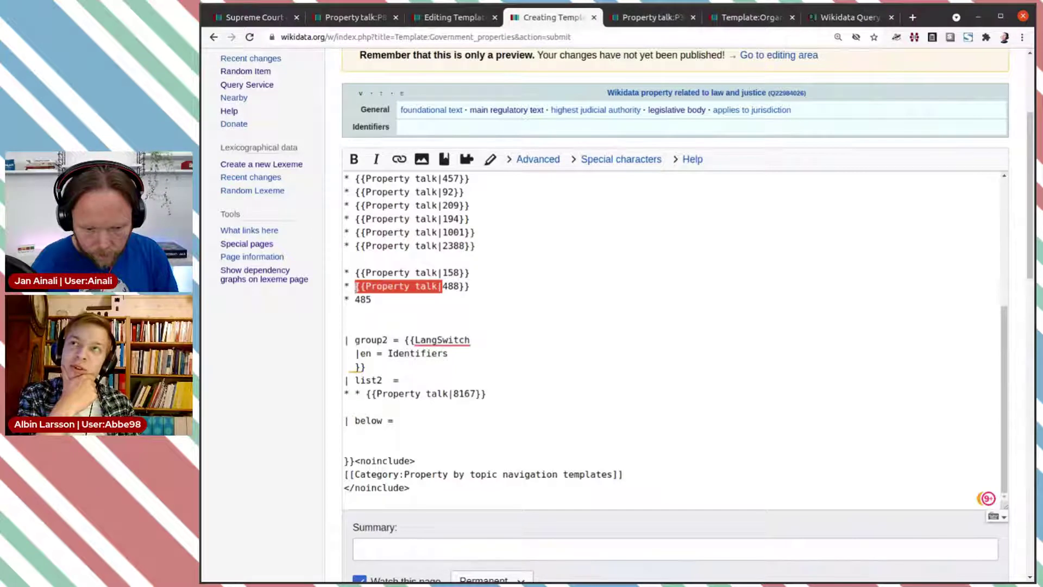
key(ctrl+c)
click(356, 300)
key(ctrl+v)
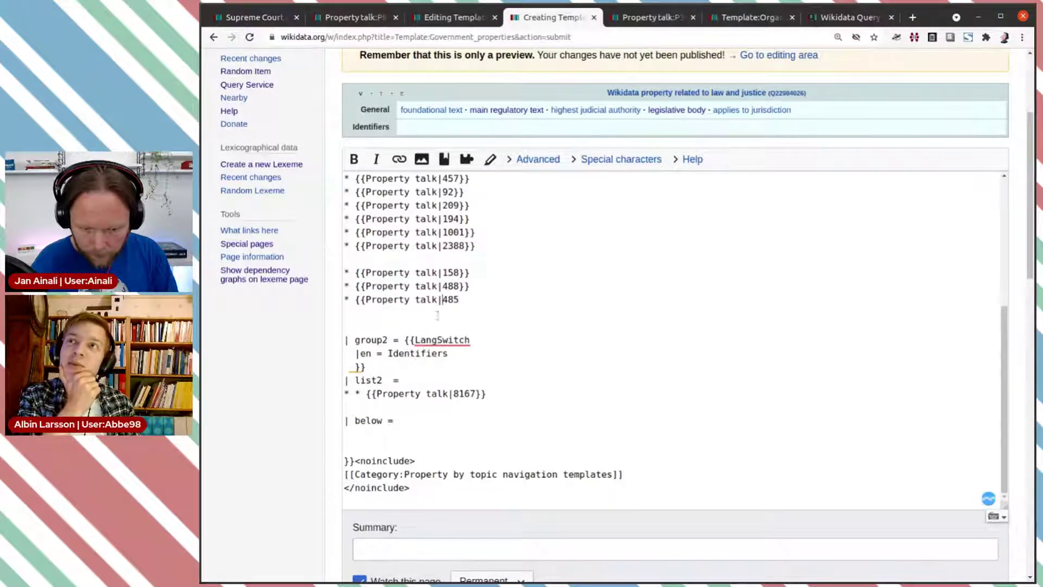
text(}})
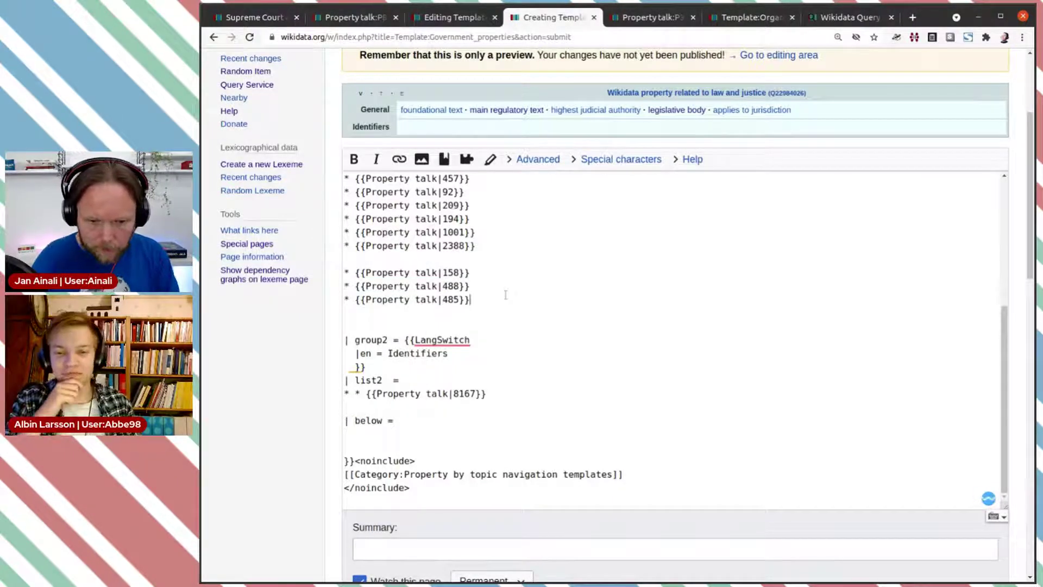
Copy the number 3393 (LittleSis organization ID) from the query results onto a new line of list2, removing the duplicate bullet from the 8167 entry
click(849, 17)
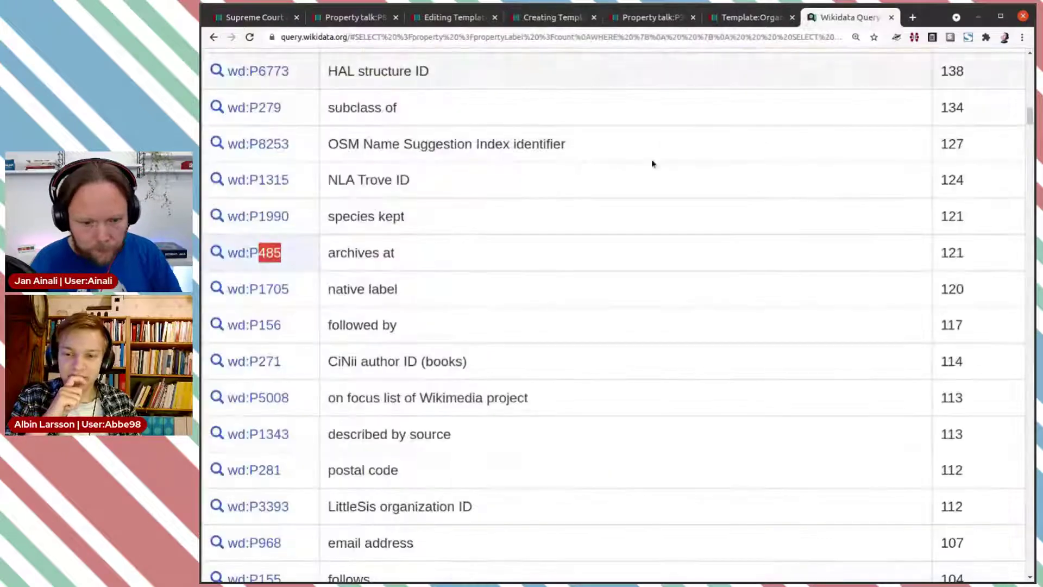
scroll(510, 220, down, 3)
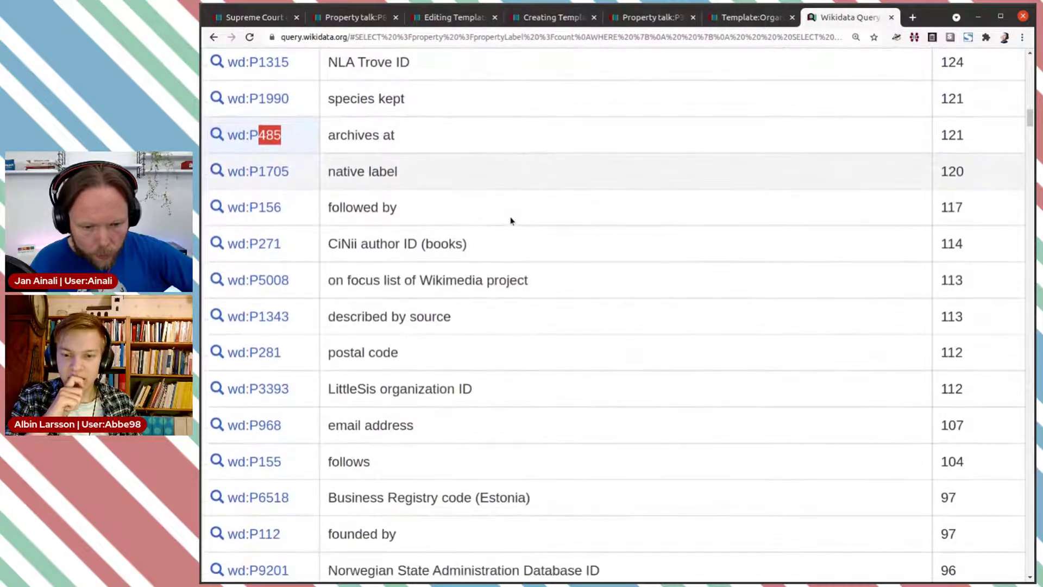
scroll(508, 218, down, 3)
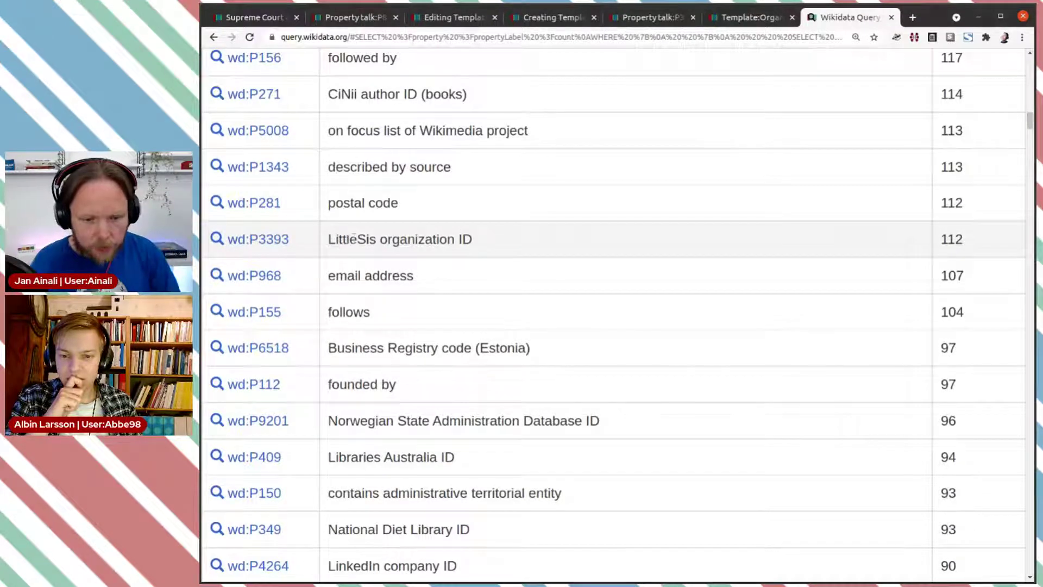
drag(295, 237, 260, 239)
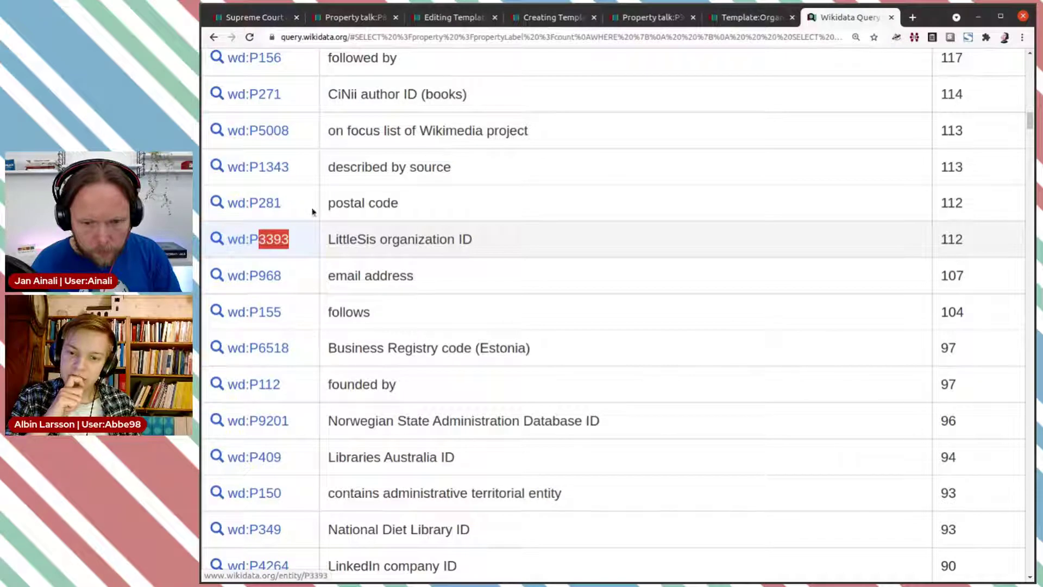
click(547, 18)
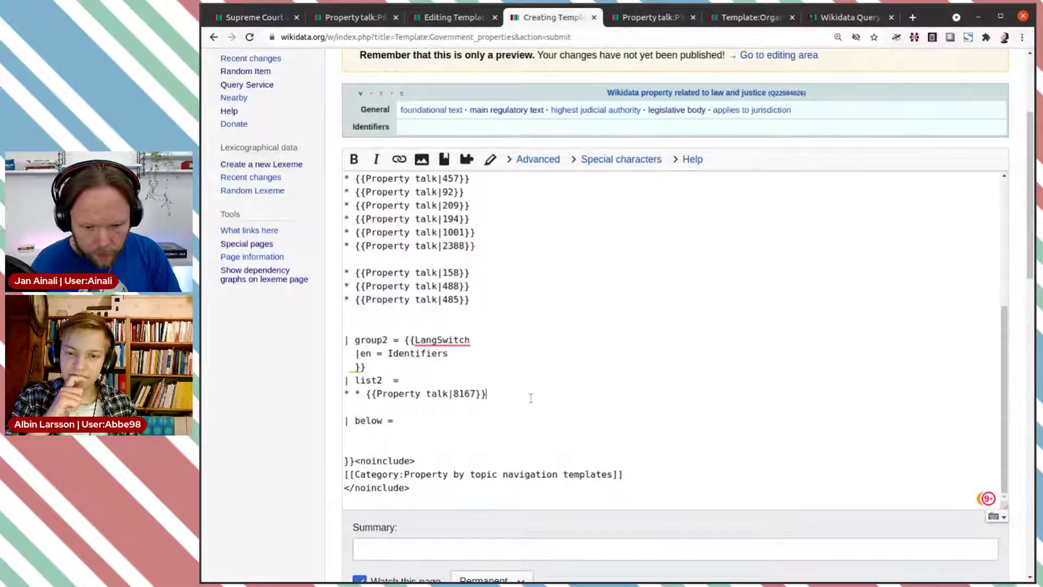
key(Return)
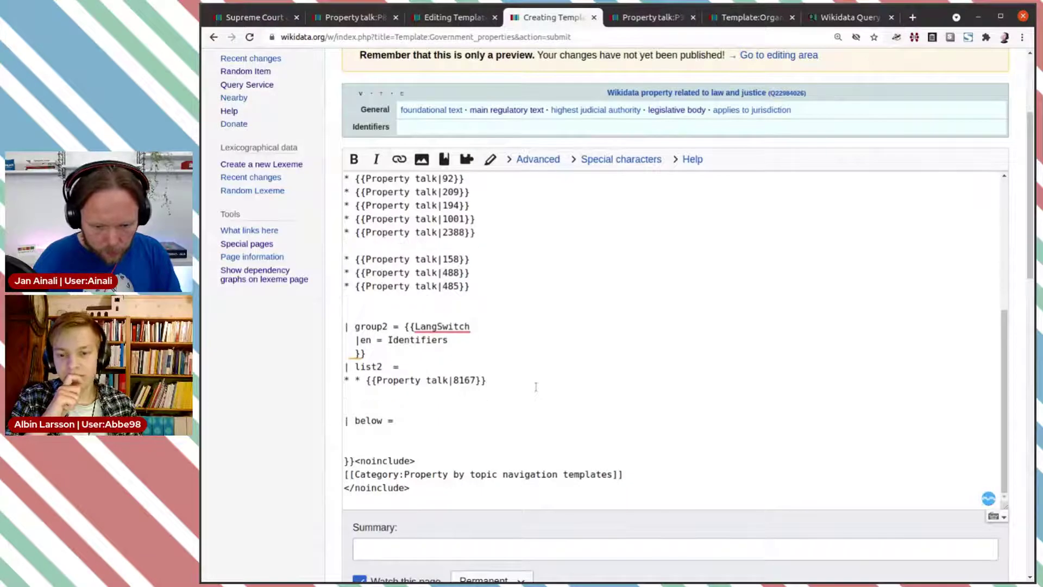
key(Delete)
key(Delete)
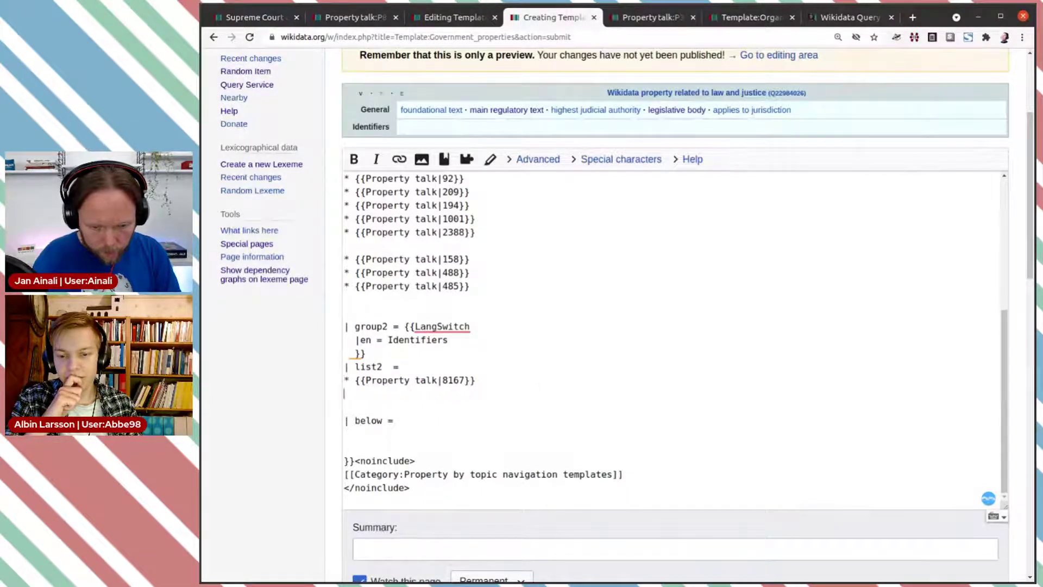
key(ctrl+v)
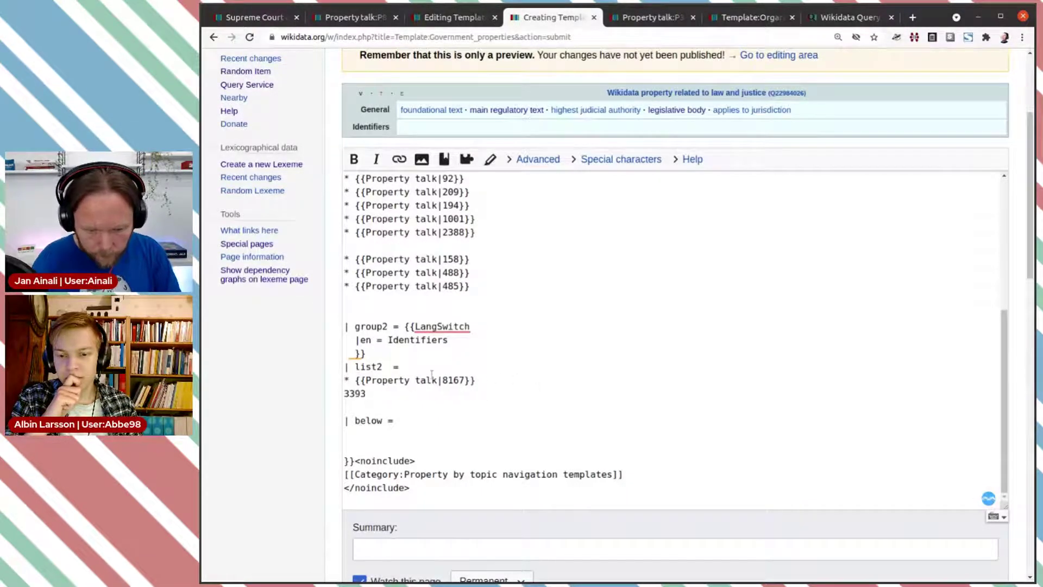
Complete the LittleSis entry in list2 as {{Property talk|3393}}, reusing the bulleted prefix from the 8167 entry
drag(443, 380, 345, 379)
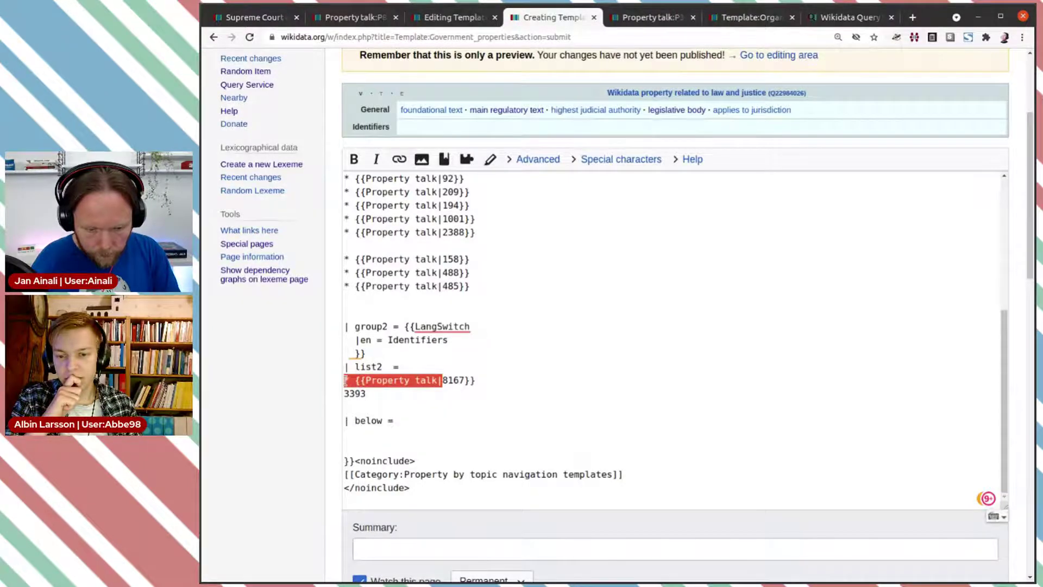
key(ctrl+c)
click(344, 393)
key(ctrl+v)
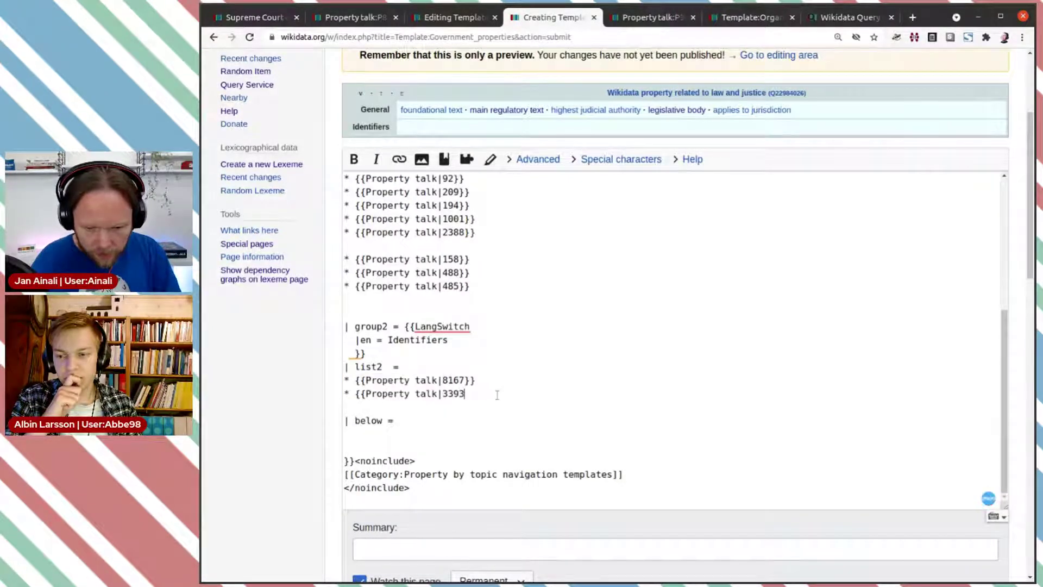
text(}})
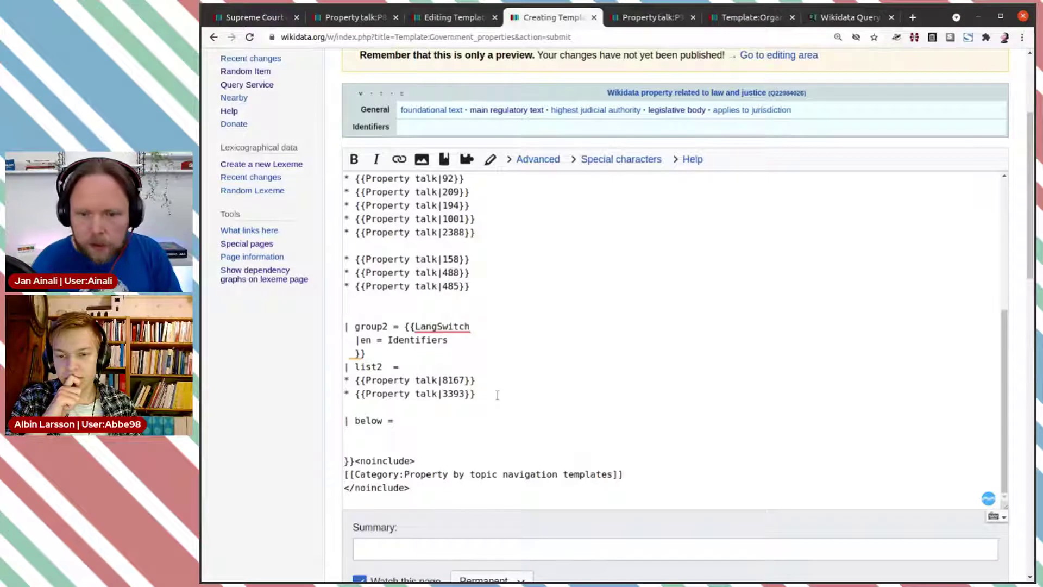
Copy the number 9201 (Norwegian State Administration Database ID) from the query results onto a new line below the 3393 entry in list2
click(831, 17)
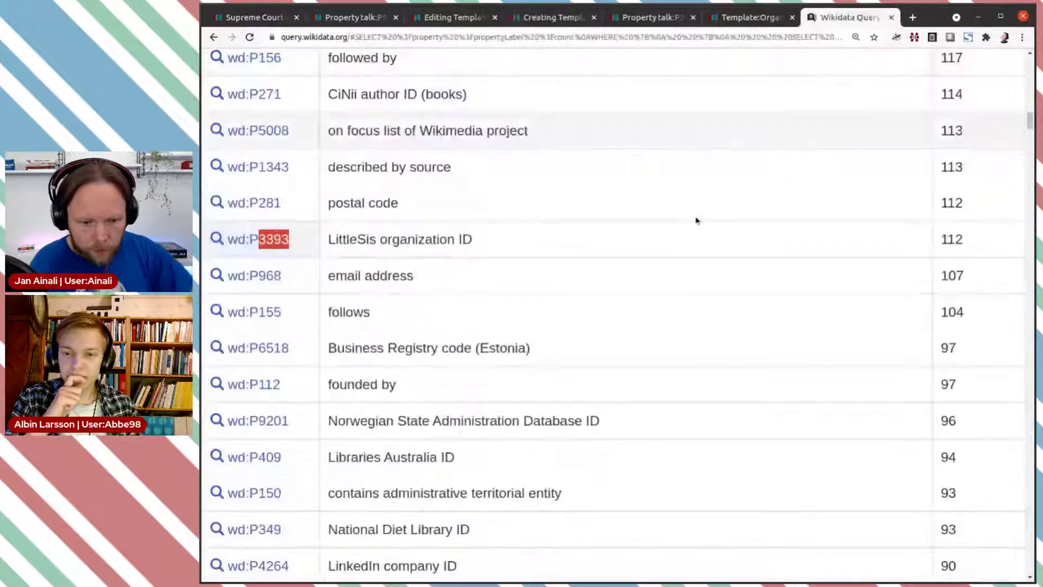
scroll(604, 213, down, 3)
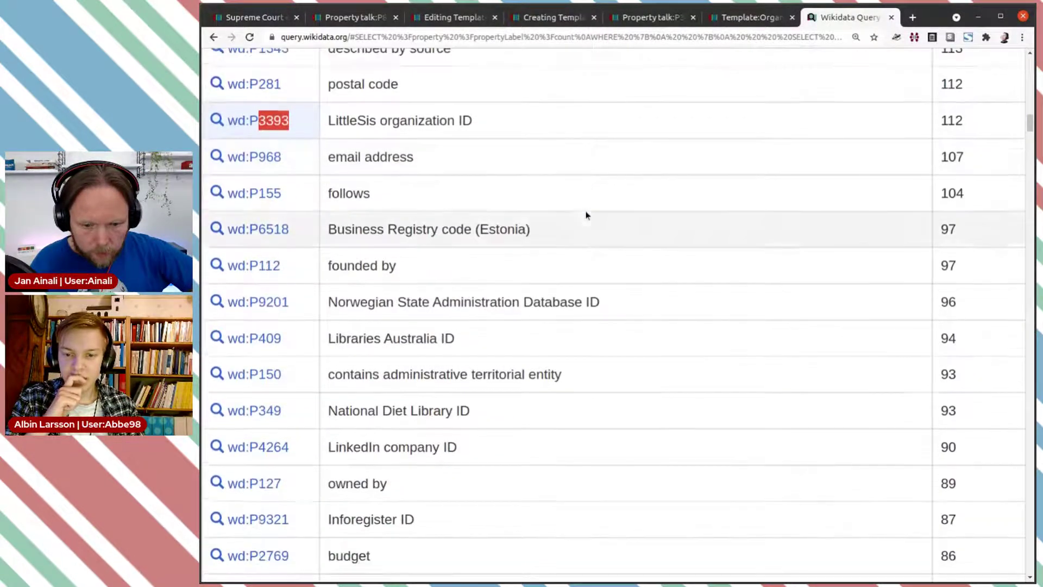
scroll(585, 216, down, 1)
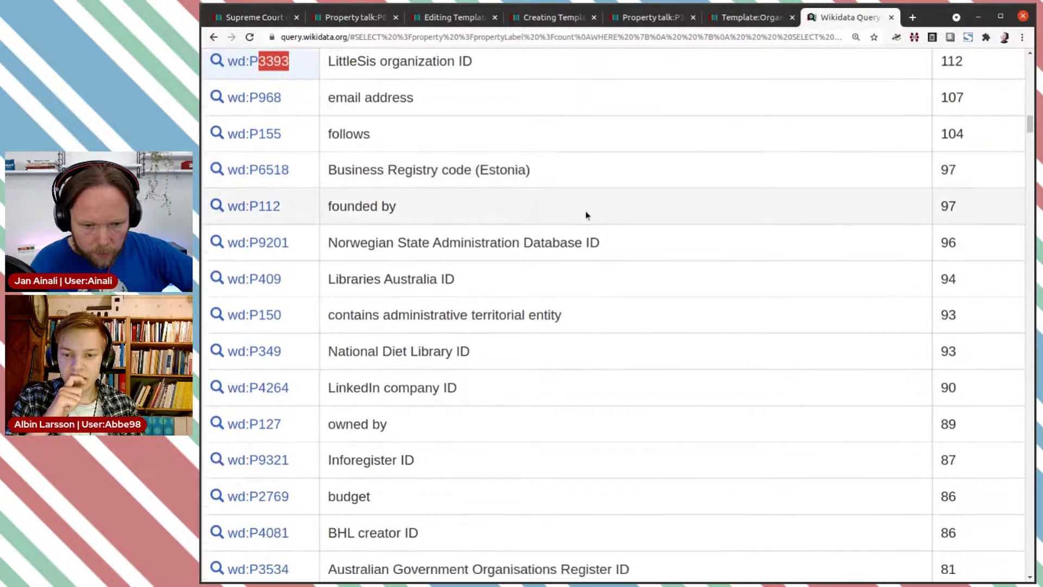
drag(601, 244, 366, 236)
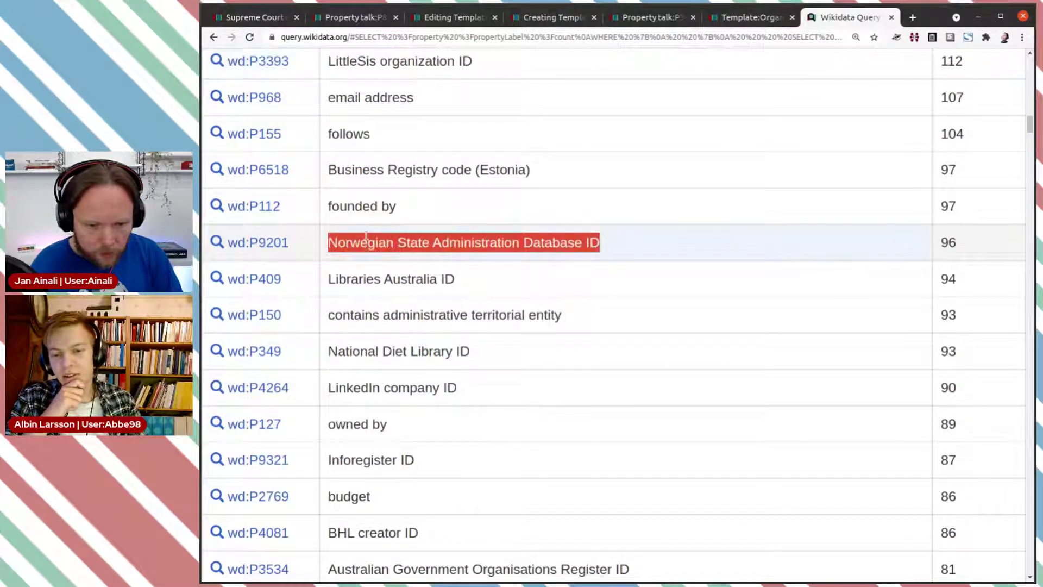
drag(290, 243, 259, 244)
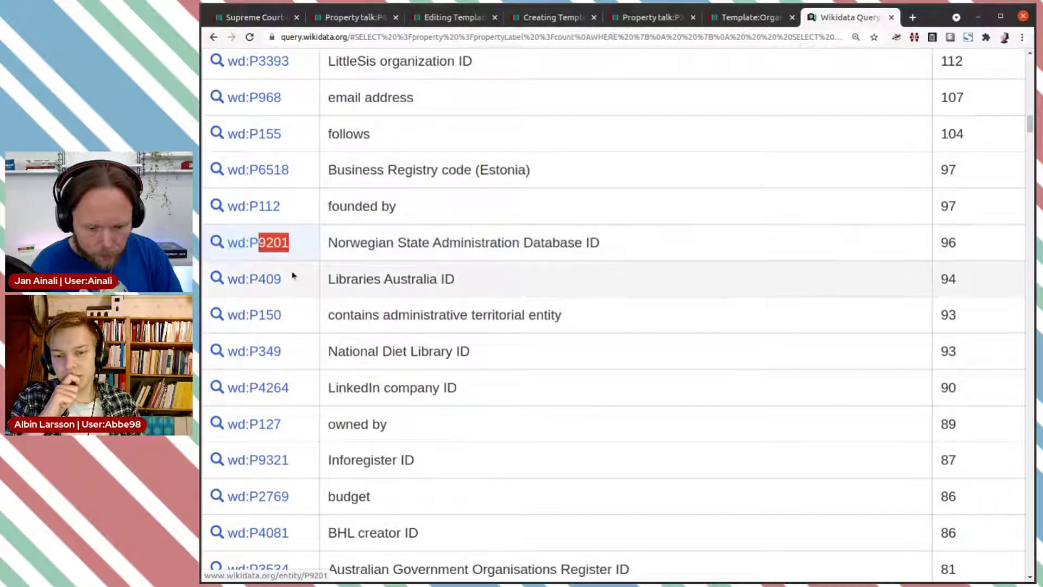
click(551, 22)
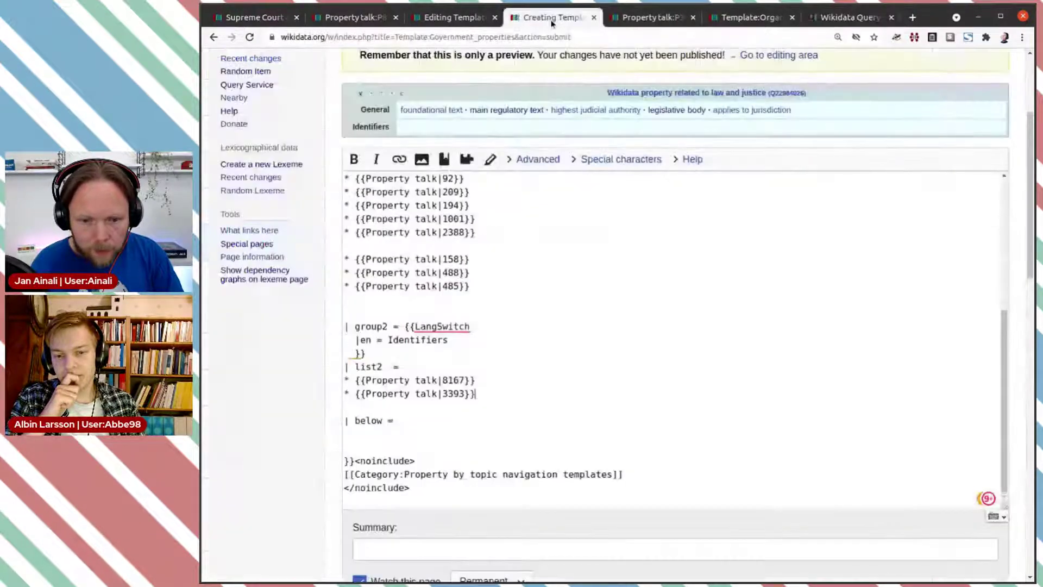
key(Return)
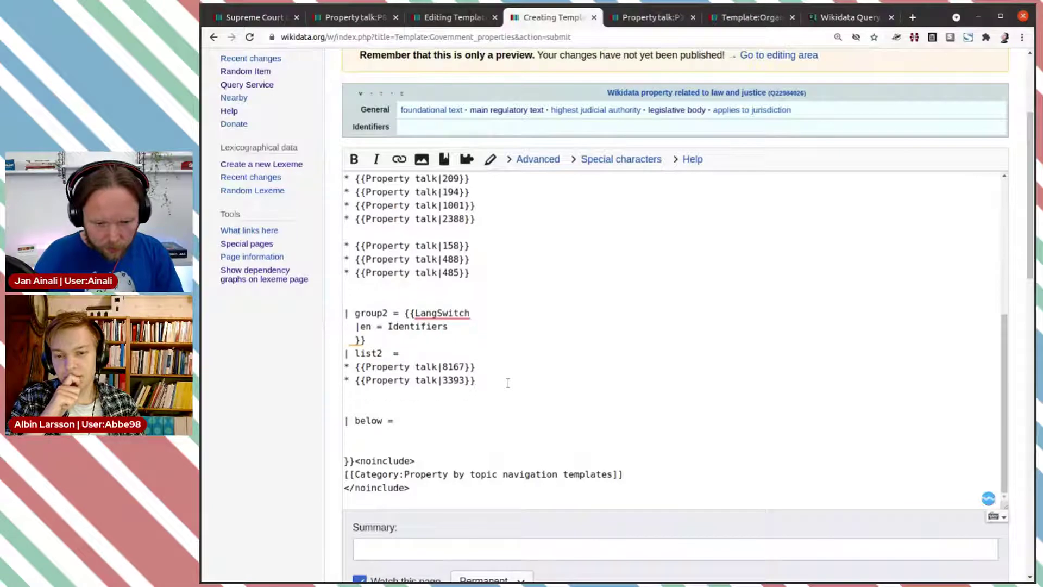
text(* )
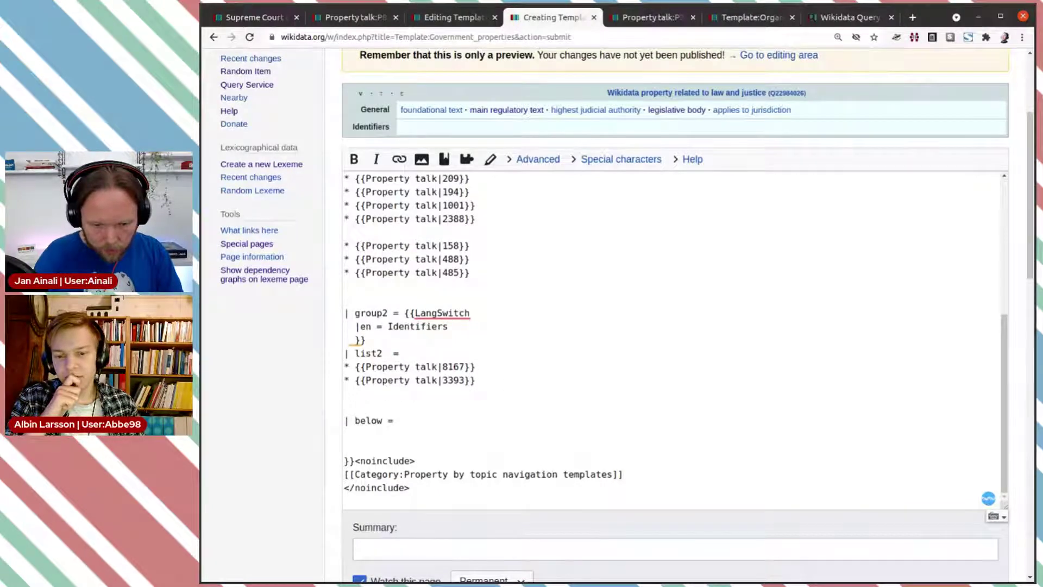
text(9201)
Complete the Norwegian State Administration Database entry in list2 as {{Property talk|9201}}, reusing the bulleted prefix from the 3393 entry
drag(442, 379, 341, 386)
key(ctrl+c)
click(343, 392)
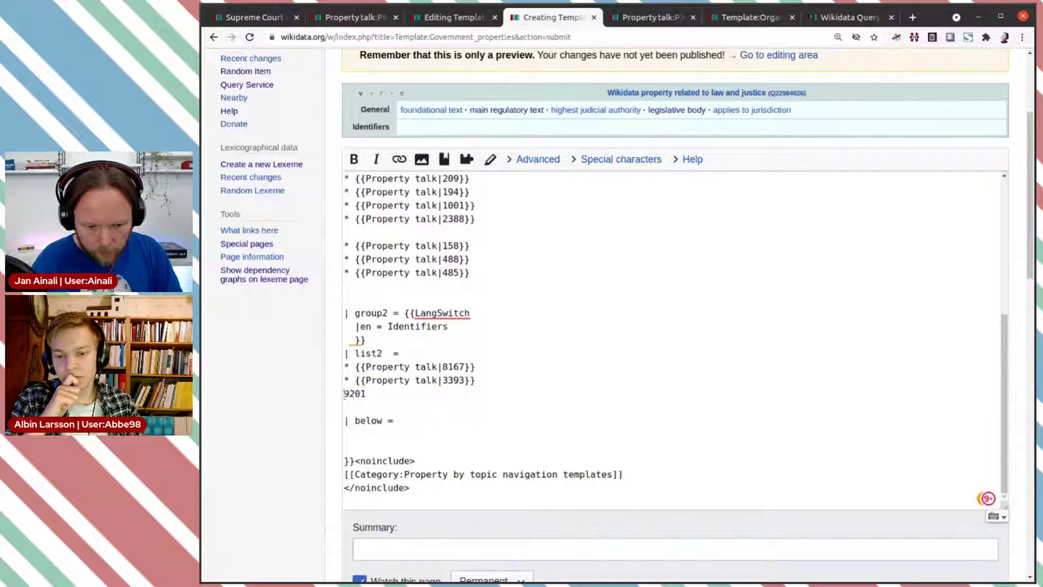
key(ctrl+v)
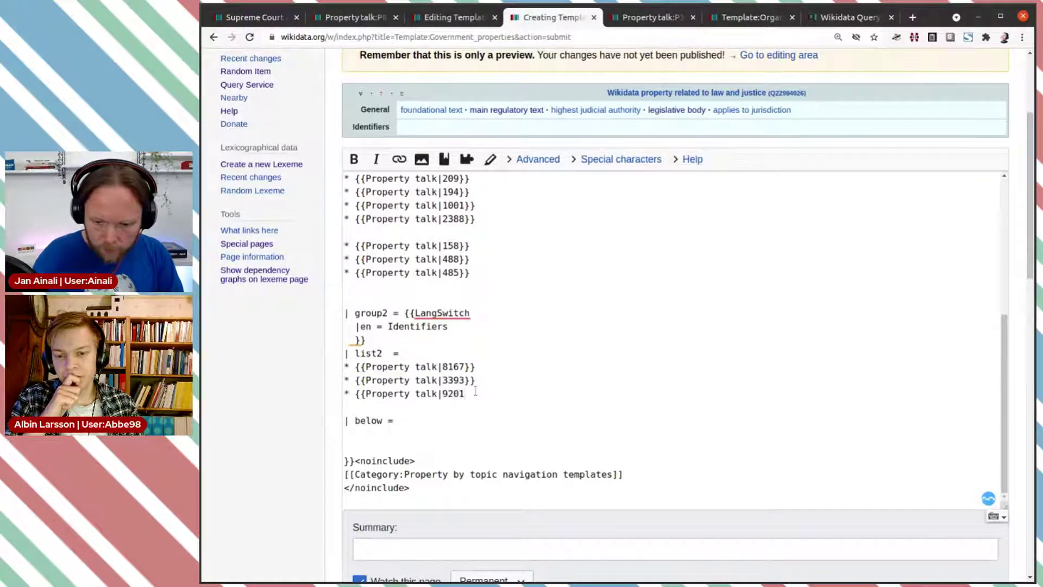
text(}})
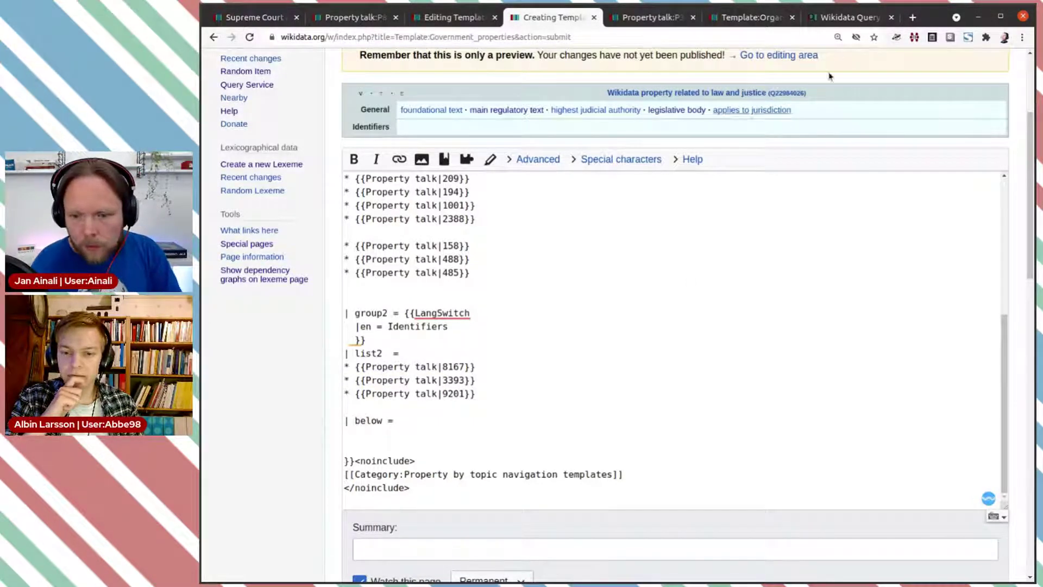
Examine the query results below Norwegian State Administration Database ID and compare them with the properties listed in Template:Organisation properties
click(831, 18)
scroll(610, 234, down, 1)
scroll(610, 234, down, 1)
scroll(532, 177, down, 1)
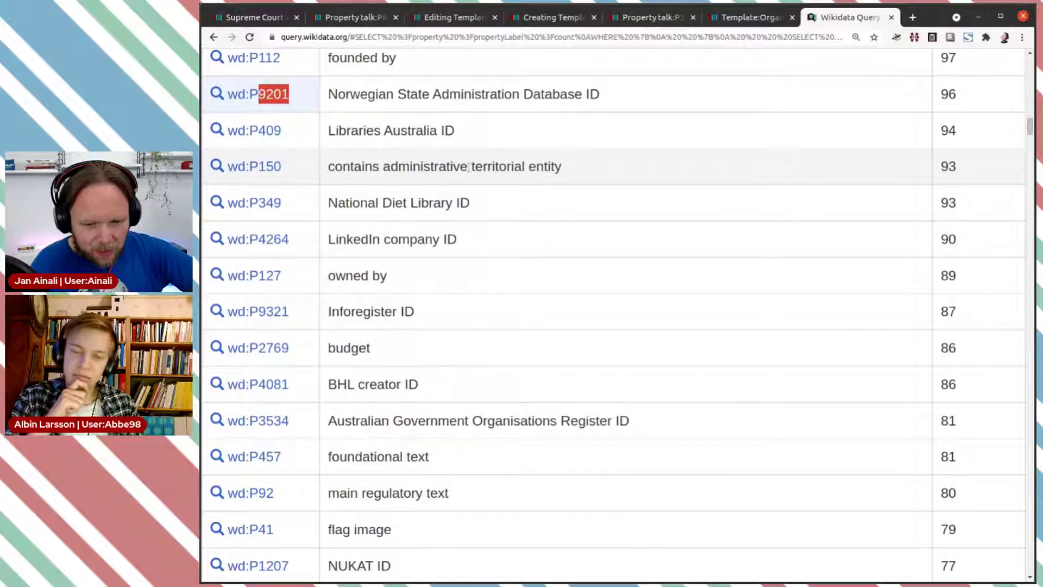
scroll(486, 180, down, 2)
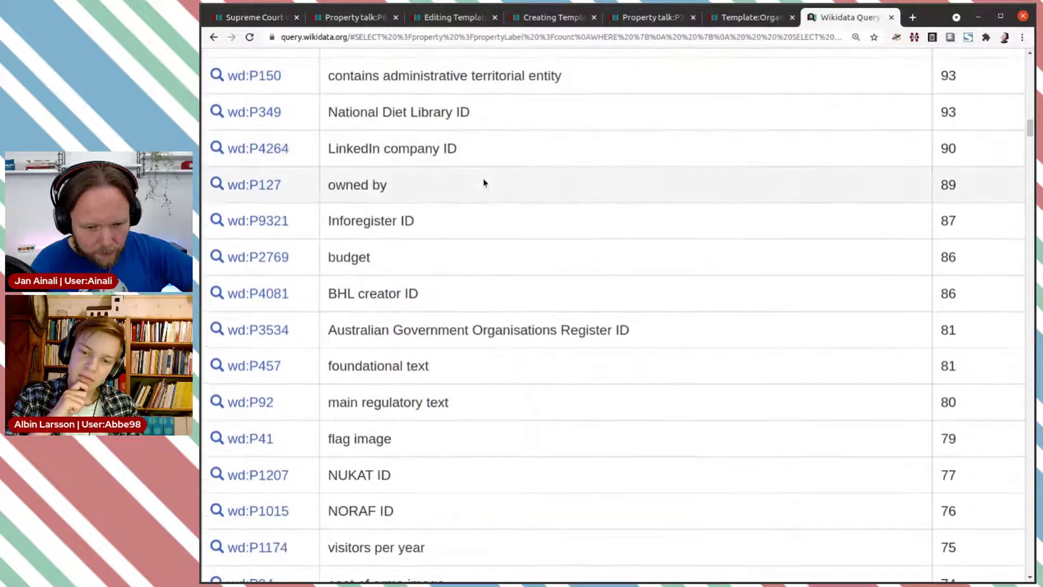
scroll(483, 182, down, 1)
scroll(454, 189, down, 1)
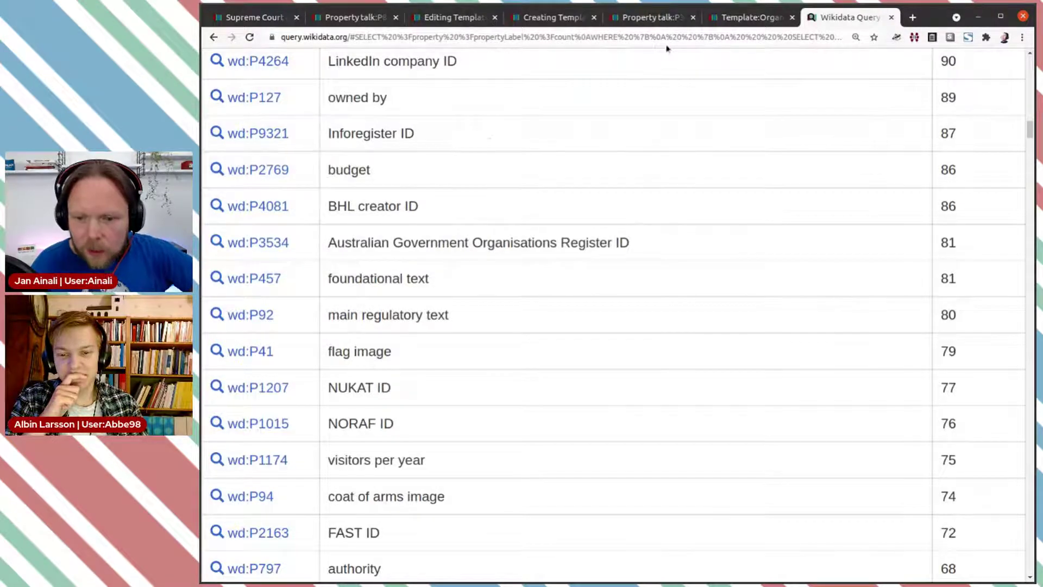
click(729, 21)
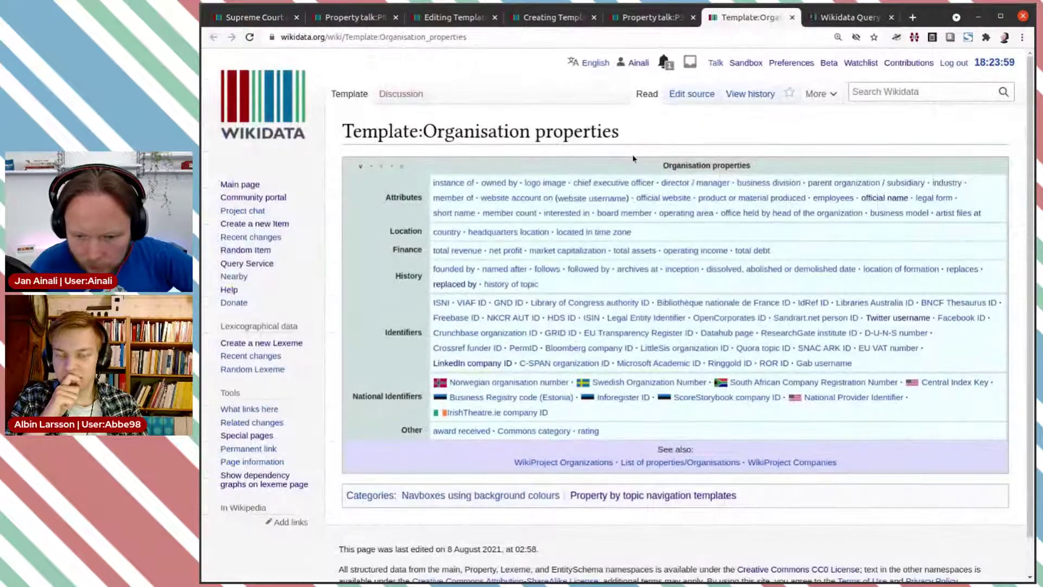
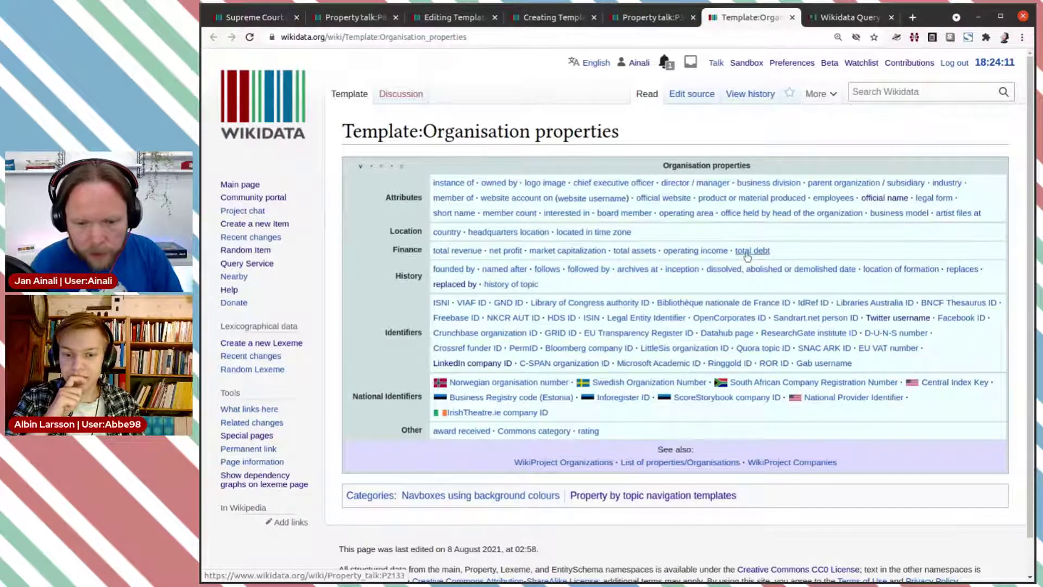
Copy the number 2769 (budget) from the query results and open the source of Template:Organisation properties for editing
click(841, 20)
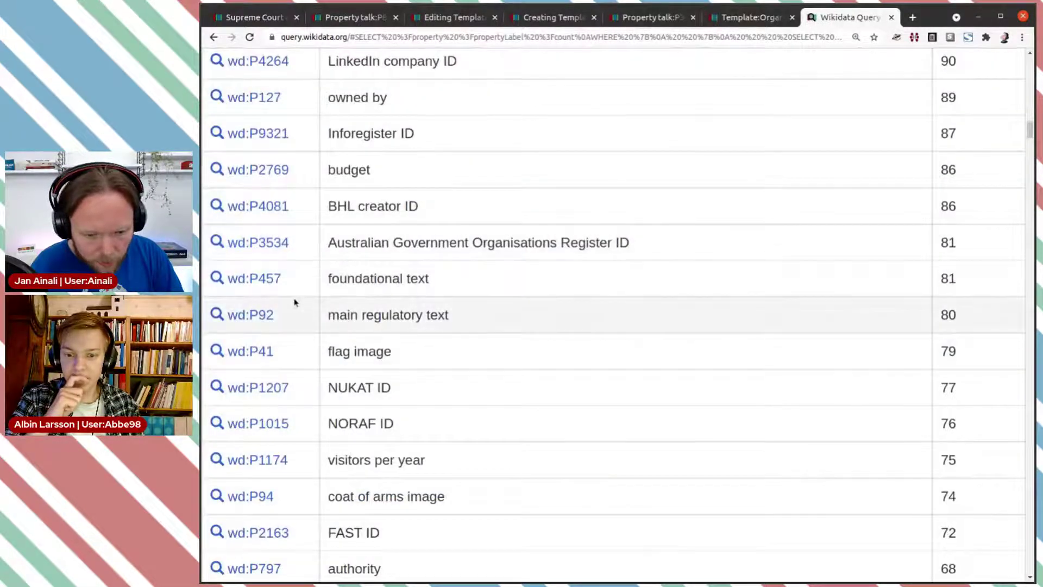
drag(289, 172, 259, 175)
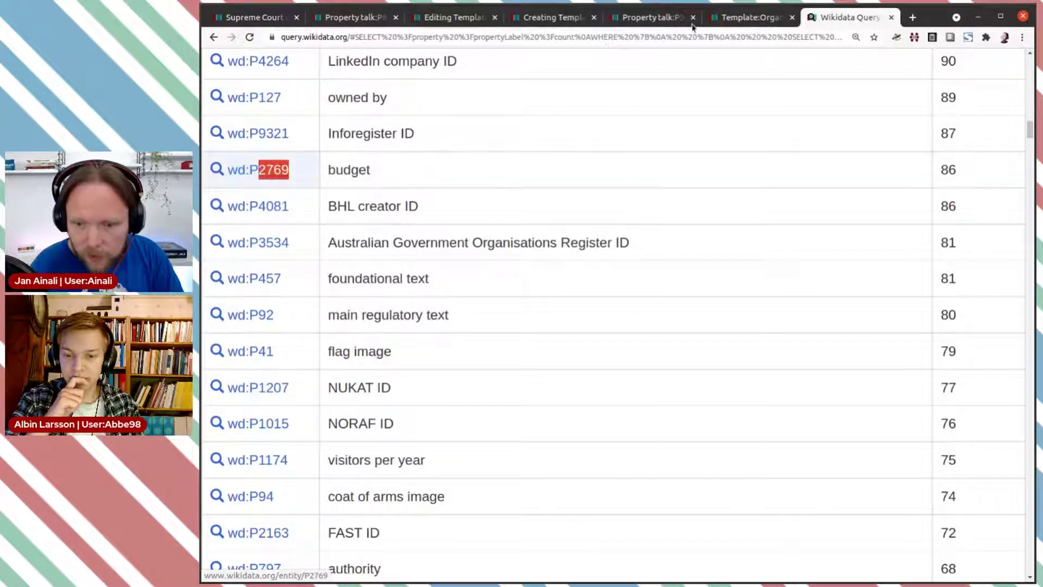
click(725, 17)
click(701, 101)
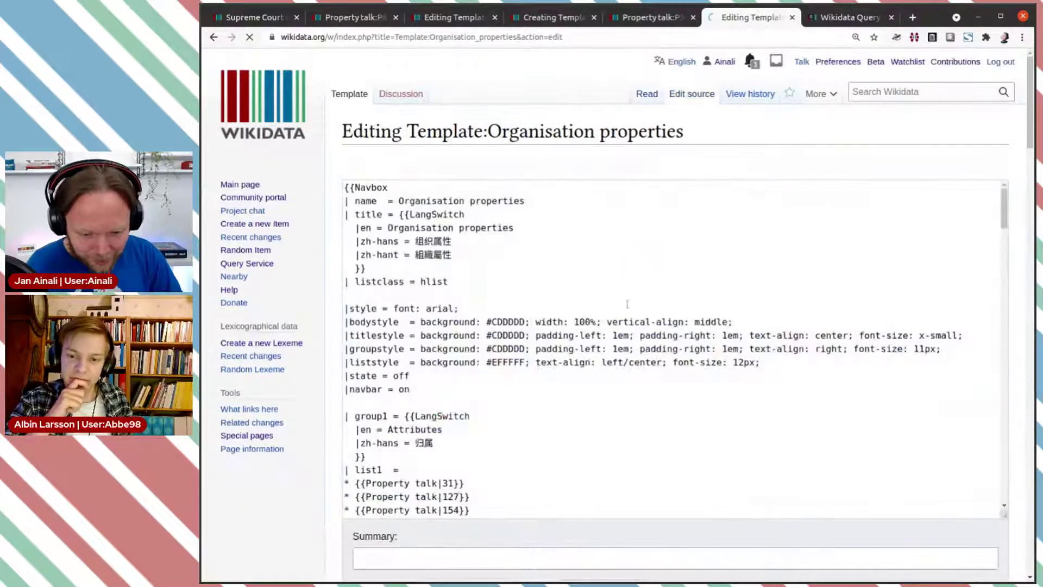
Insert 2769 on a new line below the 2133 entry in list3, the Finance group of Template:Organisation properties
scroll(628, 304, down, 5)
scroll(602, 307, up, 5)
scroll(602, 307, down, 2)
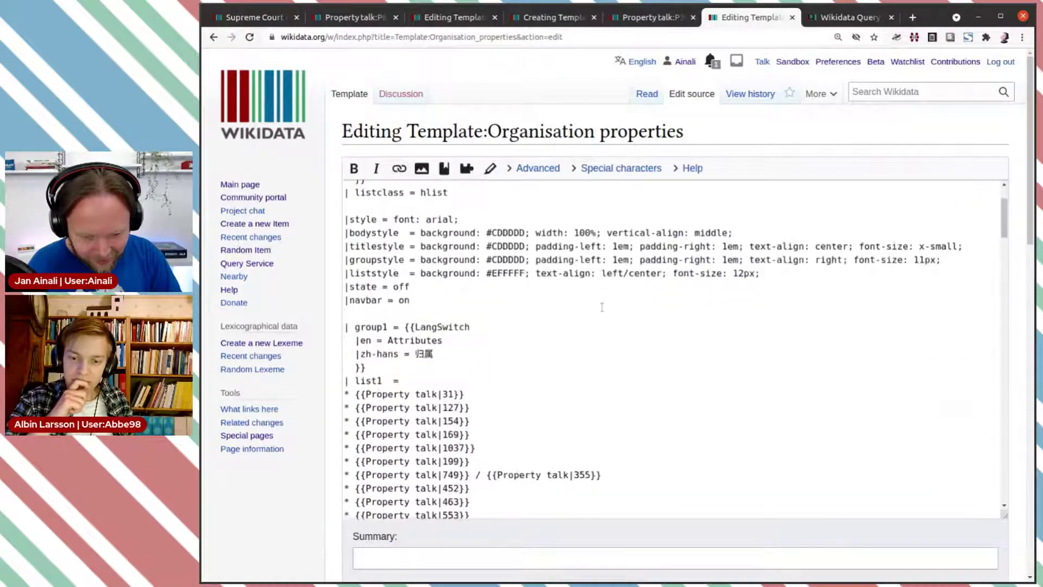
scroll(602, 307, down, 5)
scroll(602, 307, down, 10)
scroll(602, 307, down, 4)
click(513, 368)
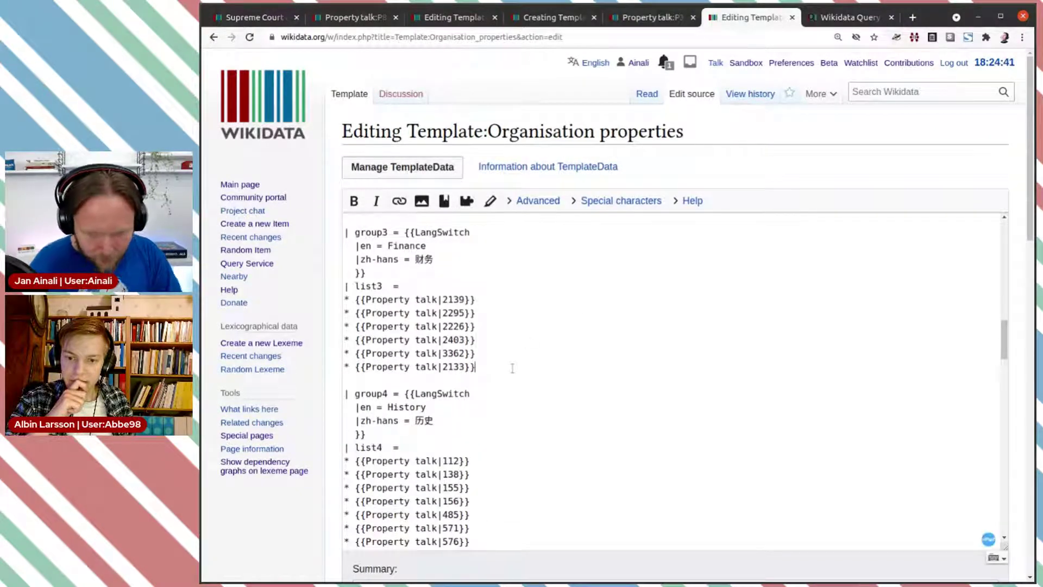
scroll(513, 369, down, 4)
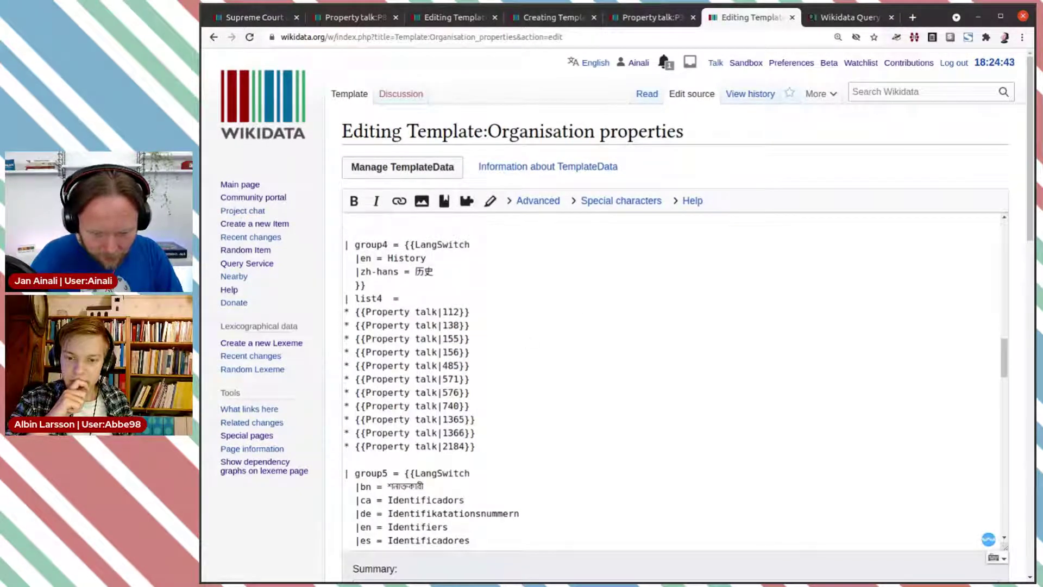
scroll(512, 369, up, 4)
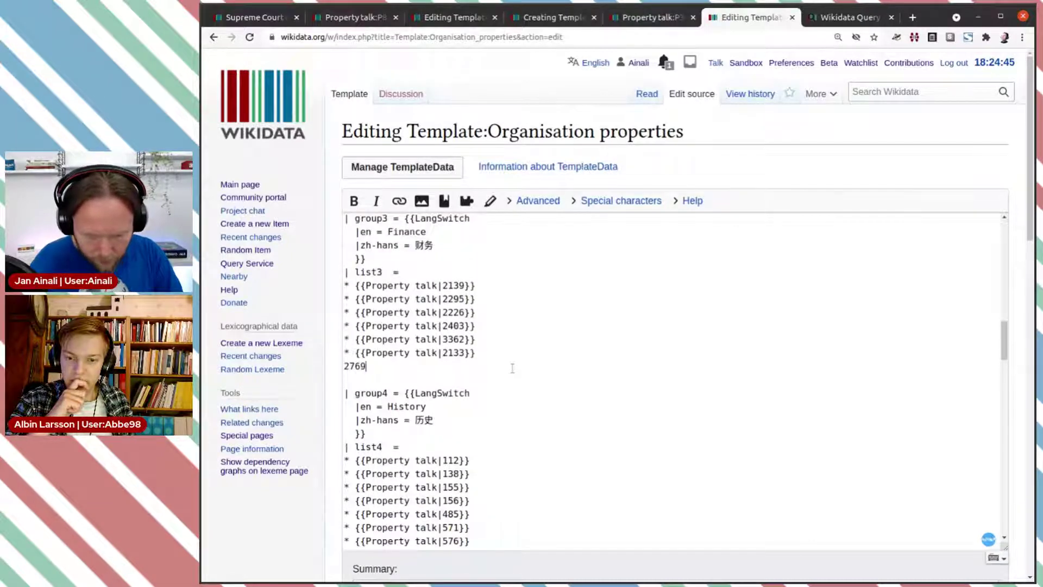
Complete the budget entry in list3 as {{Property talk|2769}}, reusing the bulleted prefix from the 2133 entry
drag(444, 353, 341, 360)
key(ctrl+c)
click(344, 367)
key(ctrl+v)
click(490, 369)
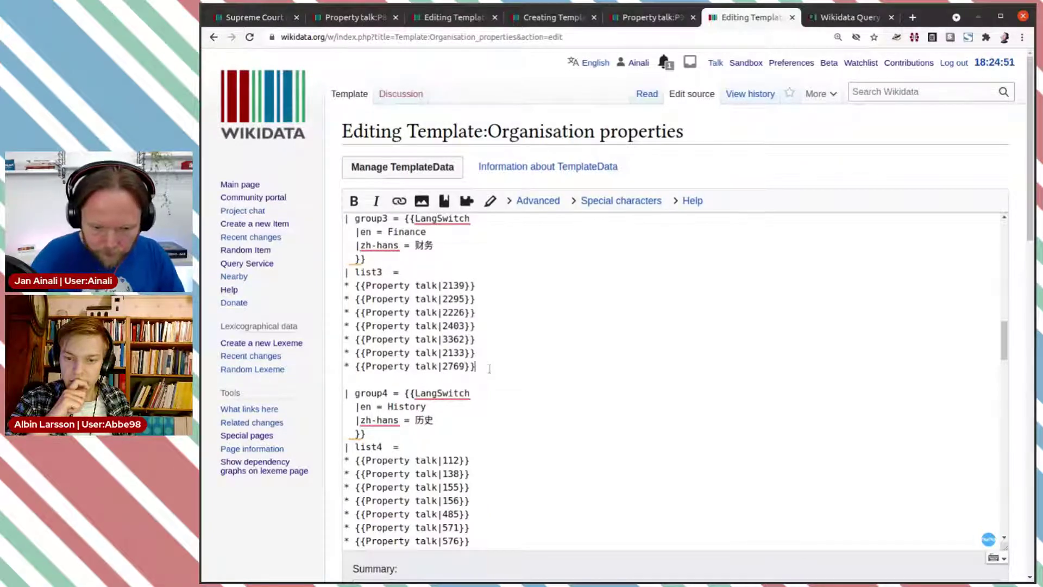
Publish the Organisation properties edit with the summary "+budget" and add the page to the watchlist
scroll(393, 383, down, 9)
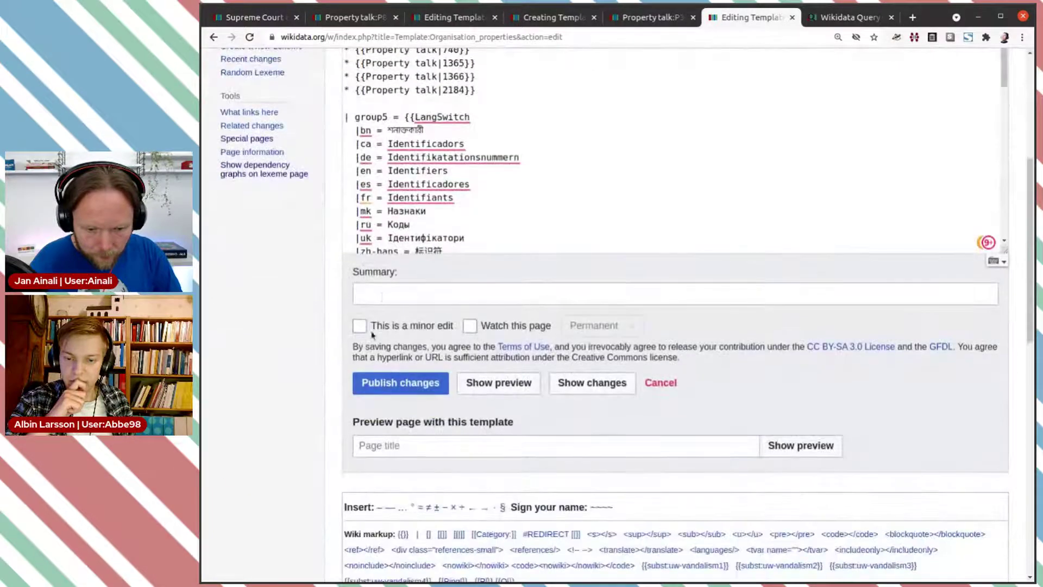
click(382, 297)
text(+b)
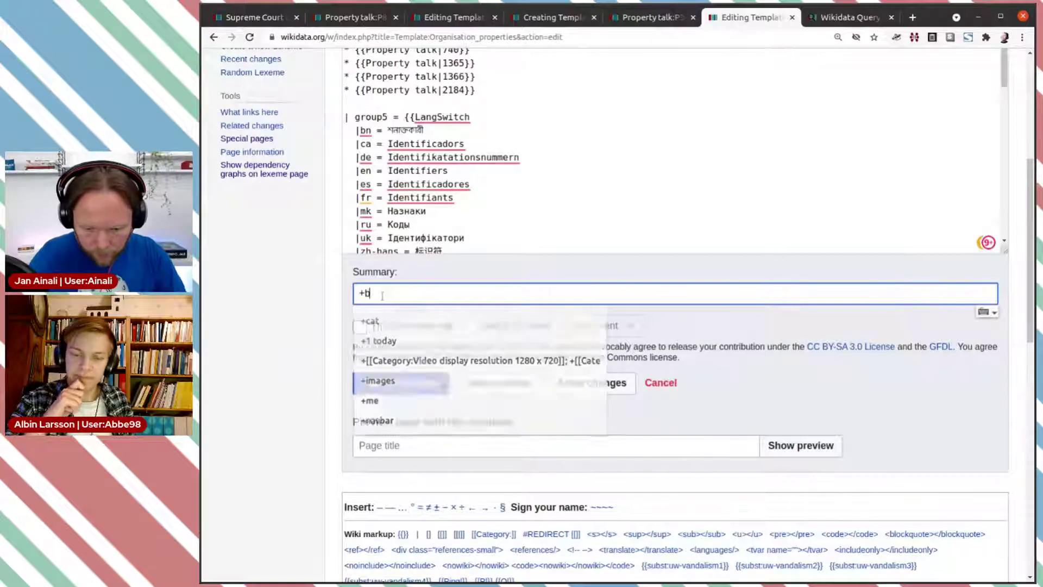
text(udget)
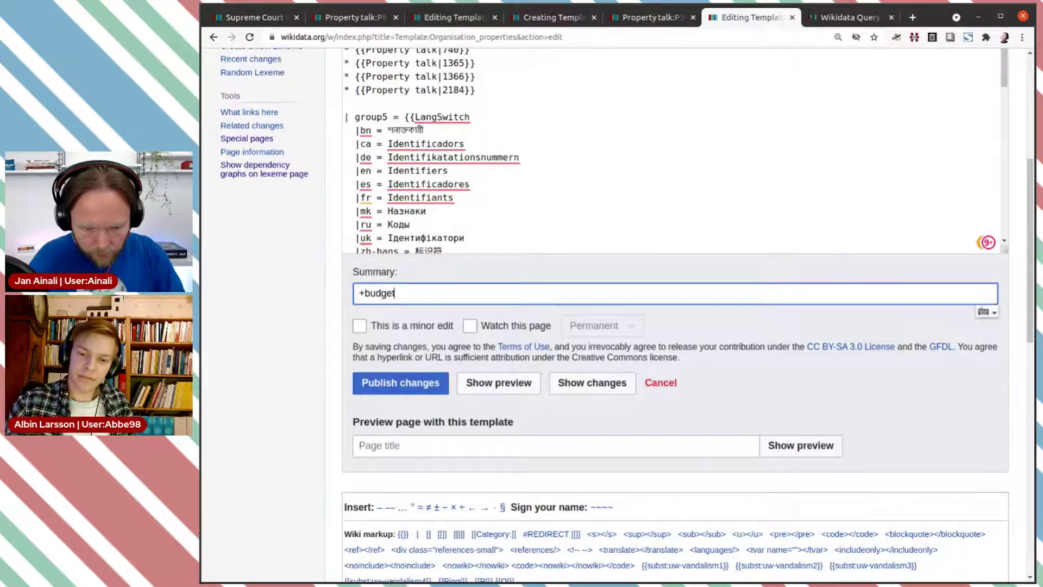
click(471, 326)
click(413, 383)
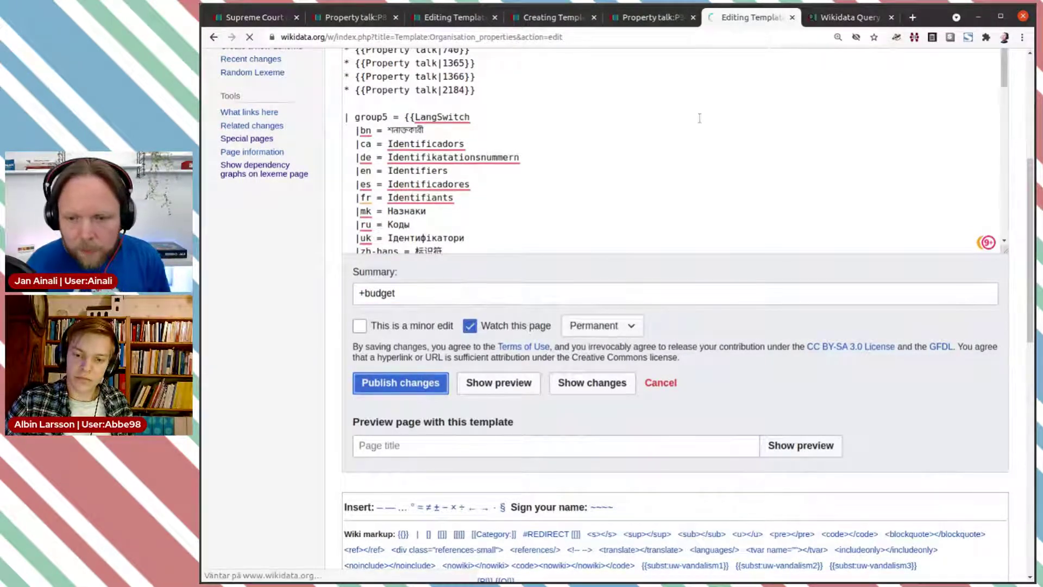
Copy the number 3534 (Australian Government Organisations Register ID) from the query results onto a new line below the 9201 entry in list2 of Template:Government properties
click(827, 24)
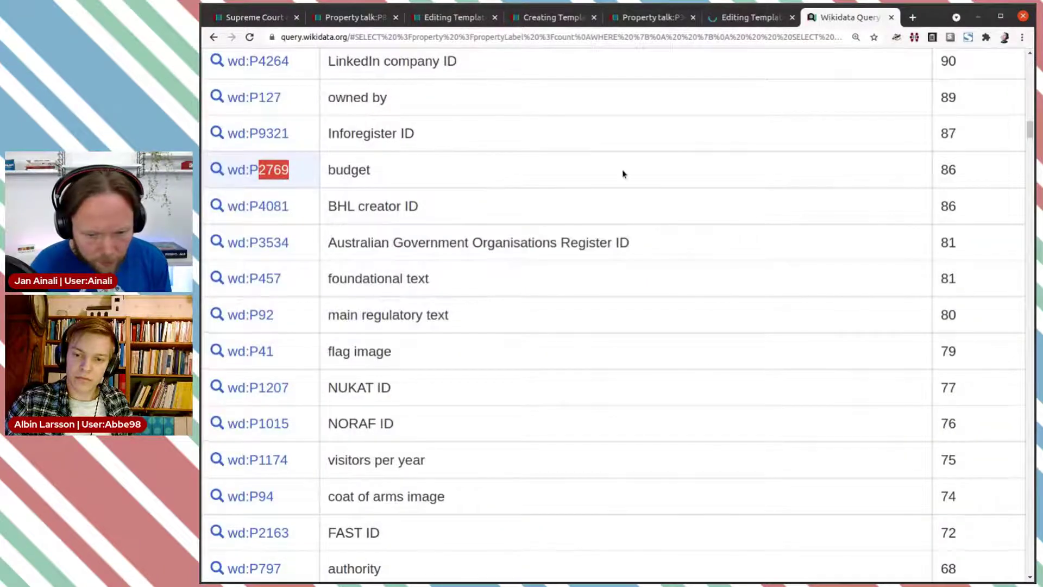
scroll(598, 179, down, 1)
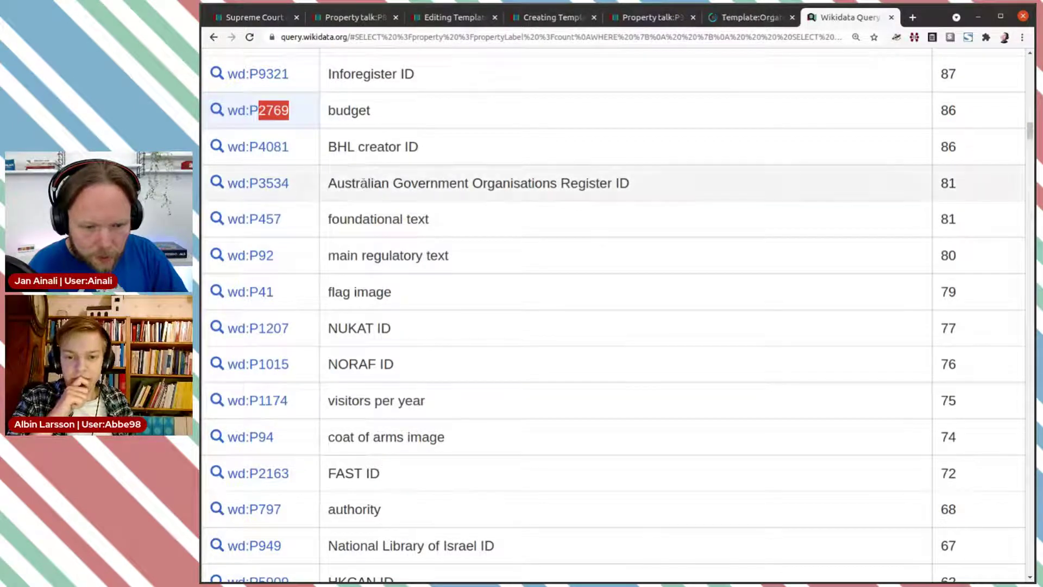
click(303, 189)
drag(291, 187, 261, 182)
key(ctrl+c)
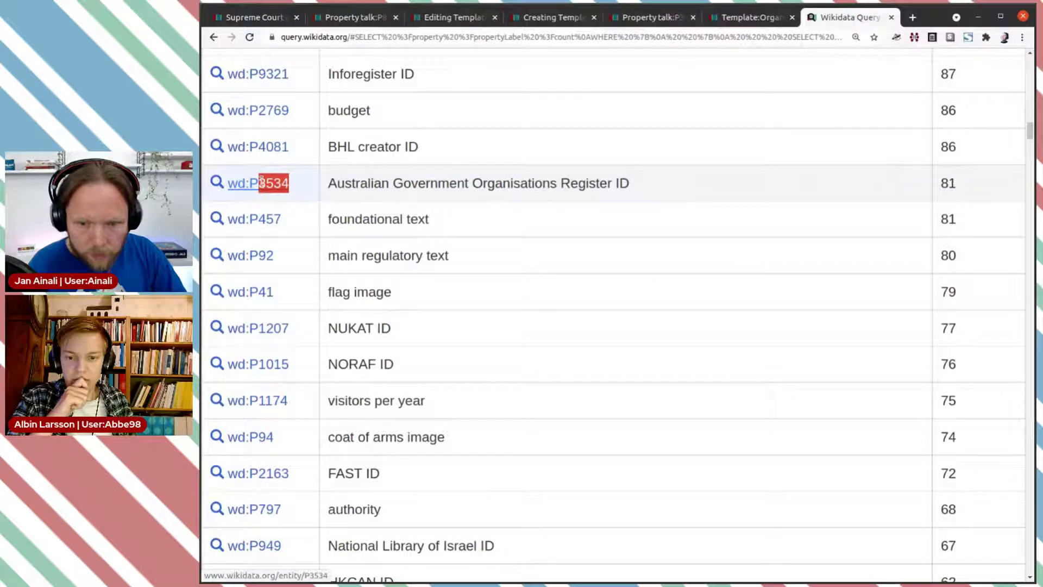
click(532, 21)
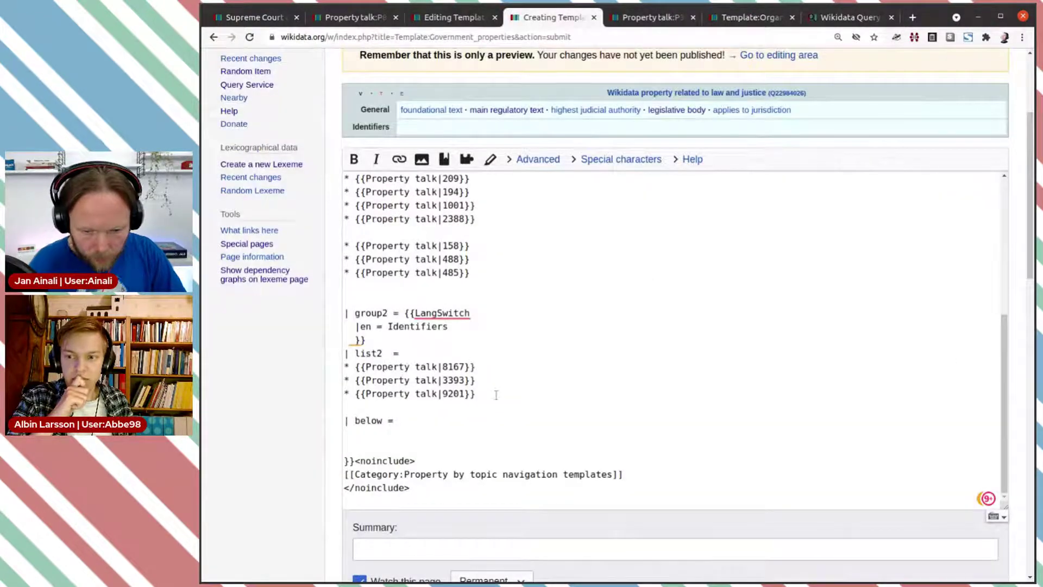
click(500, 393)
key(Return)
text(*)
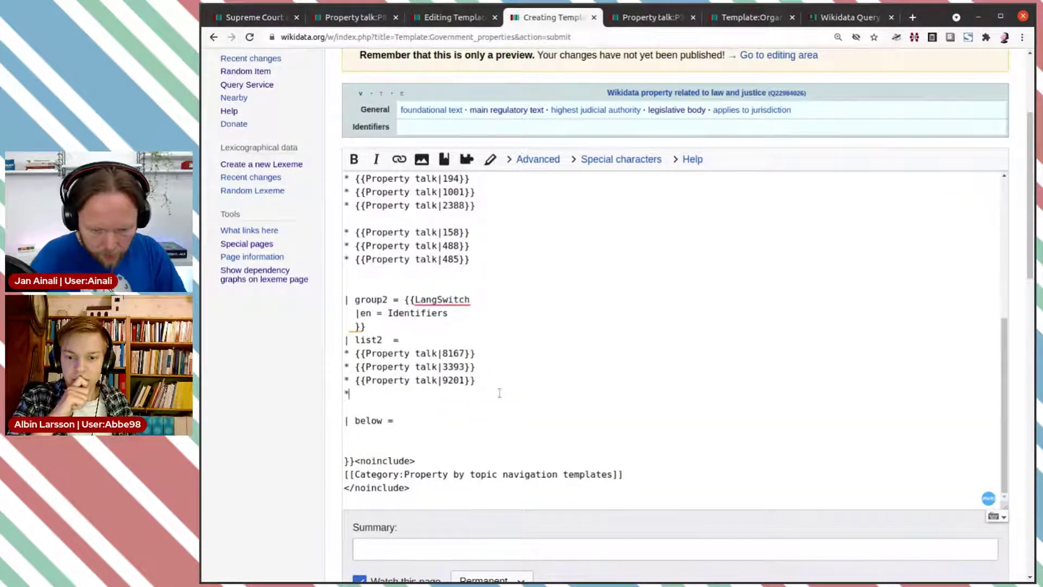
key(ctrl+v)
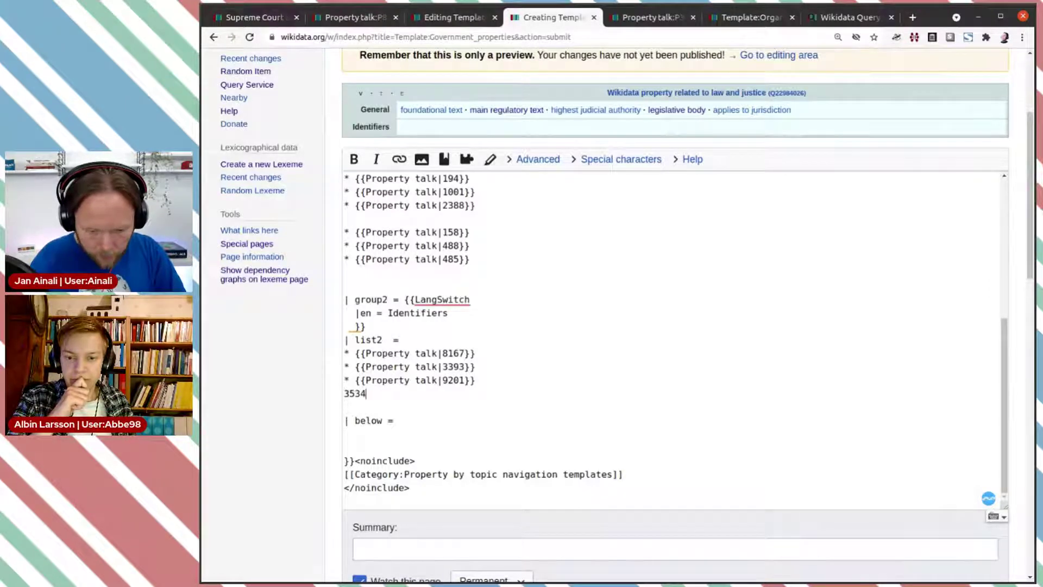
Complete the Australian Government Organisations Register entry in list2 as {{Property talk|3534}}, reusing the bulleted prefix from the 9201 entry
drag(442, 380, 344, 381)
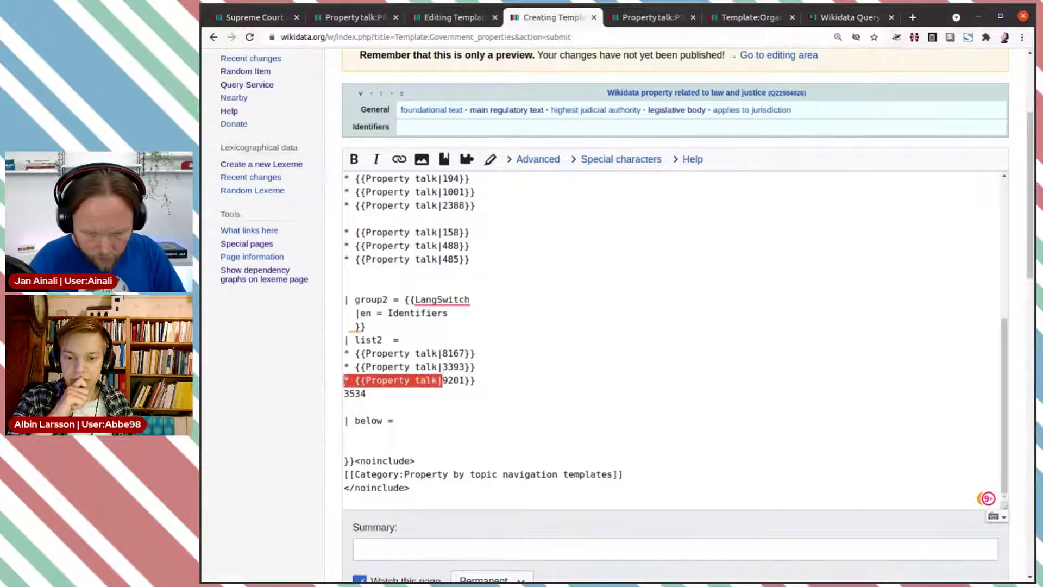
key(ctrl+c)
click(344, 394)
key(ctrl+v)
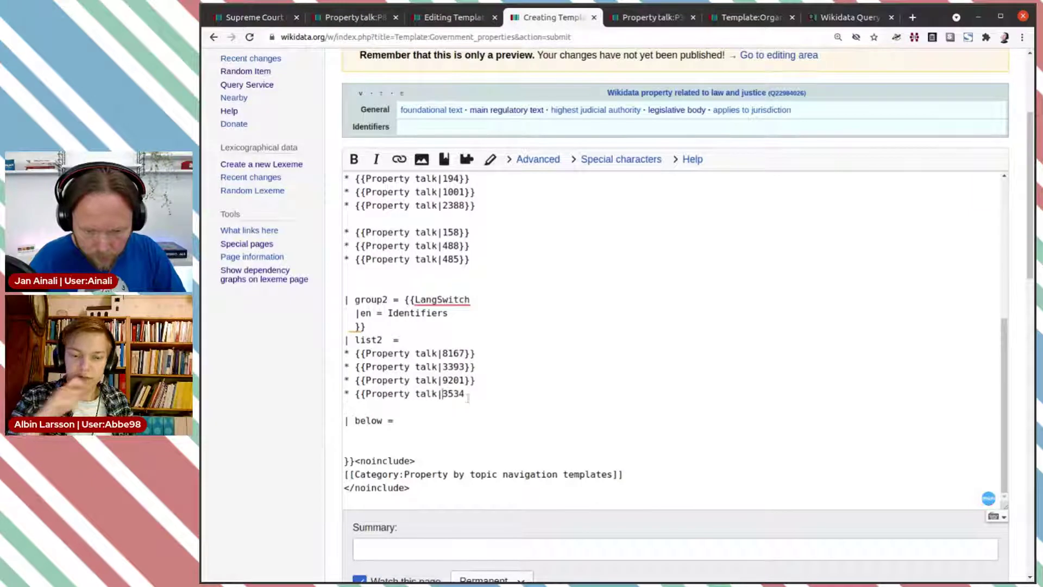
text(}})
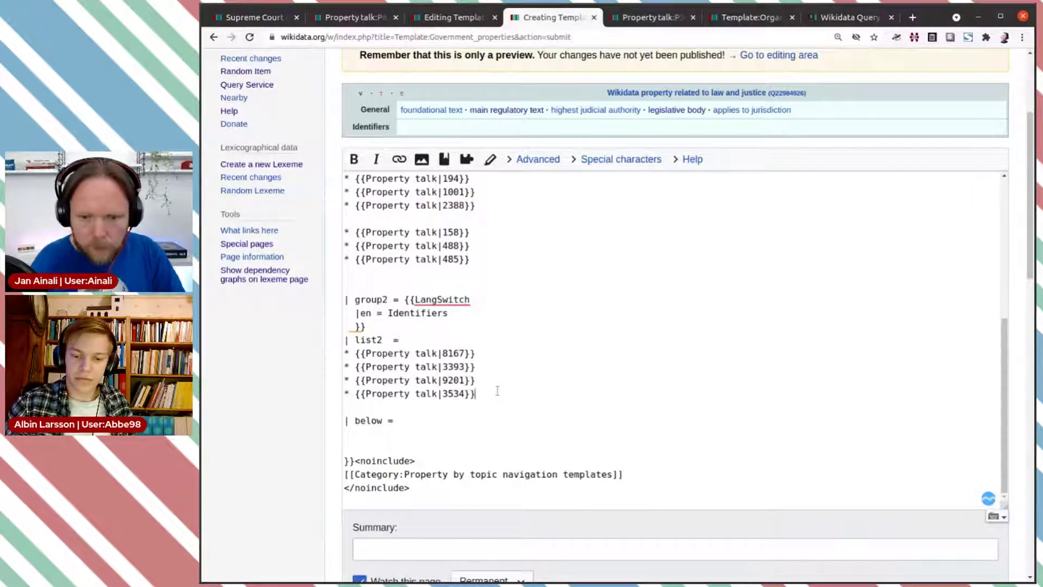
Compare the next query results with the properties in Template:Organisation properties and the source of Template:Law properties
click(837, 18)
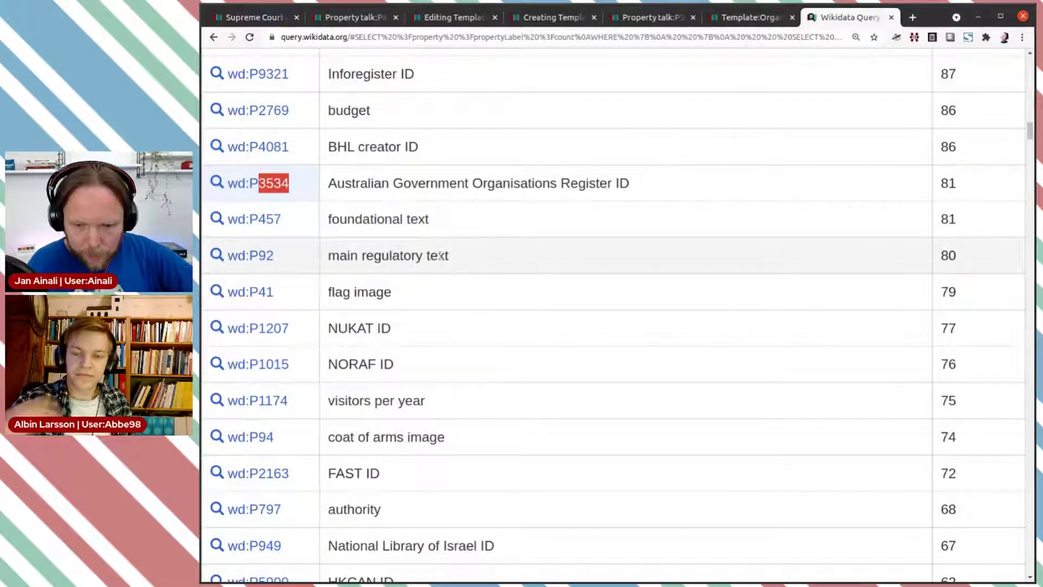
click(738, 21)
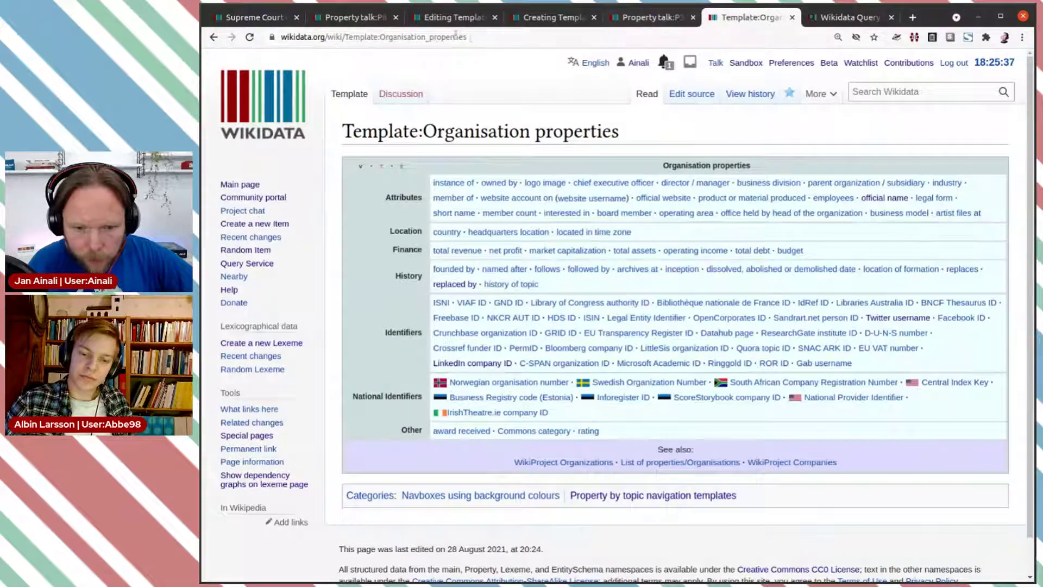
click(438, 17)
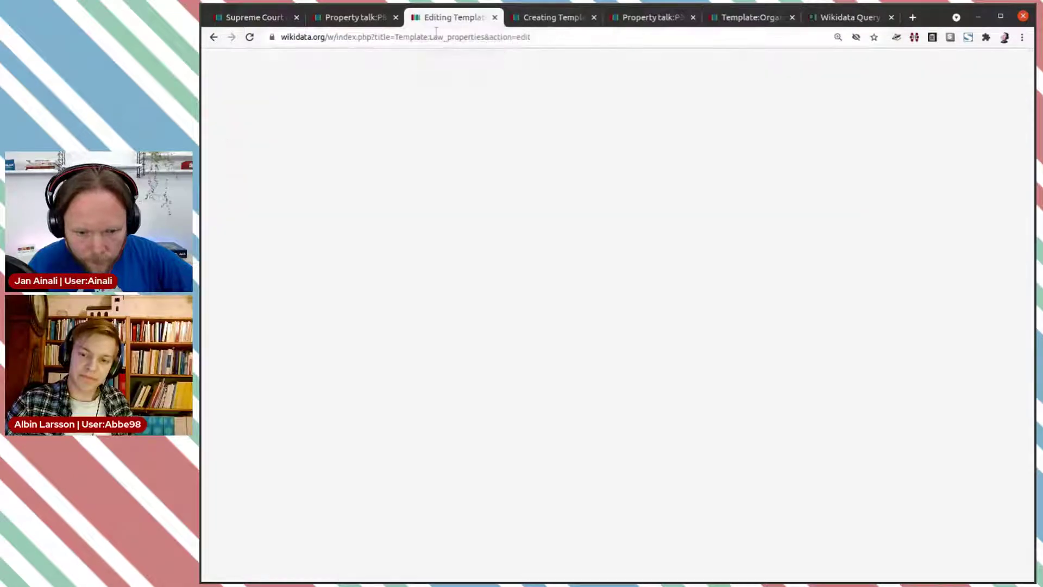
scroll(299, 255, down, 3)
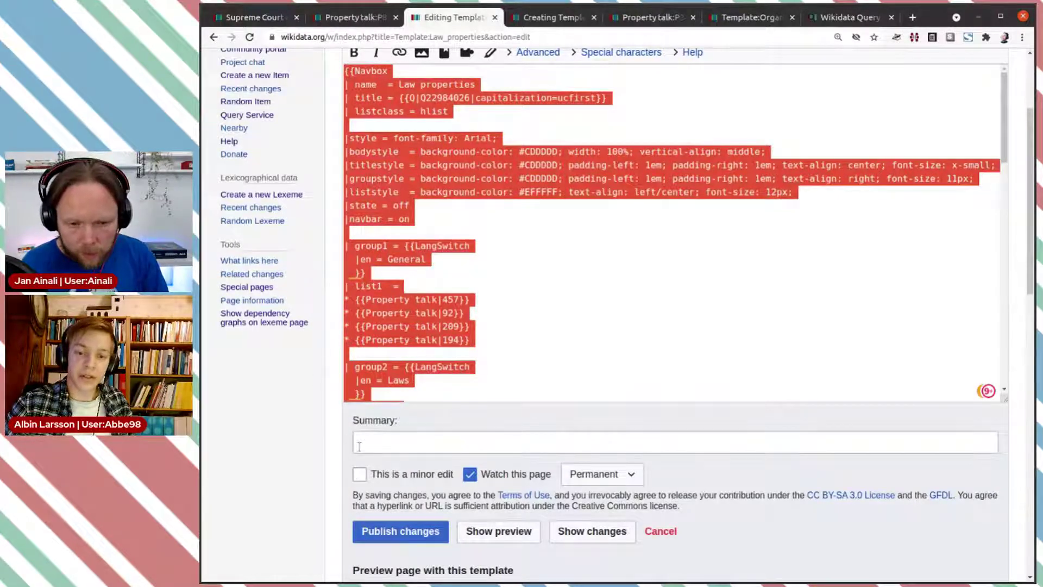
click(275, 415)
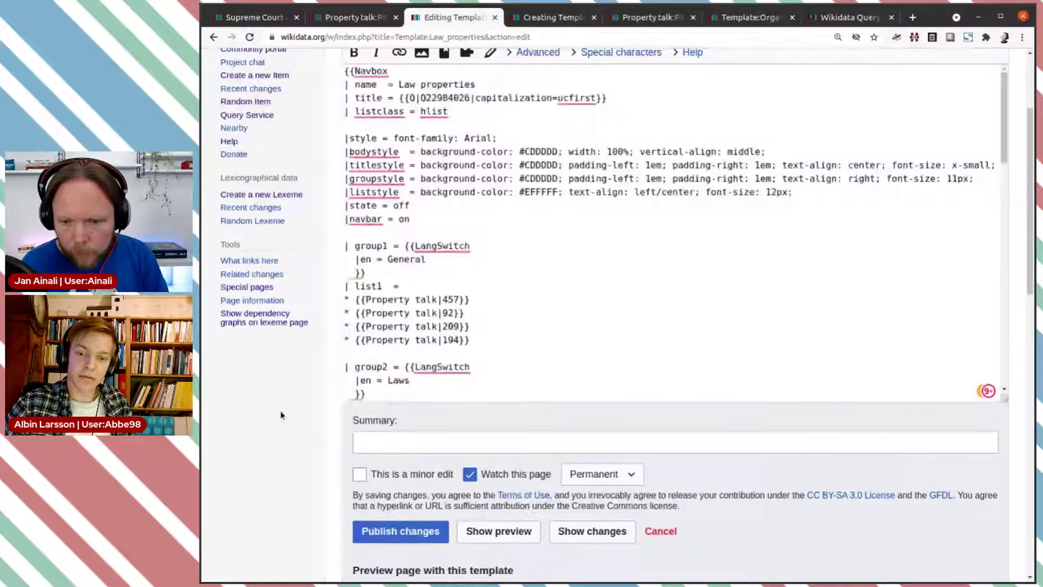
Copy P92 (main regulatory text) from the query results onto the empty line below the 2388 entry in list1 of Template:Government properties
click(817, 22)
drag(274, 256, 251, 255)
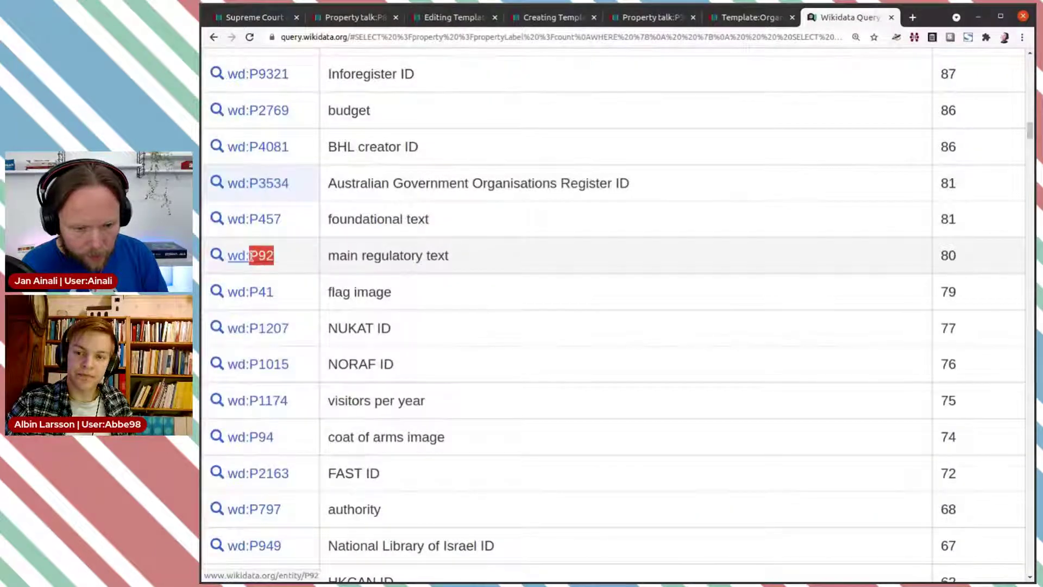
click(550, 17)
scroll(478, 336, up, 3)
scroll(489, 336, down, 2)
click(432, 280)
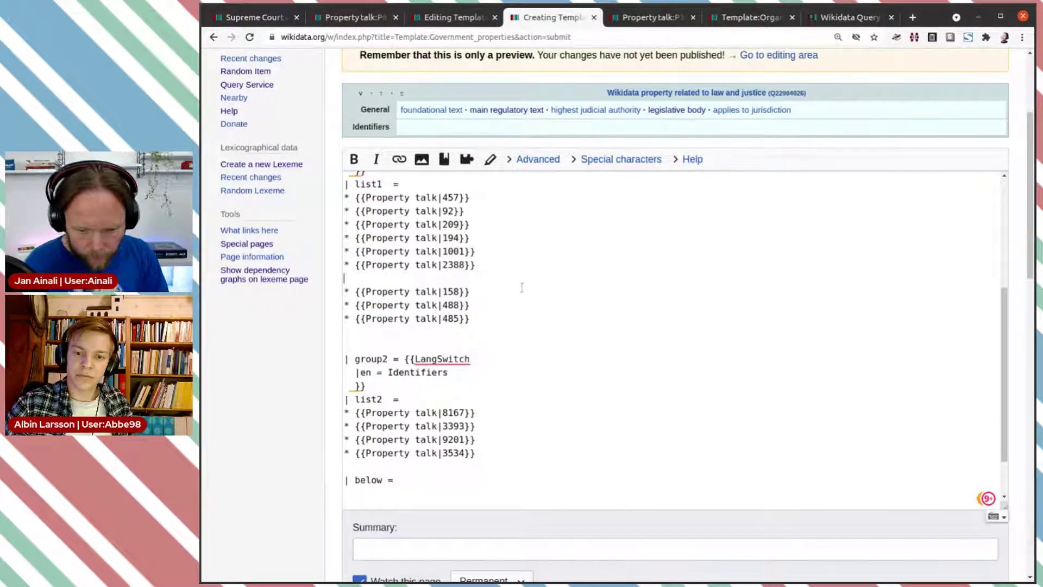
text(*)
key(BackSpace)
key(BackSpace)
text(P92)
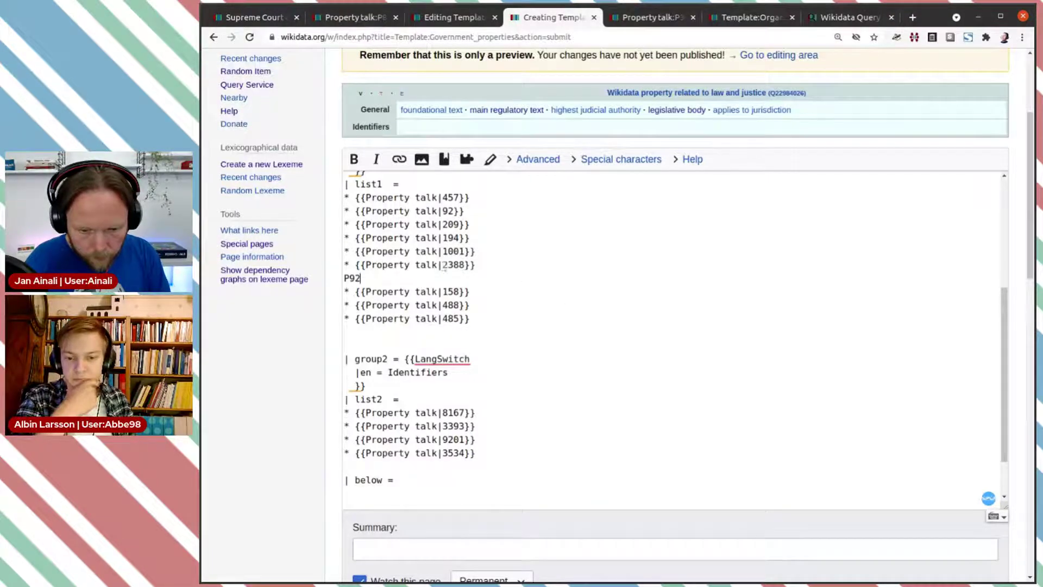
Complete the main regulatory text entry in list1 as {{Property talk|P92}}, reusing the bulleted prefix from the 2388 entry
drag(444, 265, 346, 265)
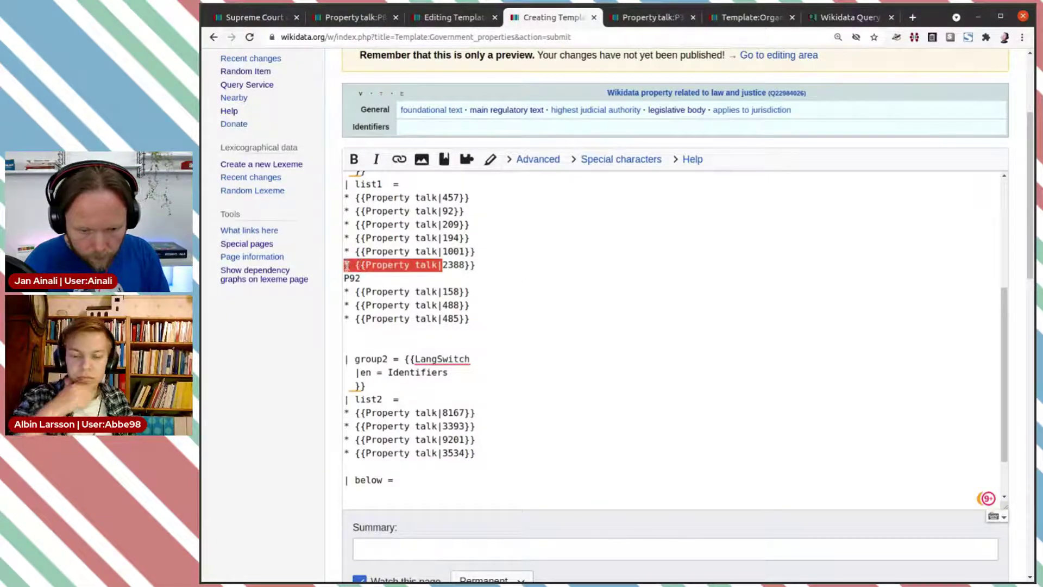
click(345, 278)
key(ctrl+v)
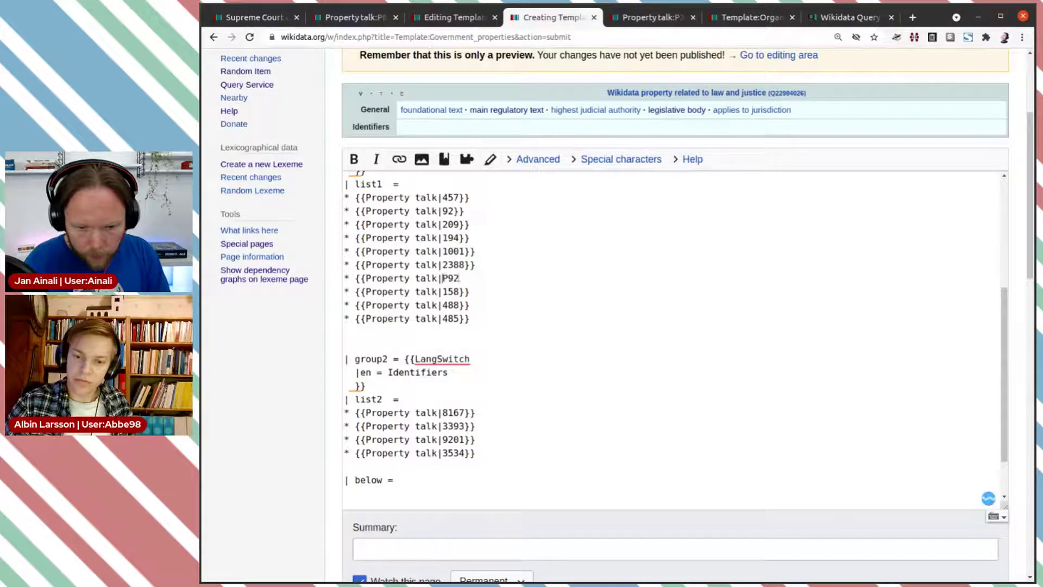
text(}})
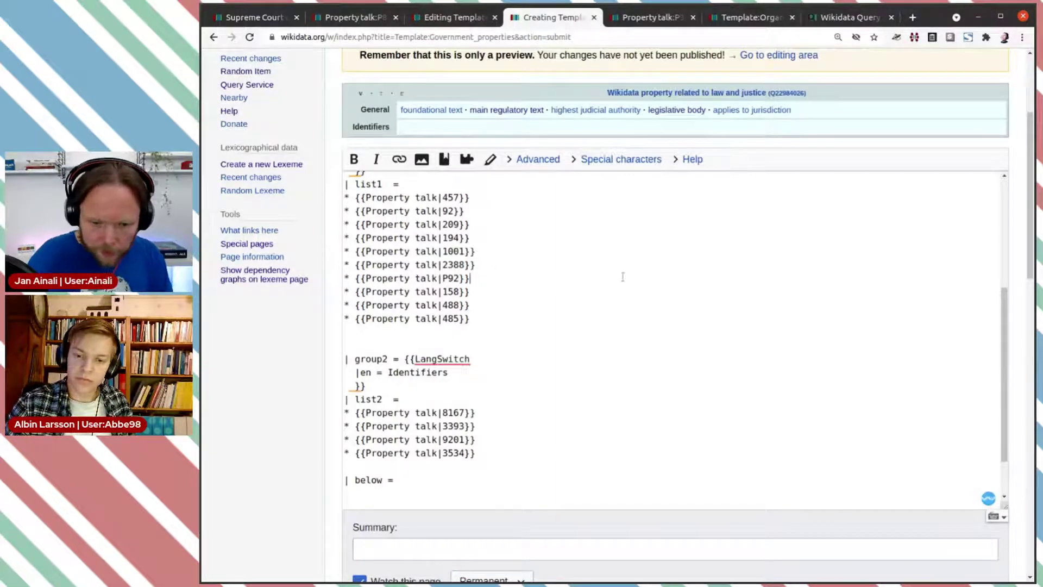
Copy P94 (coat of arms image) from the query results onto a new line below the 488 entry in list1 of Template:Government properties
click(844, 16)
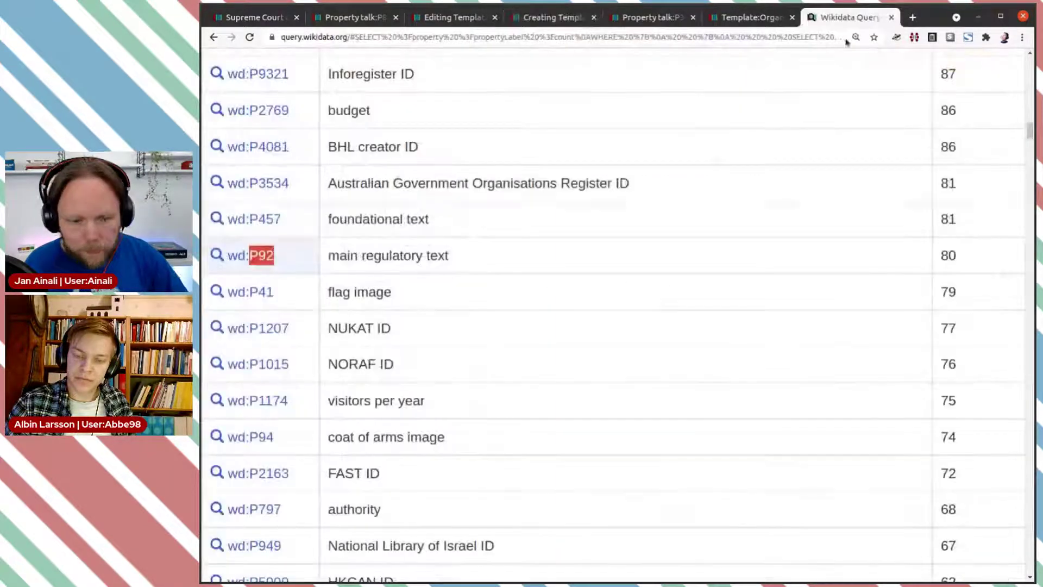
scroll(578, 283, down, 5)
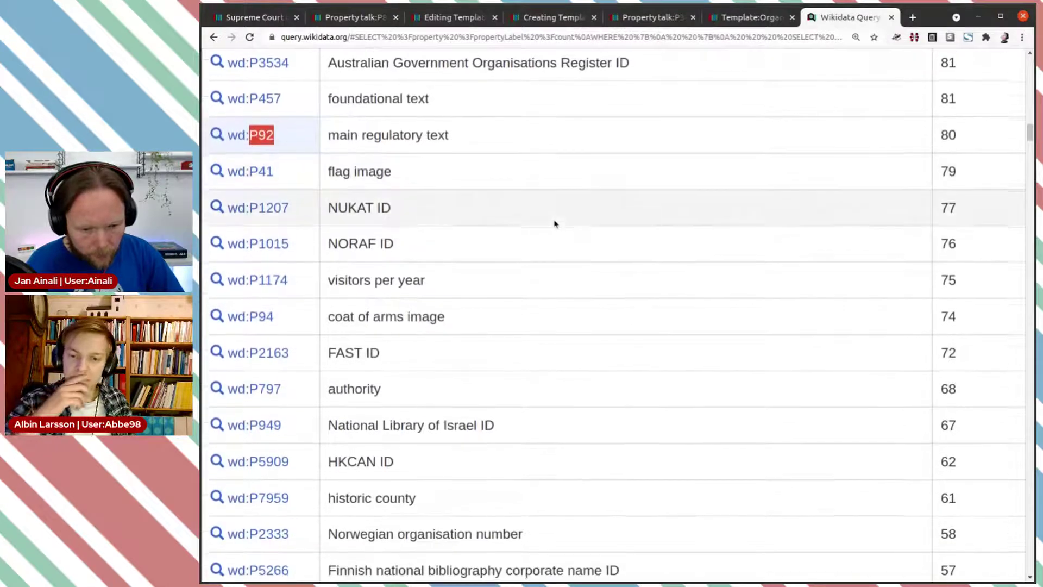
scroll(555, 223, down, 1)
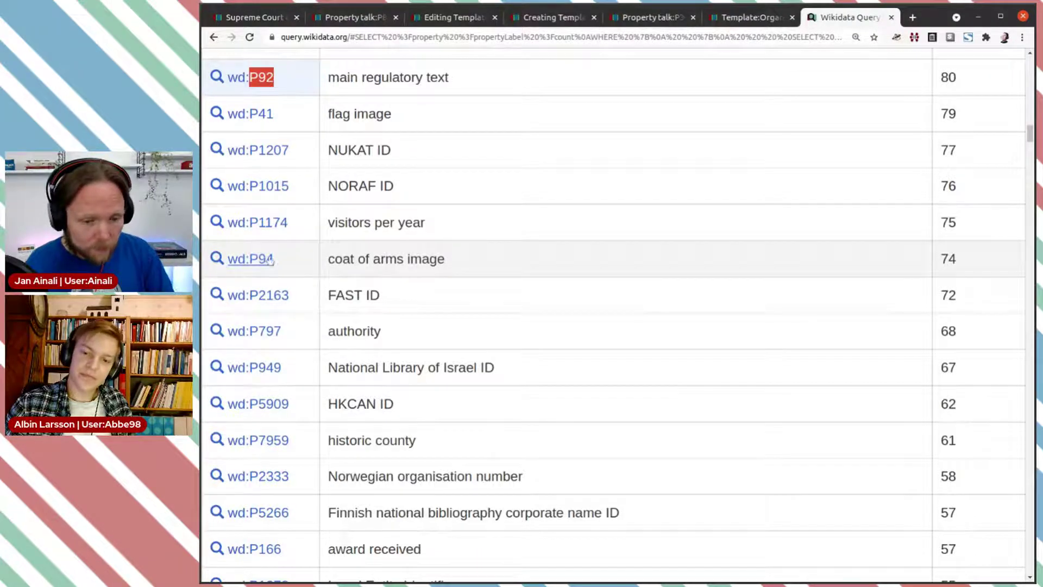
drag(276, 260, 252, 260)
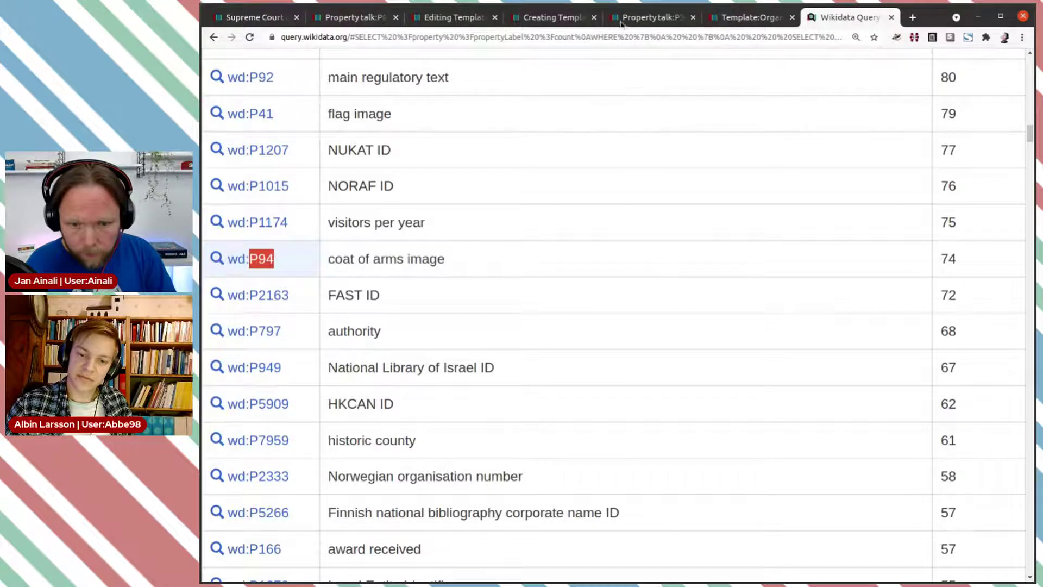
click(522, 19)
click(484, 319)
click(499, 305)
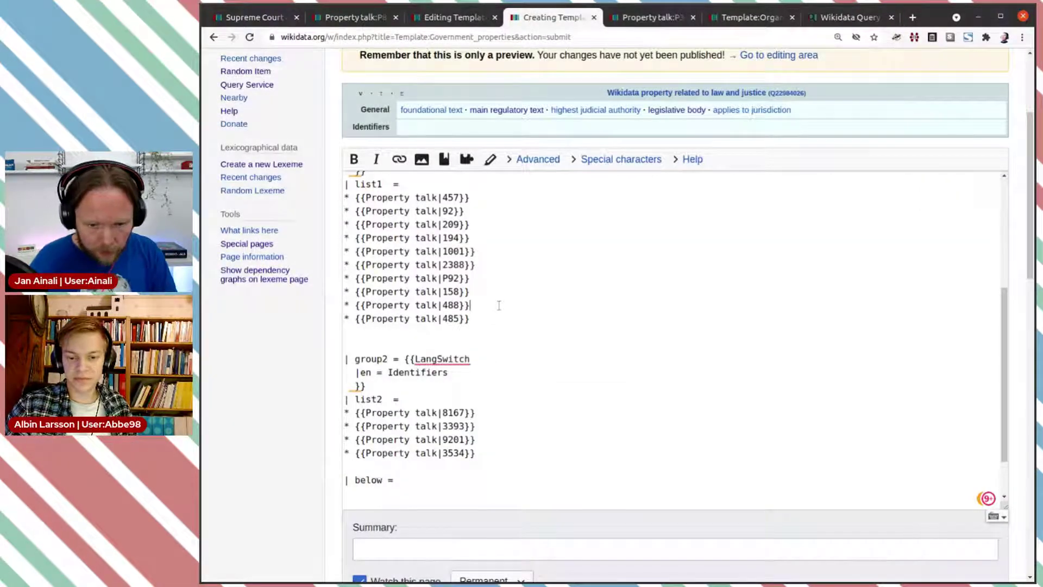
key(Return)
text(P94)
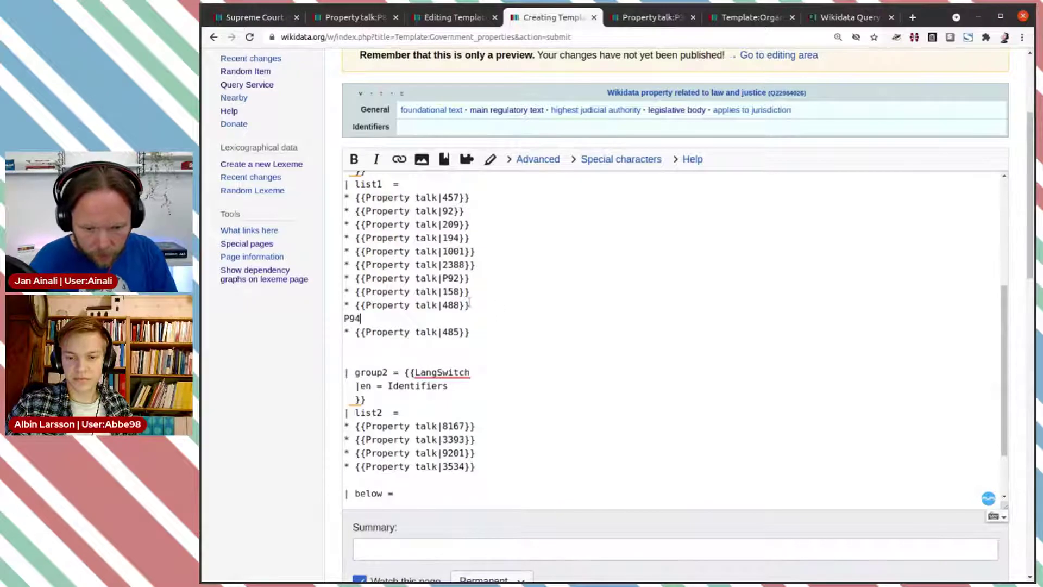
Complete the coat of arms image entry in list1 as {{Property talk|P94}}, reusing the bulleted prefix from the 488 entry
drag(441, 306, 345, 307)
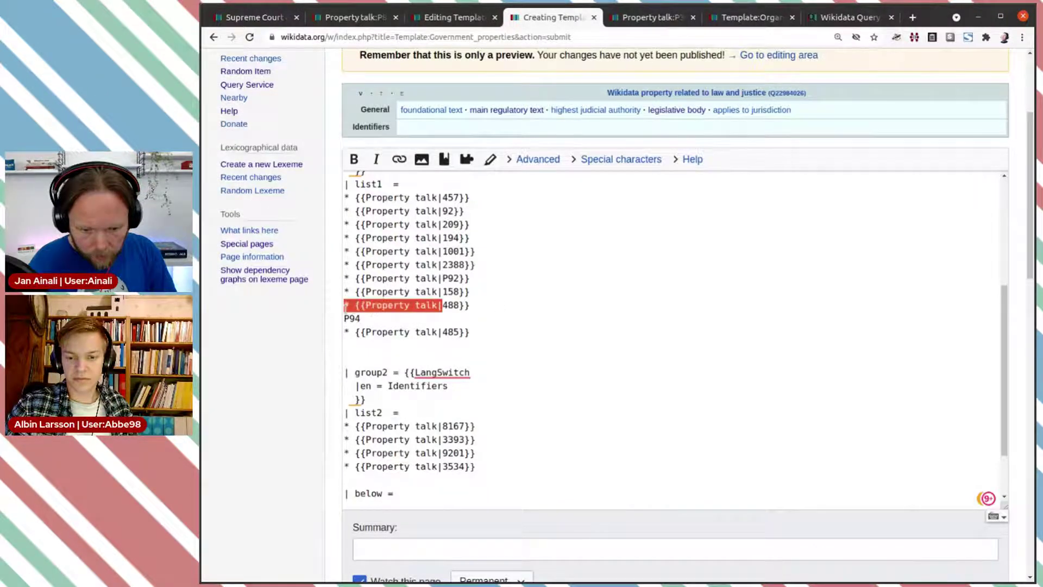
key(ctrl+c)
click(346, 318)
key(ctrl+v)
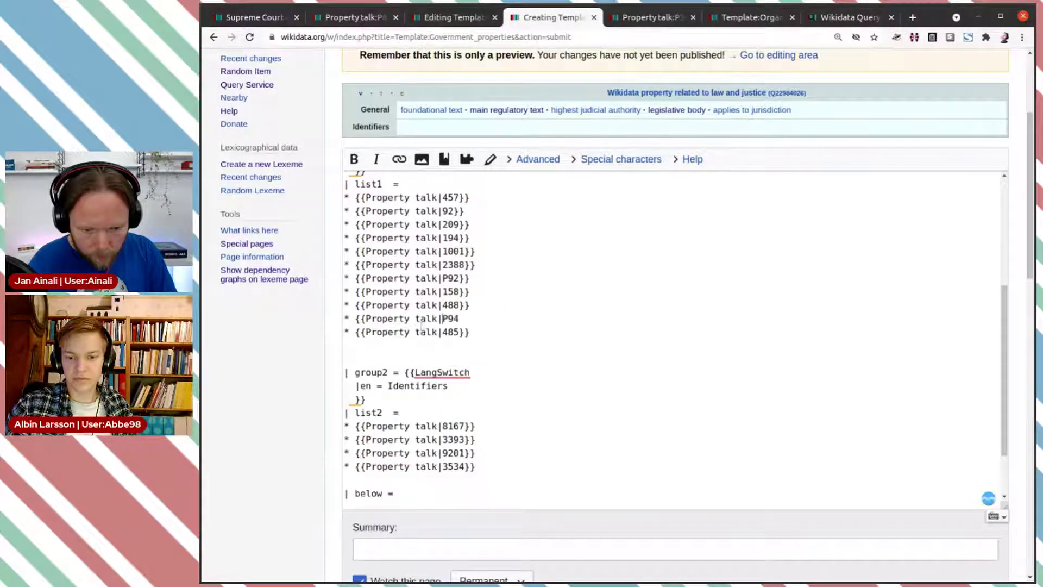
text(}})
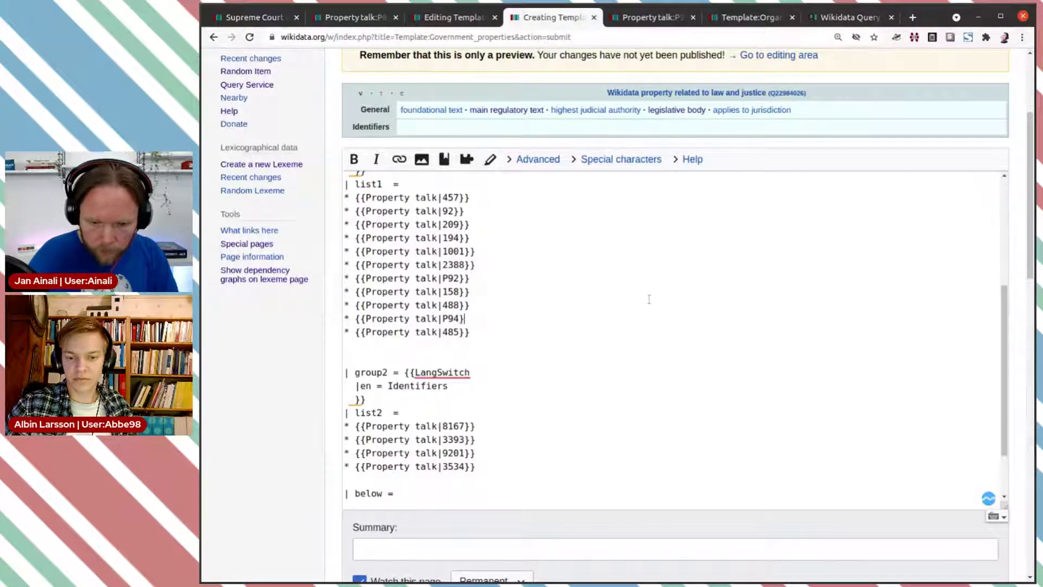
Open the authority property (P797) from the query results and review its description and instance-of statements
click(826, 17)
scroll(682, 179, down, 2)
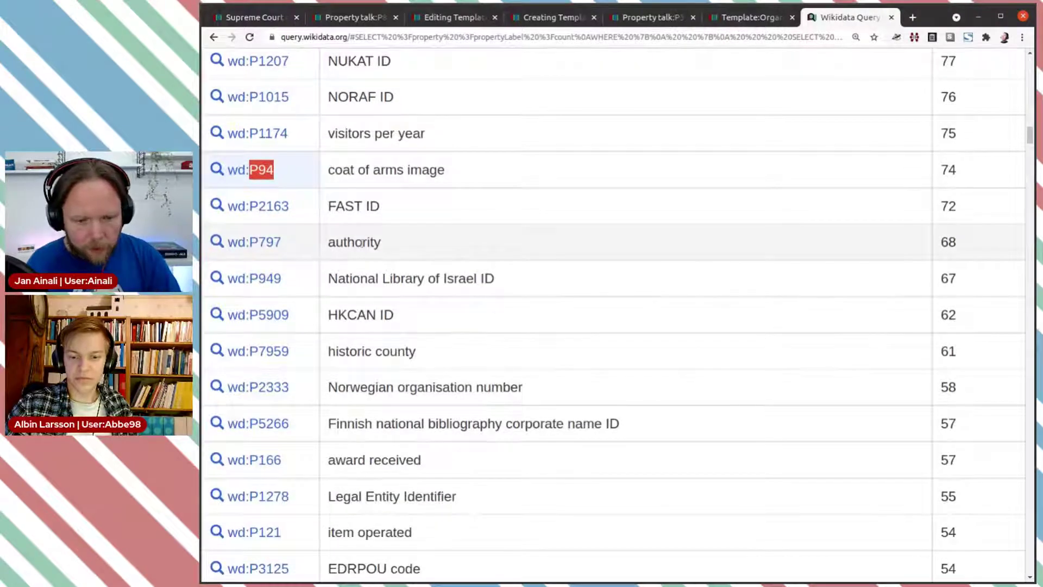
middle_click(277, 242)
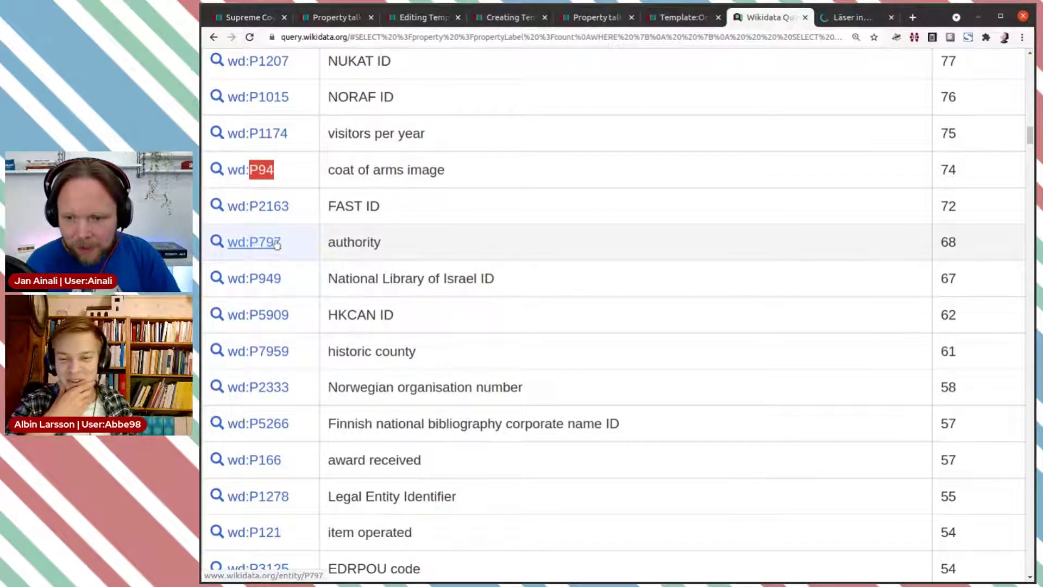
key(ctrl+Tab)
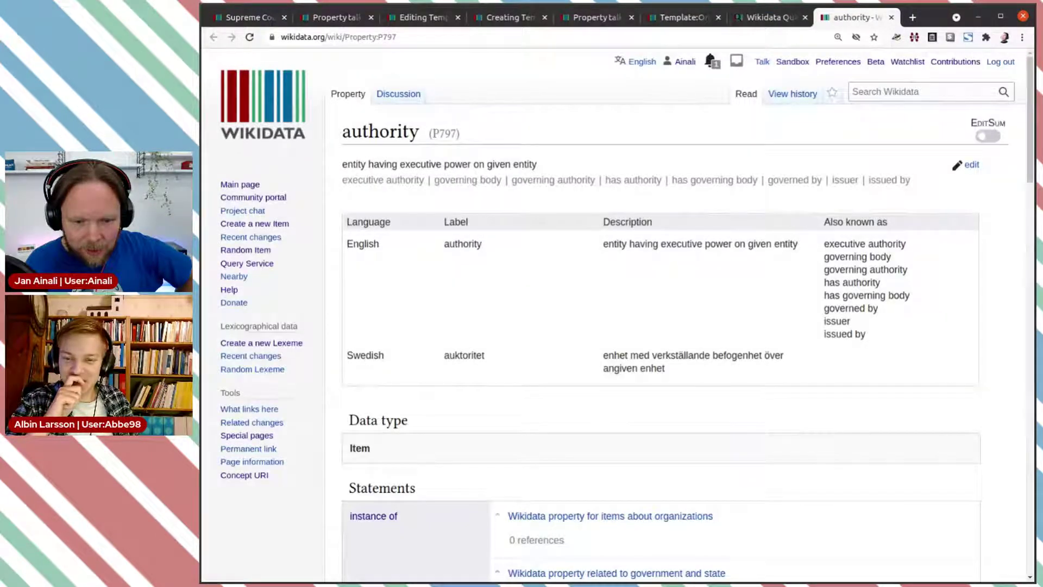
scroll(599, 226, down, 1)
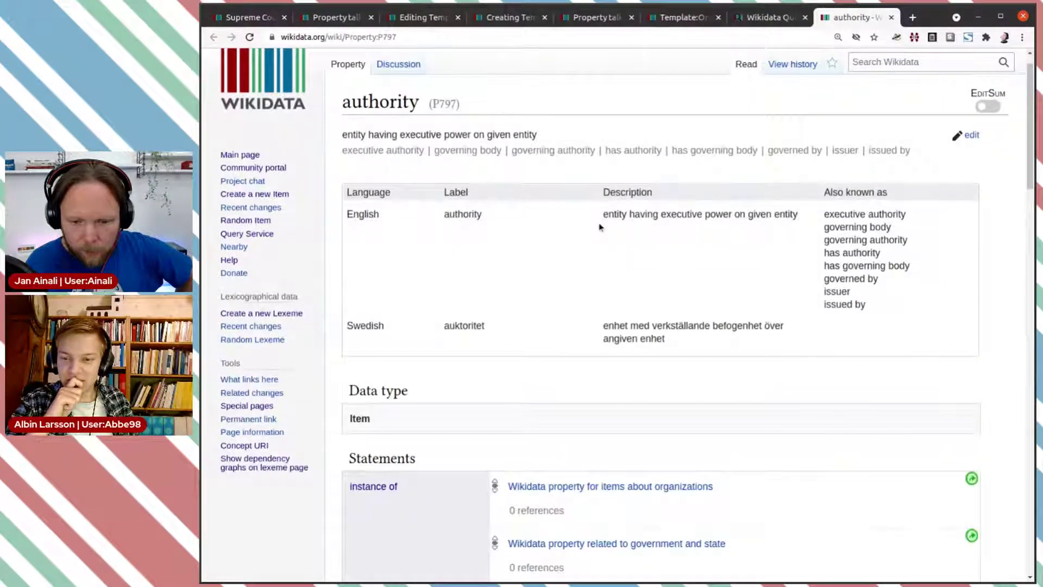
scroll(598, 226, down, 1)
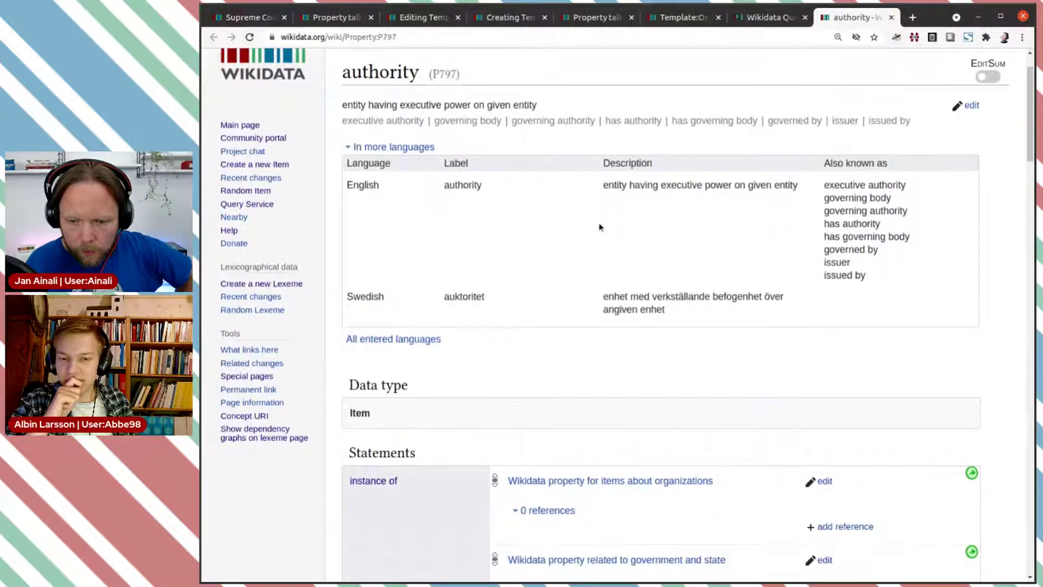
scroll(600, 227, down, 1)
scroll(600, 227, down, 1)
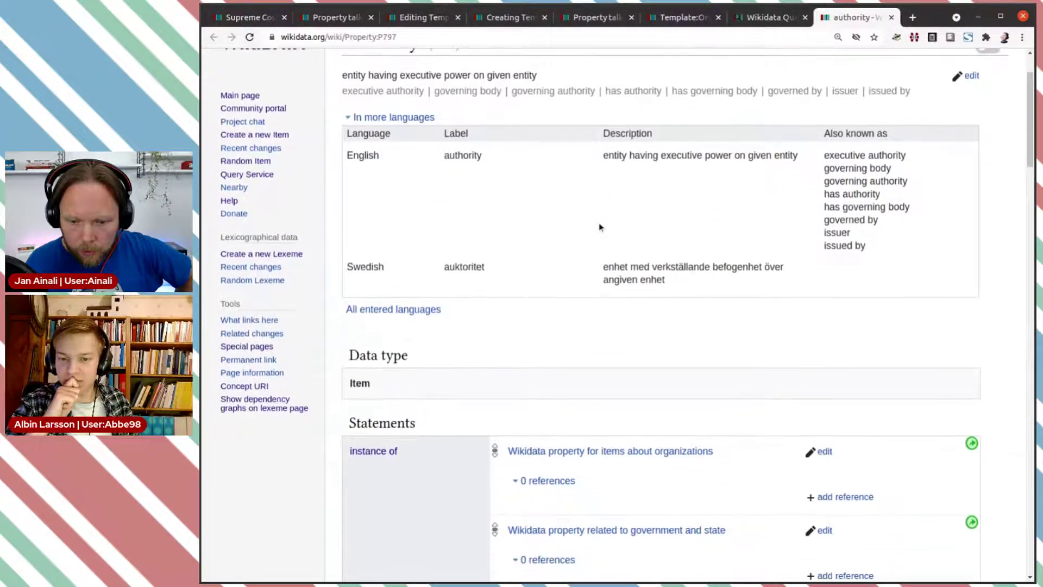
scroll(600, 227, down, 1)
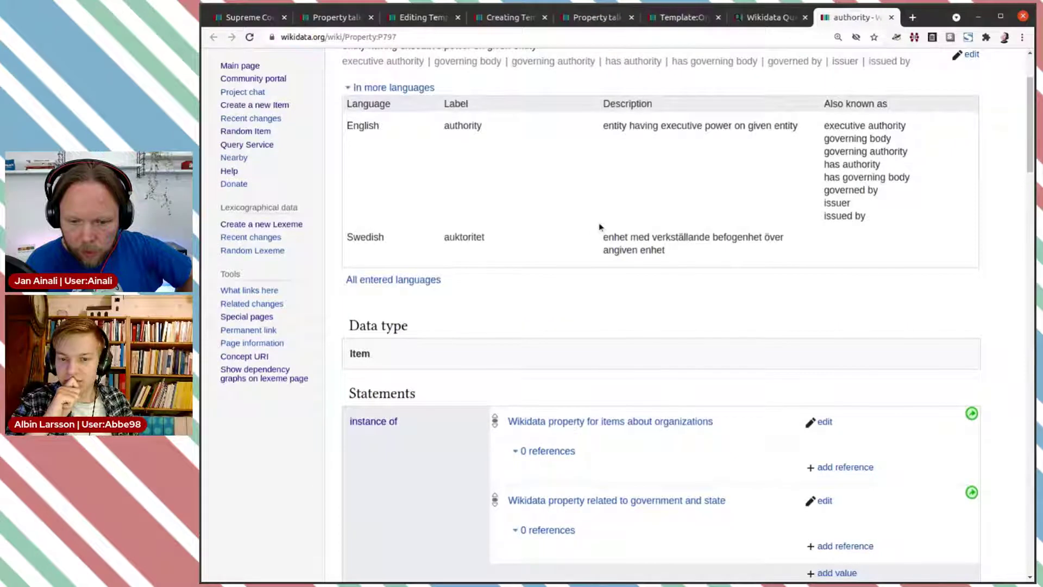
scroll(600, 227, down, 1)
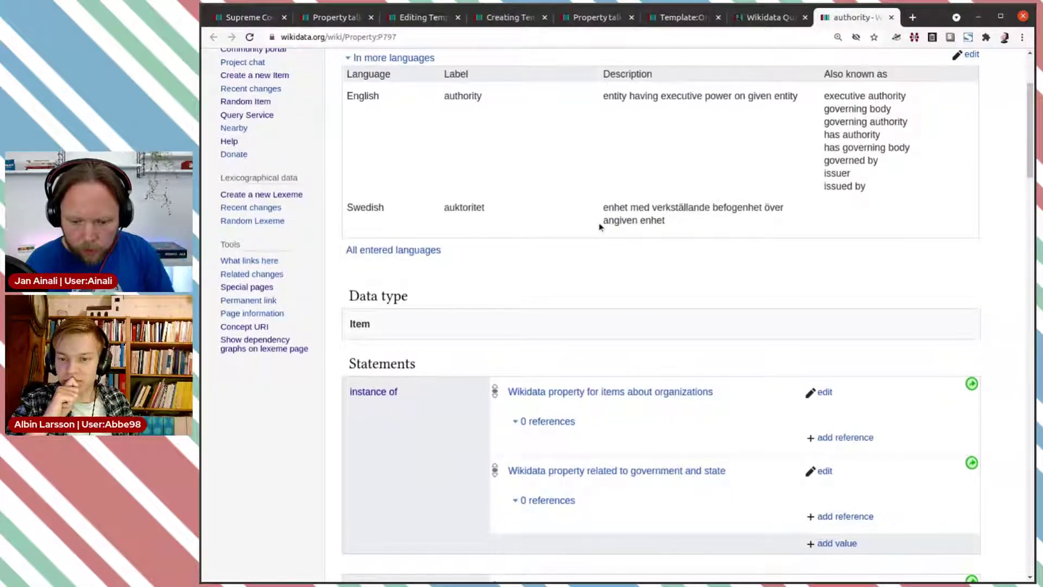
scroll(592, 239, down, 3)
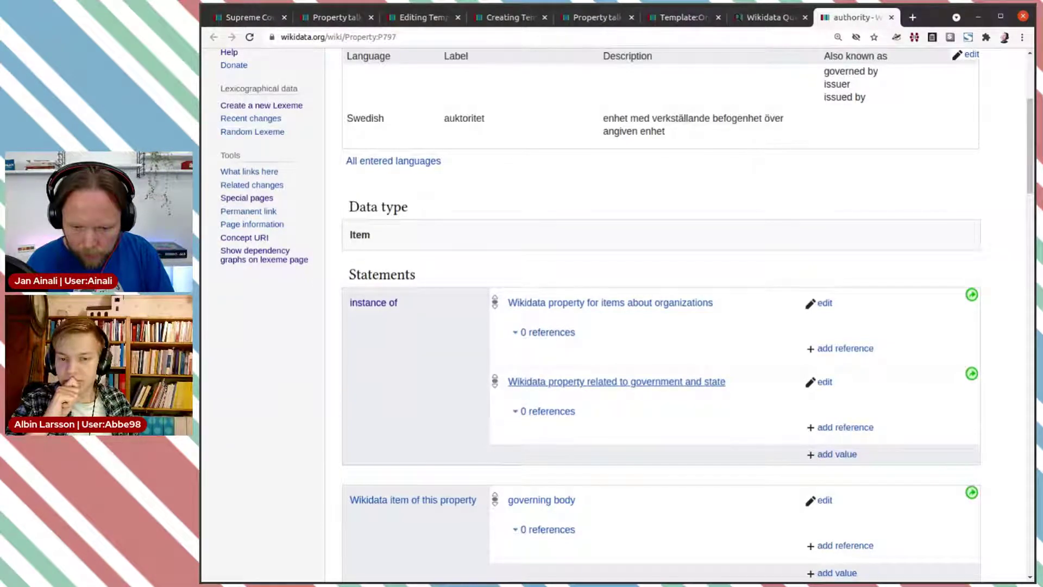
Open the item "Wikidata property related to government and state" from the authority property's instance-of statement and view its statements
middle_click(624, 384)
key(ctrl+Tab)
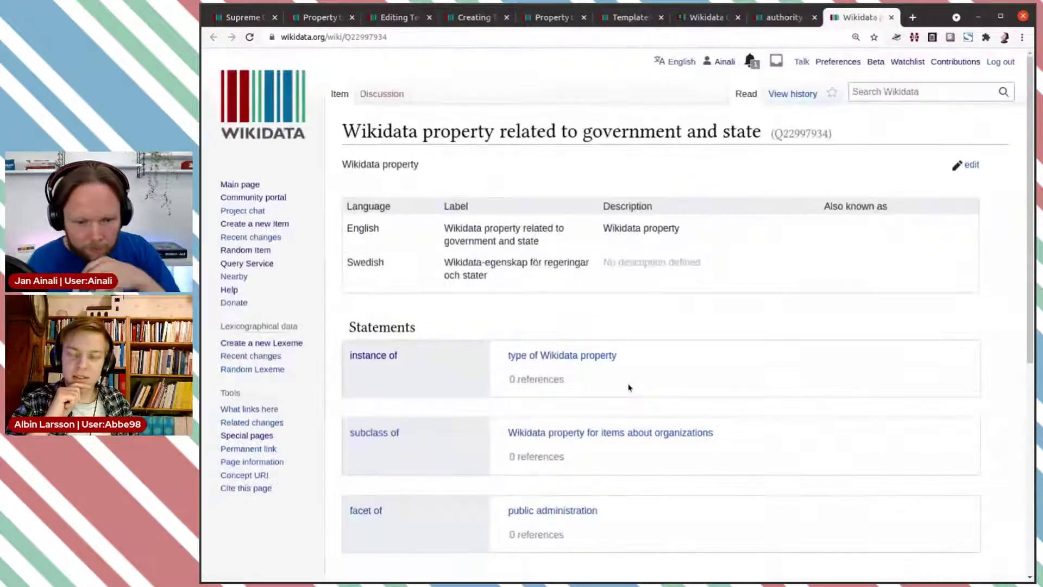
scroll(629, 387, down, 2)
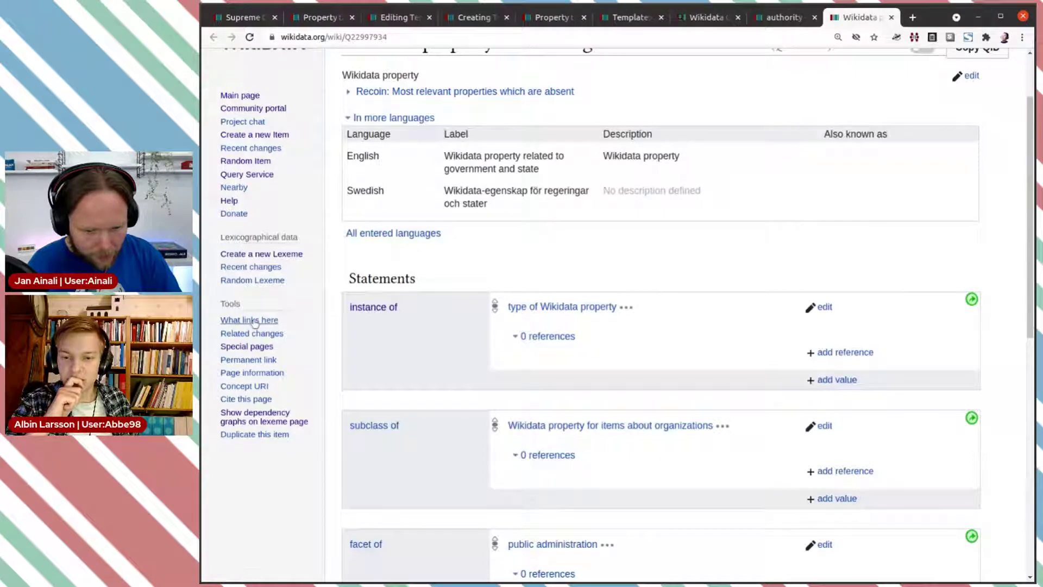
List the pages that link to the government and state property item and look through the properties in it
middle_click(259, 322)
key(ctrl+Tab)
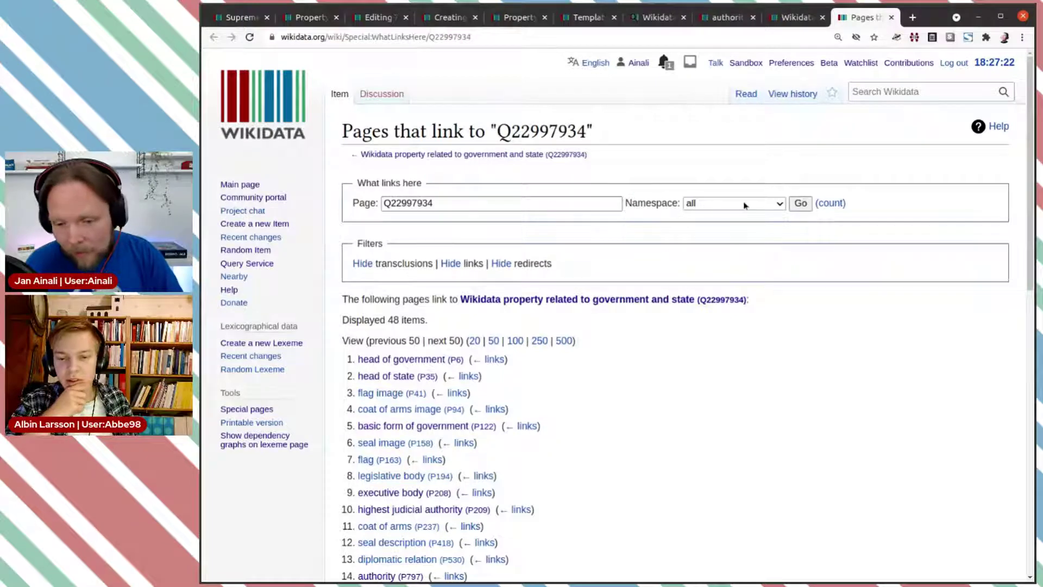
scroll(840, 366, down, 3)
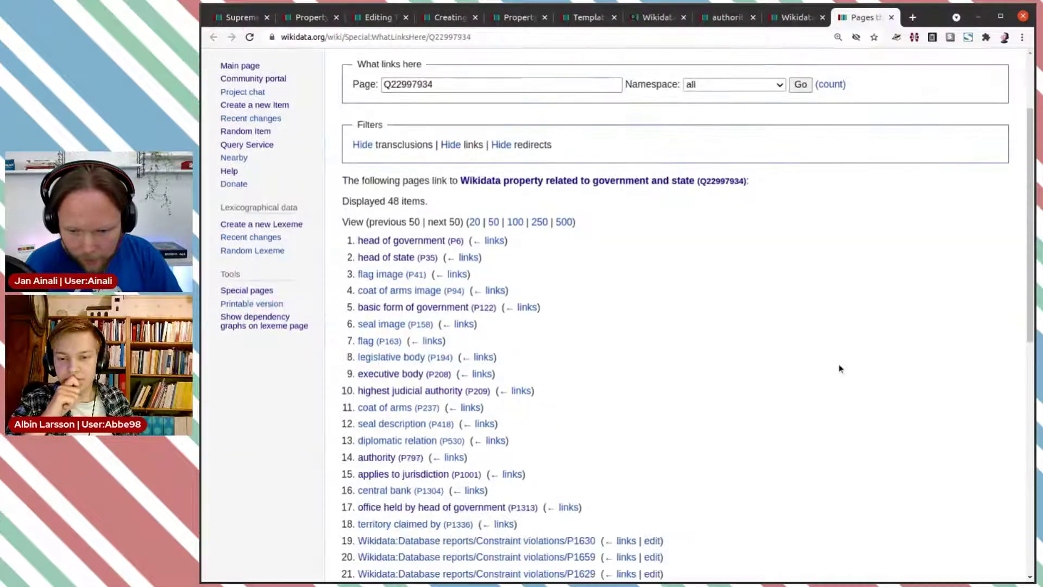
scroll(763, 198, up, 3)
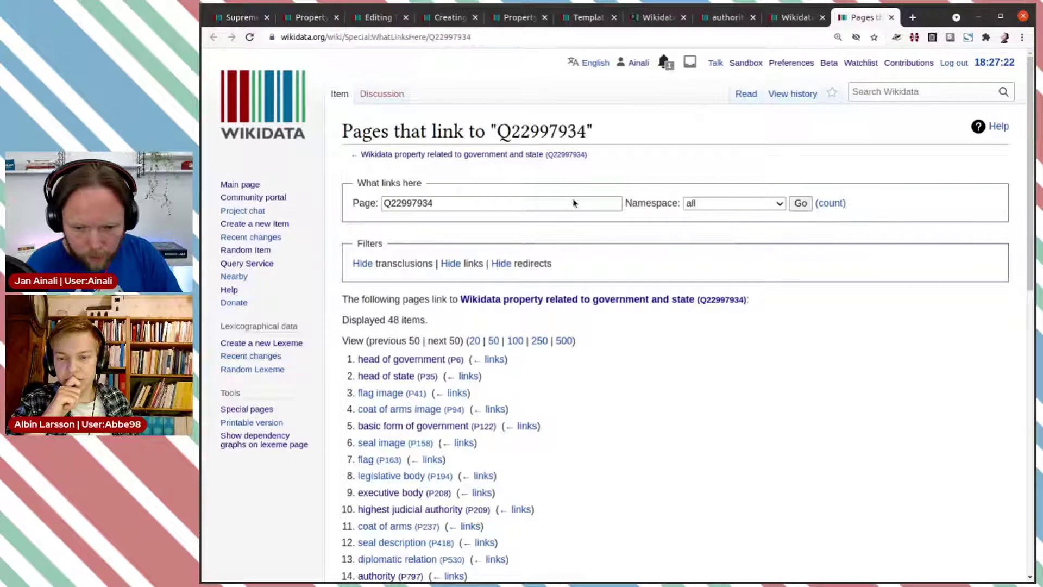
scroll(755, 223, down, 1)
scroll(759, 212, up, 1)
Filter the pages linking to Q22997934 by the Template namespace and examine the full list of linking pages
click(759, 211)
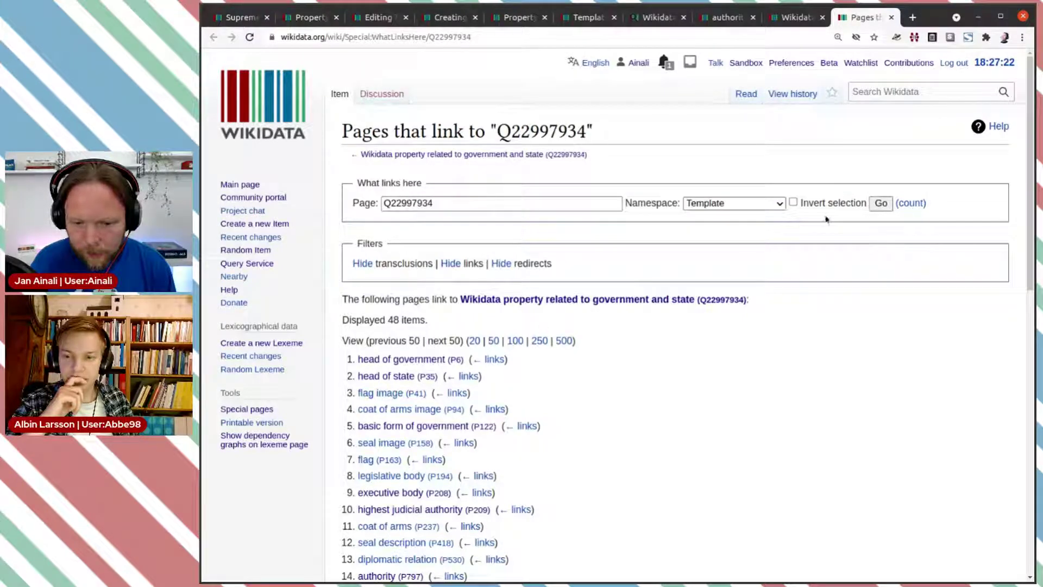
scroll(842, 288, down, 7)
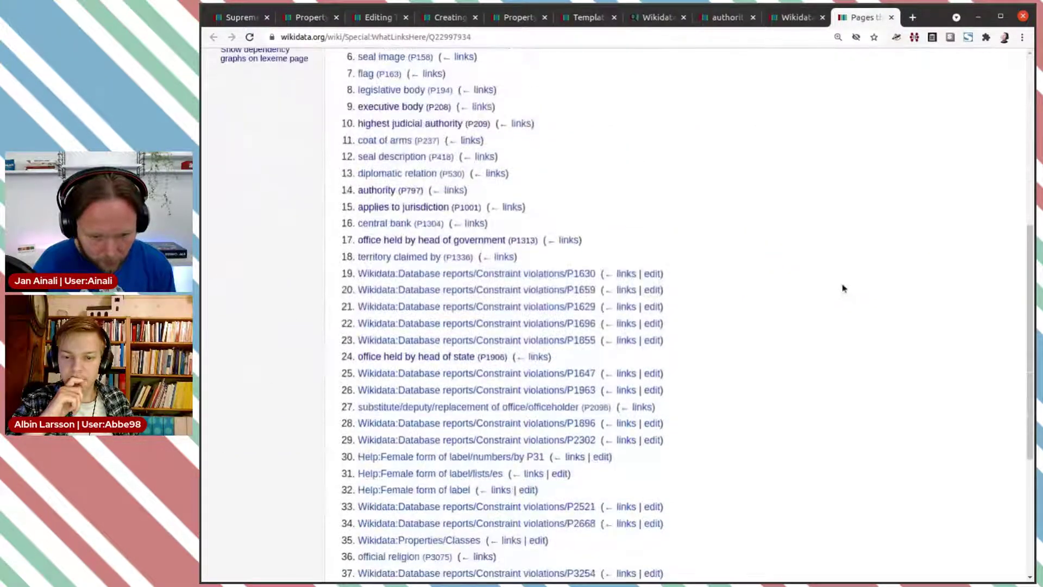
scroll(842, 288, down, 2)
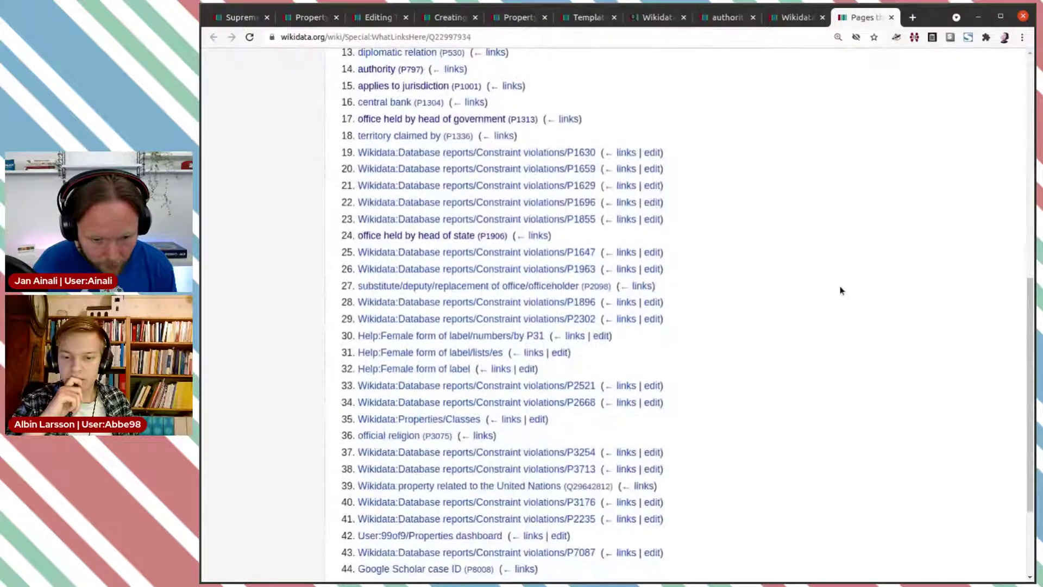
scroll(841, 290, down, 3)
scroll(840, 291, up, 3)
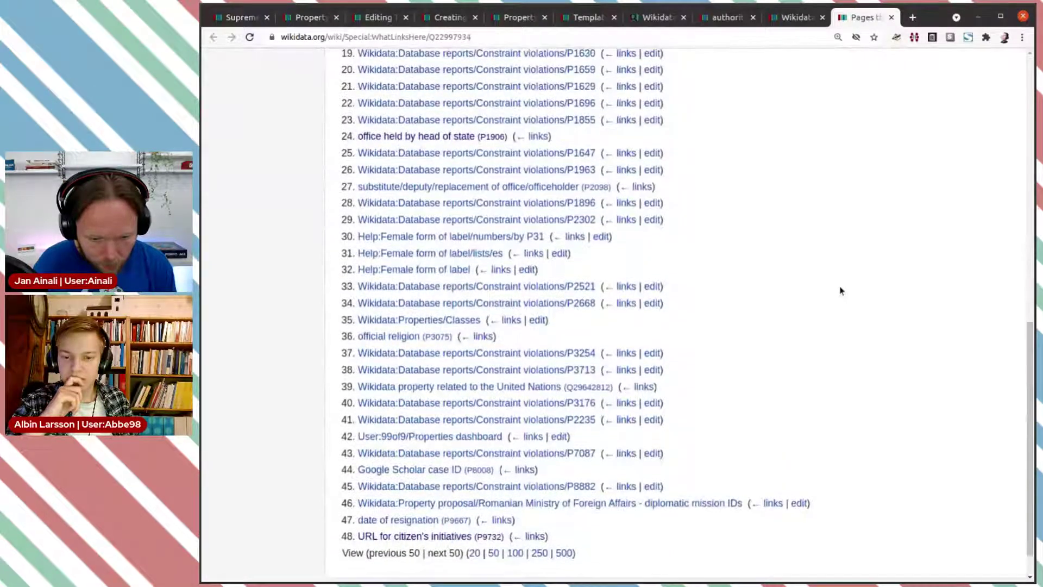
scroll(840, 290, up, 8)
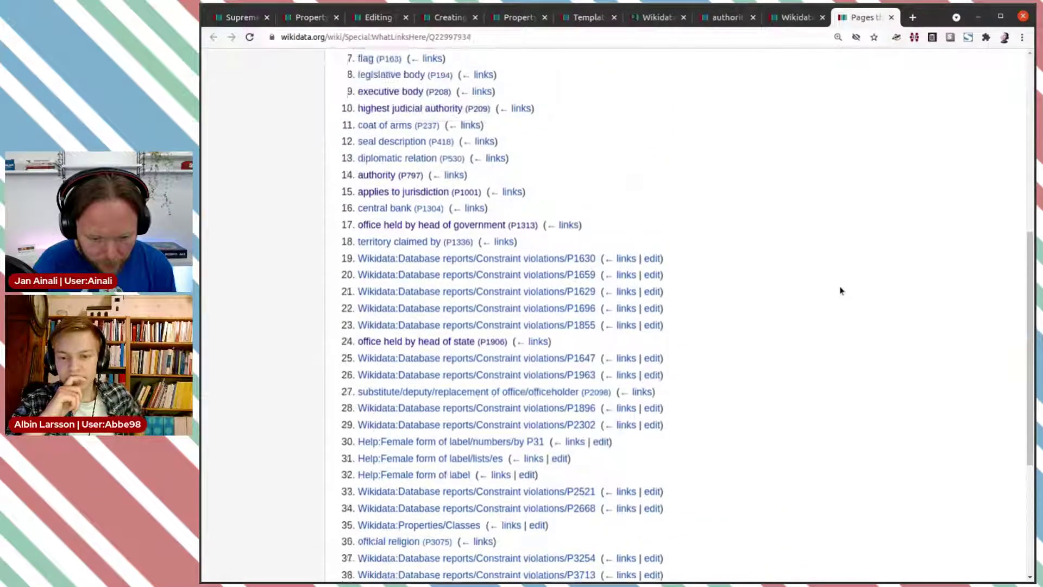
scroll(817, 148, up, 2)
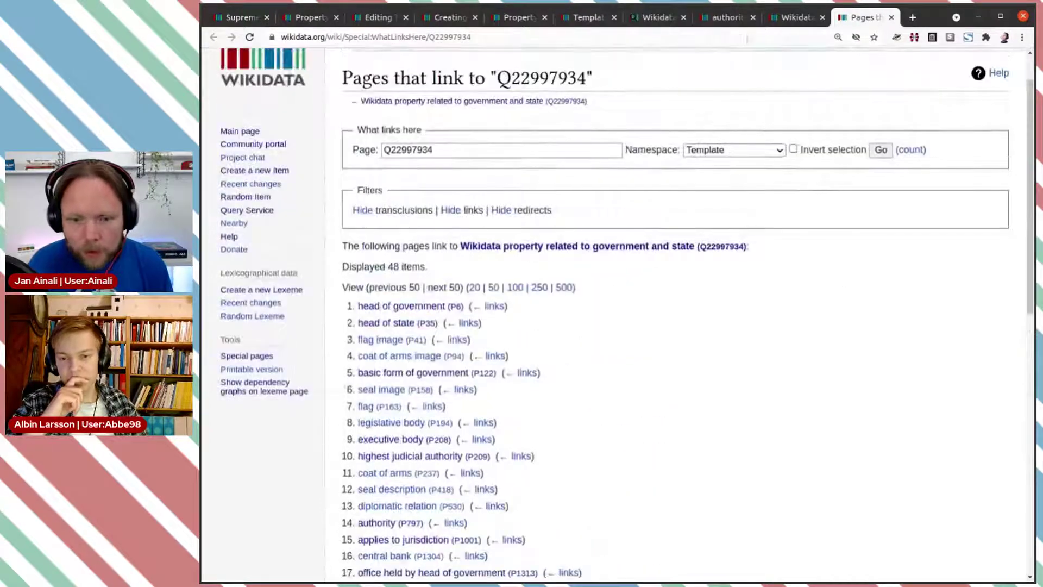
Replace the item ID in the Government properties Navbox title with Q22997934, copied from the linking-pages heading
click(456, 20)
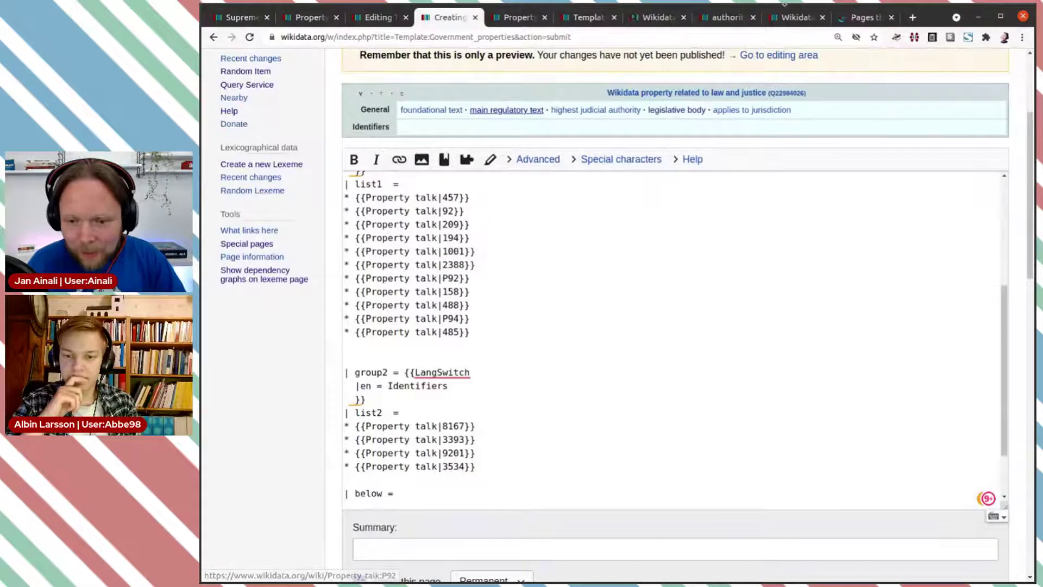
click(863, 18)
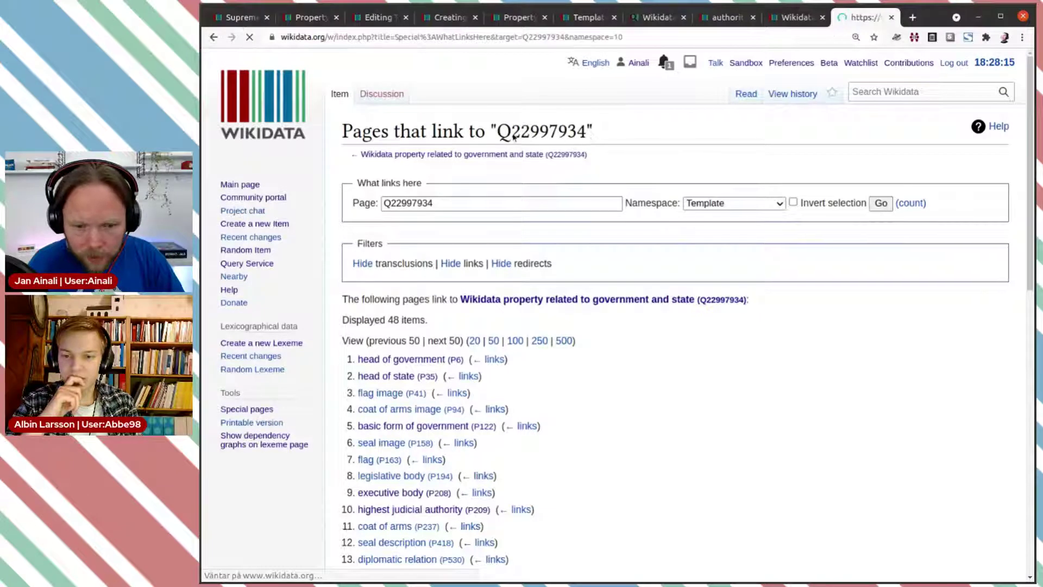
double_click(540, 131)
key(ctrl+c)
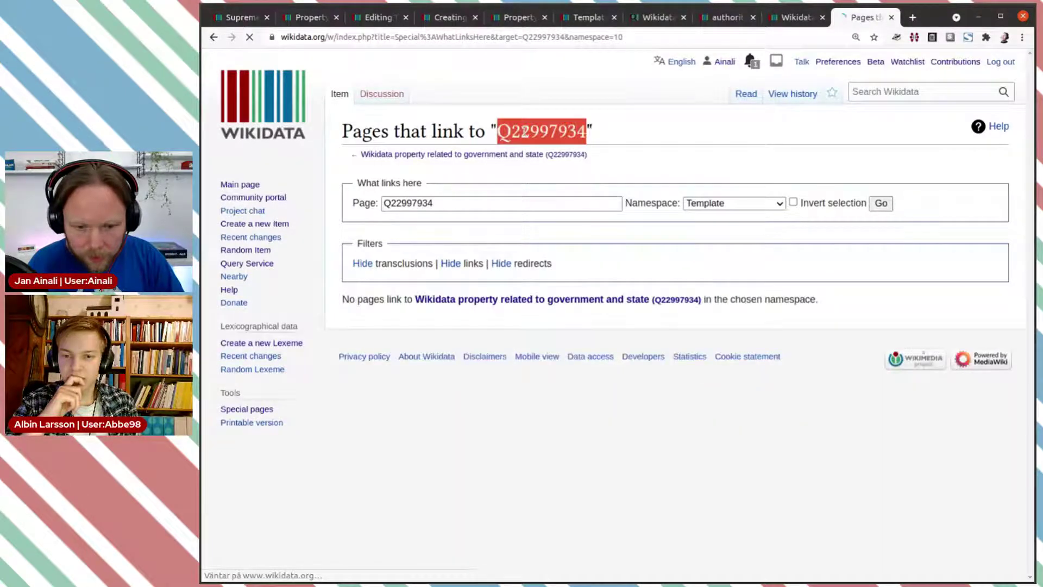
click(452, 18)
scroll(469, 233, up, 2)
scroll(468, 232, up, 4)
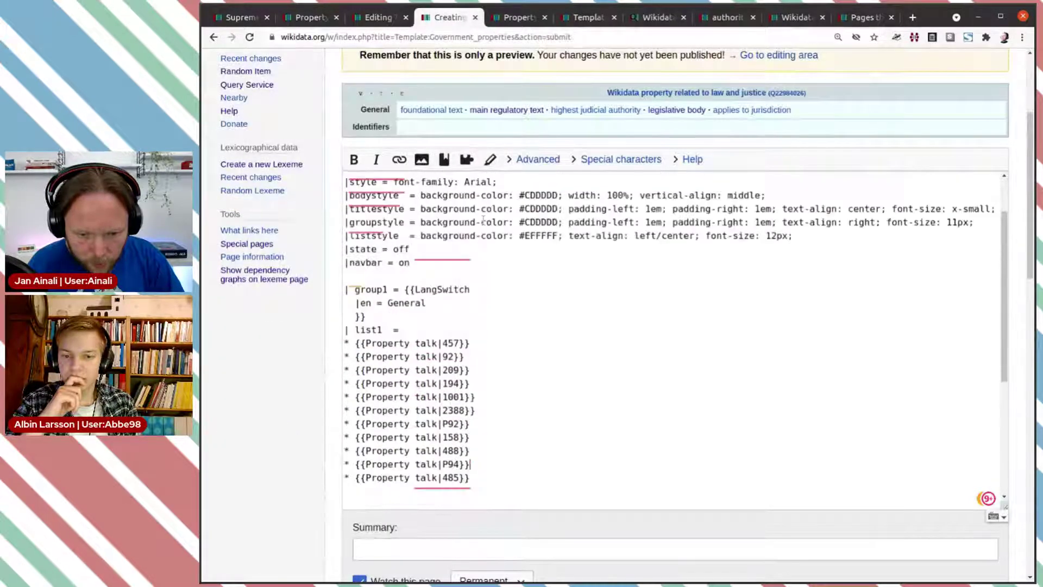
double_click(430, 205)
key(ctrl+v)
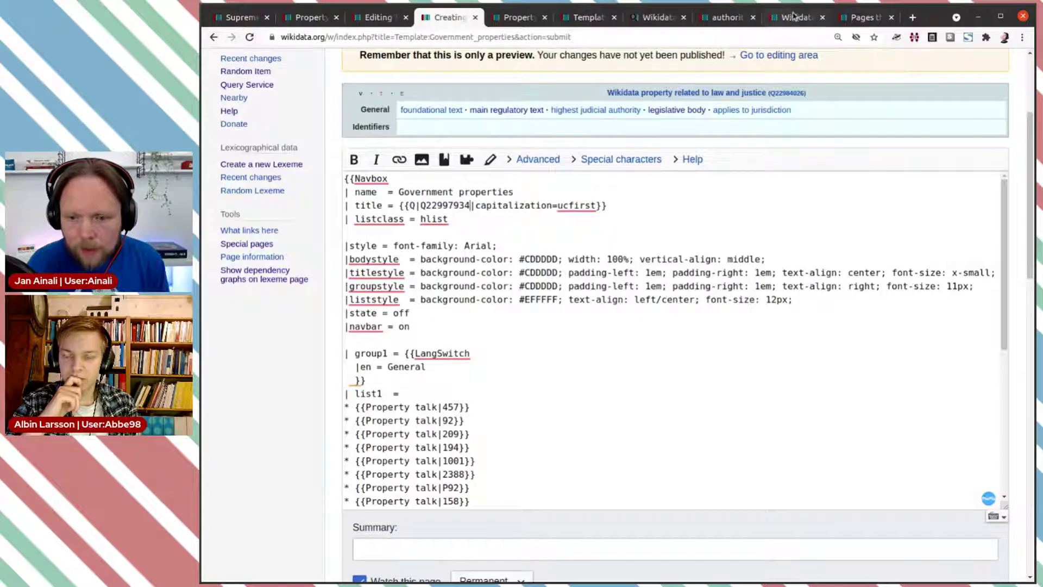
Scan the query results below authority, open the Legal Entity Identifier property (P1278) to check its classification, and close it
click(651, 20)
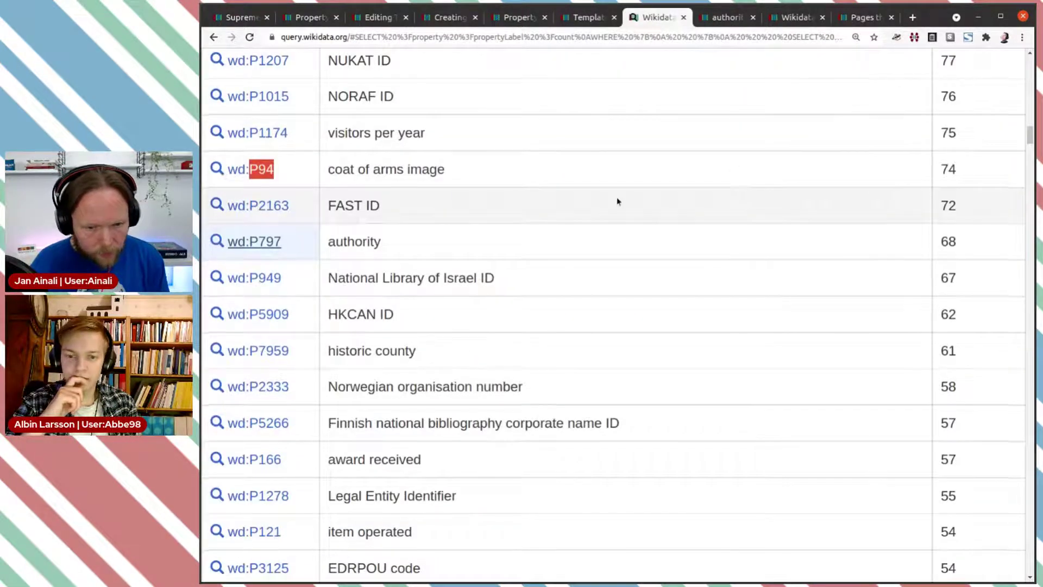
scroll(610, 200, down, 3)
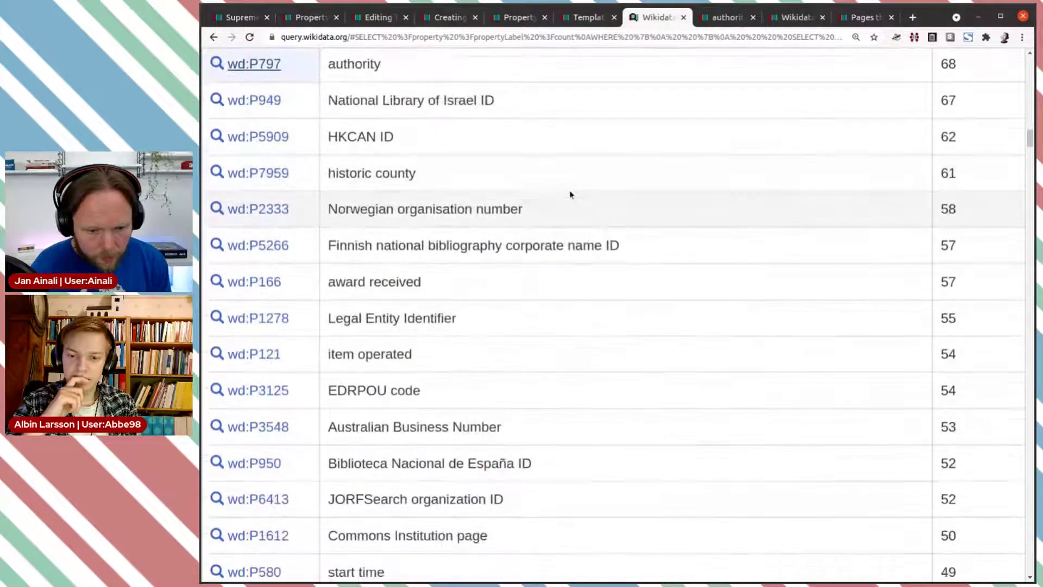
scroll(440, 205, down, 2)
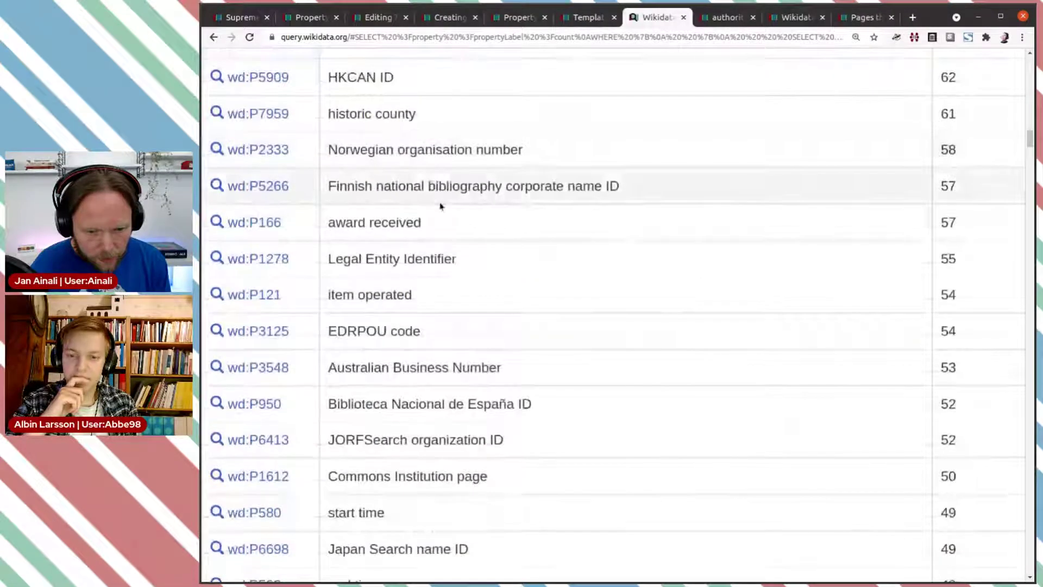
scroll(376, 194, down, 1)
scroll(406, 195, down, 1)
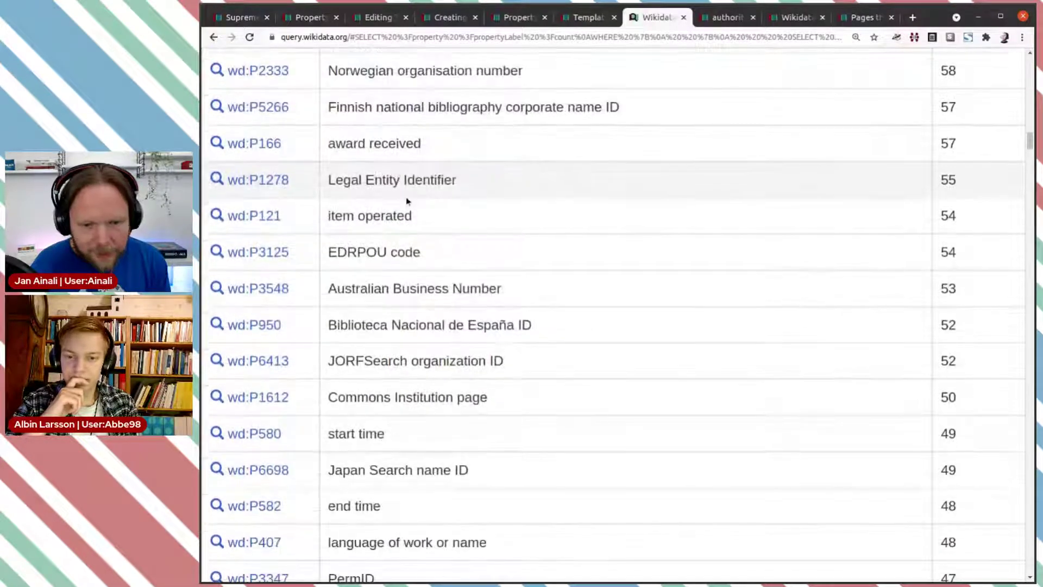
click(274, 171)
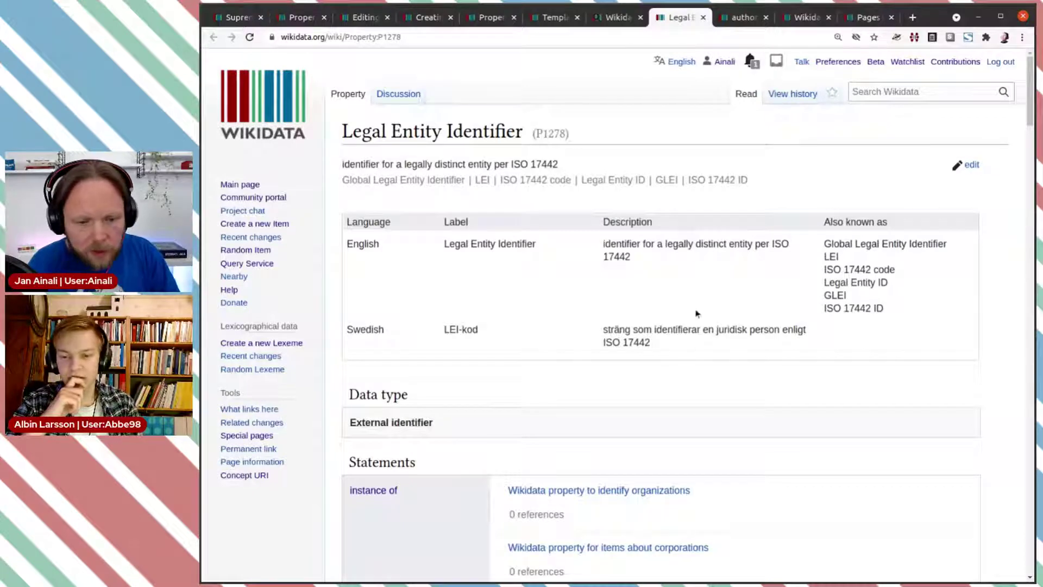
click(703, 16)
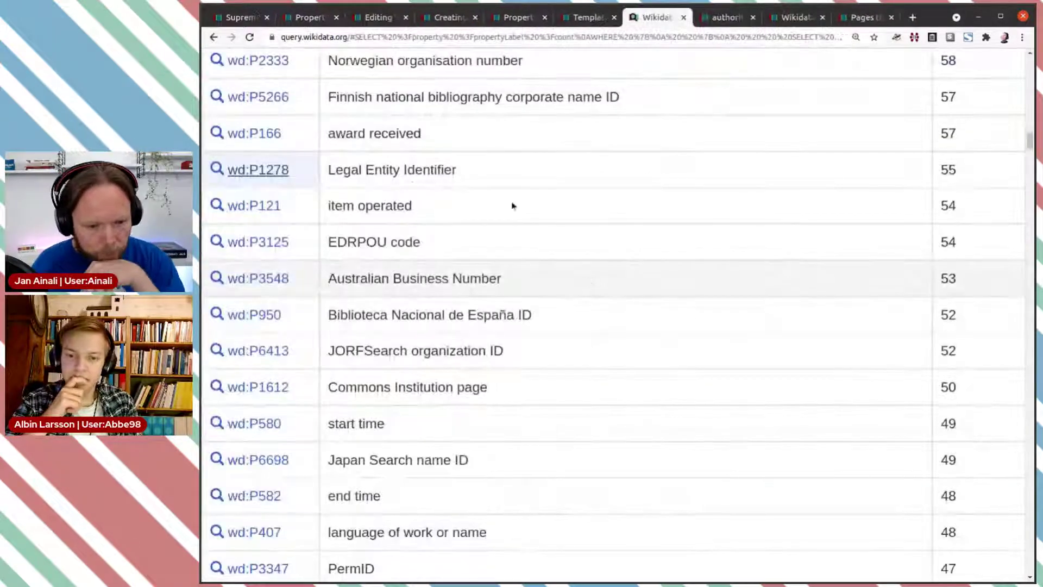
Check the EDRPOU code property (P3125), close its page, and continue scanning the property query results
click(266, 245)
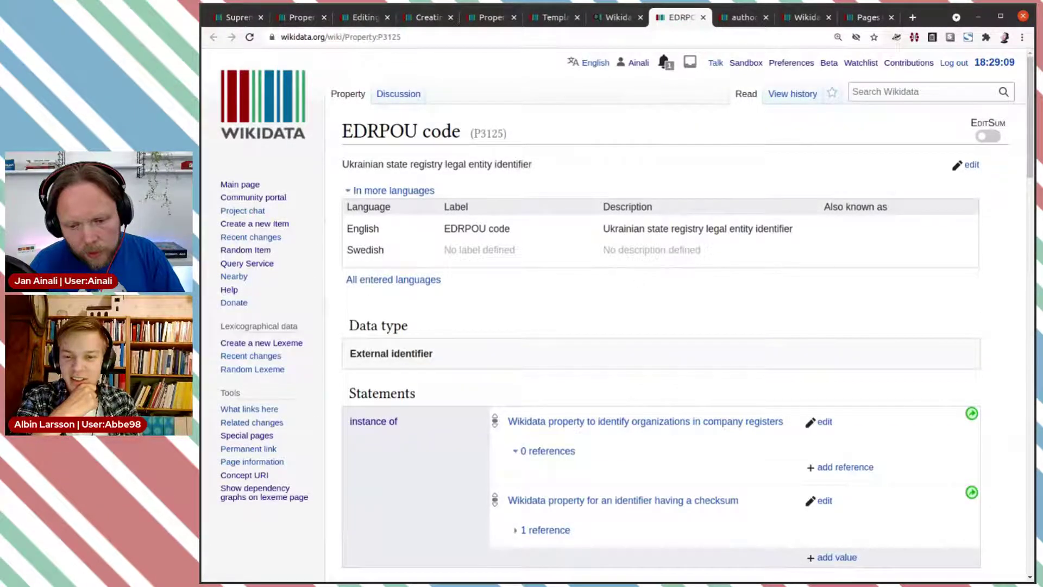
scroll(637, 280, down, 1)
scroll(645, 272, up, 1)
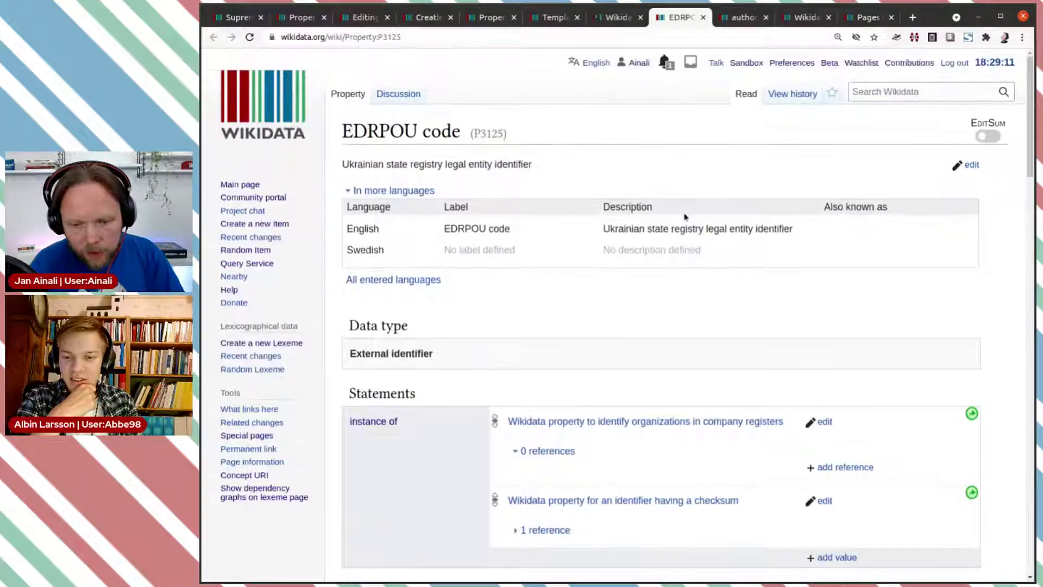
click(704, 17)
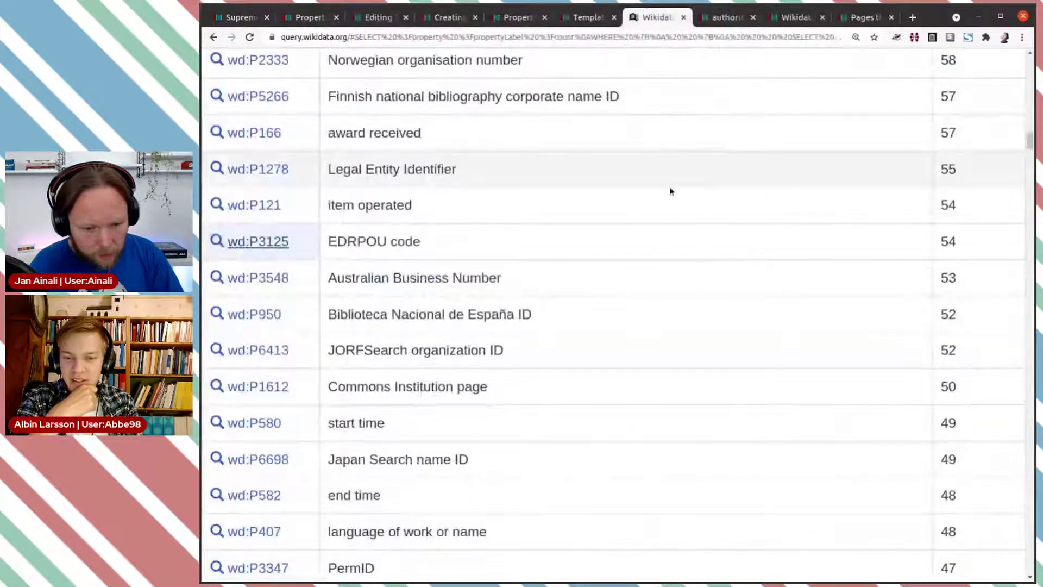
scroll(659, 191, down, 1)
scroll(477, 219, down, 3)
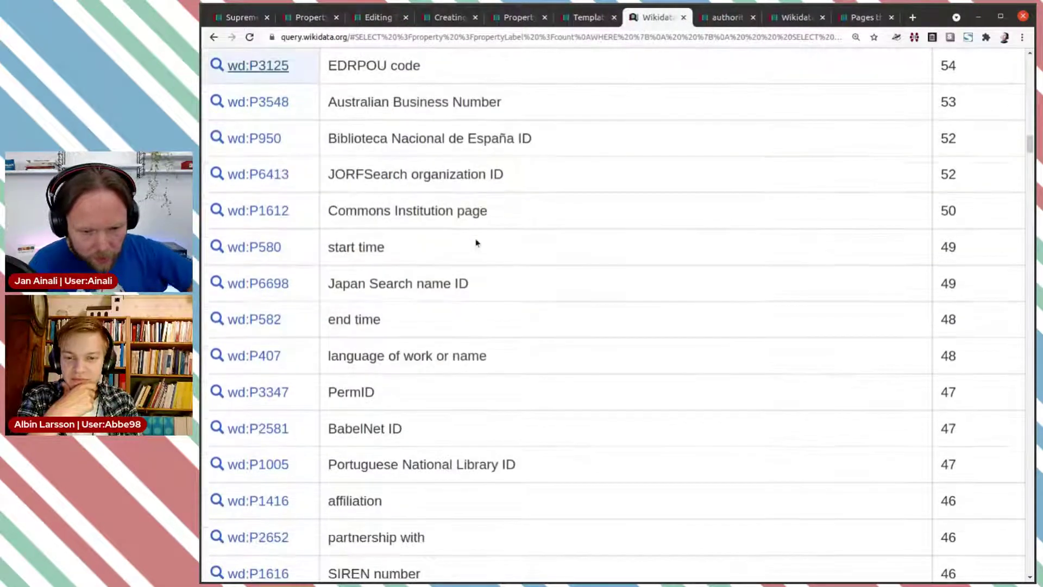
Scan the query results below EDRPOU code, open the has facility property (P912) to check its classification, and close it
scroll(472, 239, down, 4)
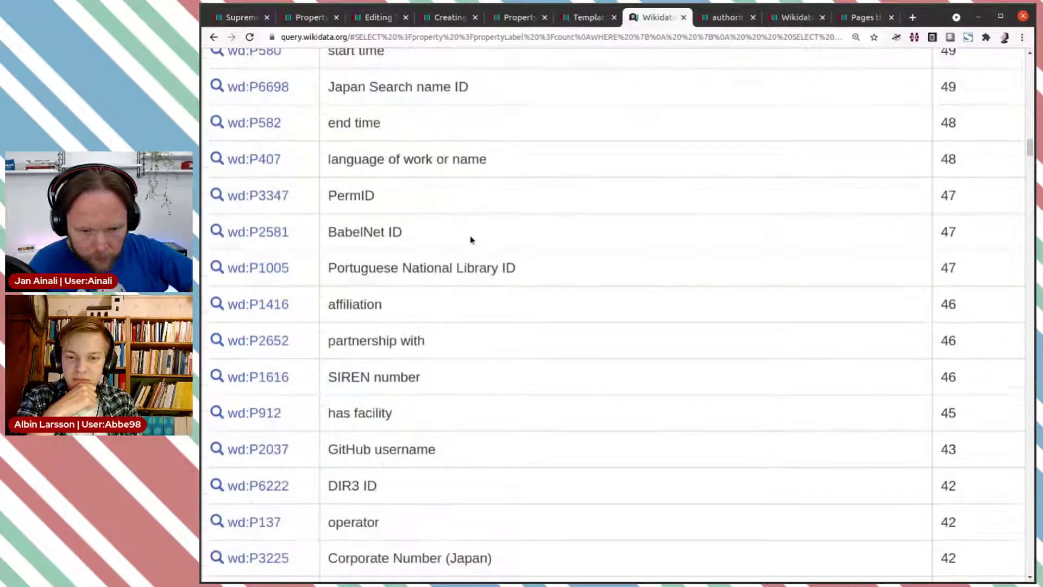
scroll(470, 240, down, 4)
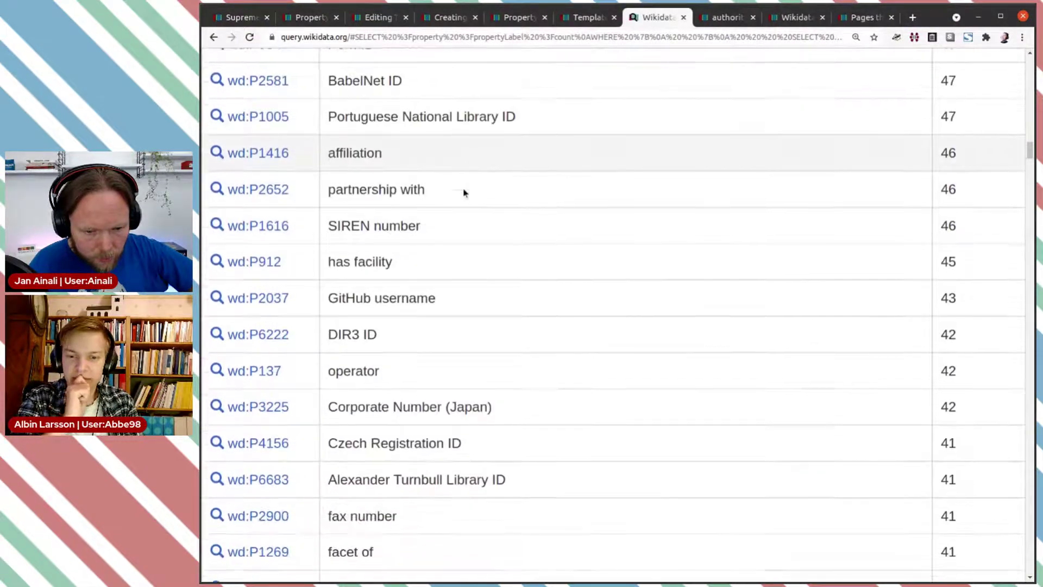
scroll(463, 193, down, 4)
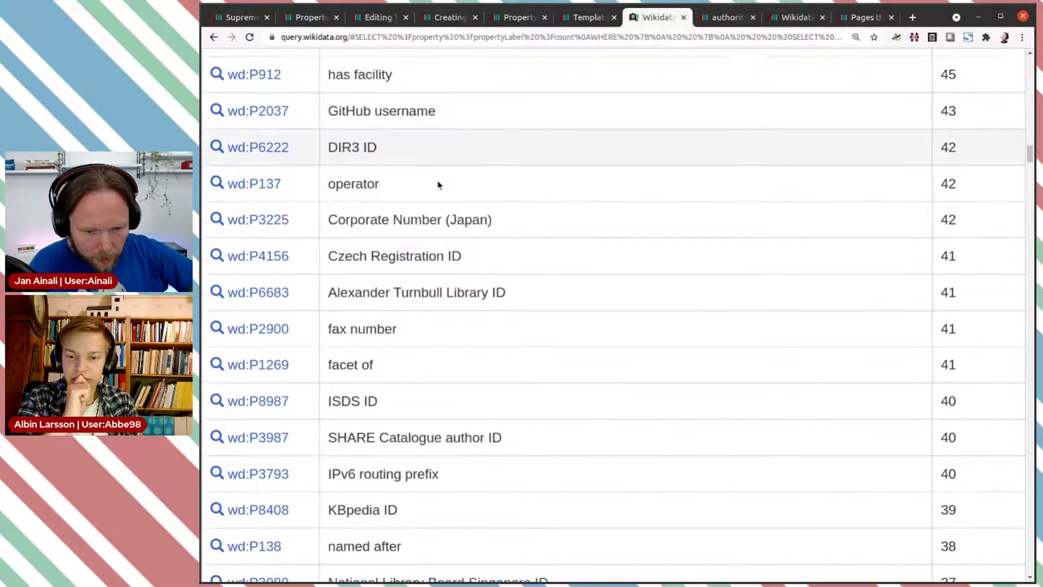
scroll(439, 188, down, 4)
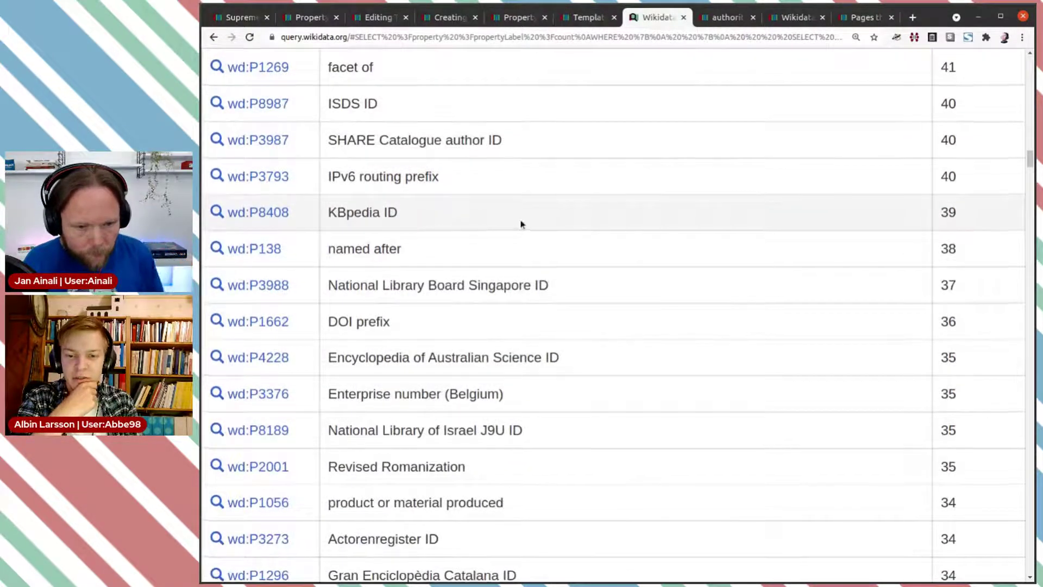
scroll(520, 224, up, 4)
scroll(521, 224, up, 4)
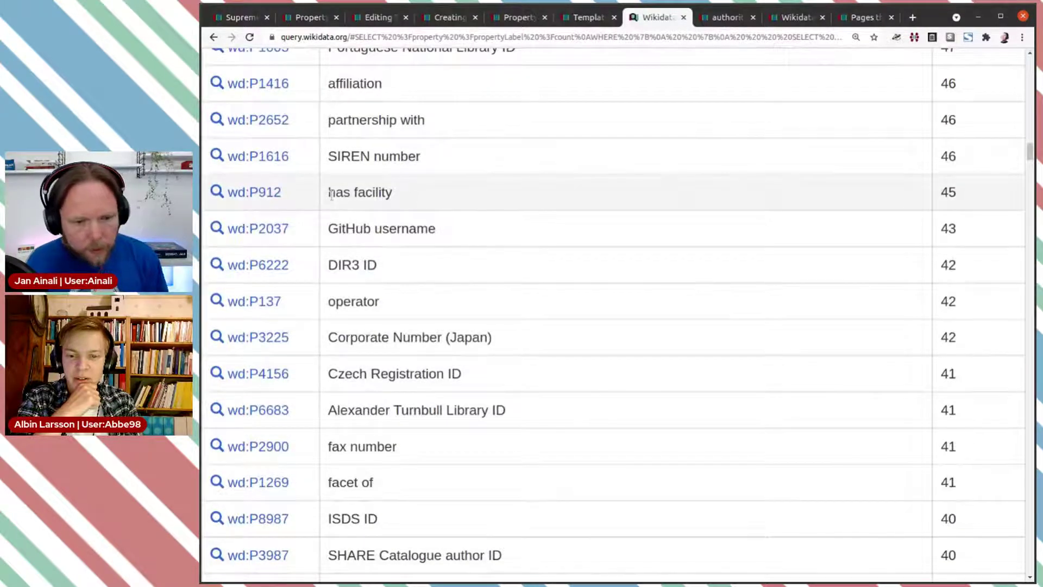
click(268, 193)
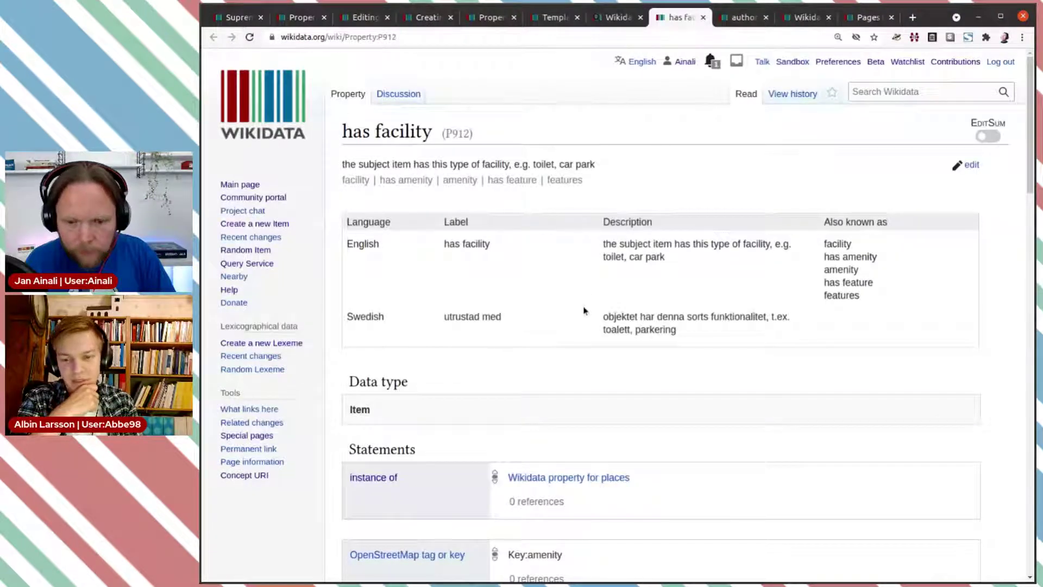
key(ctrl+w)
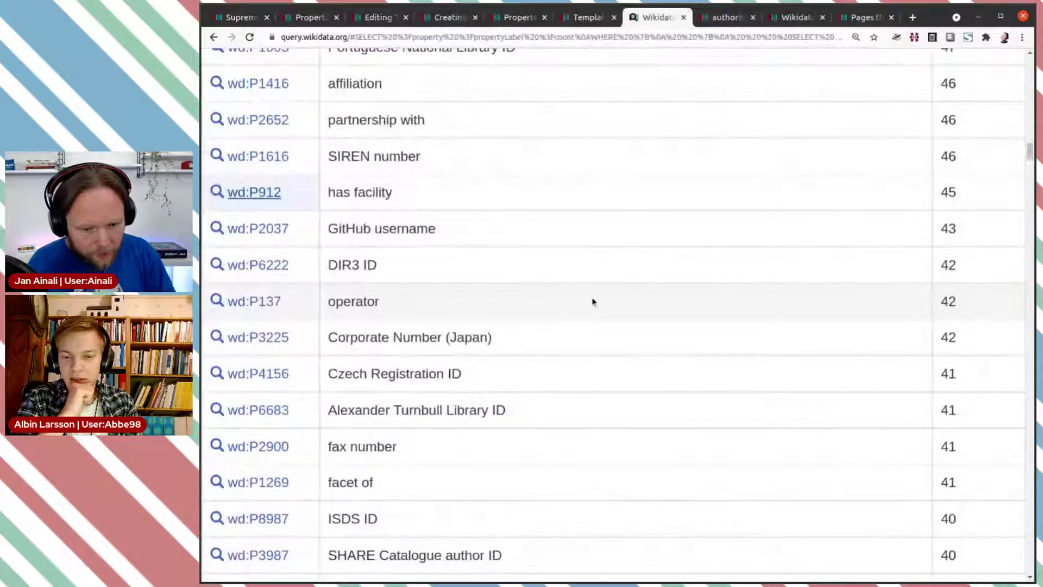
Scan the query results from has facility down to CANTIC ID for properties related to government
scroll(593, 301, down, 4)
scroll(596, 251, down, 2)
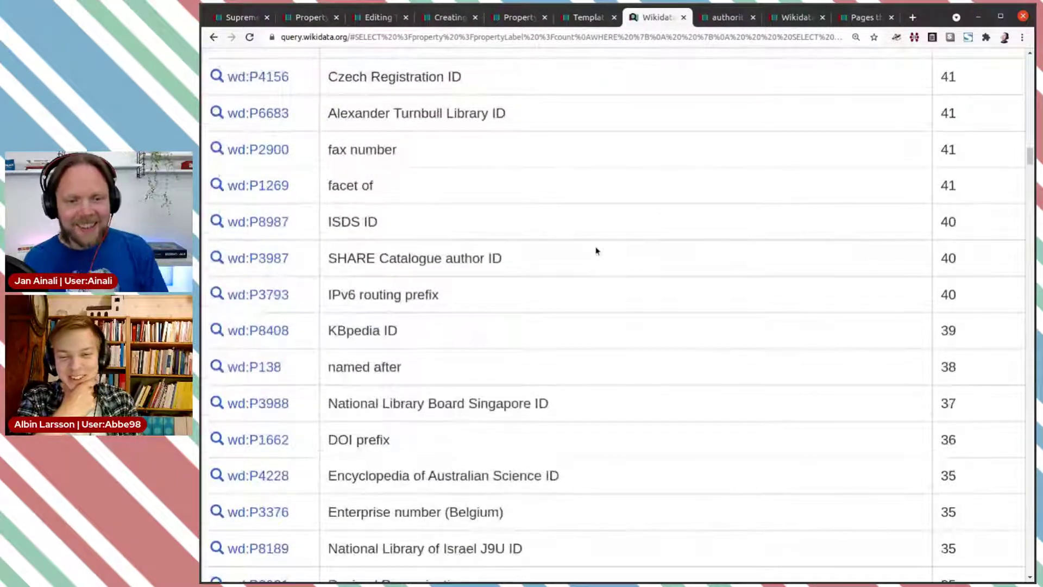
scroll(597, 252, down, 2)
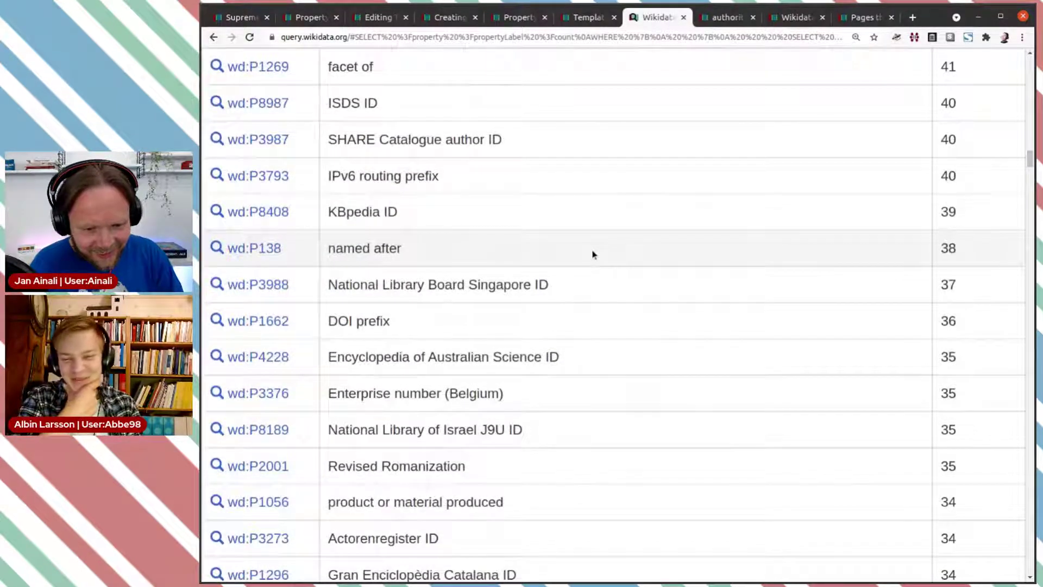
scroll(593, 254, down, 2)
scroll(592, 254, down, 1)
scroll(594, 255, down, 1)
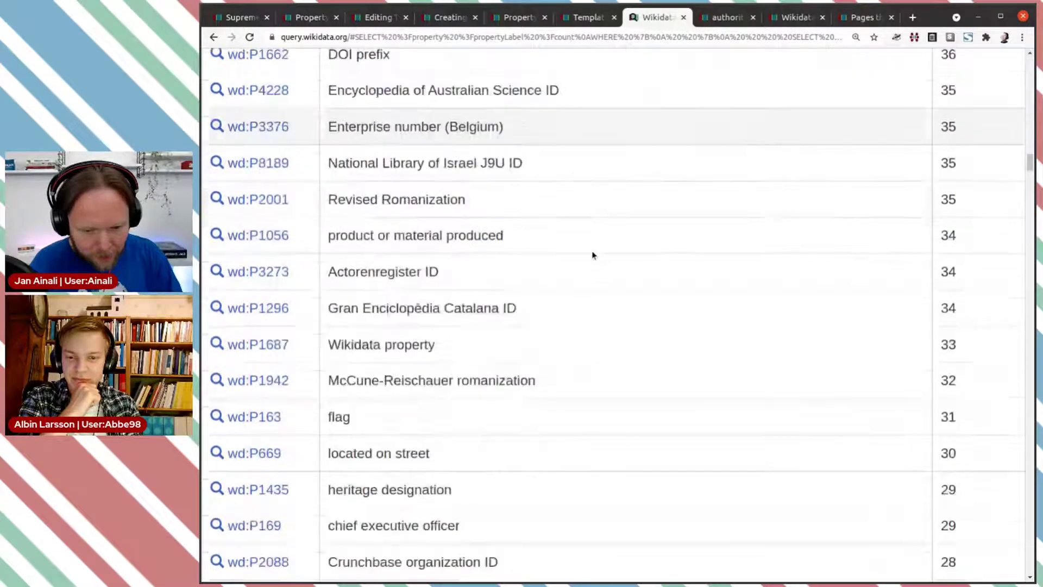
scroll(593, 255, down, 1)
scroll(593, 255, down, 3)
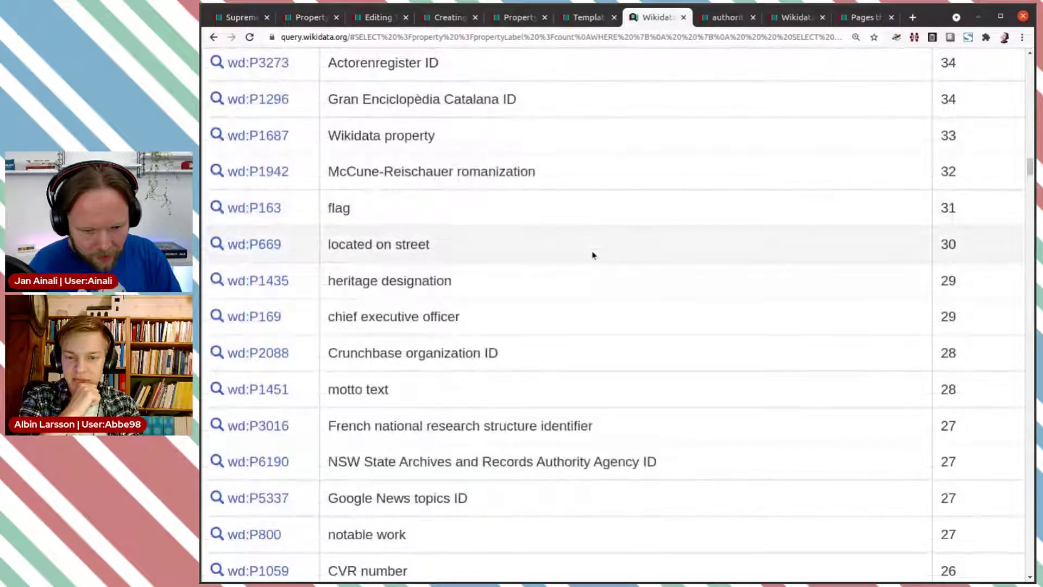
scroll(592, 255, down, 1)
scroll(591, 254, down, 1)
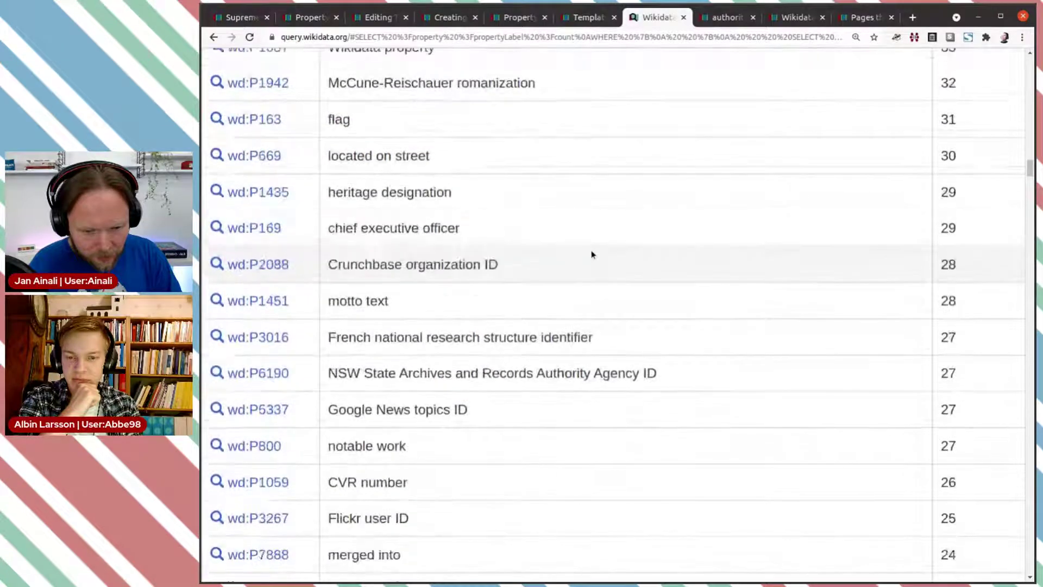
scroll(583, 239, down, 2)
scroll(579, 241, down, 1)
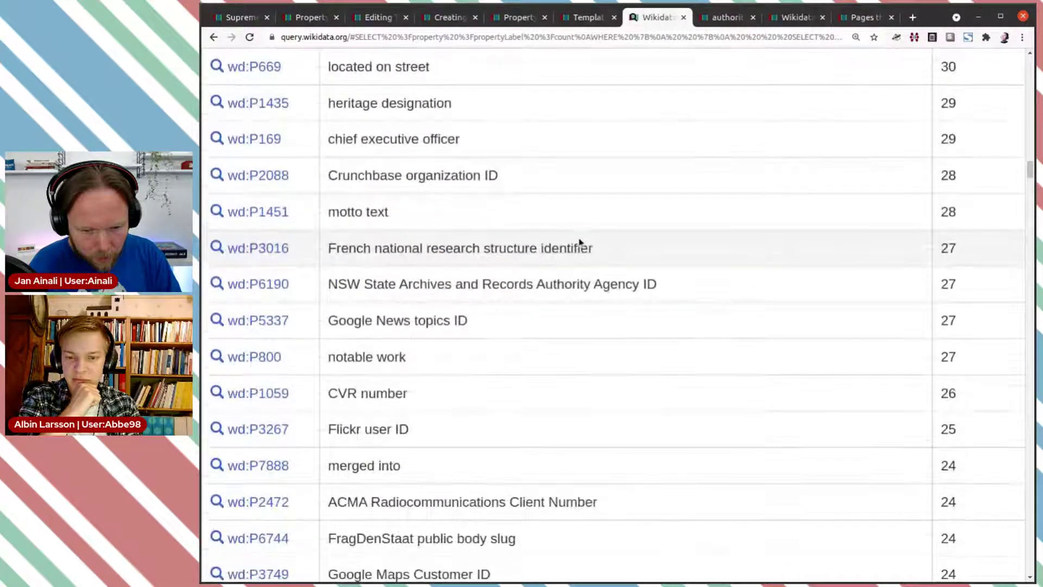
scroll(571, 274, down, 1)
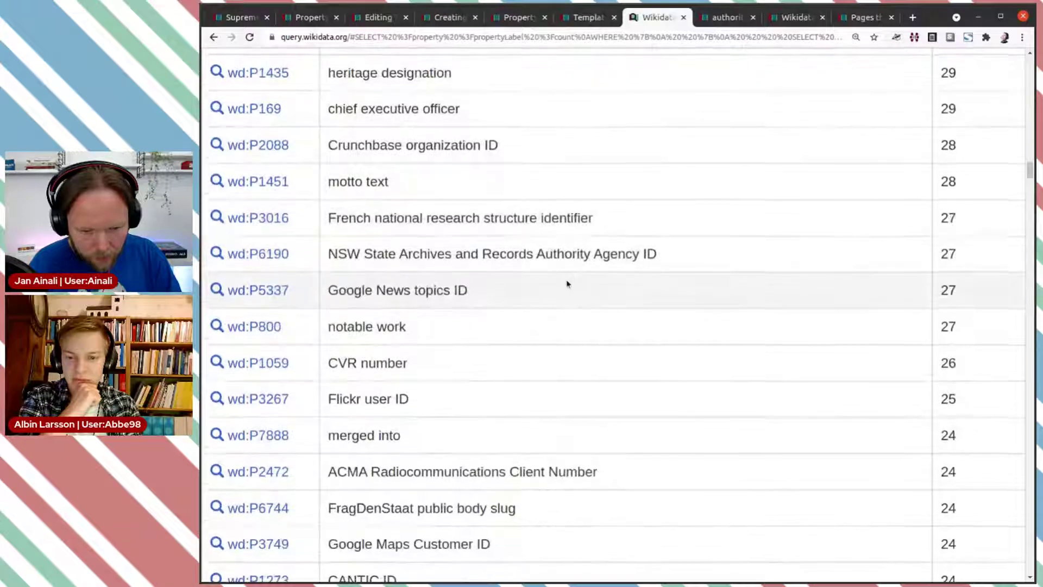
scroll(569, 282, down, 1)
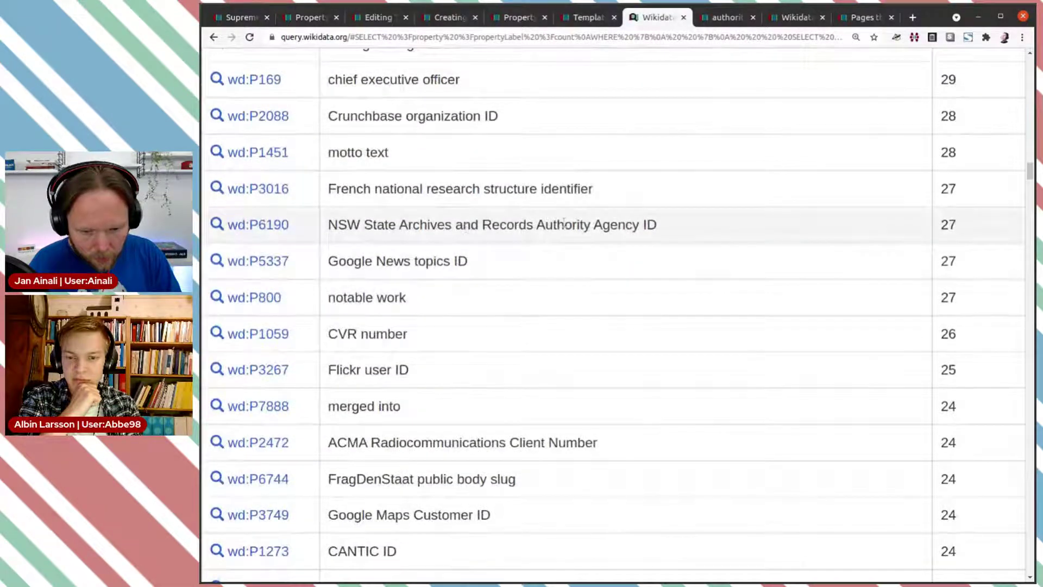
Check the description and classification of the NSW State Archives and Records Authority Agency ID property (P6190), and return to the query results
middle_click(277, 227)
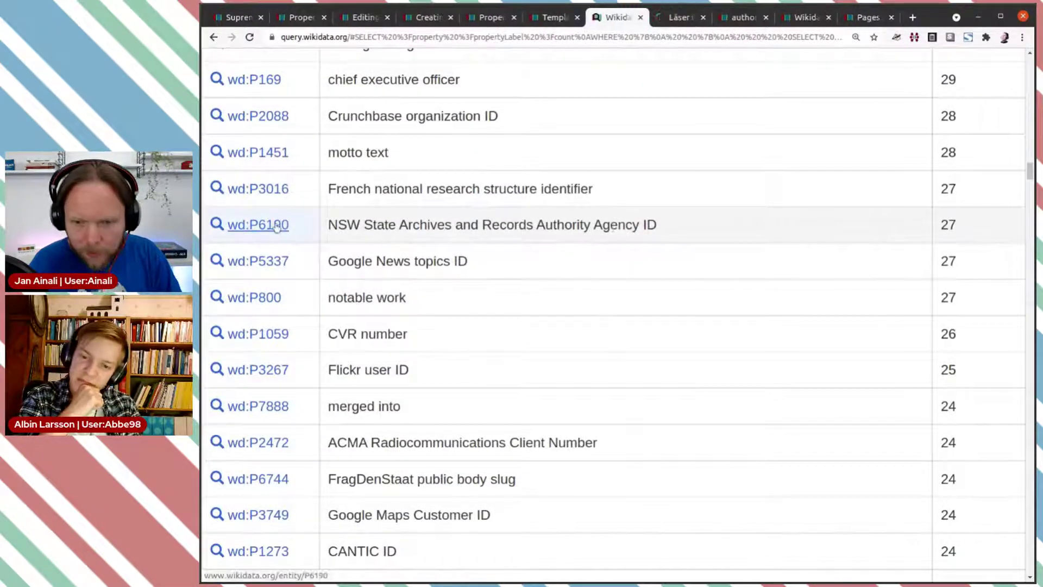
key(ctrl+Tab)
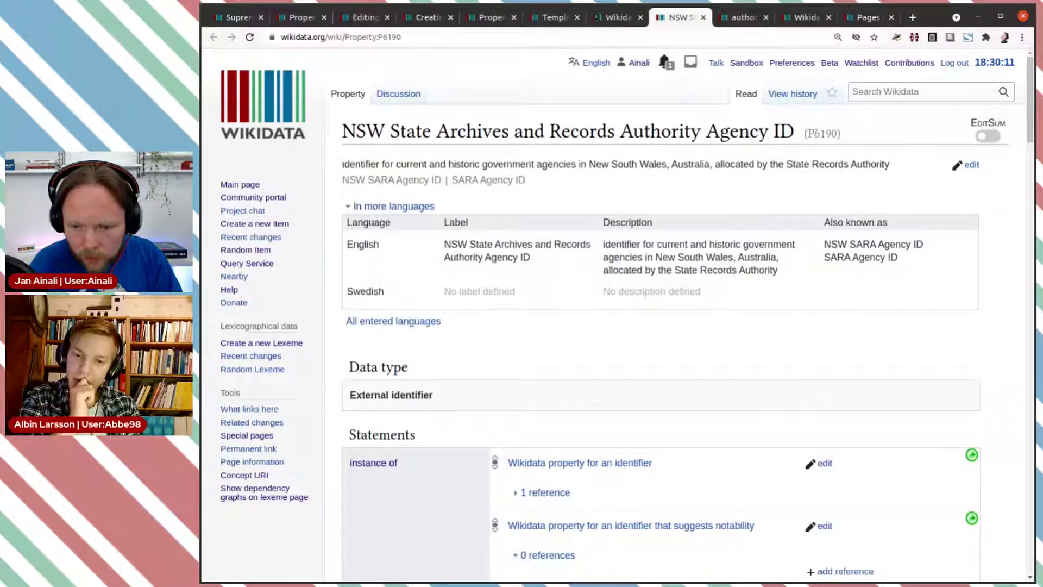
click(617, 17)
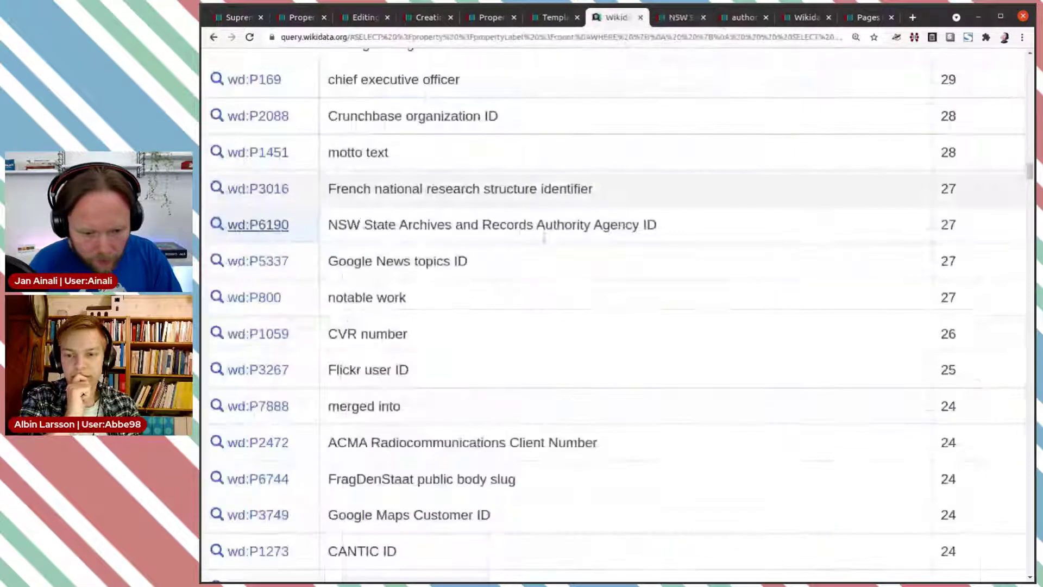
Copy the number 6190 from the query results and add it as {{Property talk|6190}} at the end of the template's Identifiers list
drag(286, 223, 261, 224)
key(ctrl+c)
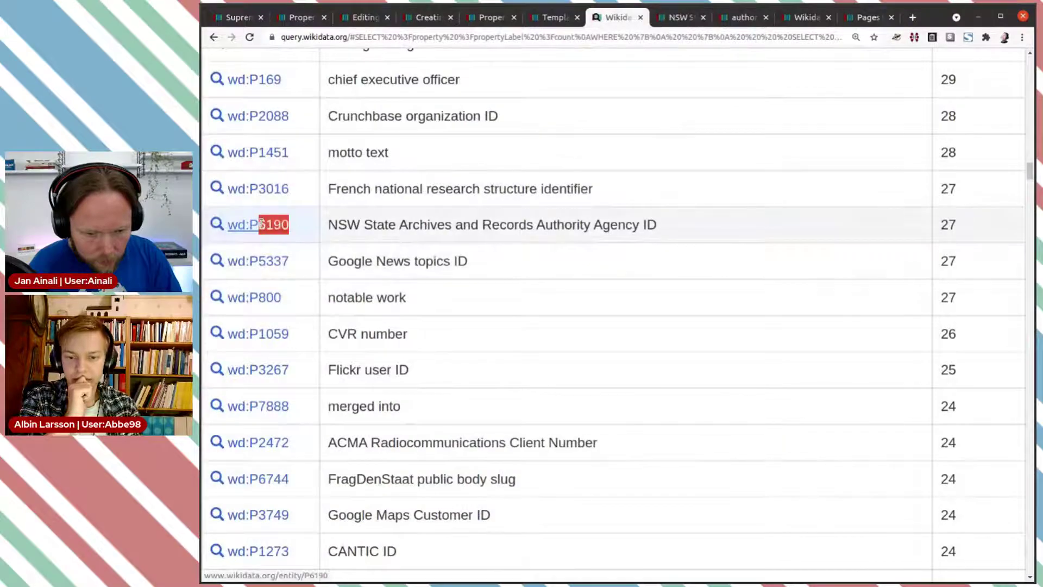
click(440, 20)
scroll(486, 364, down, 5)
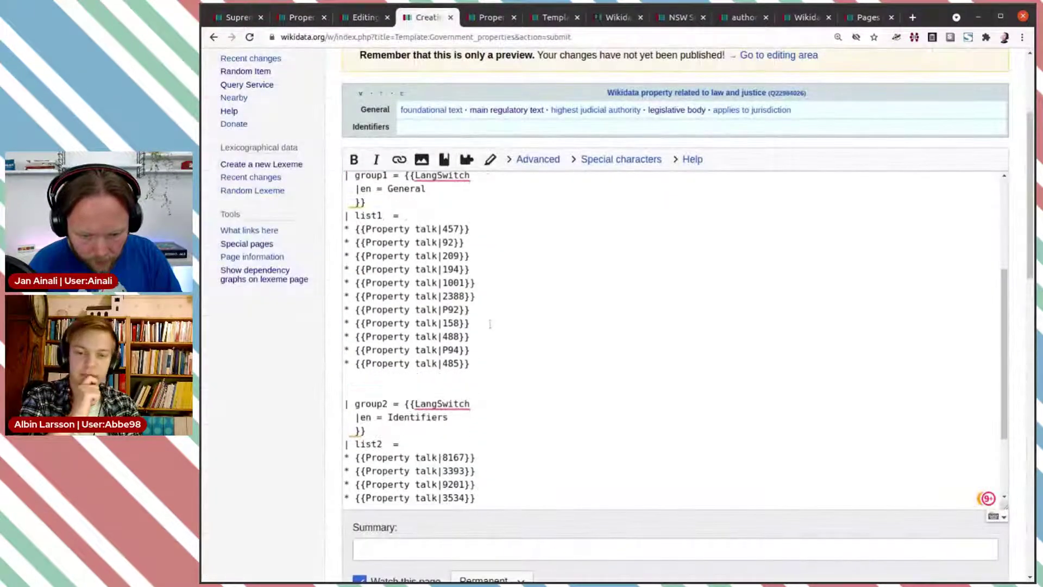
scroll(496, 341, down, 2)
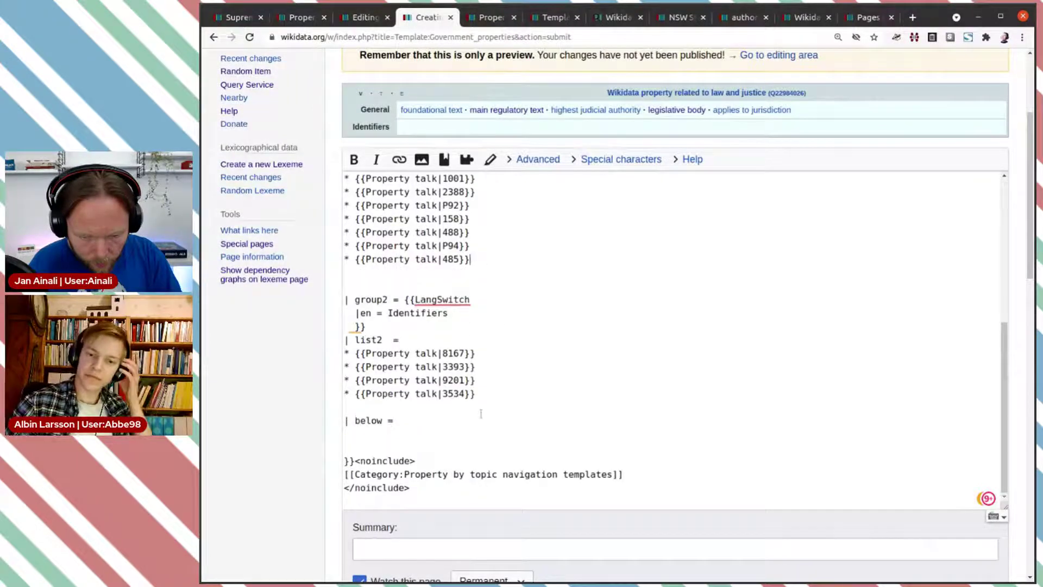
click(489, 390)
key(Return)
key(ctrl+v)
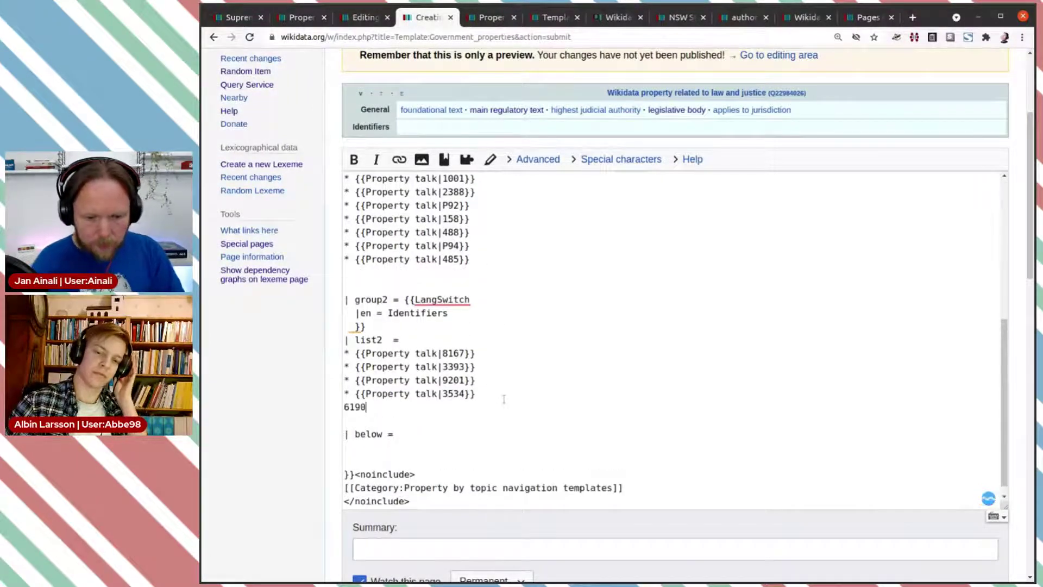
drag(442, 393, 341, 403)
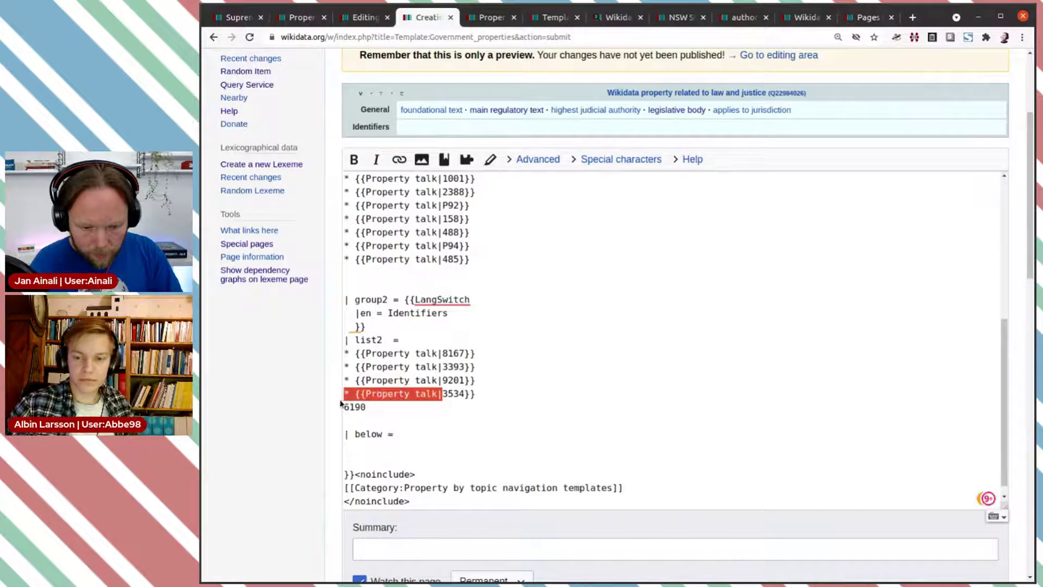
key(ctrl+c)
click(345, 408)
key(ctrl+v)
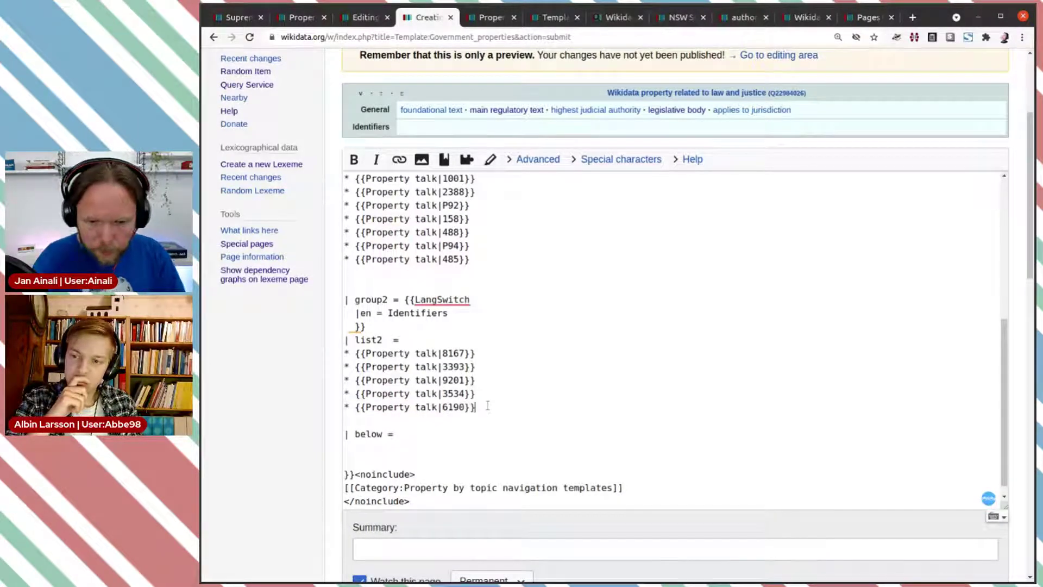
Copy the FragDenStaat public body slug number from the query results and add {{Property talk|6744}} after the 3393 entry in the Identifiers list
click(617, 17)
scroll(601, 193, down, 2)
scroll(601, 195, down, 3)
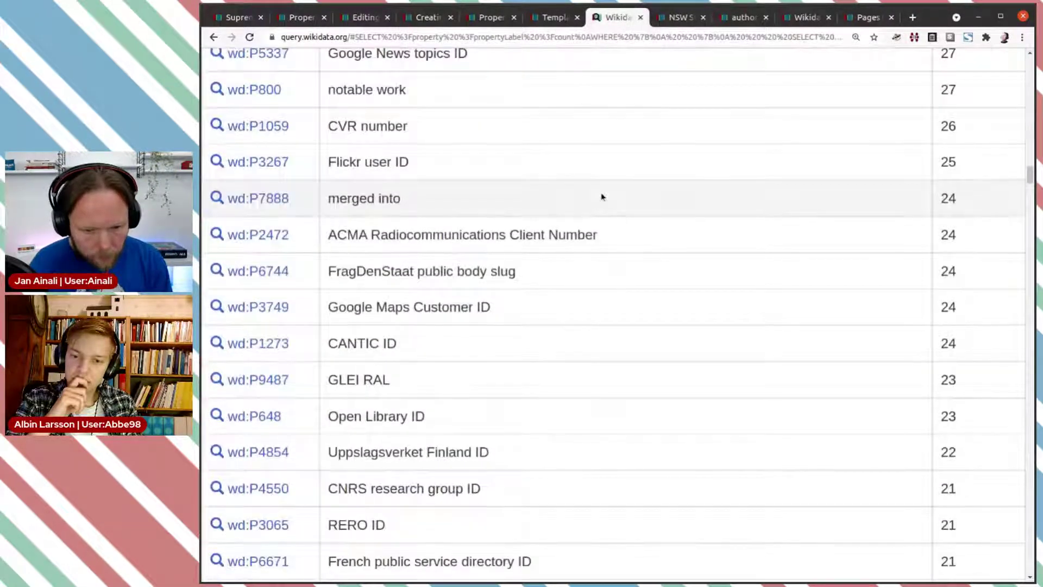
scroll(602, 197, down, 1)
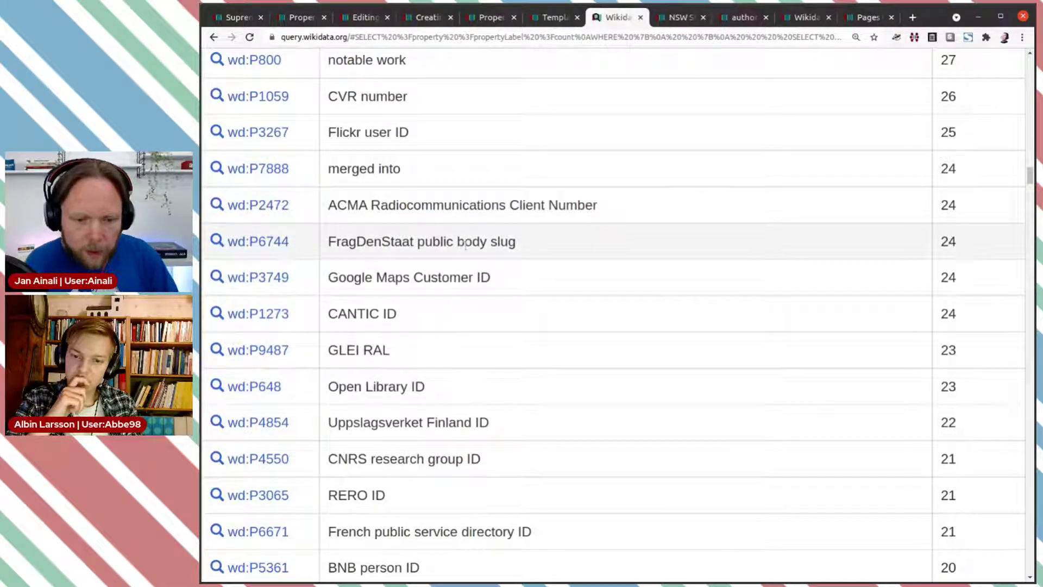
drag(301, 241, 262, 239)
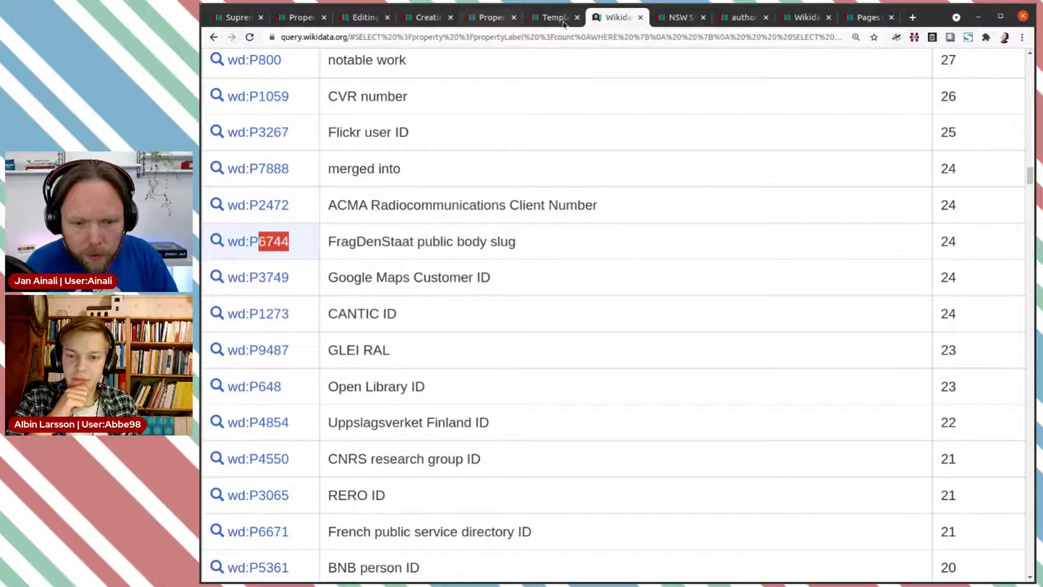
click(414, 19)
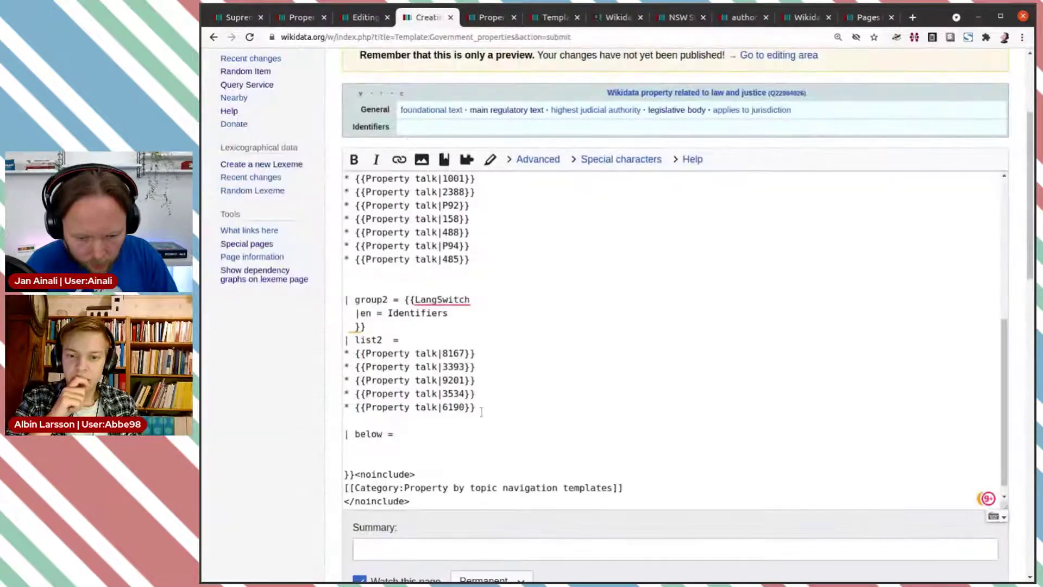
key(Return)
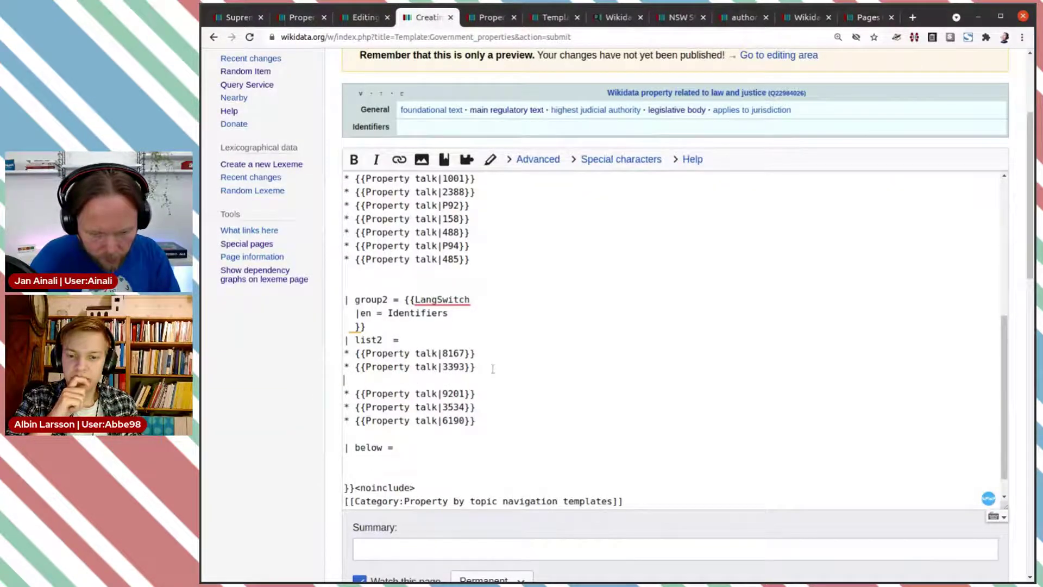
key(BackSpace)
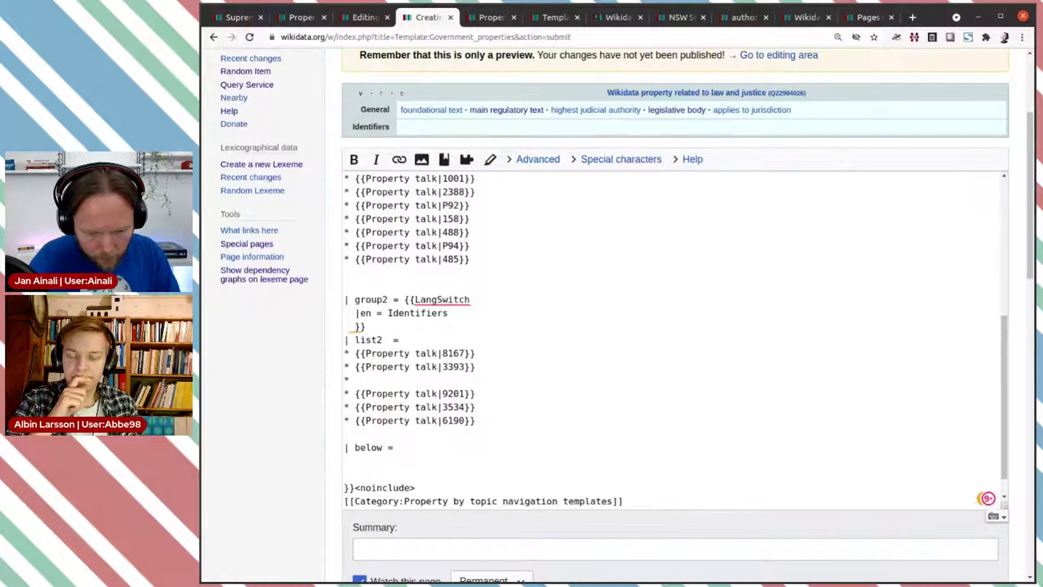
key(ctrl+v)
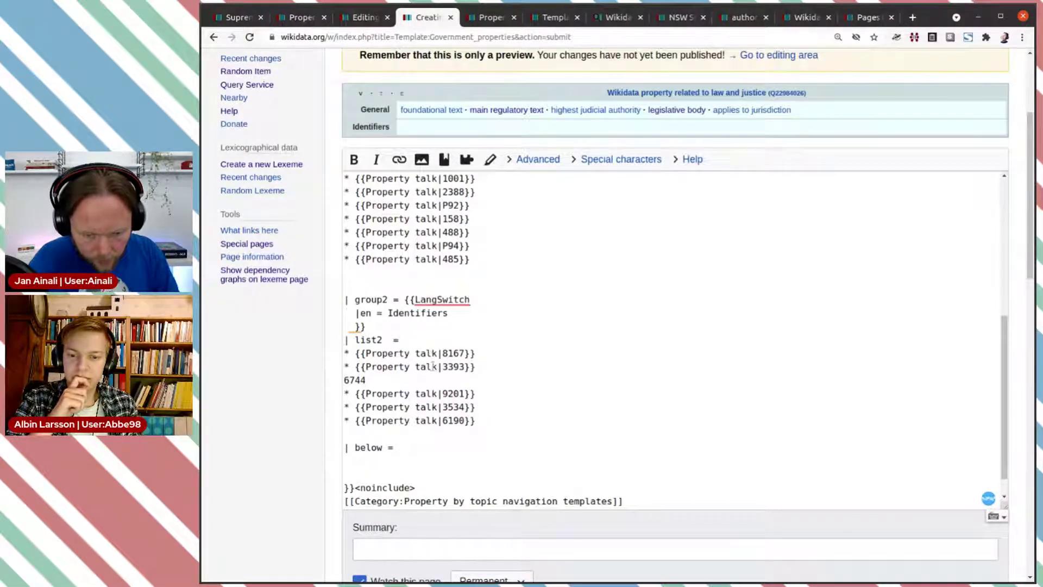
drag(442, 368, 338, 368)
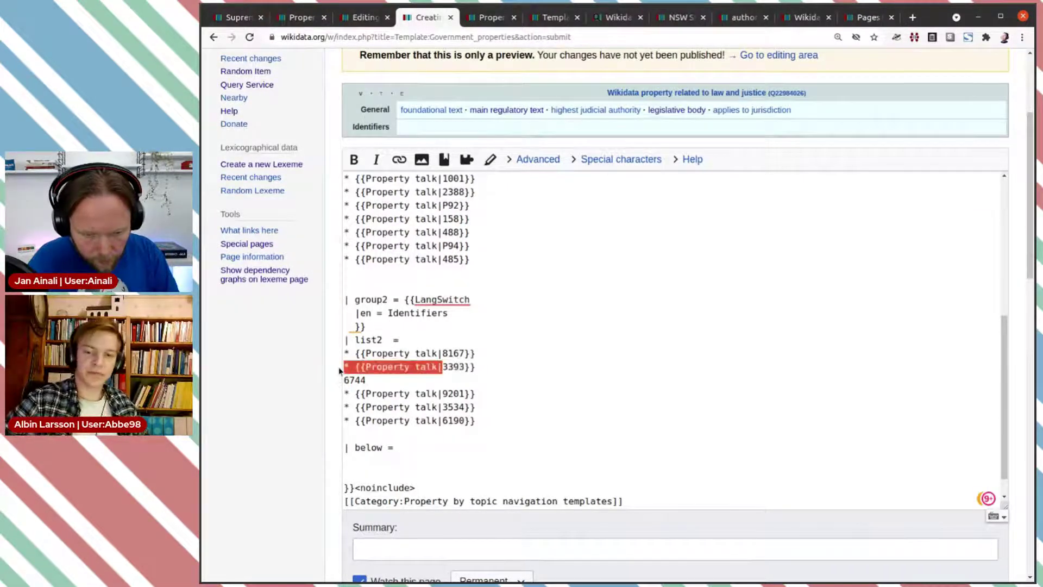
click(346, 379)
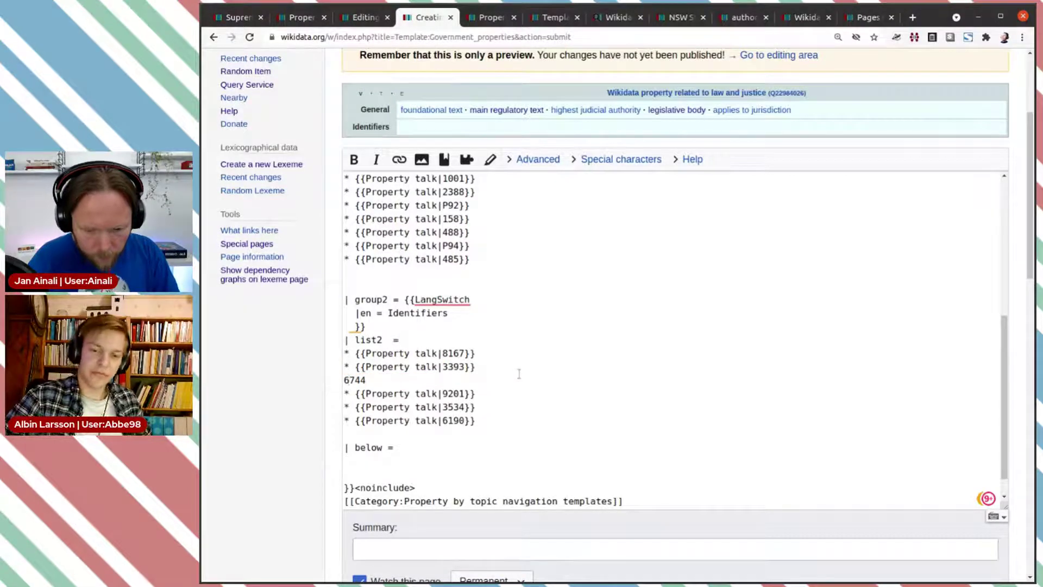
key(ctrl+v)
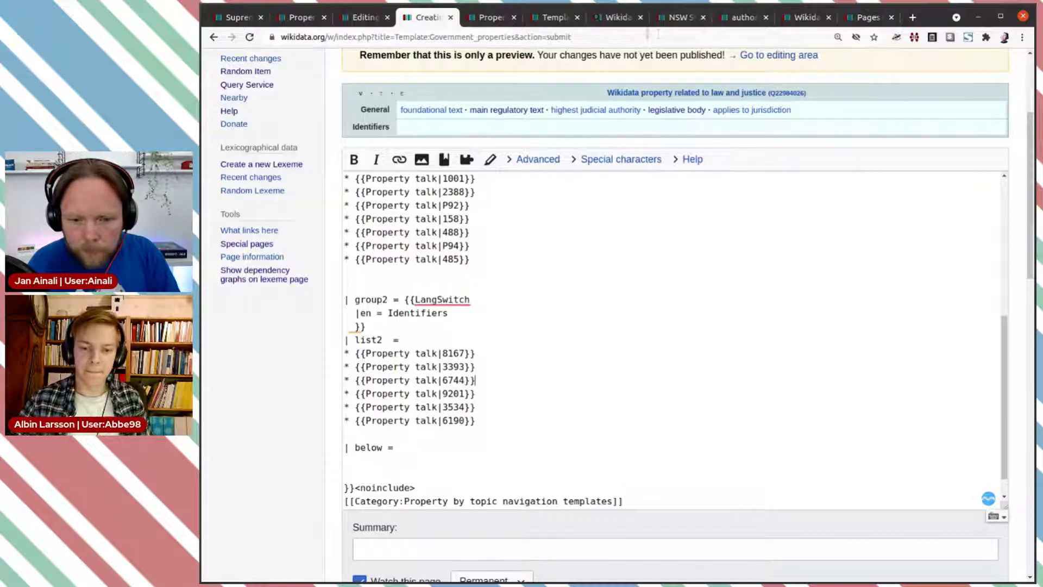
Find French public service directory ID (P6671) in the query results, open its property page separately, and close the NSW State Archives property page
click(614, 17)
scroll(625, 222, down, 5)
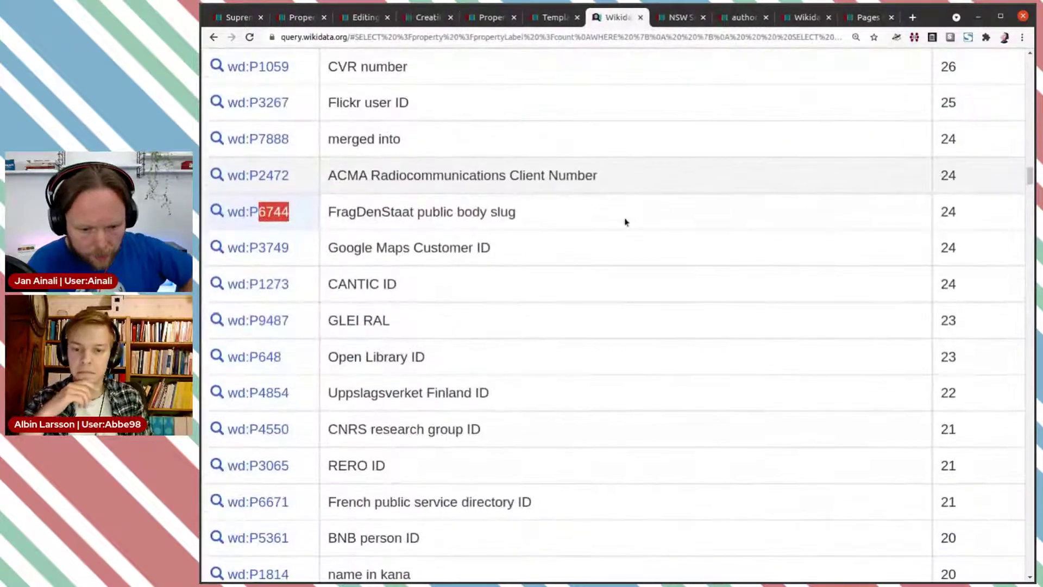
scroll(625, 221, down, 2)
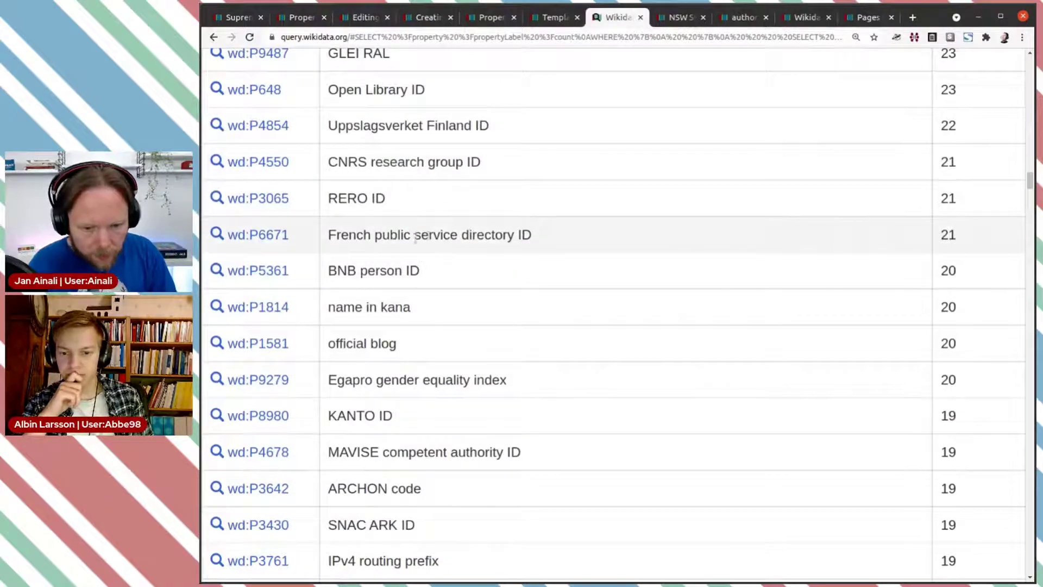
middle_click(282, 239)
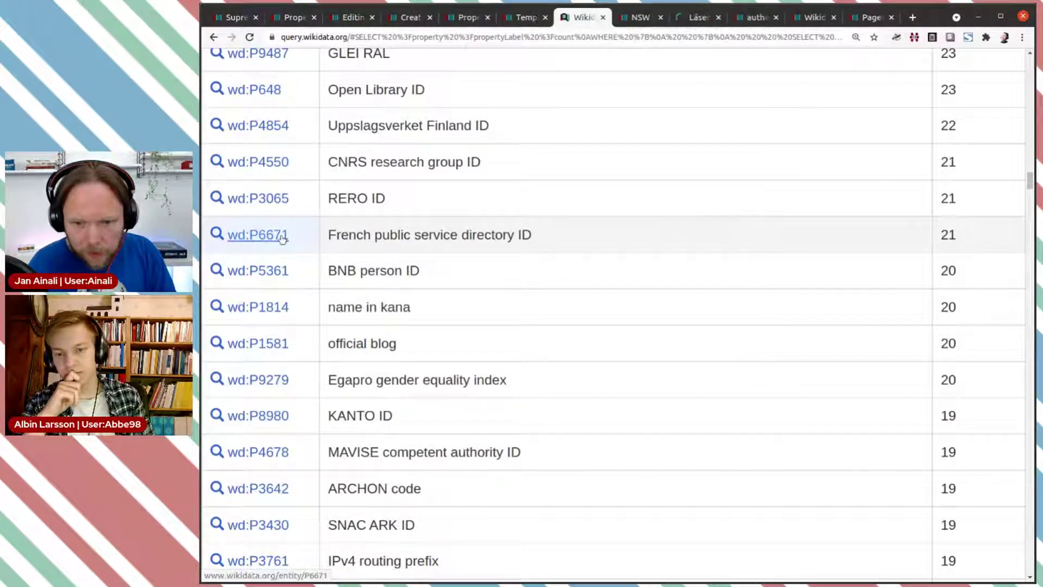
click(638, 17)
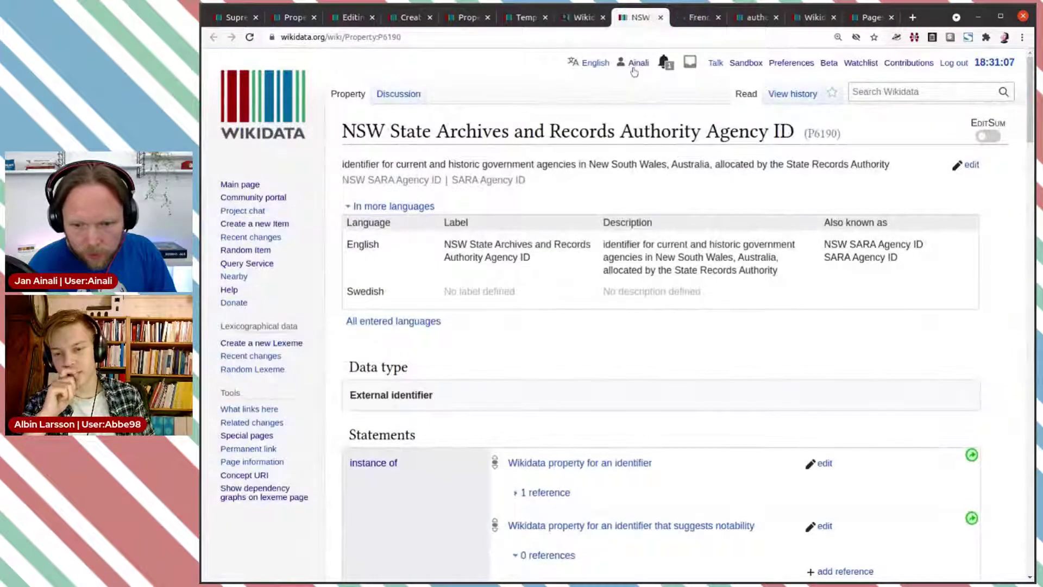
key(ctrl+w)
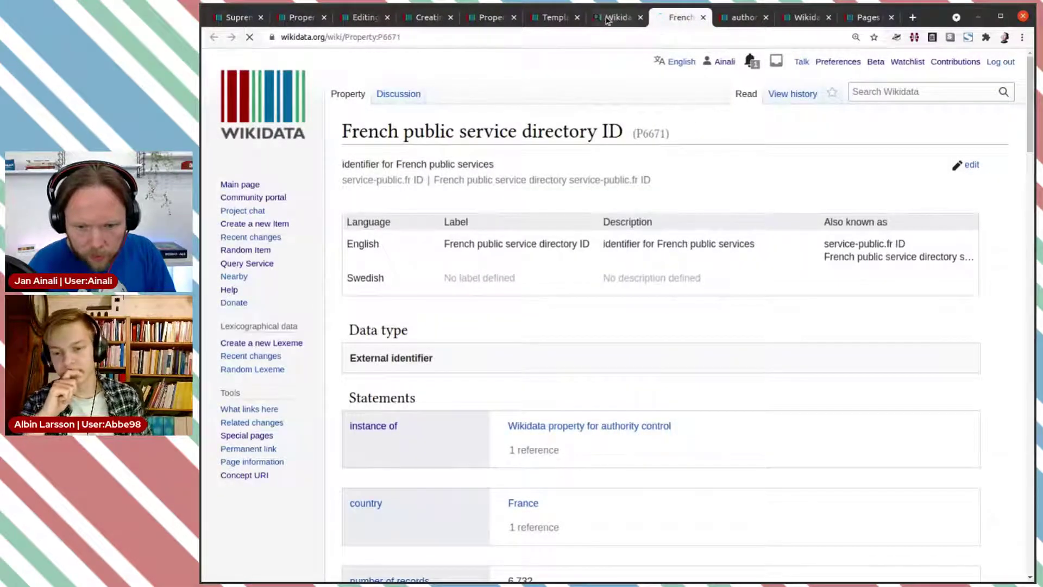
click(634, 19)
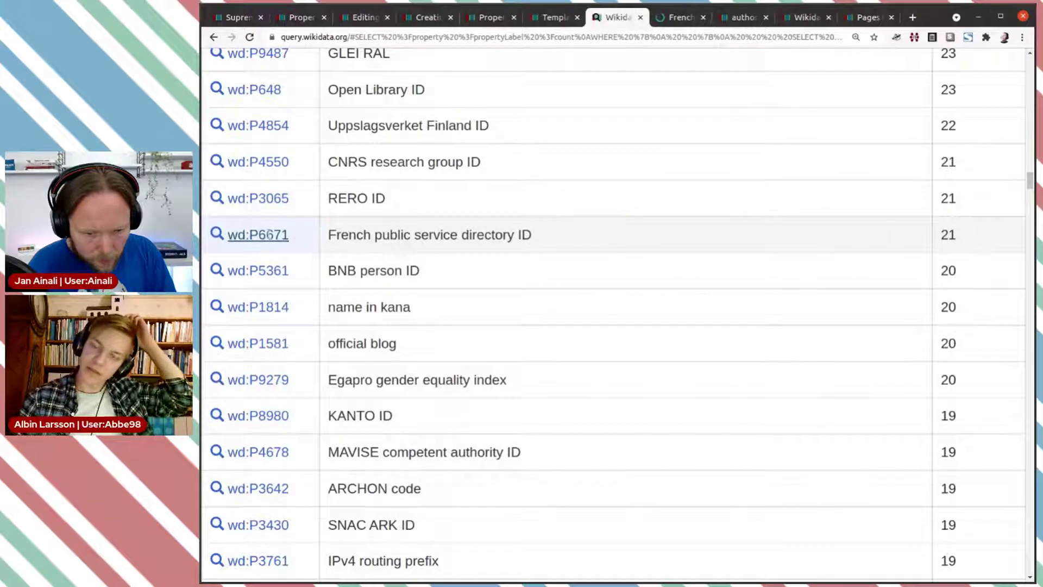
Copy the number 6671 from the query results and check the description and statements on the French public service directory ID page
drag(259, 237, 292, 240)
key(ctrl+c)
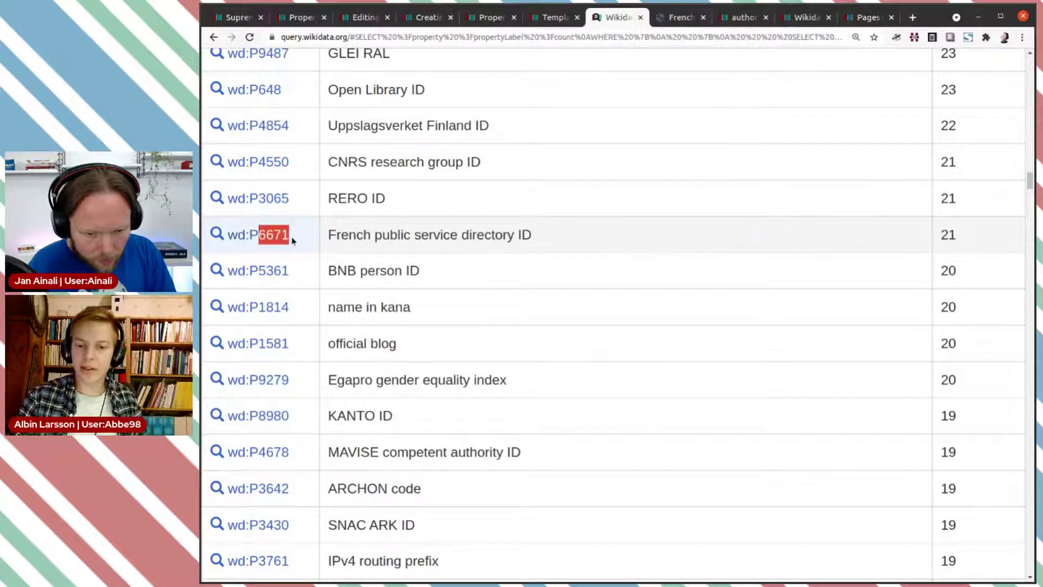
click(680, 18)
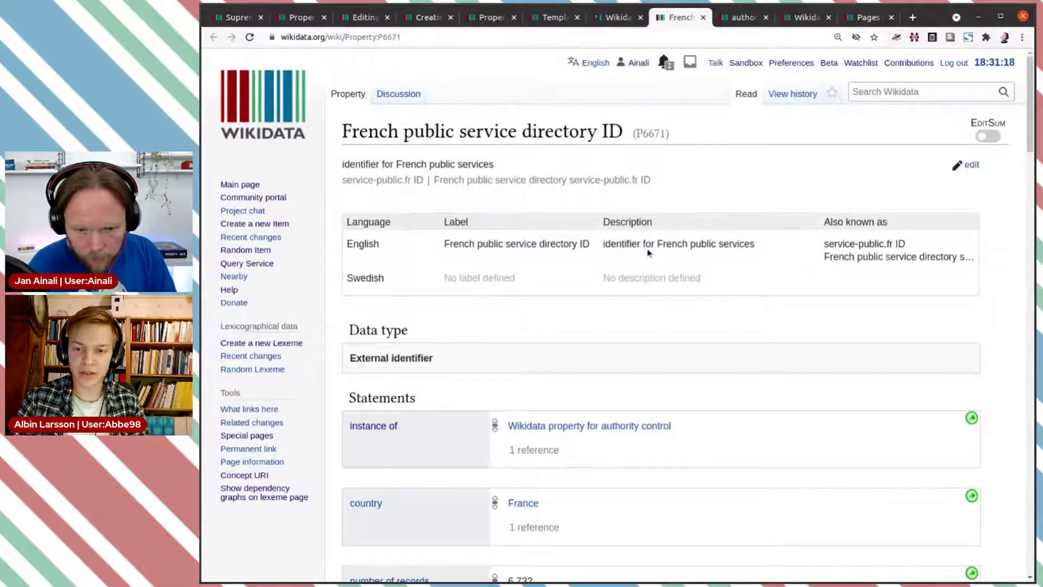
scroll(630, 301, down, 2)
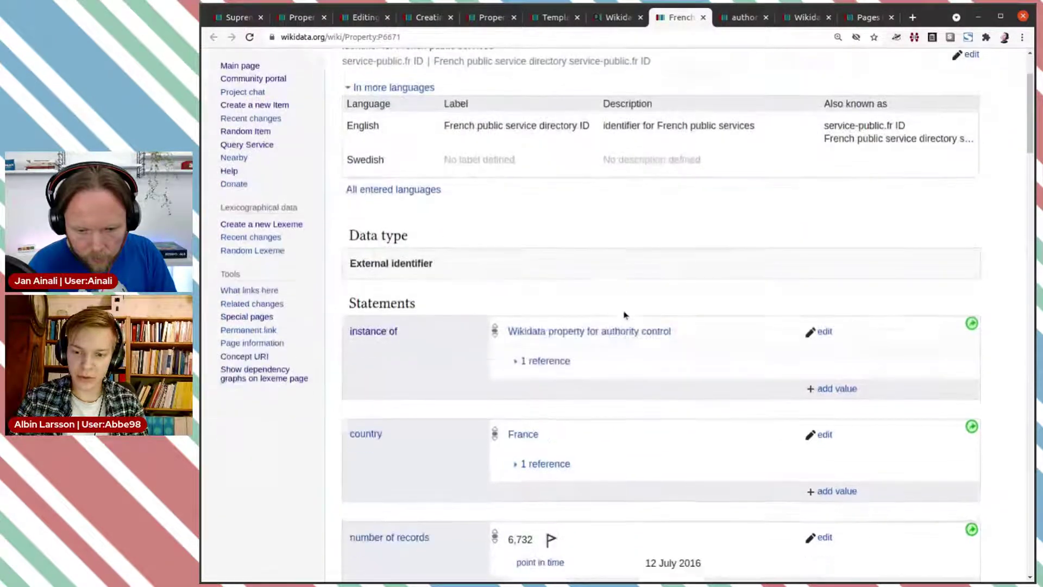
click(610, 20)
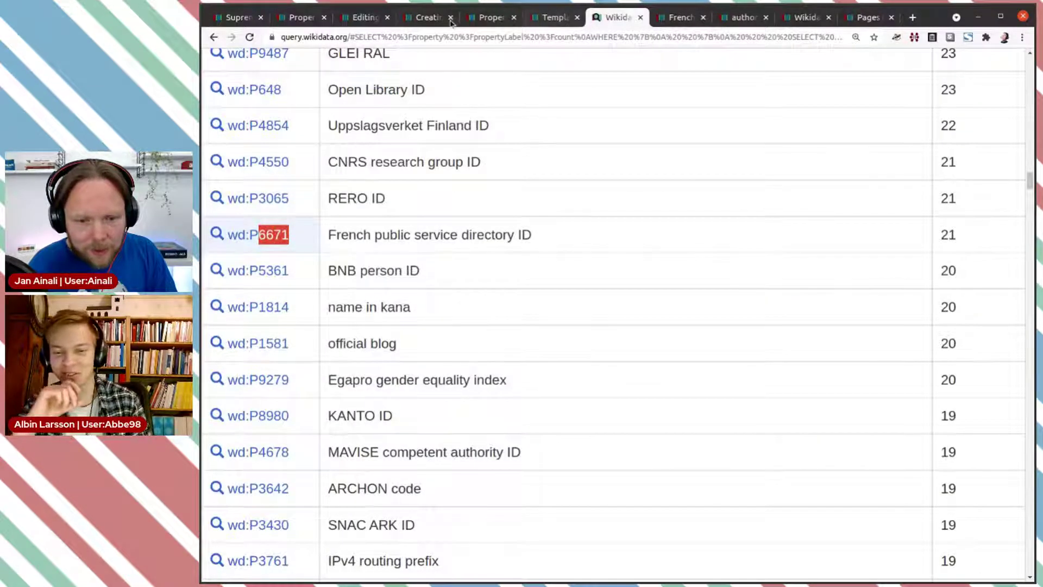
Add {{Property talk|6671}} as a new entry at the end of the template's Identifiers list
click(406, 21)
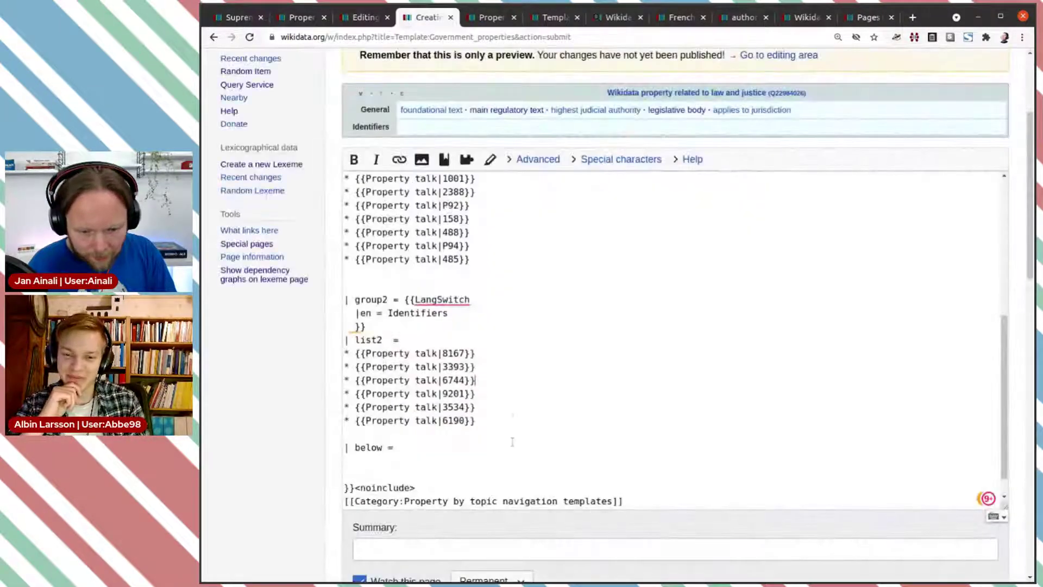
click(512, 417)
key(Return)
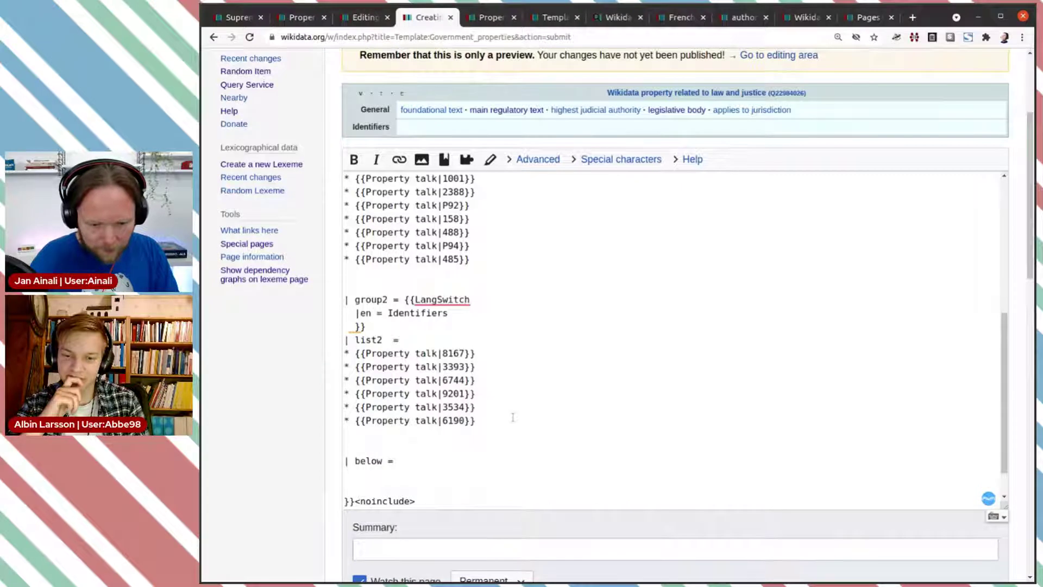
key(ctrl+v)
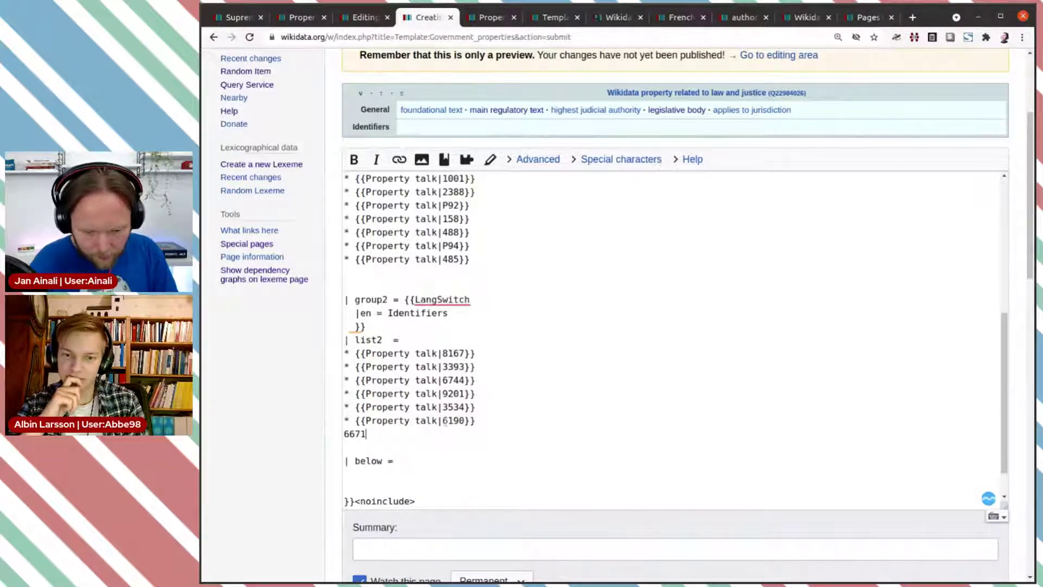
drag(443, 422, 344, 422)
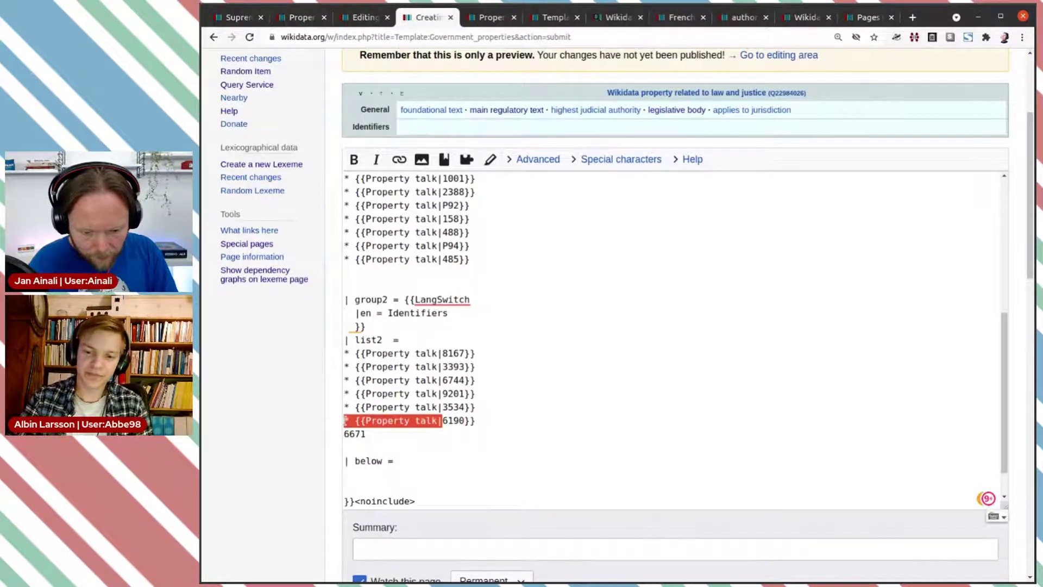
key(ctrl+c)
click(344, 433)
key(ctrl+v)
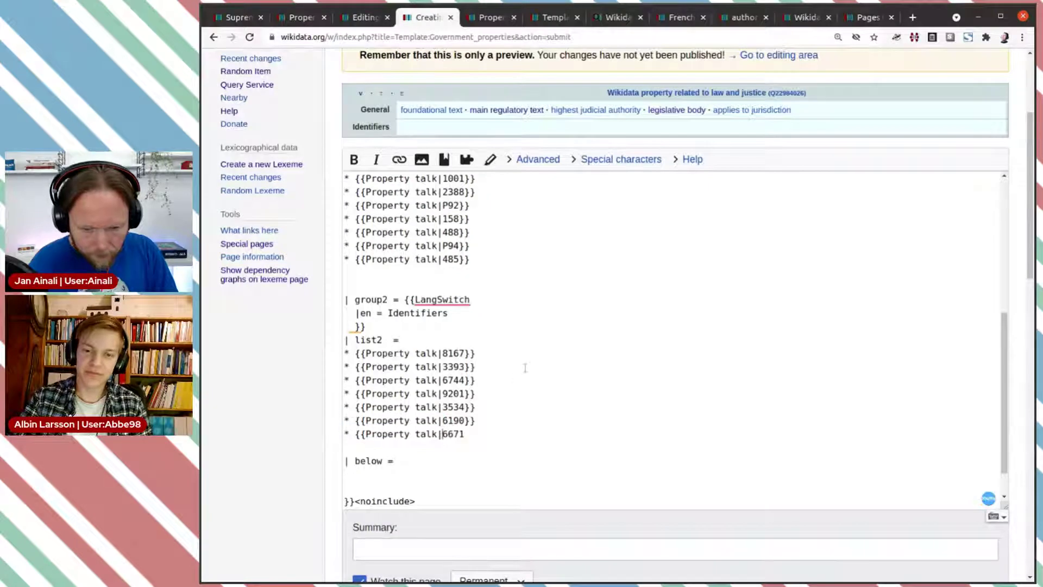
text(}})
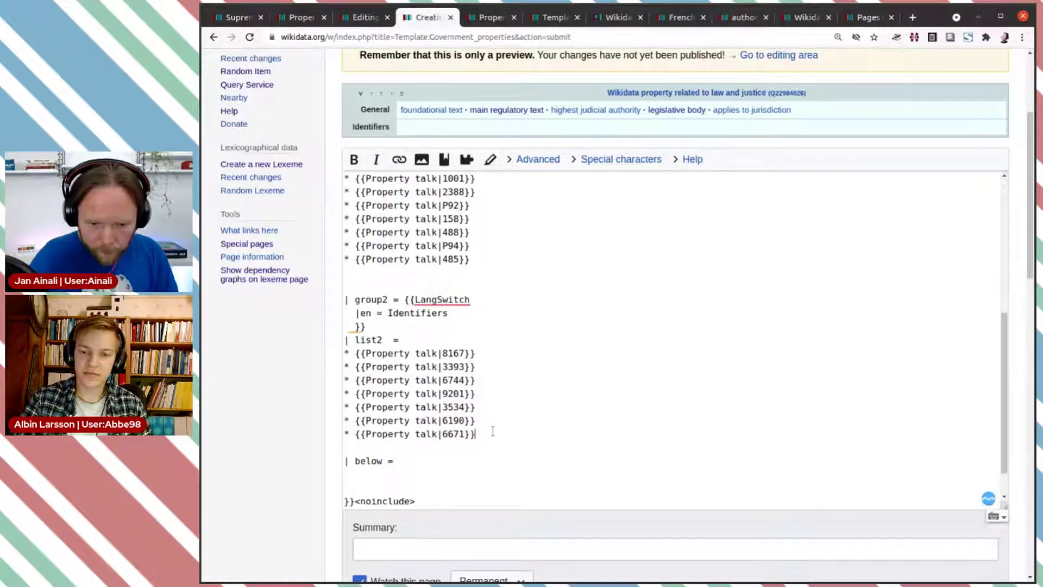
Check the description and classification of MAVISE competent authority ID (P4678) from the query results, closing the French directory and MAVISE property pages
click(596, 21)
scroll(608, 179, down, 3)
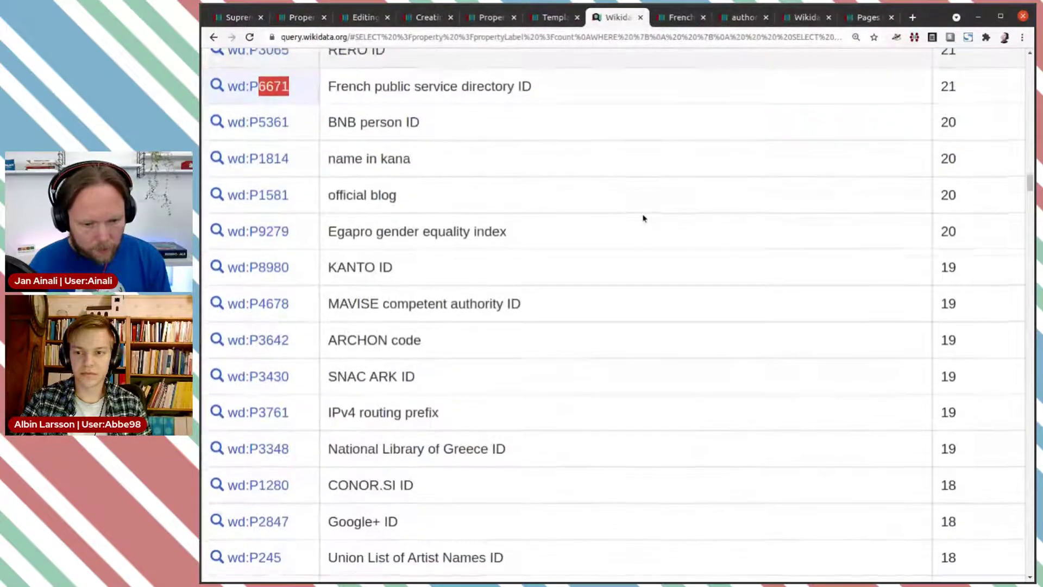
scroll(643, 218, down, 3)
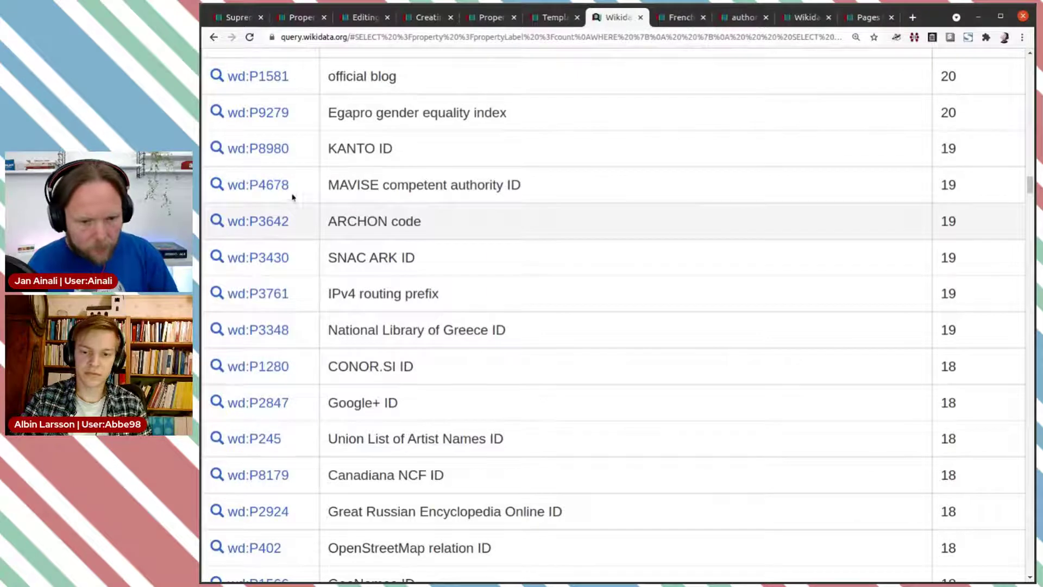
middle_click(270, 188)
key(ctrl+Tab)
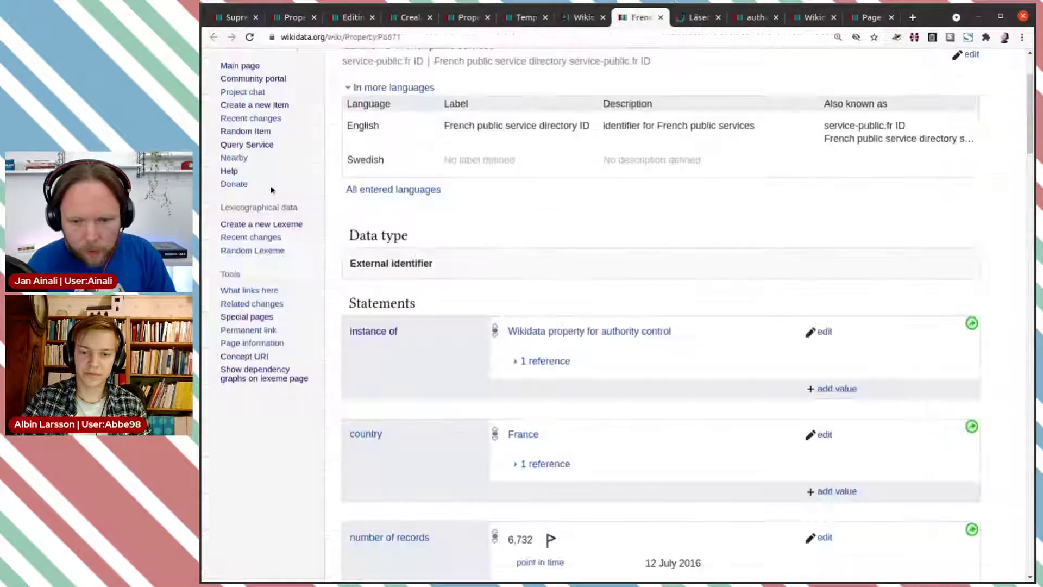
key(ctrl+w)
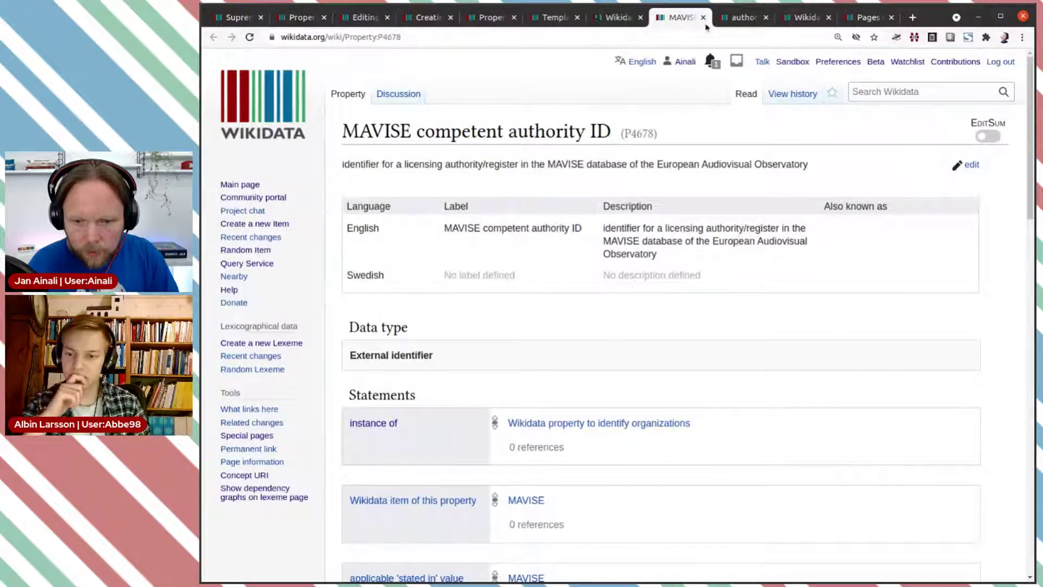
key(ctrl+w)
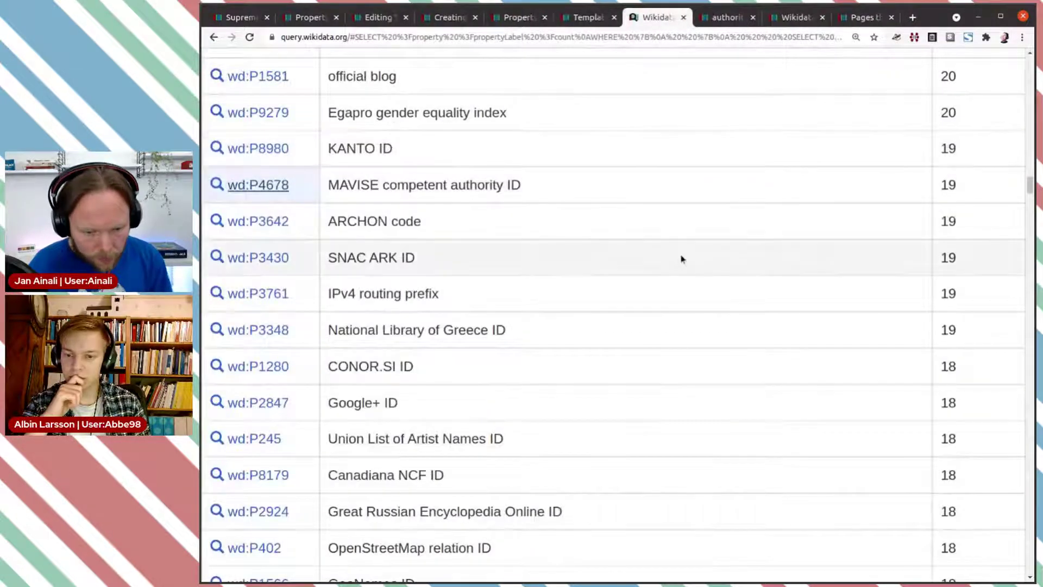
Scan further down the query results to Hungarian public body ID (P4993), check its property page, and return to the results
scroll(680, 259, down, 3)
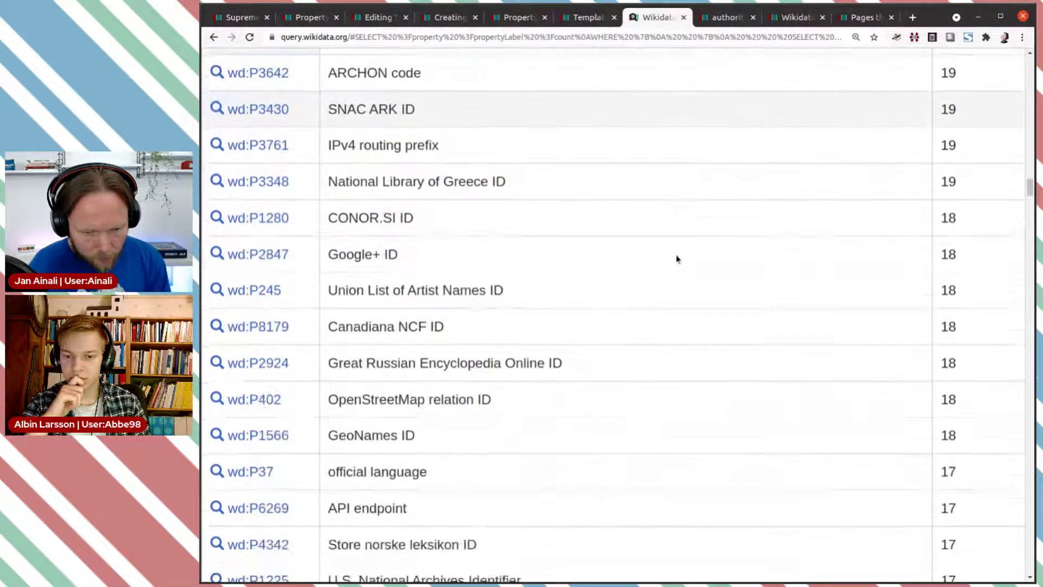
scroll(677, 259, down, 4)
scroll(676, 259, down, 4)
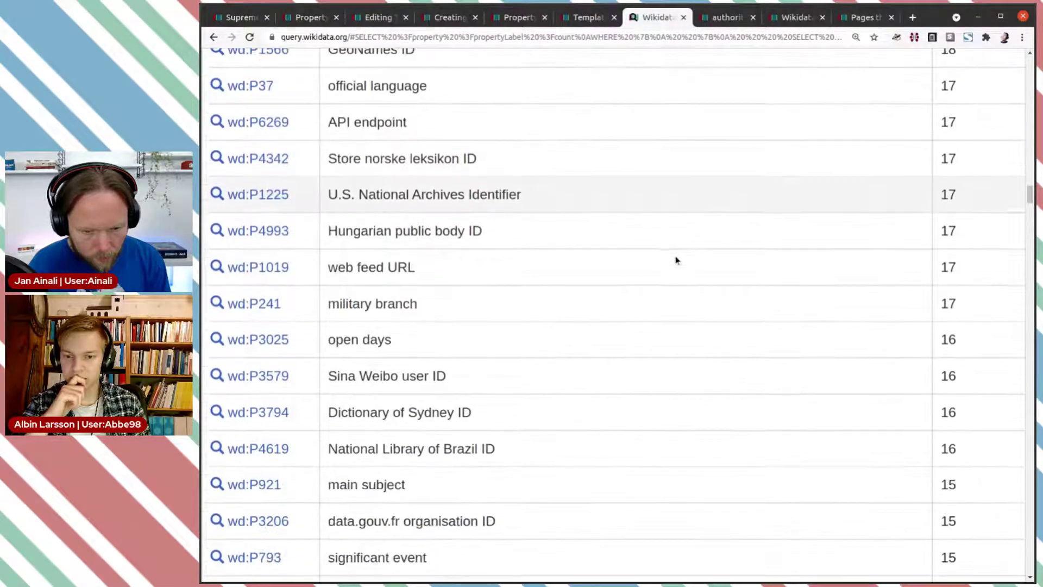
scroll(669, 251, down, 1)
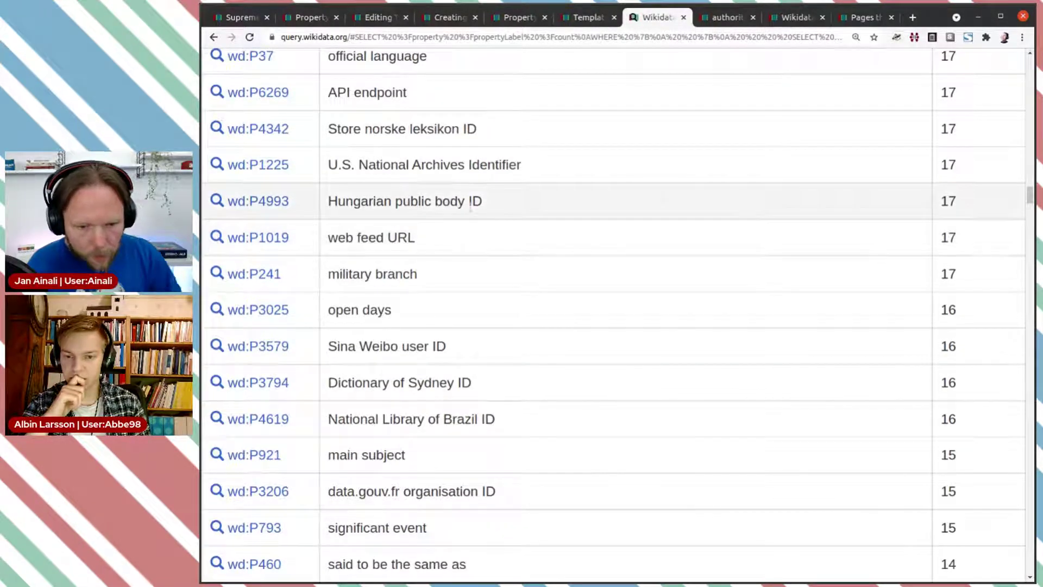
click(279, 203)
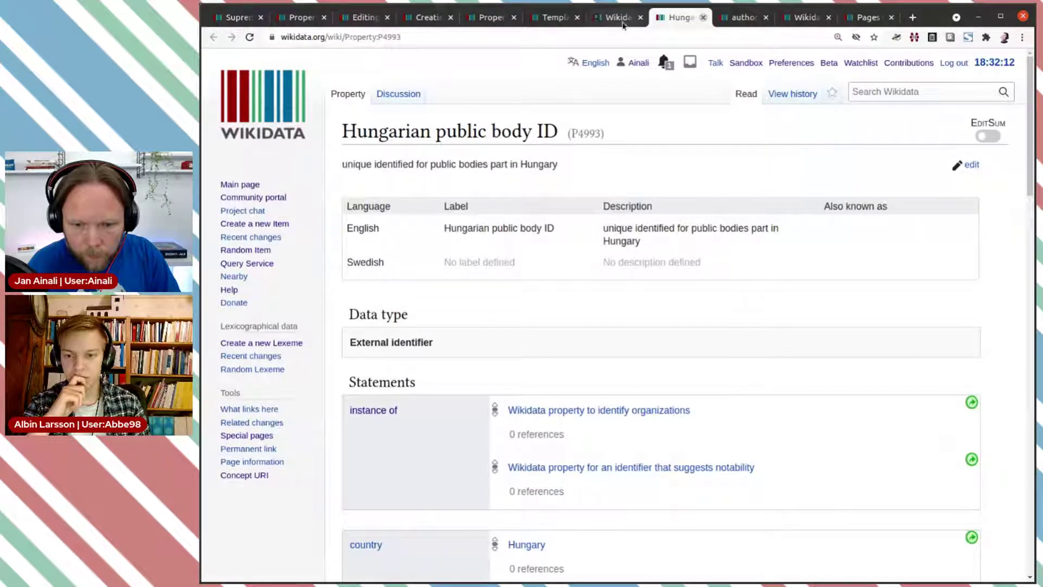
click(703, 19)
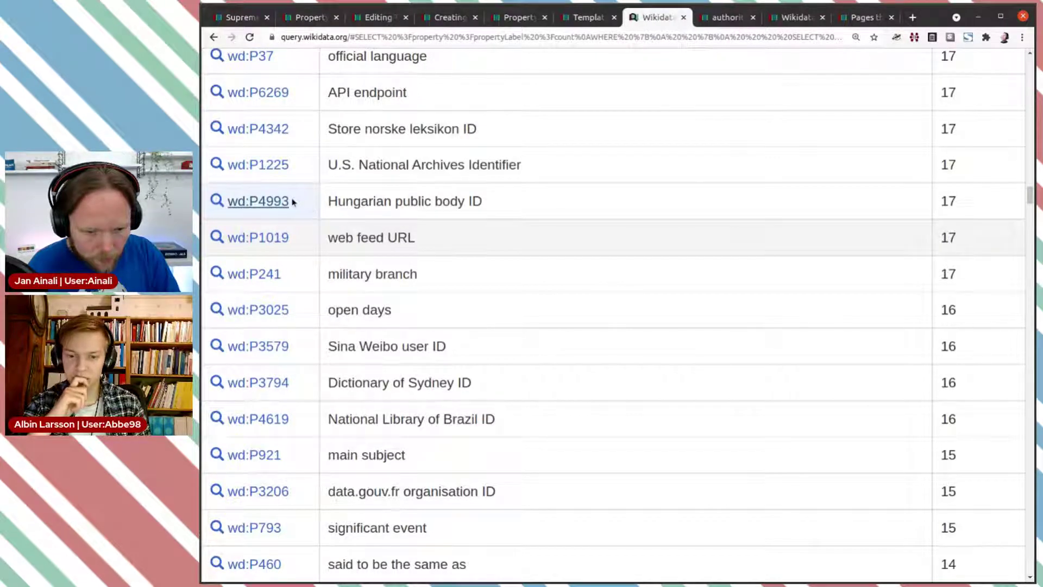
Copy the Hungarian public body ID number from the query results and add {{Property talk|4993}} at the end of the Identifiers list
drag(260, 201, 289, 203)
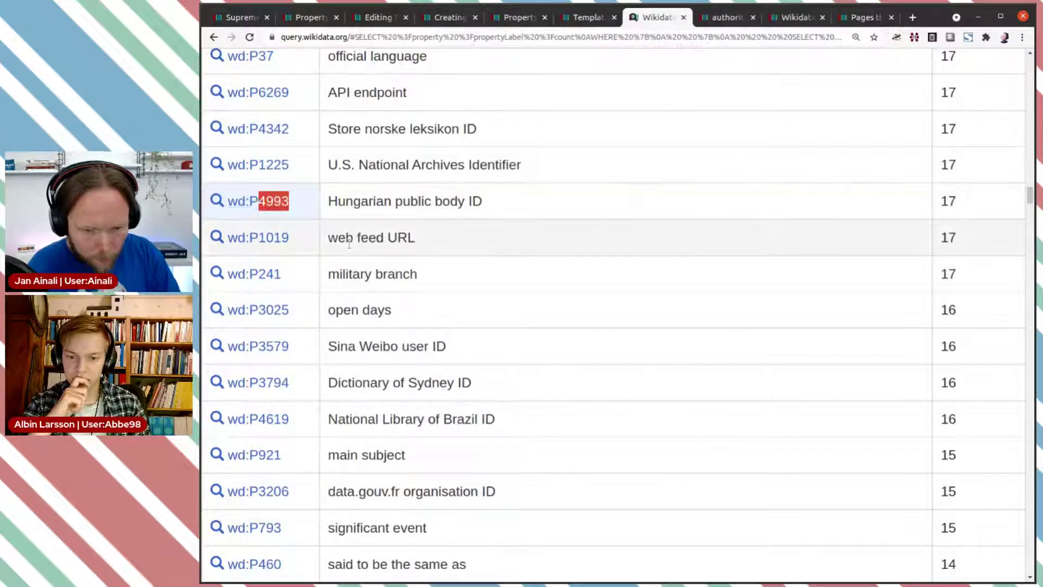
click(449, 17)
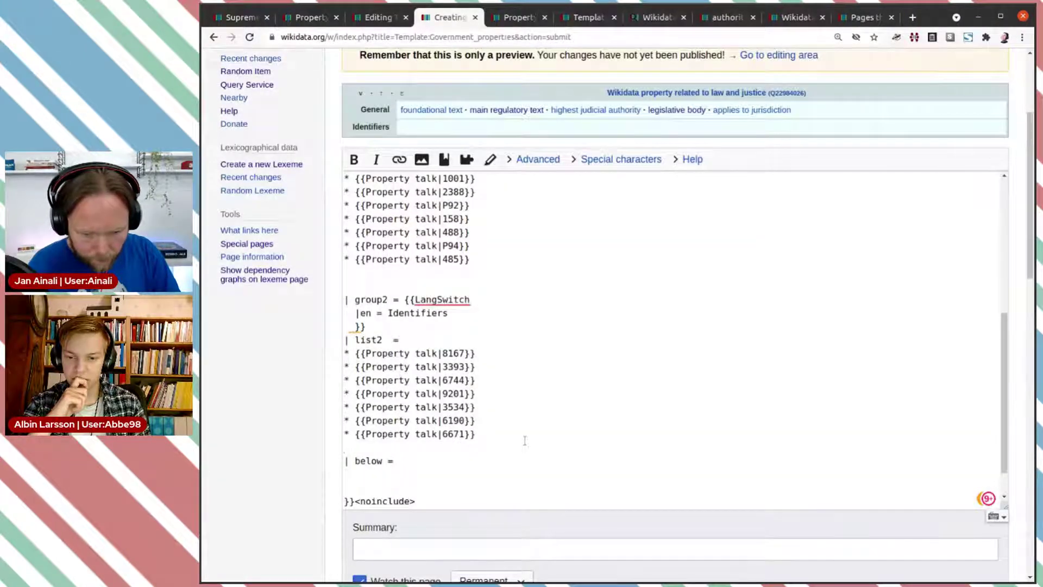
key(ctrl+v)
drag(444, 435, 324, 443)
click(347, 448)
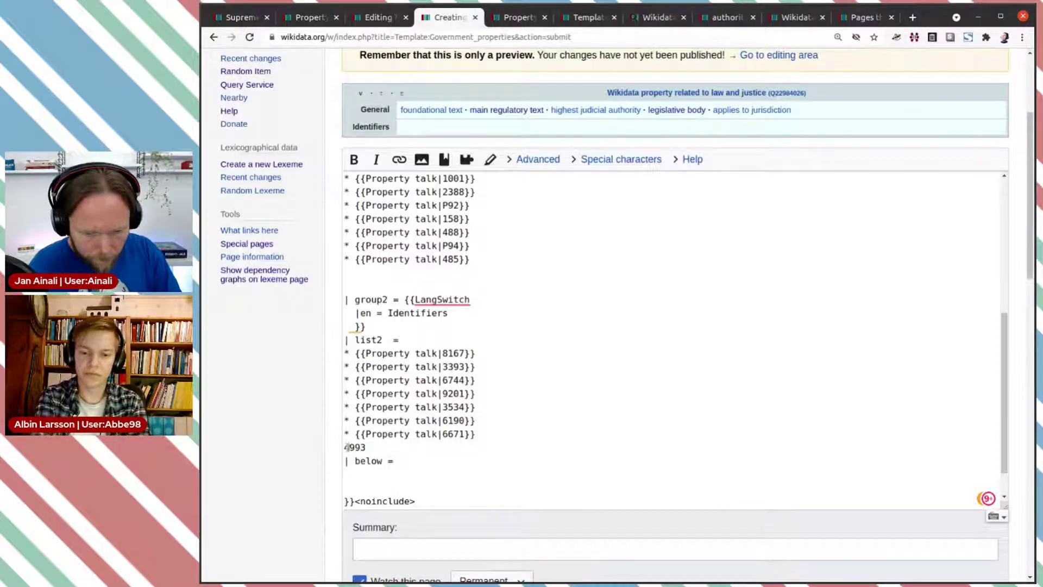
key(ctrl+v)
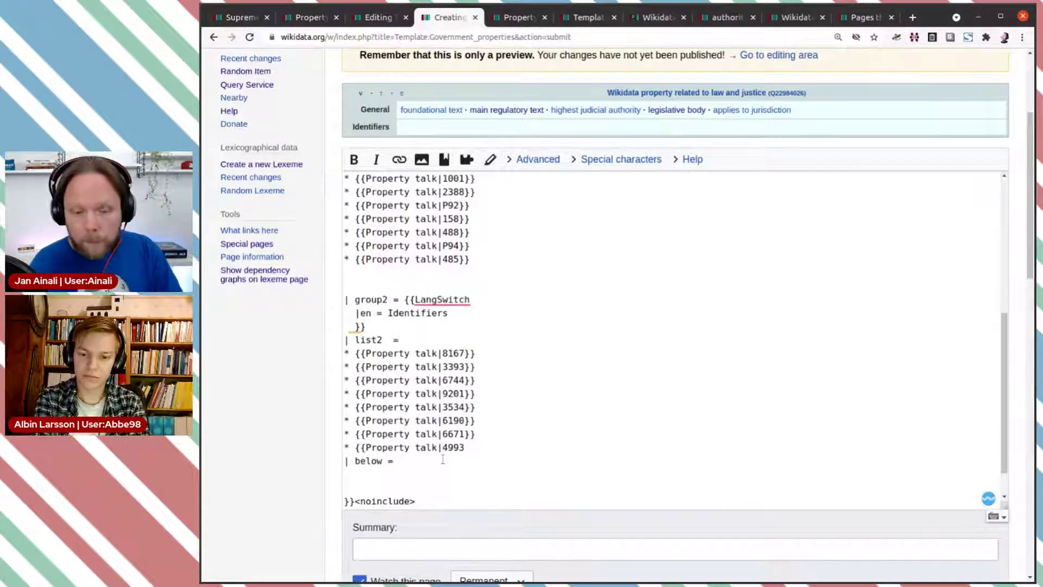
click(500, 450)
text(}})
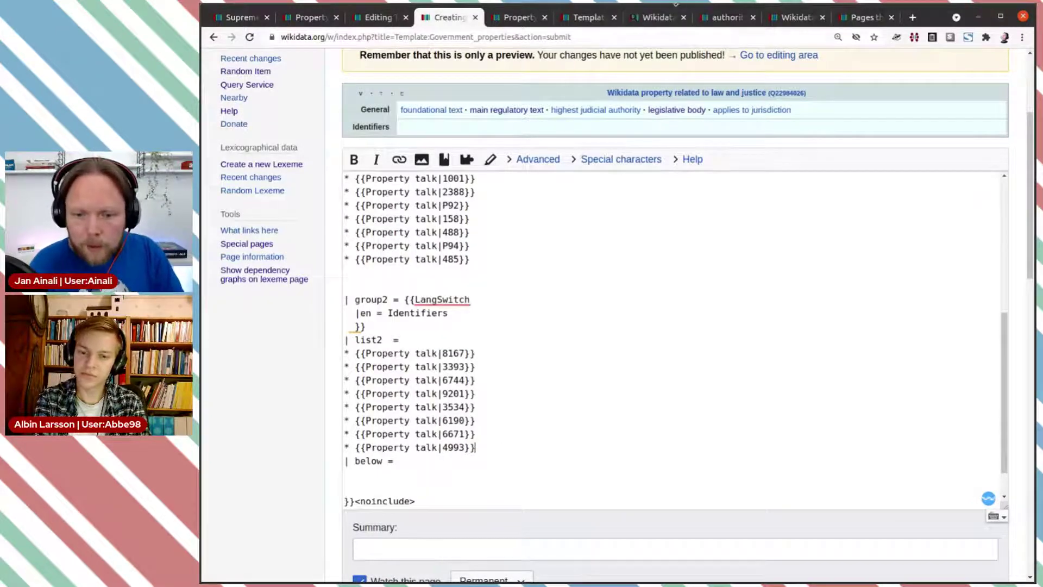
Find data.gouv.fr organisation ID in the query results, check its property page, copy the number 3206 from its heading, and close the page
click(655, 17)
scroll(594, 256, down, 1)
scroll(594, 257, down, 6)
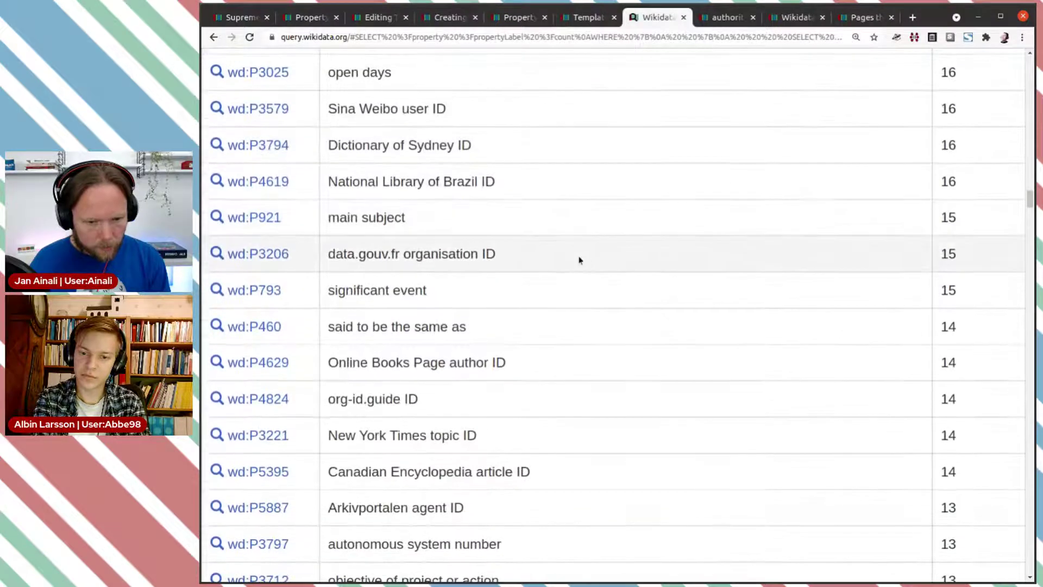
click(266, 259)
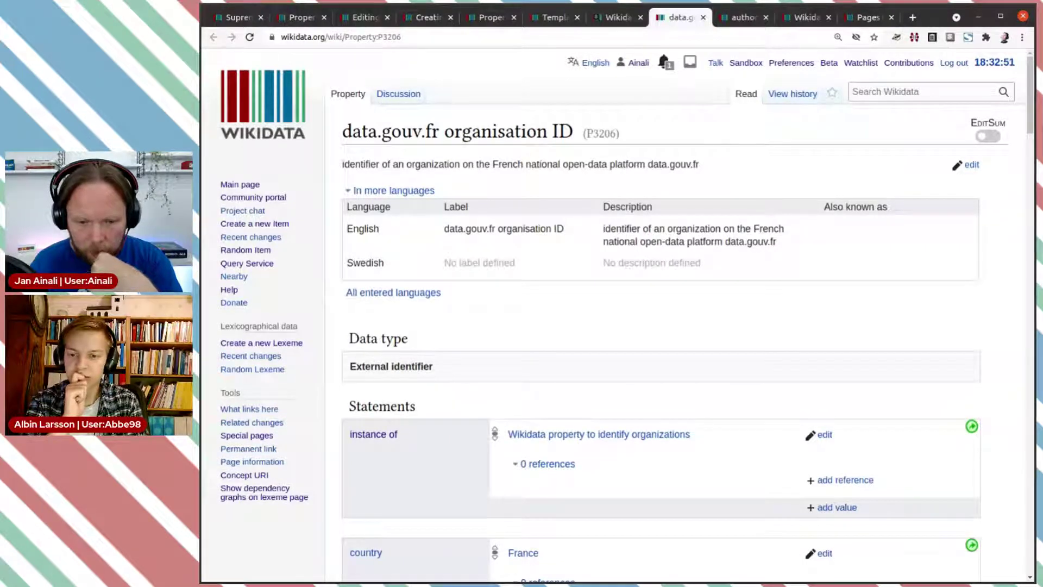
drag(616, 133, 593, 134)
key(ctrl+c)
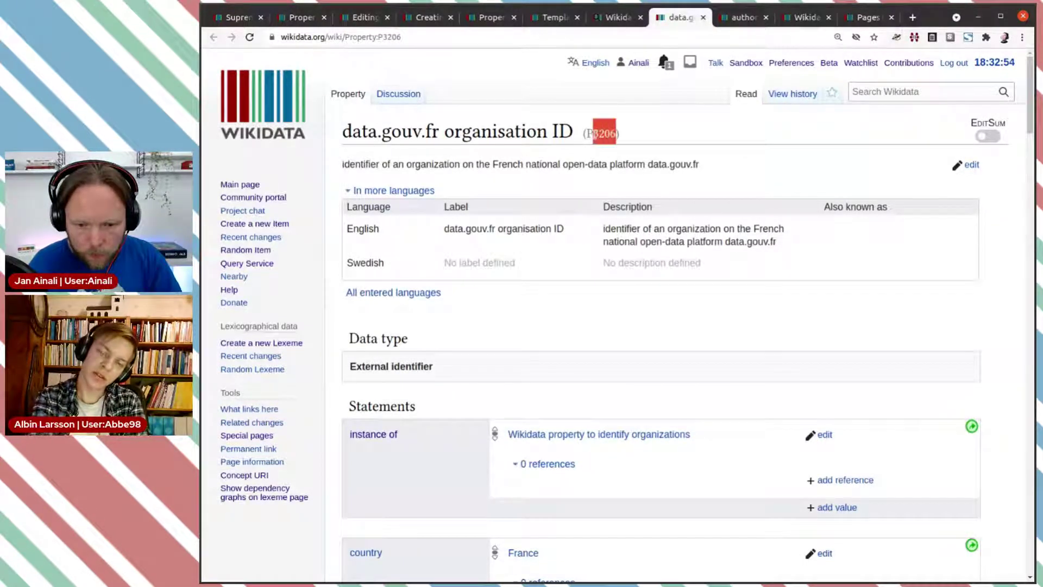
click(703, 17)
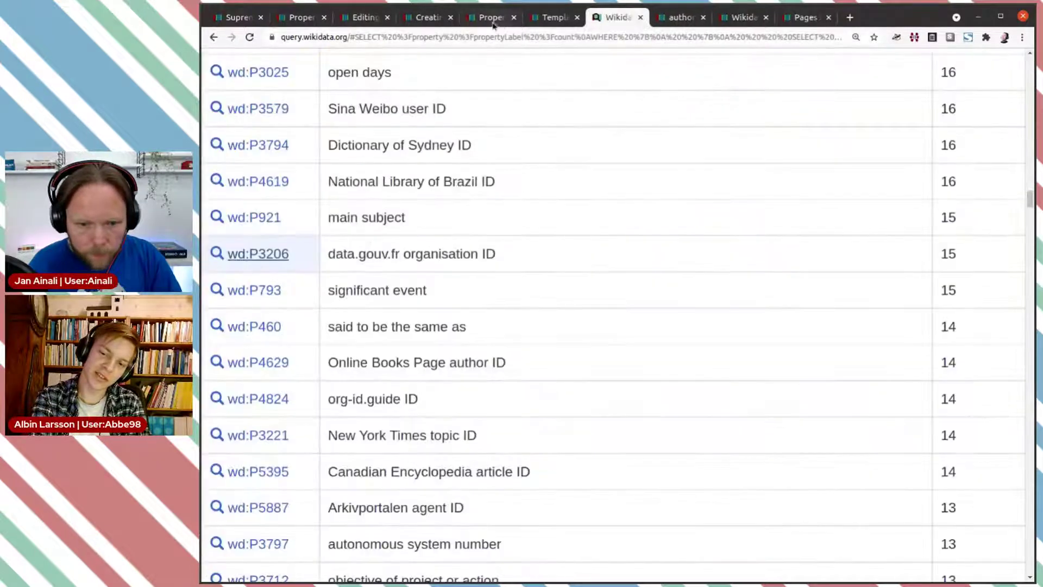
Add {{Property talk|3206}} as a new bulleted entry at the end of the template's Identifiers list
click(429, 17)
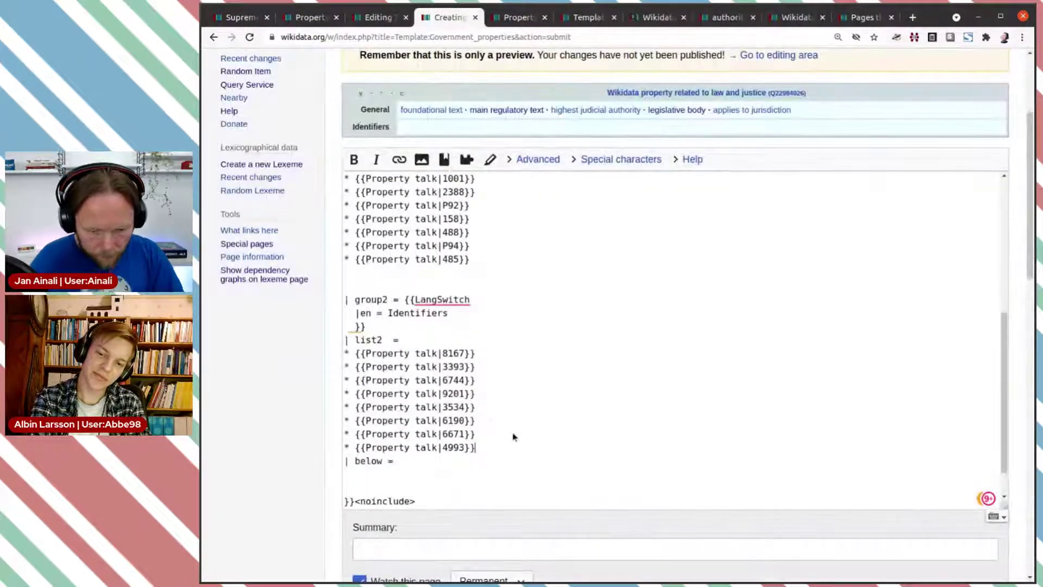
key(Return)
key(ctrl+v)
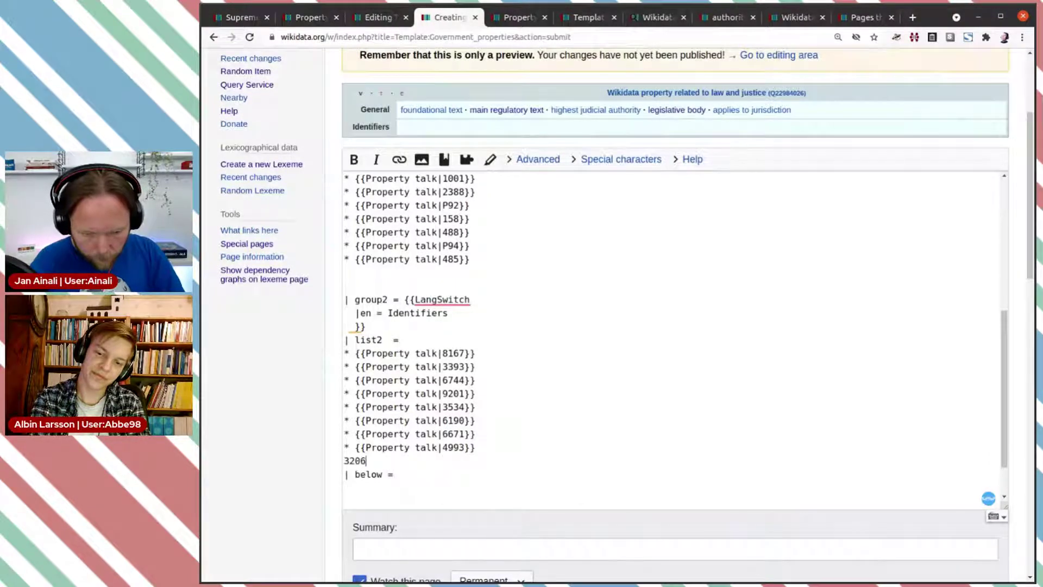
drag(444, 446, 345, 450)
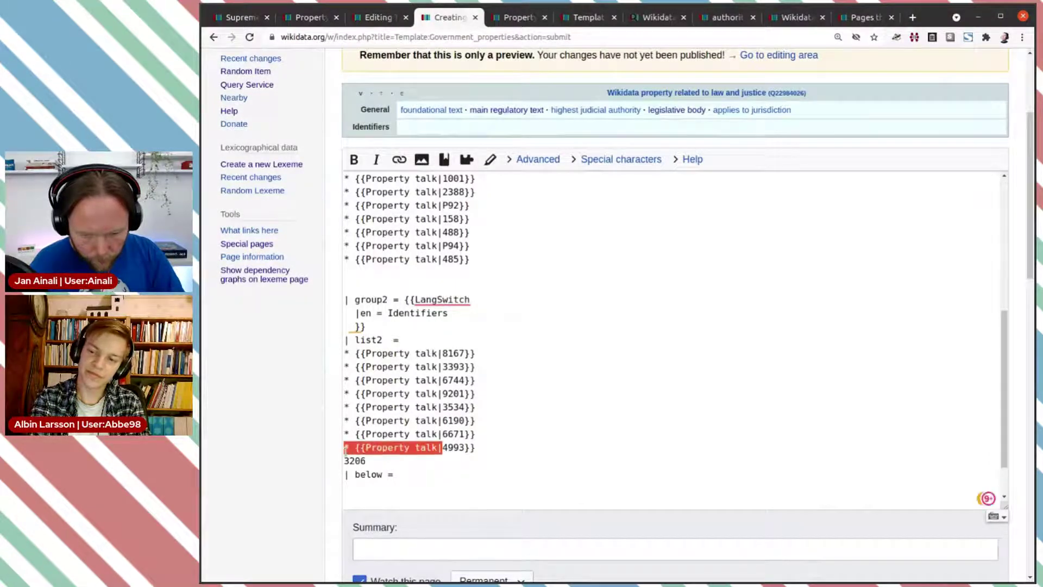
key(ctrl+c)
key(Down)
key(ctrl+v)
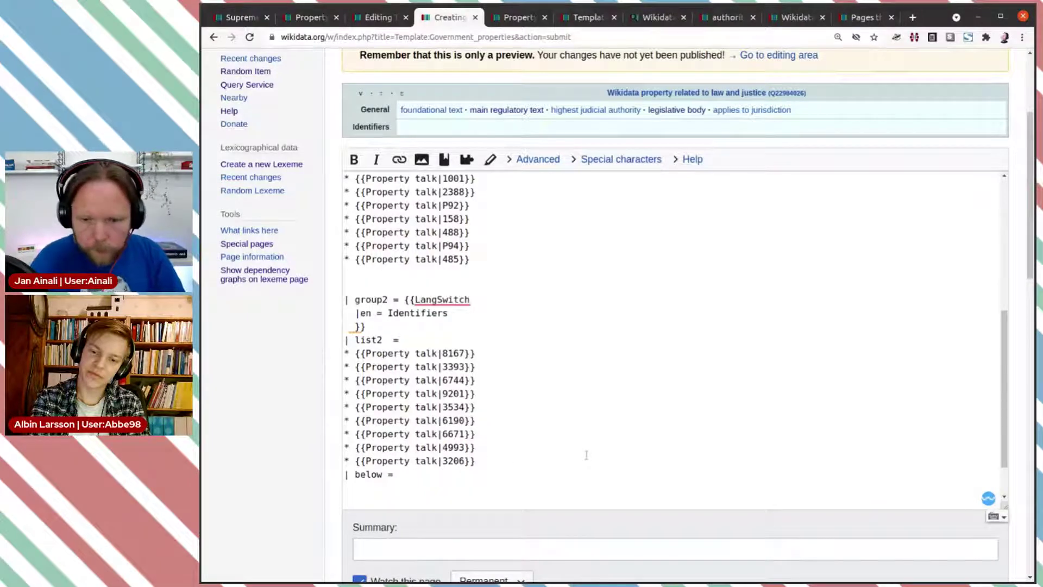
Scan further down the query results, past data.gouv.fr organisation ID, for more government-related properties such as EU Transparency Register ID and officeholder
click(650, 21)
scroll(600, 277, down, 2)
scroll(599, 277, down, 3)
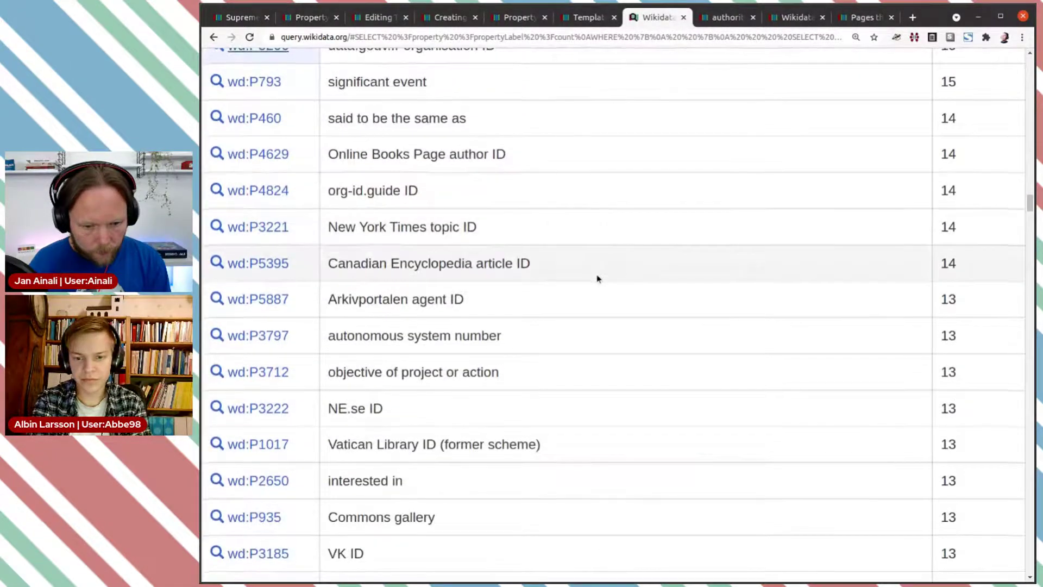
scroll(597, 278, down, 1)
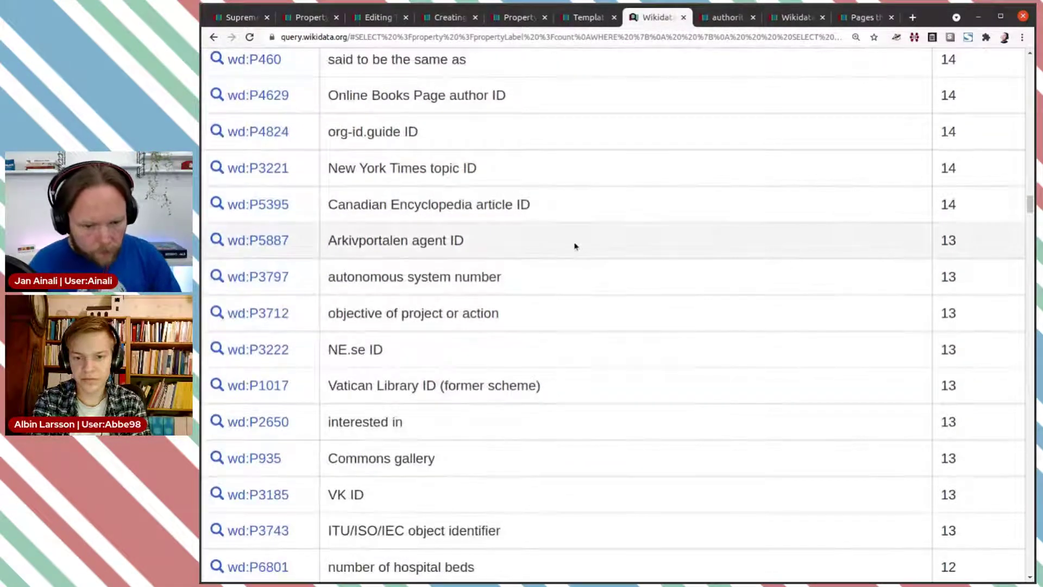
scroll(576, 247, down, 3)
scroll(576, 246, down, 5)
scroll(576, 246, down, 5)
scroll(576, 246, down, 5)
scroll(573, 251, down, 3)
scroll(407, 234, up, 1)
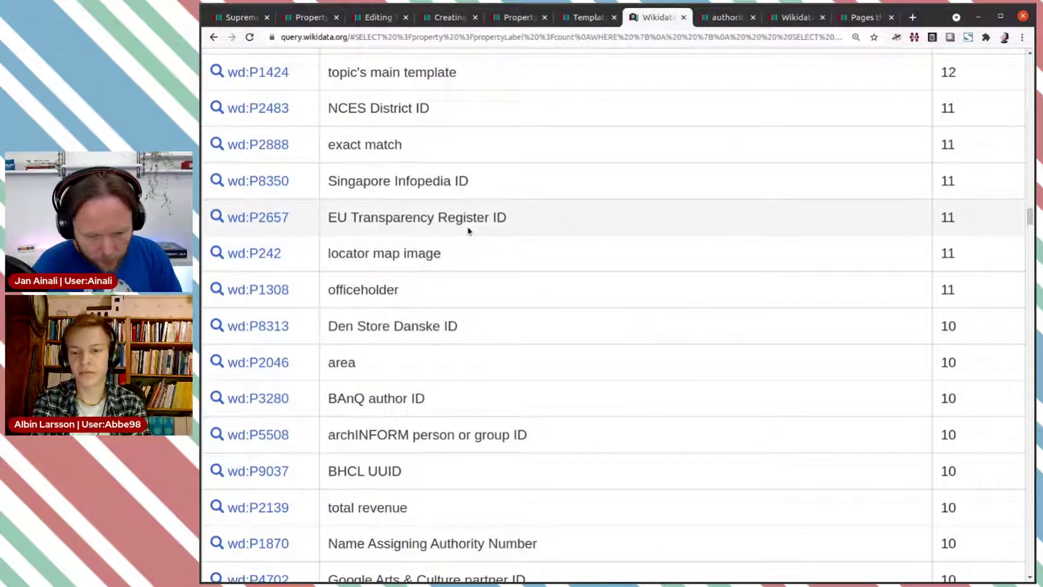
scroll(469, 230, down, 1)
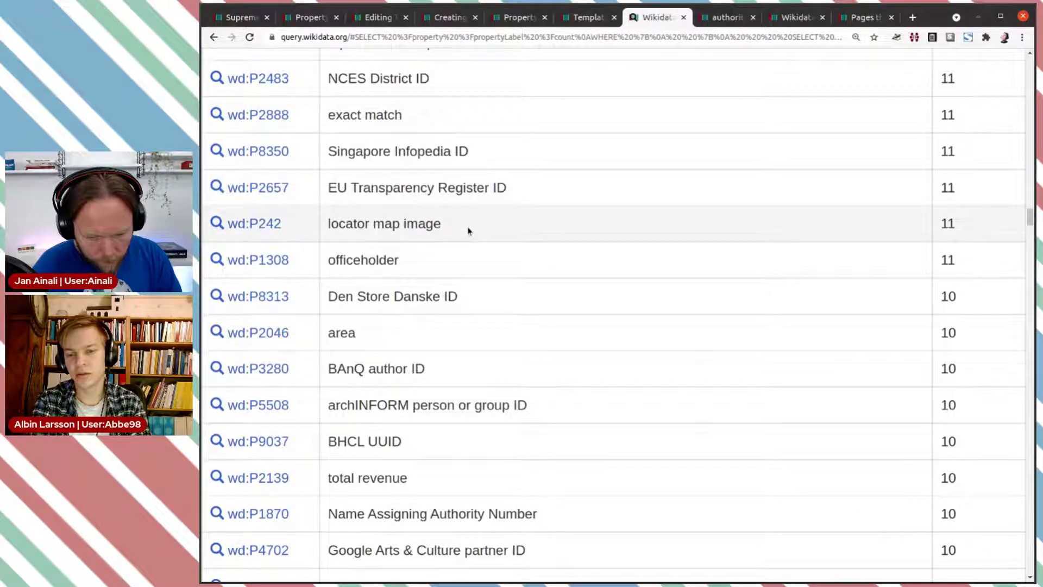
scroll(469, 230, down, 3)
scroll(537, 351, up, 2)
scroll(536, 351, up, 4)
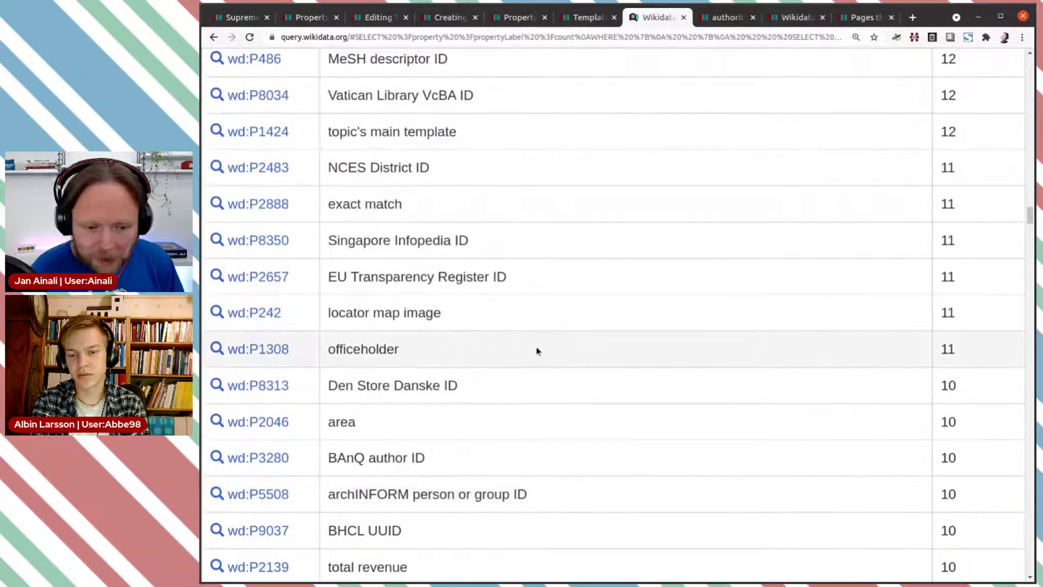
scroll(536, 351, down, 2)
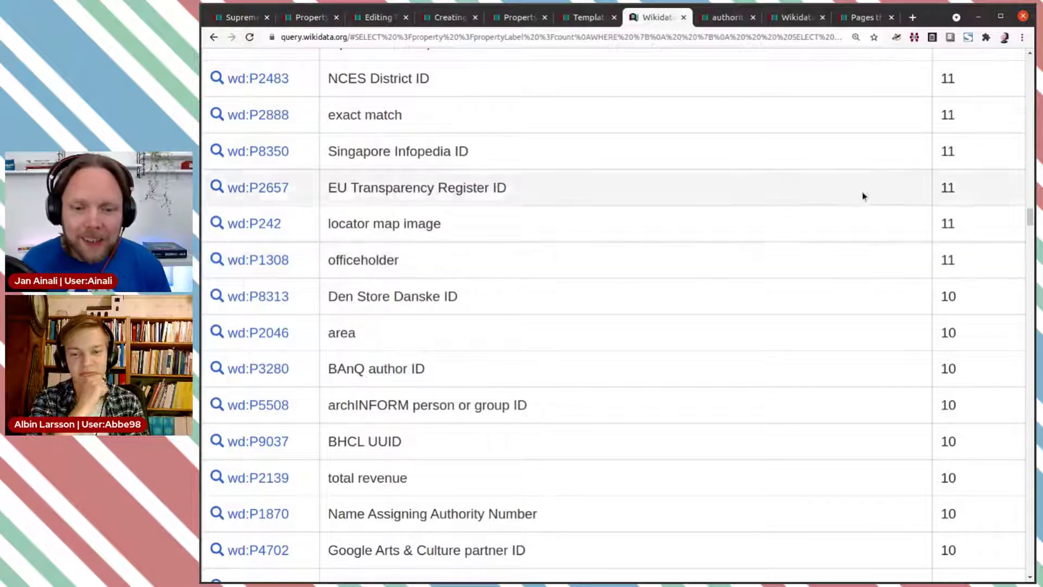
Publish the Government properties template with the edit summary "Starting point"
click(427, 18)
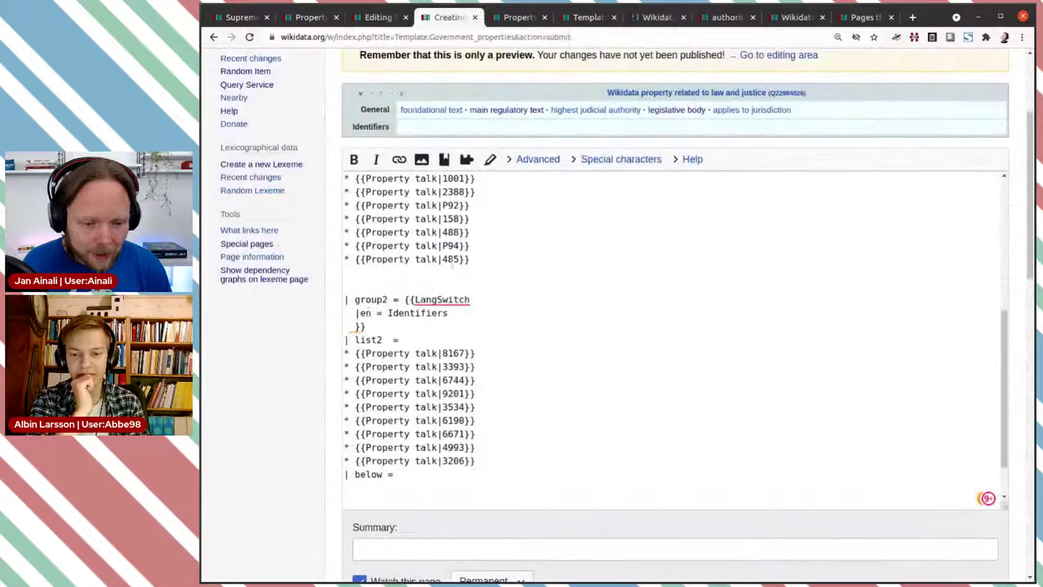
scroll(296, 341, down, 2)
click(396, 433)
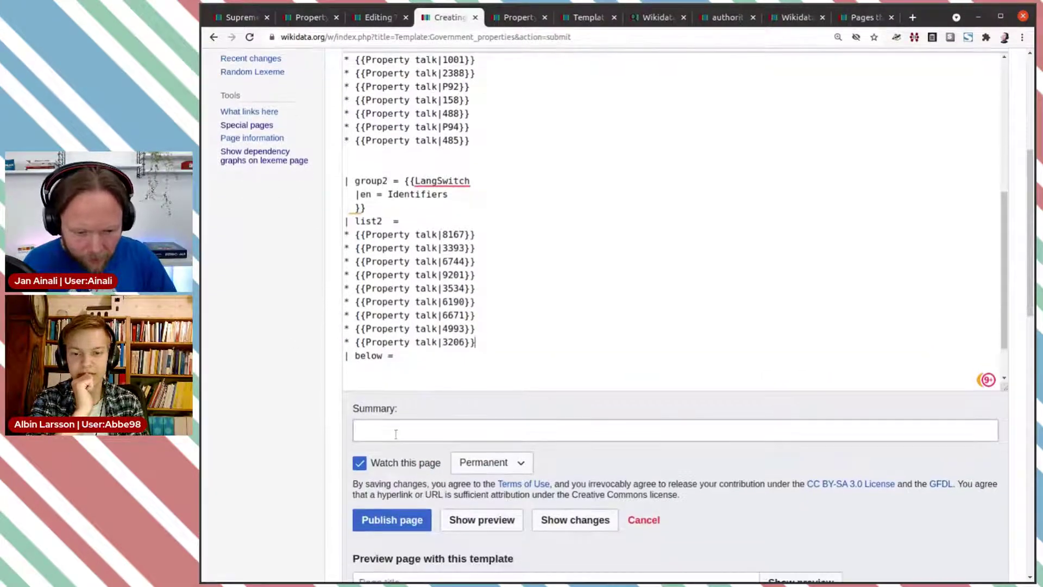
text(Starting point)
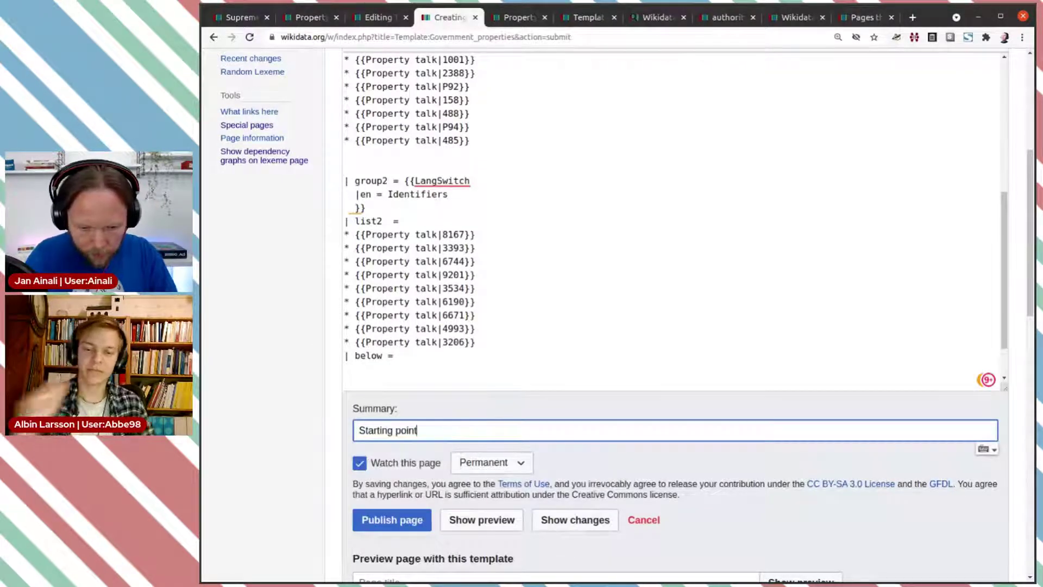
click(399, 518)
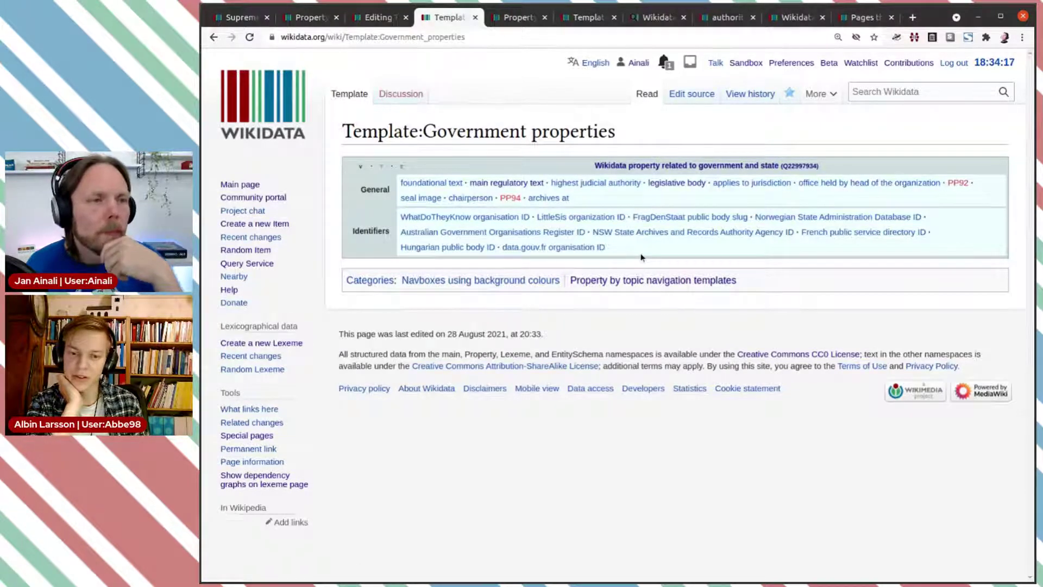
Return to the query and add the comment "# Change this item" after the wd:Q327333 triple
click(652, 19)
scroll(682, 187, up, 3)
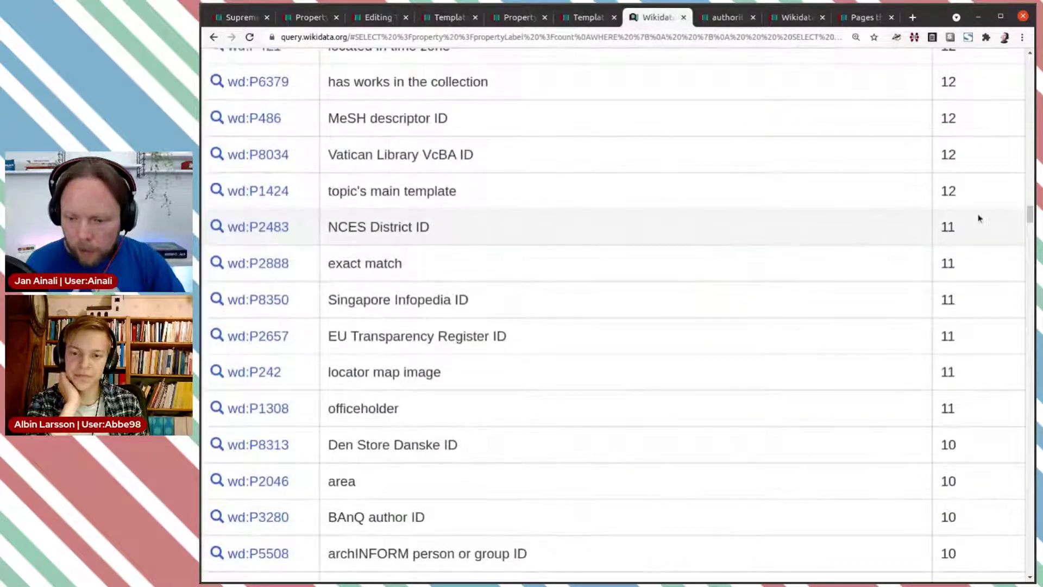
drag(1034, 209, 1021, 72)
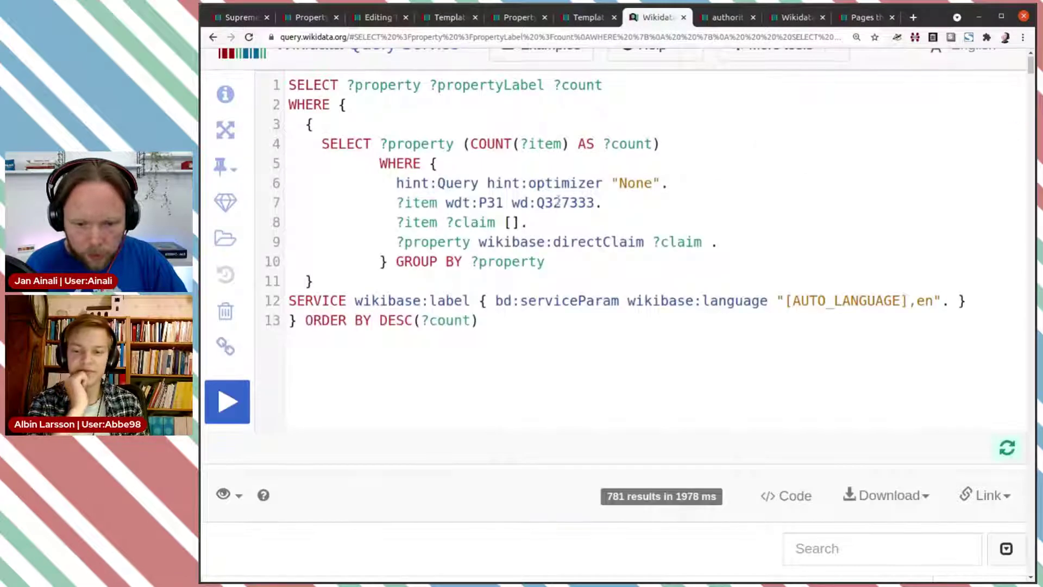
mouse_move(558, 202)
click(779, 200)
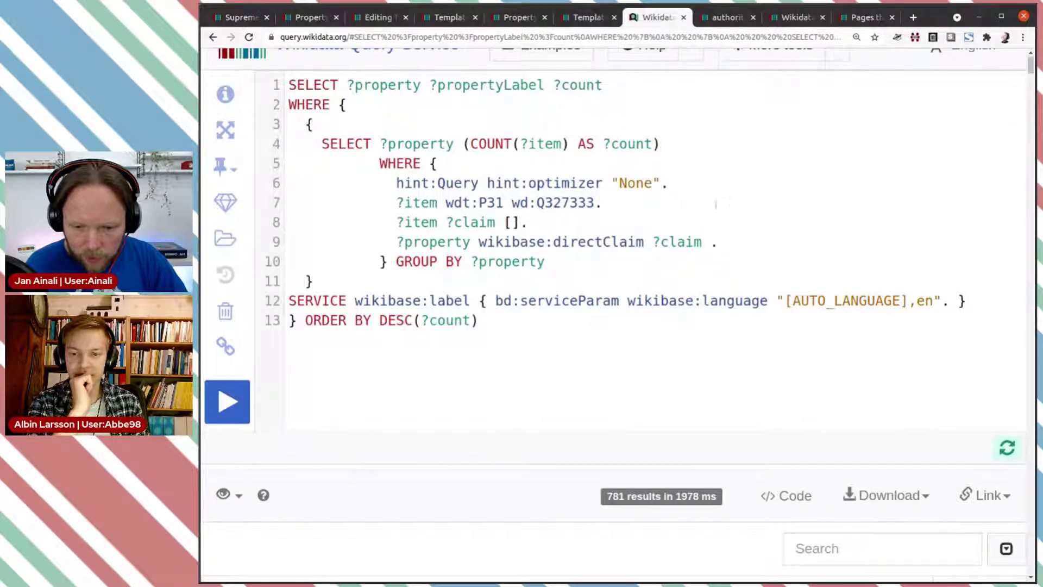
text(#)
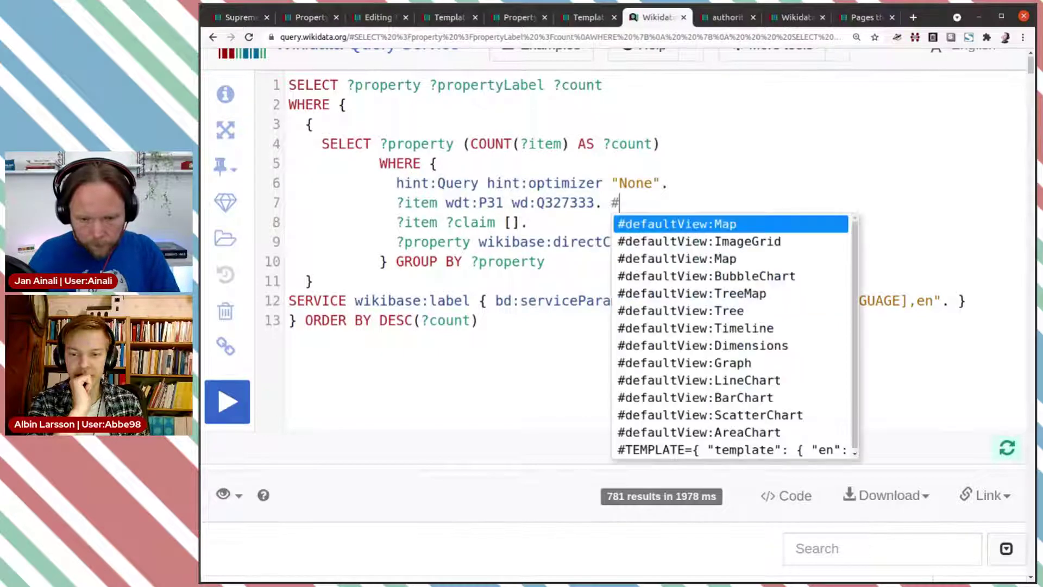
text( Cha)
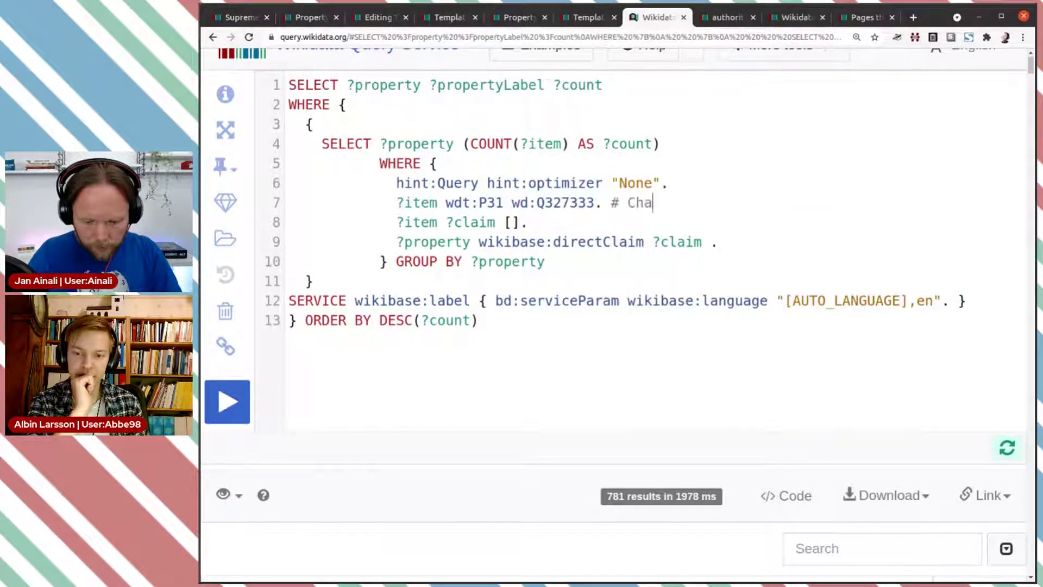
text(nge this item)
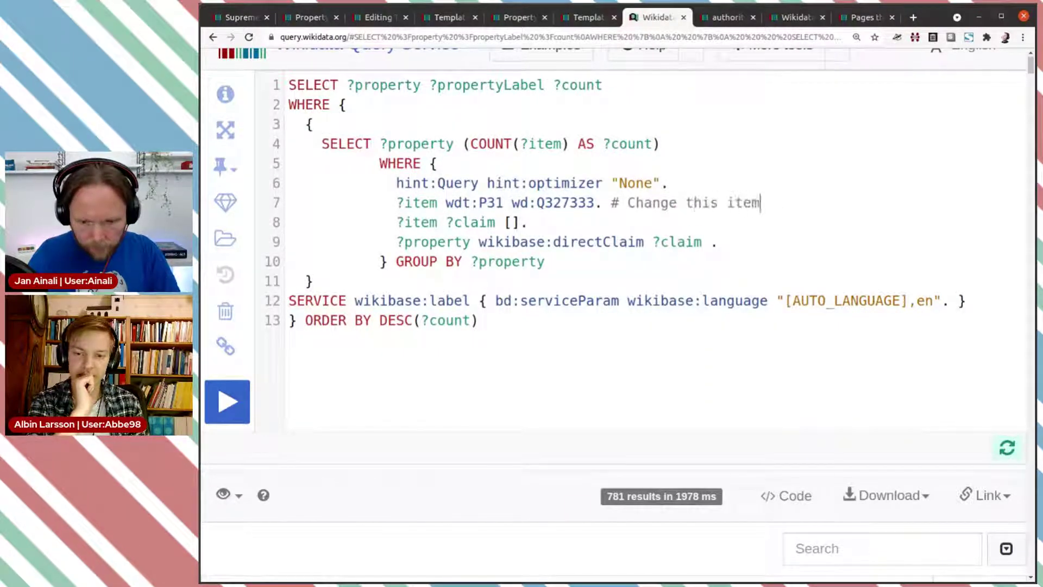
double_click(570, 202)
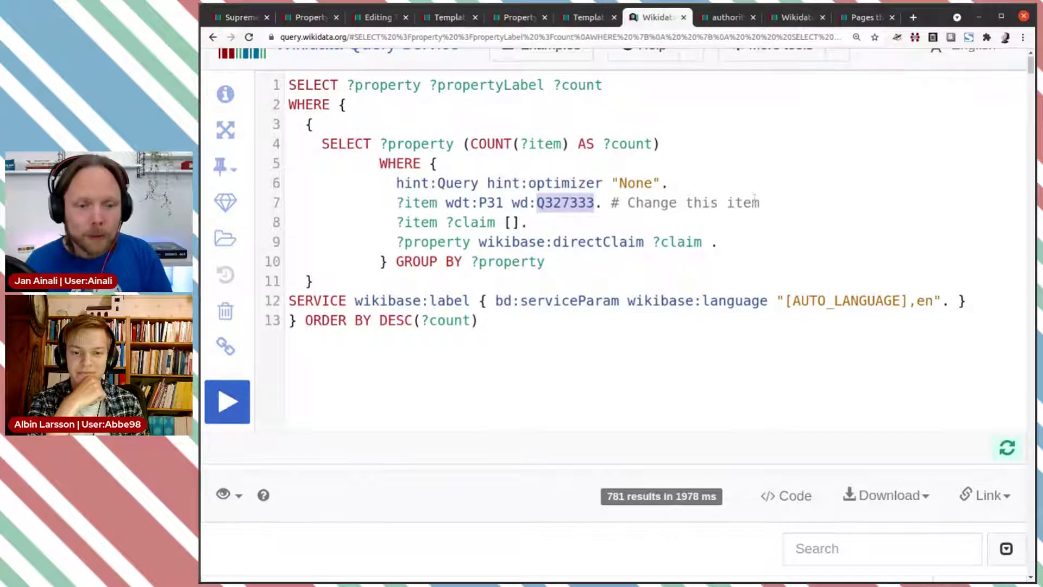
Insert "#title: Most common properties in one "topic"" as the query's first line and run the query
scroll(400, 138, up, 1)
click(289, 114)
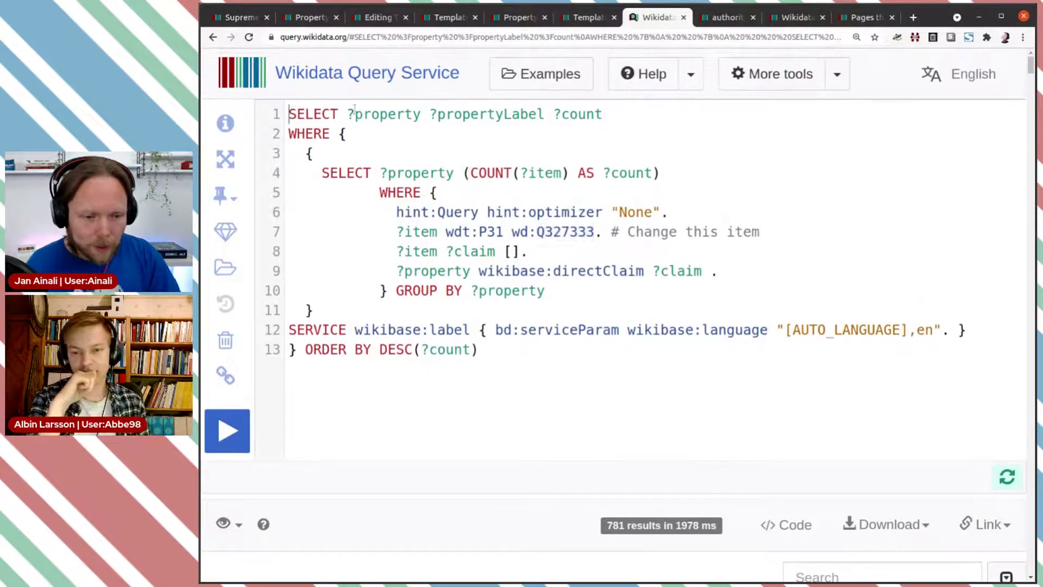
key(Return)
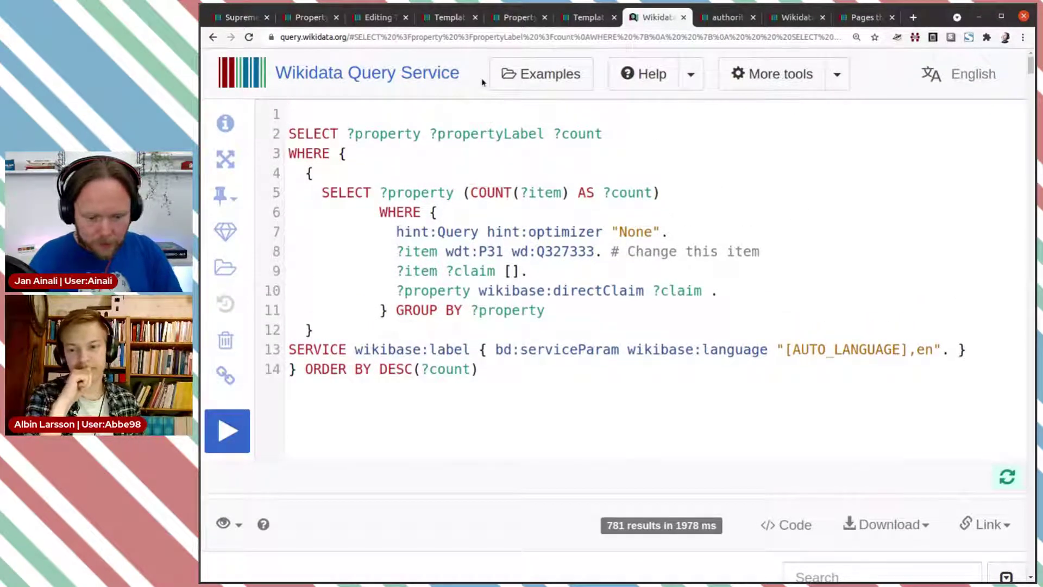
text(#title )
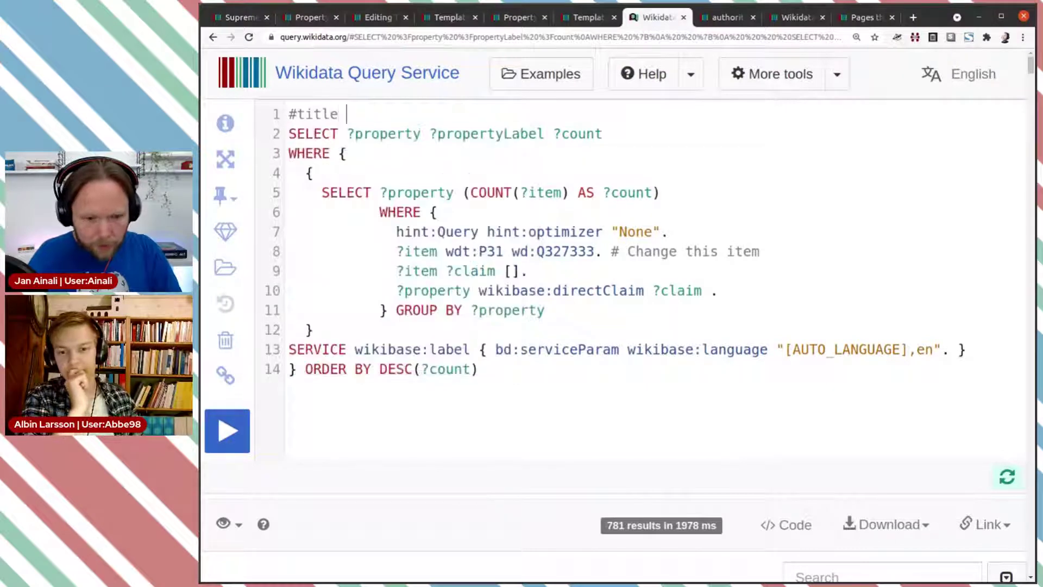
text(: )
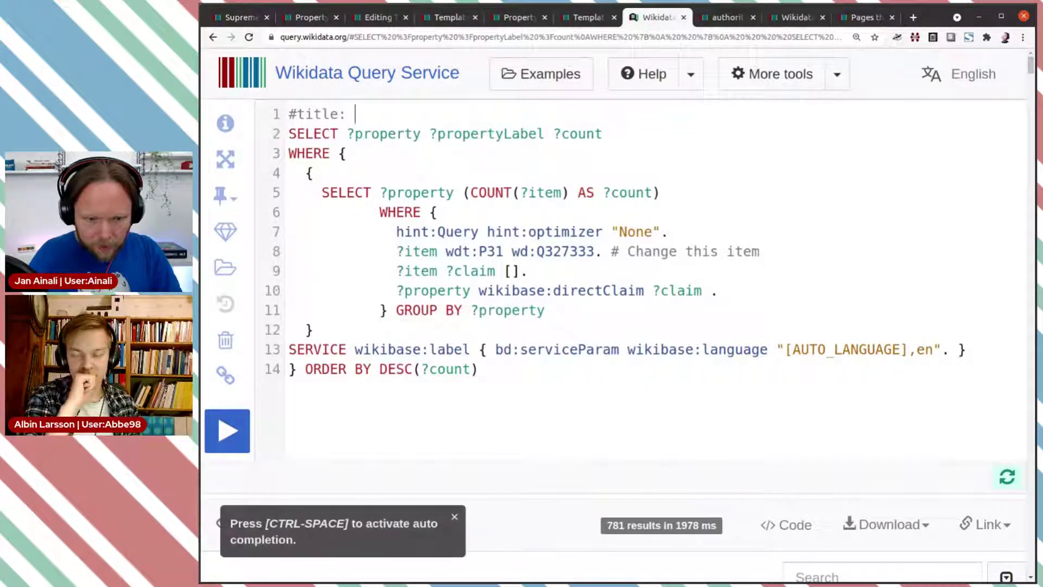
text(PMost common propertie)
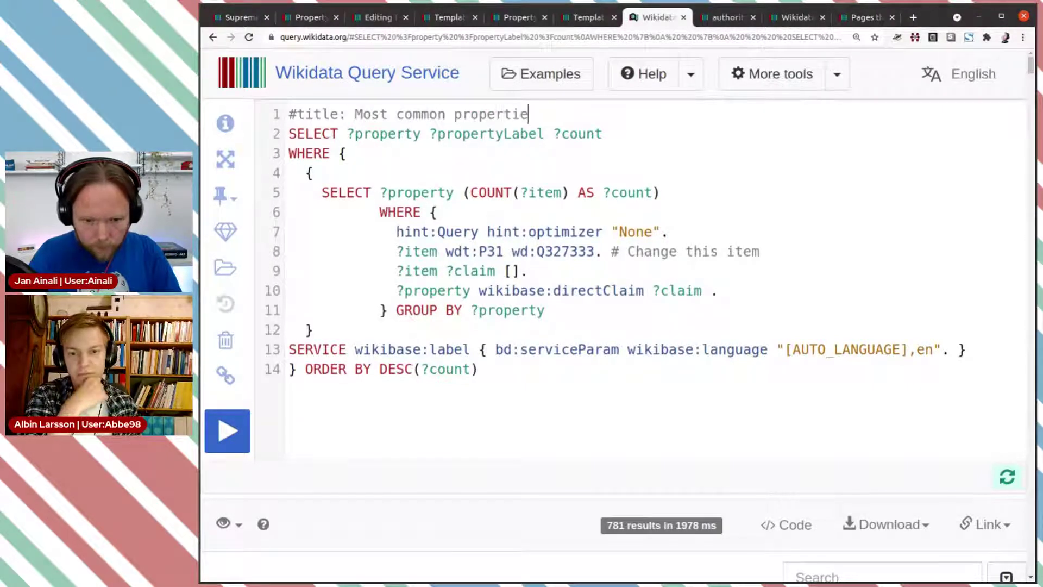
text(s in on)
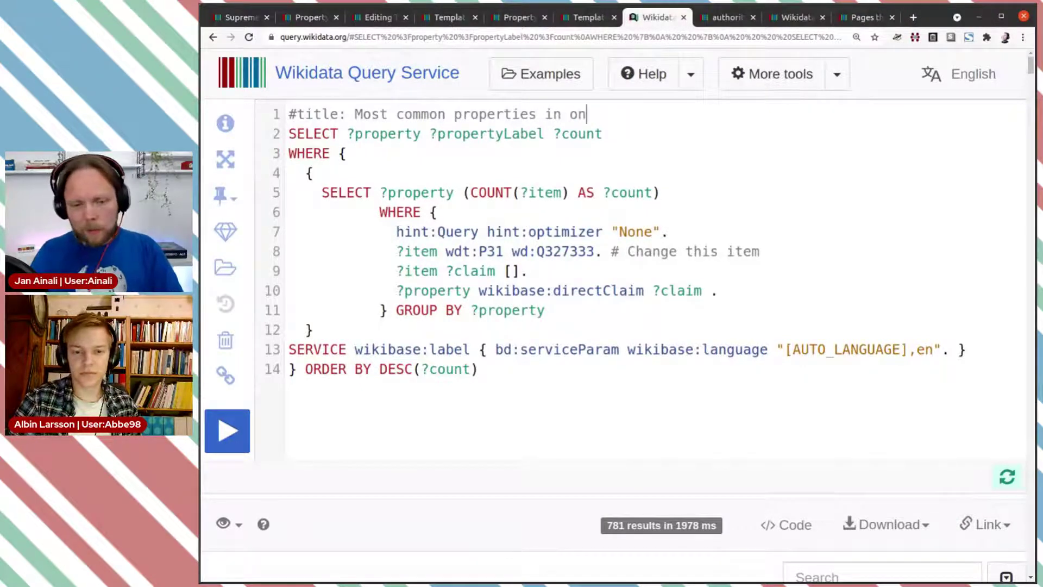
text(e "topic)
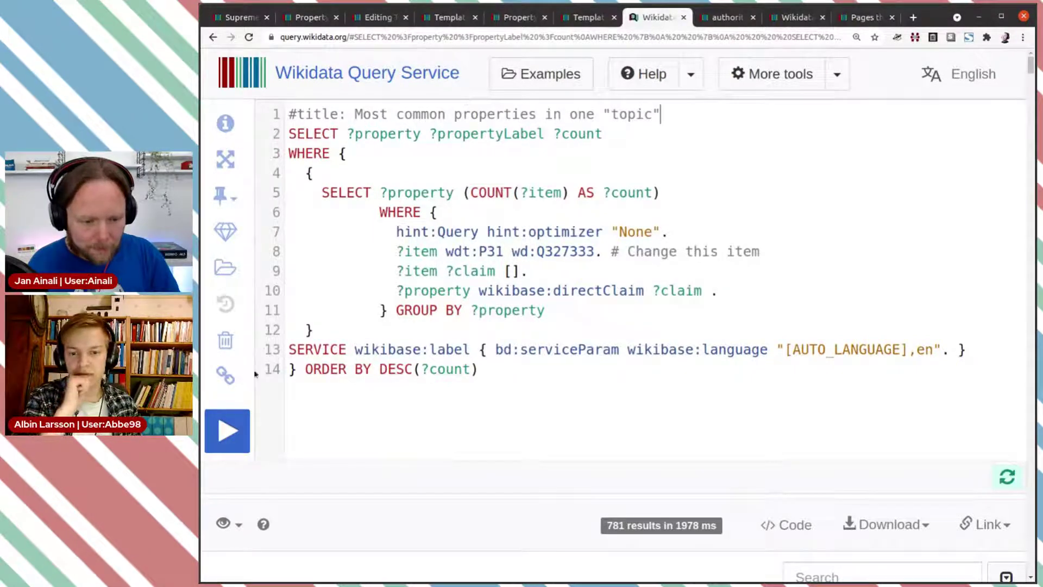
click(227, 431)
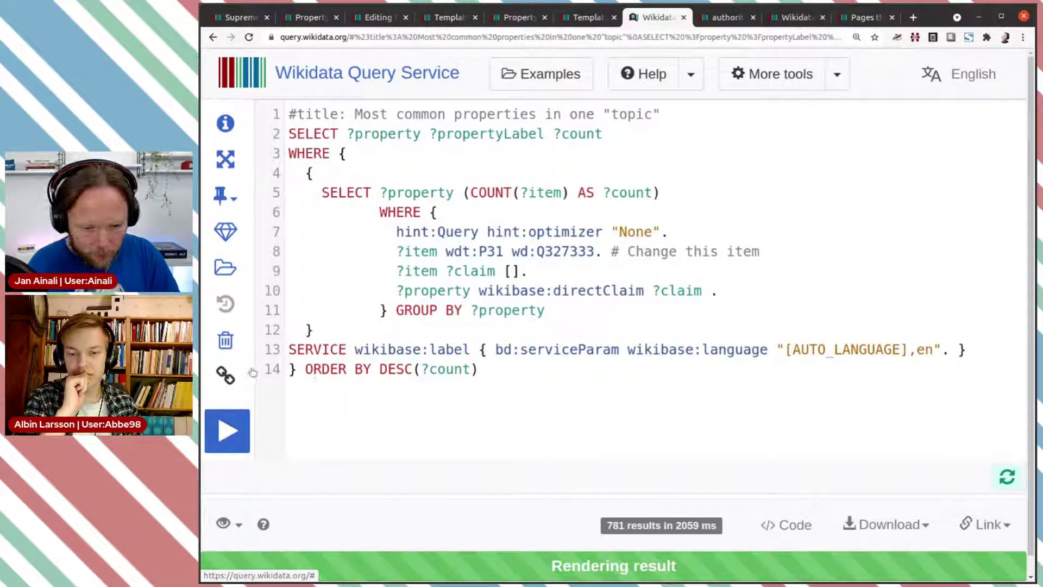
Generate a short URL for the titled query, select the whole link, and dismiss the link popup
scroll(223, 364, down, 1)
click(241, 358)
click(226, 356)
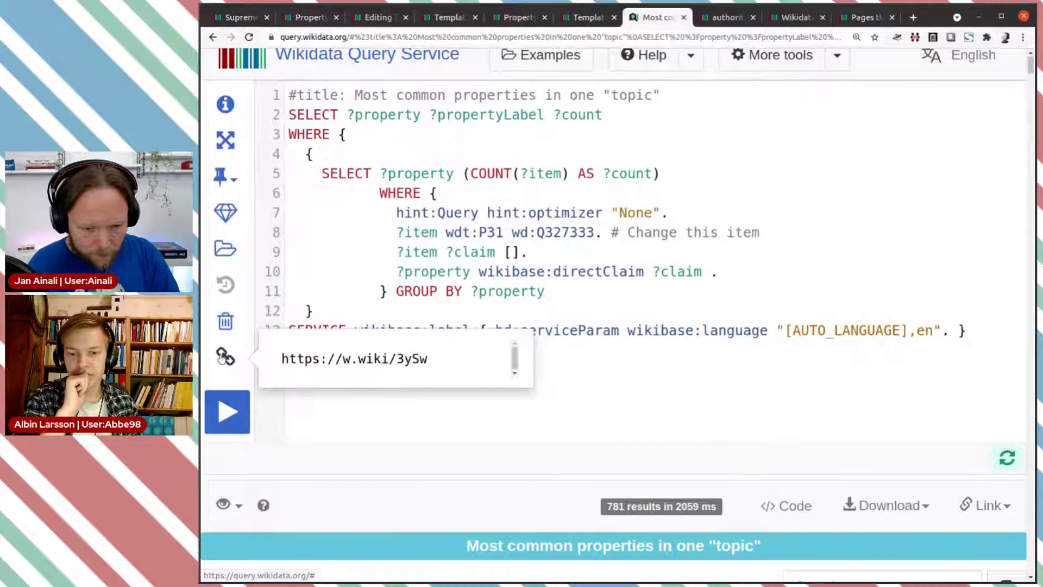
triple_click(332, 359)
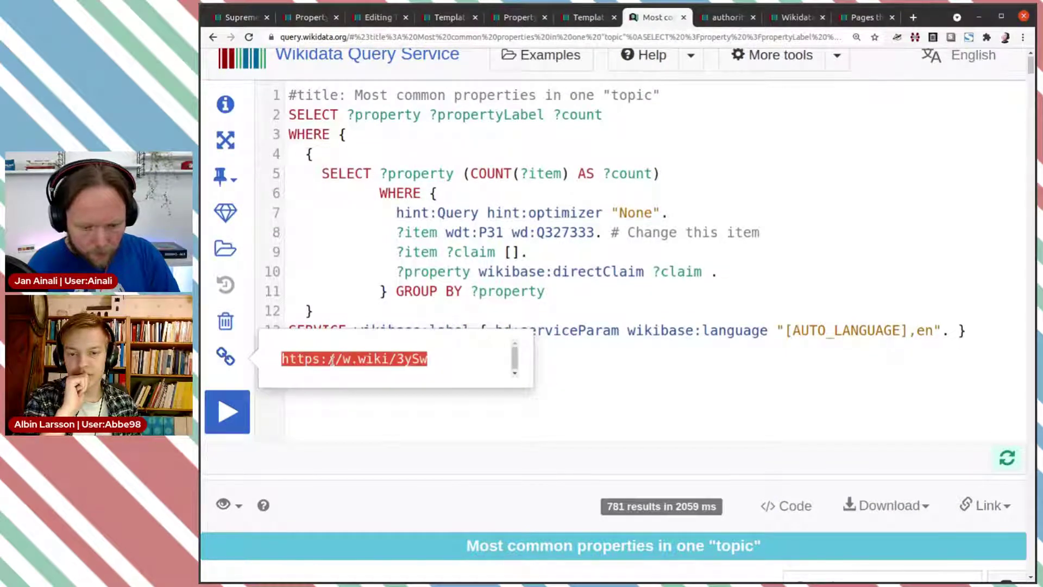
click(426, 313)
Switch to the Wiki Loves Sport page on Meta-Wiki and look through its introduction and overview
click(811, 2)
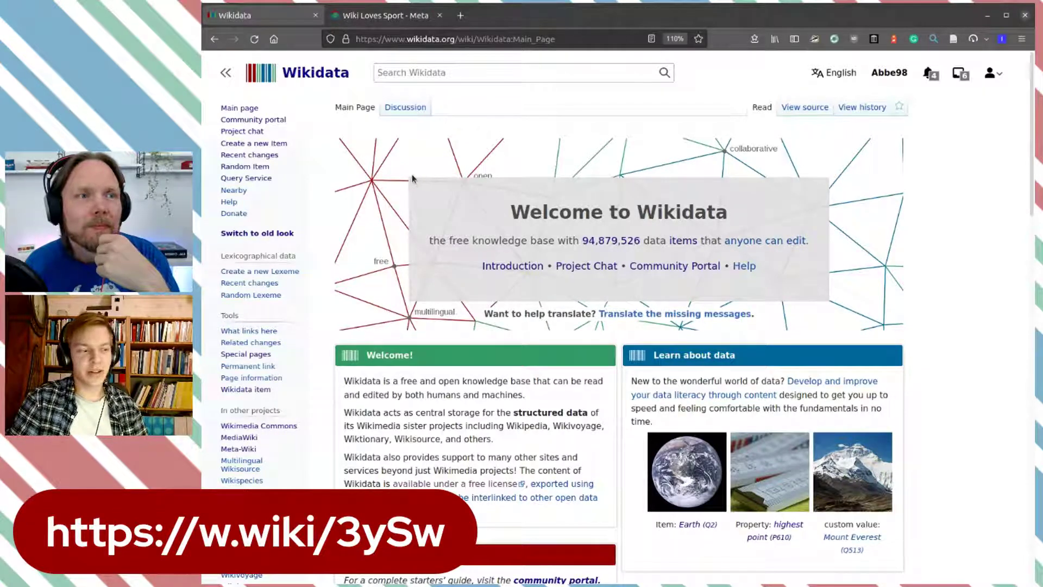
click(444, 183)
click(396, 16)
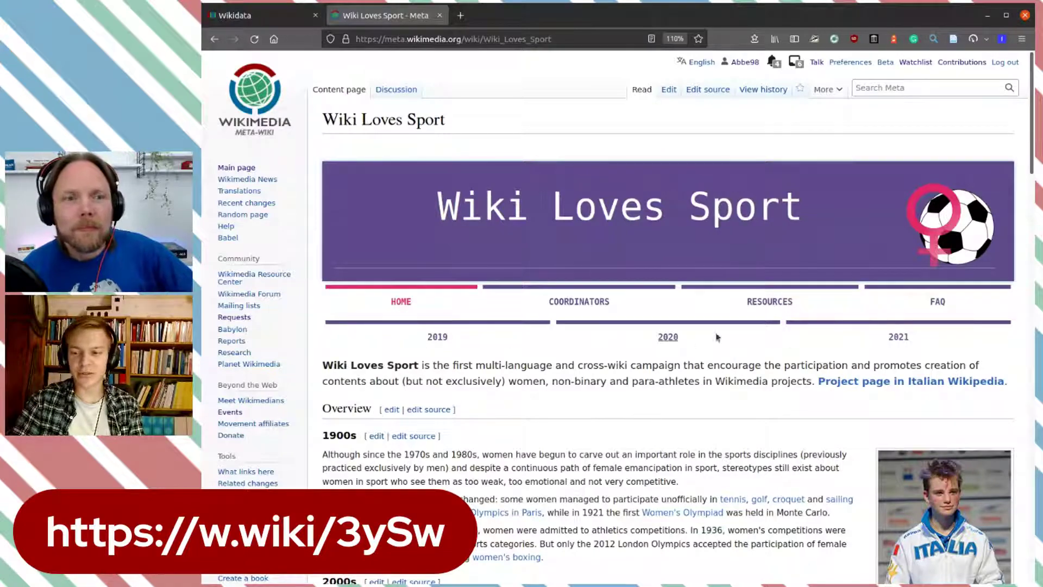
scroll(752, 403, down, 3)
scroll(752, 403, down, 1)
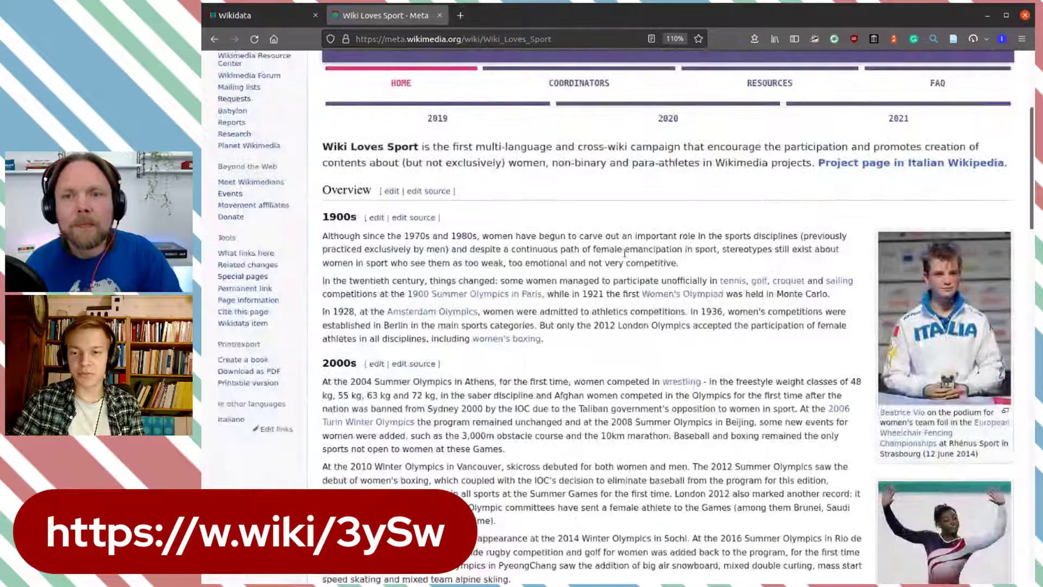
scroll(608, 217, up, 3)
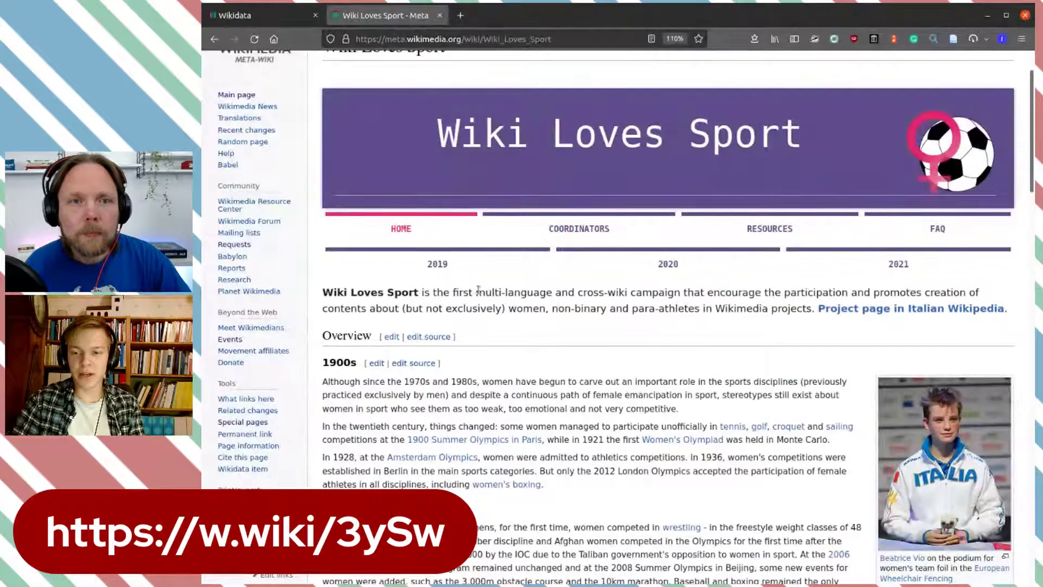
Search Wikidata for "World Orienteering Championships 2021" and open the 2021 World Orienteering Championships item
click(266, 14)
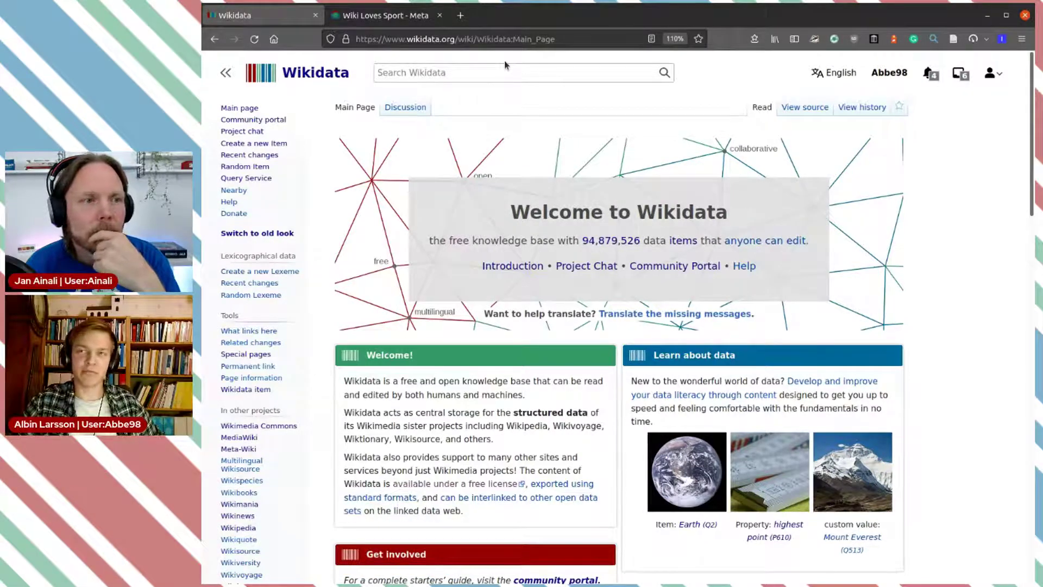
click(478, 67)
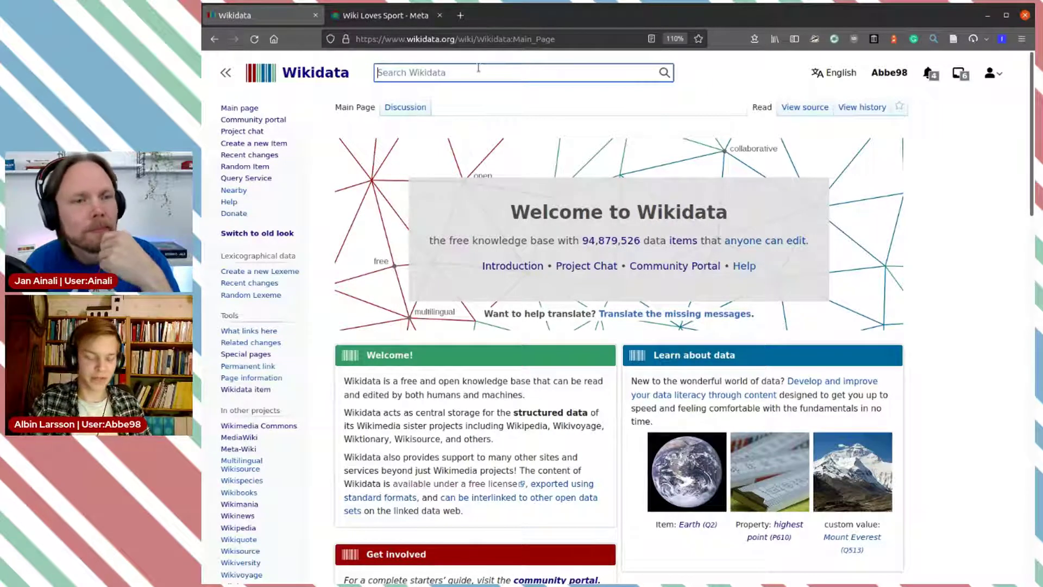
text(W)
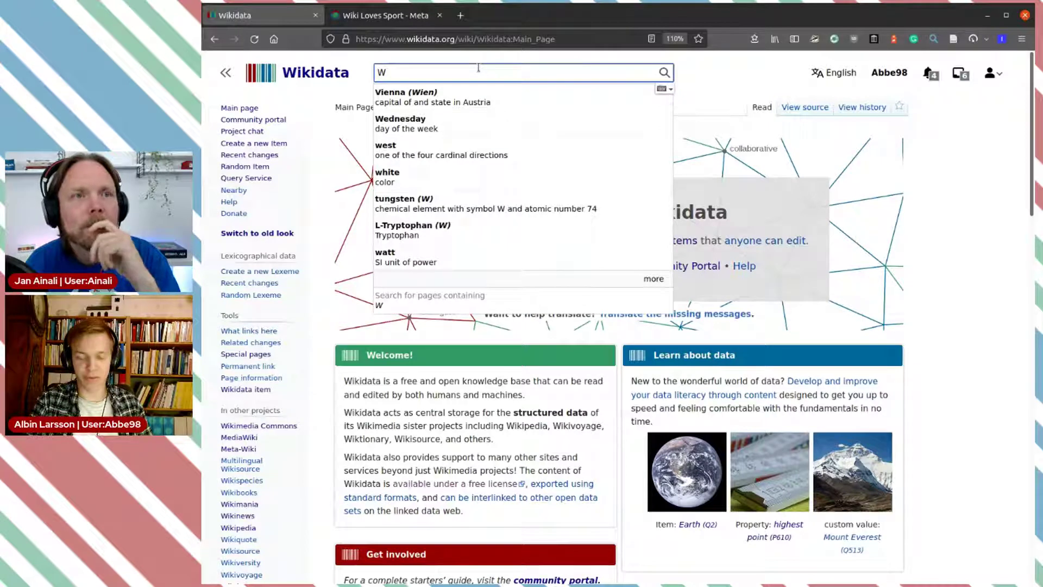
text(o)
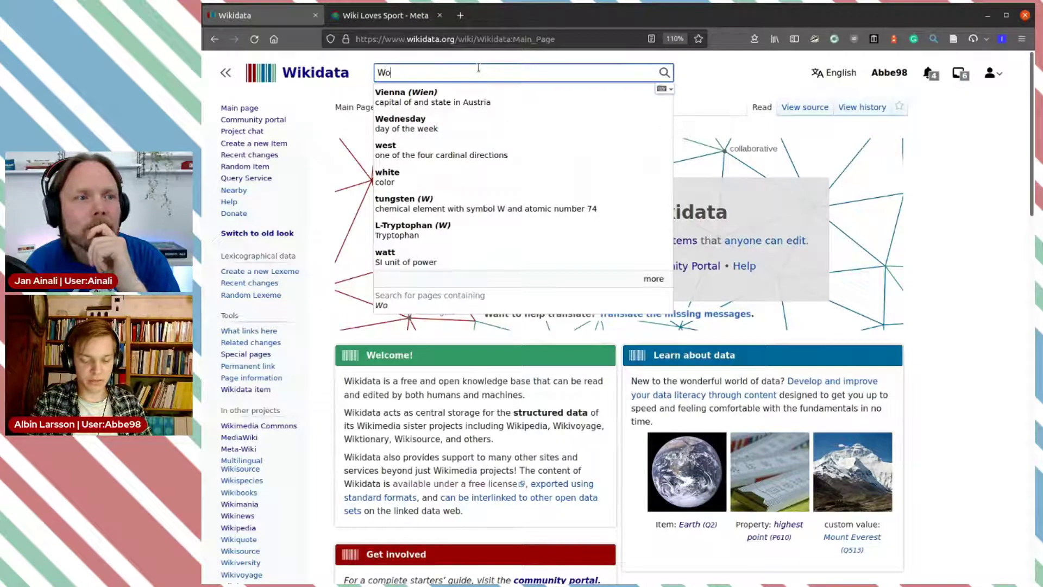
text(rld or)
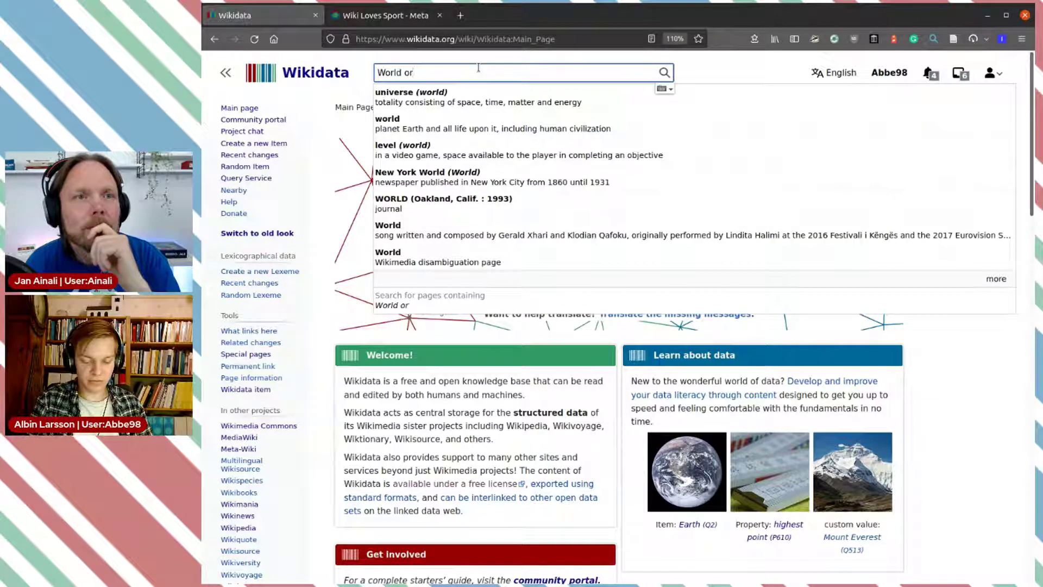
text(ienteer)
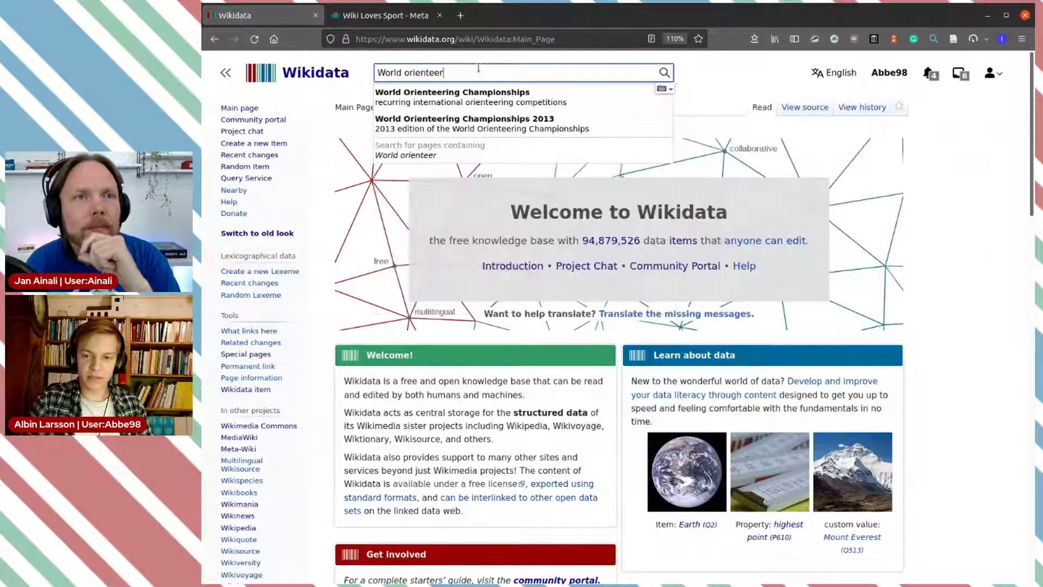
key(Down)
key(Down)
key(BackSpace)
key(BackSpace)
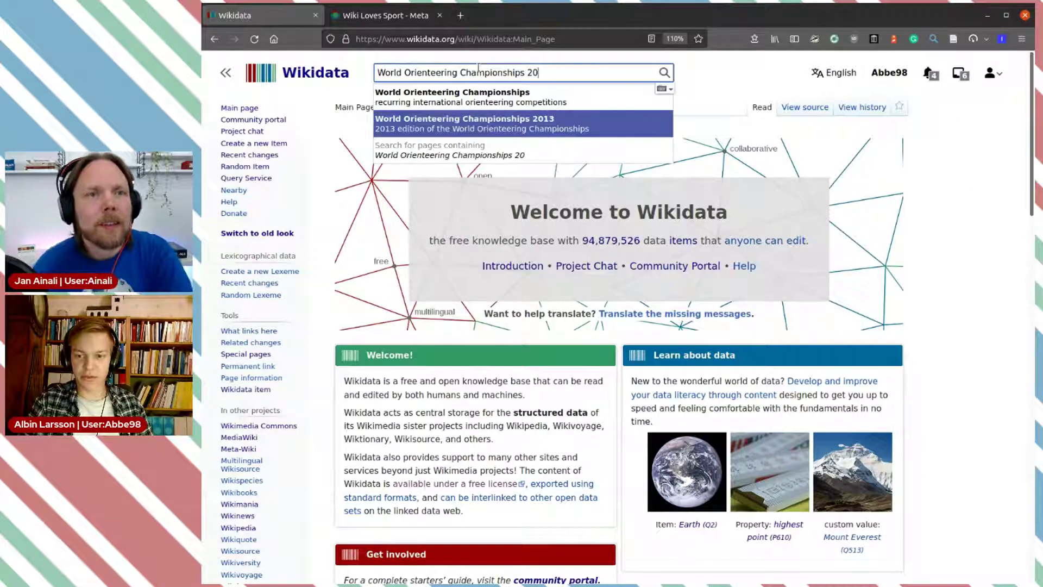
text(21)
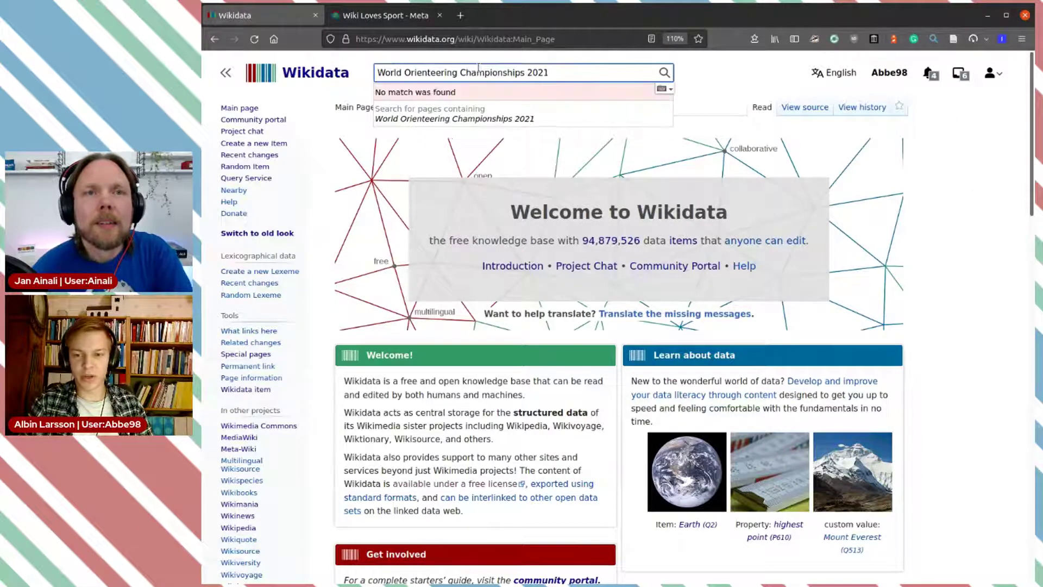
key(Return)
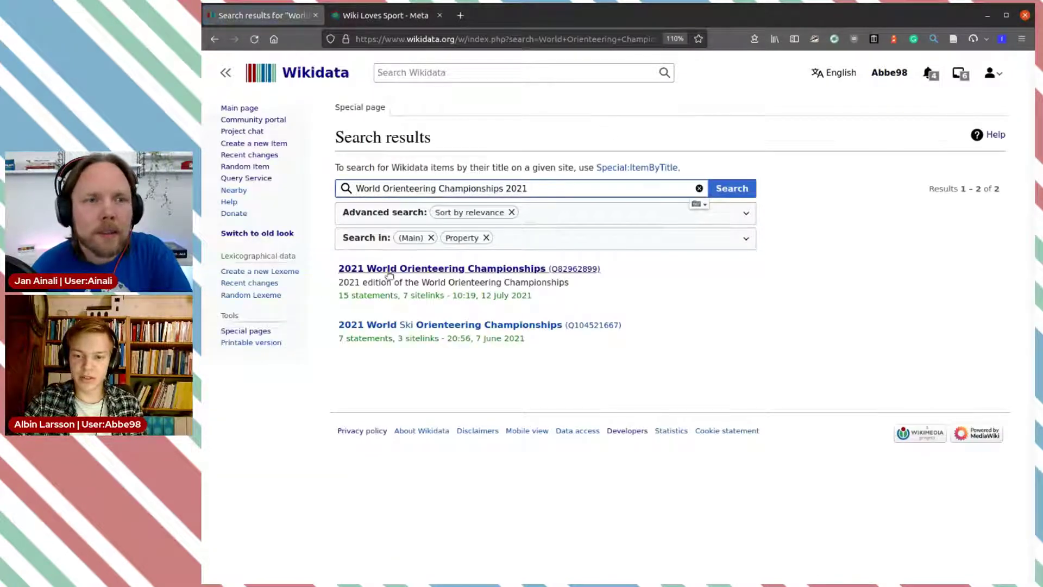
click(486, 267)
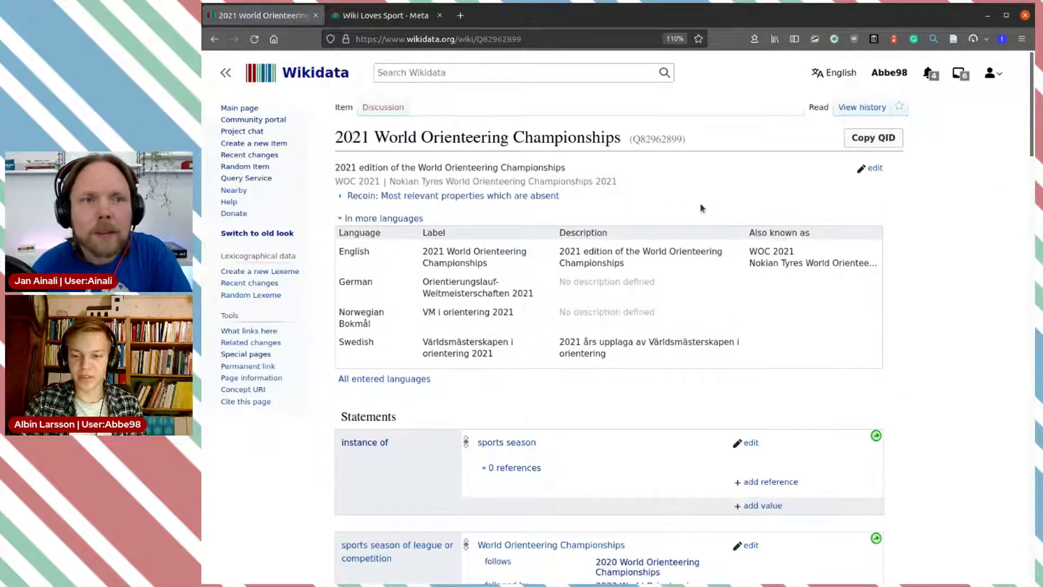
Look through the item's first statements, from instance of to logo image, and return to its heading
scroll(701, 209, down, 4)
scroll(683, 220, up, 3)
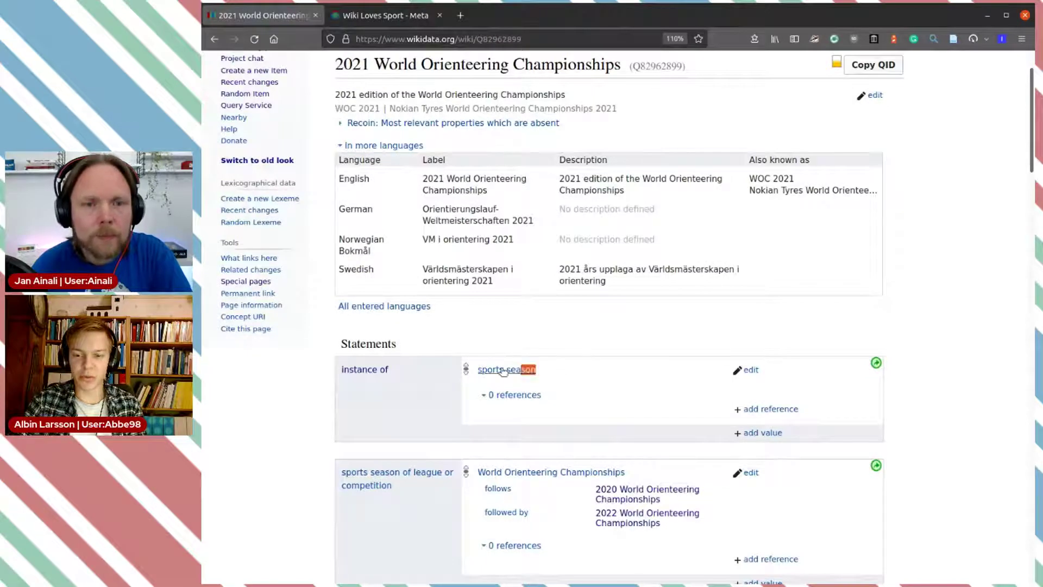
scroll(641, 360, down, 5)
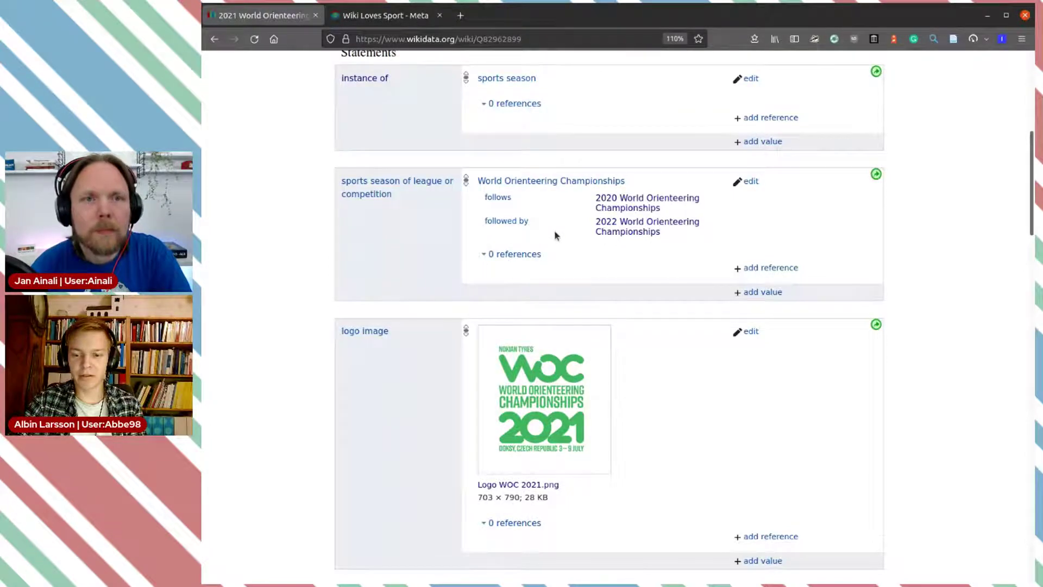
scroll(554, 234, down, 3)
scroll(554, 233, up, 5)
scroll(556, 213, up, 4)
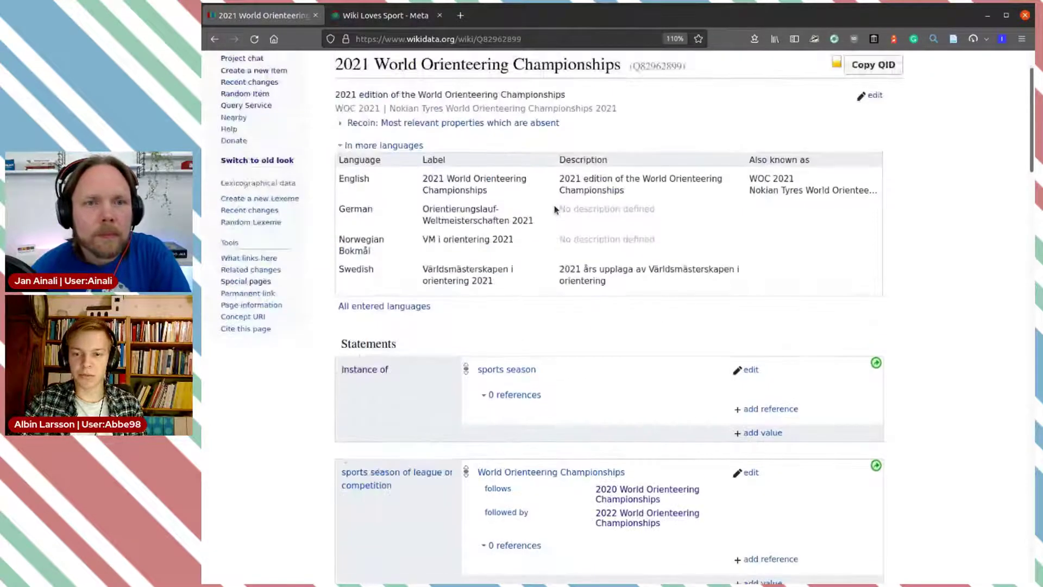
Highlight the item's title and the "21" in its year, and examine the sports season of league or competition statement
drag(626, 65, 331, 71)
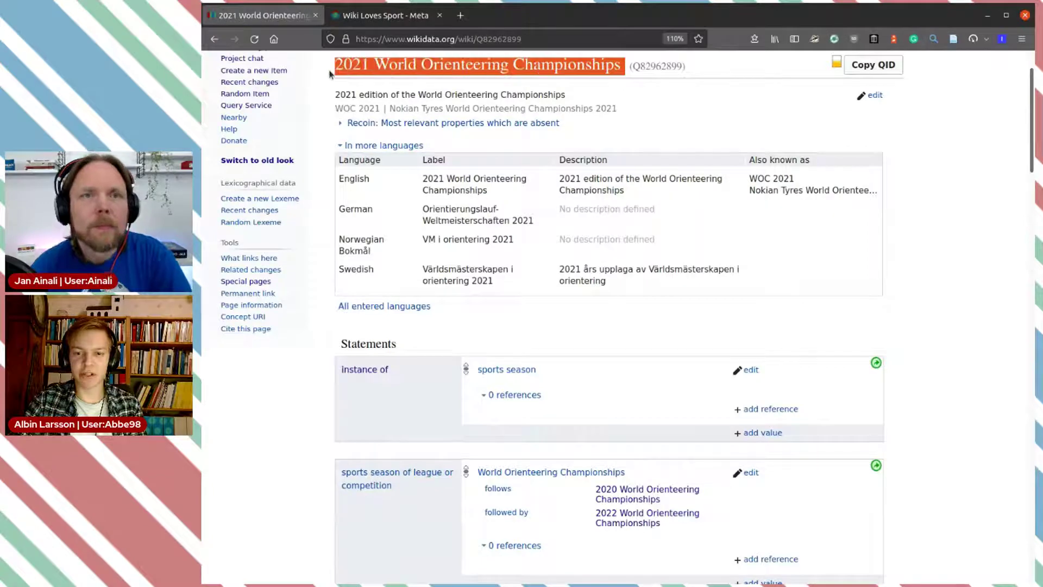
scroll(580, 86, up, 2)
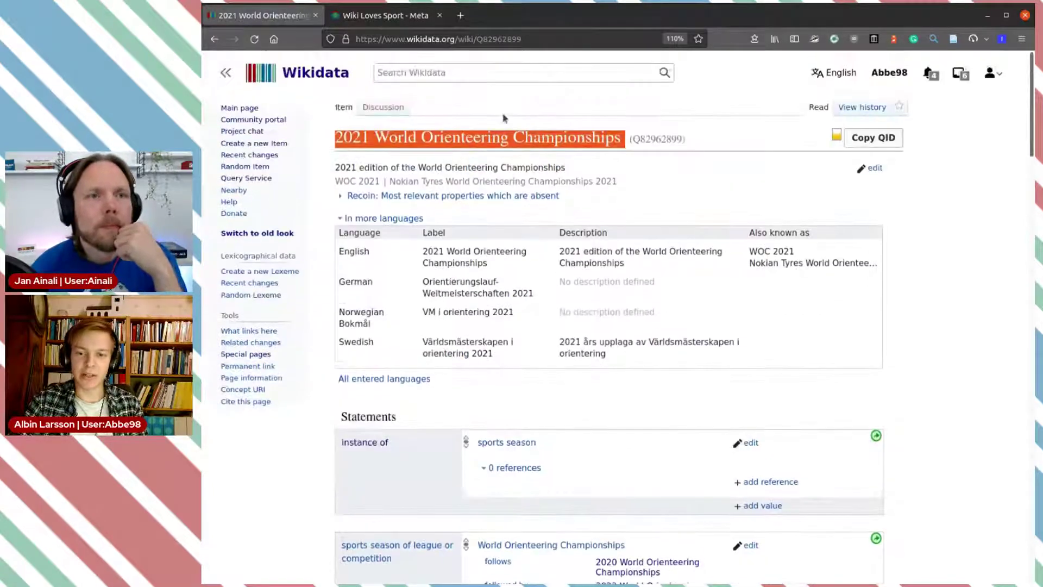
click(449, 133)
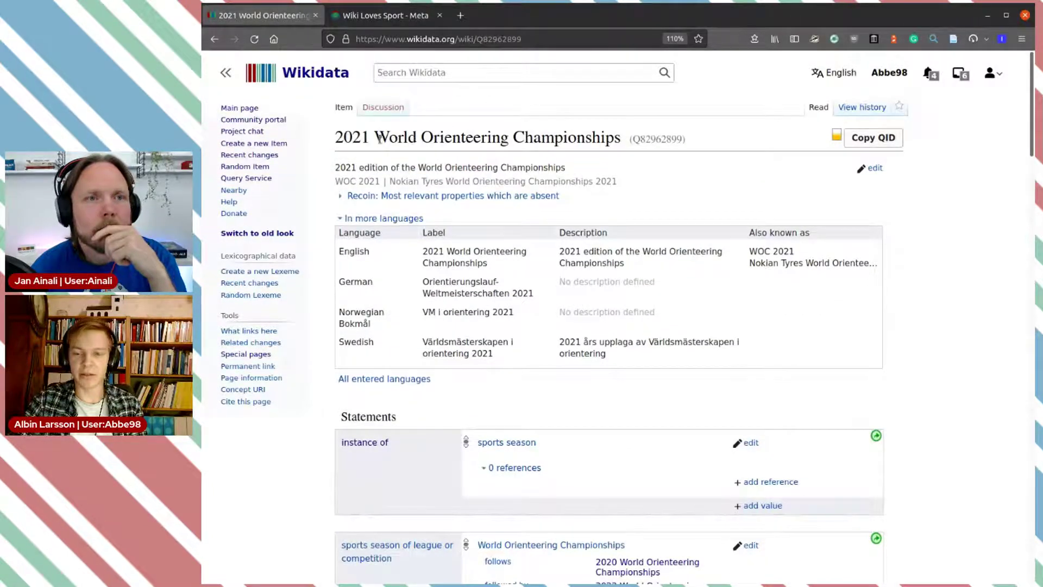
drag(366, 137, 353, 137)
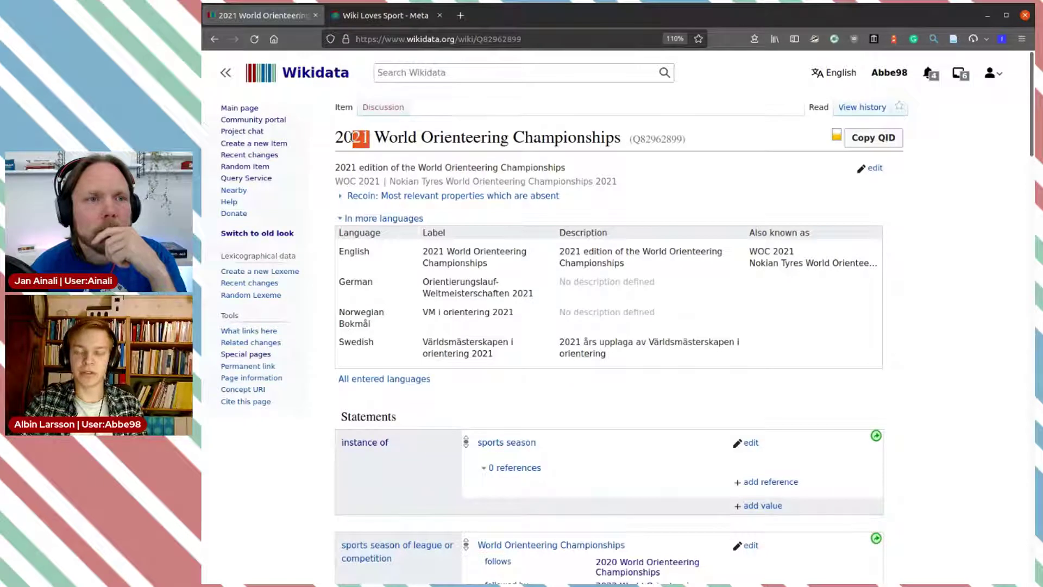
click(500, 133)
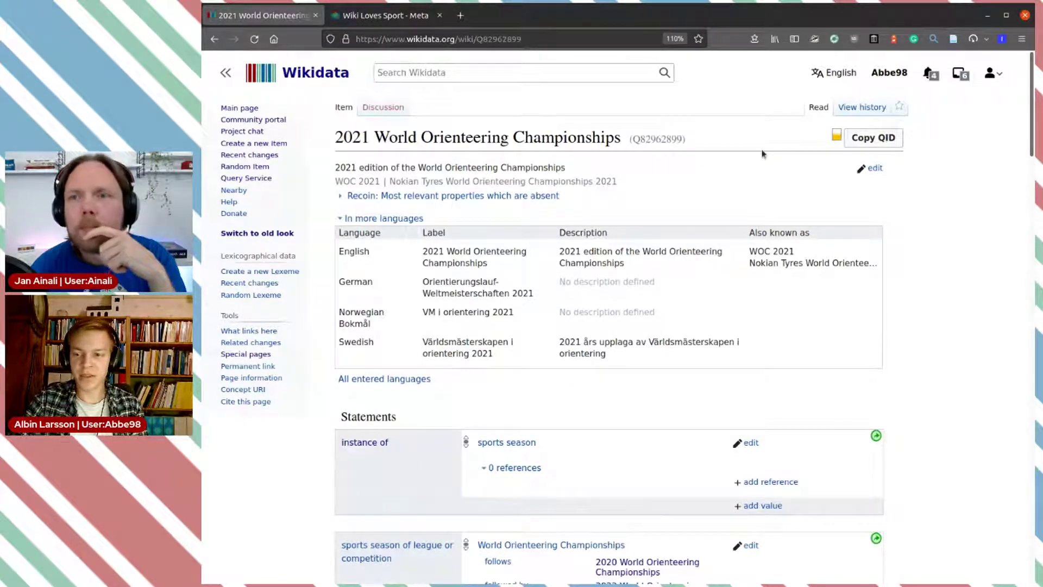
scroll(629, 188, down, 2)
scroll(629, 188, down, 5)
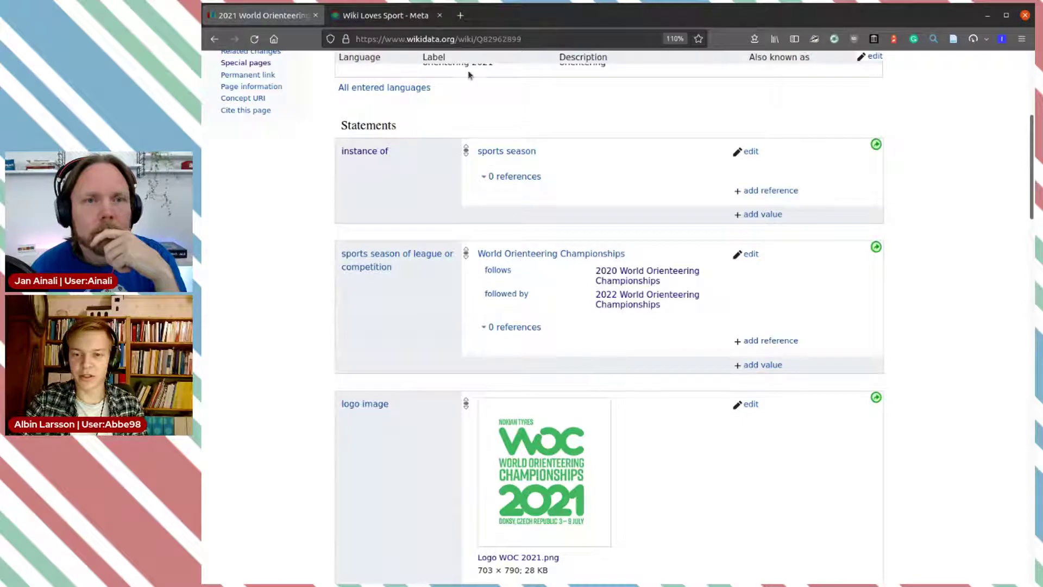
drag(645, 255, 551, 230)
click(652, 218)
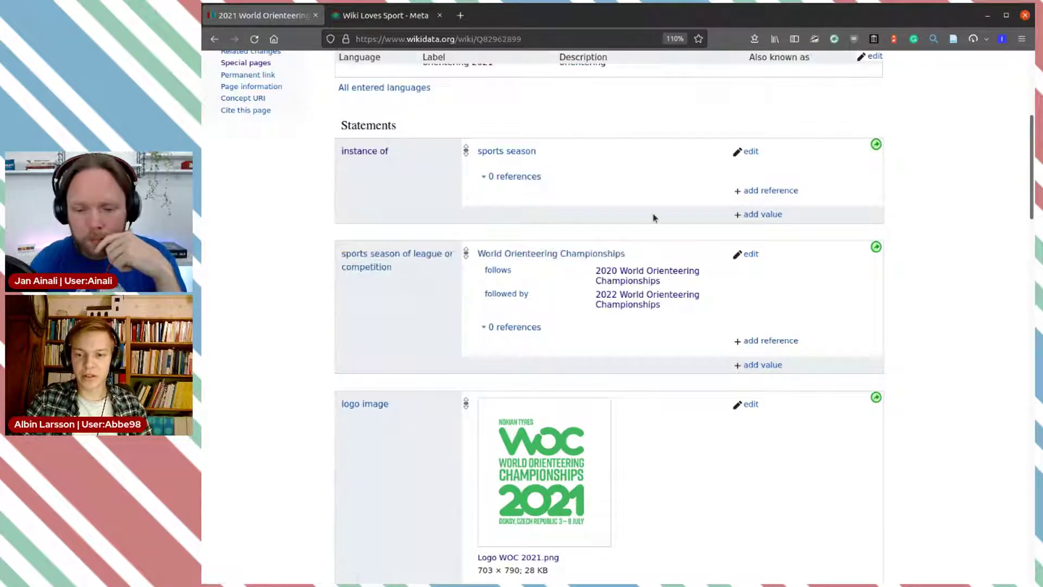
Open the Wikidata Query Service in a new tab and write an empty "SELECT * WHERE { }" query with a blank line inside the braces
click(458, 24)
text(qu)
key(Return)
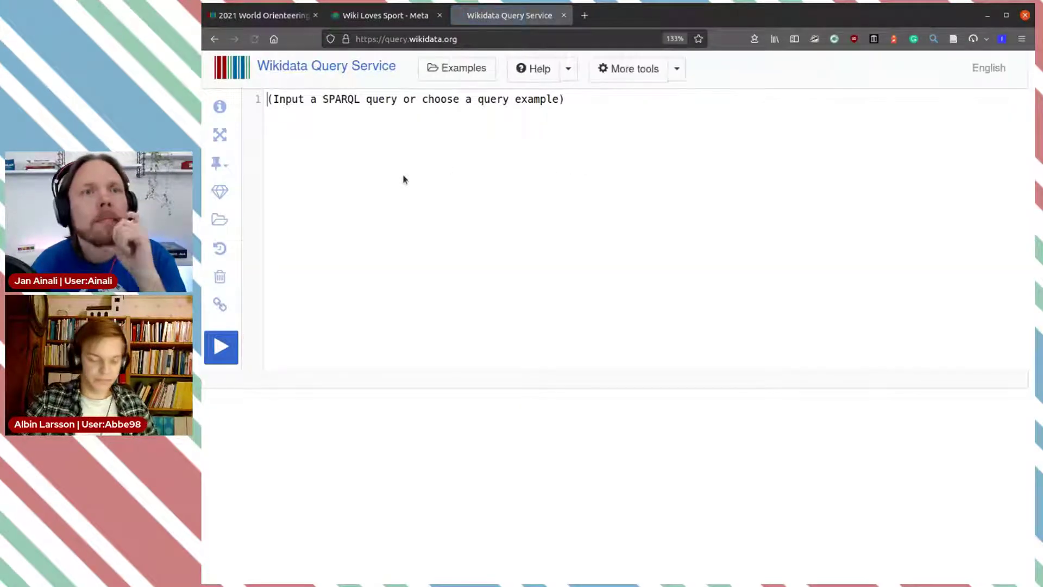
text(SELECT )
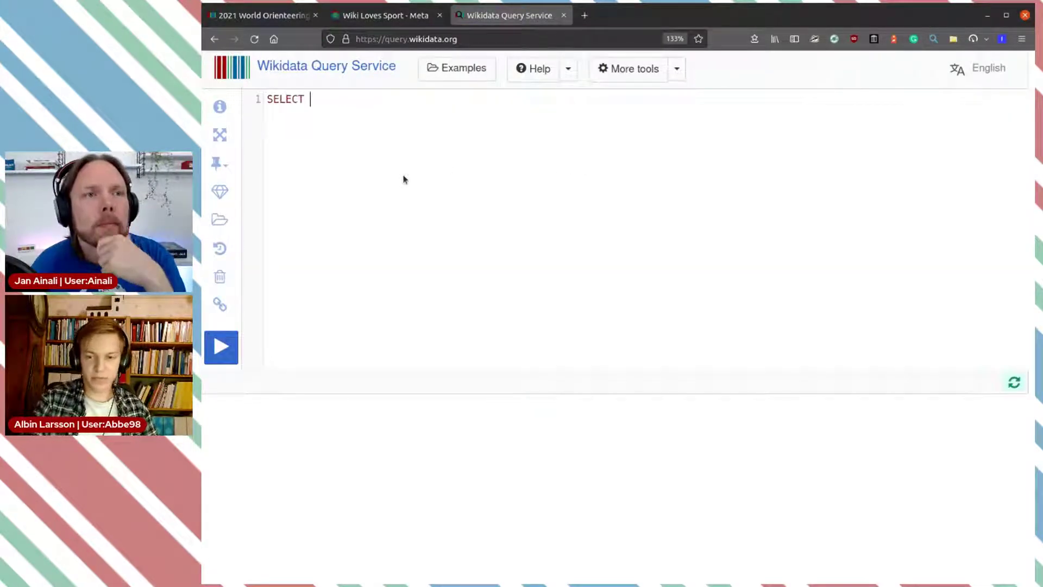
text(* WHERE)
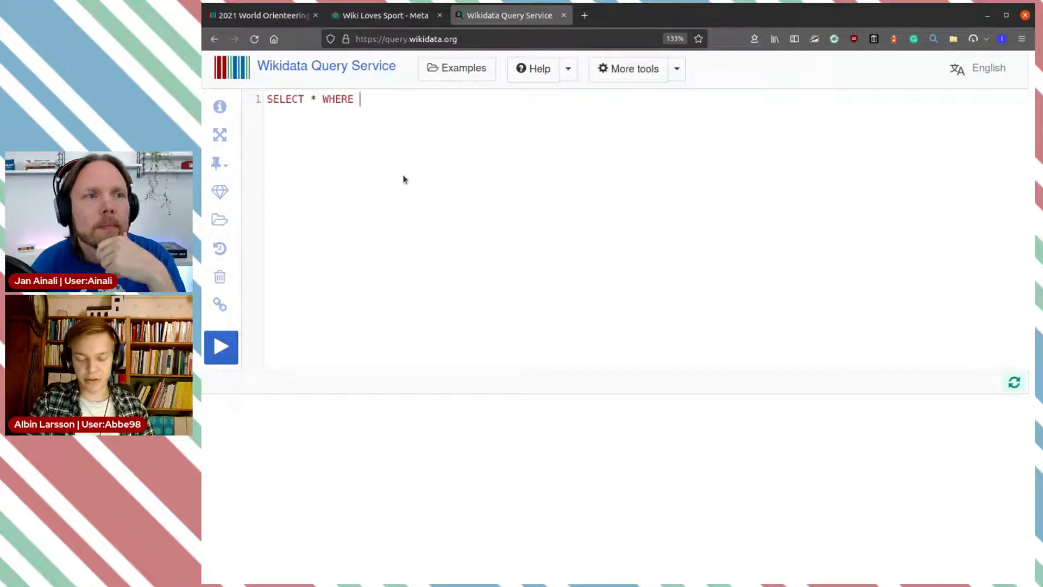
text( {})
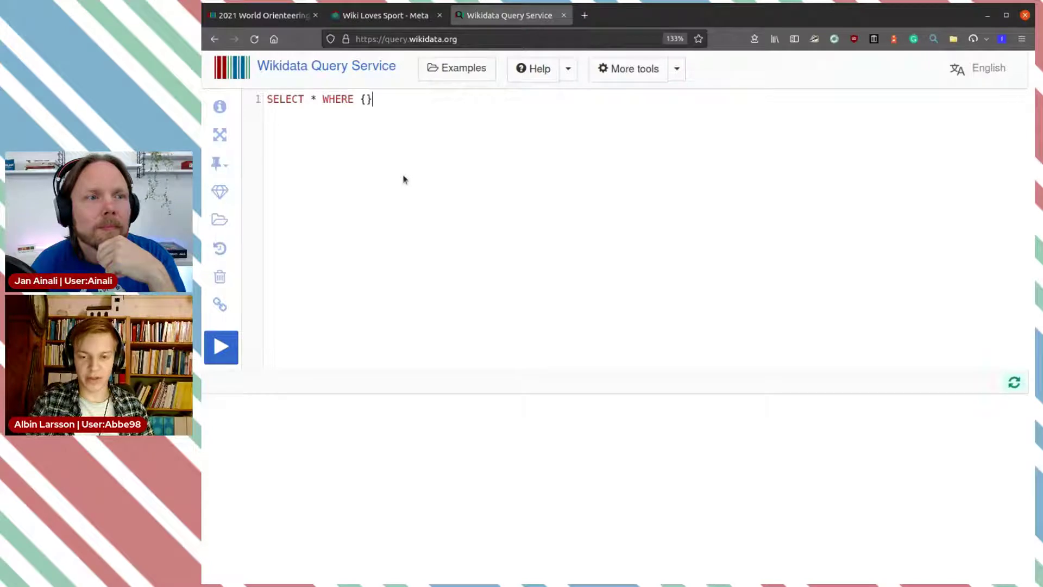
key(Left)
key(Return)
key(Return)
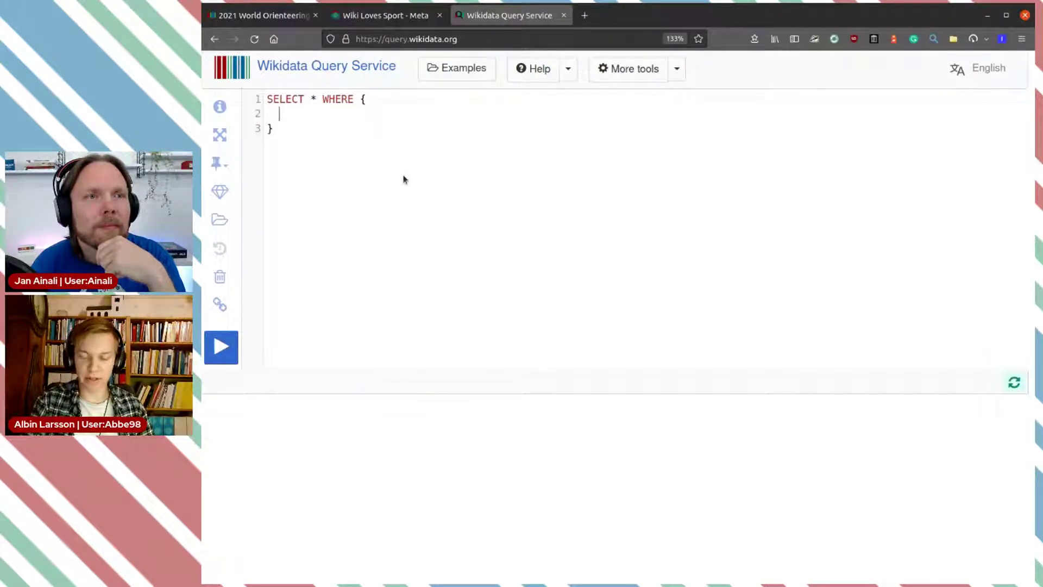
Begin the first triple inside the query's braces with "?item wdt:"
text(?item )
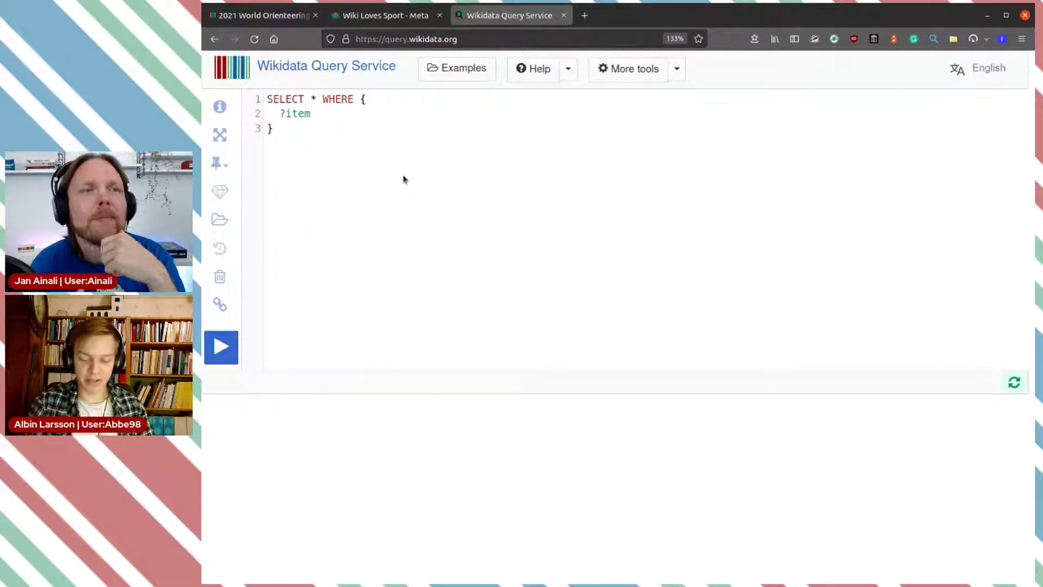
text(wdt)
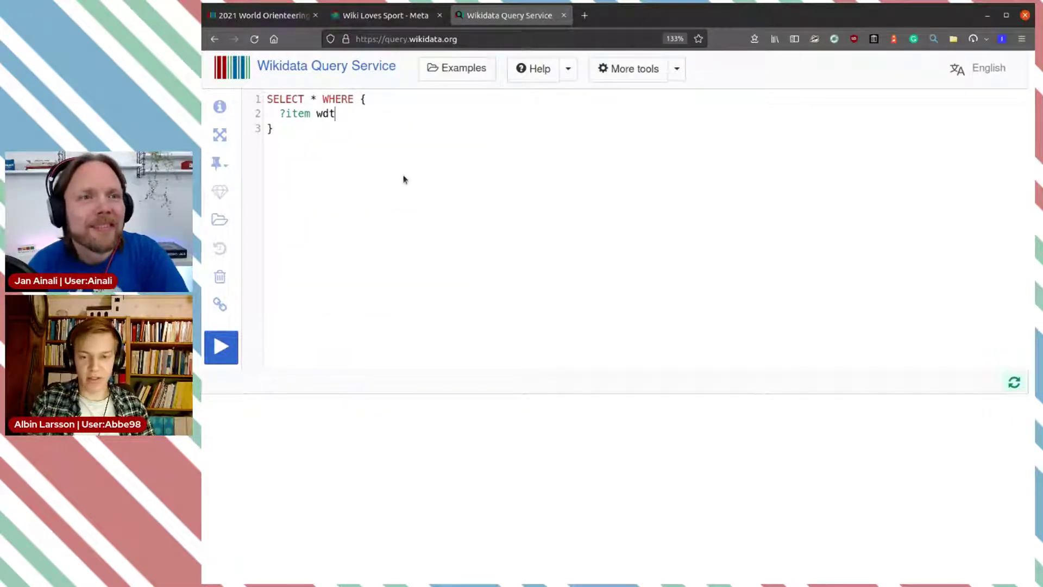
text(:)
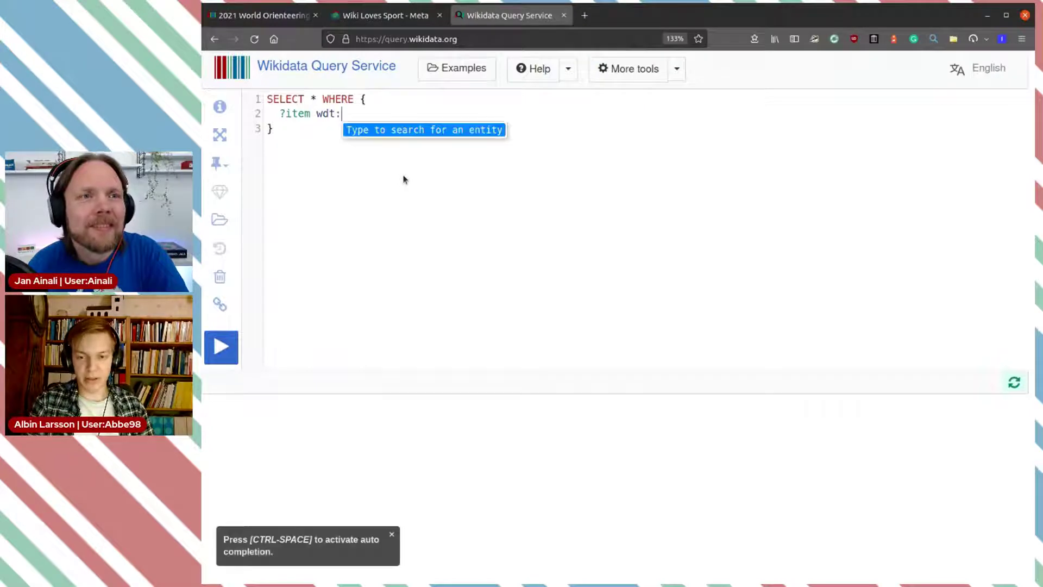
Close the Wiki Loves Sport page and examine the championships item's remaining statements down to its identifiers before returning to the query
click(391, 16)
key(ctrl+Page_Up)
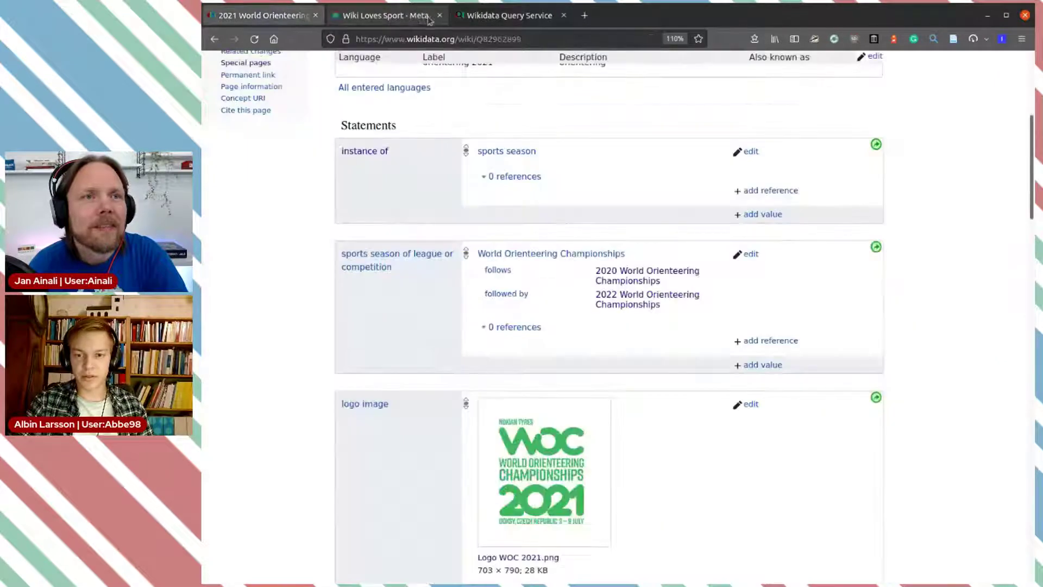
click(439, 15)
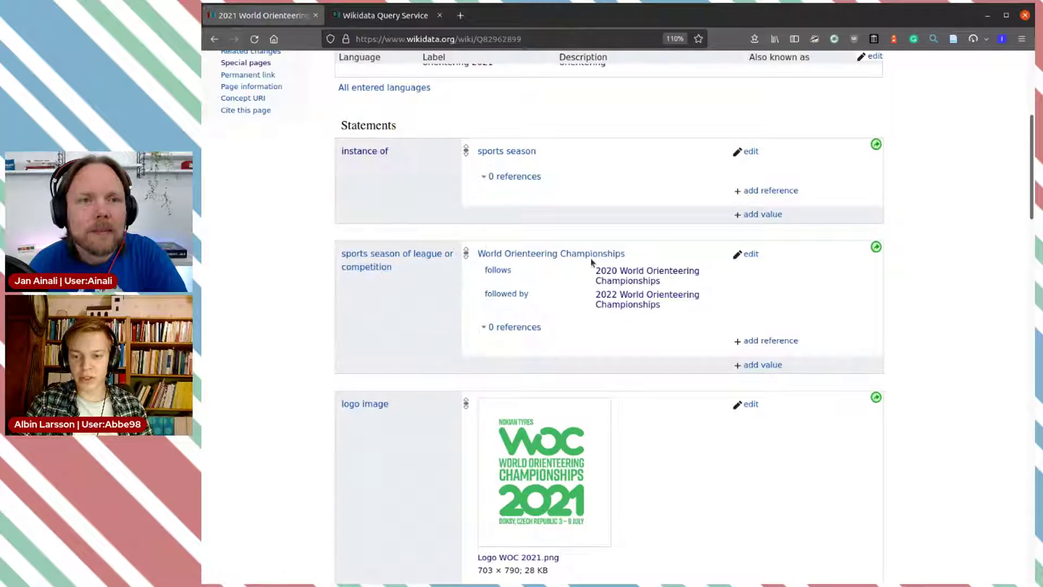
scroll(565, 316, down, 5)
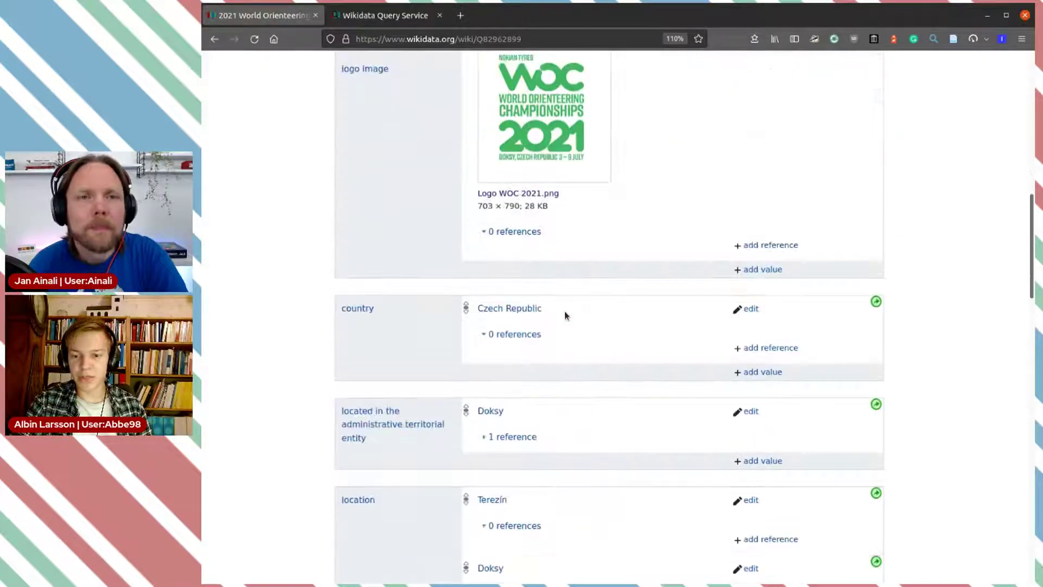
scroll(565, 315, down, 9)
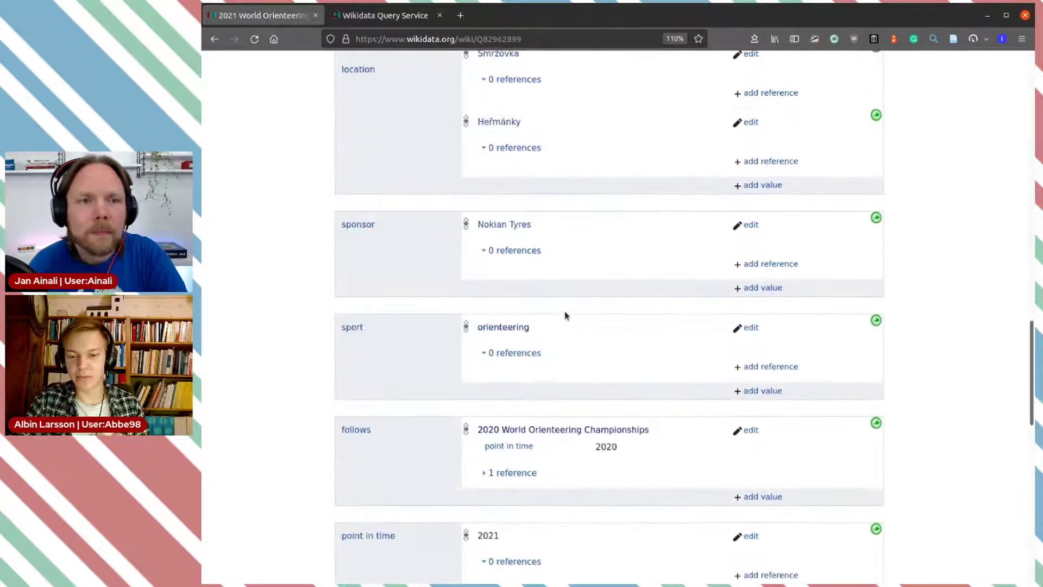
scroll(565, 314, down, 3)
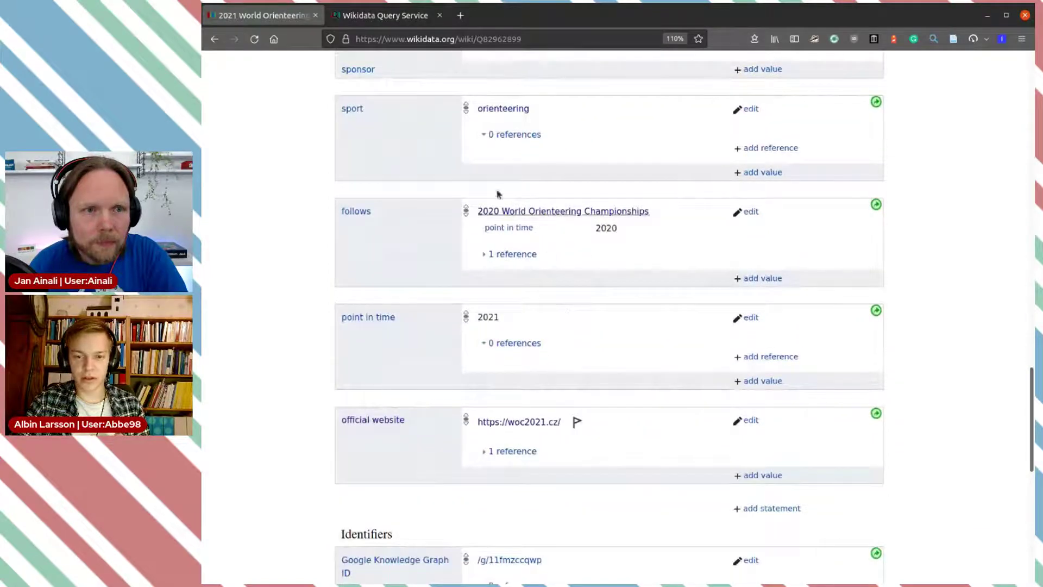
scroll(400, 239, down, 2)
scroll(401, 240, up, 1)
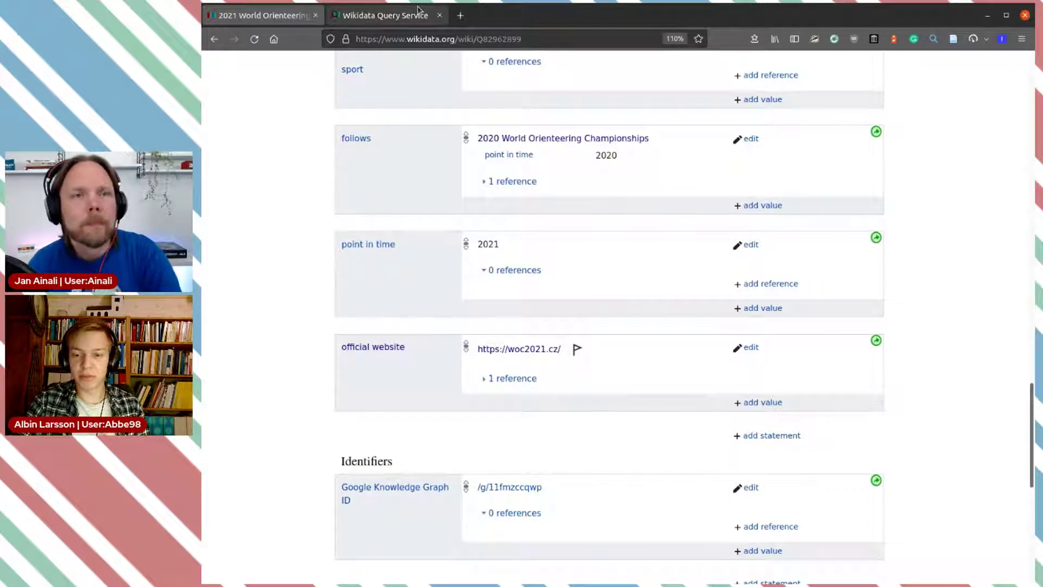
click(388, 19)
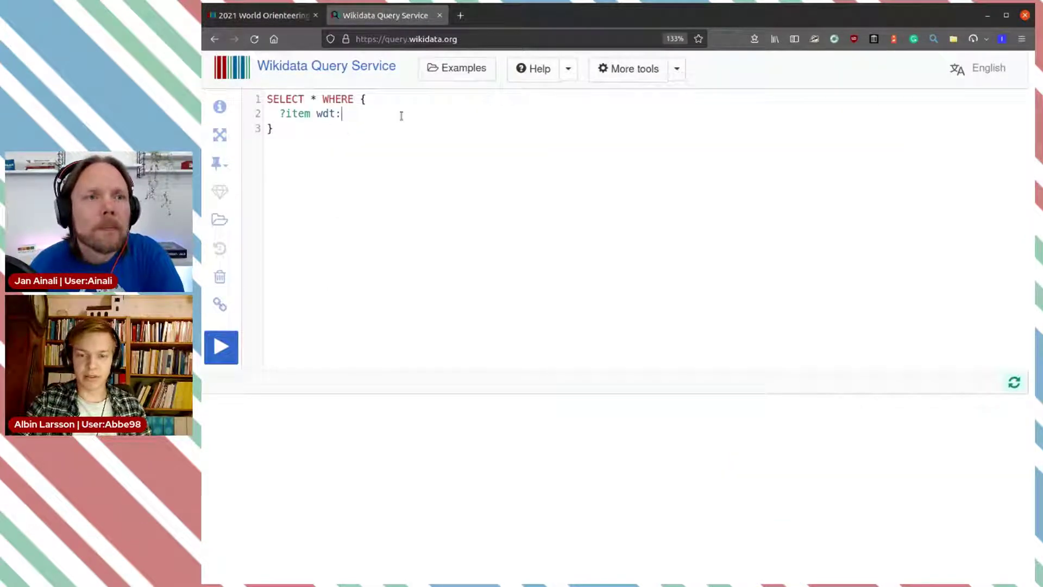
Complete the first triple's predicate with the sports season of league or competition property (P3450)
key(BackSpace)
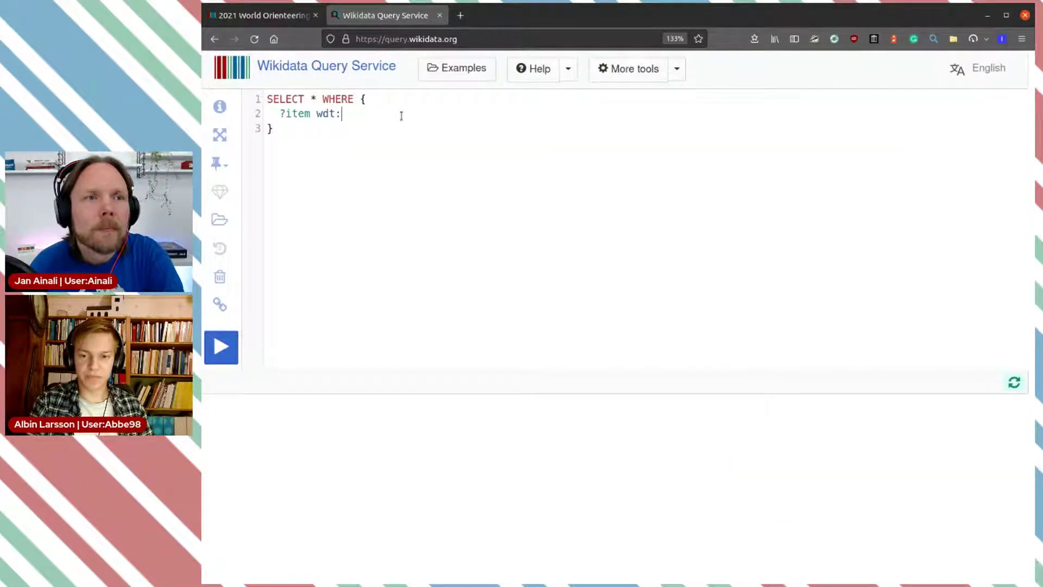
key(ctrl+space)
text(seaso)
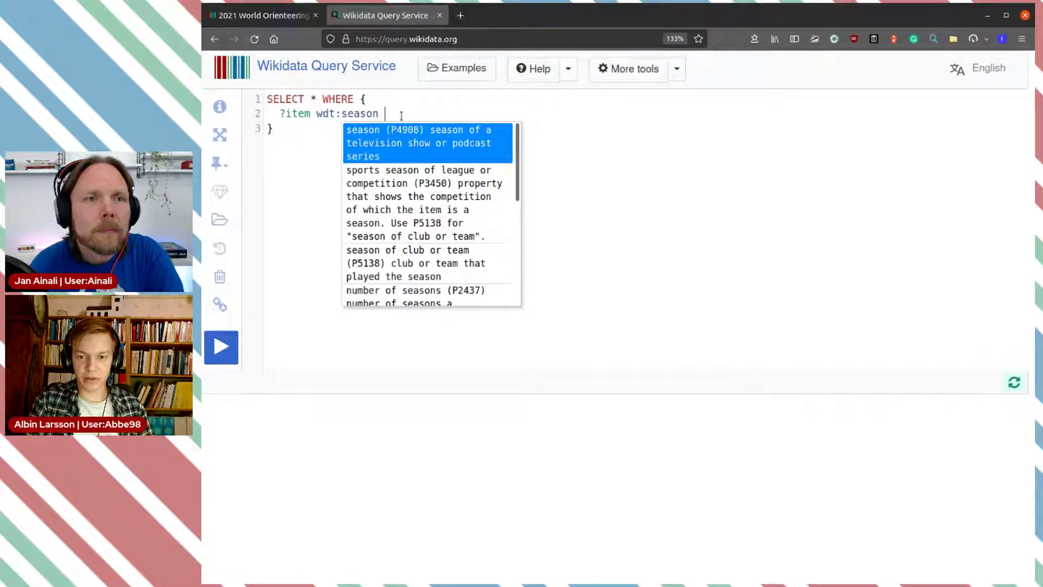
key(Down)
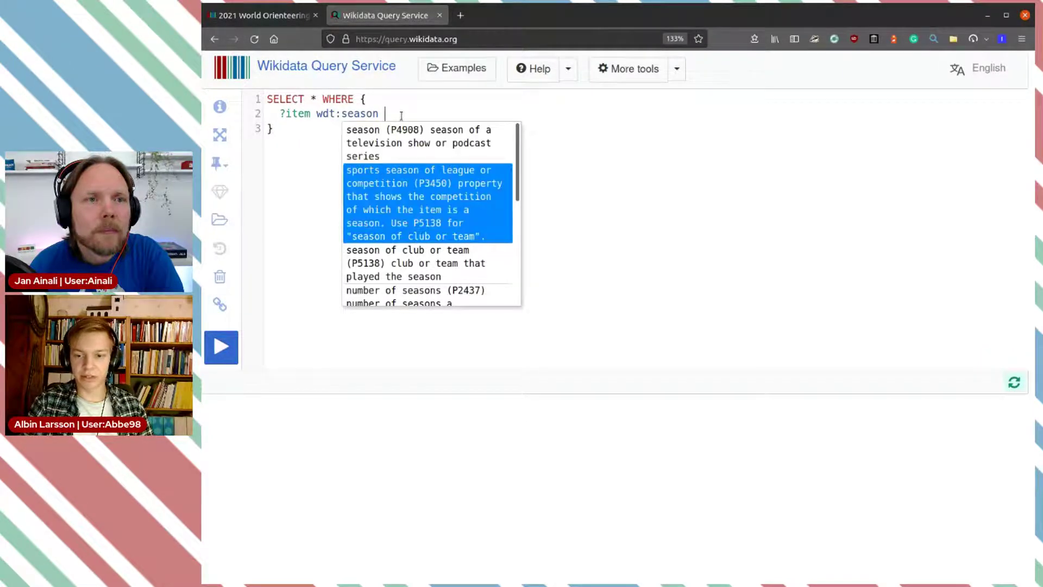
key(Return)
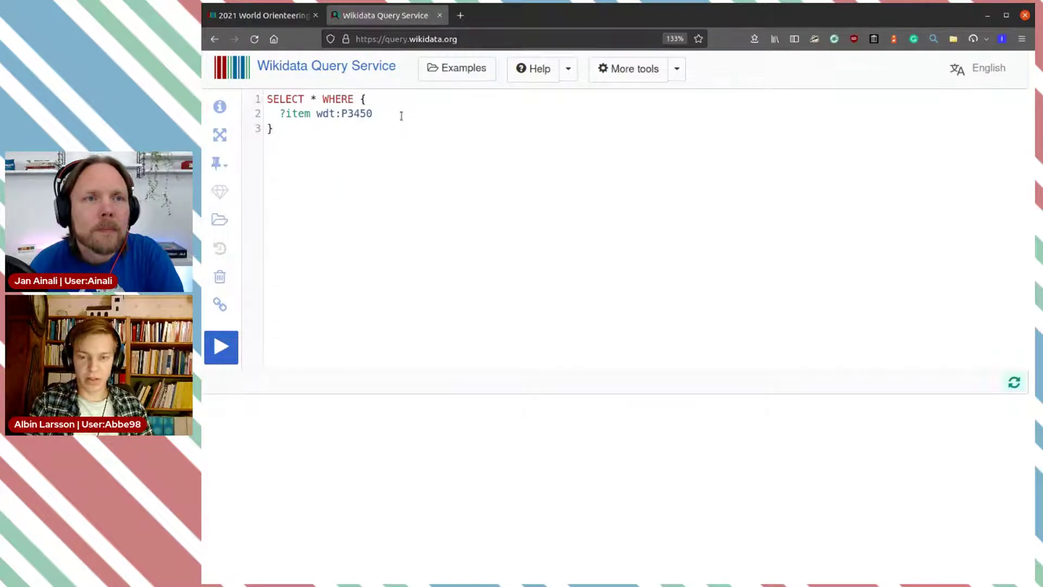
Set the triple's object to World Orienteering Championships (wd:Q1517419), end it with a period, and run the query
text(wd:)
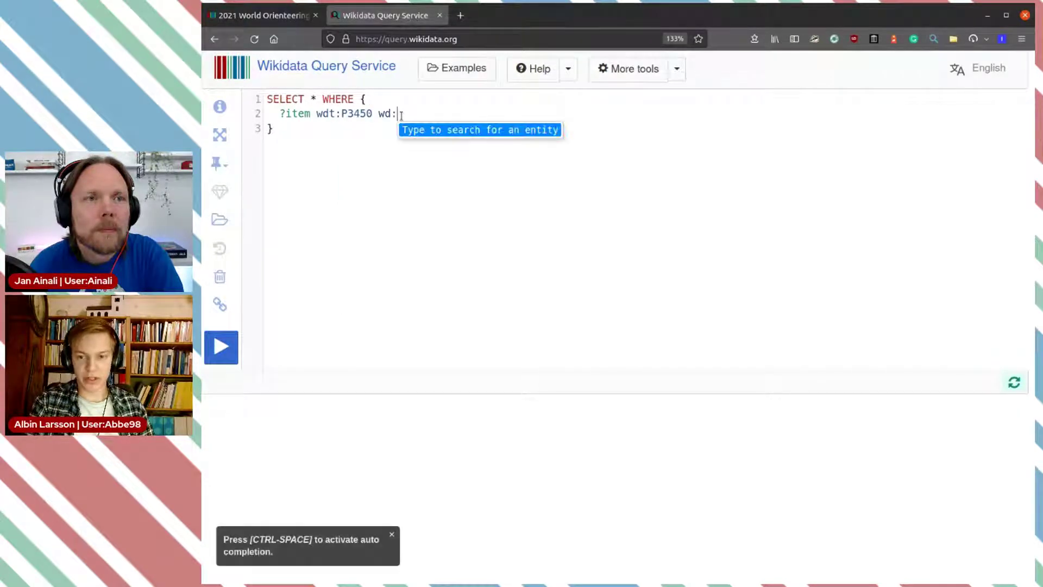
text(world )
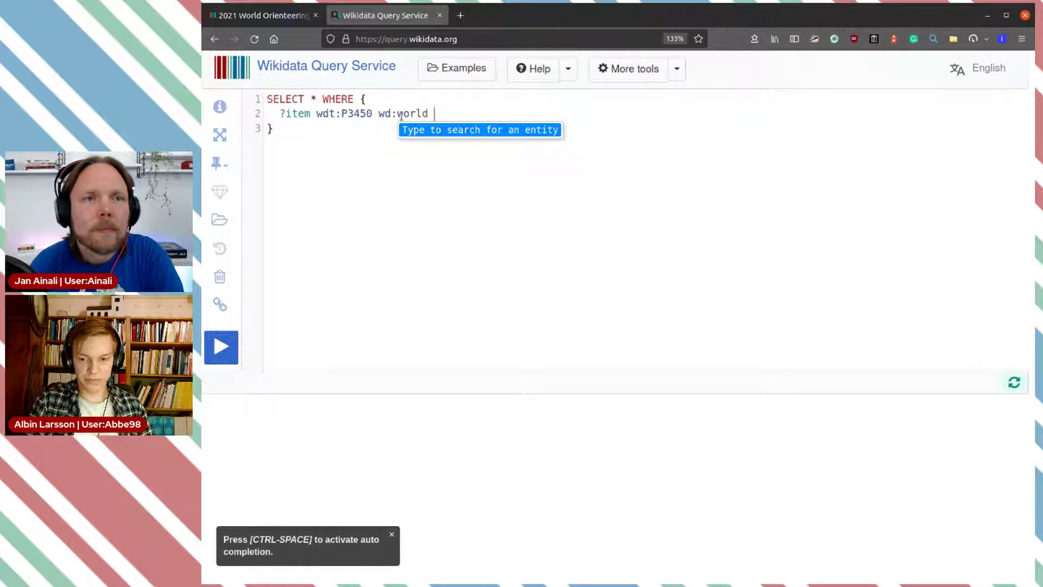
text(orienteer)
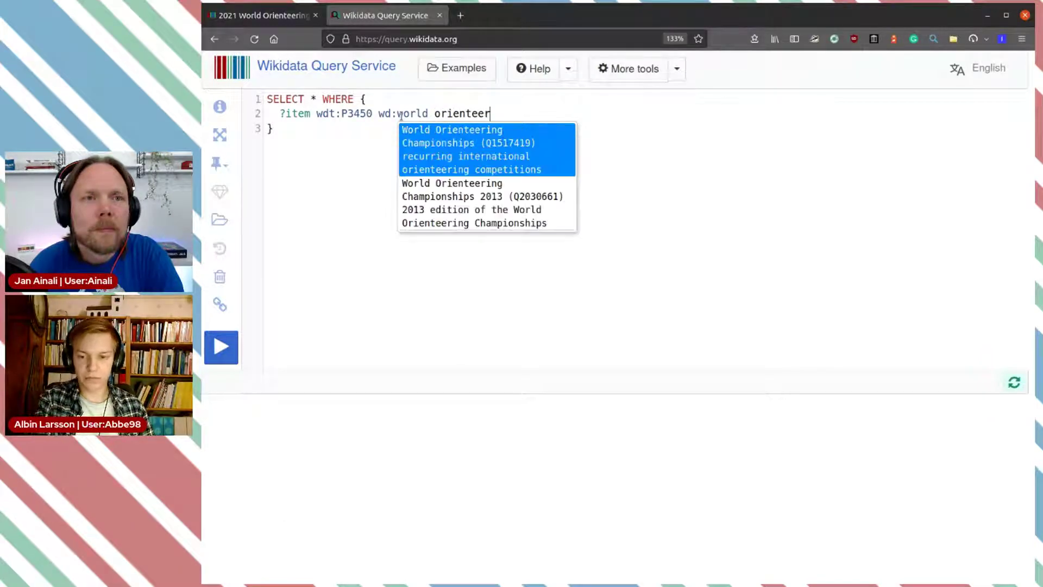
key(Return)
text(.)
key(ctrl+Return)
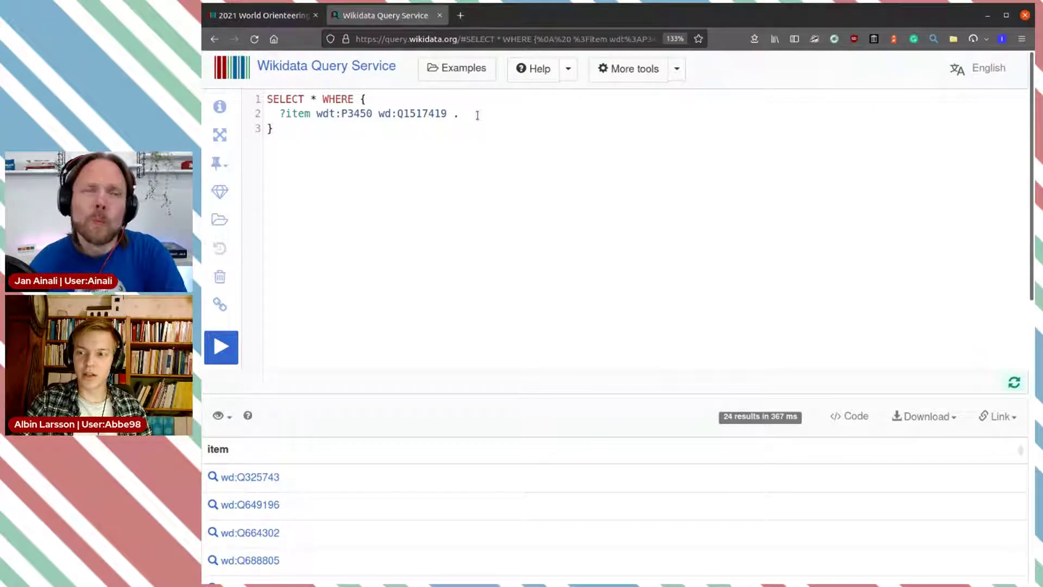
Add a second triple below that binds each item's point in time: "?item wdt:P585 ?time"
key(Return)
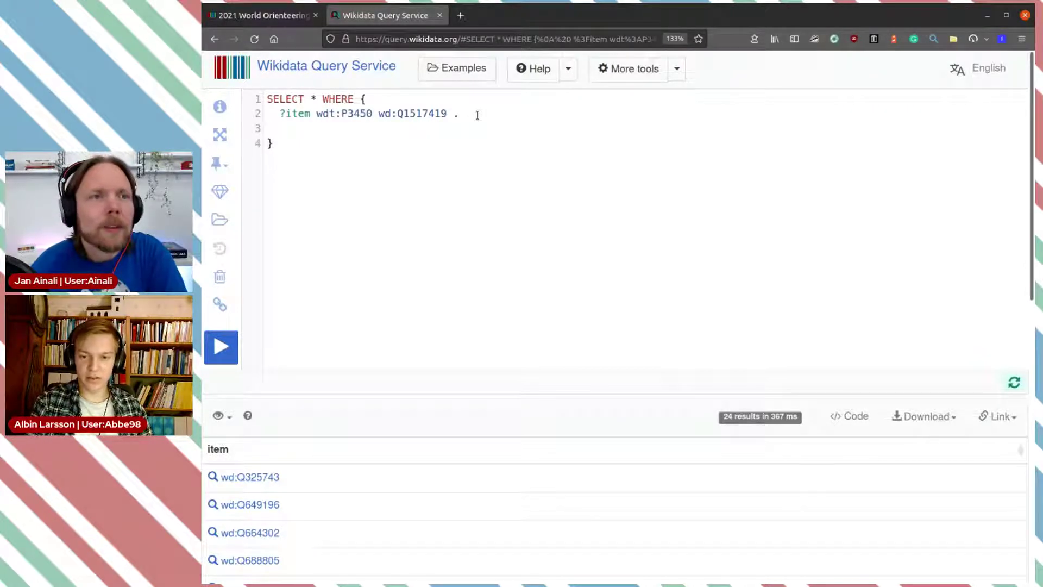
text(?)
key(Return)
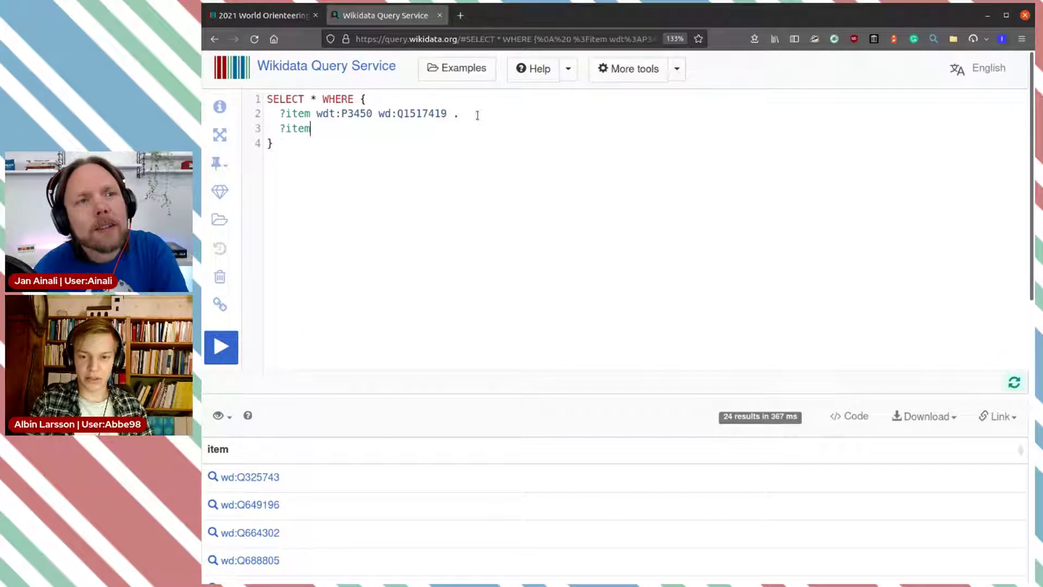
text(wd)
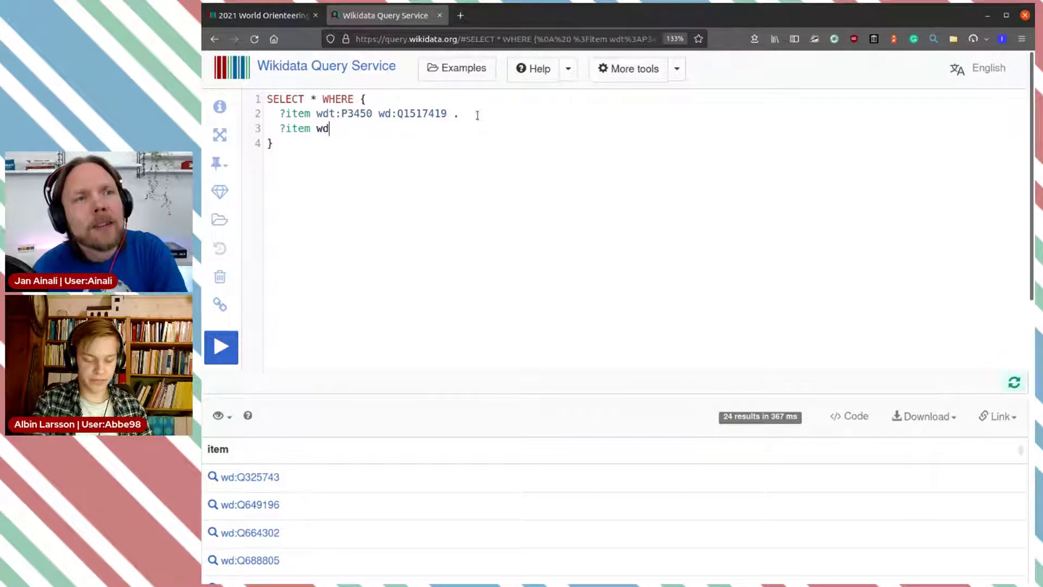
text(t:point in)
key(Return)
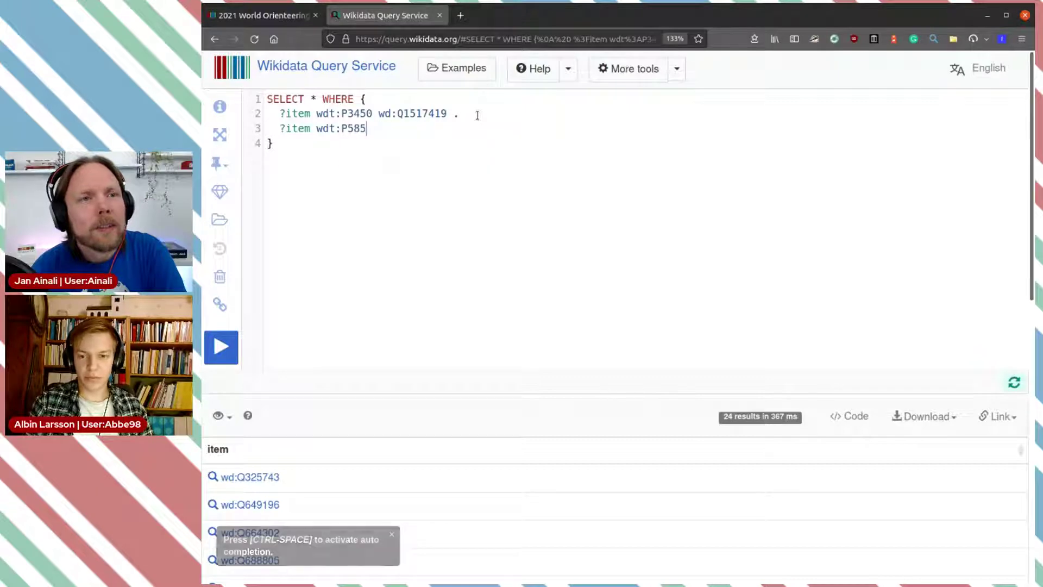
text(?time)
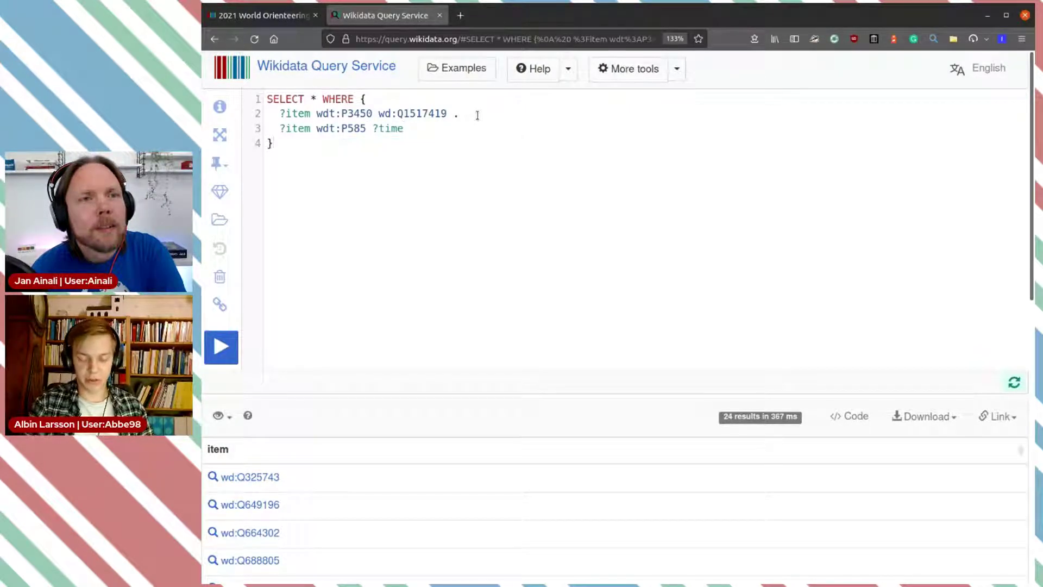
Append "ORDER BY ?time" after the closing brace, run the query, and check the dates in the results
text(?)
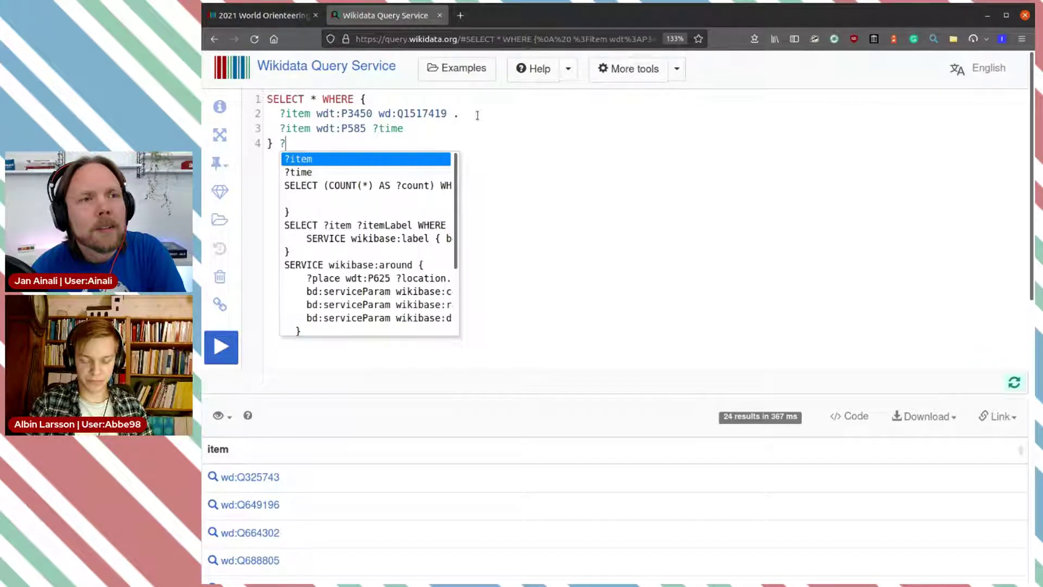
text(Order)
key(BackSpace)
key(BackSpace)
key(BackSpace)
key(BackSpace)
key(BackSpace)
key(BackSpace)
key(Escape)
text(ORDER BY )
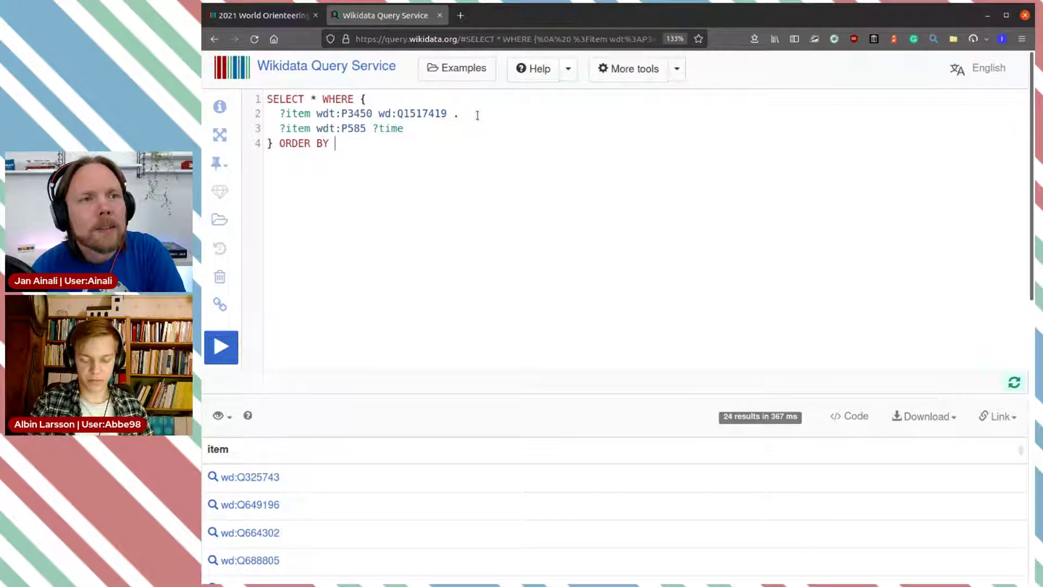
text(?time)
key(ctrl+Return)
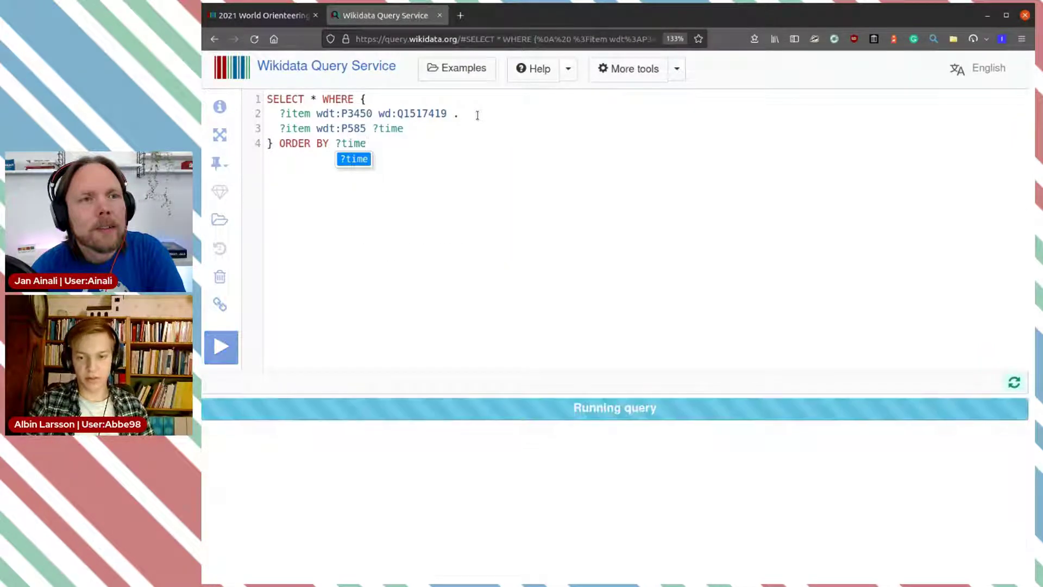
scroll(886, 284, down, 3)
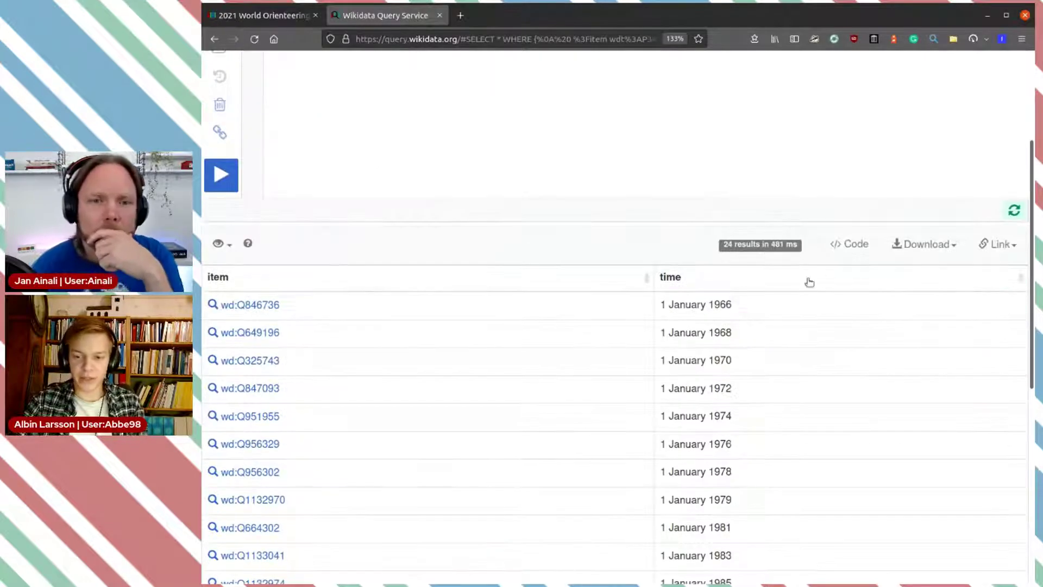
drag(734, 310, 656, 305)
click(796, 312)
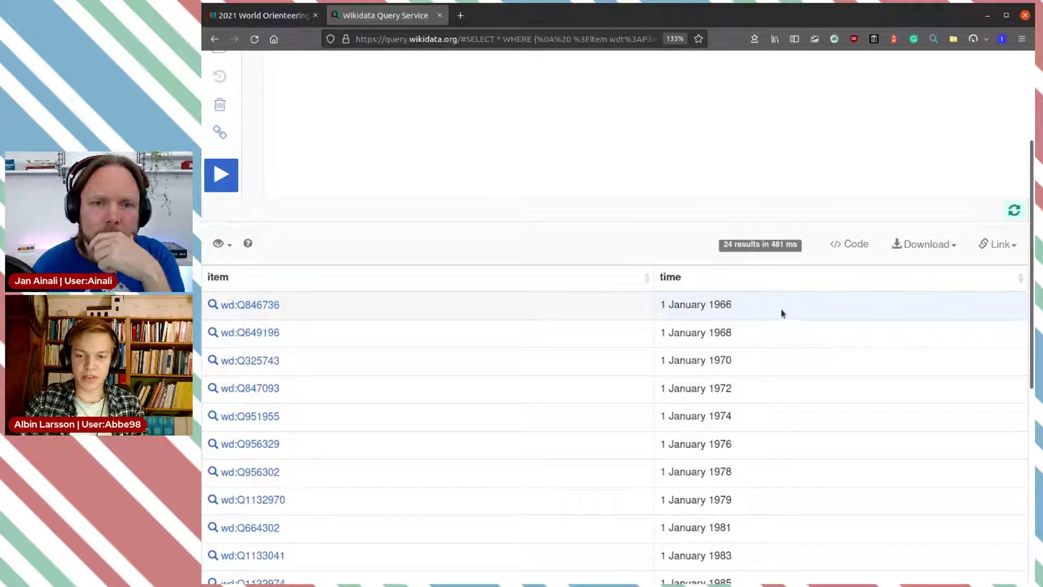
End the point in time triple with a period and insert two new lines below it
scroll(469, 302, up, 3)
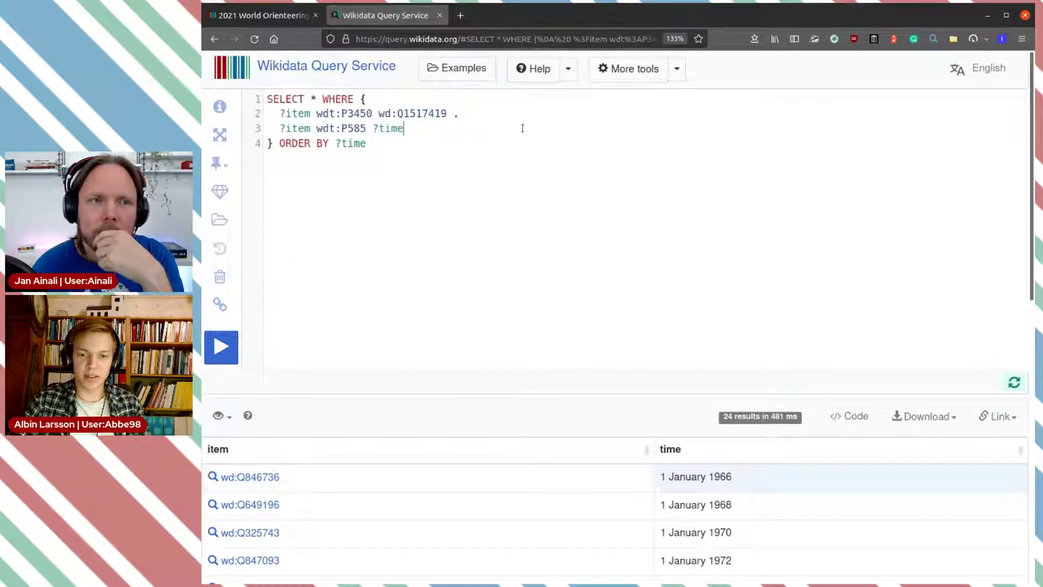
key(Return)
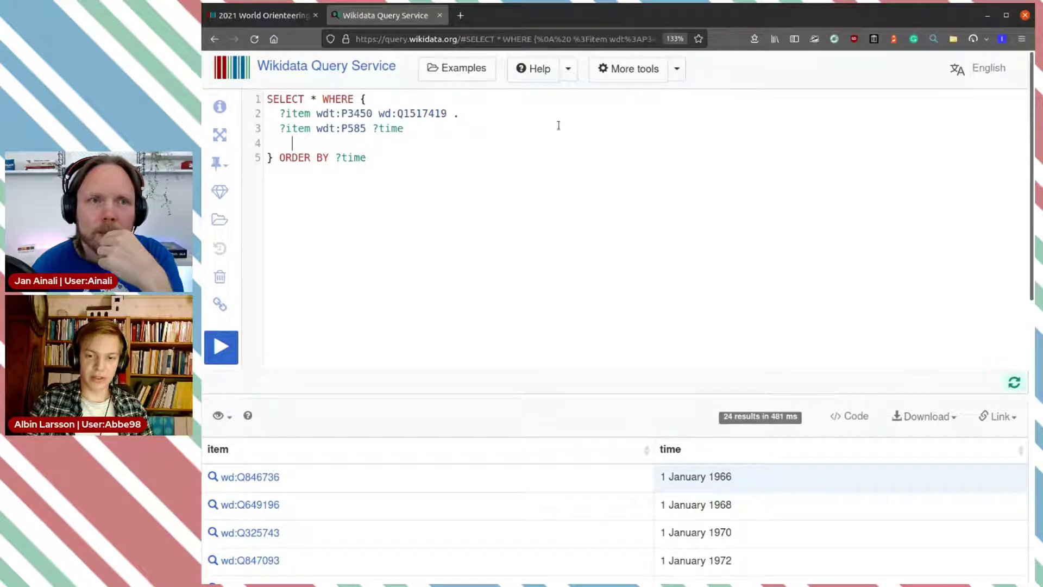
key(BackSpace)
key(BackSpace)
text(.)
key(Return)
key(Return)
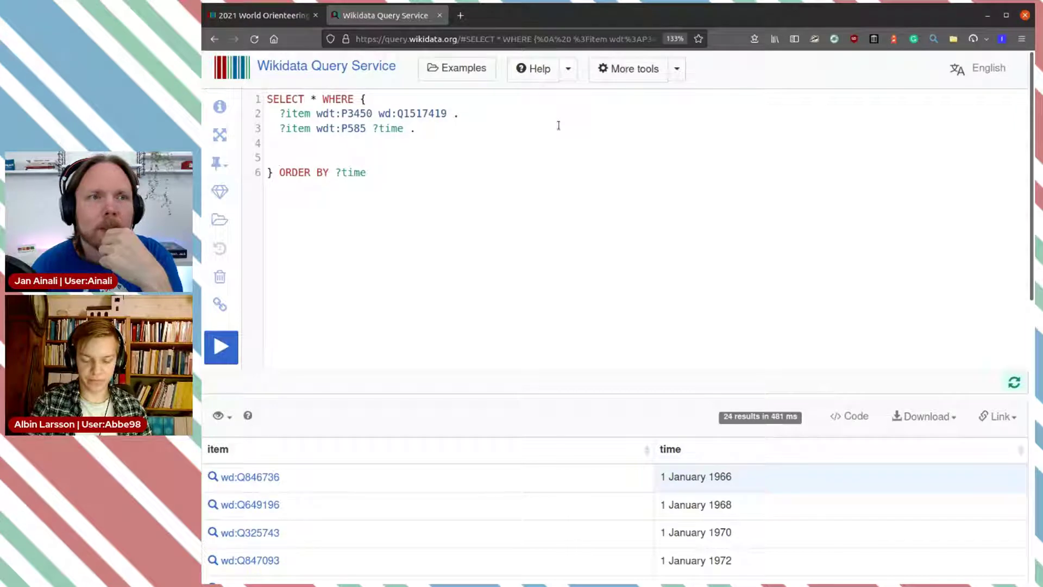
Insert the wikibase:label service with language "[AUTO_LANGUAGE],en" on the line above the closing brace
text(?)
key(BackSpace)
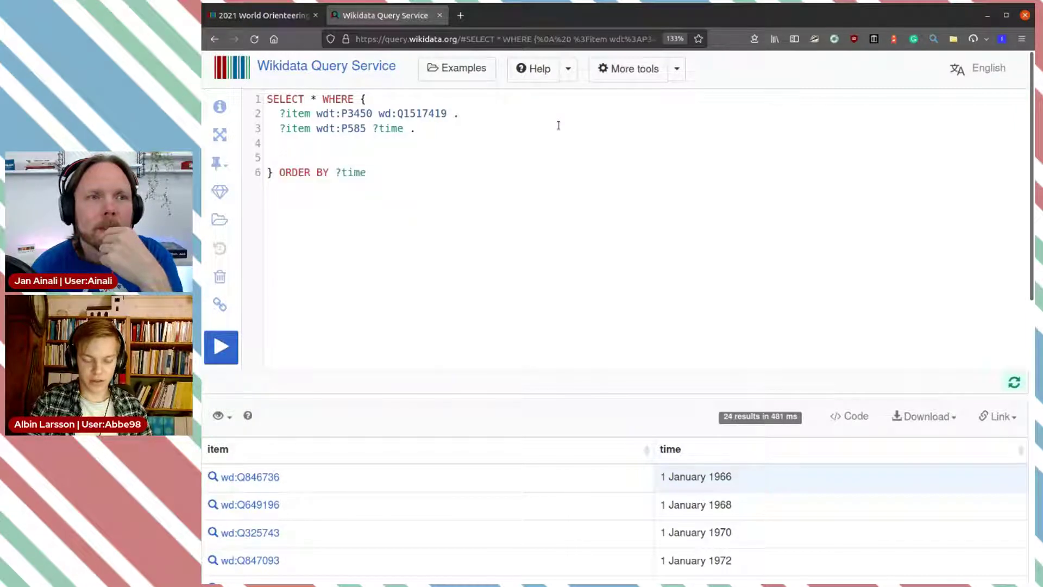
key(ctrl+space)
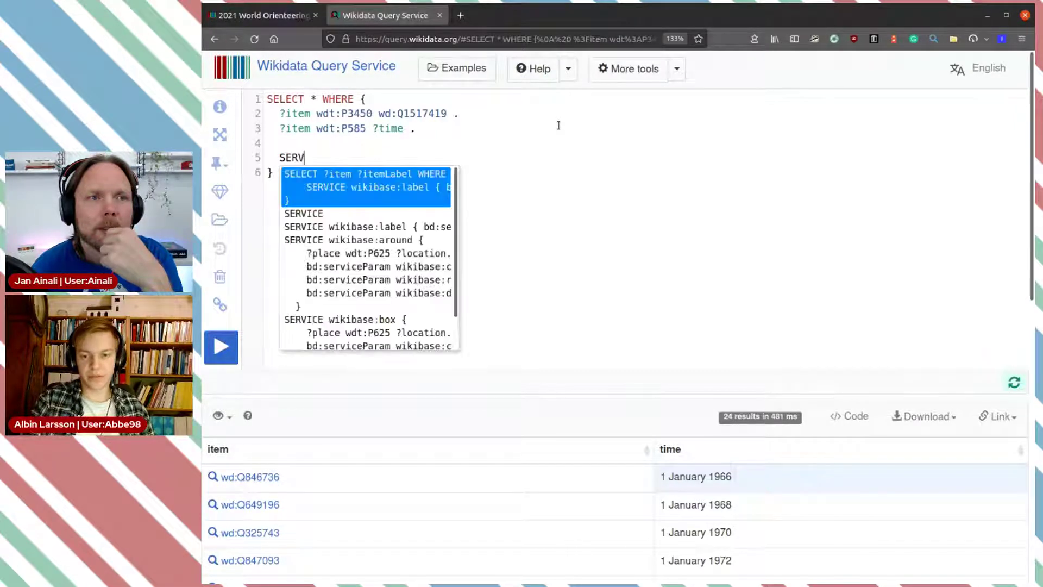
key(Down)
key(Down)
key(Return)
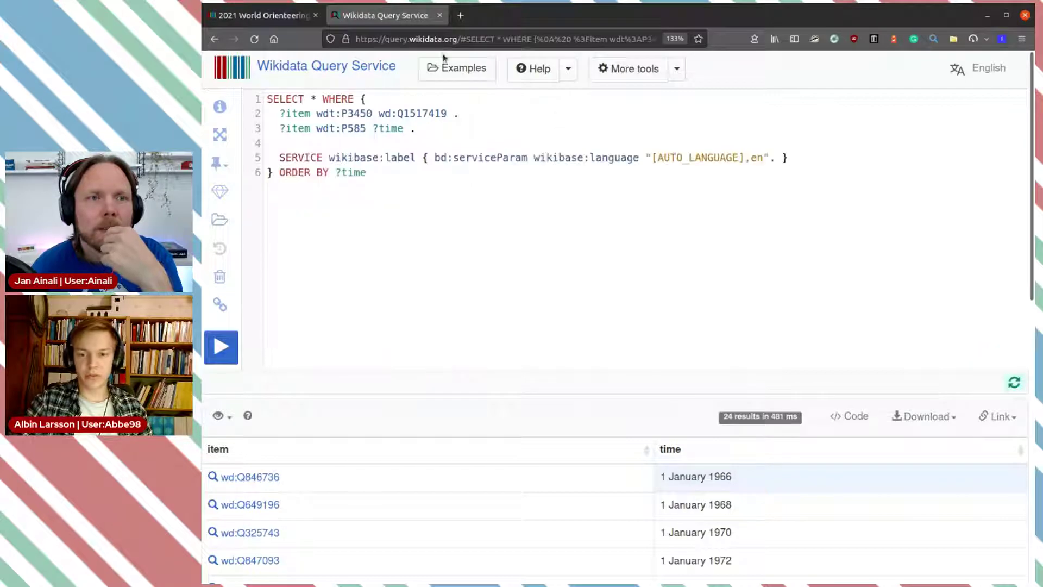
Replace the asterisk in the SELECT clause with "?item ?itemLabel ?time" and run the query
key(BackSpace)
key(ctrl+space)
key(Return)
key(ctrl+space)
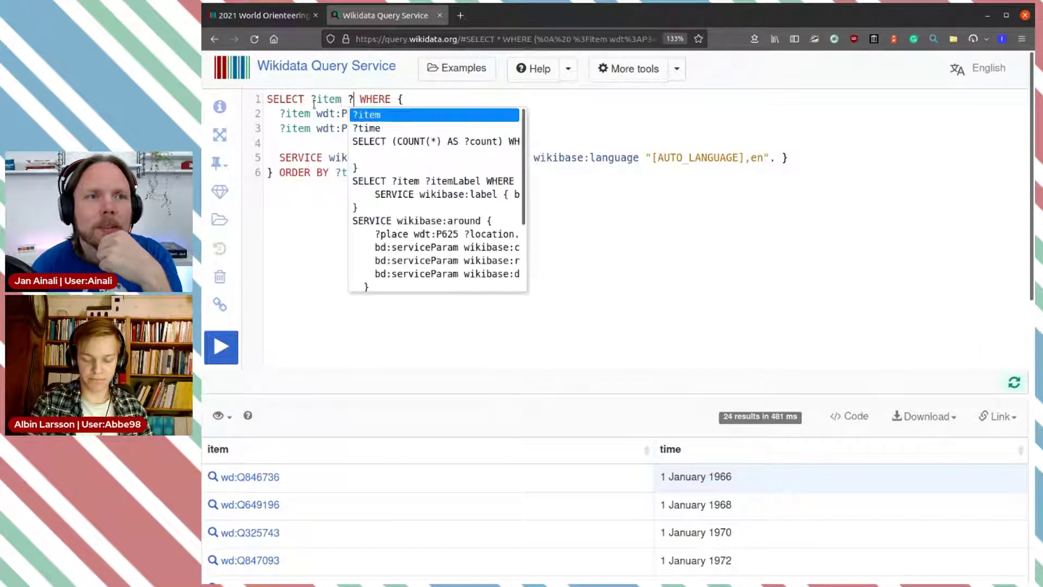
key(Return)
text(Label)
key(ctrl+space)
text(?time)
key(ctrl+Return)
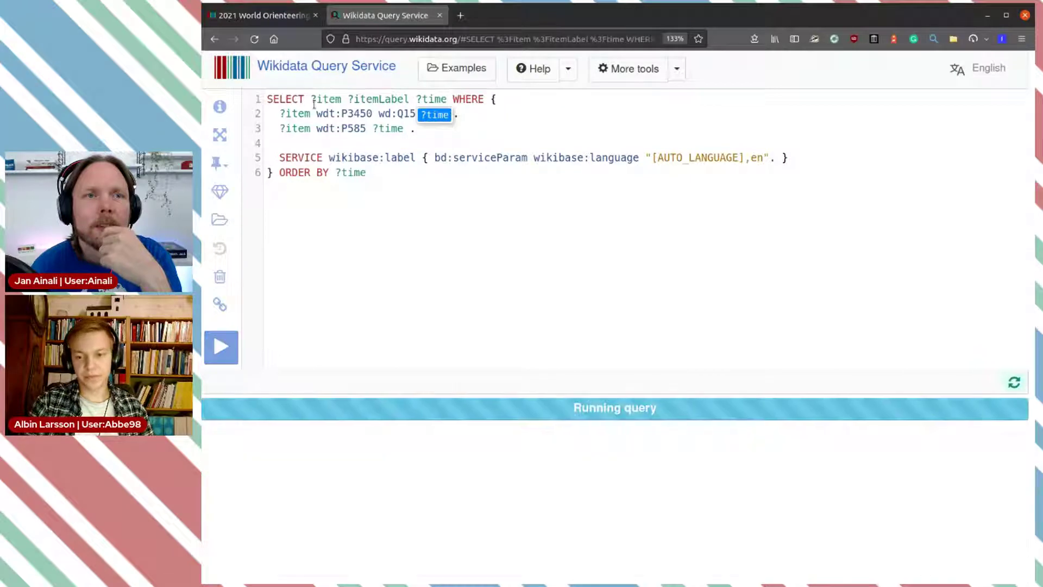
Examine the intervals between championship years in the results, highlighting the rows around 1966 to 1970 and 1978 to 1979
scroll(639, 179, down, 3)
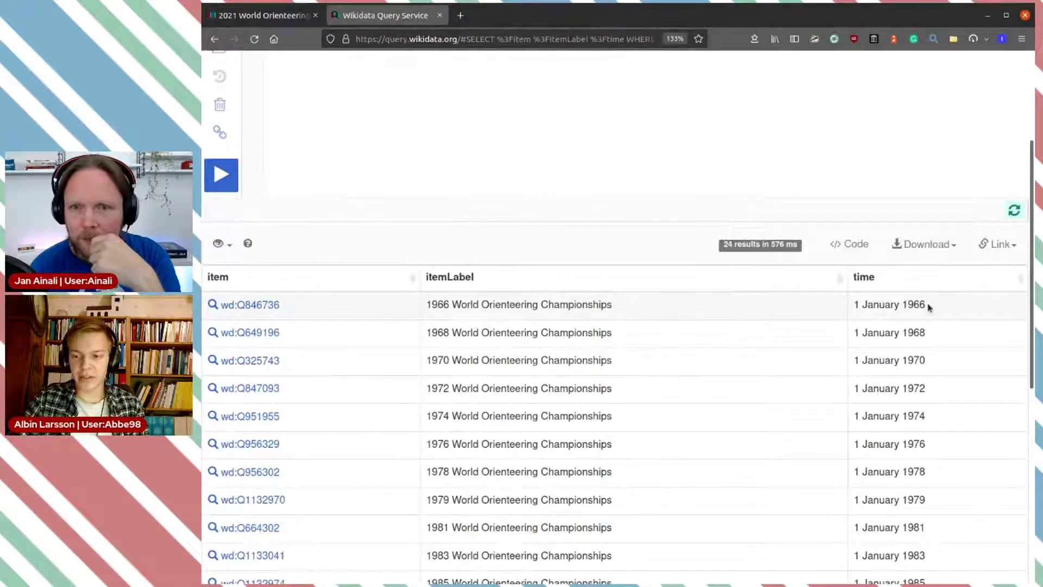
scroll(927, 305, down, 3)
drag(922, 151, 926, 191)
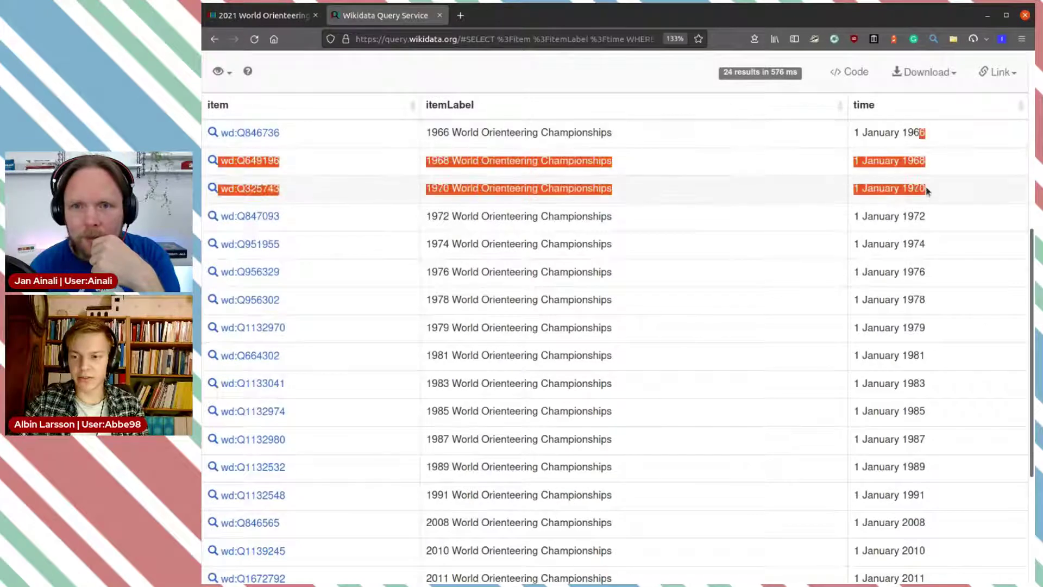
click(932, 199)
scroll(936, 222, down, 2)
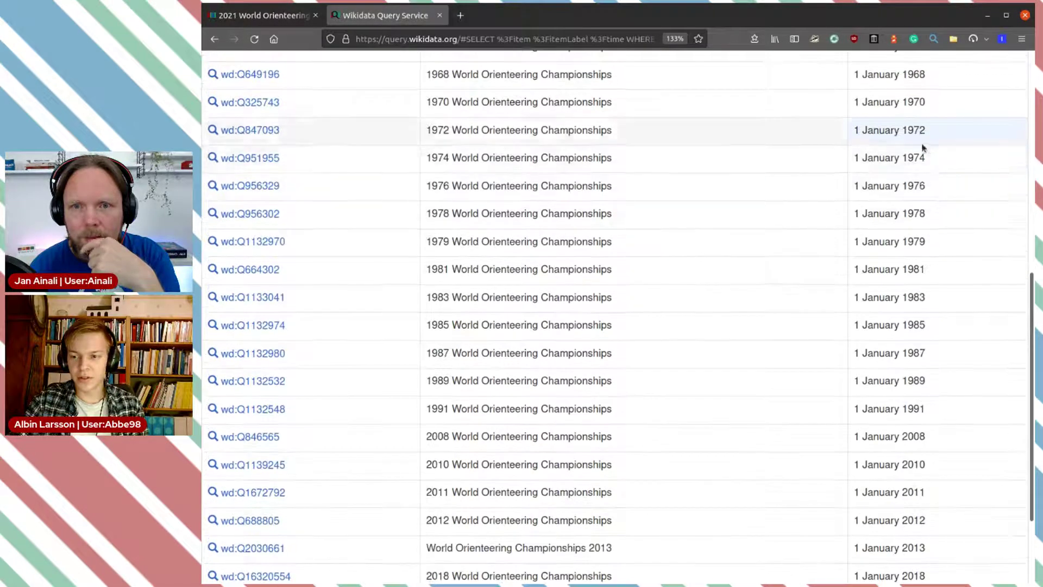
drag(925, 215, 933, 244)
click(918, 215)
click(938, 248)
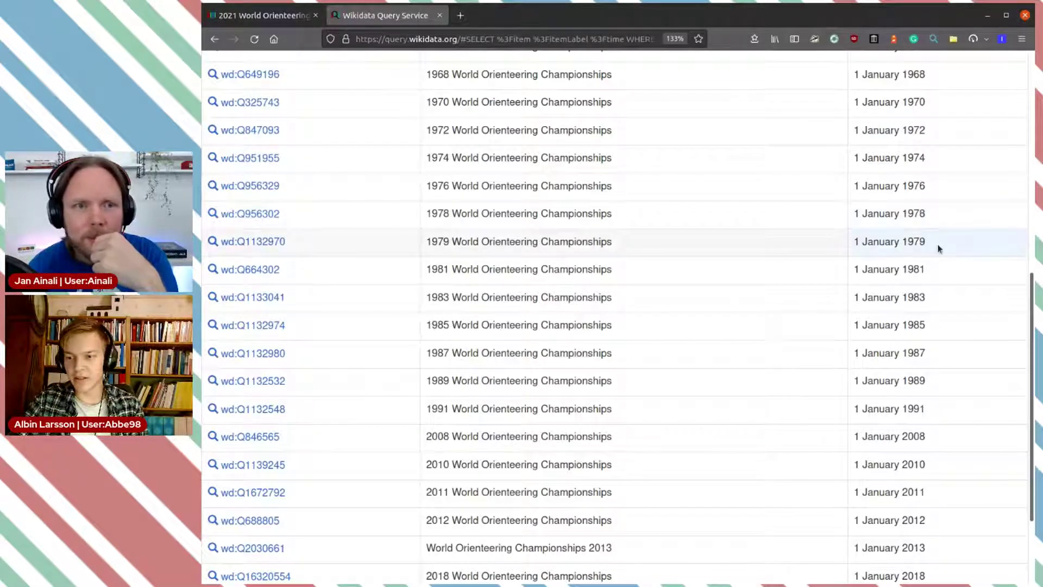
Open the 1979 World Orienteering Championships item in a new tab and examine its statements down to point in time
middle_click(278, 245)
click(524, 23)
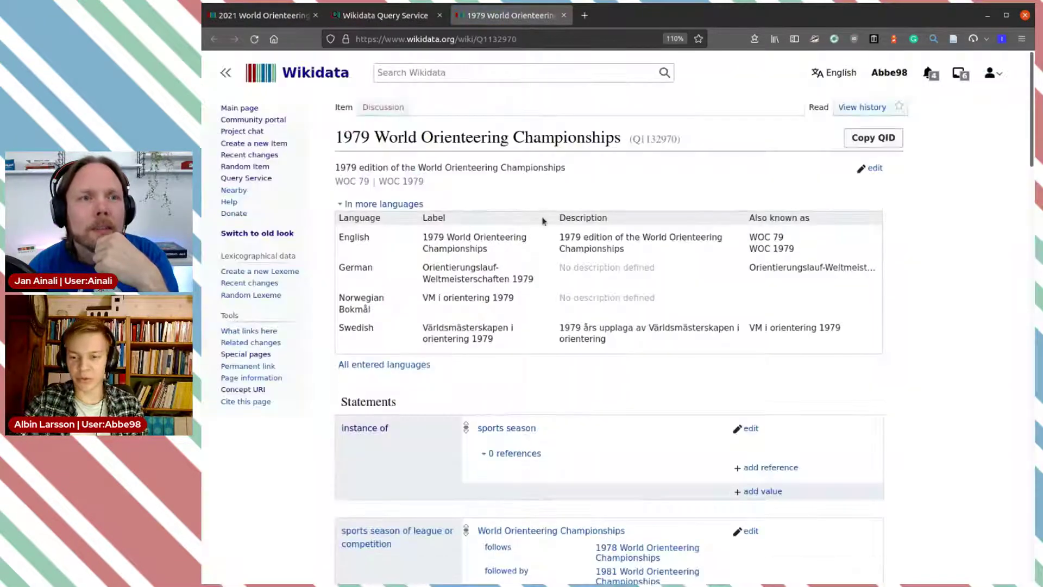
scroll(569, 338, down, 2)
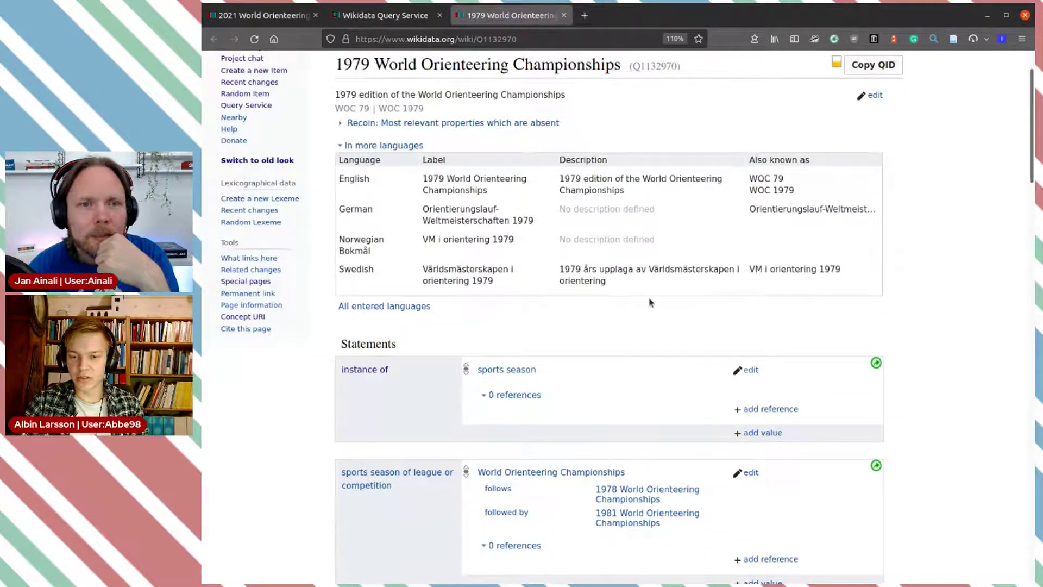
scroll(650, 302, down, 4)
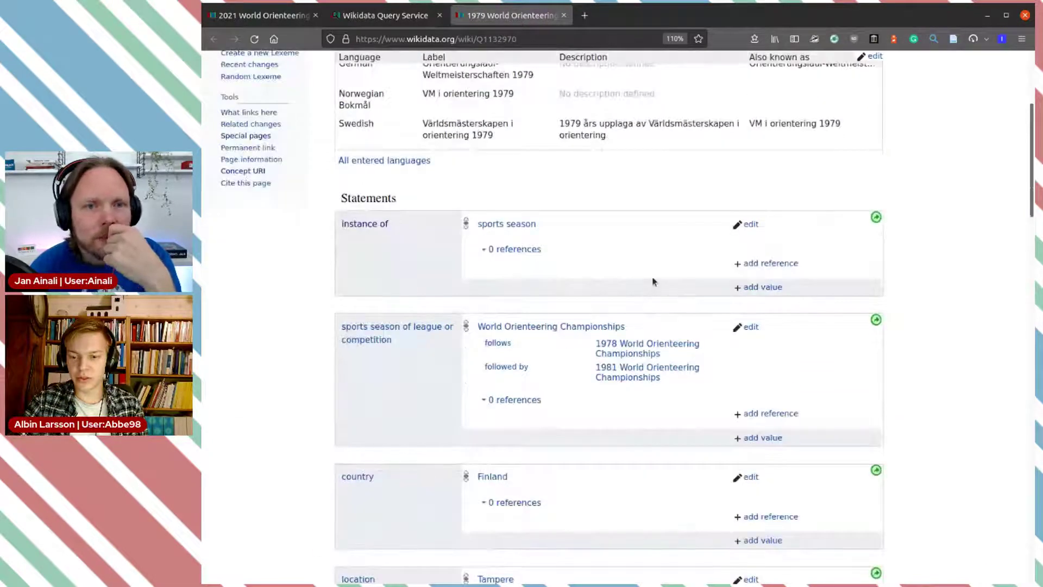
scroll(654, 281, down, 2)
scroll(583, 346, down, 1)
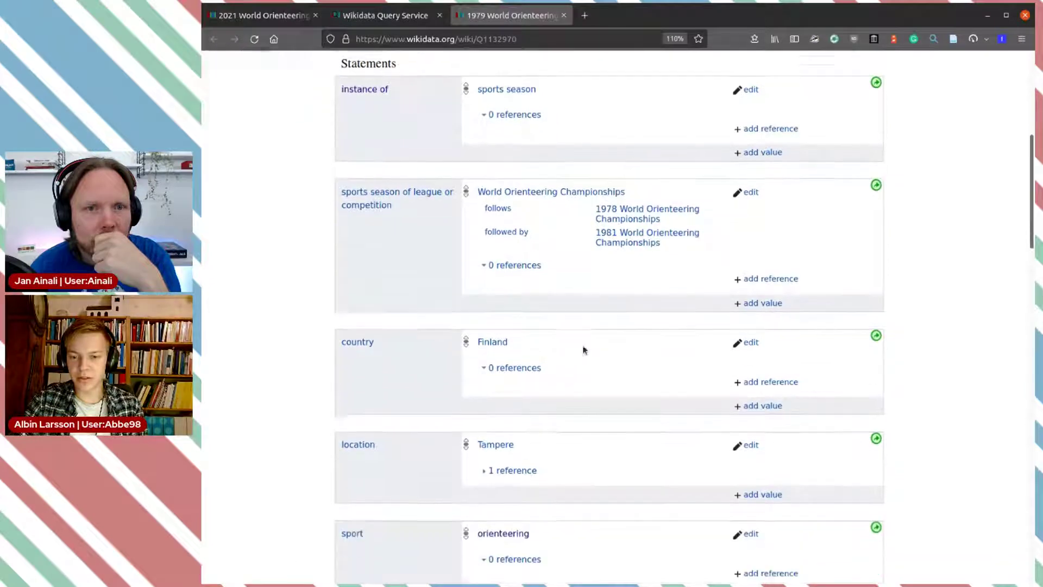
scroll(587, 313, down, 4)
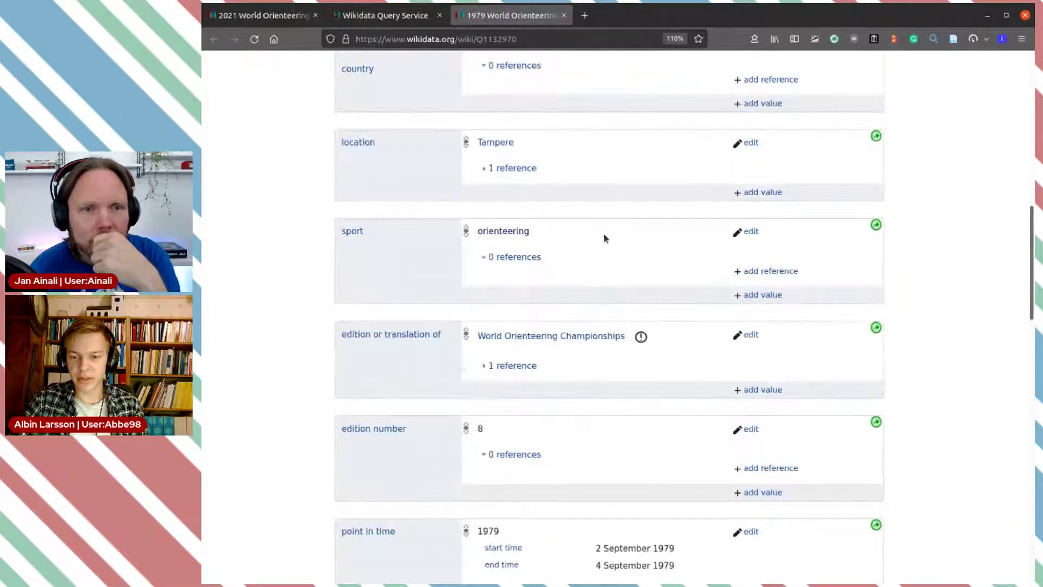
Review the 1979 item's statements and remove its "edition or translation of" statement pointing to World Orienteering Championships
scroll(603, 239, up, 5)
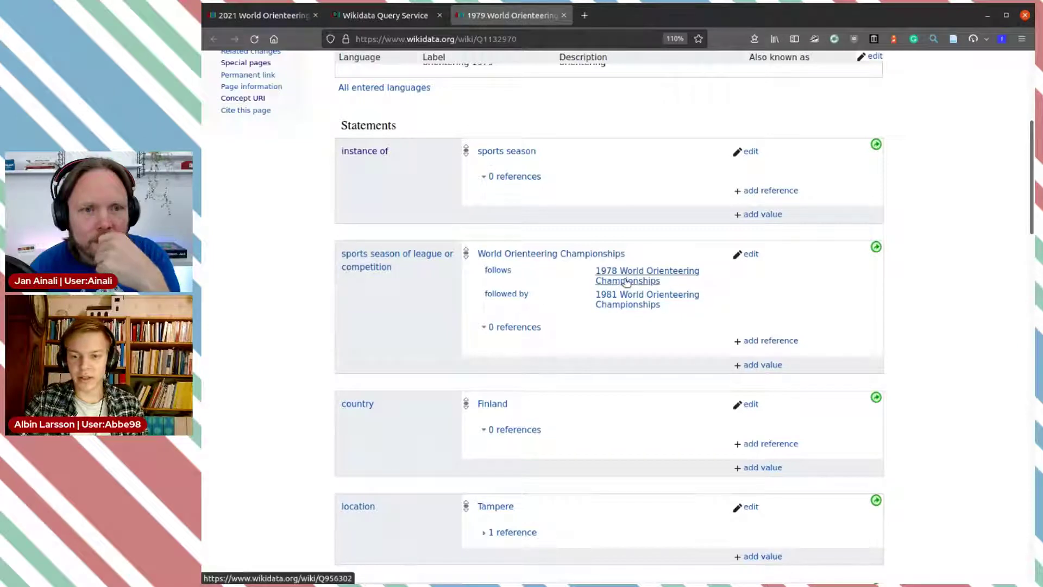
scroll(623, 279, up, 3)
scroll(624, 280, down, 2)
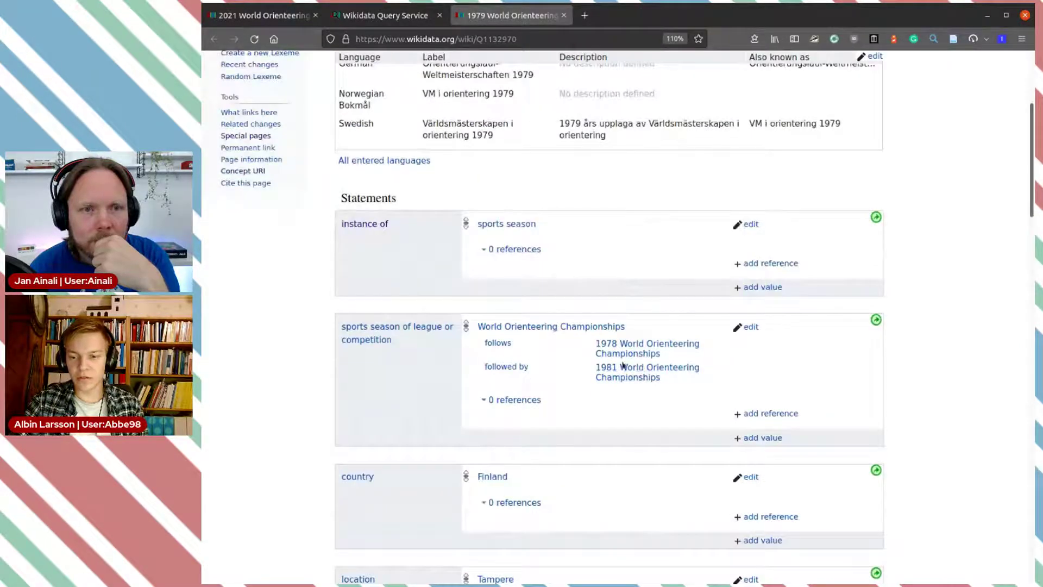
scroll(624, 370, down, 3)
scroll(637, 334, down, 1)
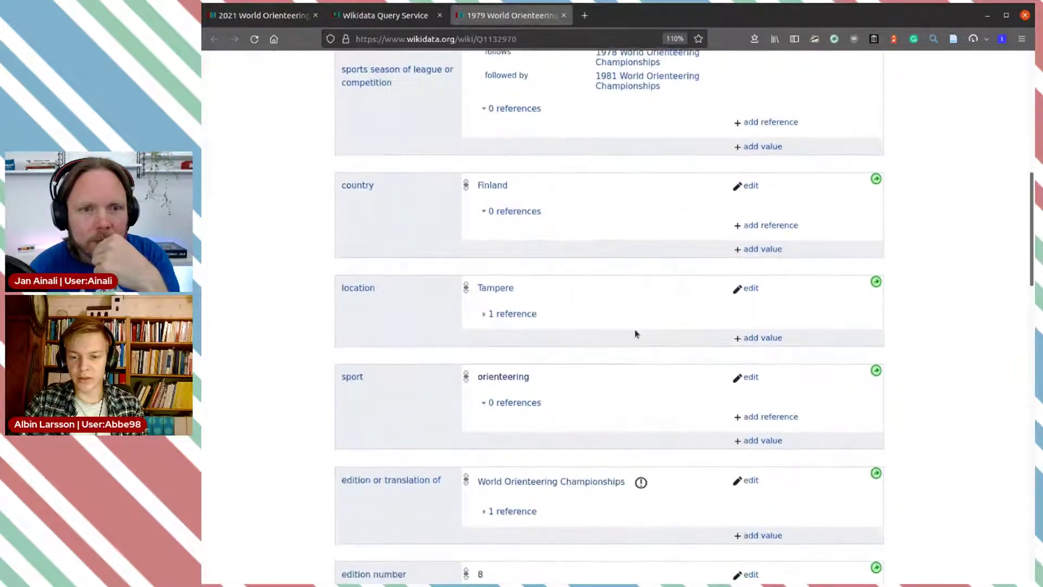
scroll(657, 334, down, 2)
scroll(657, 334, down, 3)
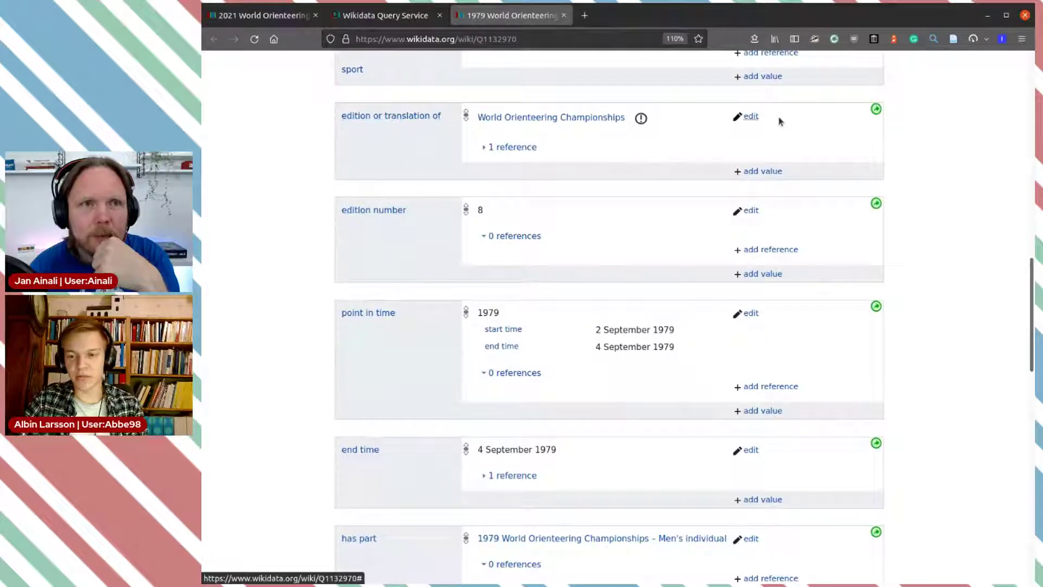
click(749, 117)
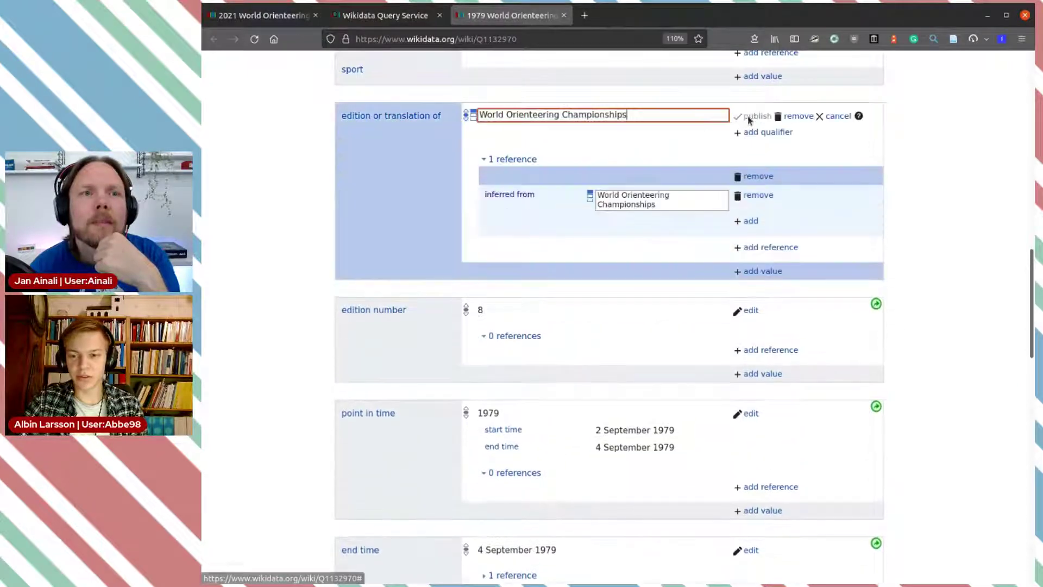
click(796, 118)
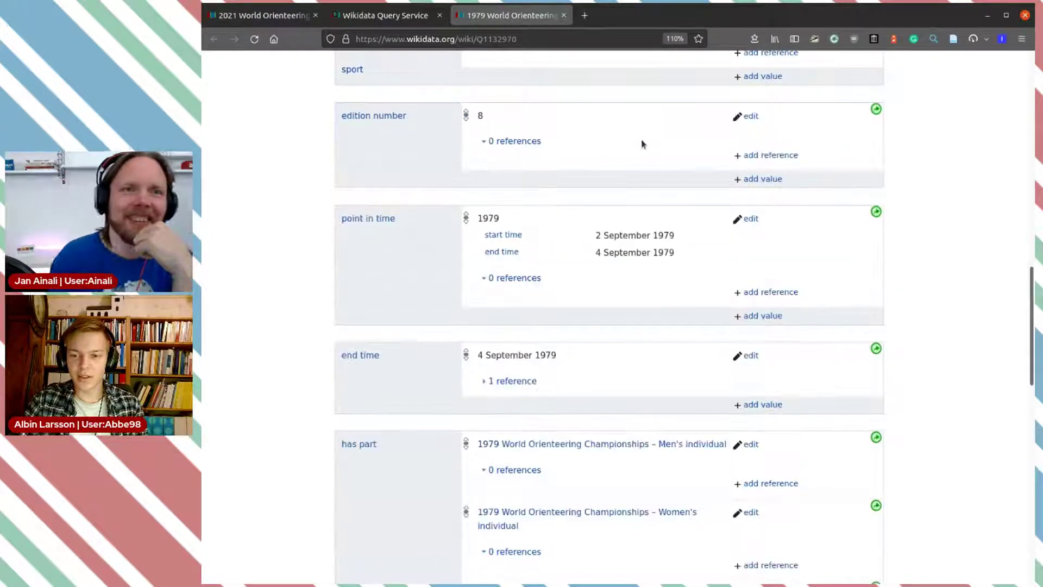
Examine the remaining statements of the 1979 item, from instance of down to its has part values
scroll(562, 163, down, 2)
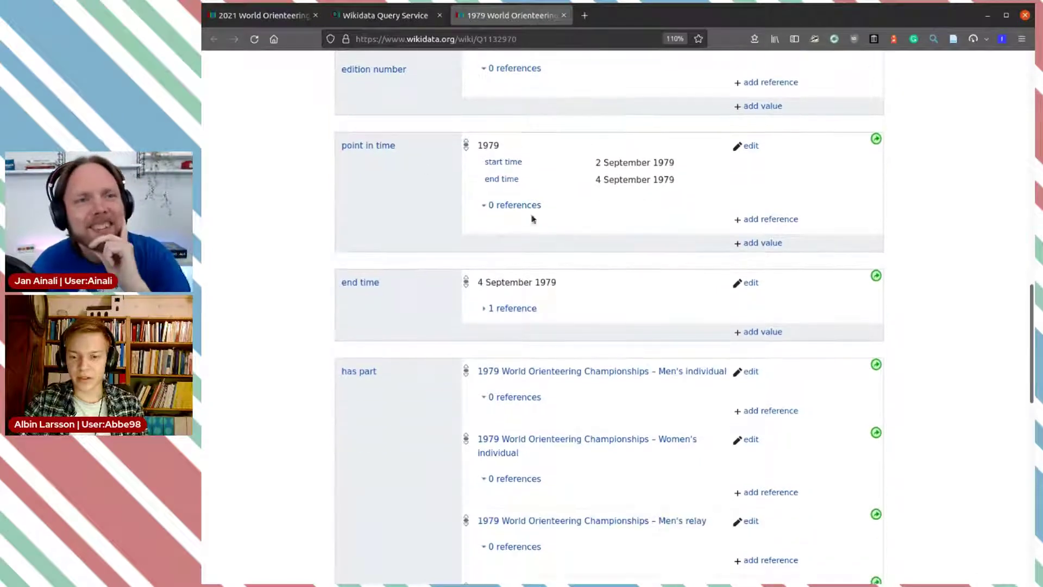
scroll(547, 256, down, 6)
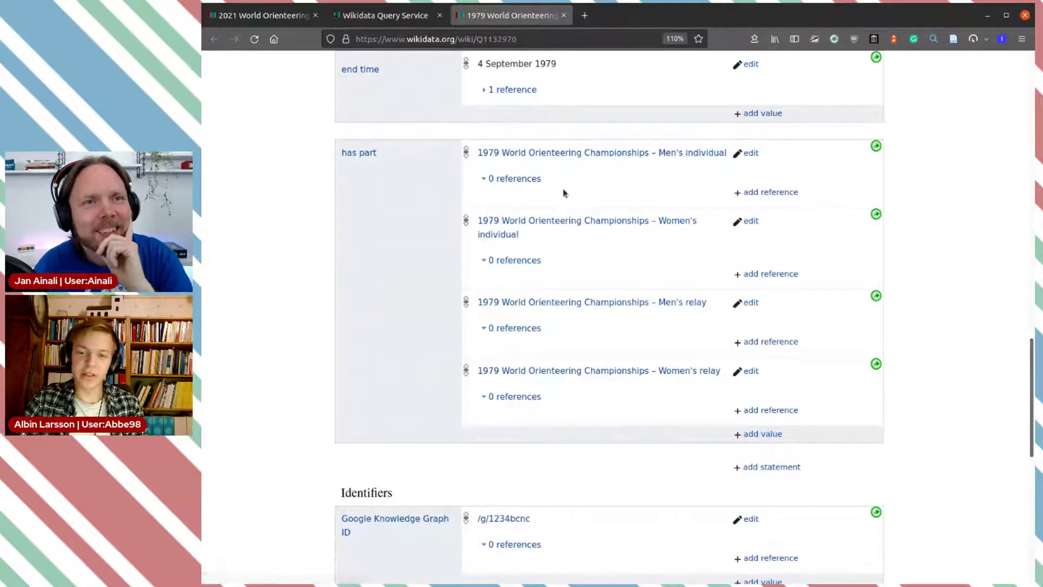
scroll(637, 207, up, 20)
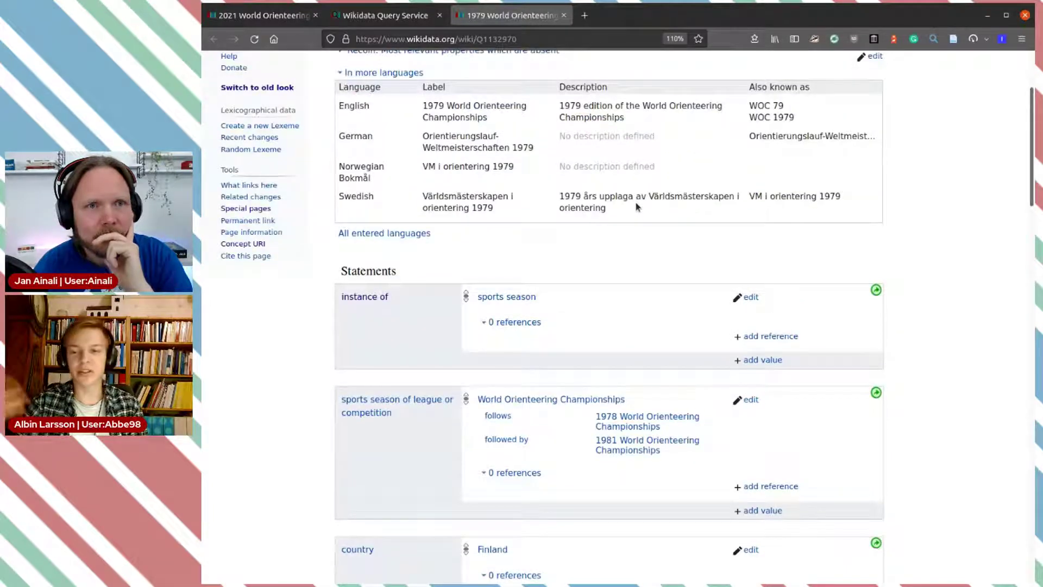
scroll(637, 206, down, 3)
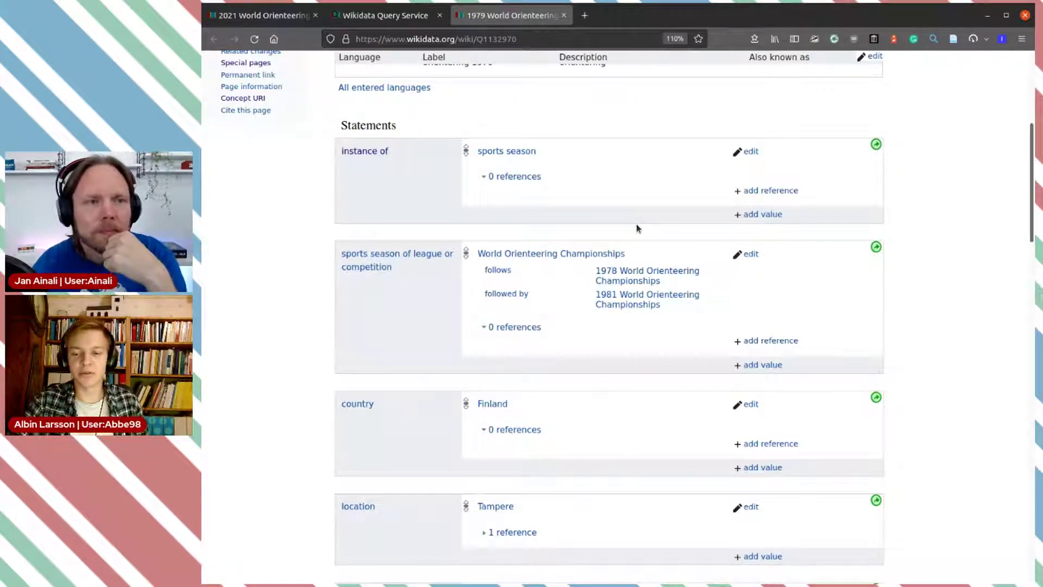
scroll(638, 228, down, 15)
scroll(638, 228, up, 2)
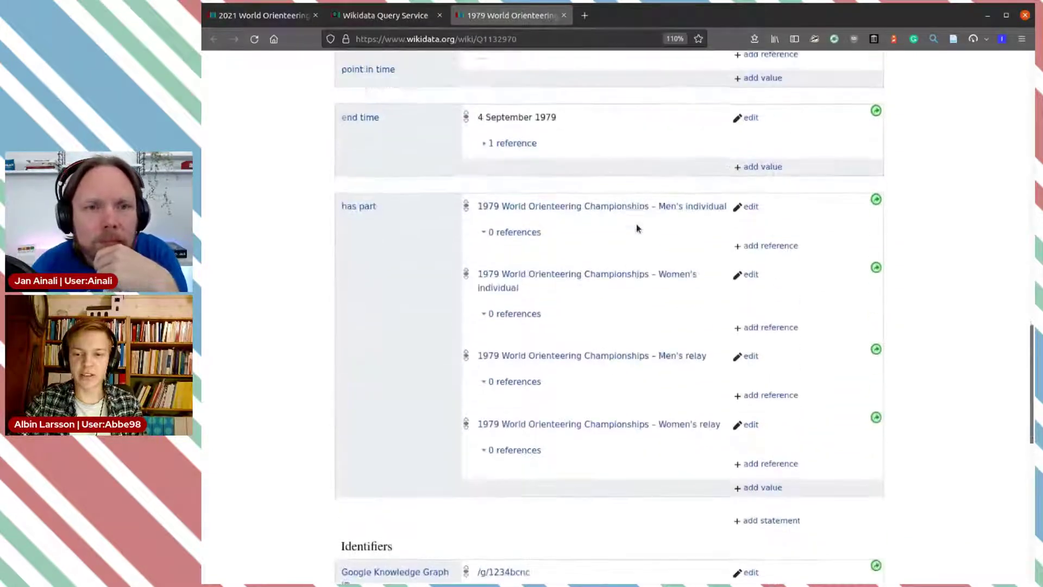
scroll(637, 229, up, 1)
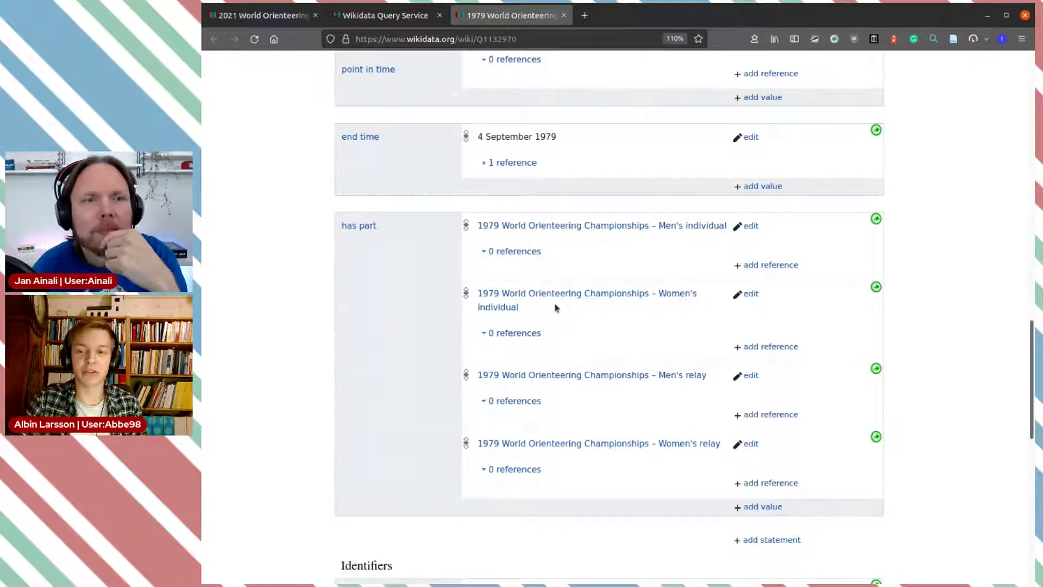
Return to the query results and check the later championship years for gaps, highlighting the date of the 2008 edition
click(388, 10)
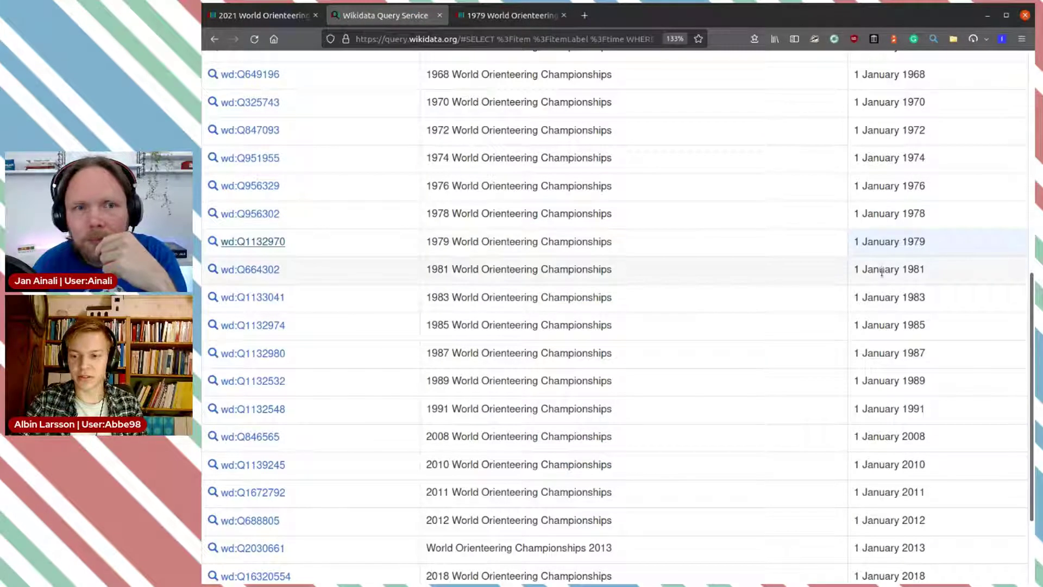
scroll(885, 274, down, 3)
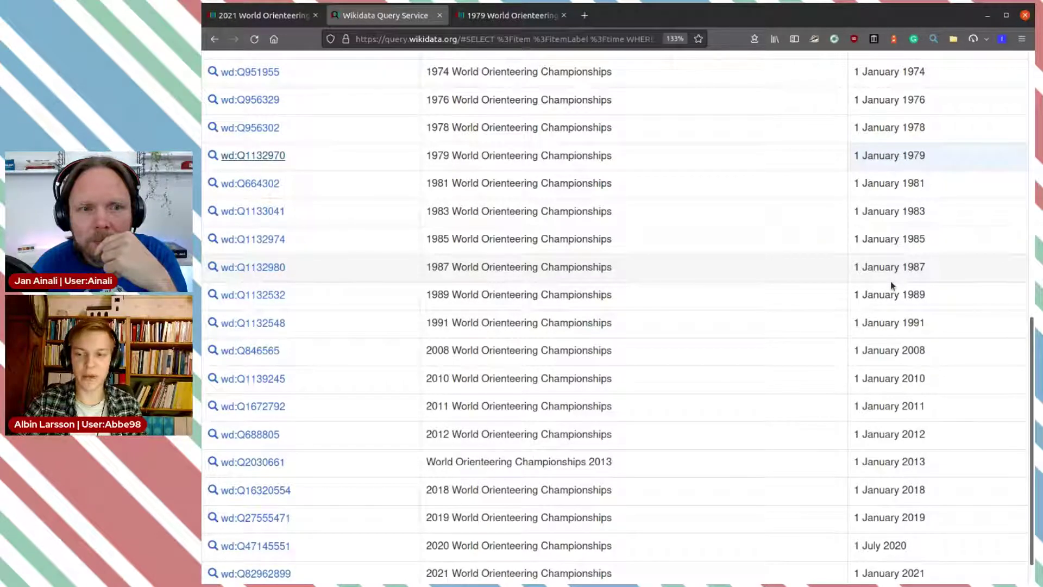
scroll(891, 281, down, 1)
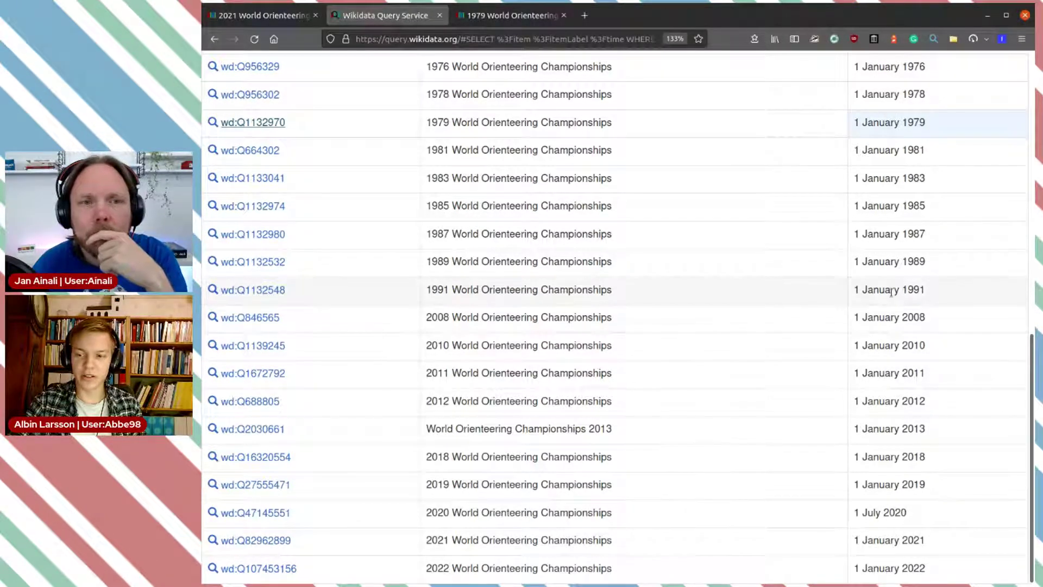
drag(902, 315, 944, 318)
click(944, 323)
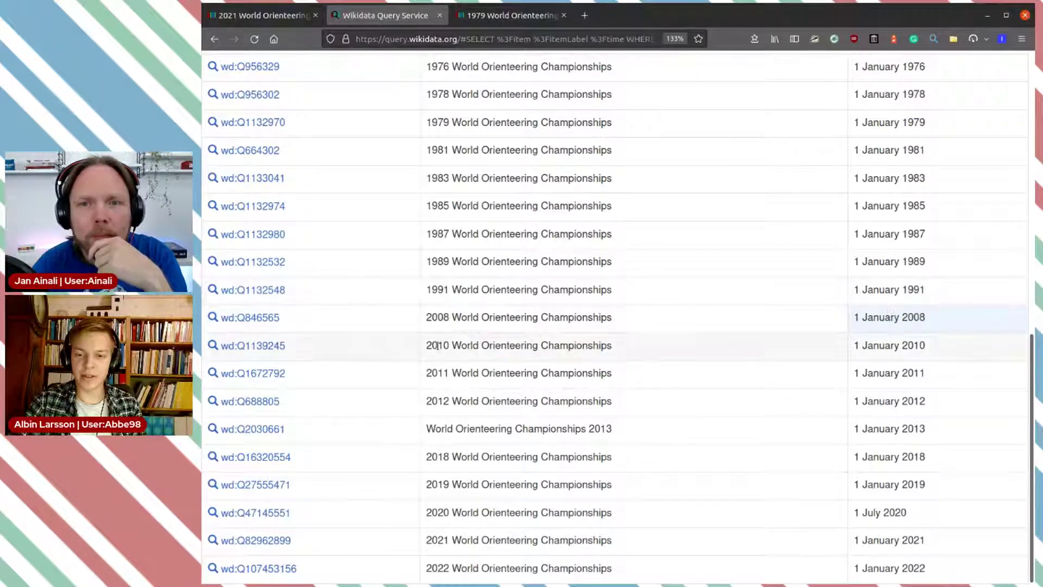
Copy the 2008 edition's label from the results and search Wikidata in a new tab for "2005 World Orienteering Championships"
triple_click(545, 319)
key(ctrl+c)
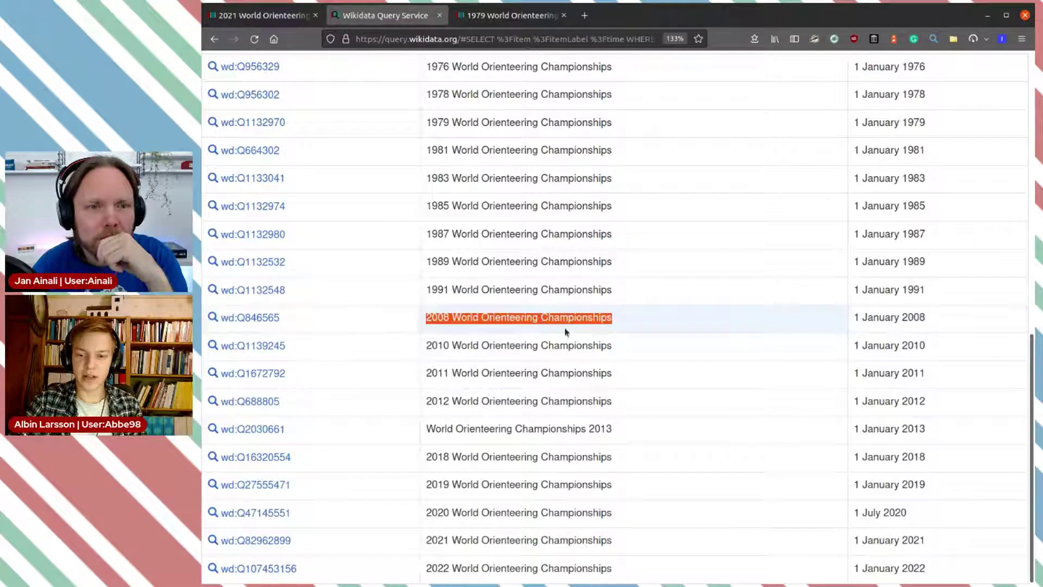
click(585, 15)
text(wd)
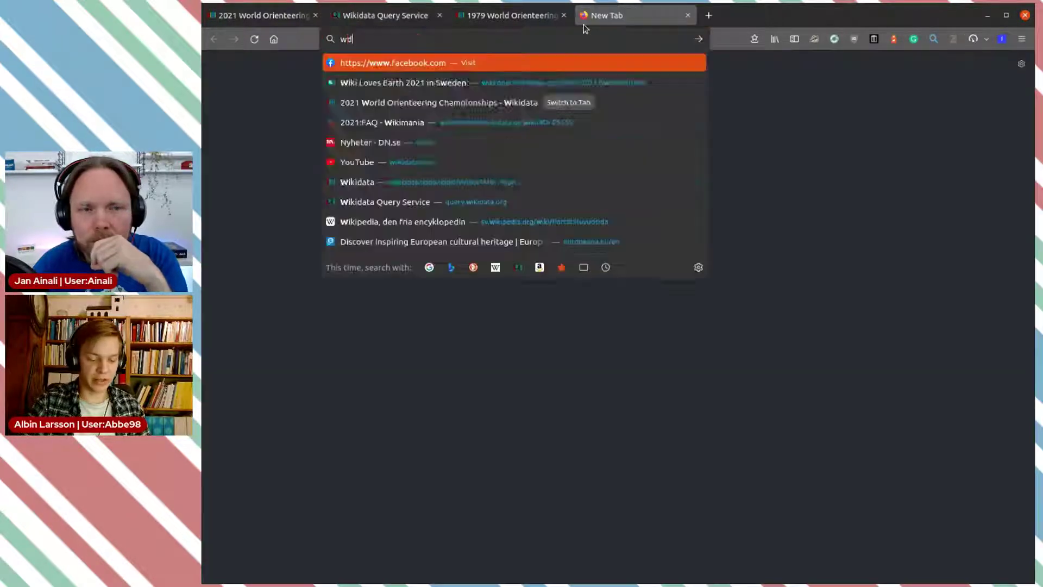
key(ctrl+v)
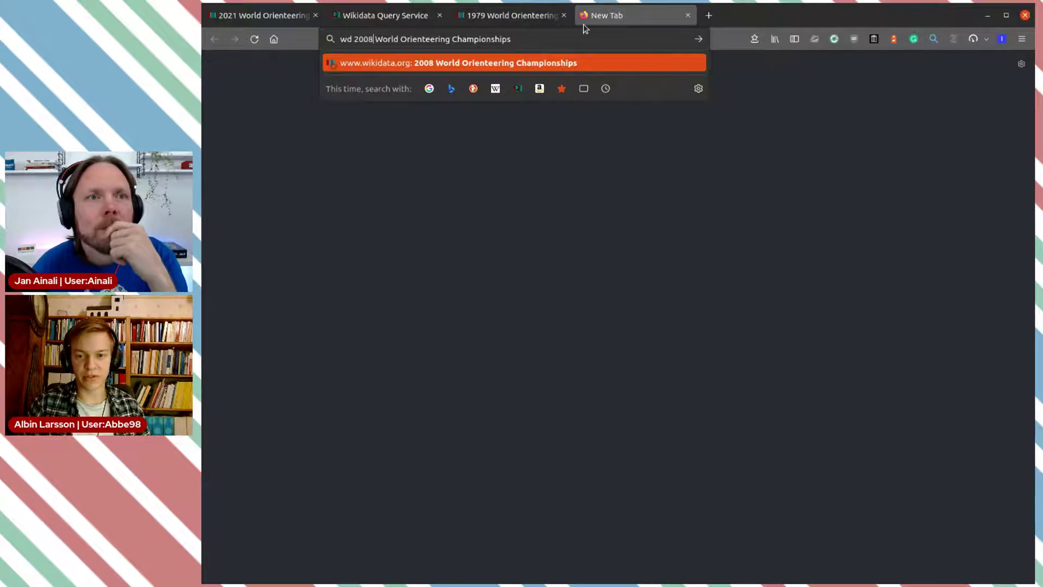
key(BackSpace)
text(5)
key(Return)
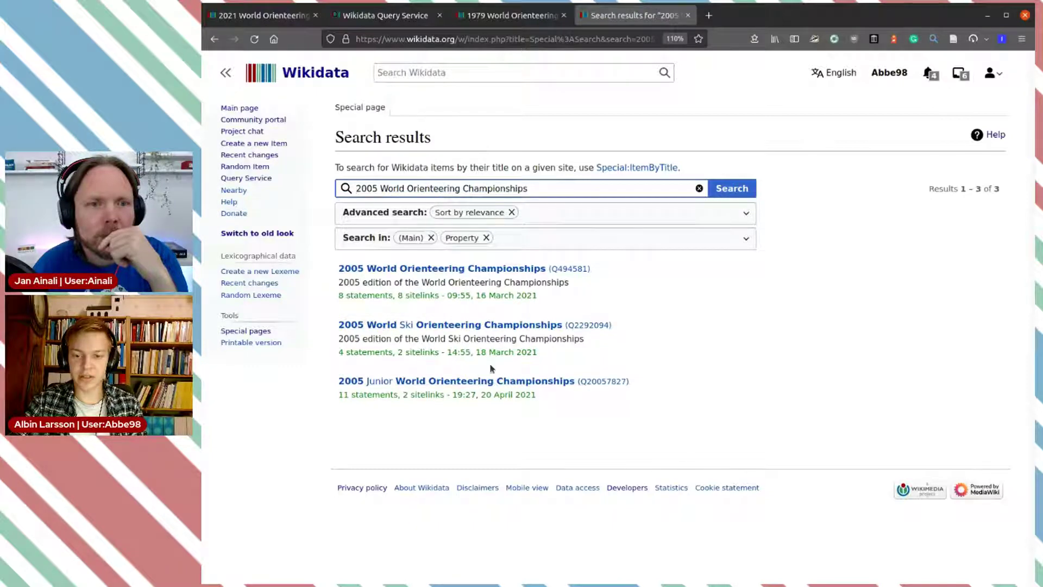
Open the 2005 World Orienteering Championships item and compare its instance of statement with the 2021 item's sports season statements
click(467, 268)
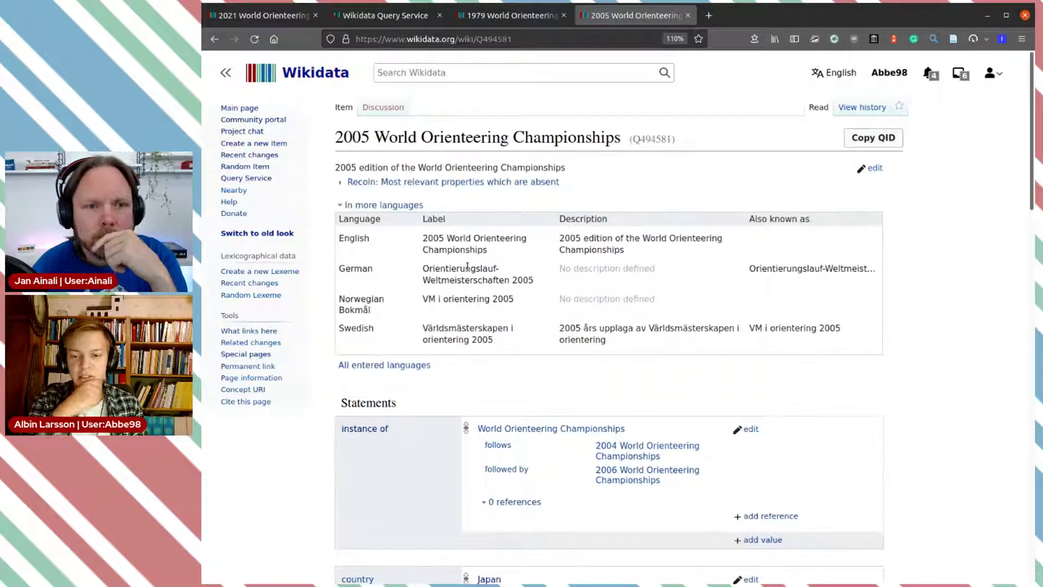
scroll(530, 450, down, 3)
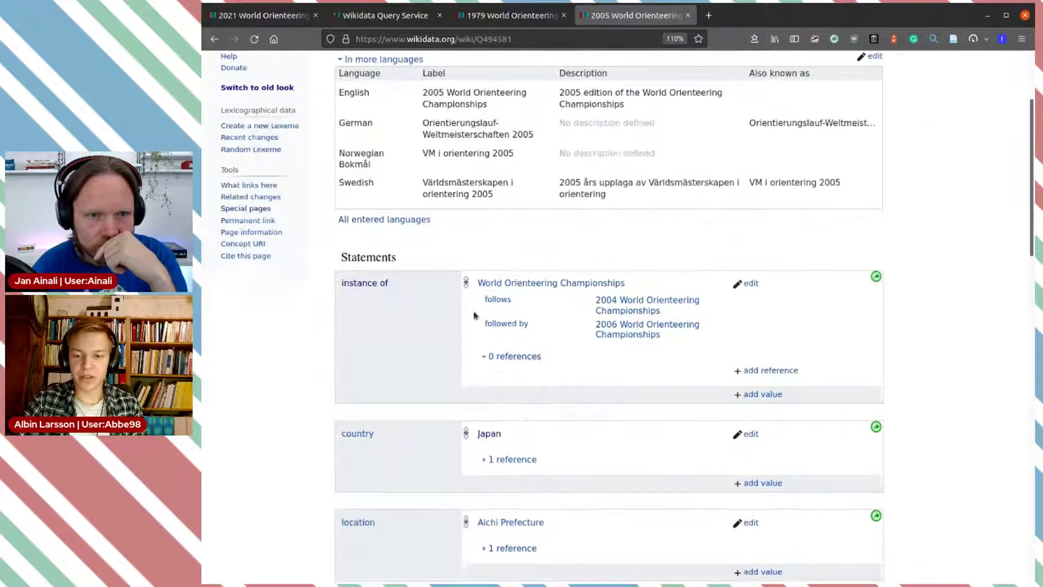
click(302, 21)
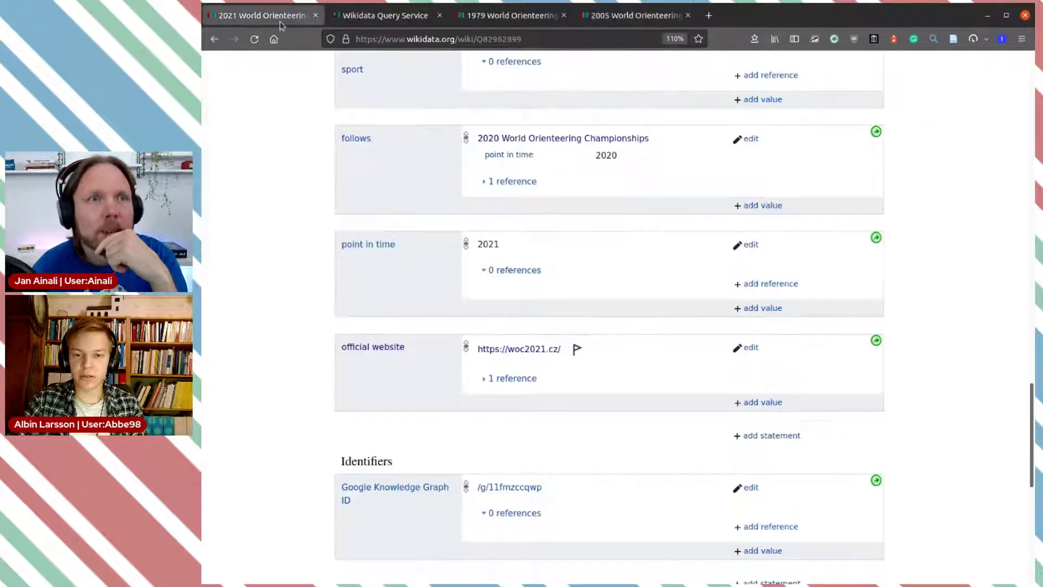
scroll(577, 185, up, 5)
scroll(577, 186, up, 10)
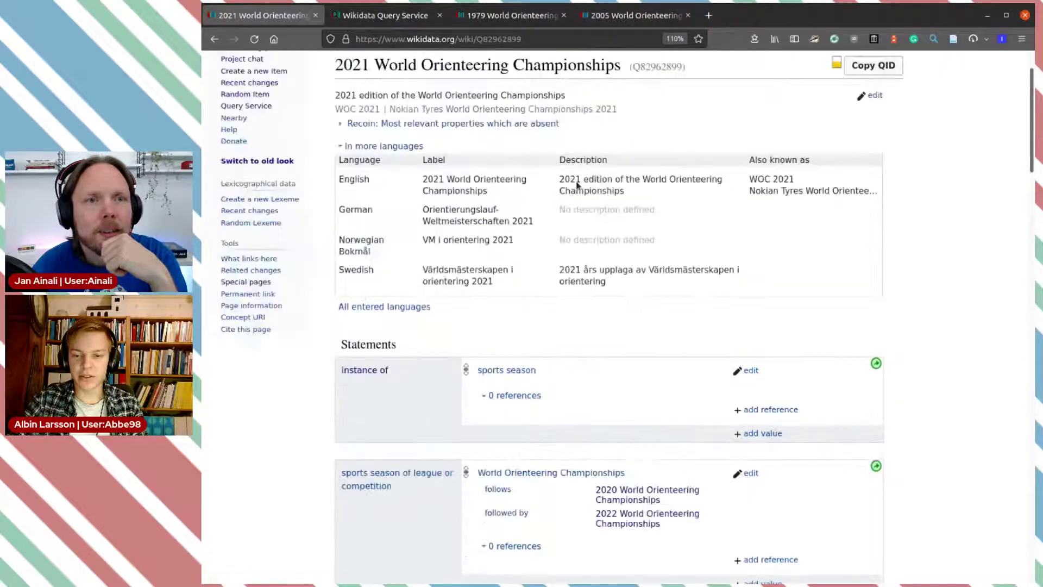
scroll(378, 154, down, 4)
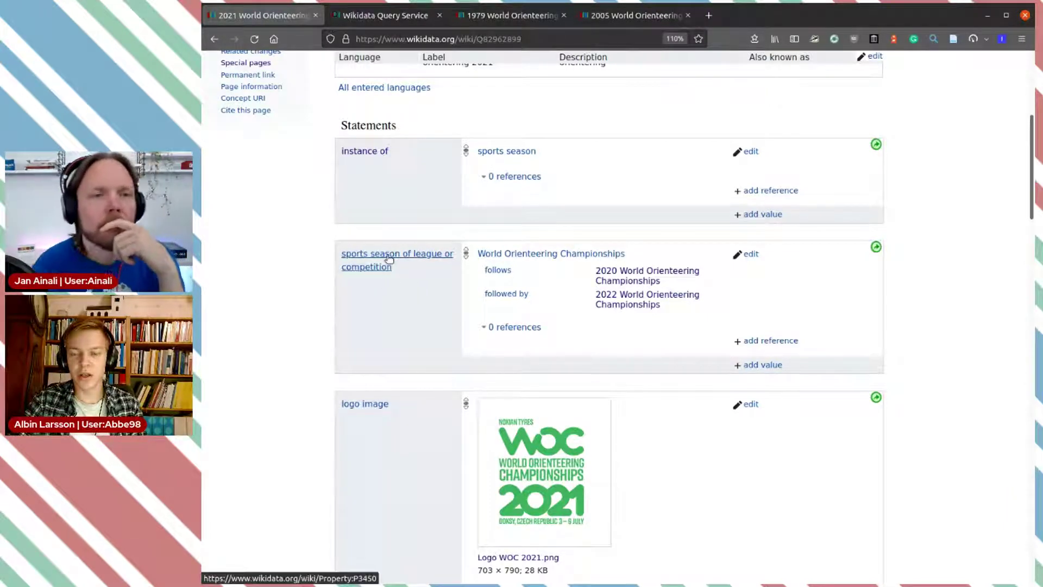
click(605, 12)
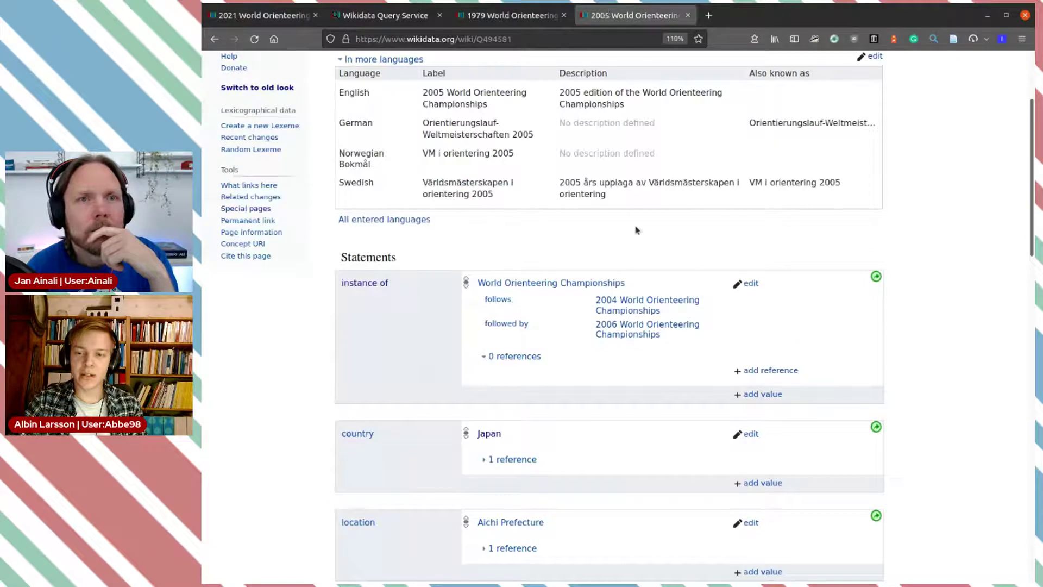
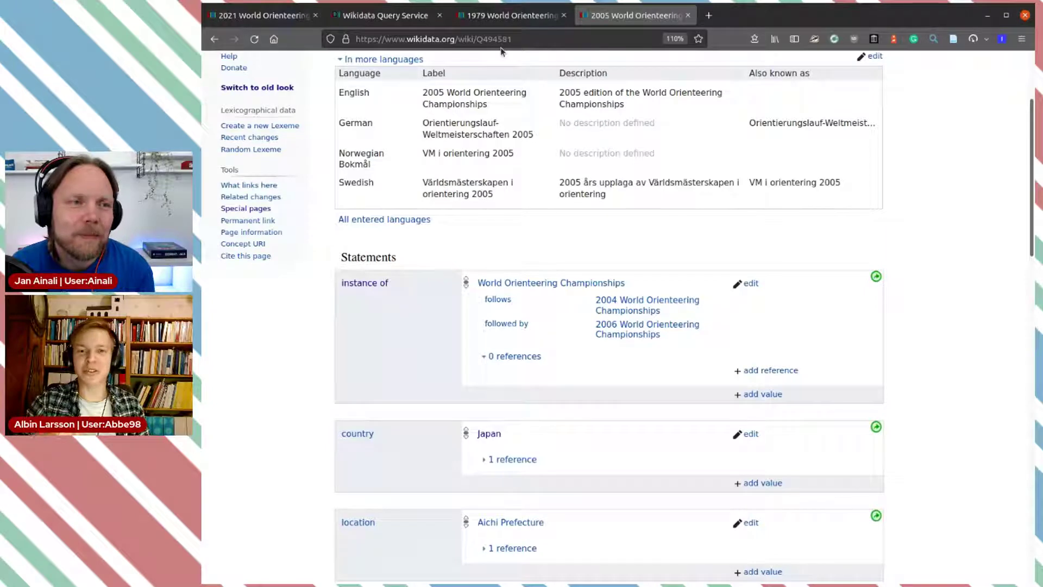
Close the tab of the 1979 item, then recheck the query results and the 2005 item
click(495, 22)
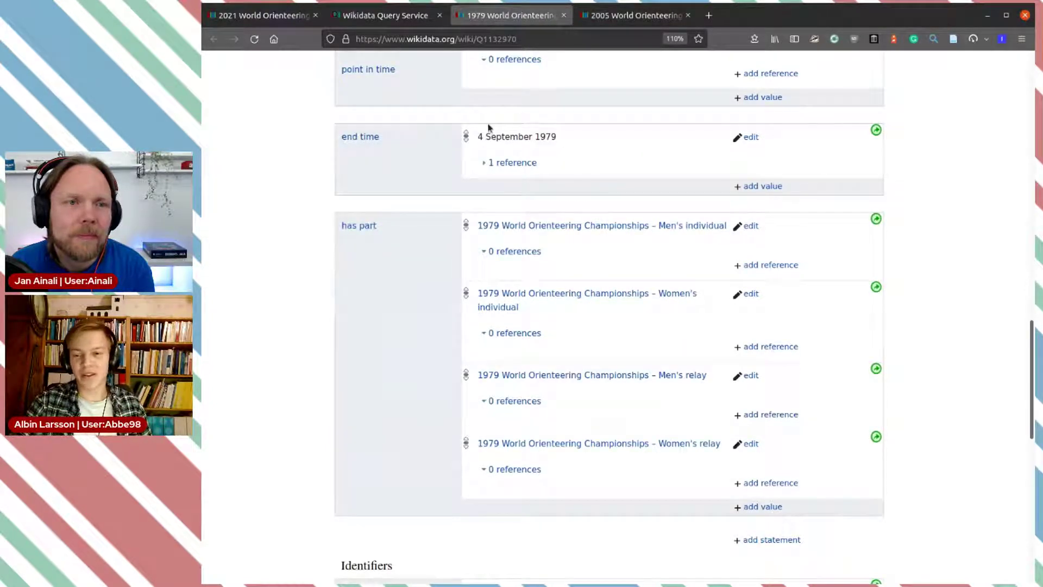
click(564, 15)
click(379, 20)
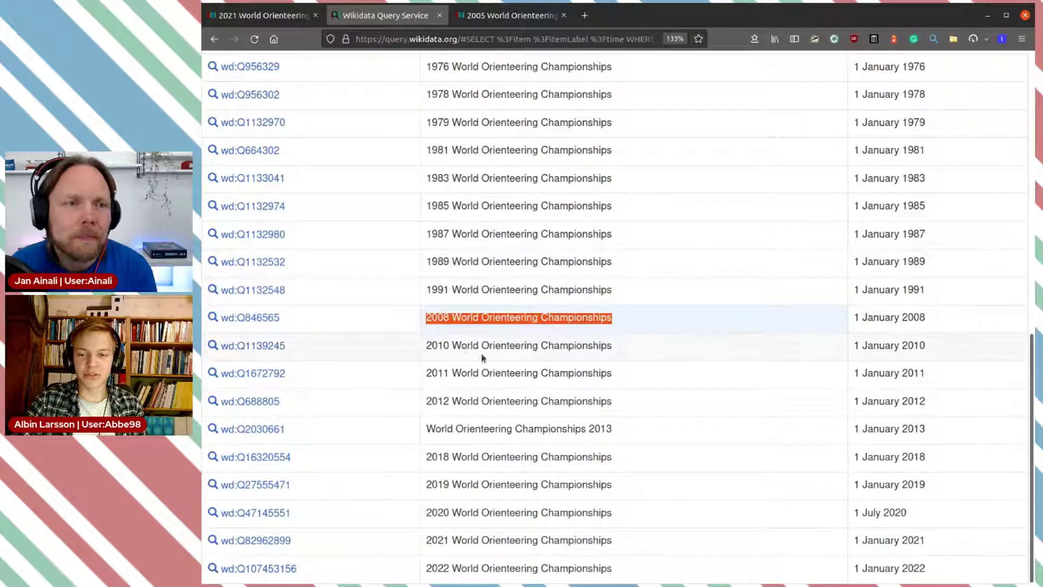
click(520, 24)
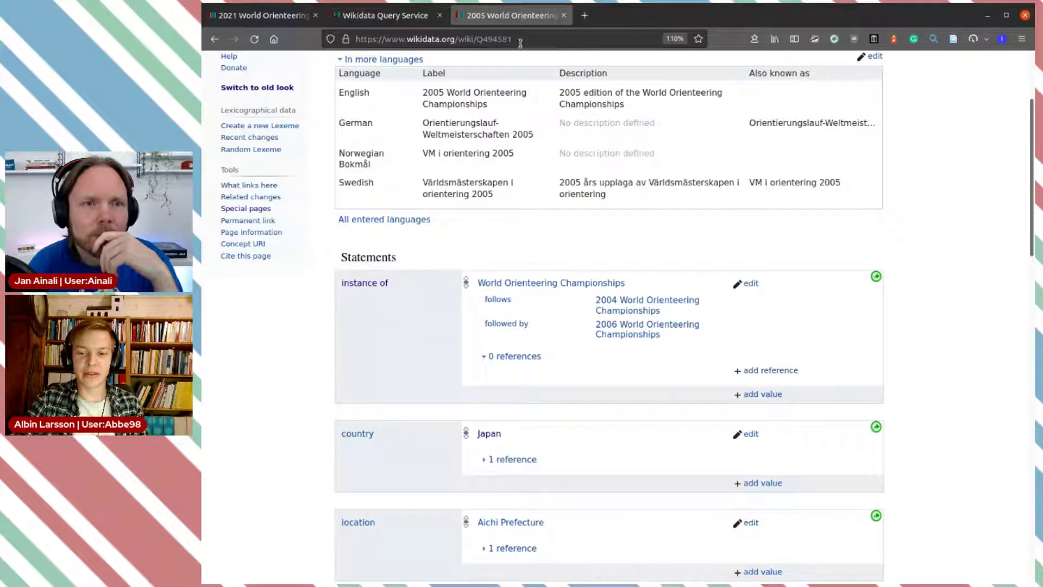
Copy the whole championships query and paste it into a new Wikidata Query Service tab at query.wikidata.org
click(395, 16)
scroll(442, 259, up, 10)
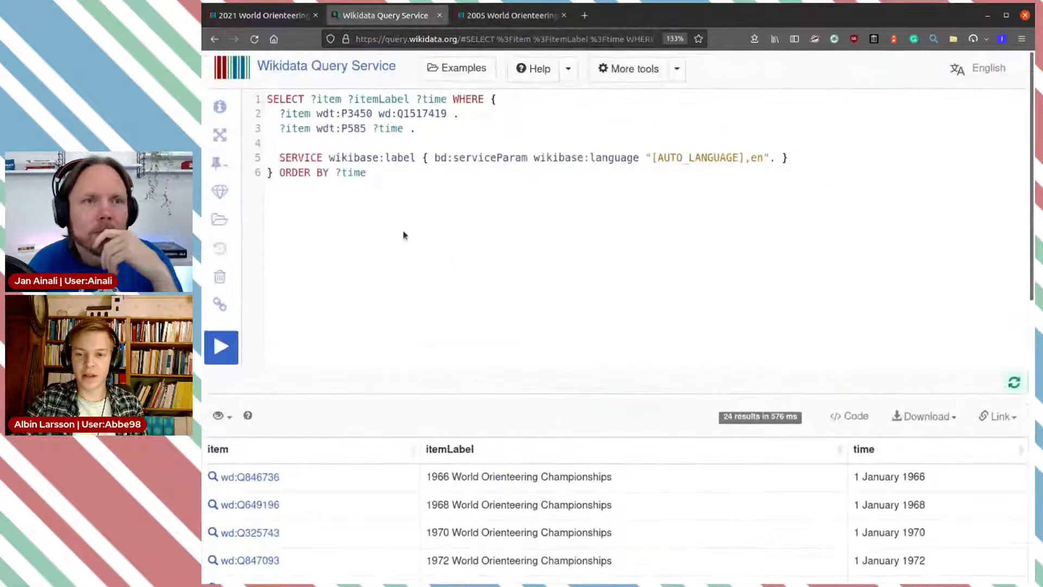
key(ctrl+a)
key(ctrl+c)
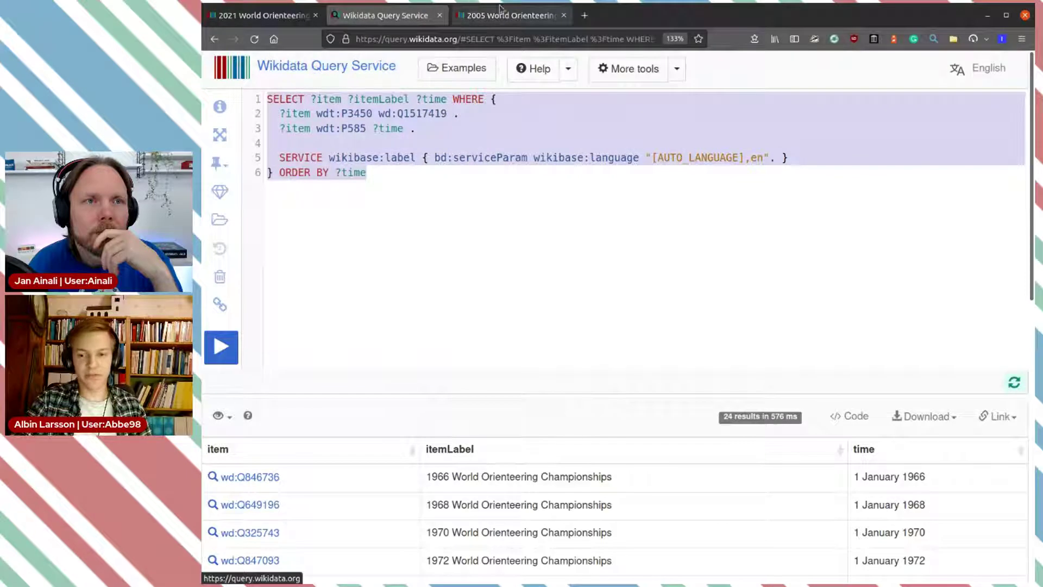
click(582, 15)
text(query.wikidata.org)
key(Return)
key(ctrl+v)
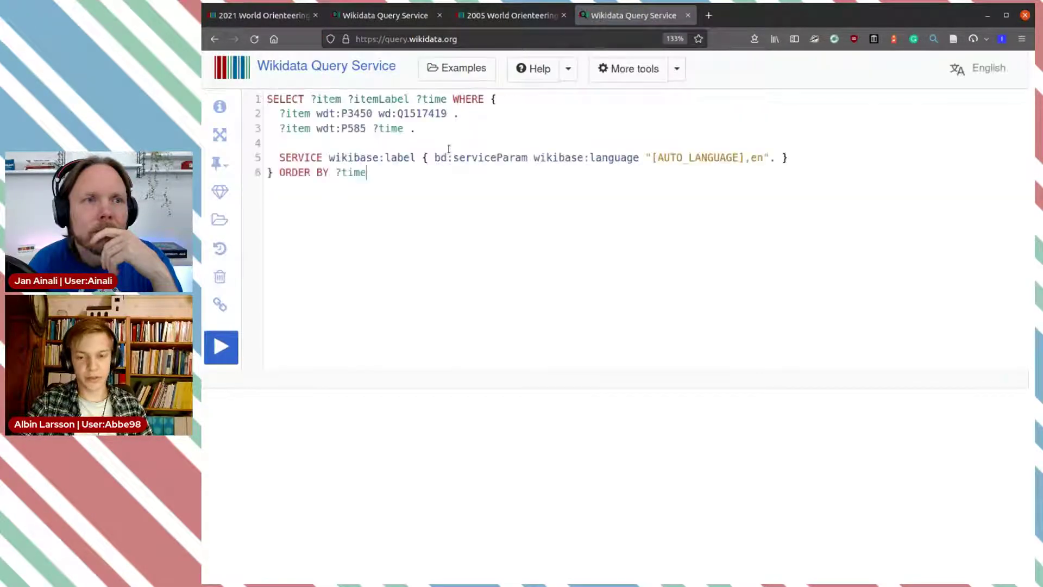
Replace property P3450 with instance of (P31) in the query's first triple and run the query
mouse_move(359, 110)
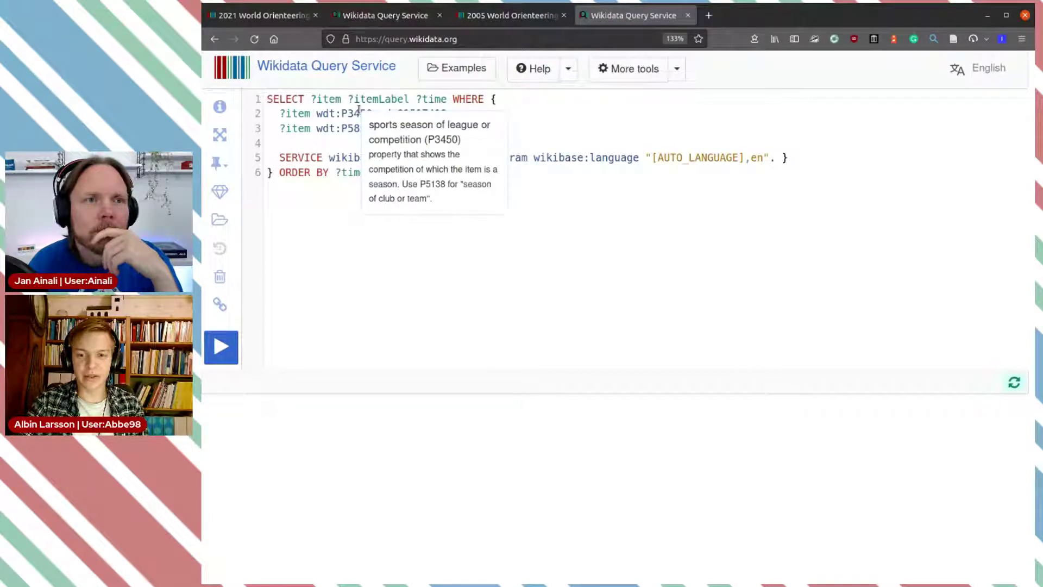
double_click(360, 113)
key(BackSpace)
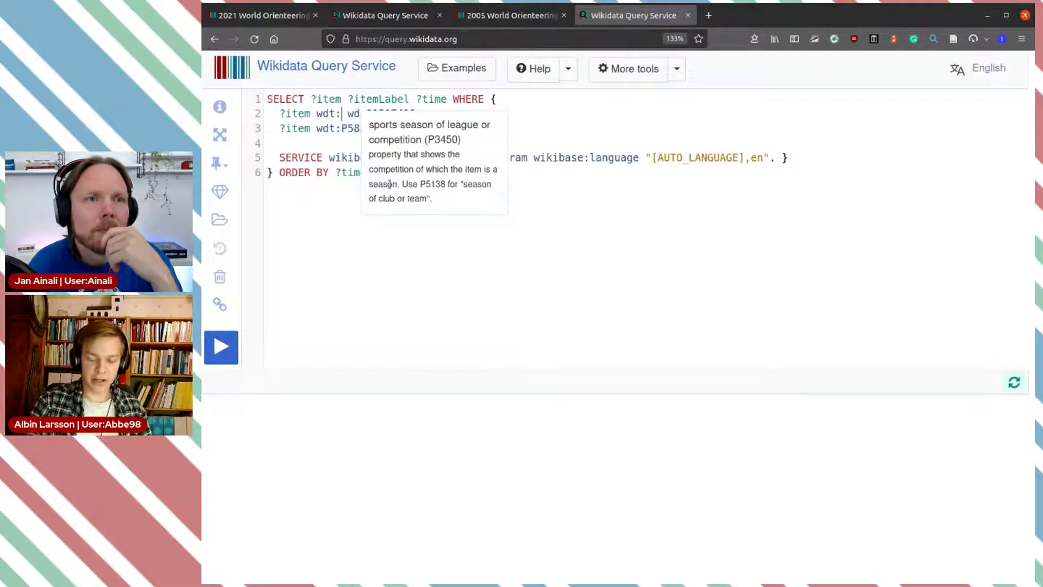
text(P)
key(BackSpace)
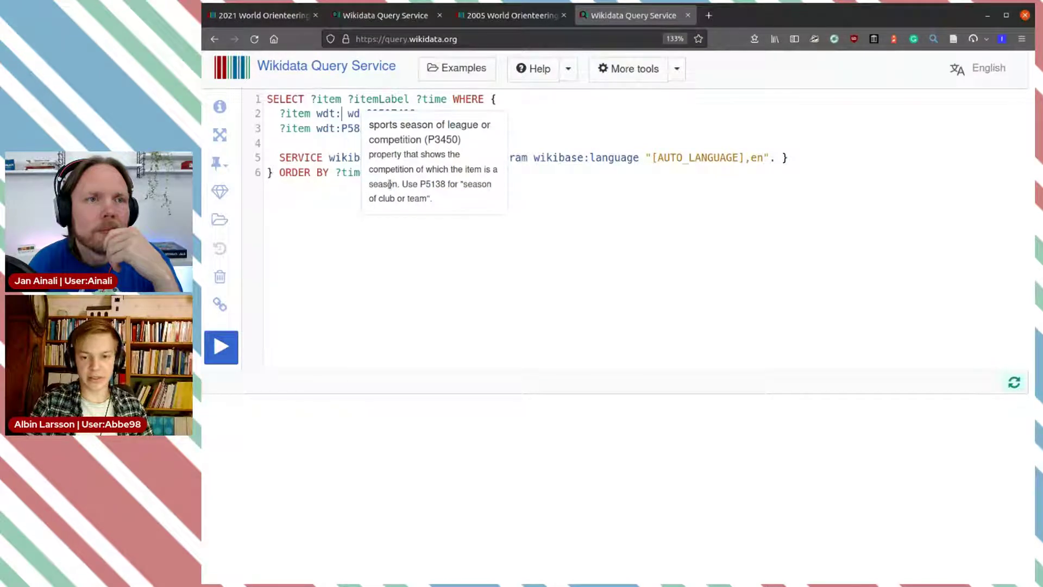
key(ctrl+space)
text(ins)
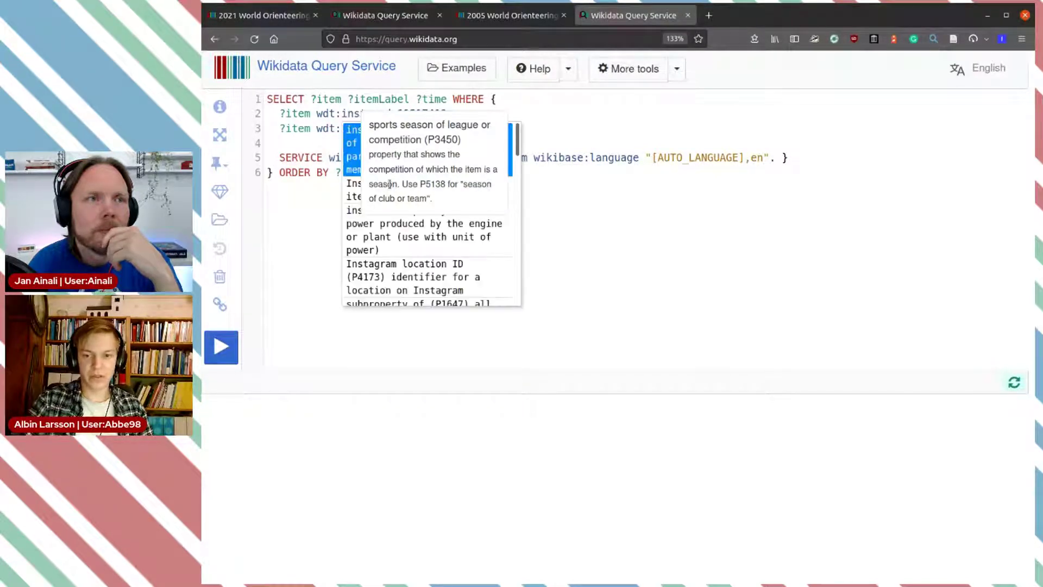
key(Return)
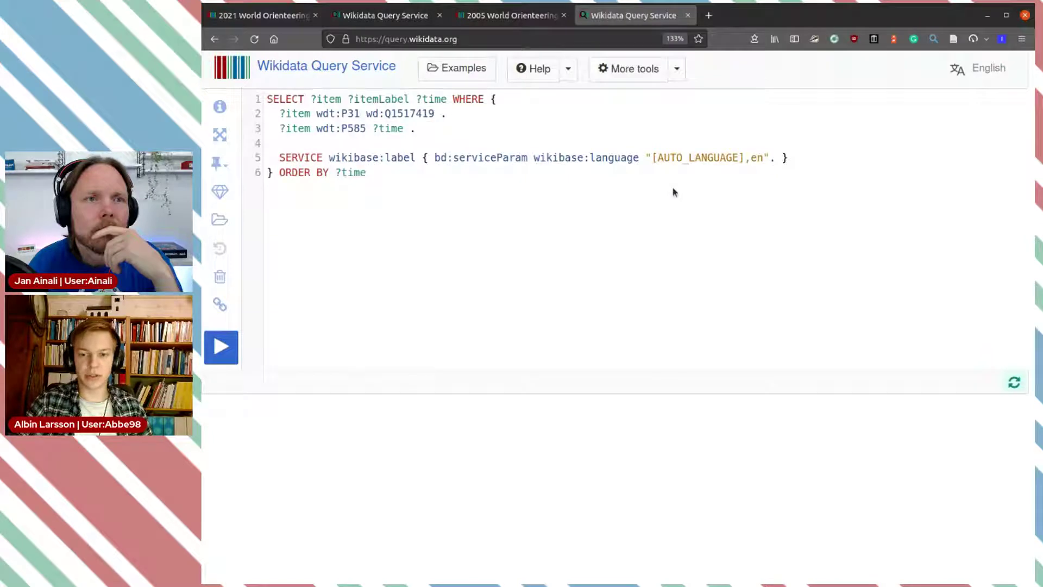
click(234, 351)
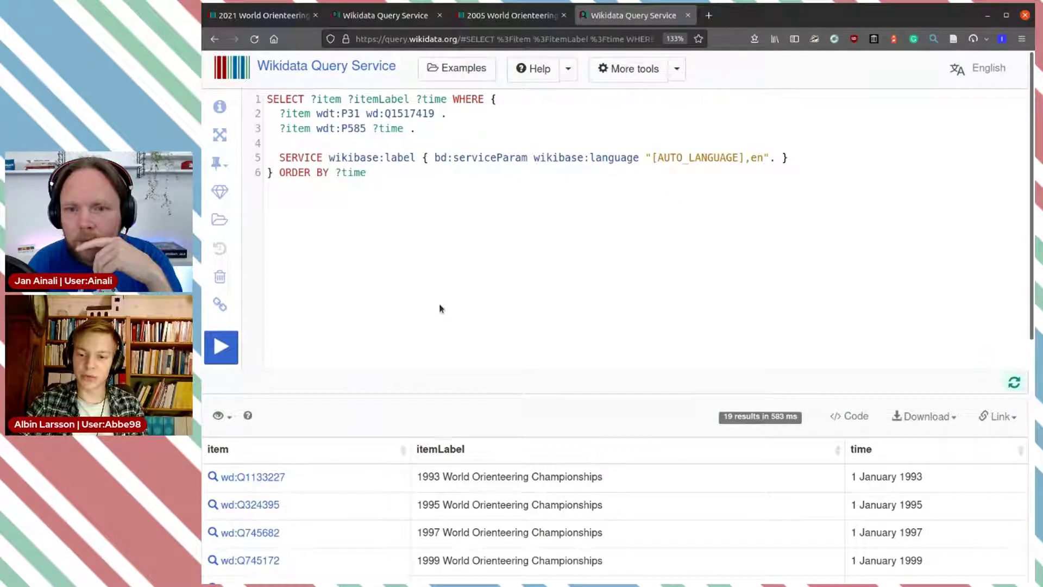
Review the championship editions in the results, checking the years covered and the label wording of the 1997, 2003 and 2013 entries
scroll(440, 309, down, 5)
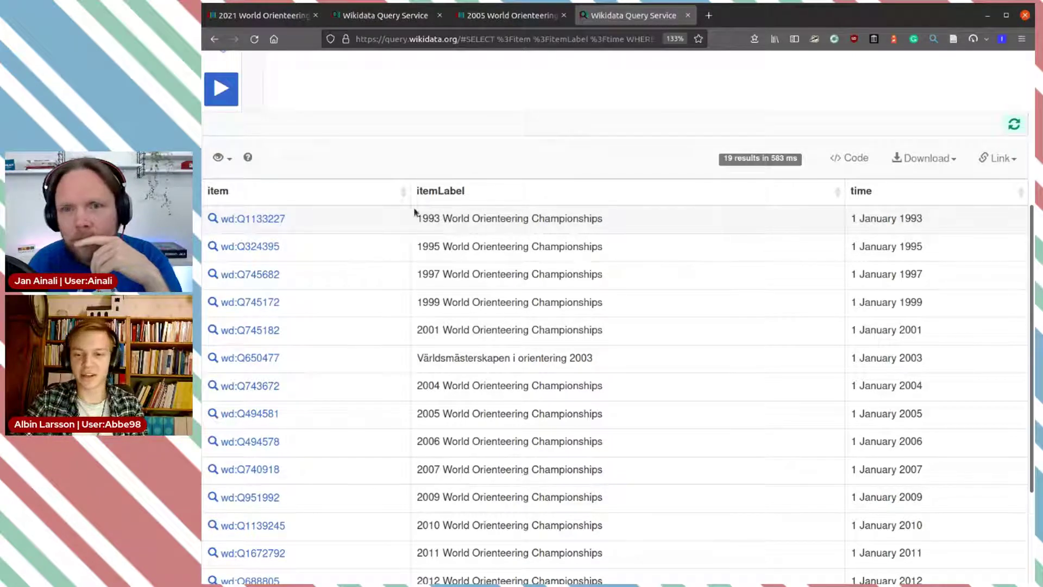
scroll(443, 217, down, 2)
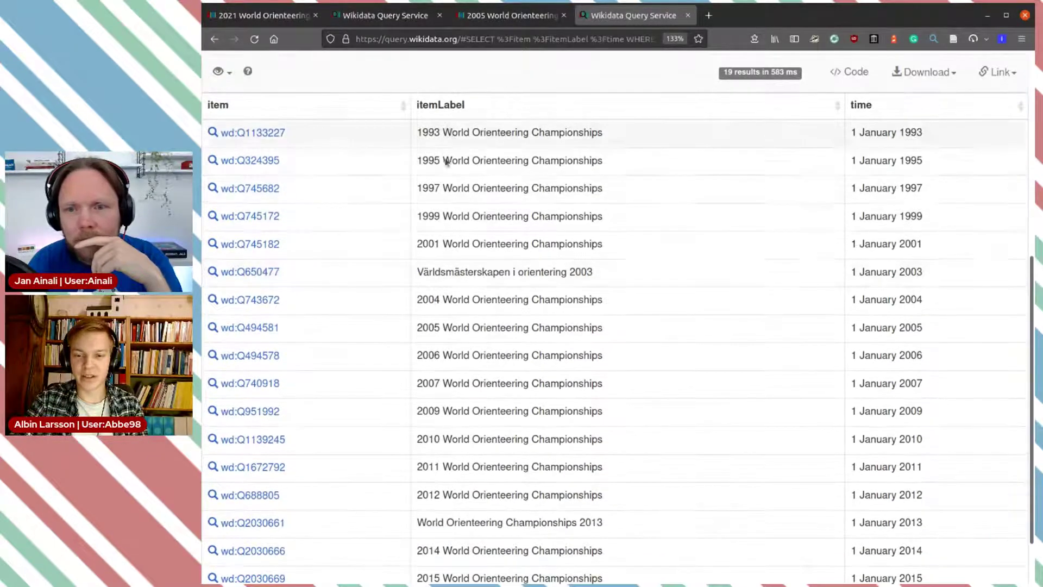
double_click(434, 189)
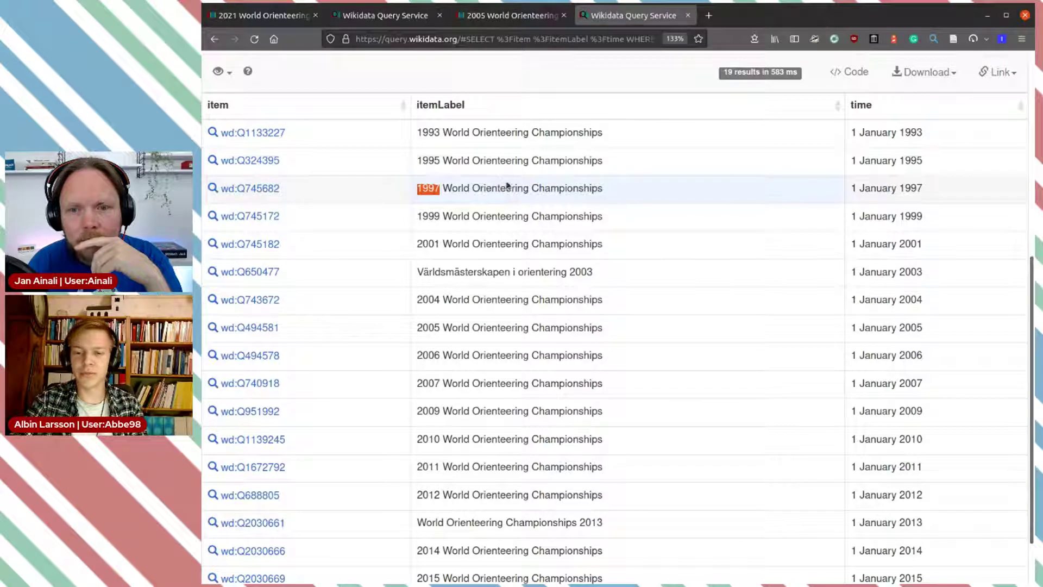
scroll(516, 182, down, 2)
click(428, 121)
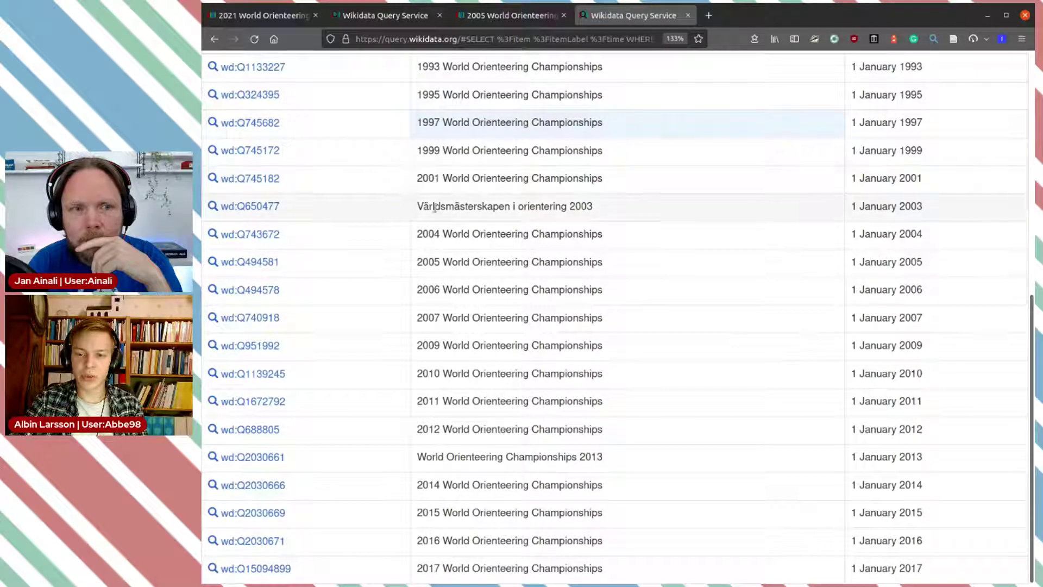
drag(417, 206, 613, 209)
click(609, 212)
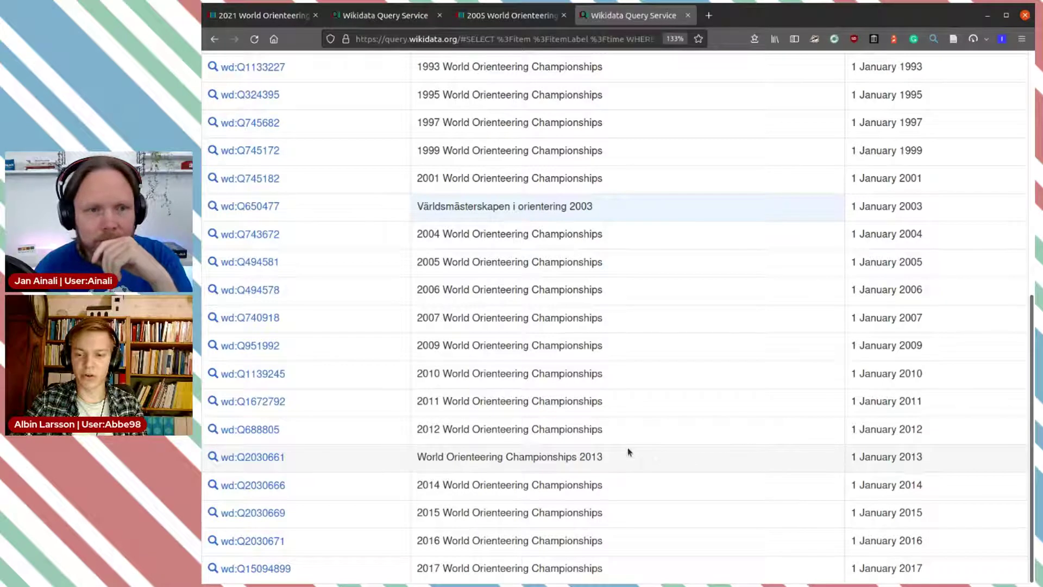
drag(629, 452, 424, 456)
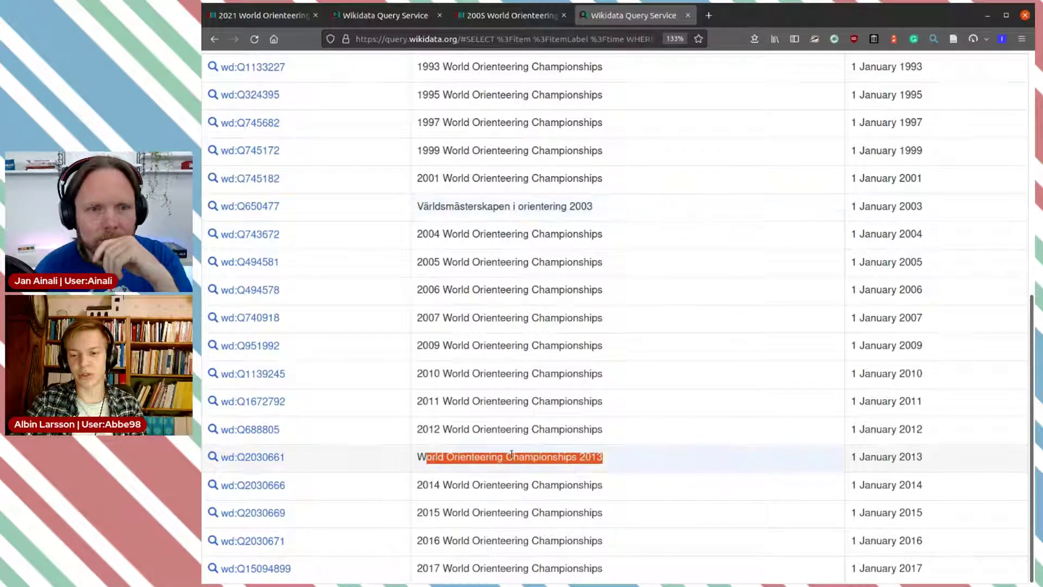
click(492, 461)
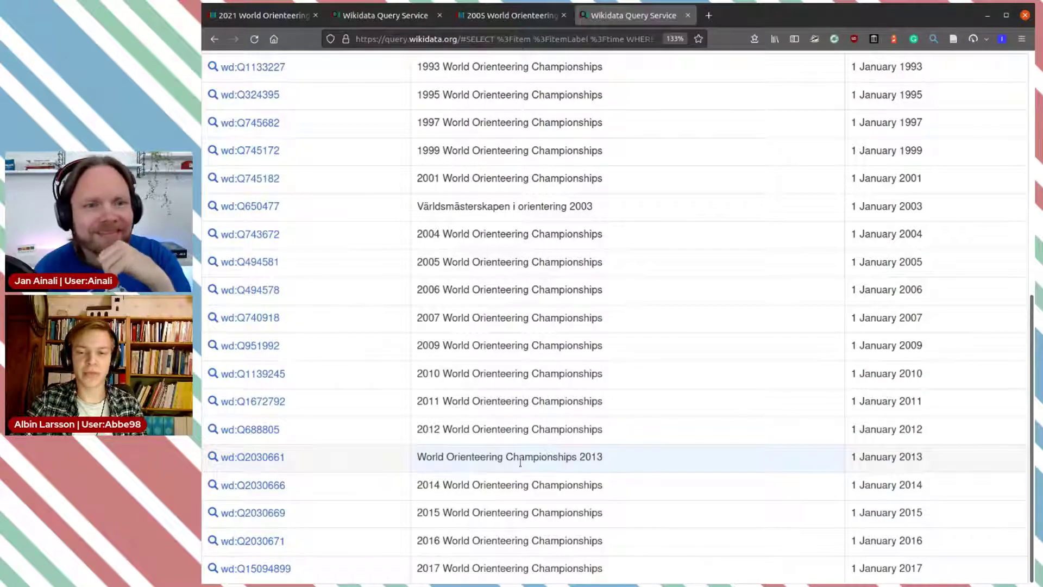
scroll(519, 451, up, 7)
scroll(519, 449, down, 5)
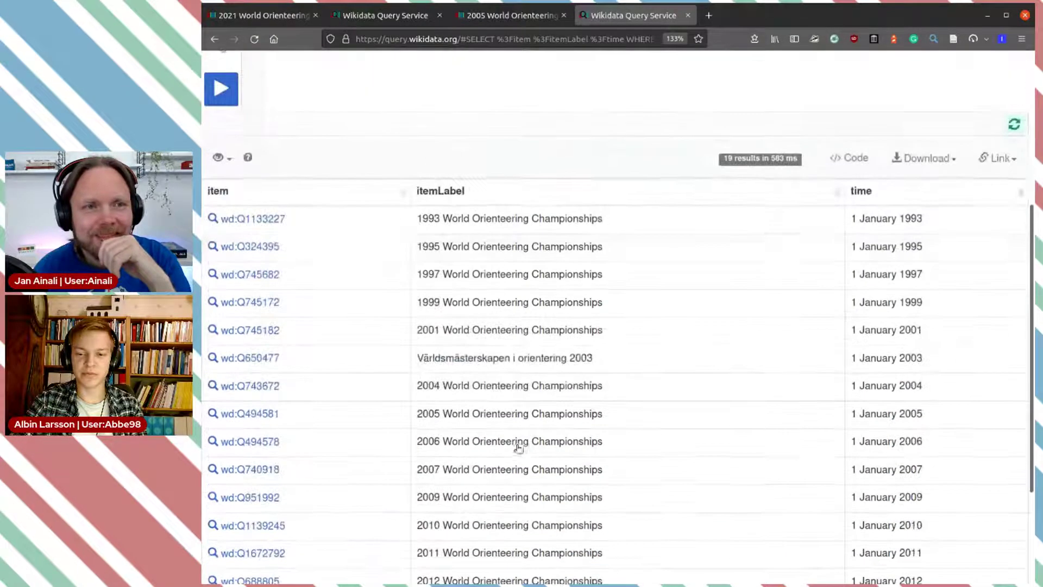
Open the 1993 World Orienteering Championships item from the results and examine its labels and instance of statement
click(270, 223)
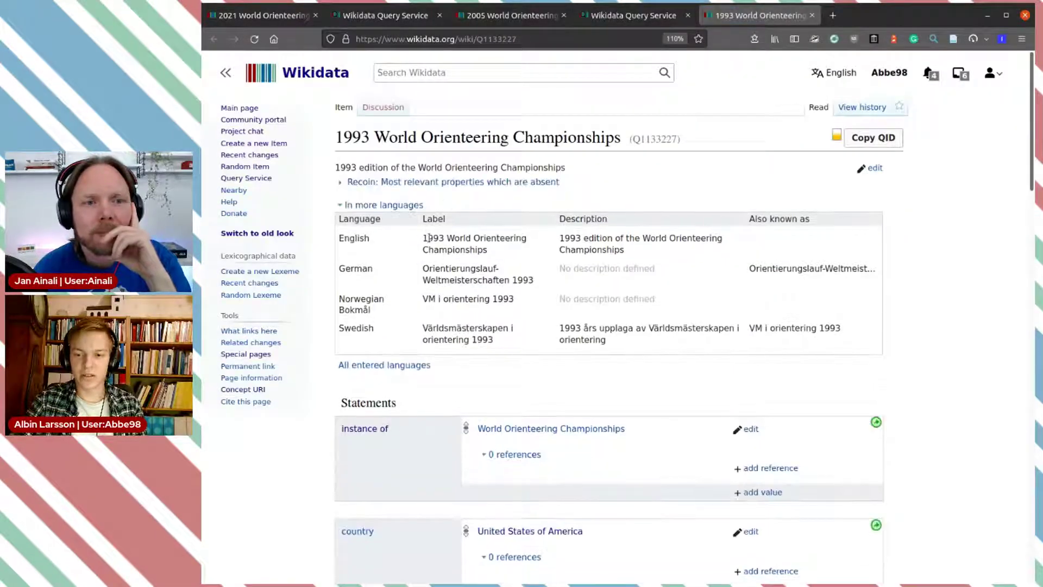
drag(430, 237, 443, 240)
click(516, 296)
scroll(455, 283, down, 3)
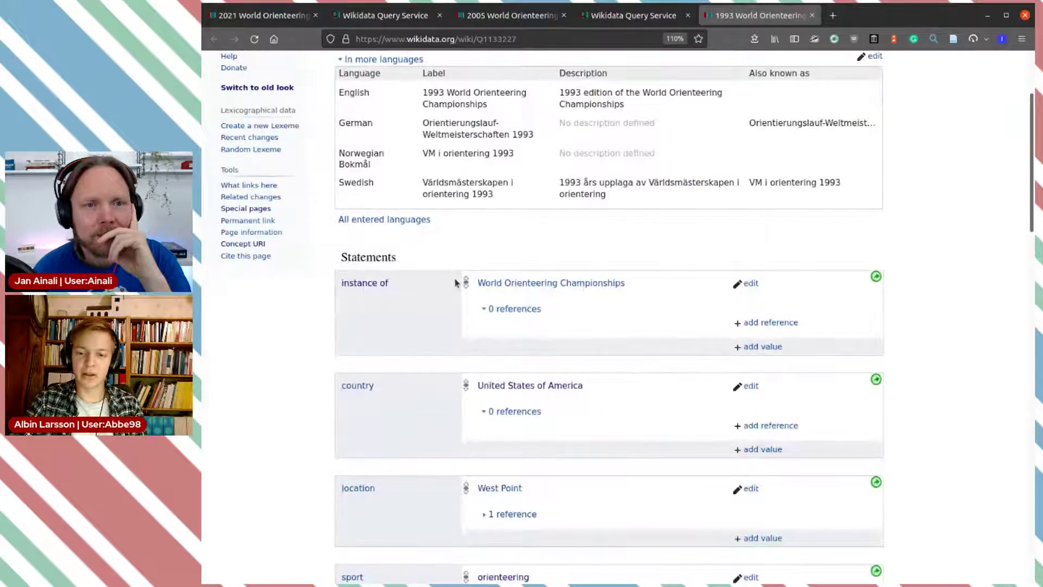
scroll(455, 284, down, 2)
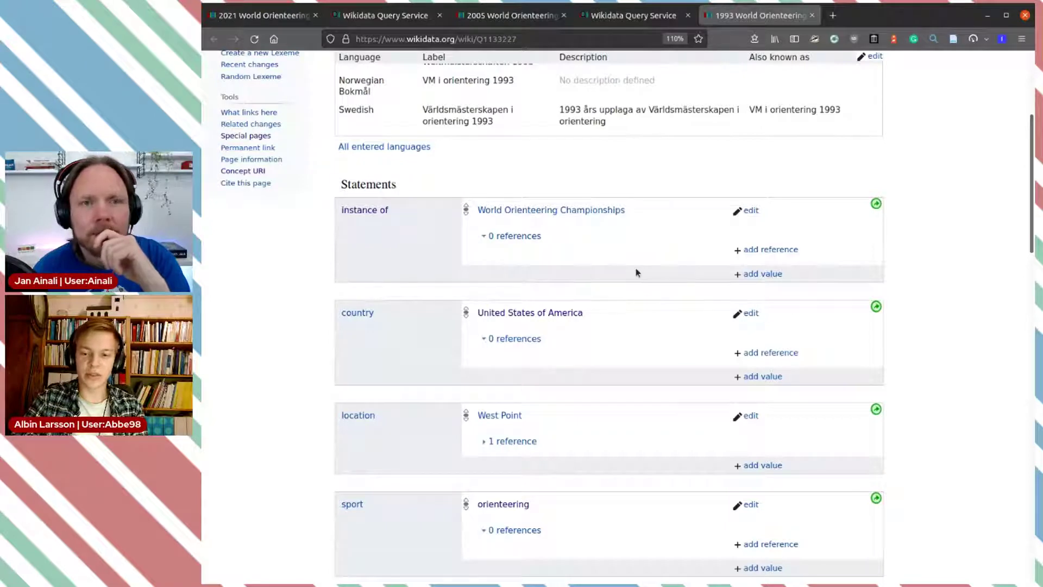
scroll(636, 271, down, 3)
scroll(614, 206, up, 4)
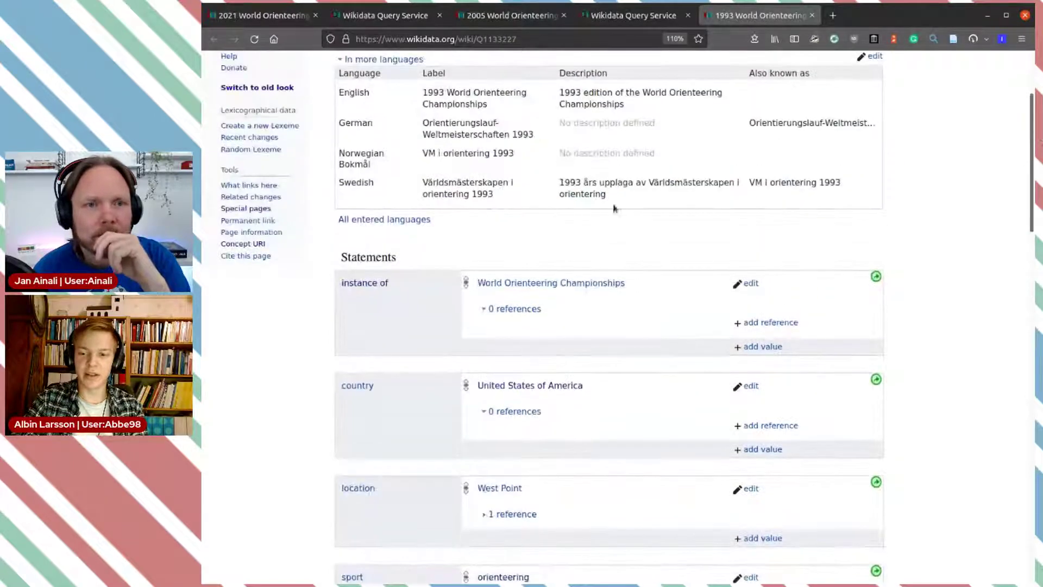
Change the 1993 item's instance of value to "sports season" and publish the edit
click(749, 283)
triple_click(624, 281)
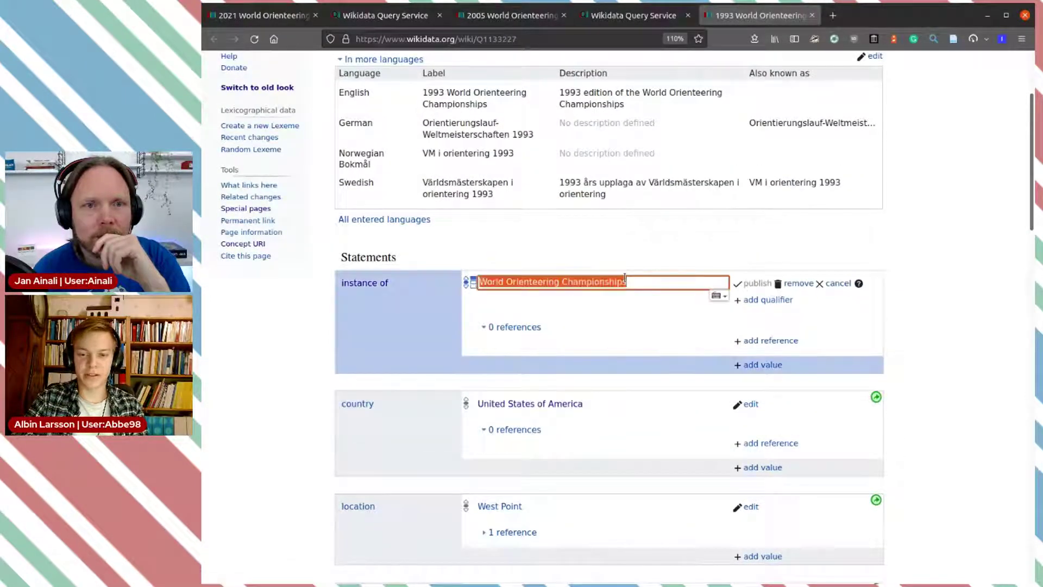
text(sports)
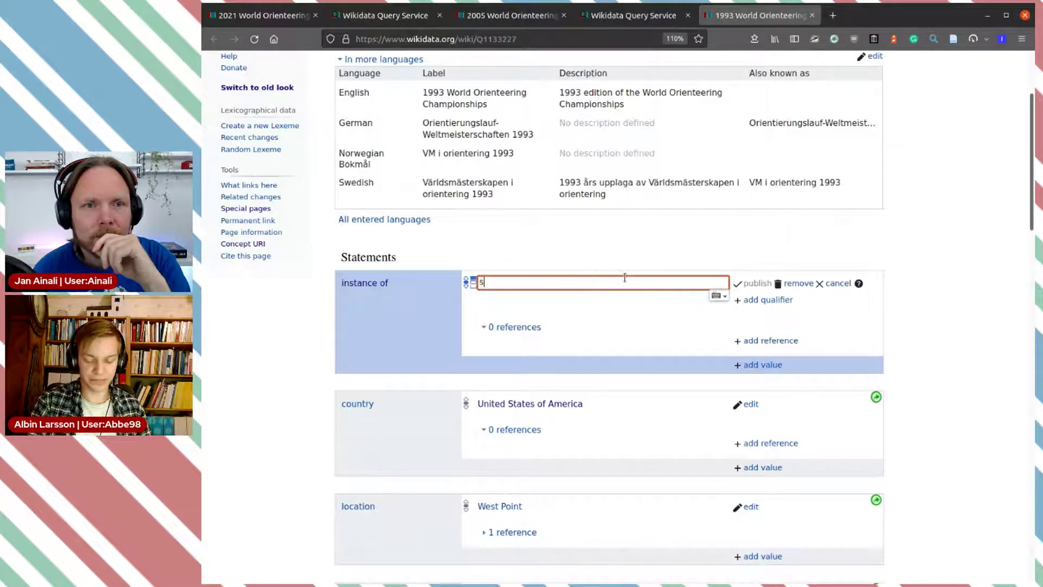
text( seans)
key(BackSpace)
key(BackSpace)
key(BackSpace)
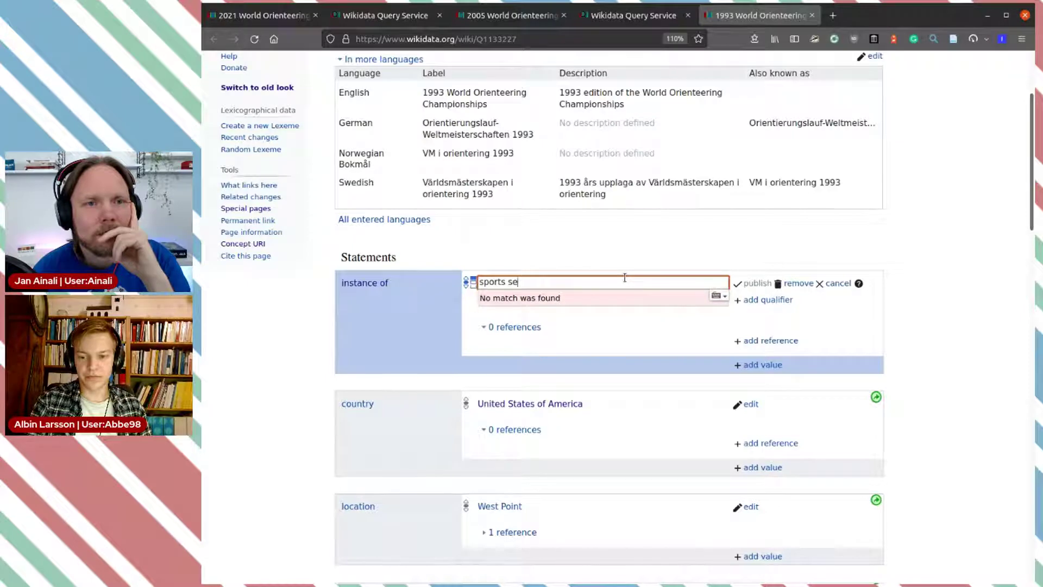
text(ason)
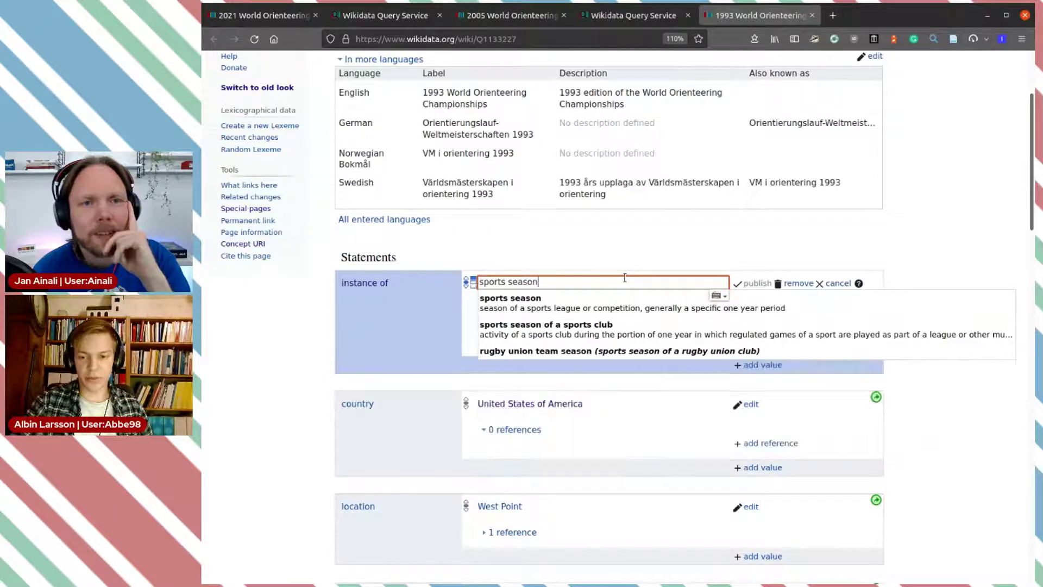
click(631, 302)
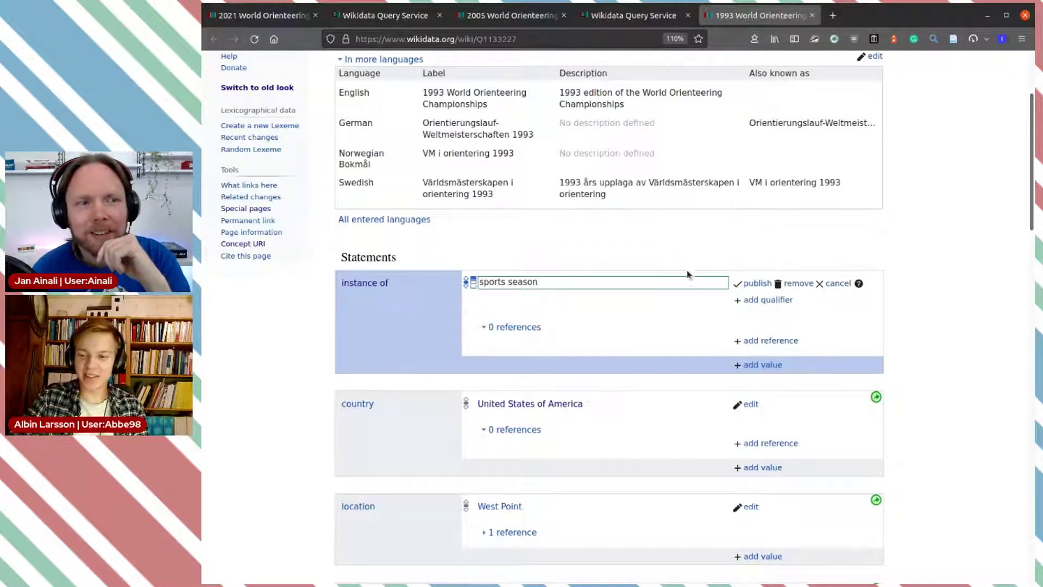
click(750, 285)
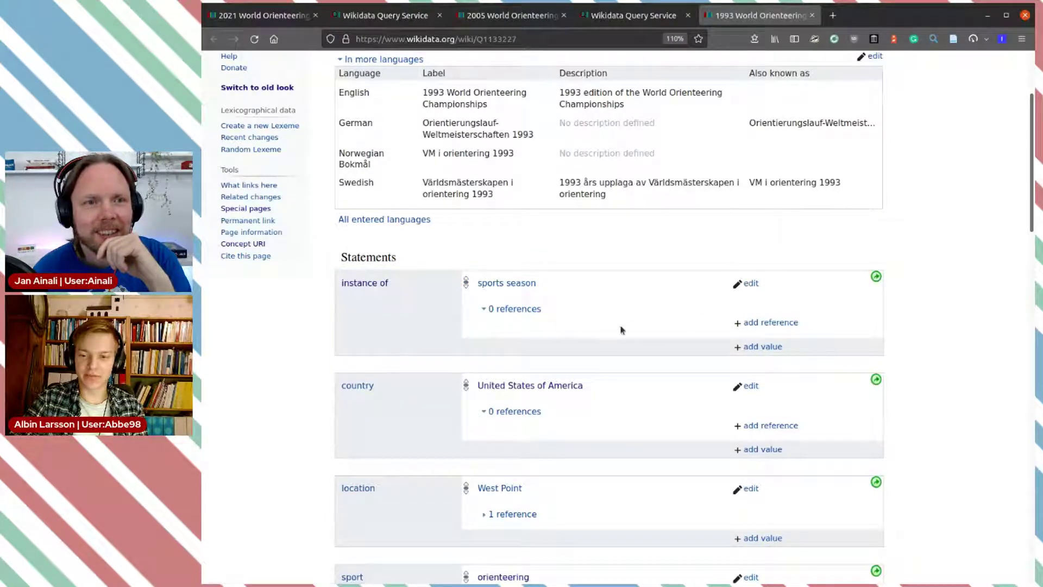
Start a new statement after the point in time statement on the 1993 item
scroll(701, 305, down, 2)
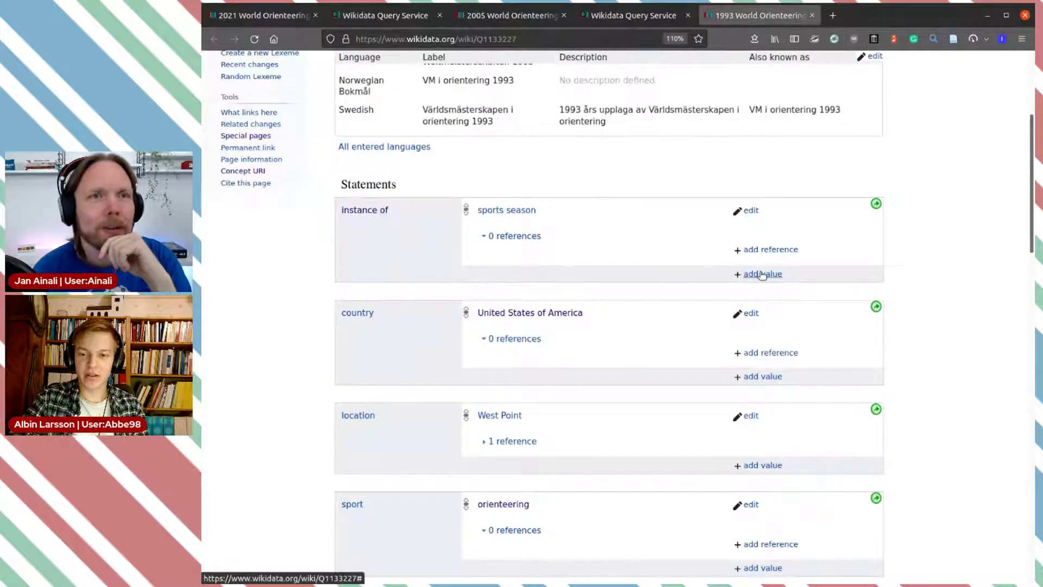
scroll(701, 294, up, 4)
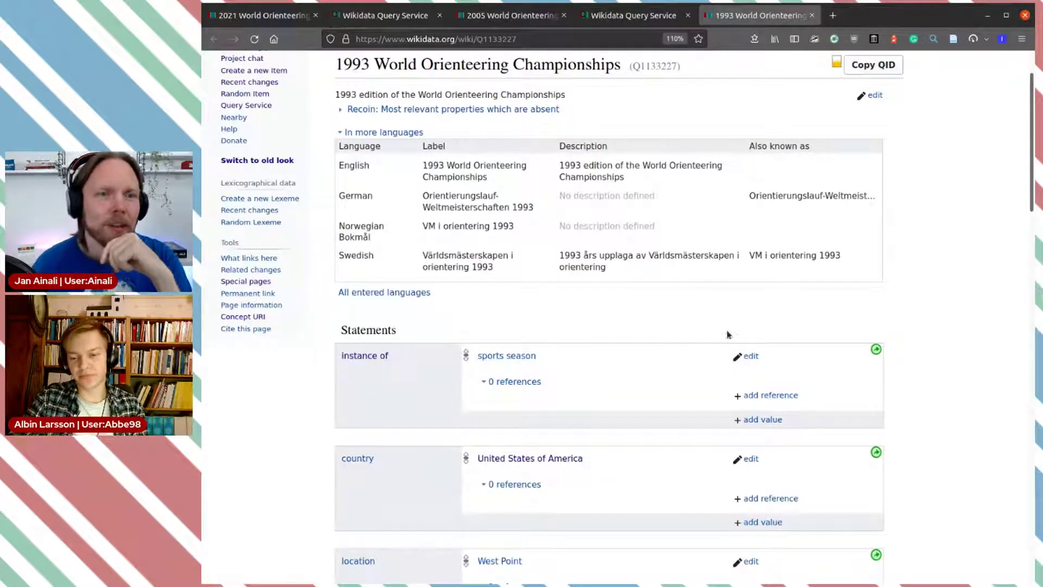
scroll(722, 333, down, 20)
scroll(734, 340, down, 1)
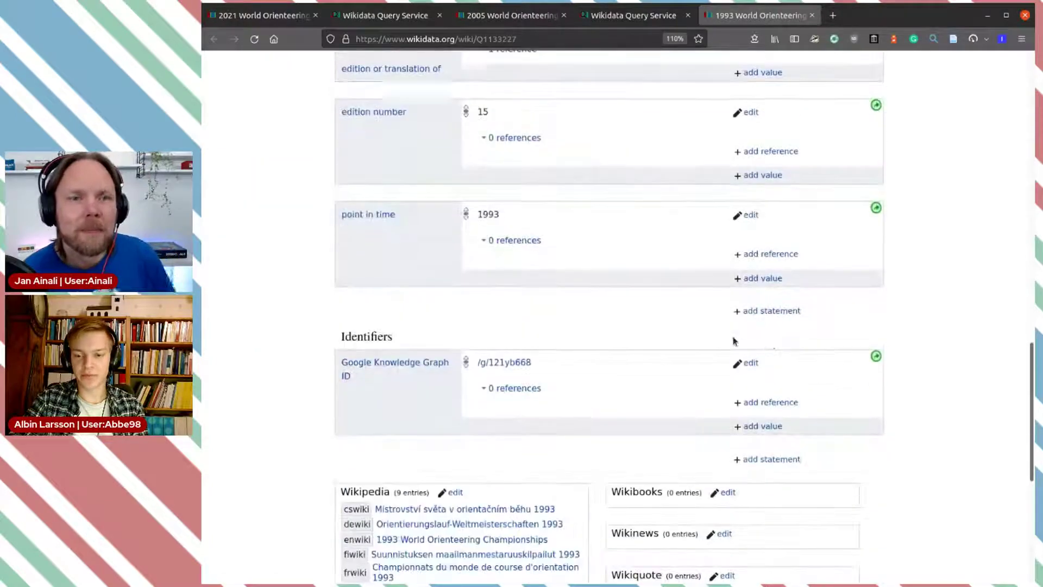
click(768, 310)
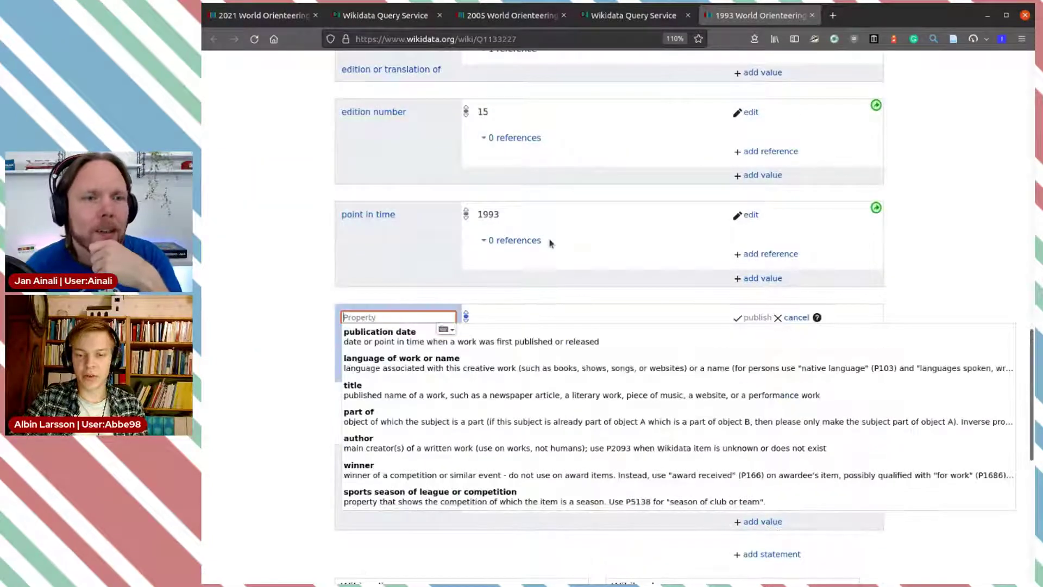
Check both query tabs and compare the statements of the 2005 item with the 2021 item's sports season modelling
click(625, 16)
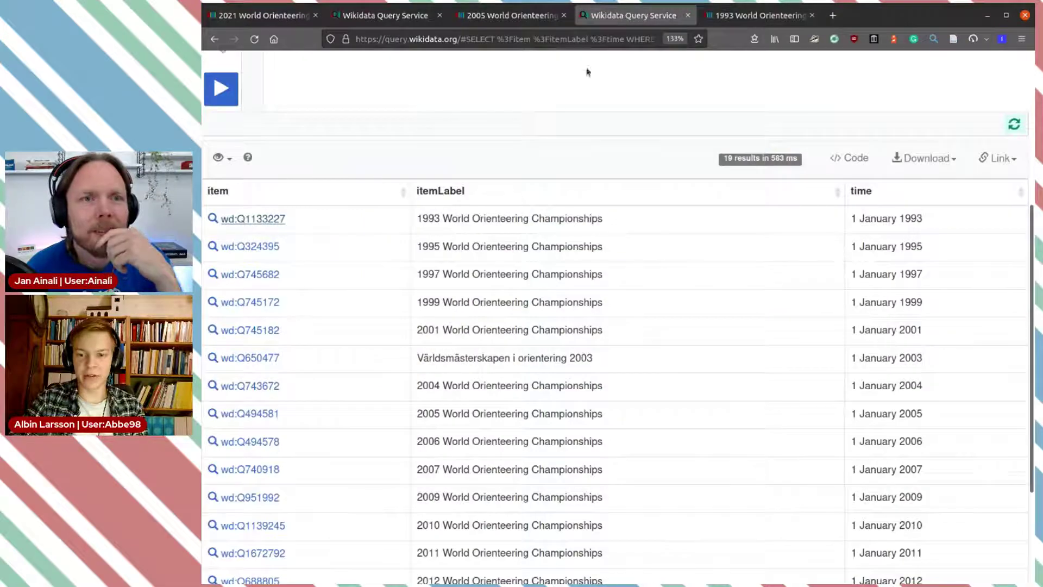
scroll(550, 244, up, 5)
click(375, 16)
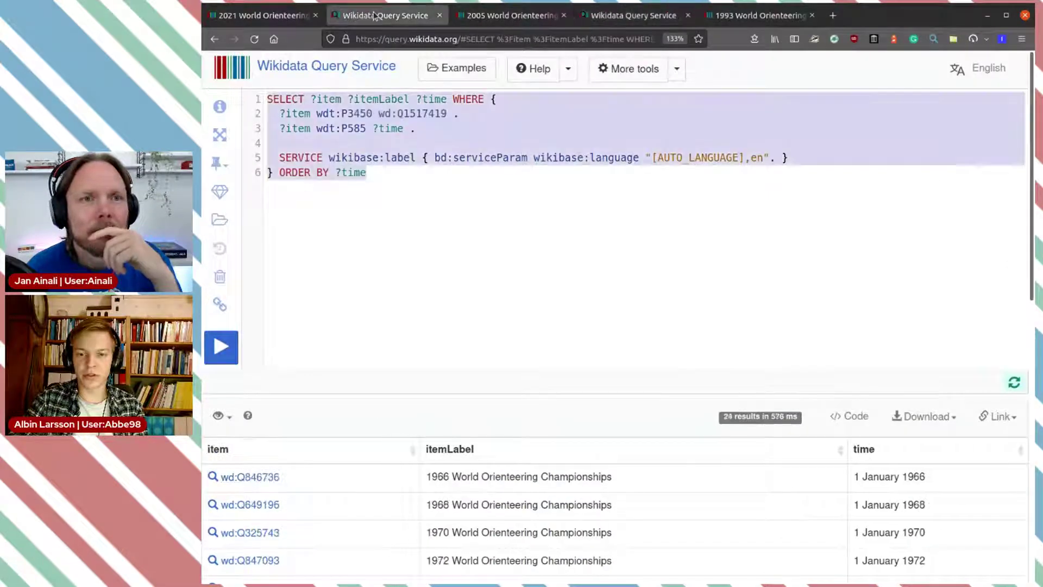
click(511, 15)
scroll(582, 199, down, 5)
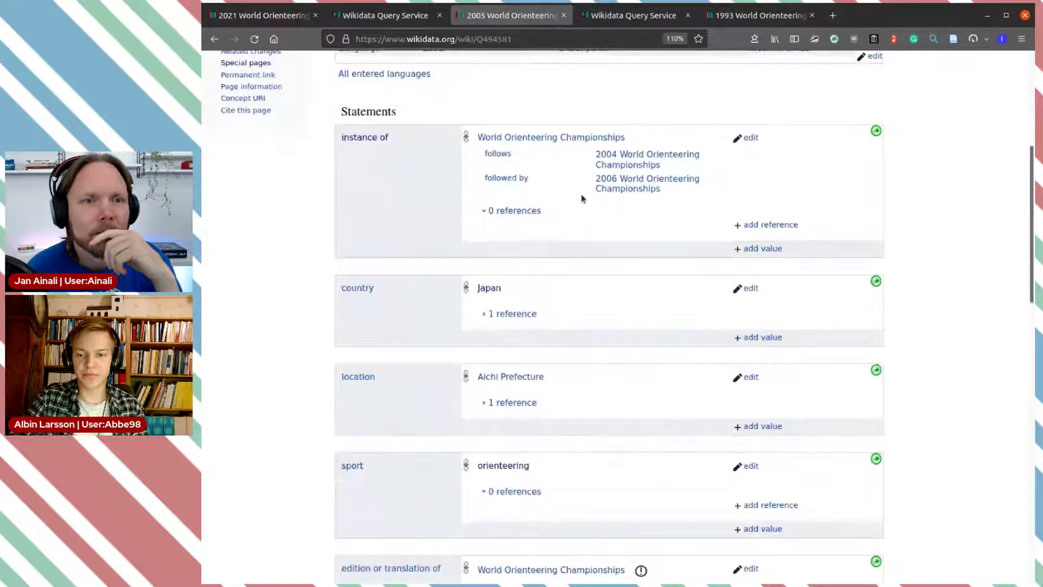
scroll(575, 228, down, 4)
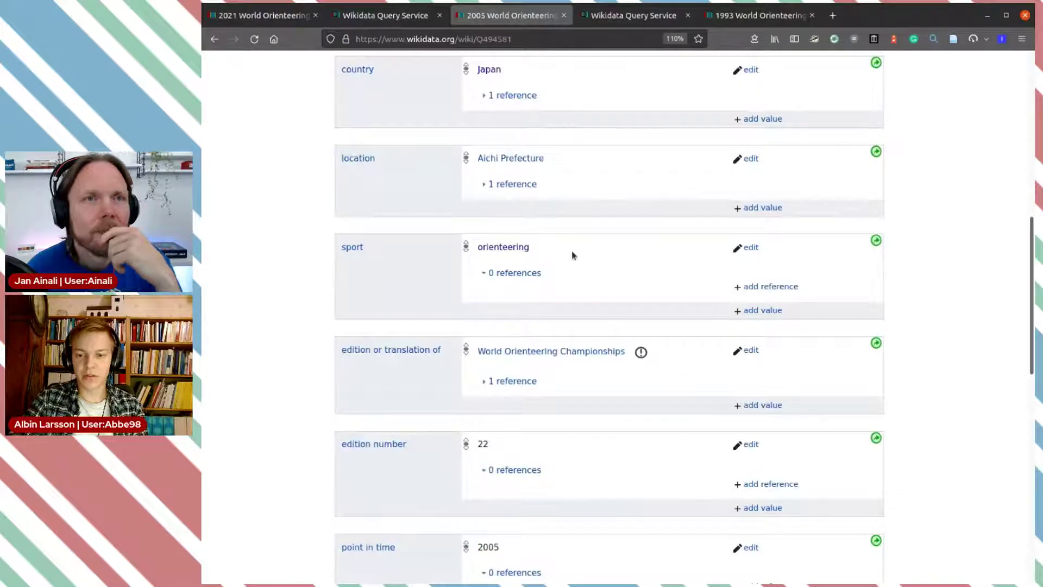
scroll(572, 253, up, 7)
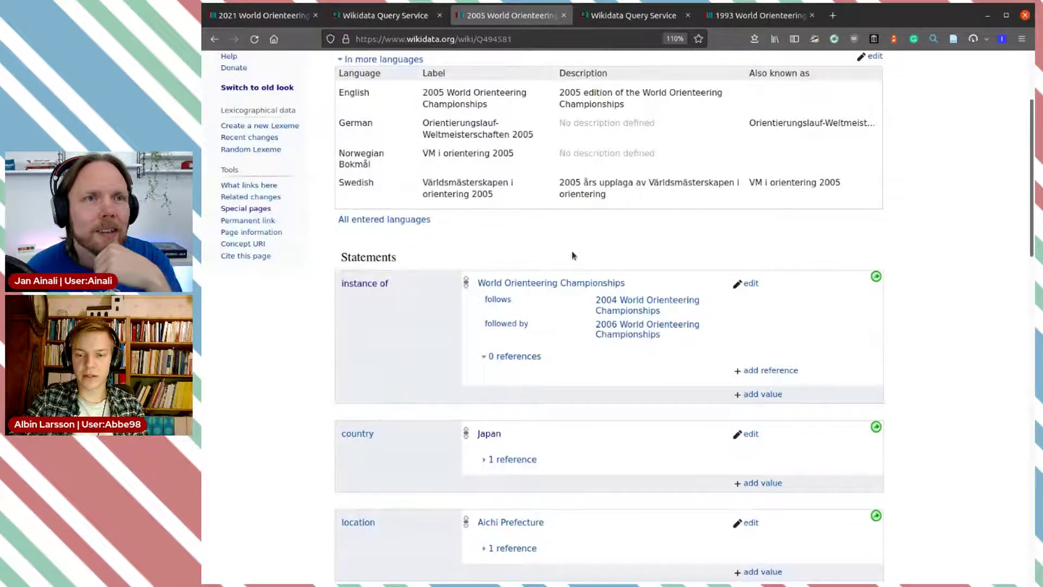
click(261, 15)
Copy the property ID P3450 from the first triple of the original championships query
click(386, 15)
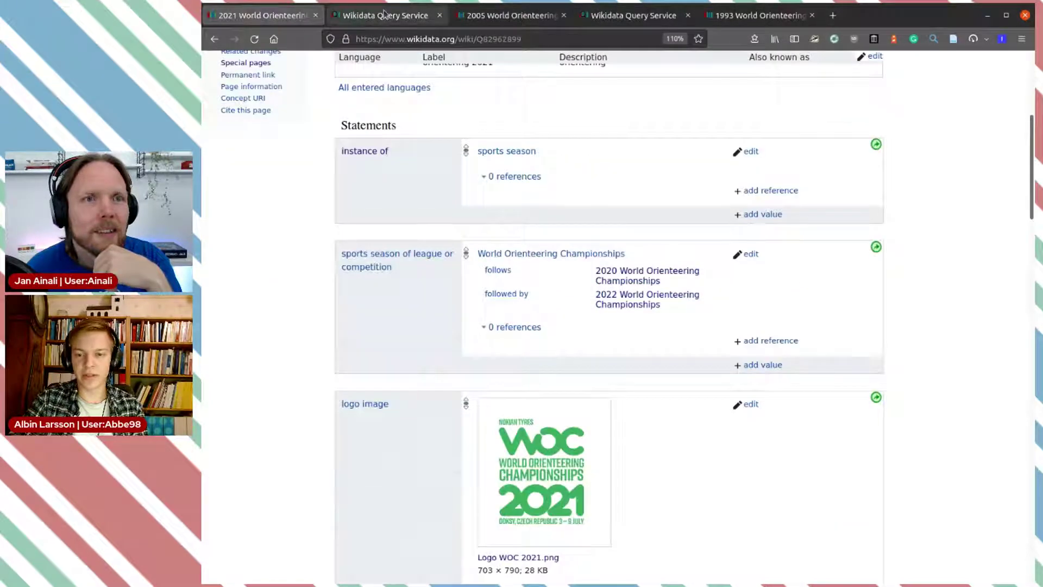
click(573, 151)
double_click(356, 113)
key(ctrl+c)
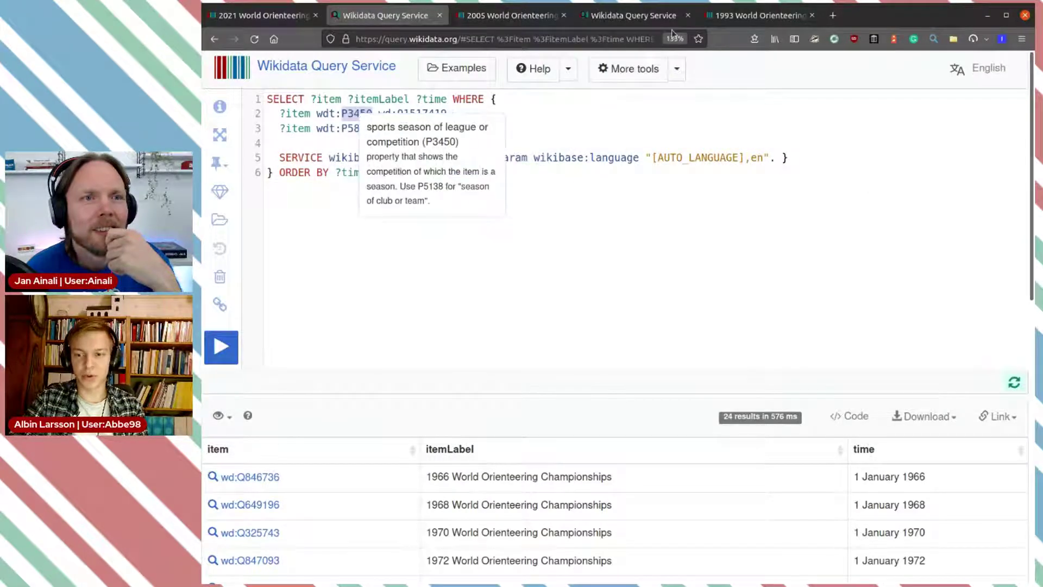
Set the new statement's property on the 1993 item to sports season of league or competition (P3450)
click(742, 20)
click(382, 316)
key(ctrl+v)
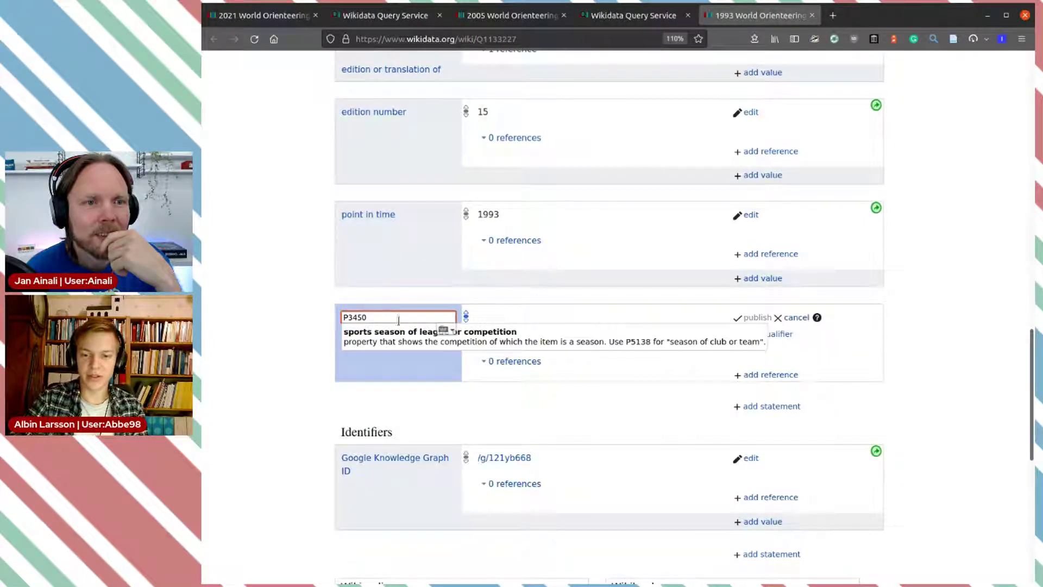
click(391, 338)
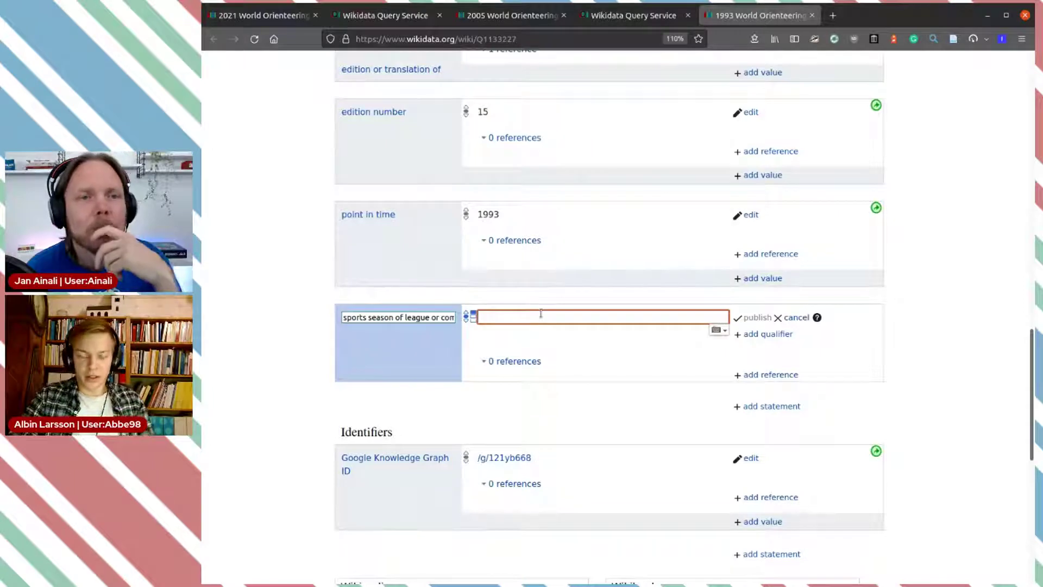
Look up the championships' ID in the original query, set World Orienteering Championships (Q1517419) as the statement's value, and publish
click(518, 13)
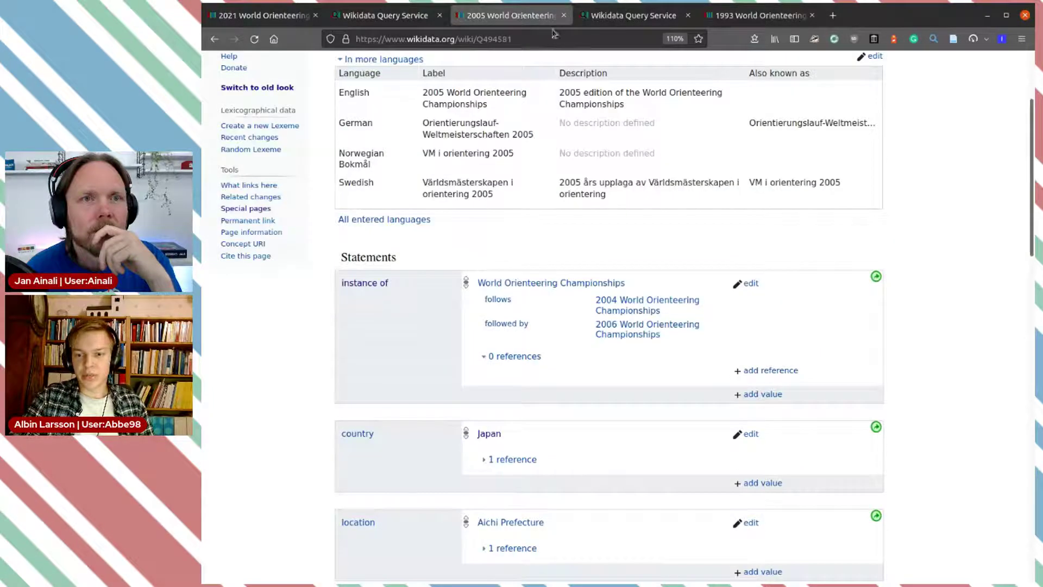
click(383, 15)
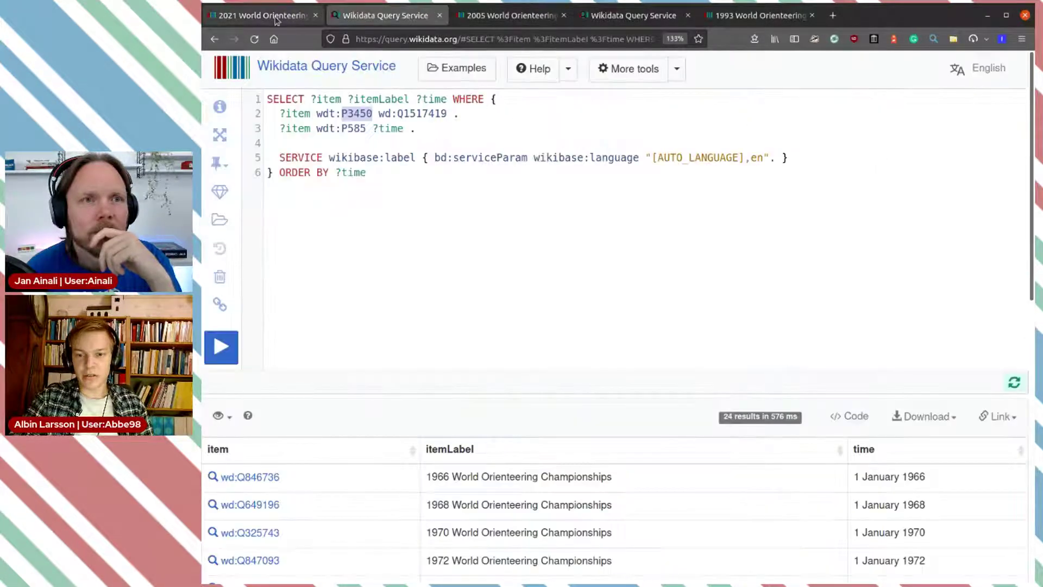
mouse_move(425, 115)
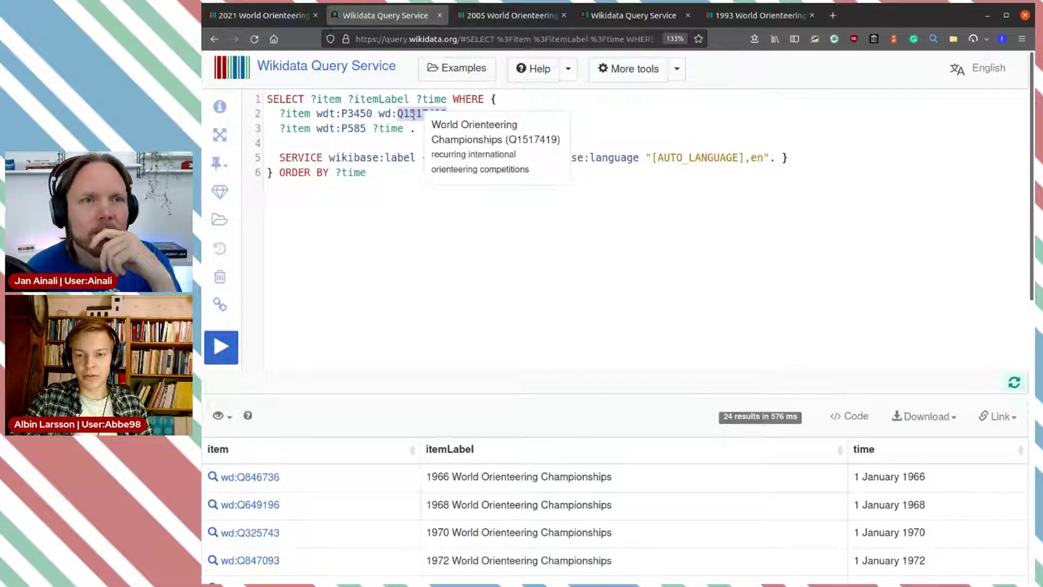
click(761, 16)
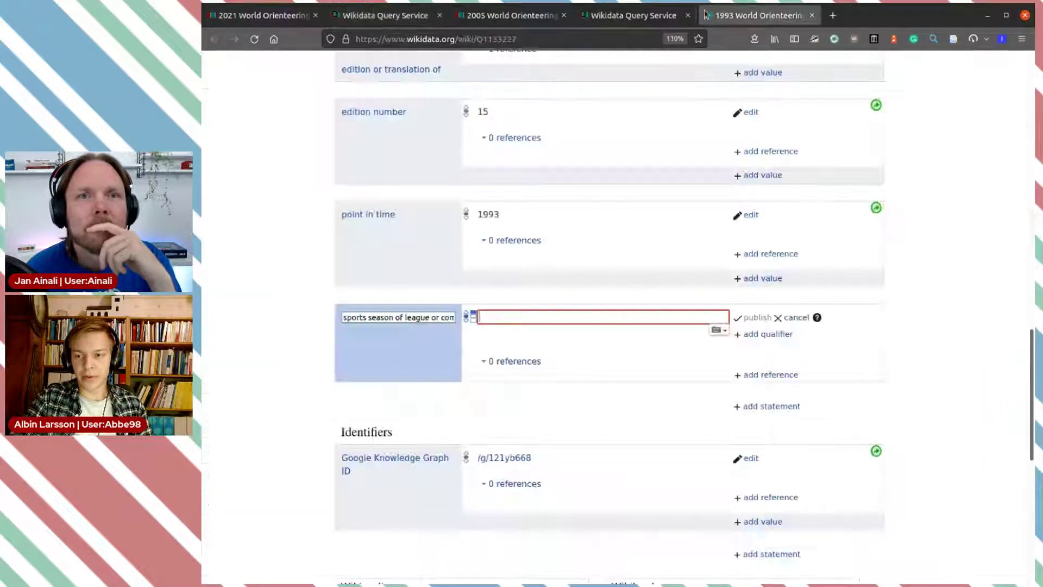
text(Q1517419)
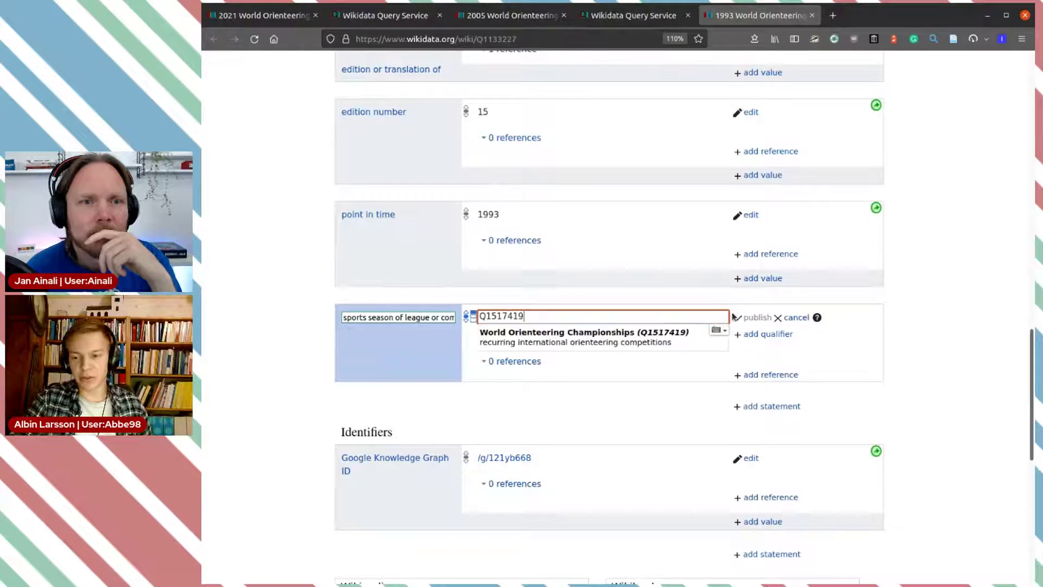
key(Down)
key(Return)
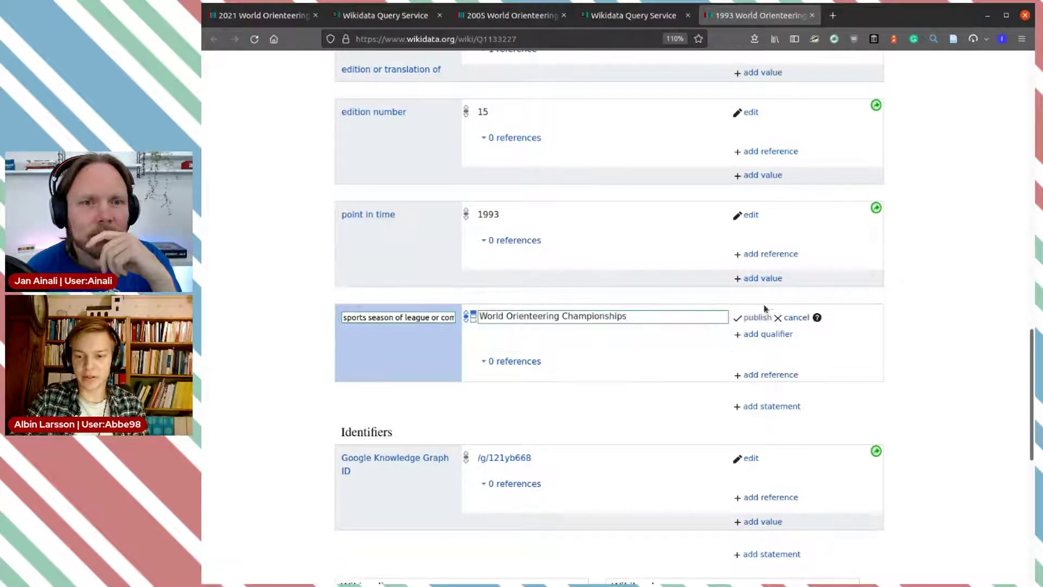
click(756, 317)
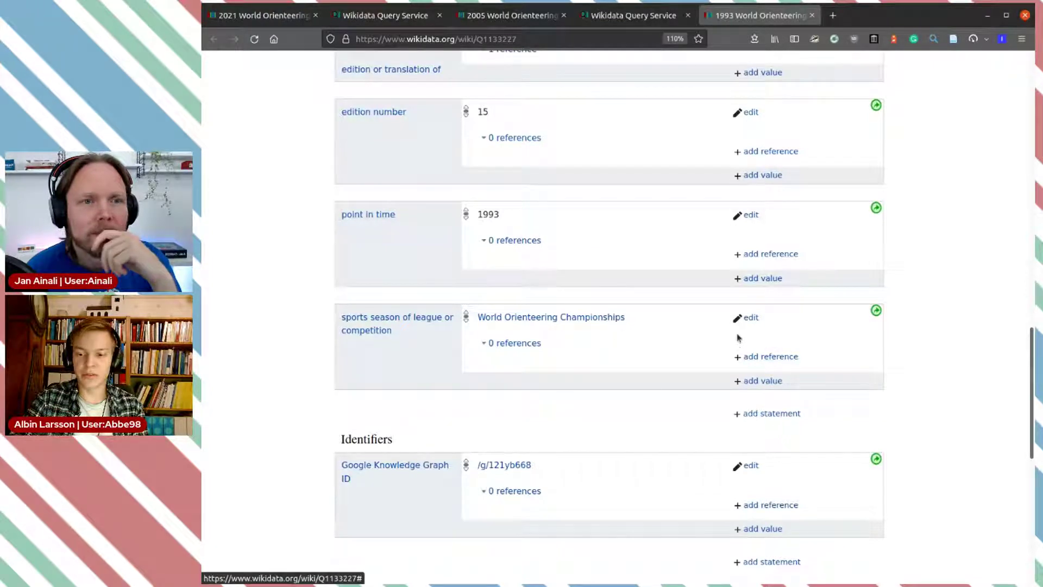
Edit the published sports season statement on the 1993 item and start a follows qualifier
click(749, 317)
click(771, 340)
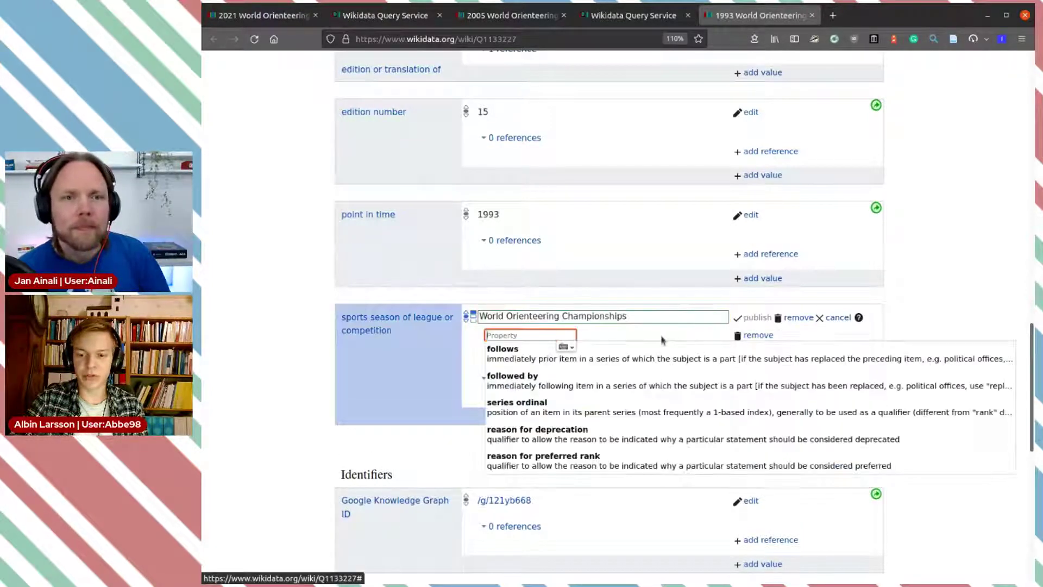
click(531, 352)
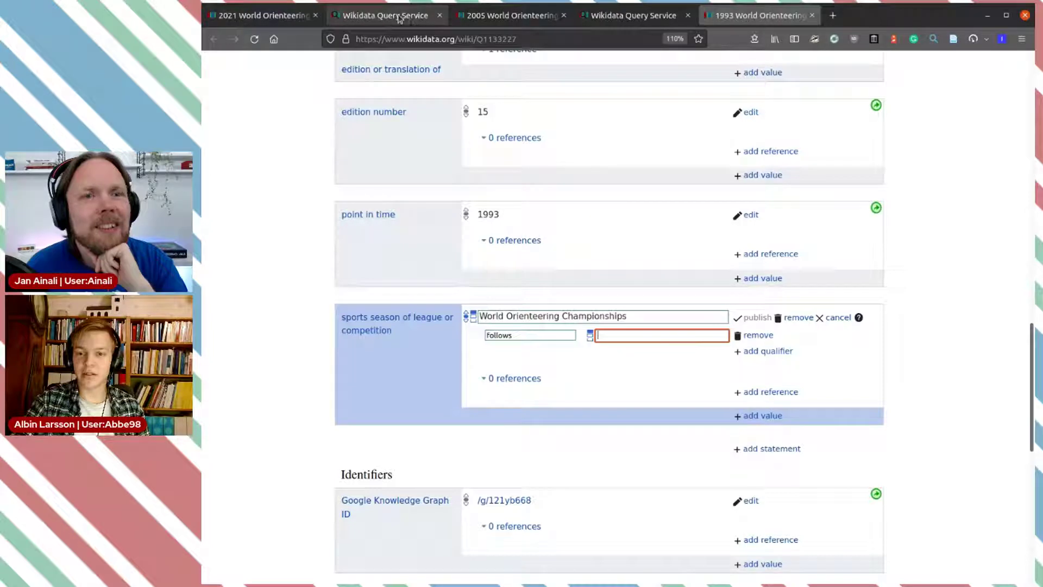
Check the result lists of both championships queries for the edition preceding 1993
click(631, 17)
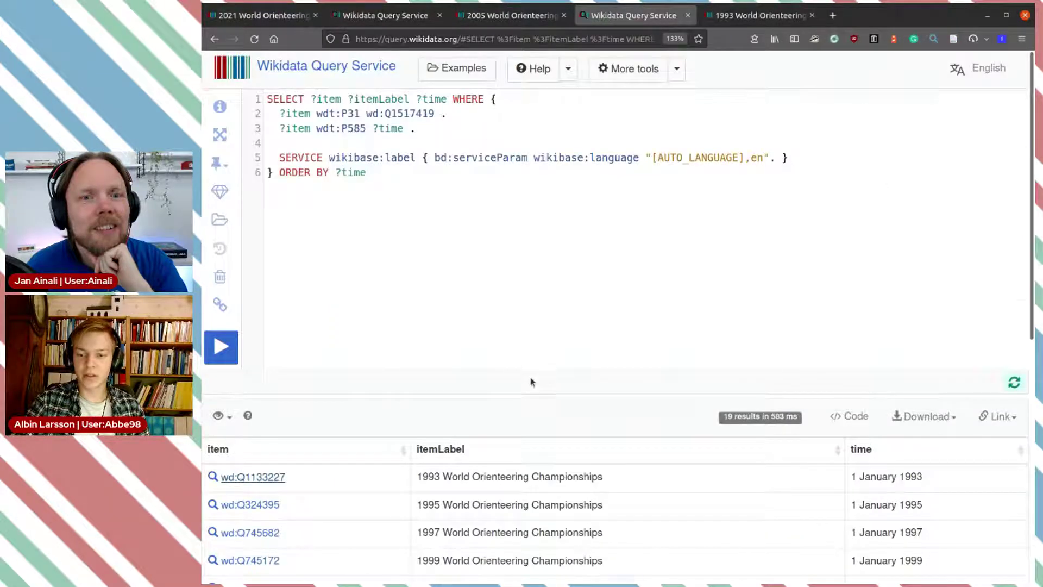
scroll(532, 382, down, 5)
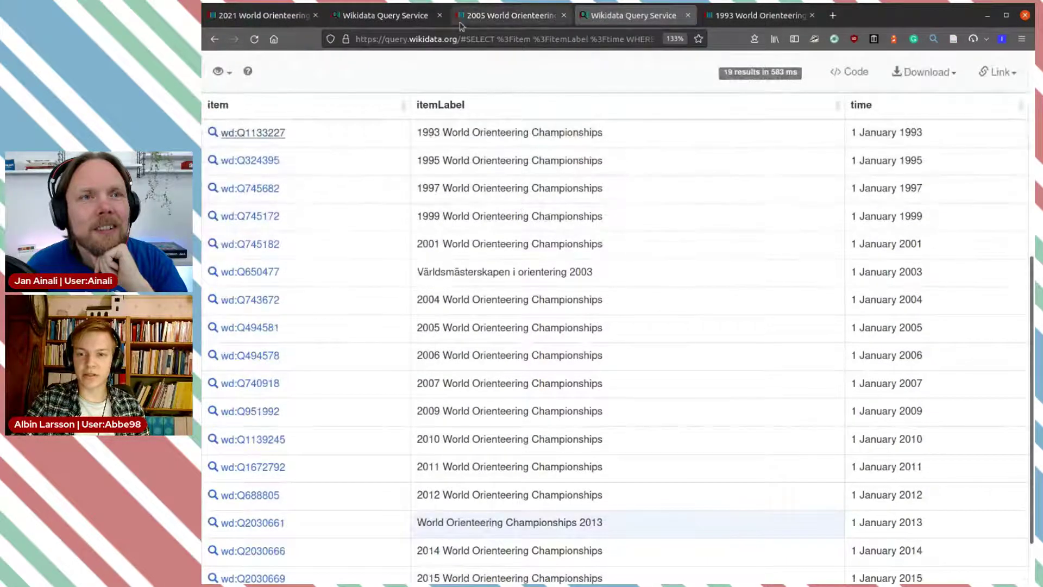
click(399, 19)
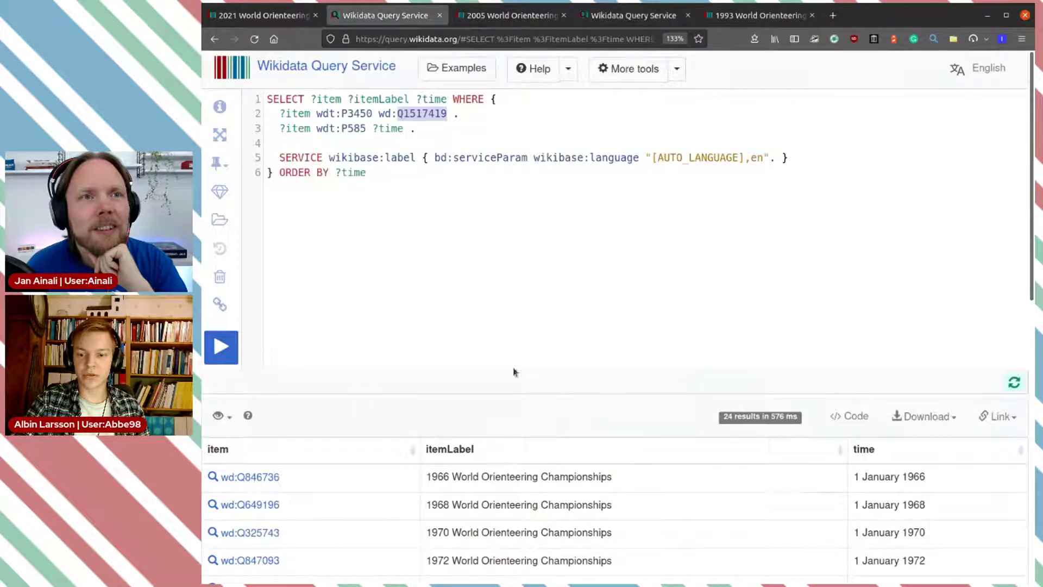
scroll(482, 478, down, 10)
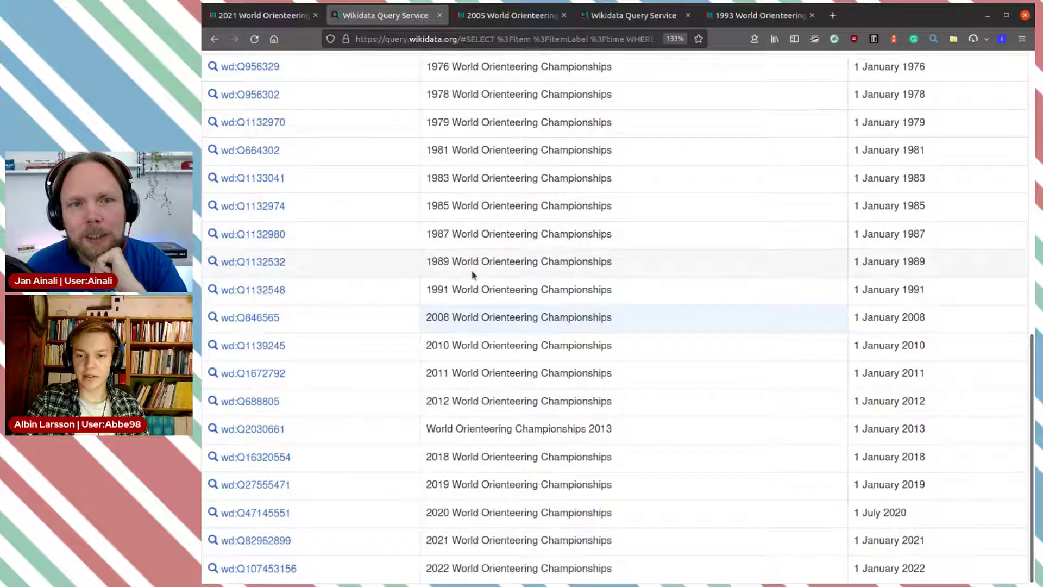
click(744, 15)
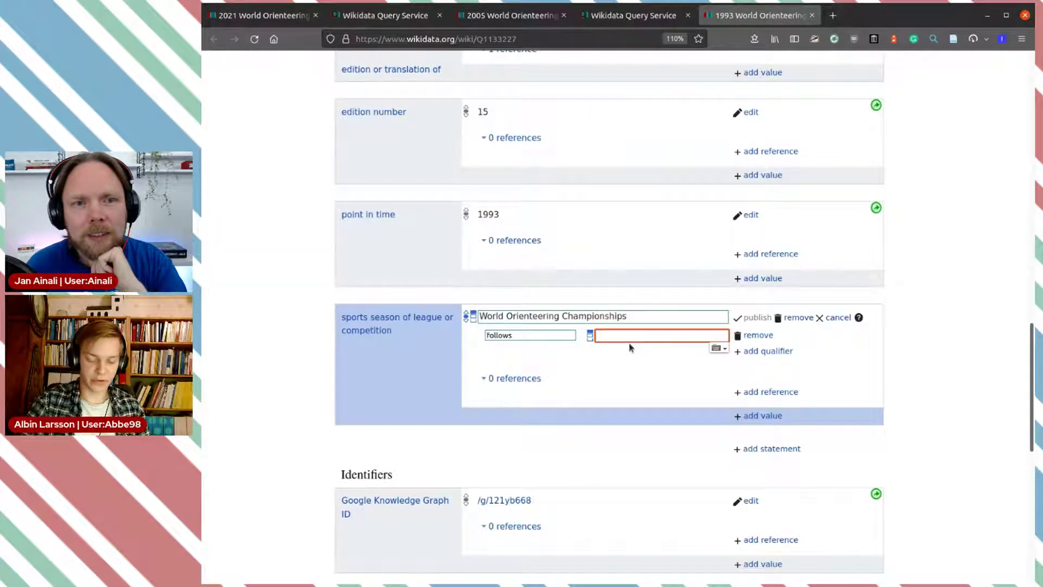
text(world orienteer)
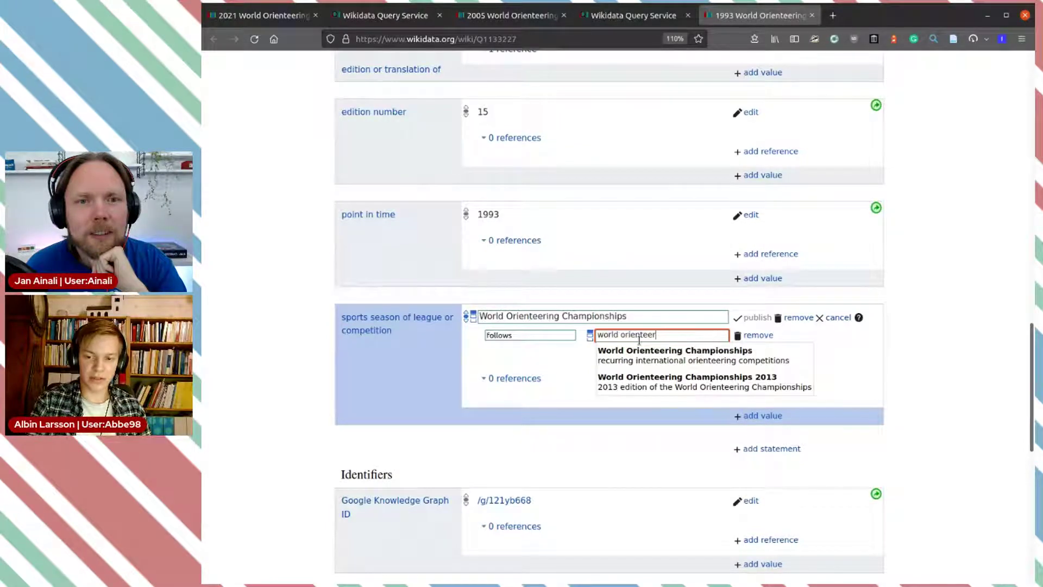
key(BackSpace)
key(BackSpace)
key(BackSpace)
key(BackSpace)
key(BackSpace)
key(BackSpace)
key(BackSpace)
key(BackSpace)
key(BackSpace)
key(BackSpace)
key(BackSpace)
key(BackSpace)
key(BackSpace)
key(BackSpace)
key(BackSpace)
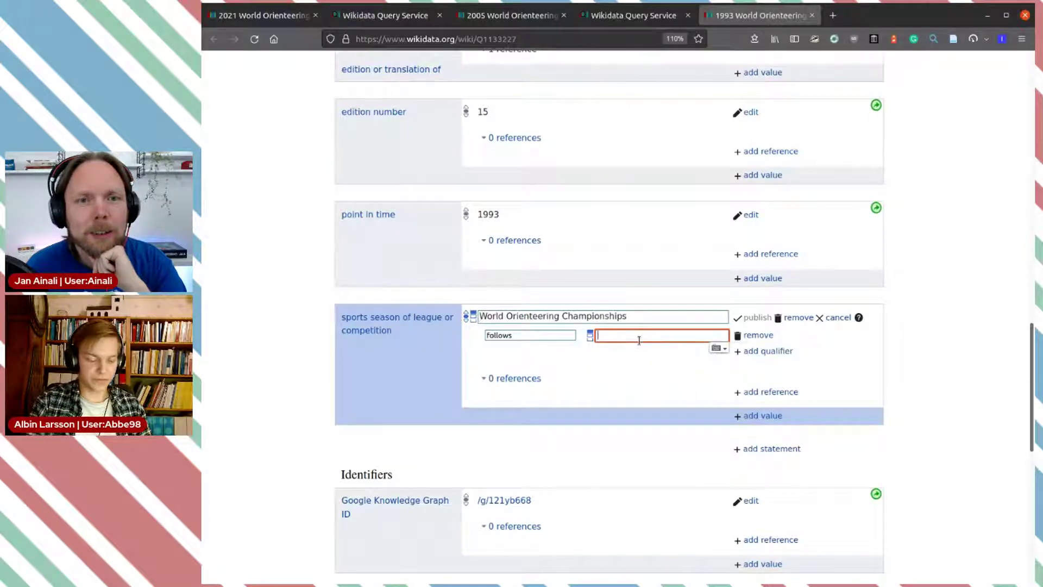
Set the follows qualifier to 1991 World Orienteering Championships and publish the statement
text(1)
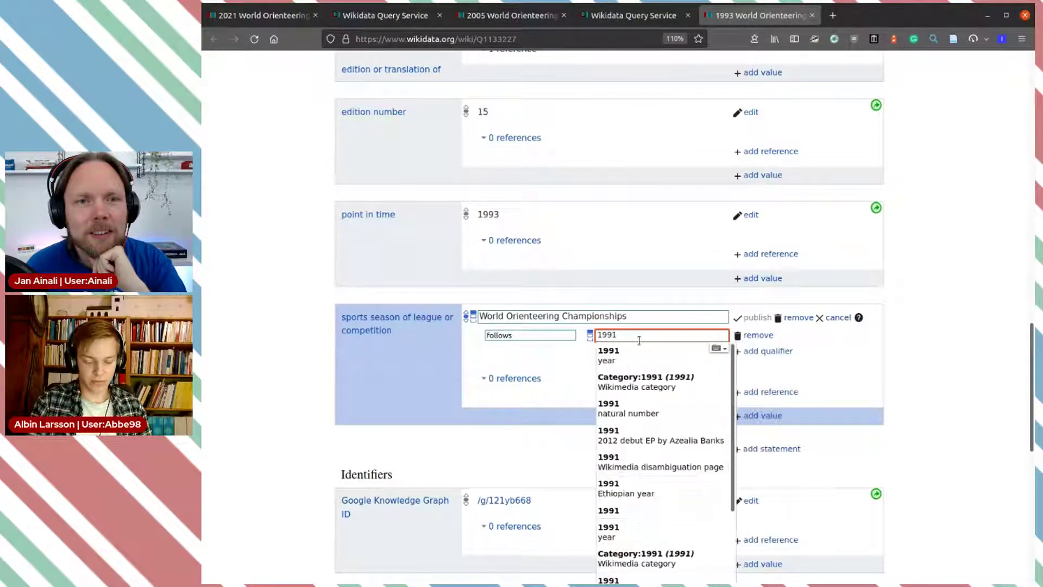
text( world or)
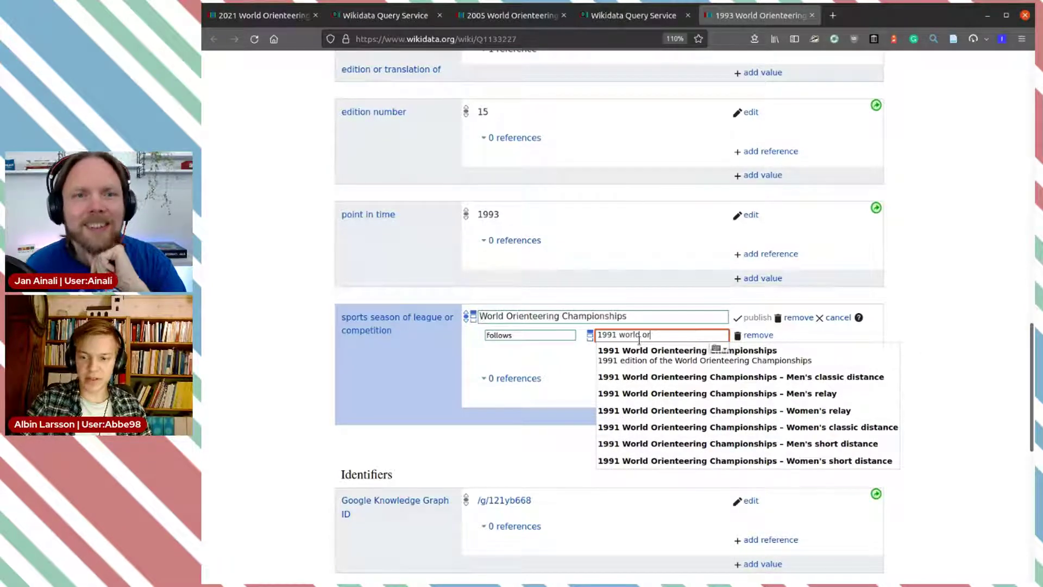
click(677, 356)
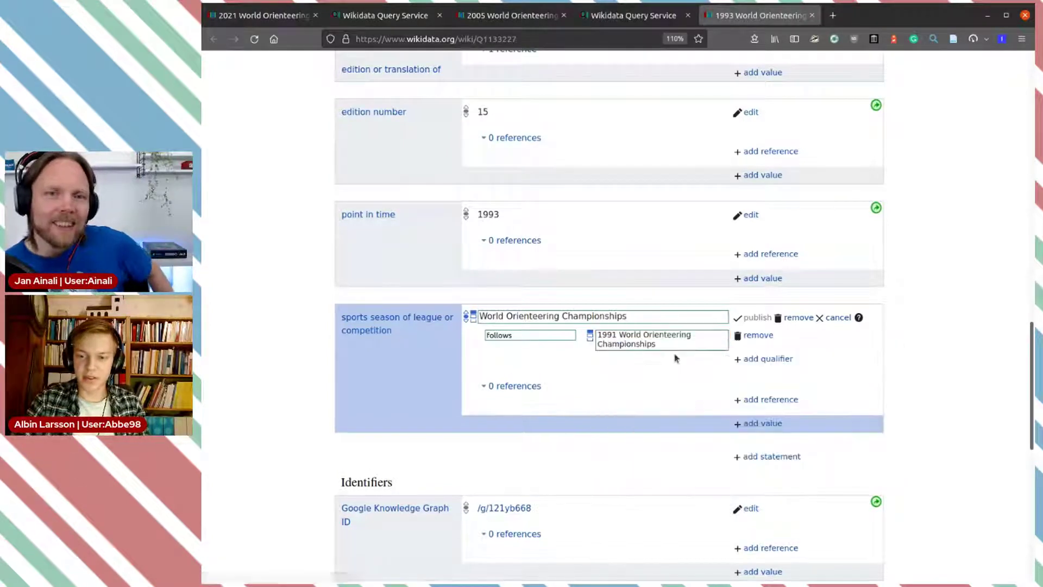
click(756, 317)
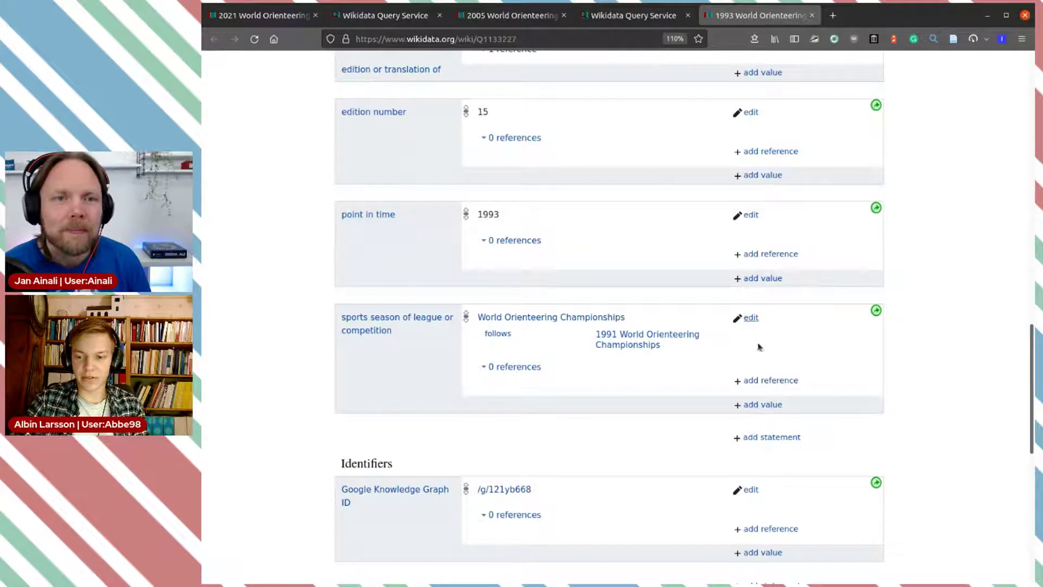
Reopen the 1993 item's sports season statement for editing and start a followed by qualifier
click(751, 319)
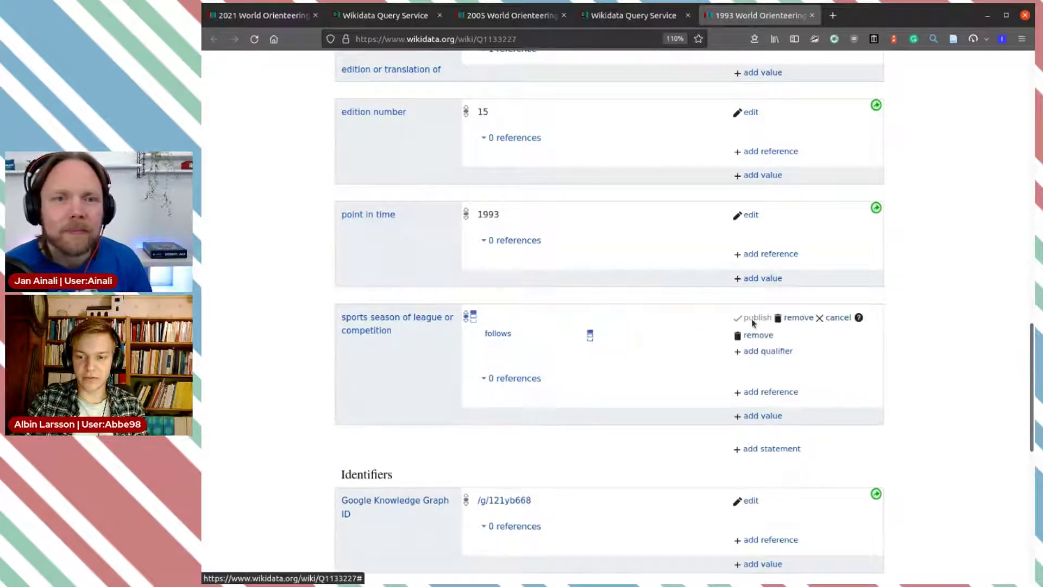
click(768, 360)
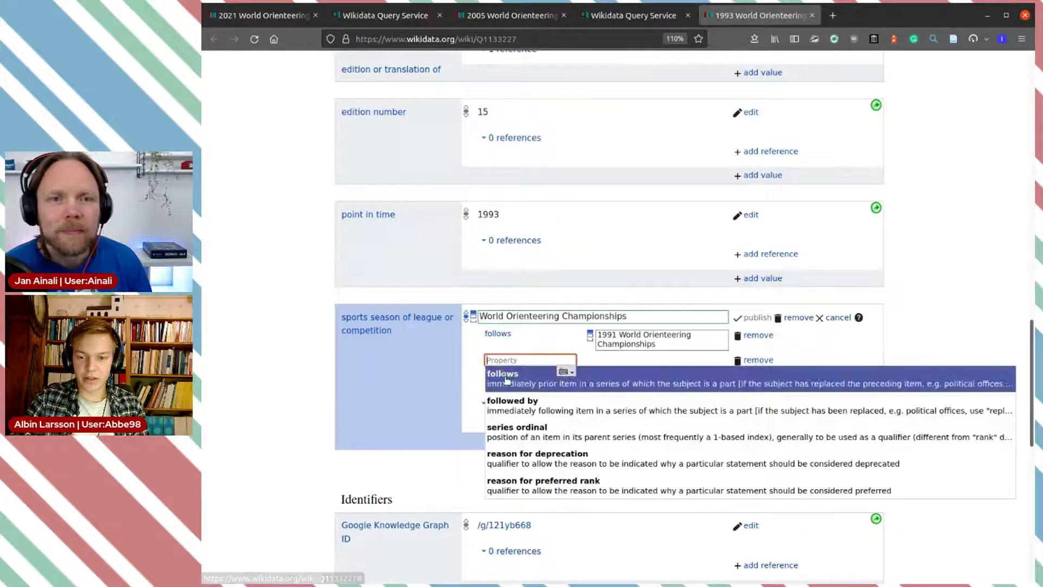
click(544, 405)
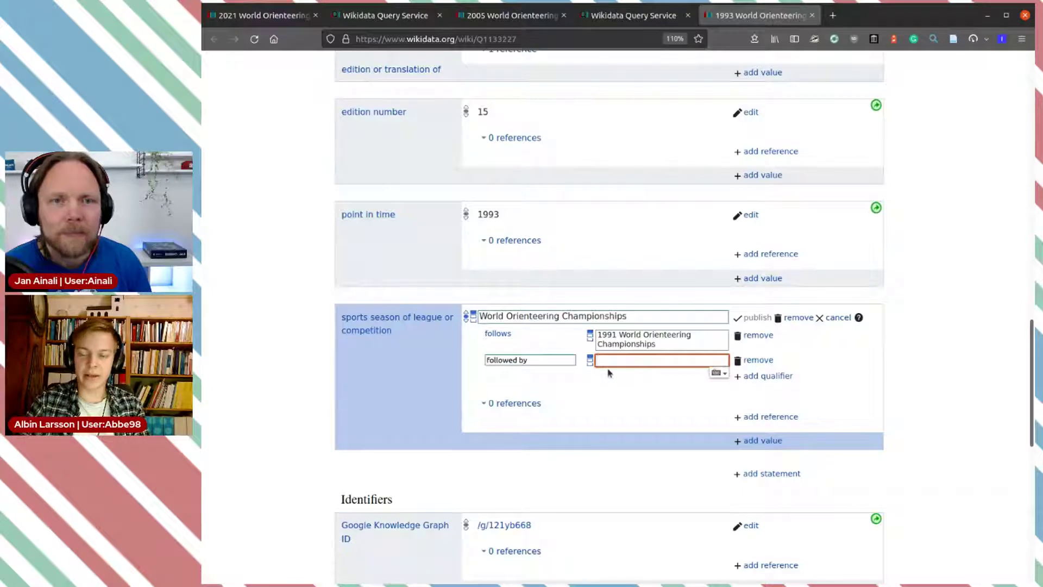
text(1)
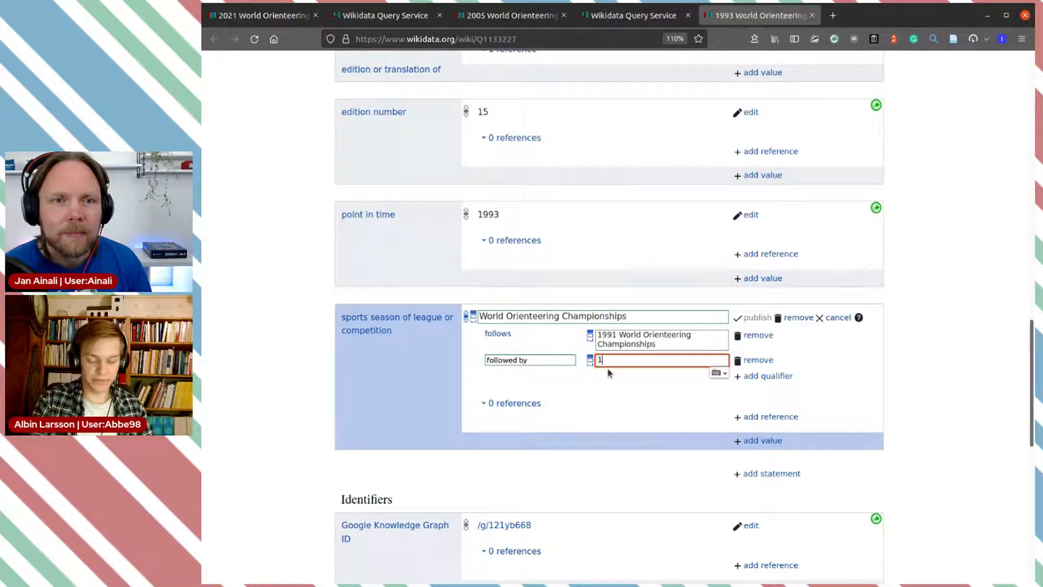
text(993 world)
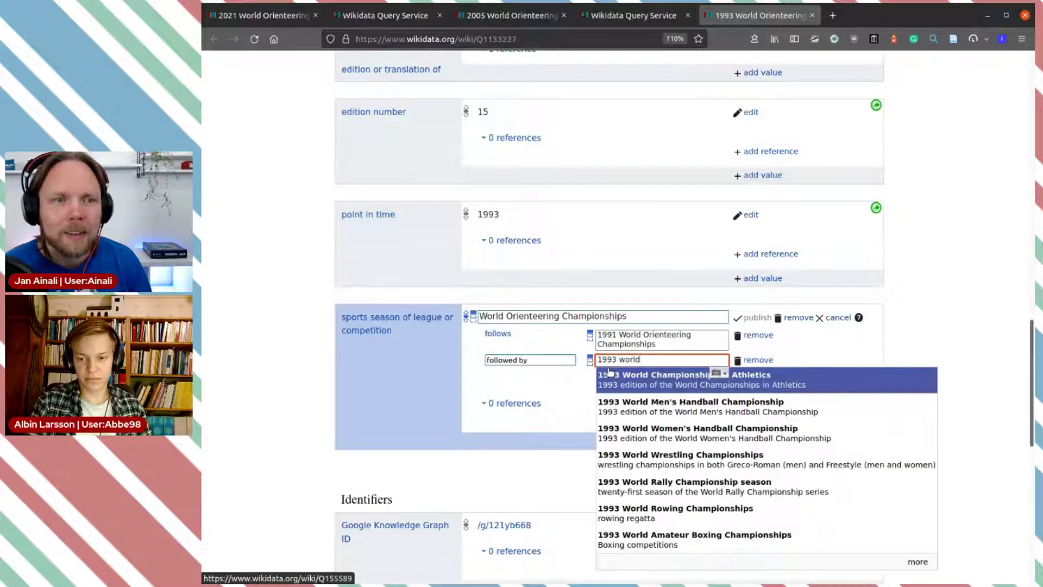
key(BackSpace)
key(BackSpace)
key(BackSpace)
key(BackSpace)
key(BackSpace)
key(BackSpace)
key(BackSpace)
key(BackSpace)
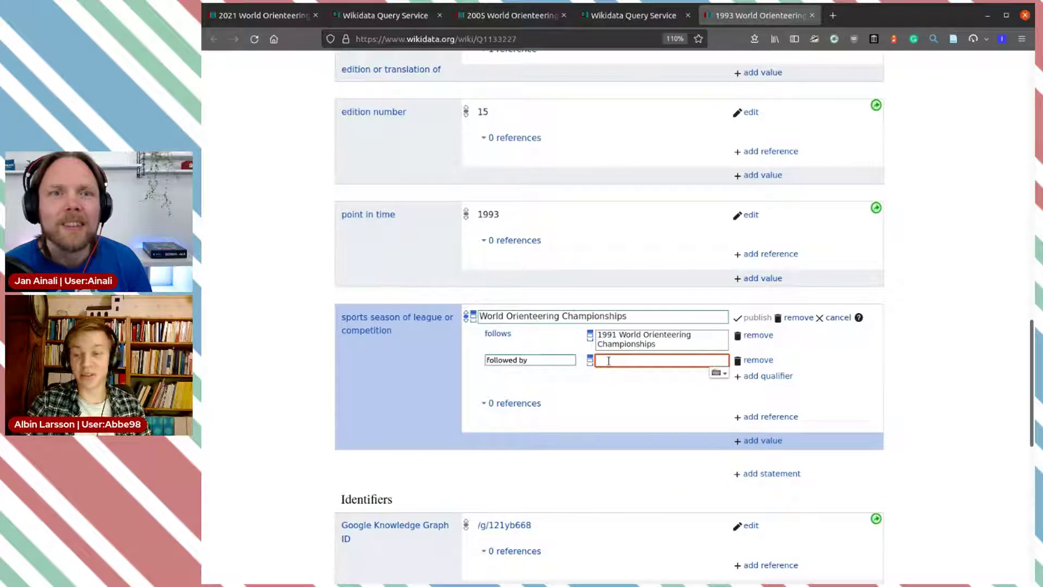
Copy the 1995 edition's label from the instance of query results and set the followed by qualifier to 1995 World Orienteering Championships
text(1995)
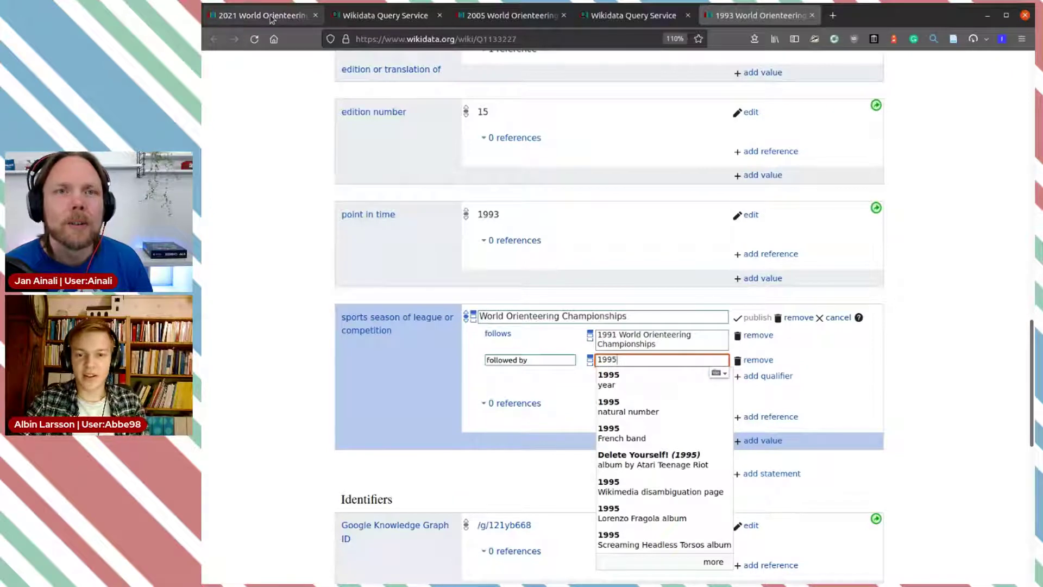
click(625, 15)
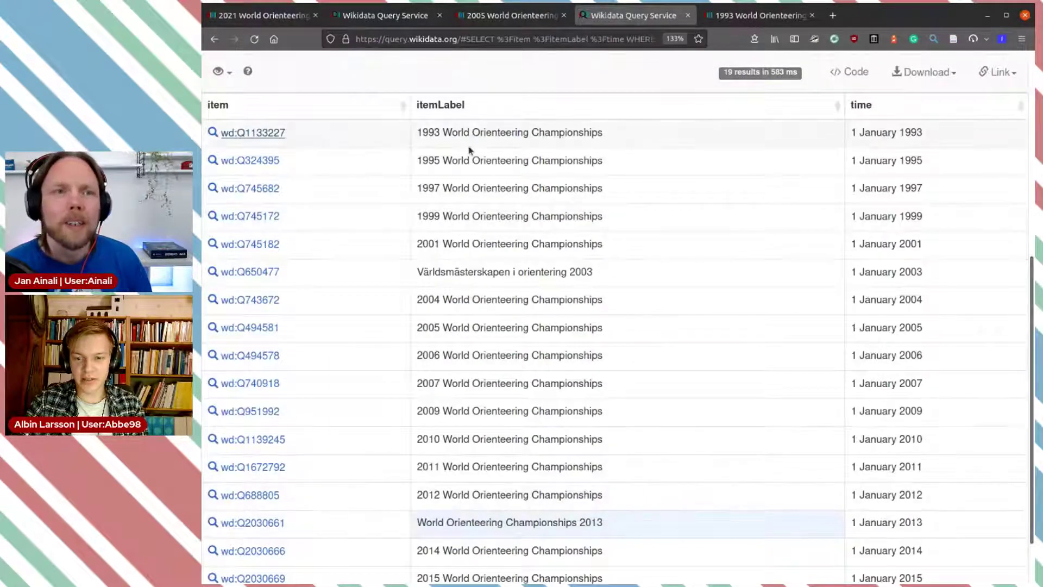
double_click(429, 161)
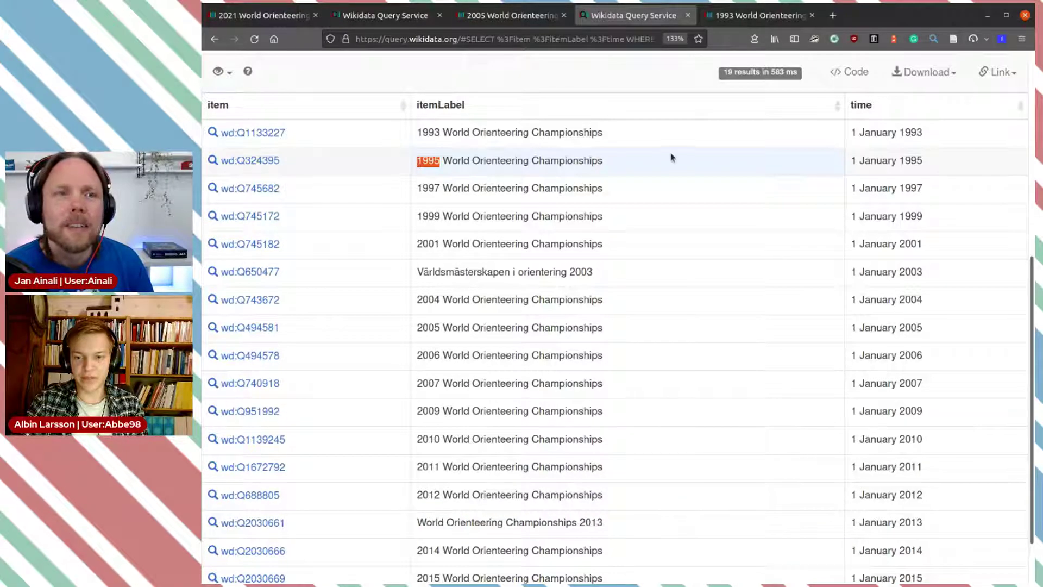
triple_click(594, 163)
key(ctrl+c)
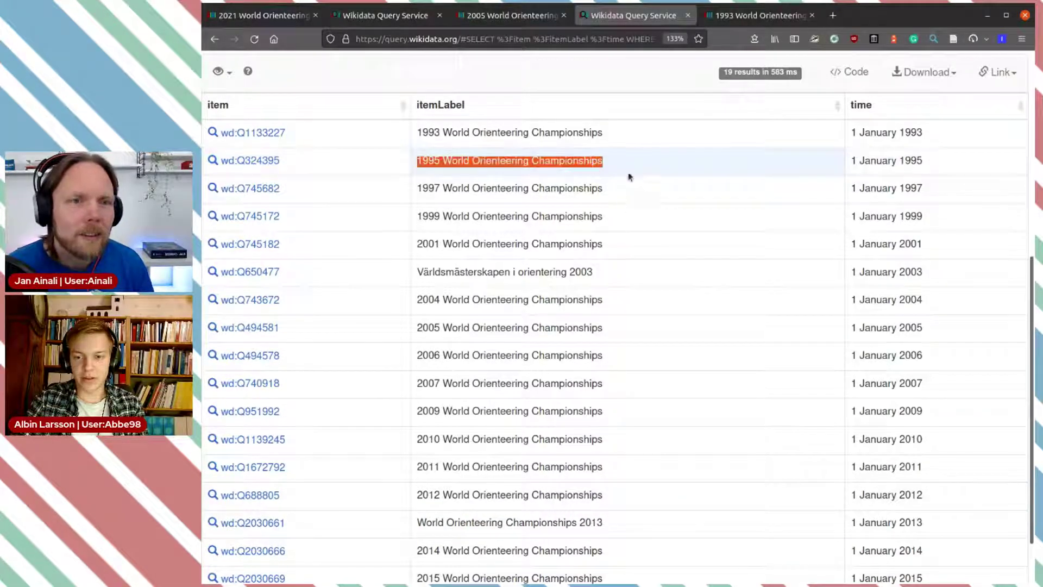
click(755, 15)
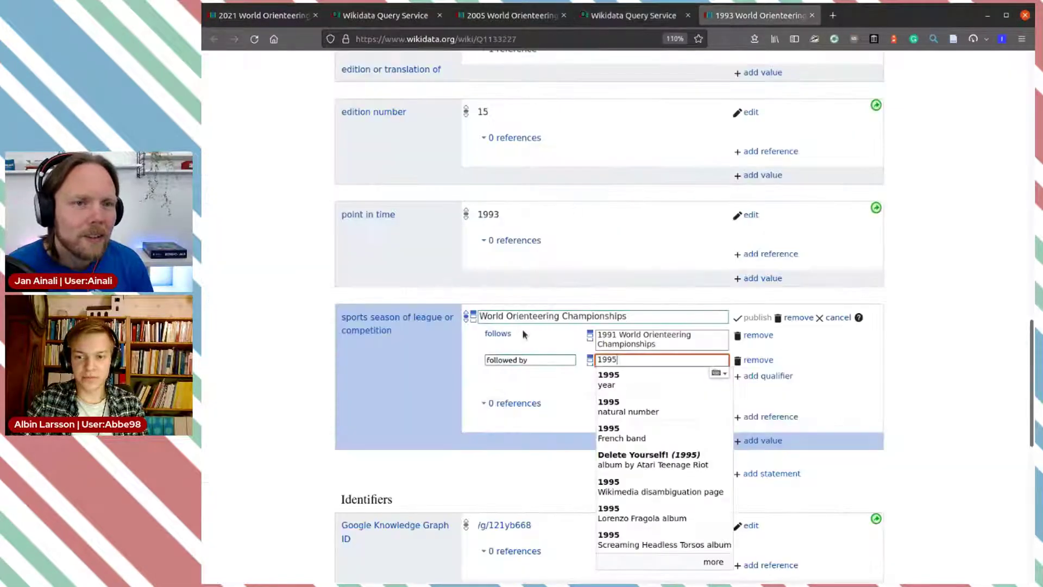
double_click(619, 359)
key(ctrl+v)
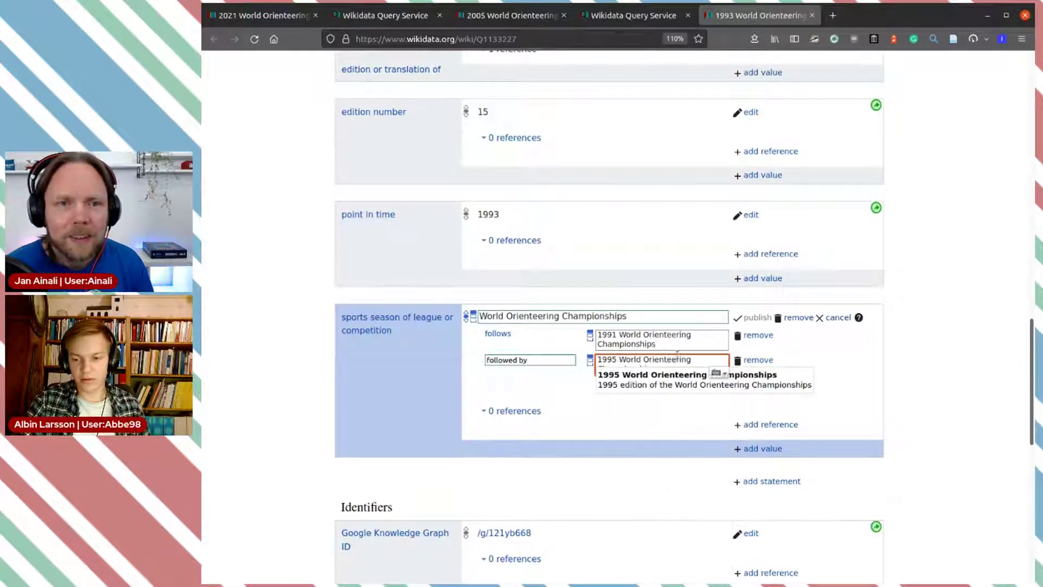
click(660, 380)
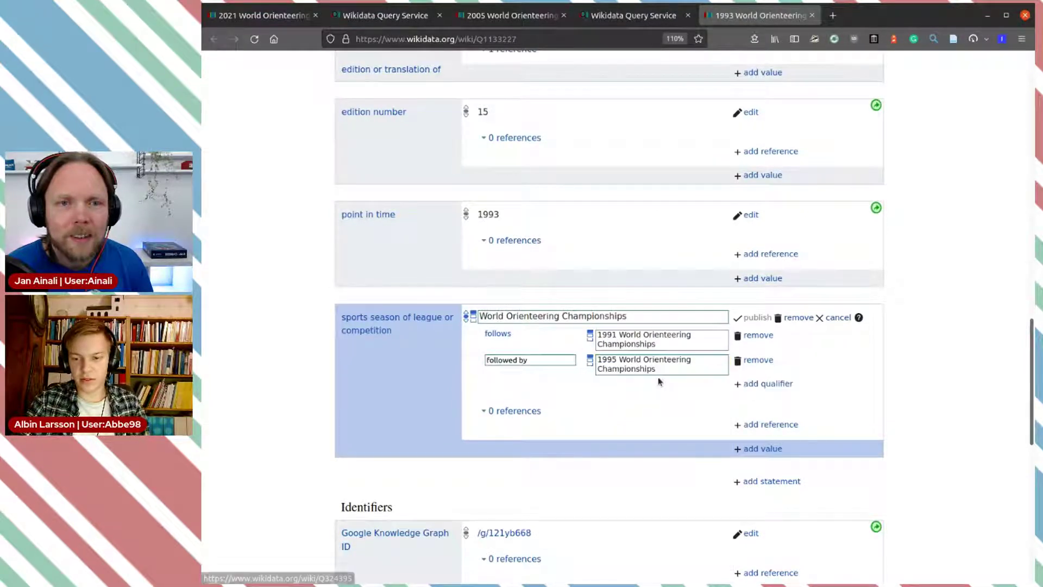
Publish the "sports season of league or competition" statement with its follows and followed by qualifiers
click(755, 318)
scroll(702, 340, up, 4)
scroll(702, 341, down, 4)
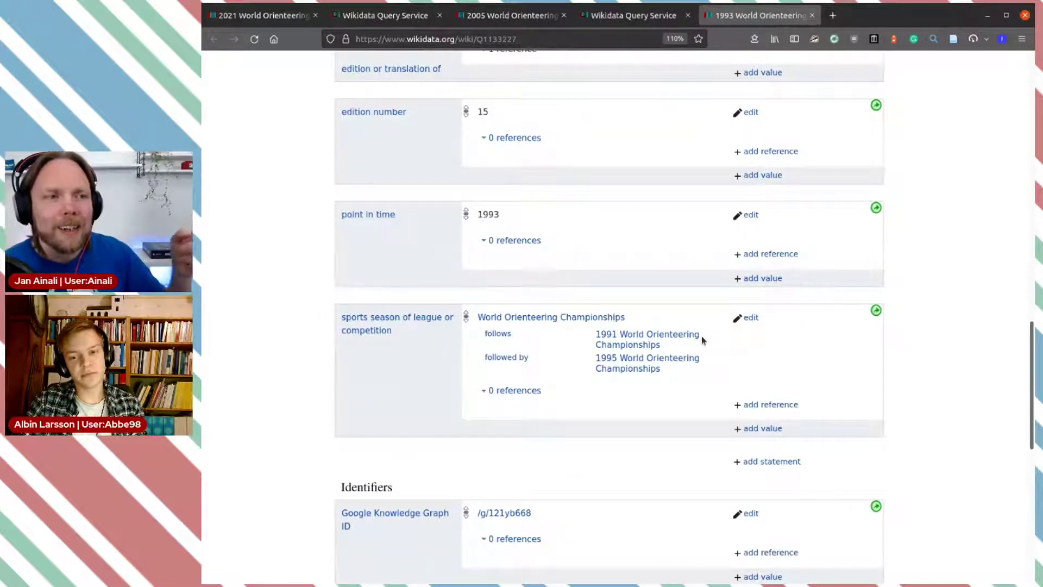
Remove the "edition or translation of" statement from the 1993 World Orienteering Championships item
scroll(702, 341, up, 3)
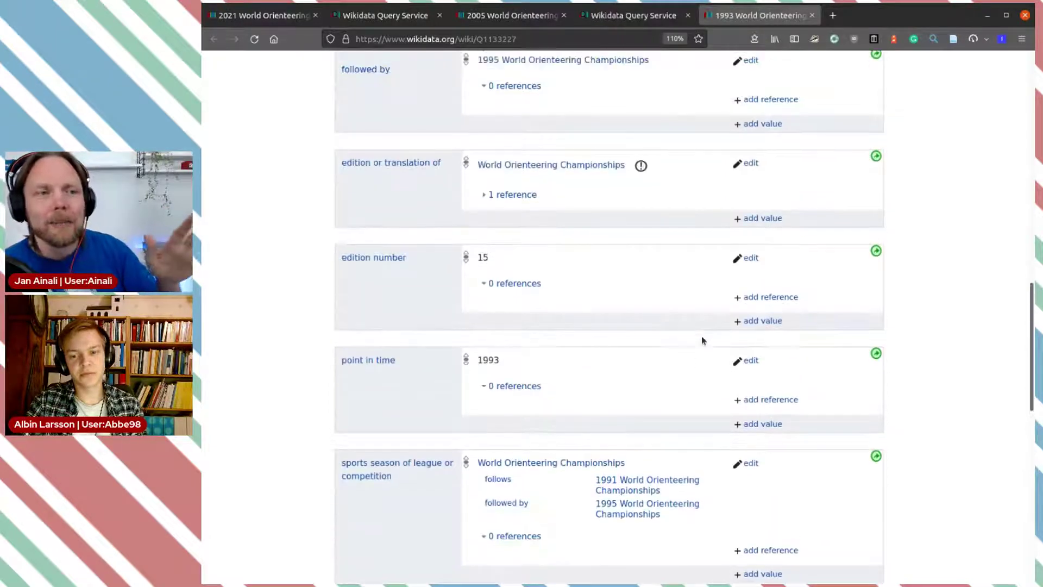
scroll(702, 341, up, 3)
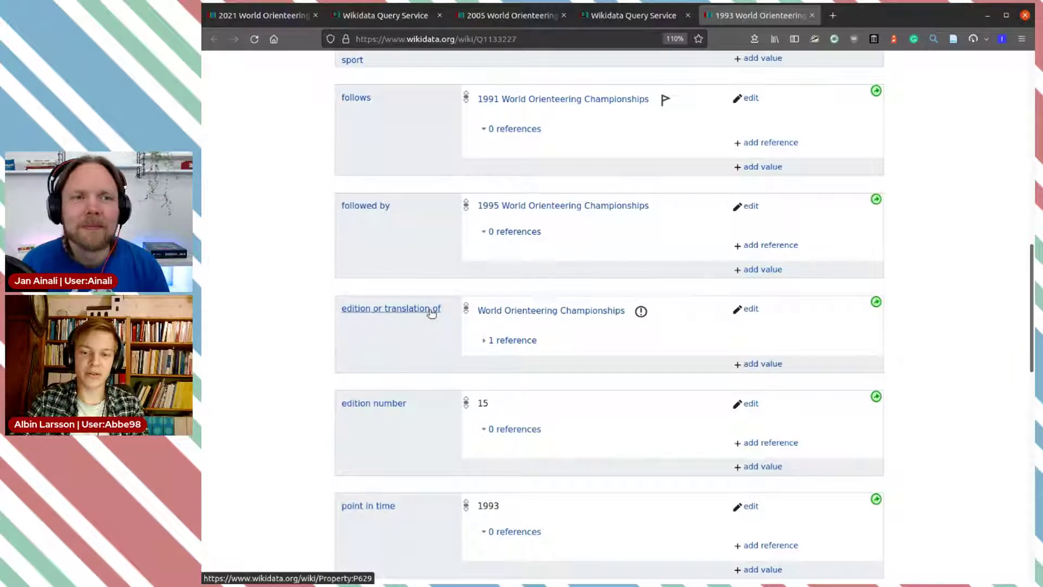
click(429, 310)
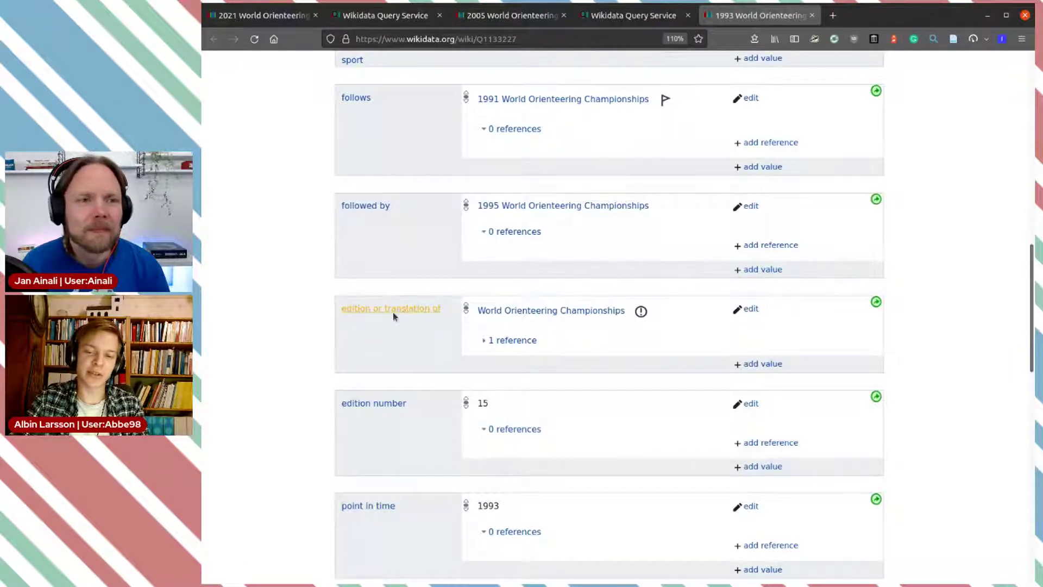
click(749, 308)
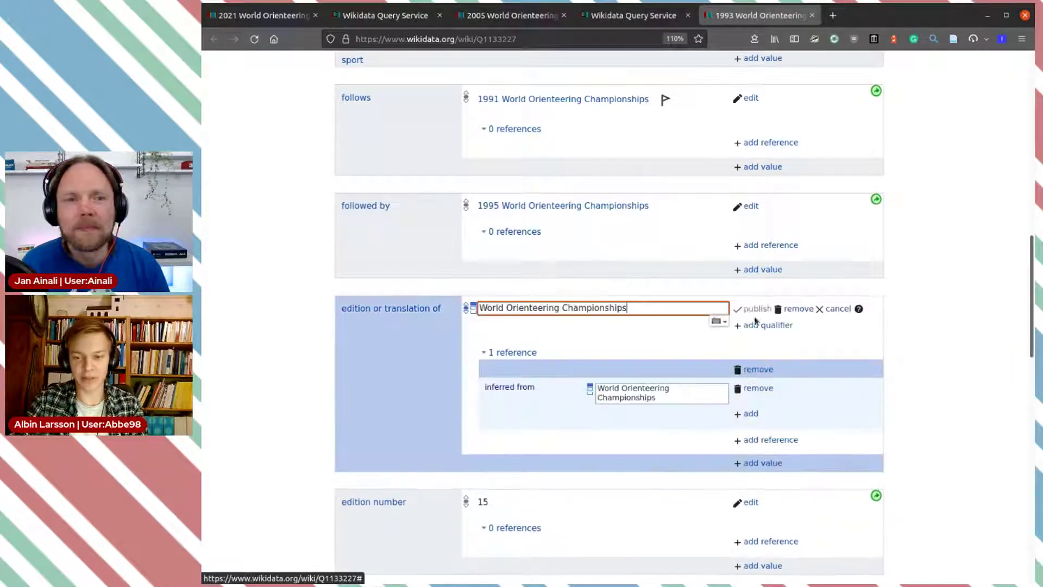
click(799, 309)
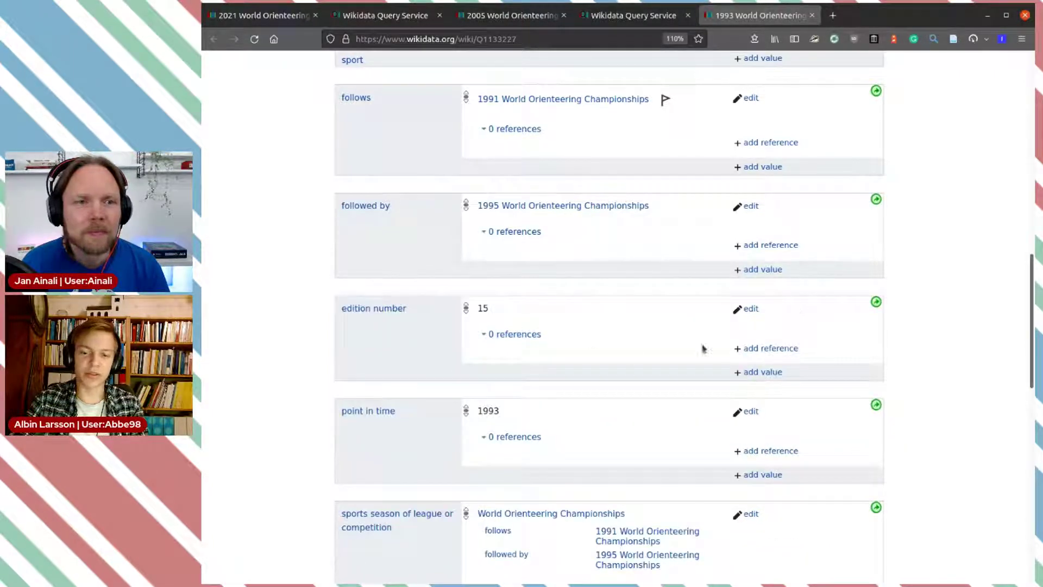
scroll(683, 343, up, 10)
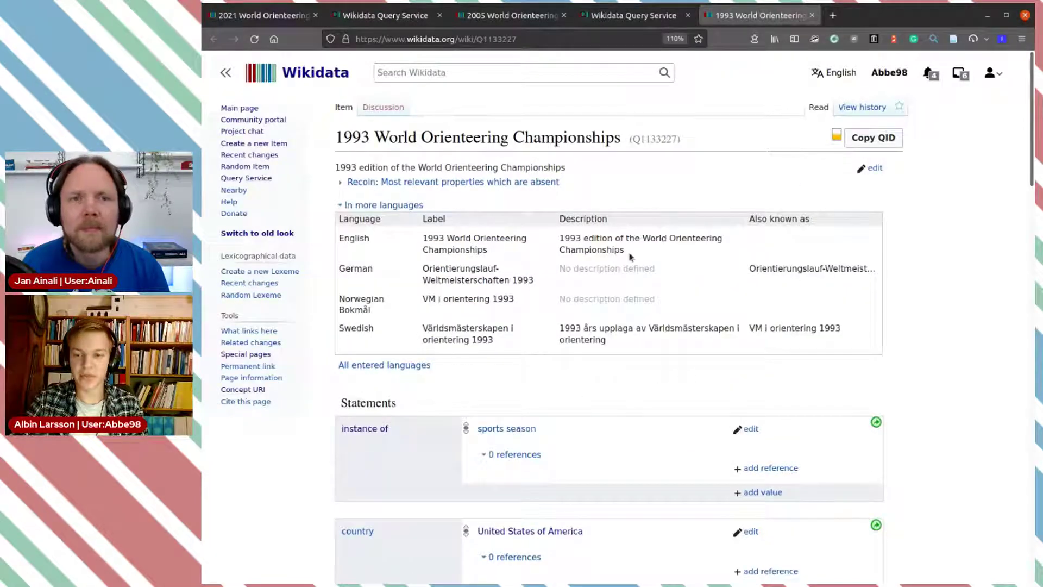
Close the 1993 item and open the 2003 championships item (Q650477) from the query results
click(811, 16)
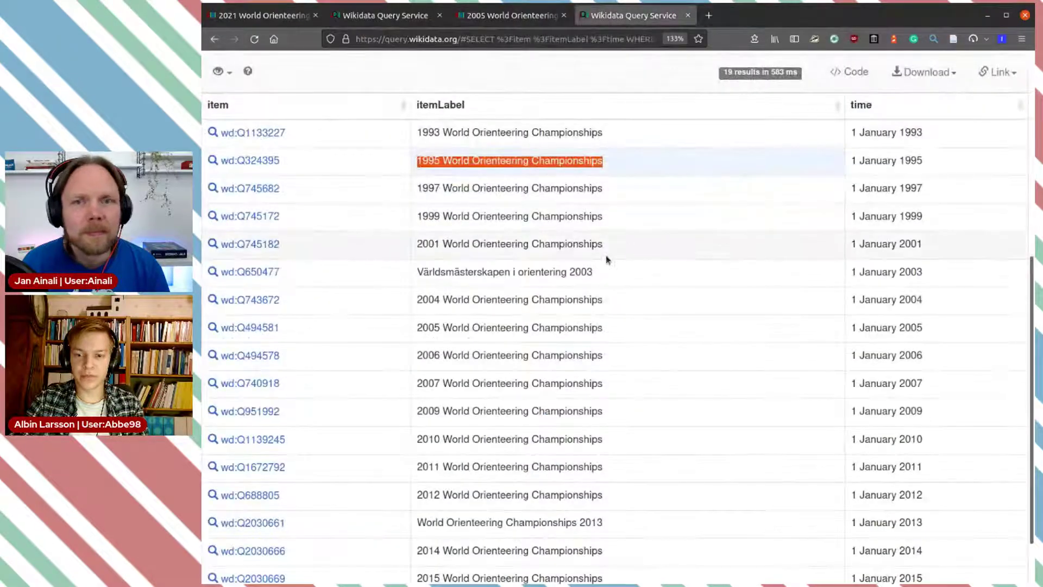
click(520, 268)
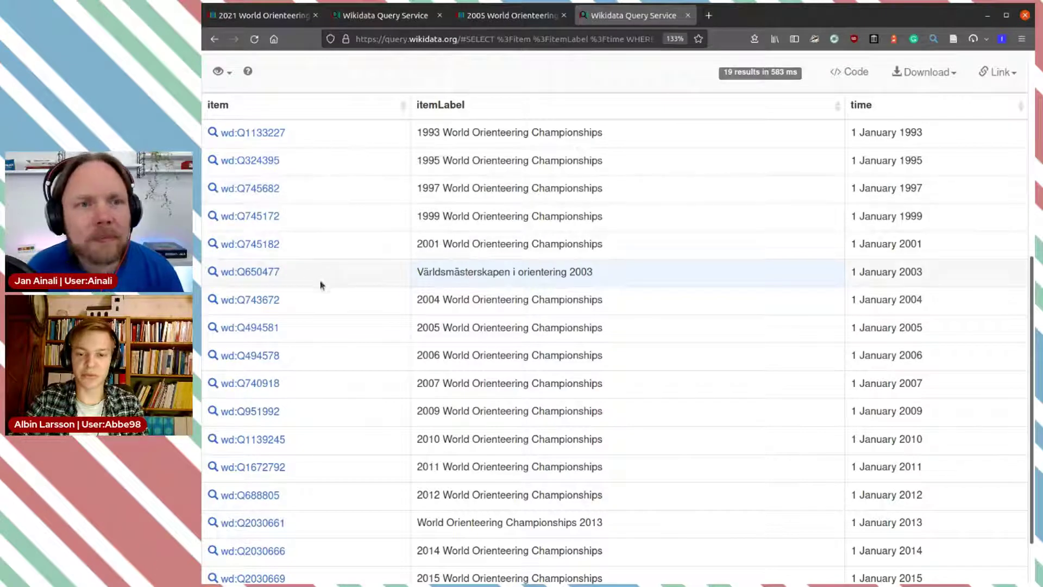
middle_click(282, 276)
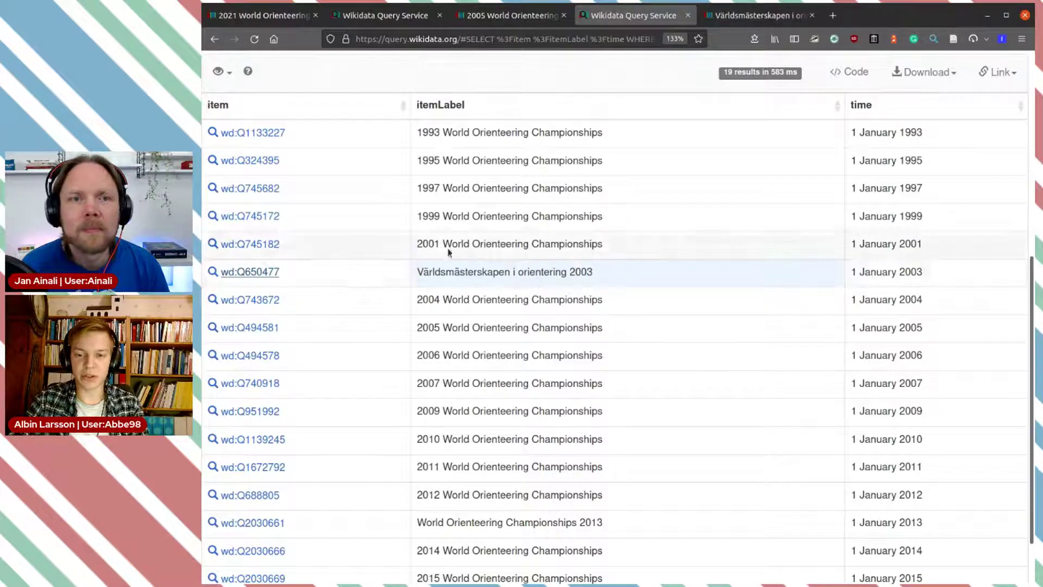
drag(422, 275, 601, 278)
click(633, 280)
click(725, 21)
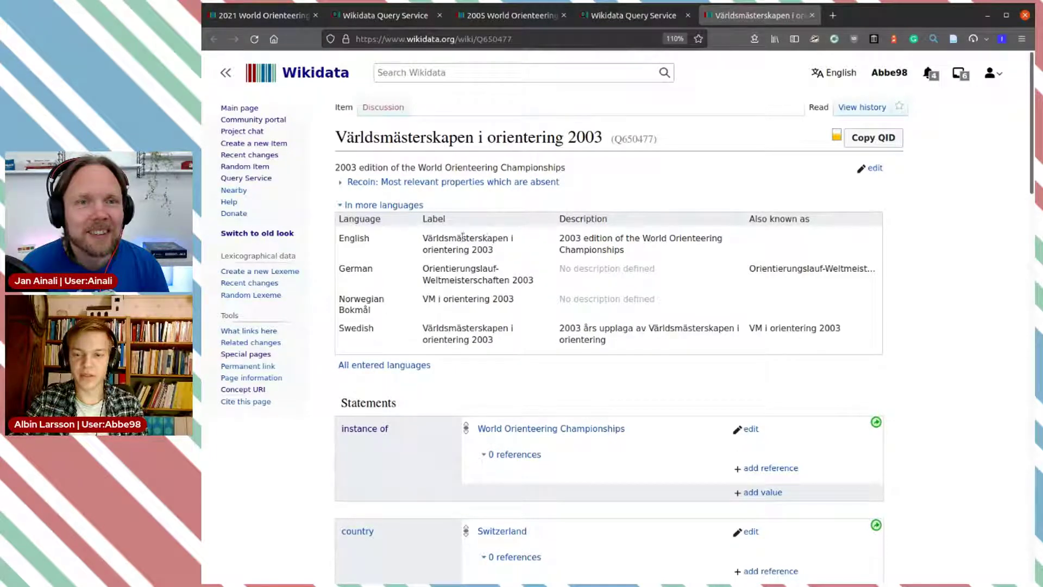
Look over the 2003 item's statements and open its labels and descriptions for editing
scroll(713, 329, down, 5)
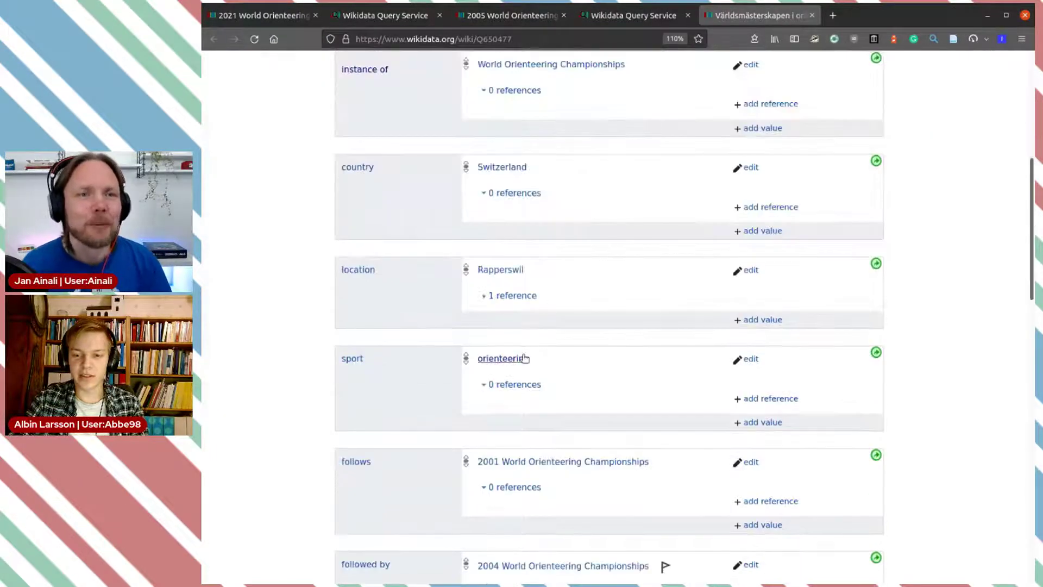
scroll(523, 173, up, 5)
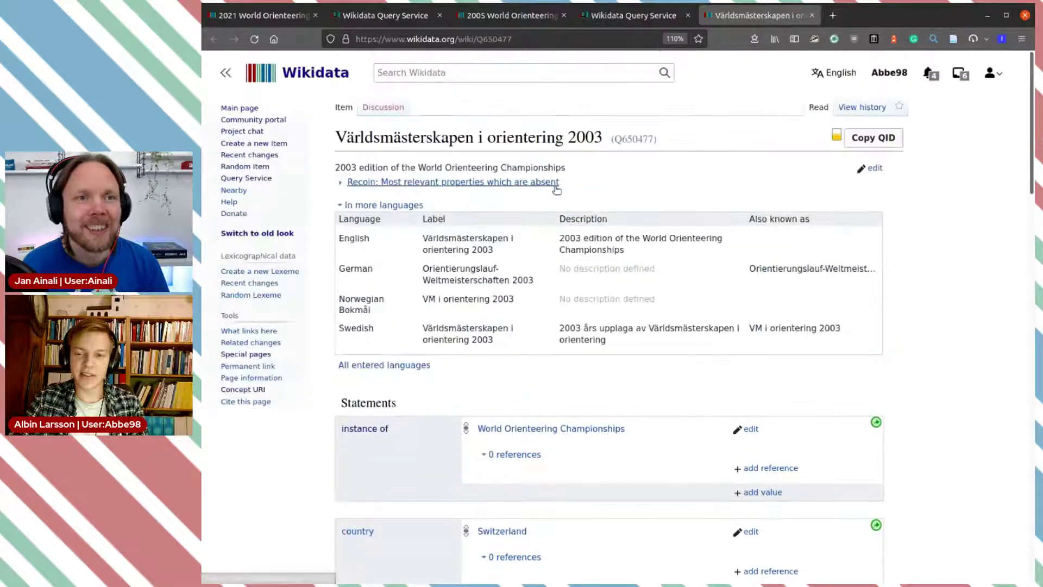
scroll(514, 326, down, 3)
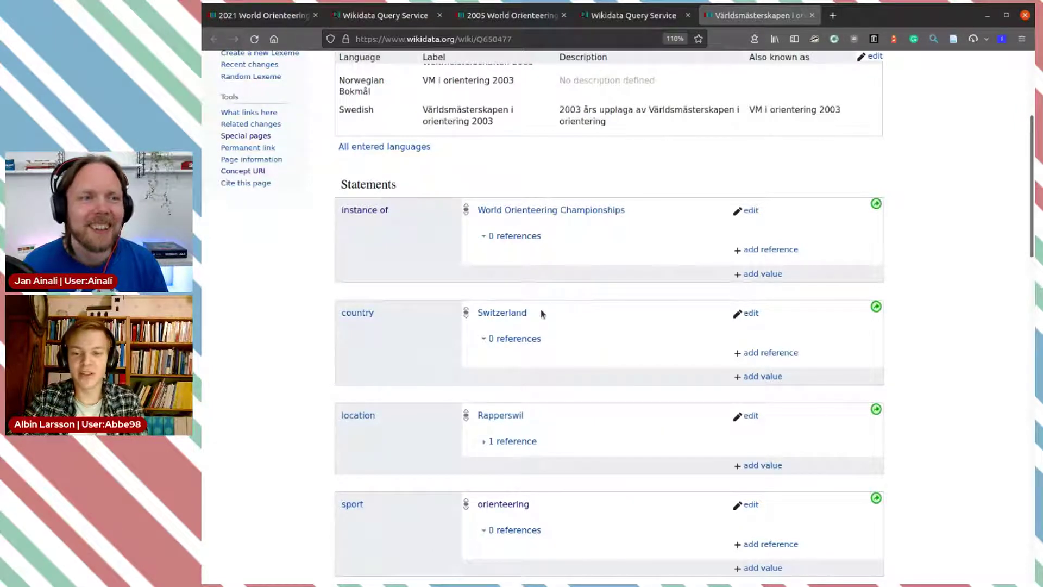
scroll(544, 312, up, 2)
scroll(574, 345, up, 4)
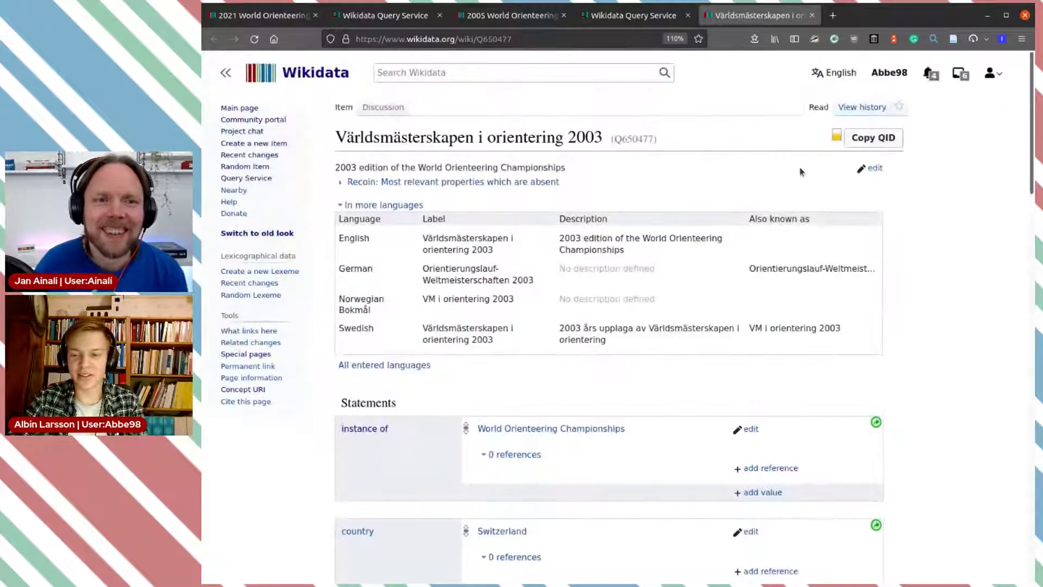
click(878, 169)
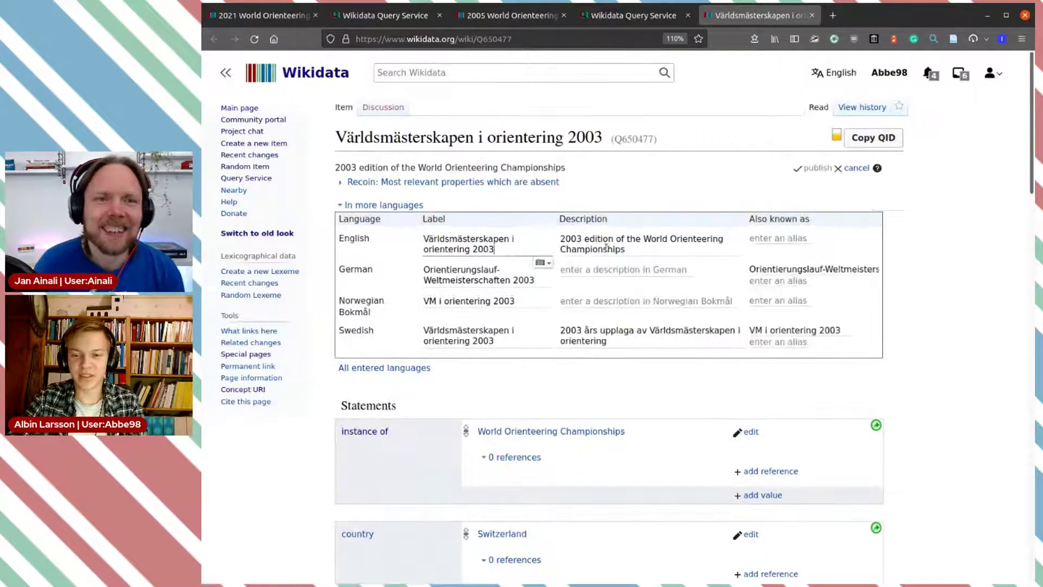
Try to replace the Norwegian Bokmål label with the text "Världsmästerskapen i orientering 2003" from the English label
triple_click(496, 247)
click(496, 248)
triple_click(496, 248)
key(ctrl+c)
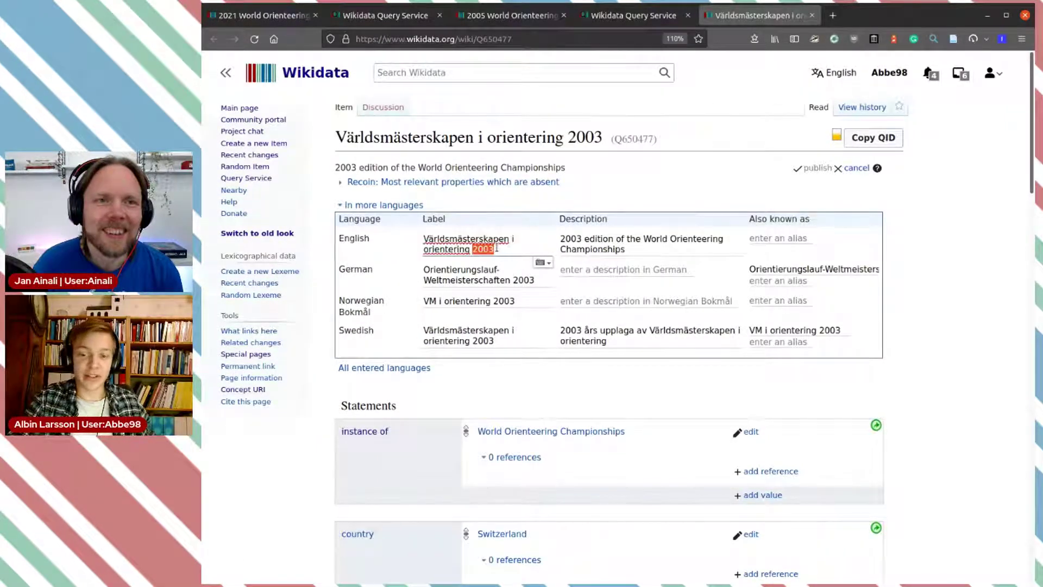
triple_click(492, 298)
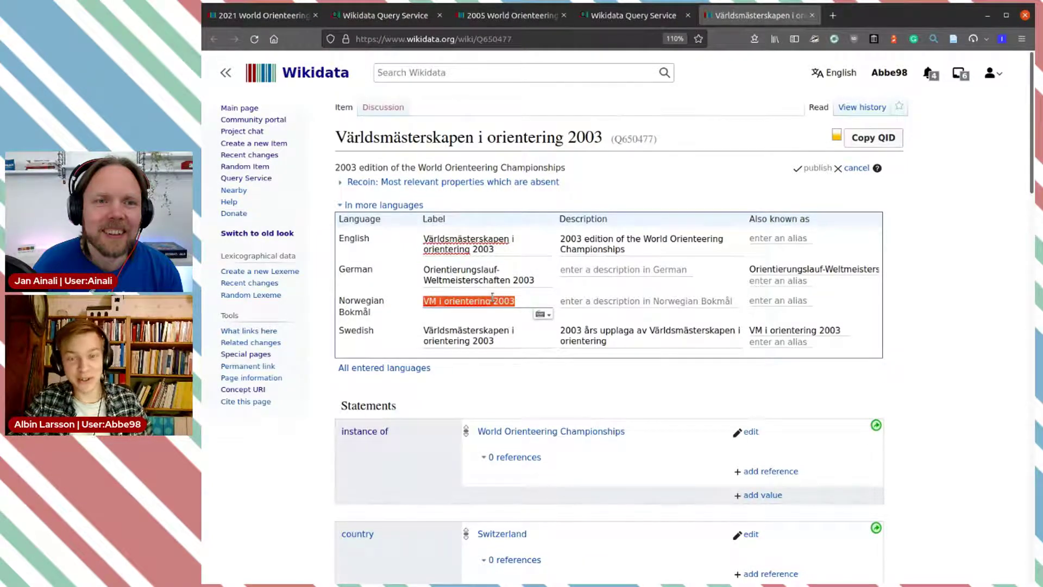
key(ctrl+v)
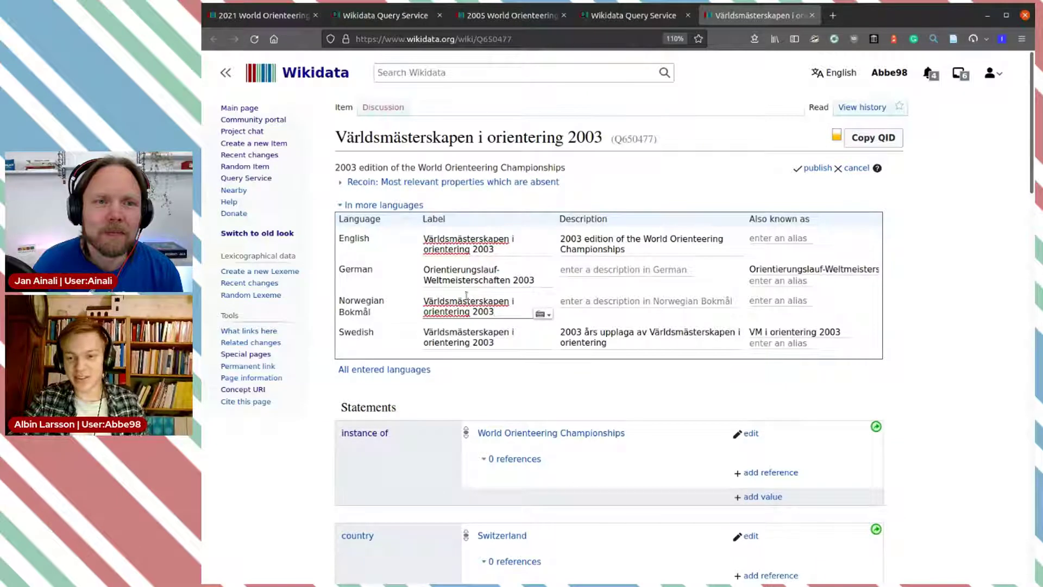
Replace the Swedish text in the English label with the beginning of the English title, "2003 World Orienteer"
click(489, 250)
triple_click(489, 250)
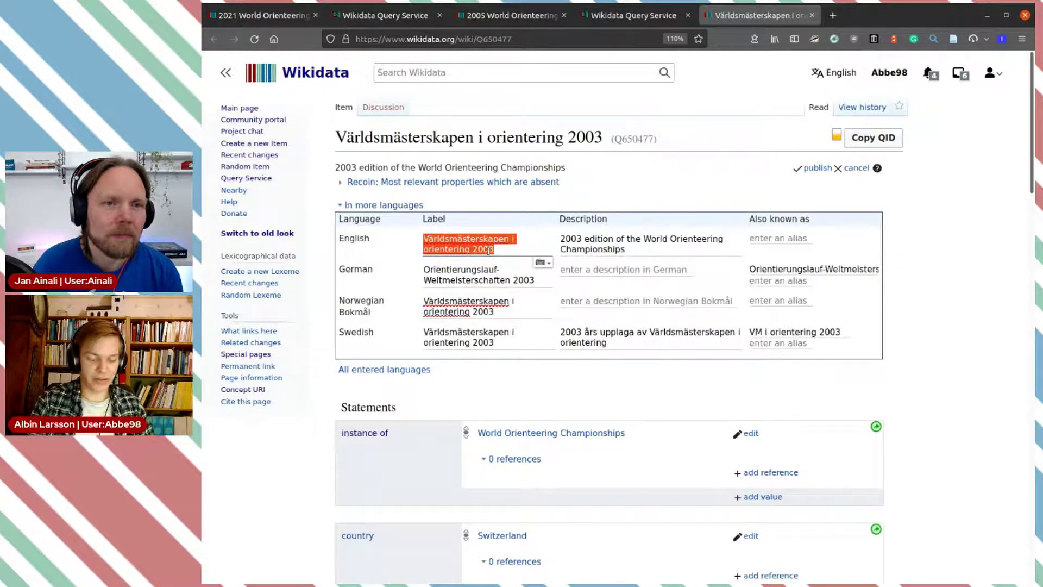
text(2003 Worl)
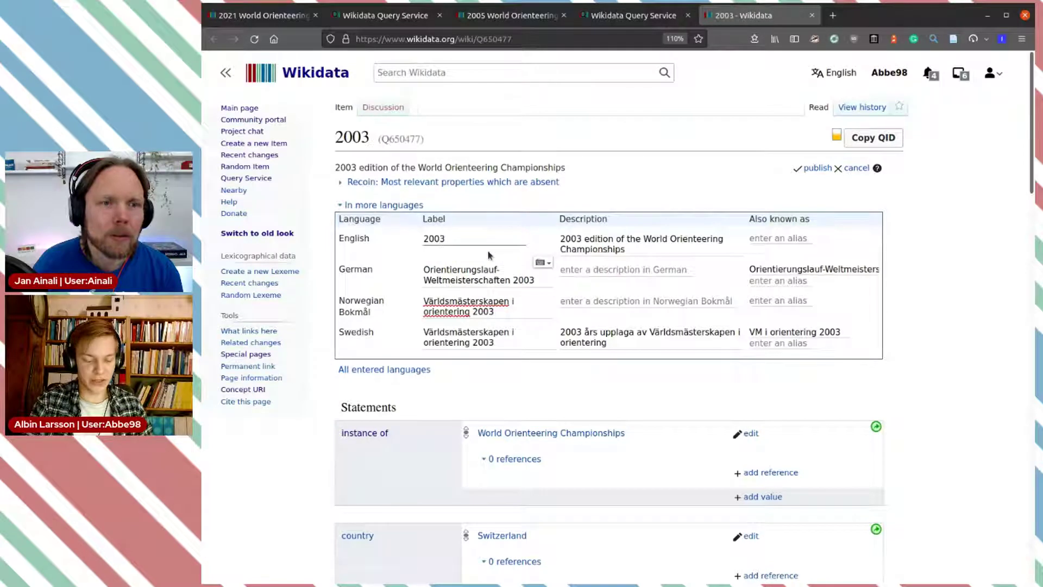
text(d Orien)
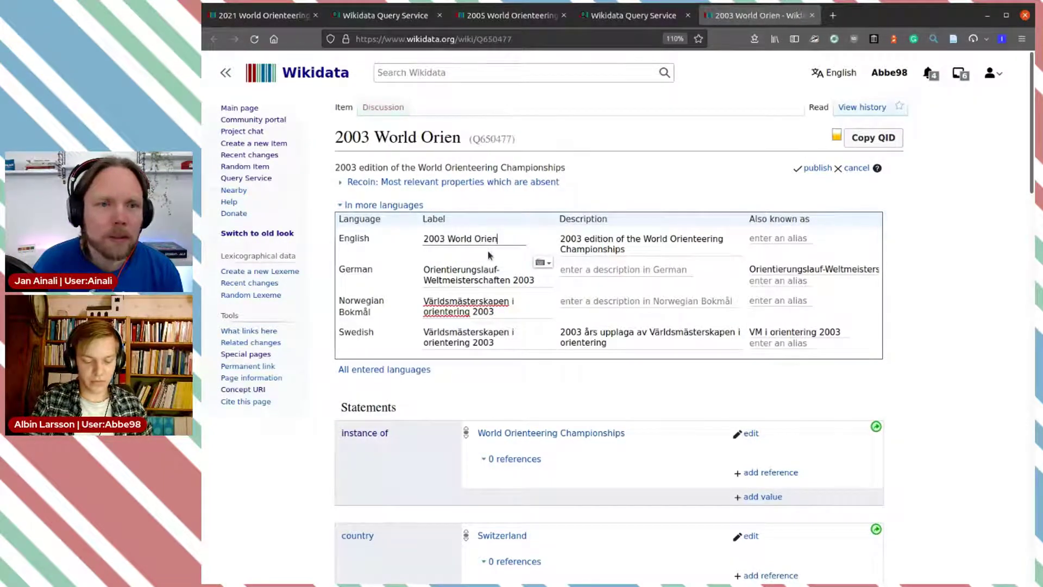
text(teer)
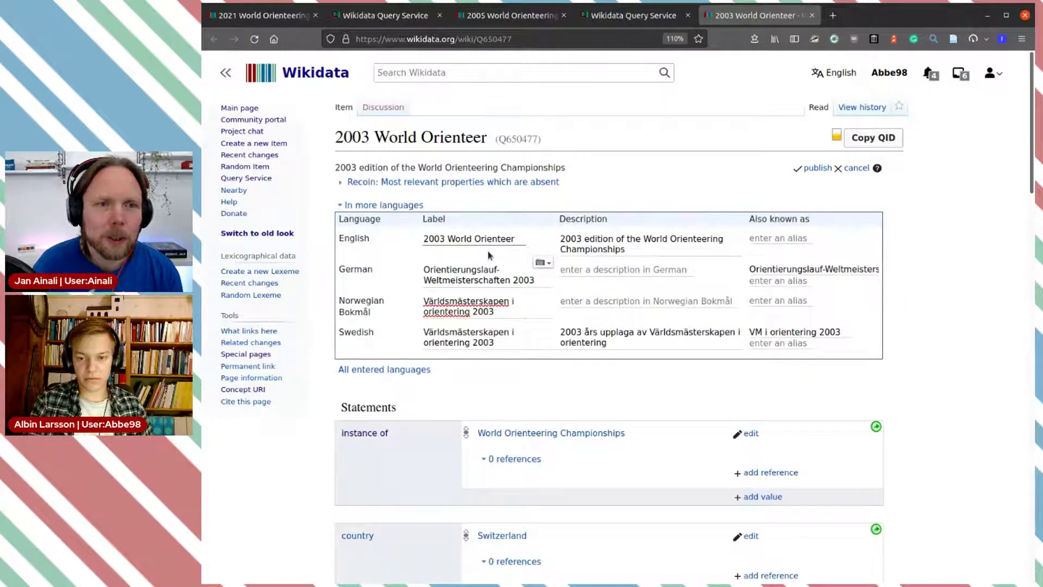
Undo the replacement of the Norwegian Bokmål label
click(490, 301)
key(ctrl+z)
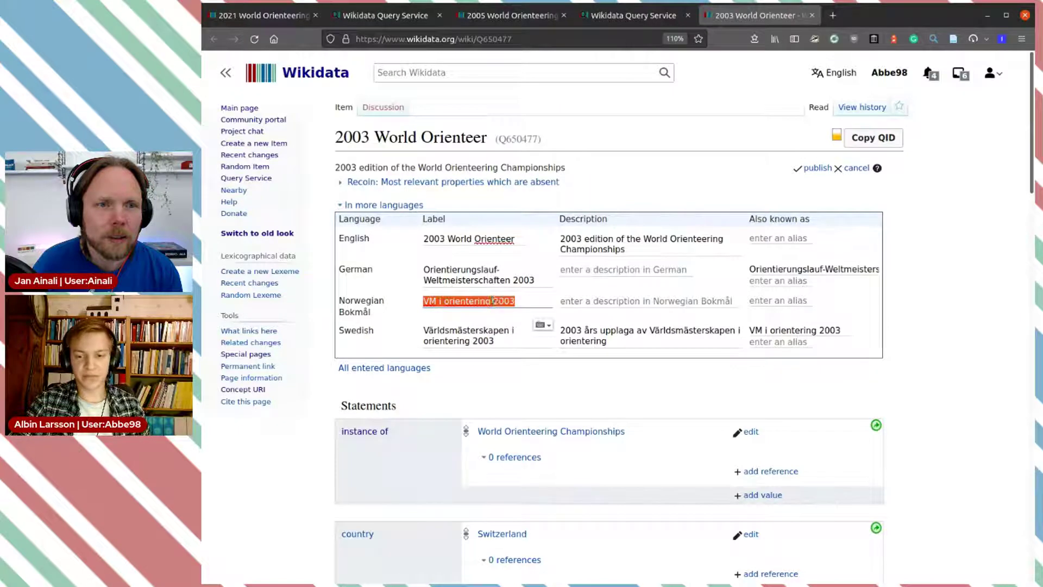
click(459, 300)
double_click(430, 301)
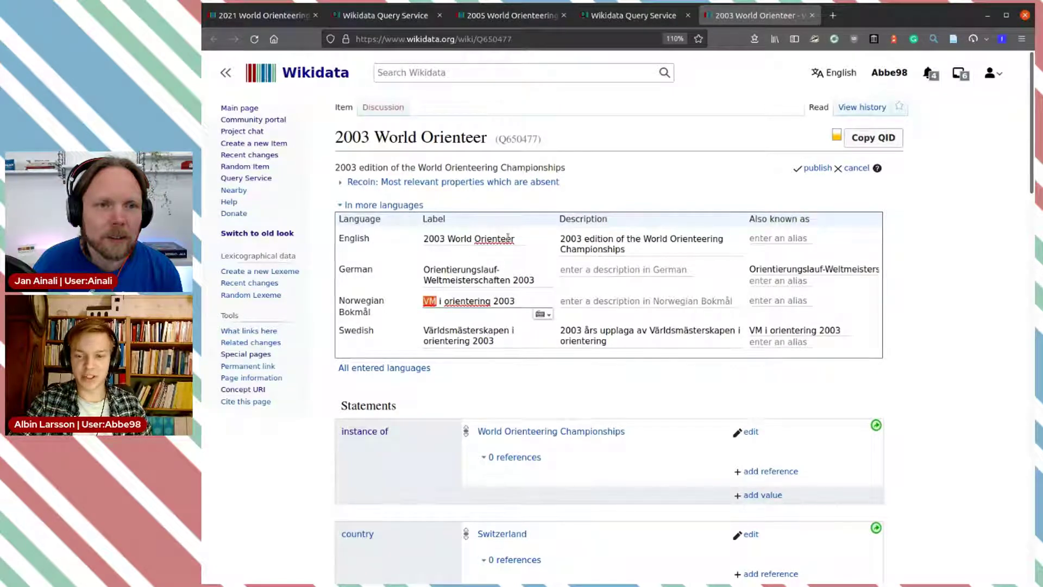
Complete the English label as "2003 World Orienteering Championships" and publish the label change
click(515, 238)
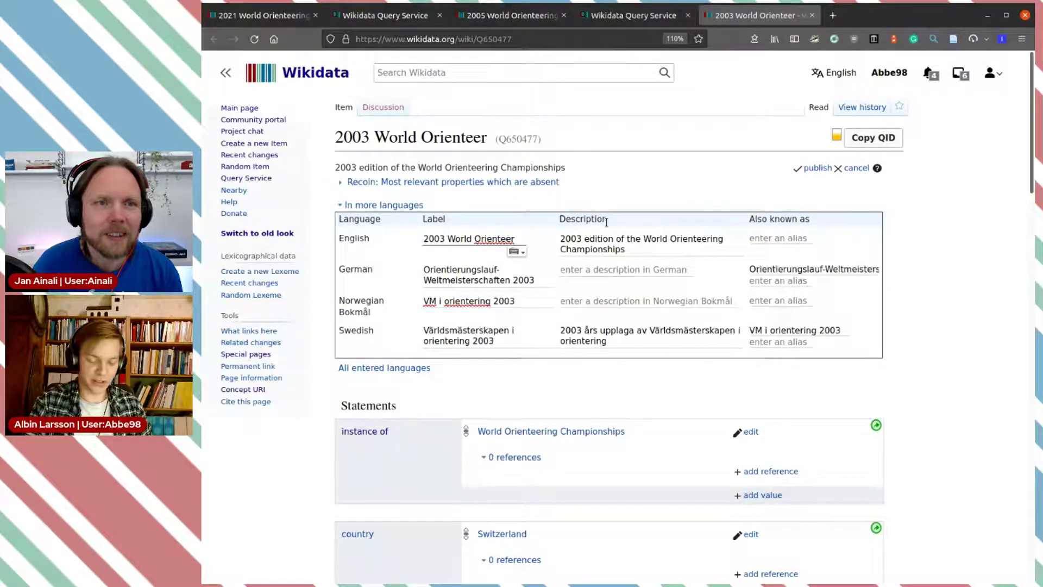
text(ing)
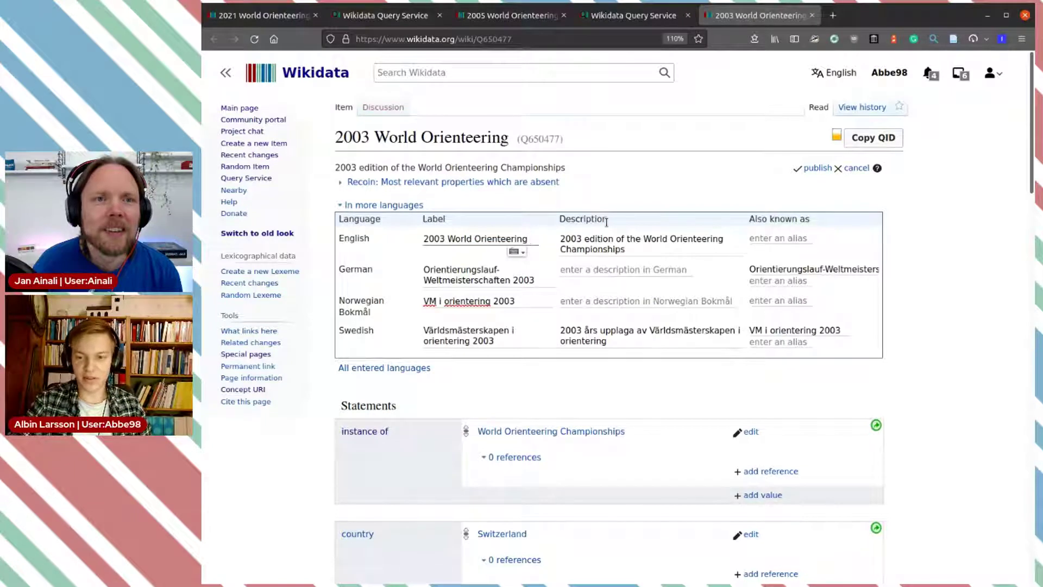
text( Chapinships)
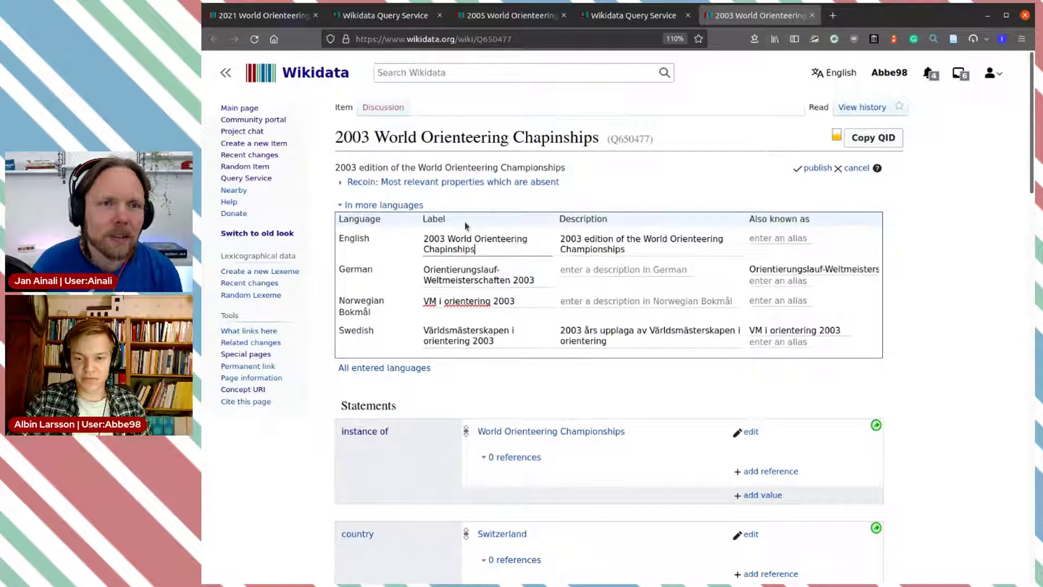
double_click(458, 248)
text(C)
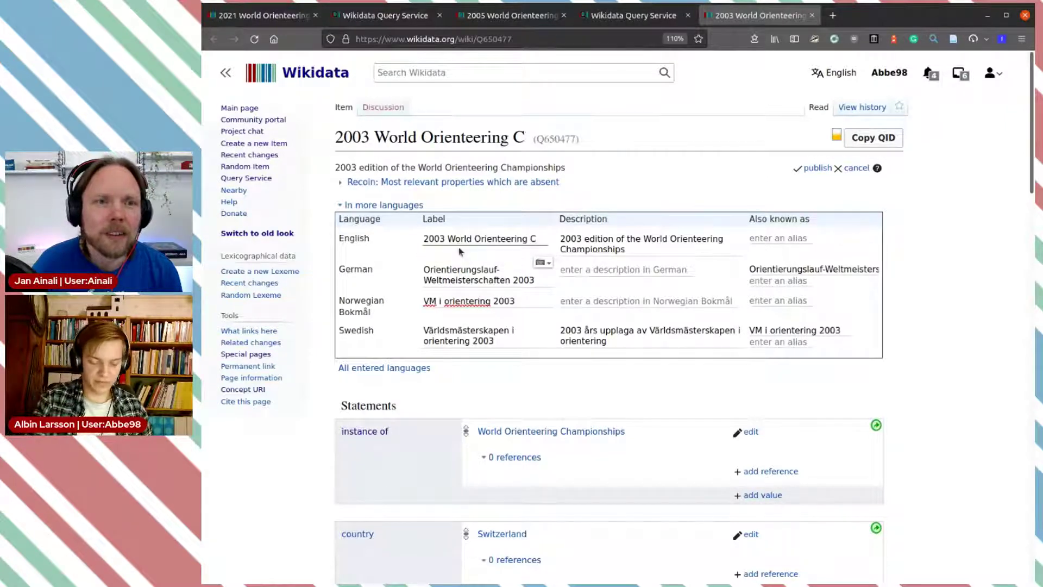
text(hampionships)
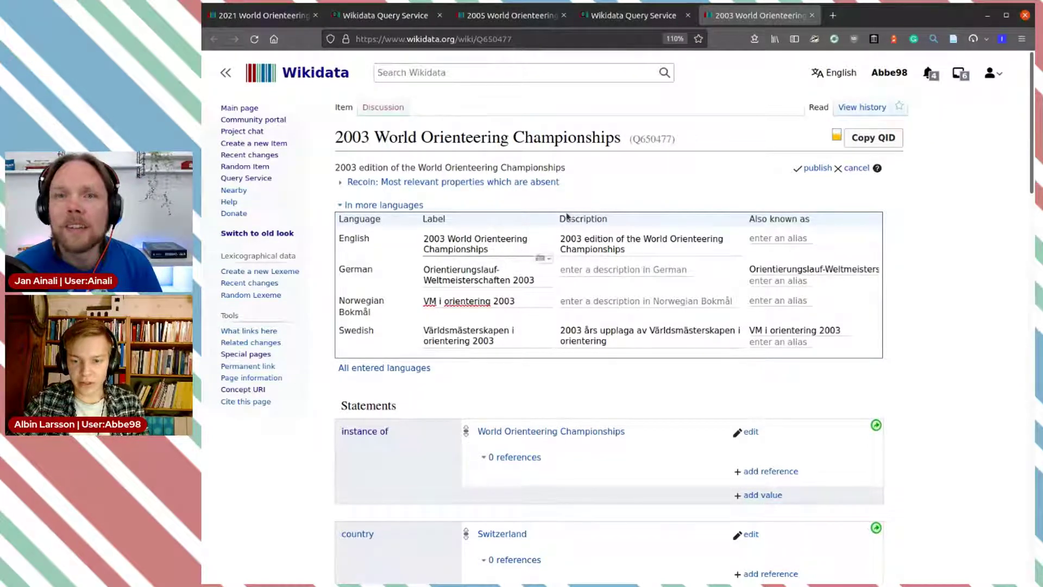
click(637, 192)
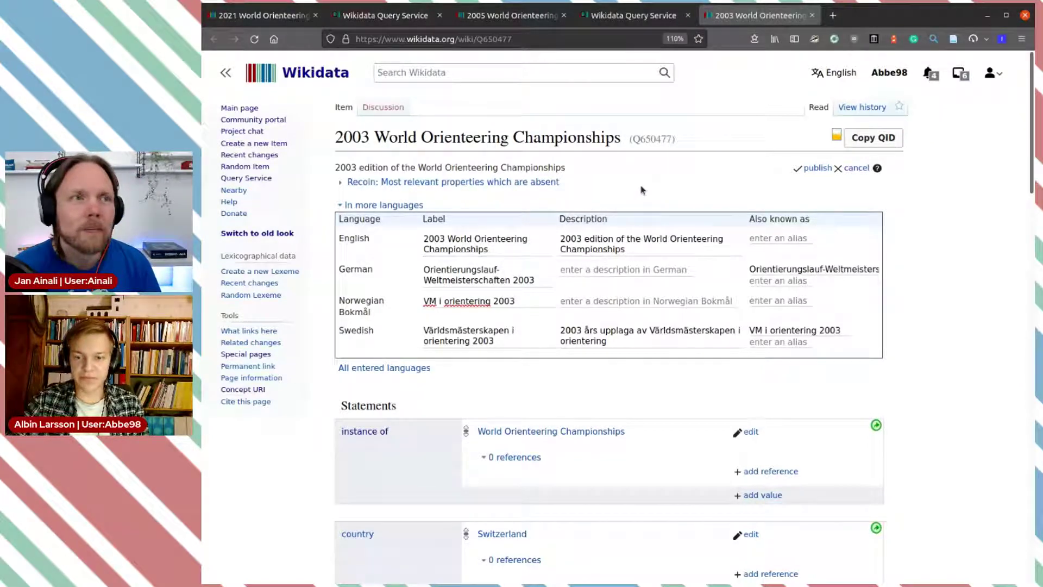
click(807, 169)
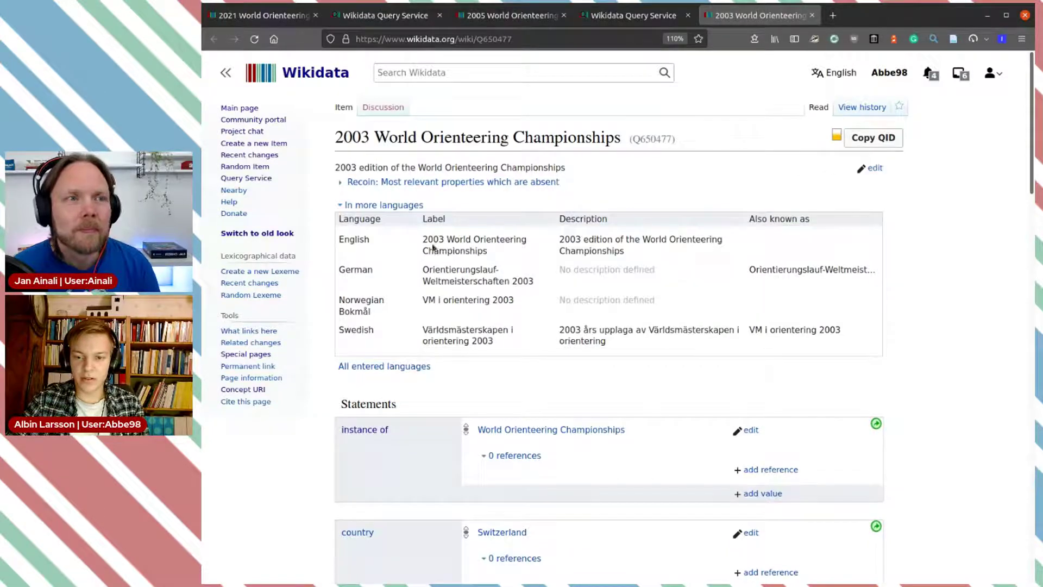
Compare the follows and followed by data on the 2003 and 2005 items, and return to the query results
scroll(668, 334, down, 10)
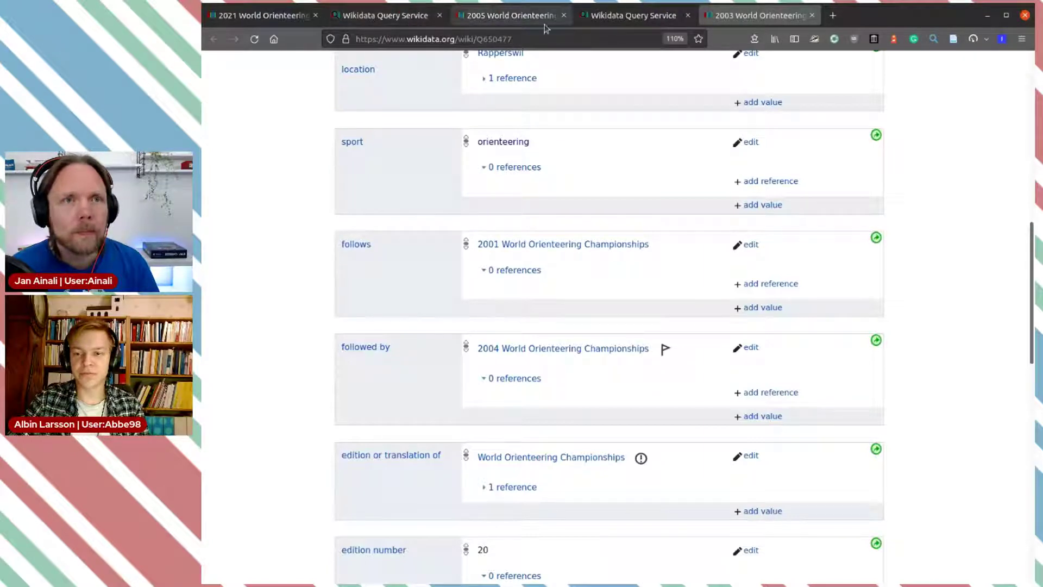
click(514, 19)
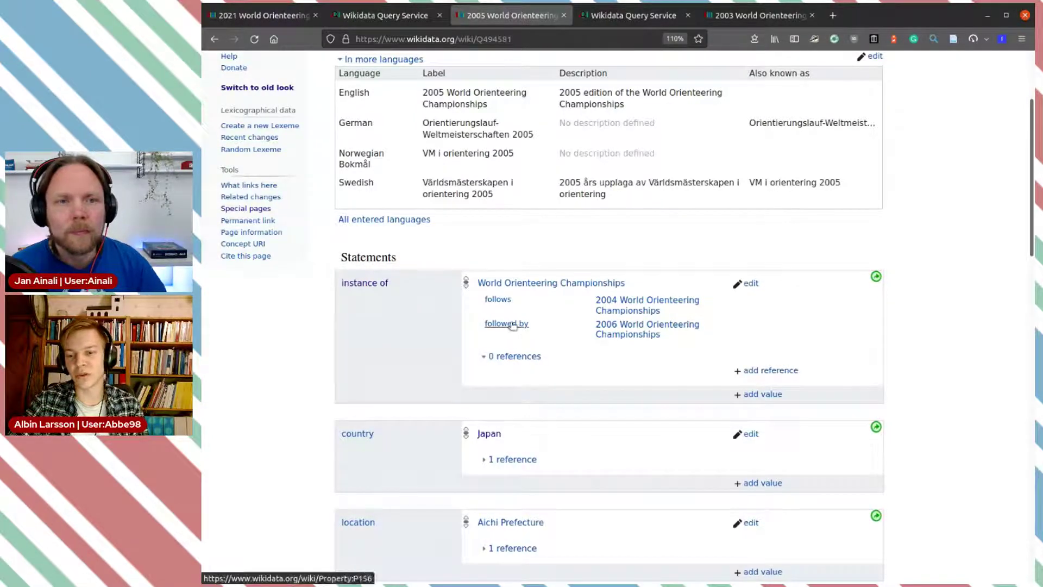
click(632, 24)
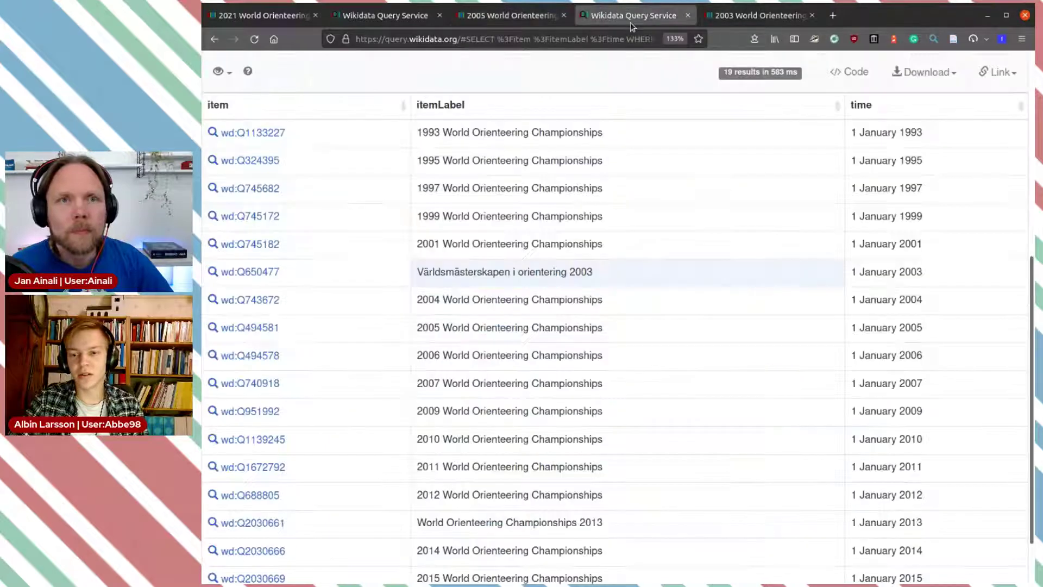
Return to the 2003 item and read the constraint suggestion on its followed by statement
click(742, 17)
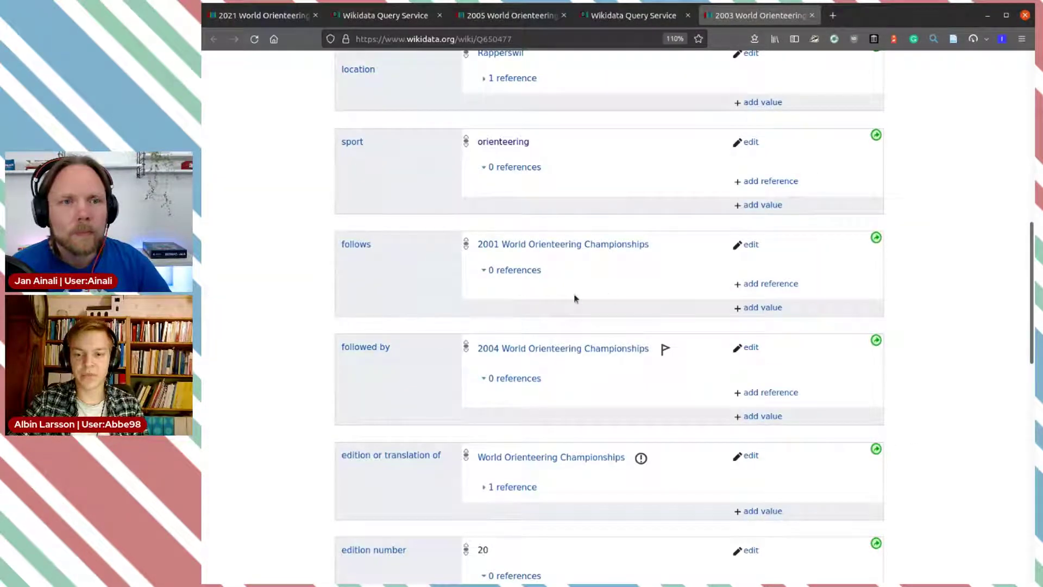
scroll(510, 291, down, 2)
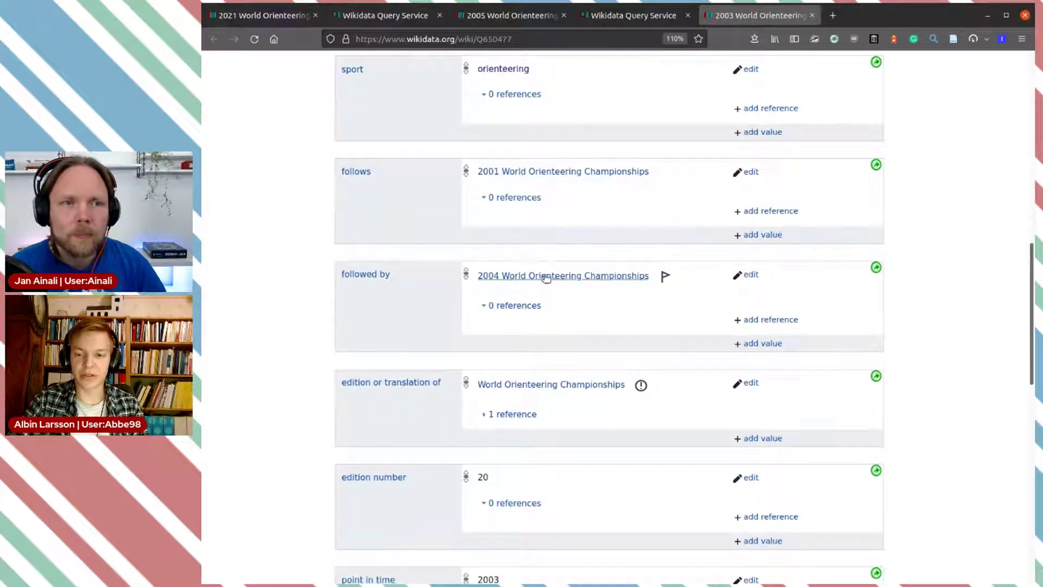
click(665, 276)
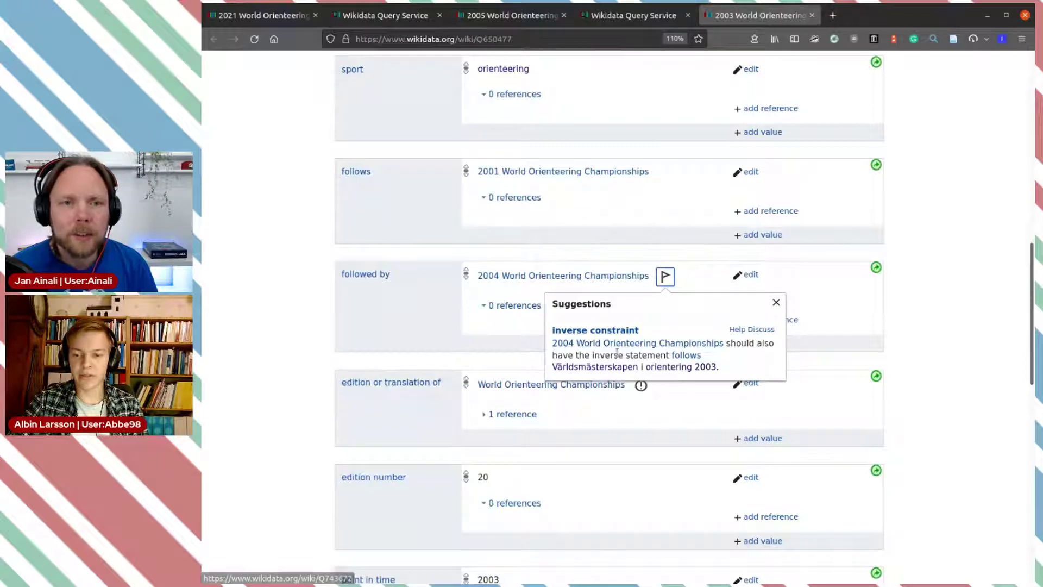
click(425, 320)
Remove the edition or translation of statement, World Orienteering Championships, from the 2003 item
scroll(550, 337, down, 3)
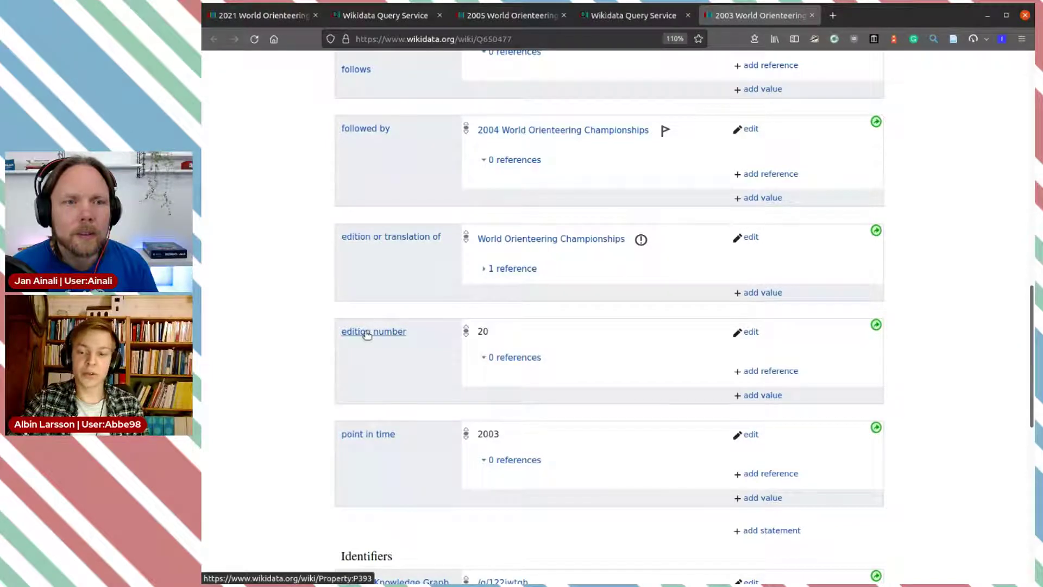
click(750, 237)
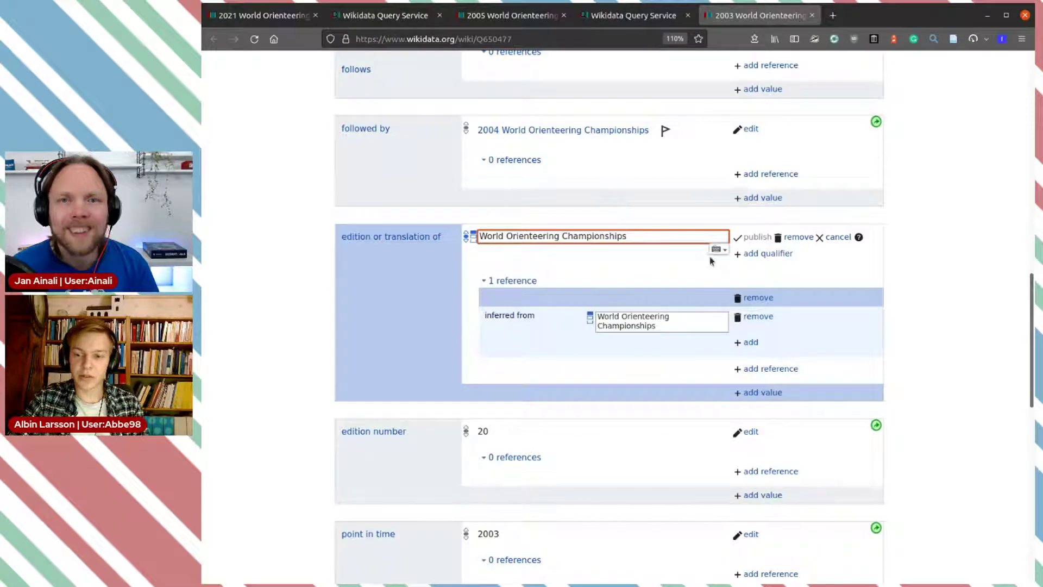
click(540, 318)
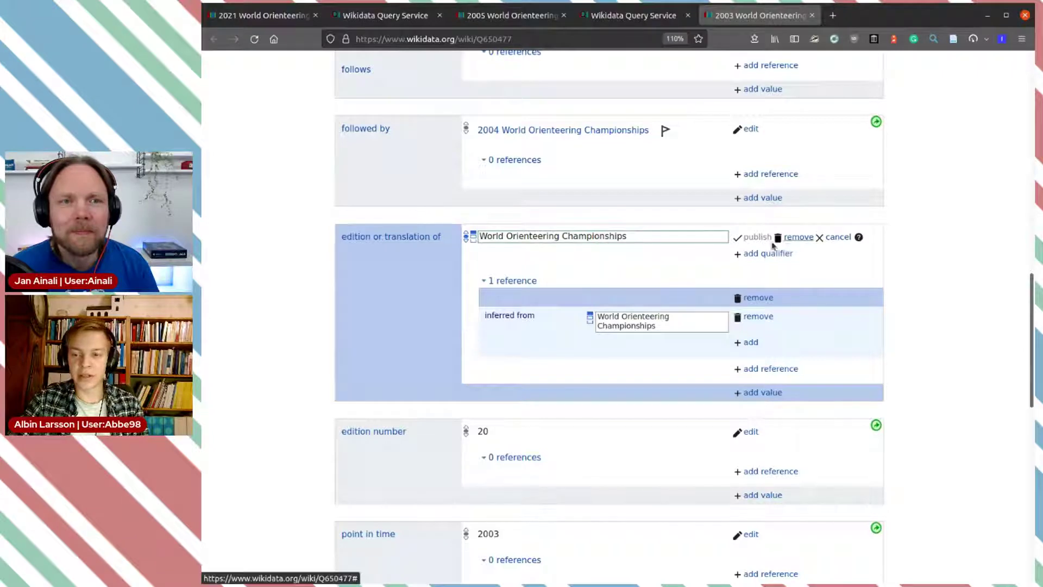
click(796, 238)
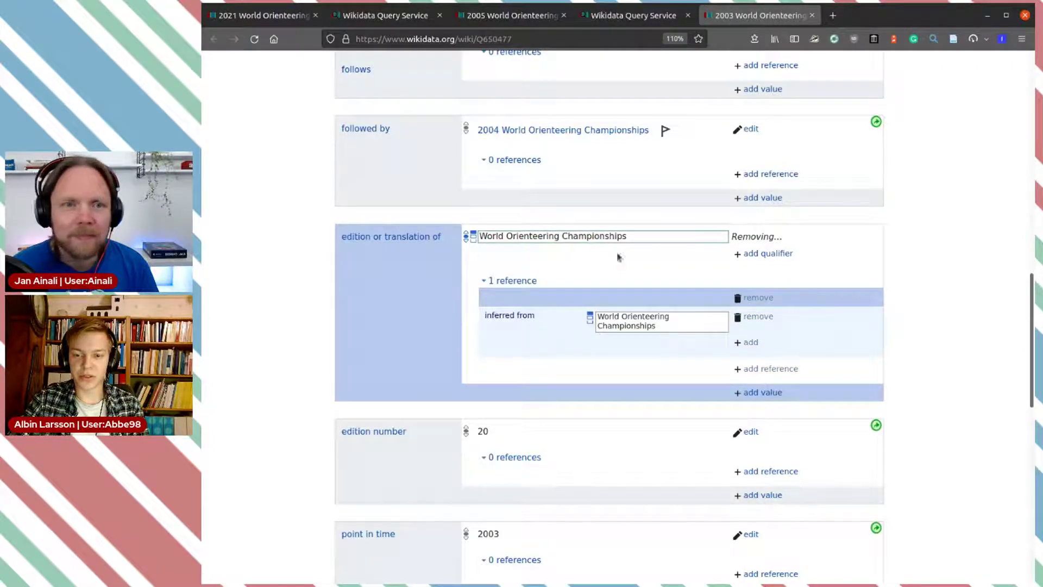
Review the remaining statements, site links and labels on the 2003 item, and close its page
scroll(742, 329, down, 5)
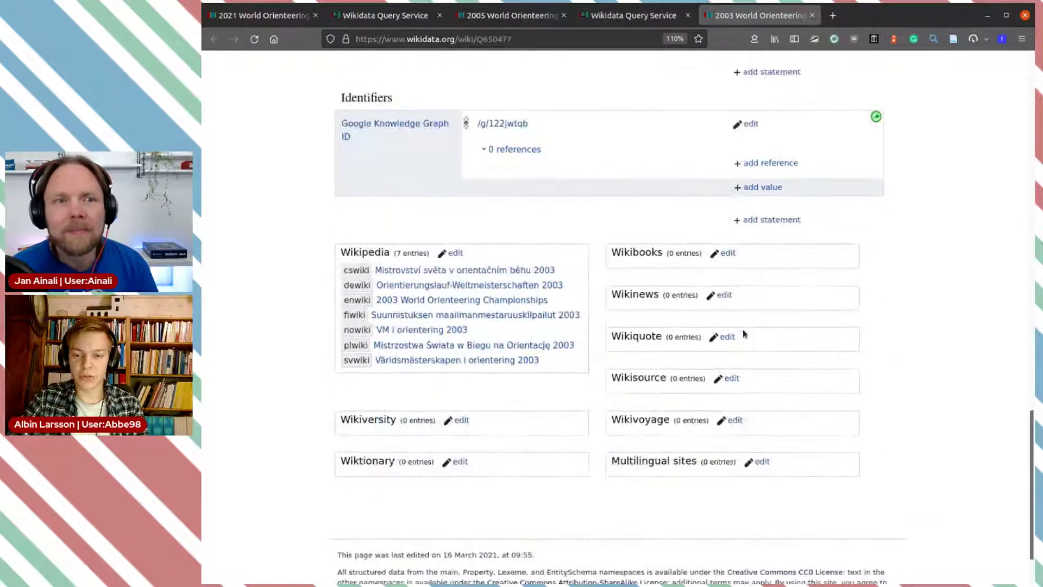
scroll(743, 329, up, 10)
scroll(744, 333, up, 5)
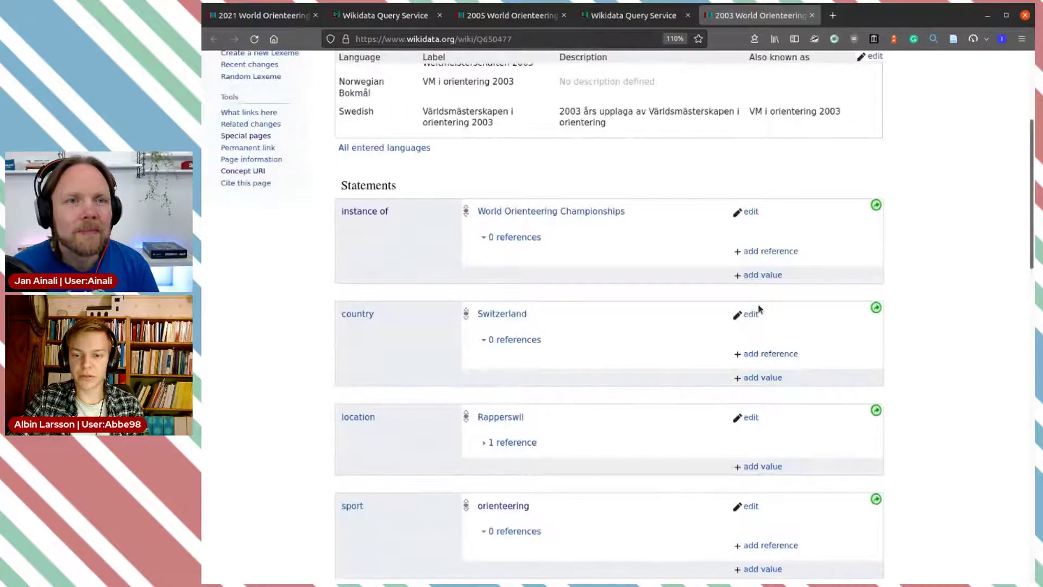
scroll(540, 349, down, 1)
scroll(542, 352, up, 3)
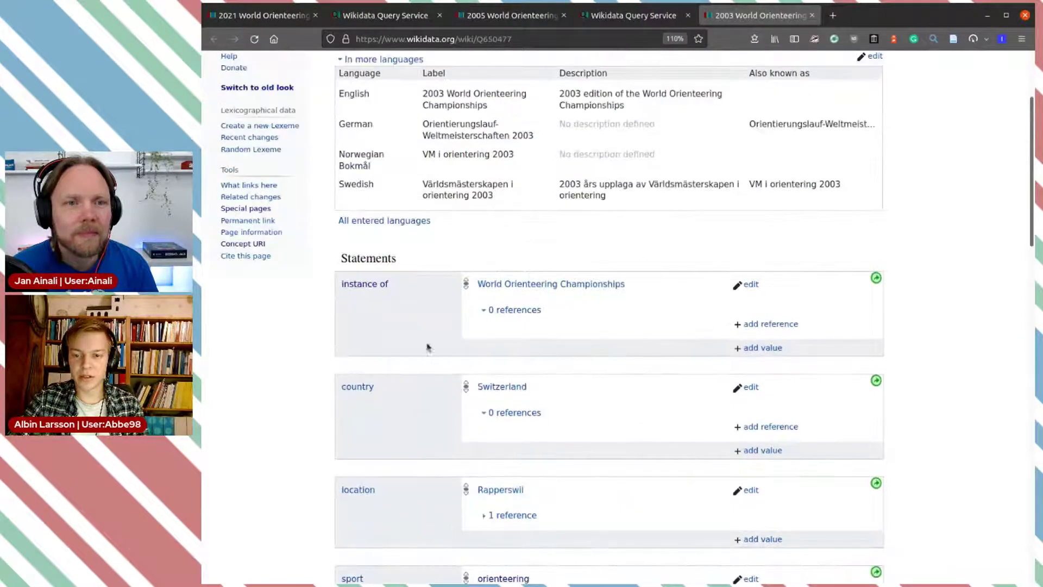
click(812, 16)
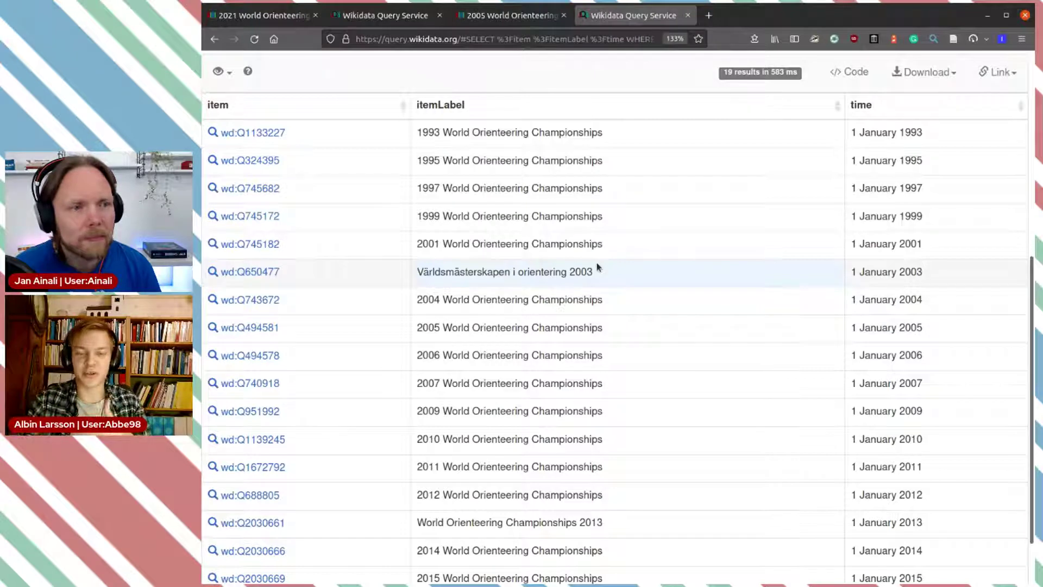
Review the statements and site links on the 2005 World Orienteering Championships item, and close its page
click(519, 17)
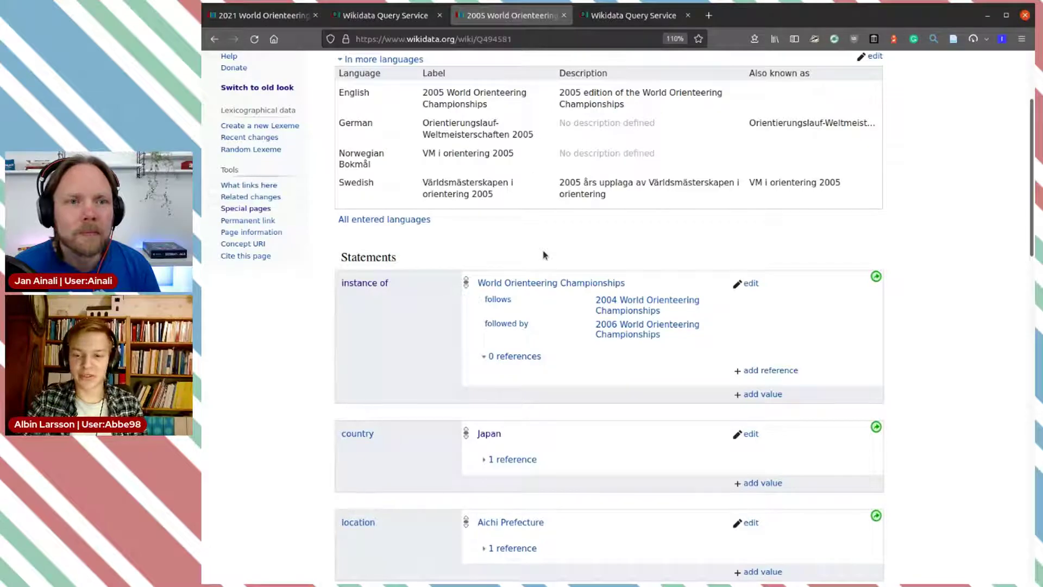
scroll(544, 254, down, 5)
scroll(544, 255, up, 3)
scroll(544, 254, down, 2)
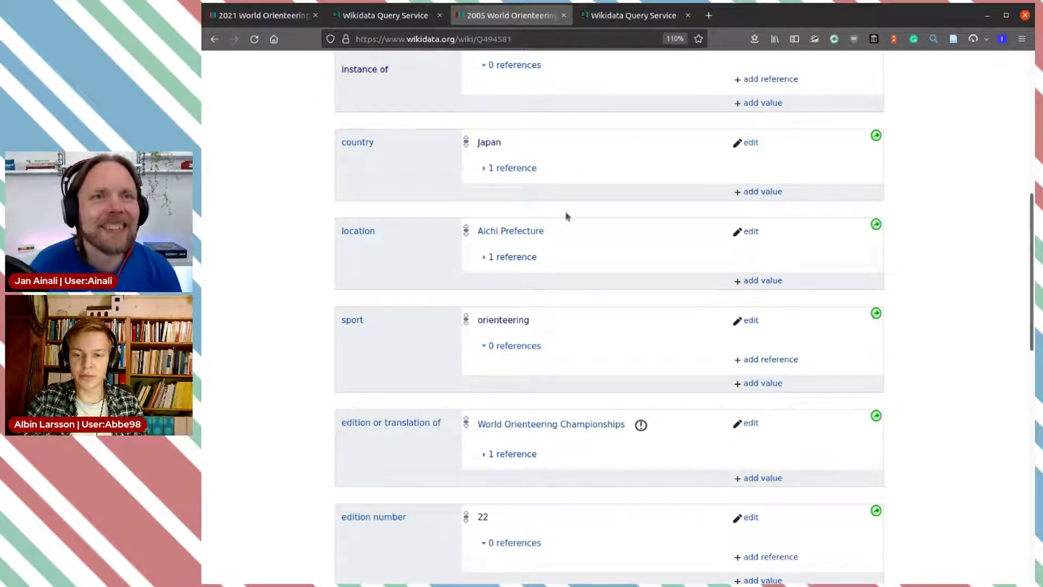
scroll(561, 395, down, 7)
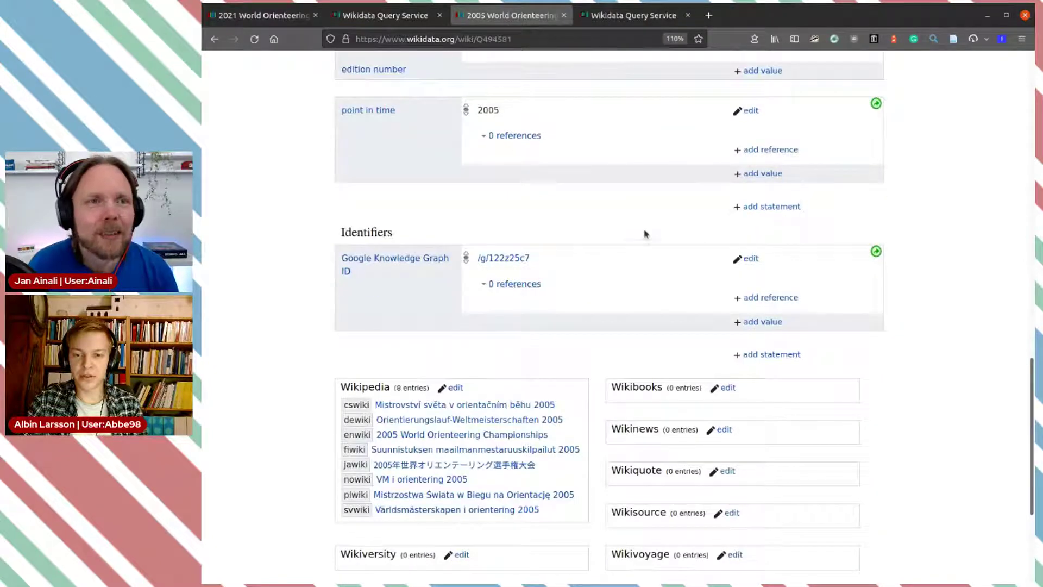
scroll(645, 233, up, 5)
scroll(587, 211, up, 5)
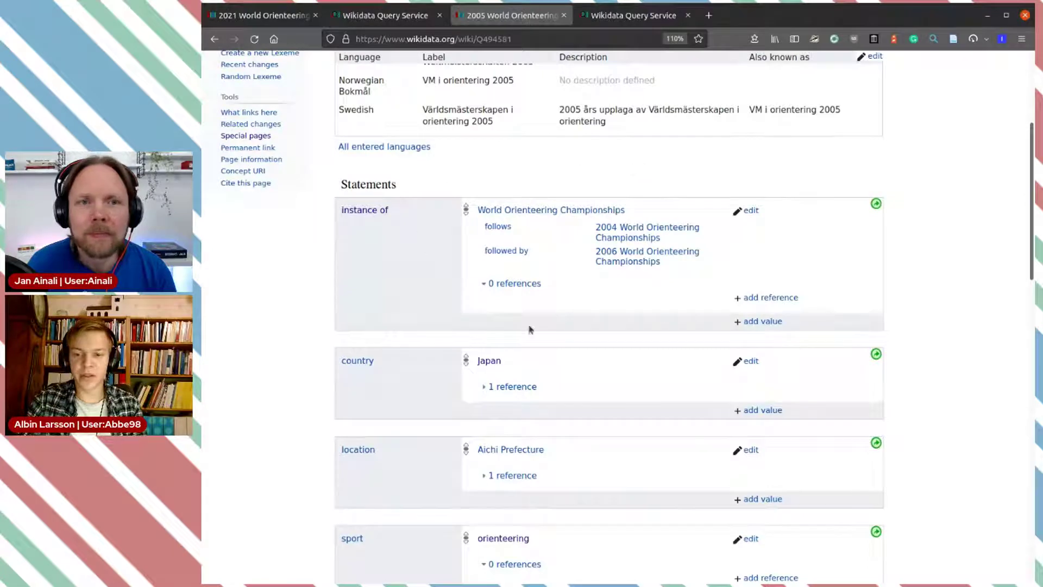
click(562, 16)
In the query for P3450 sports seasons, add an empty MINUS block below the wdt:P585 time pattern
click(291, 17)
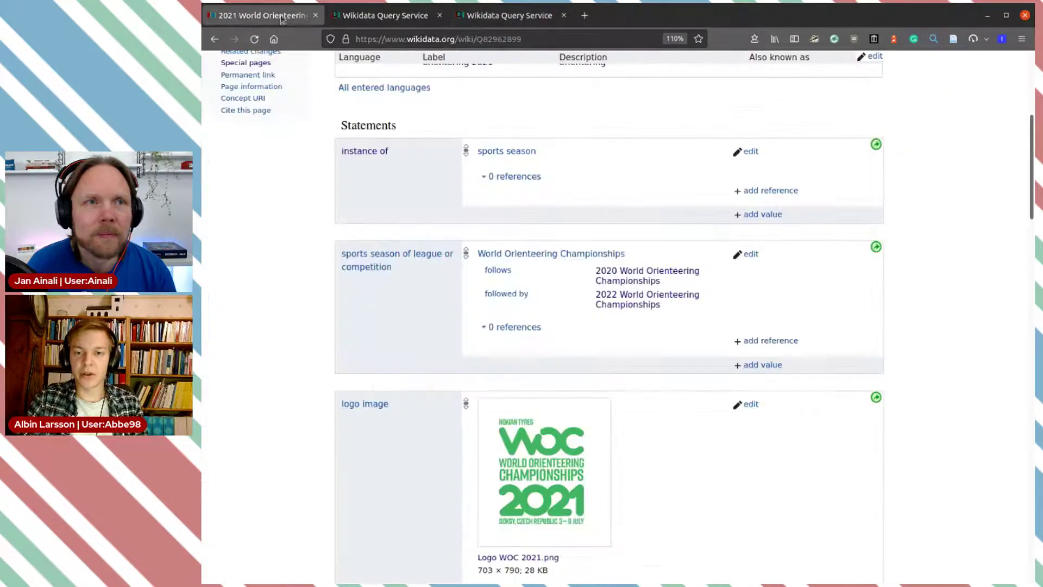
click(383, 15)
scroll(473, 197, up, 10)
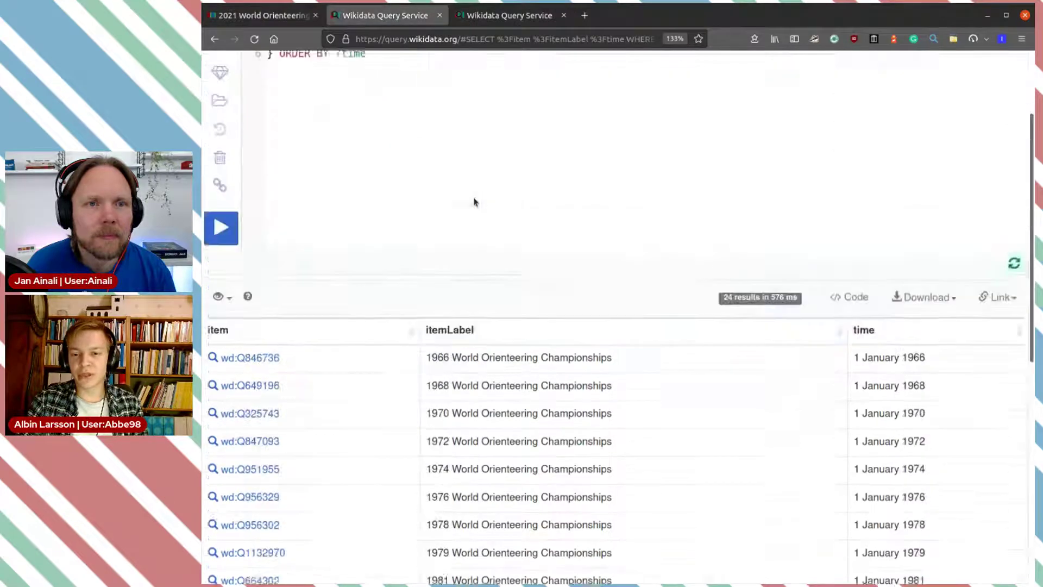
click(511, 167)
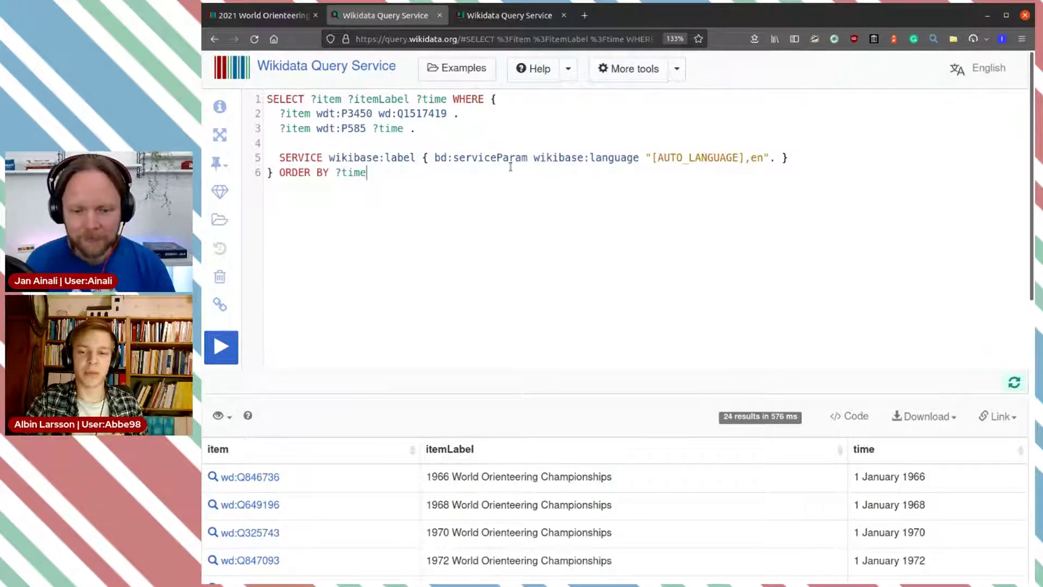
click(439, 128)
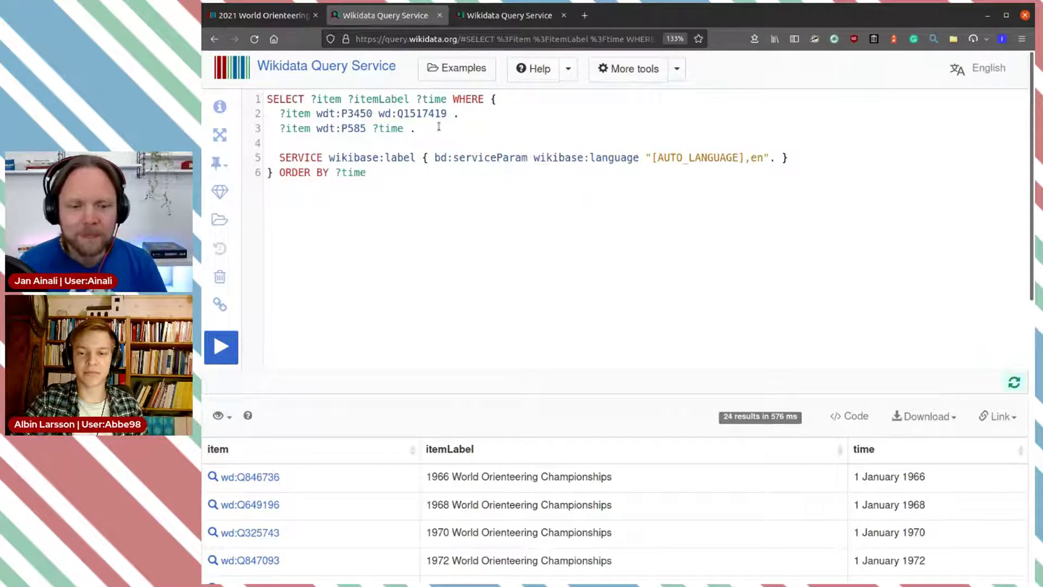
key(Return)
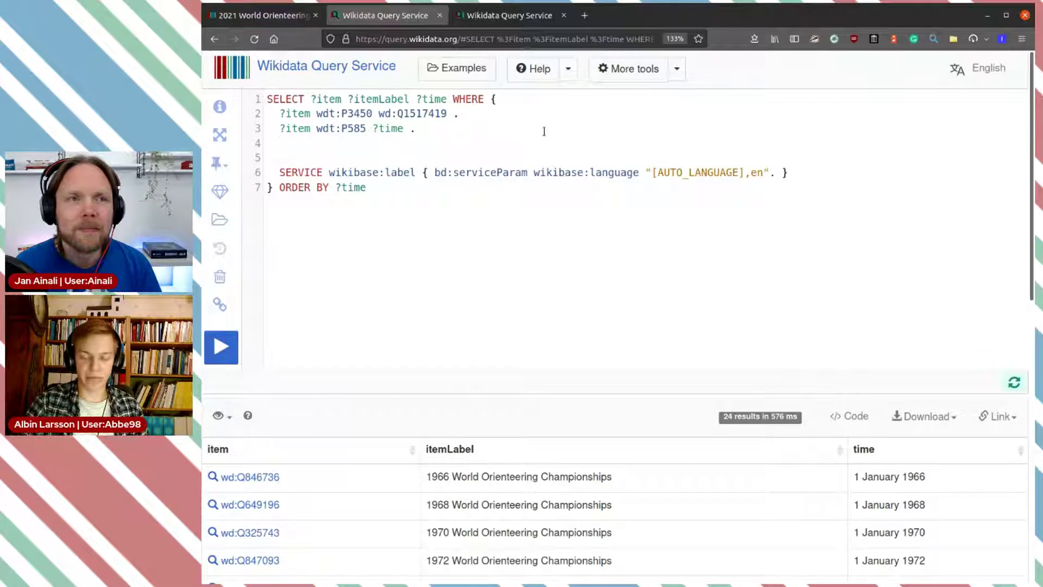
text(MINUS )
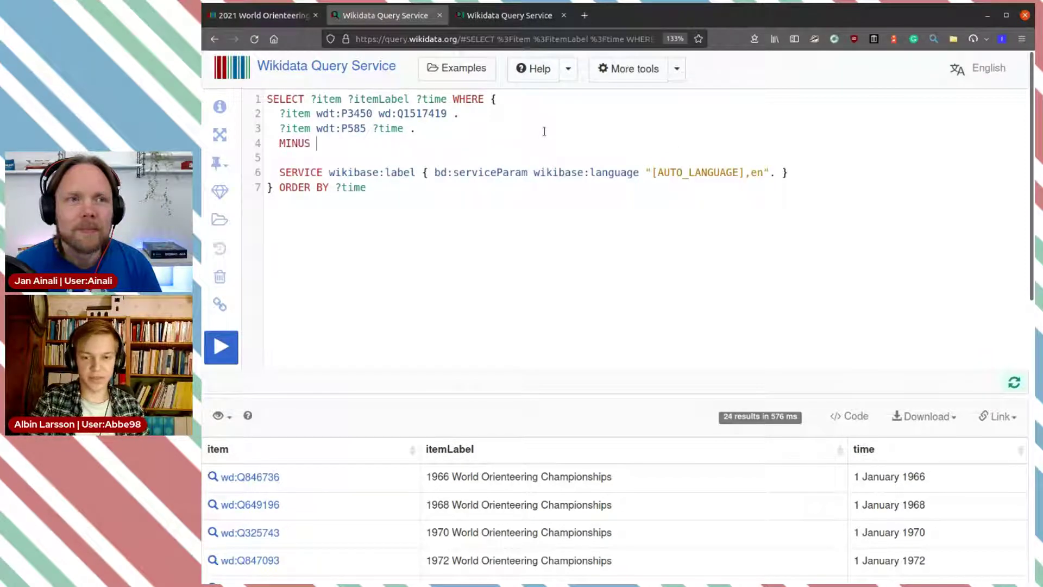
text({})
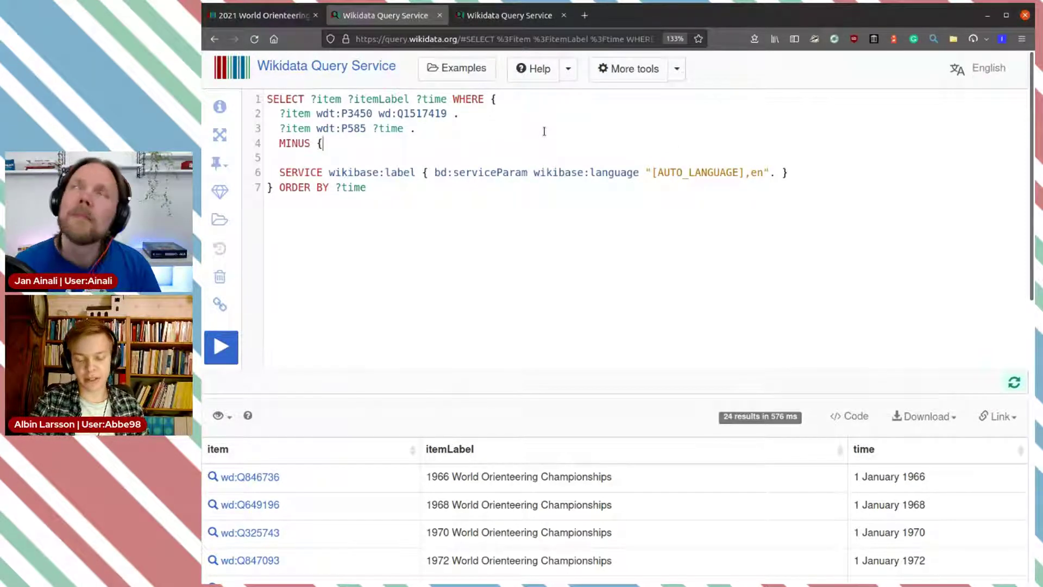
key(Left)
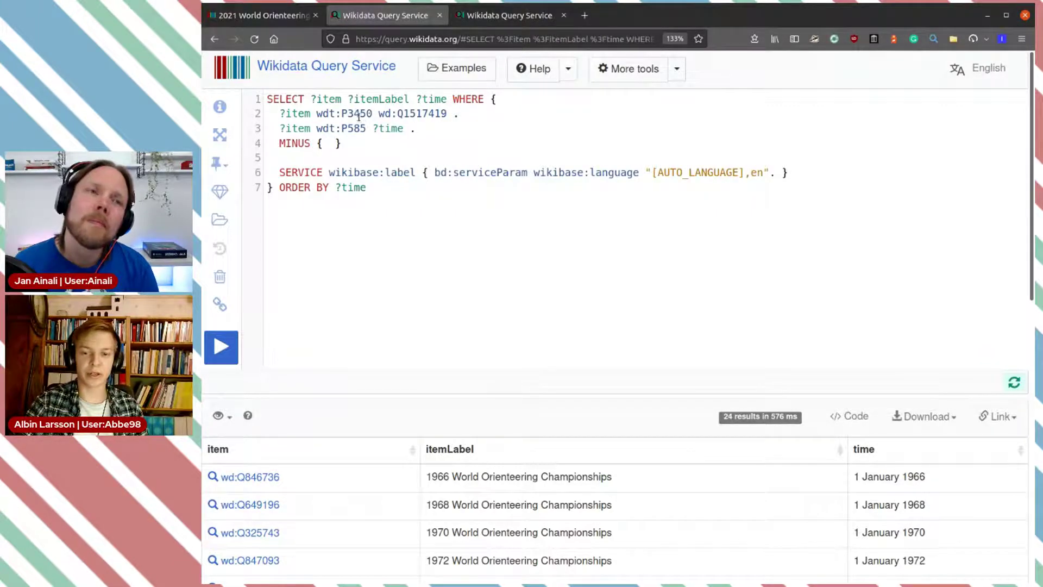
Fill the MINUS block with "?item wdt:P1346 []" to exclude editions that have a winner
mouse_move(358, 113)
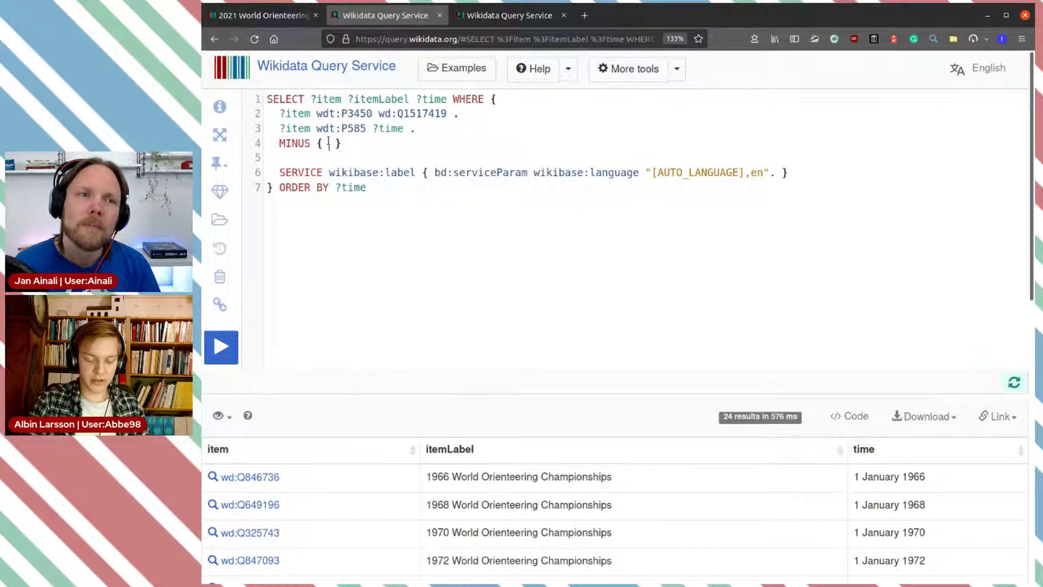
text(?ite)
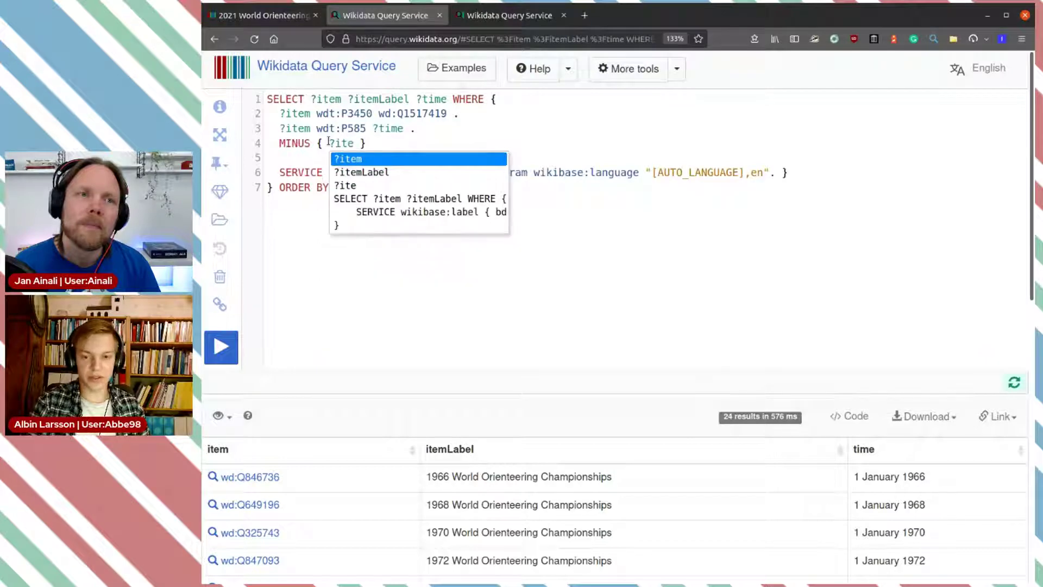
key(Return)
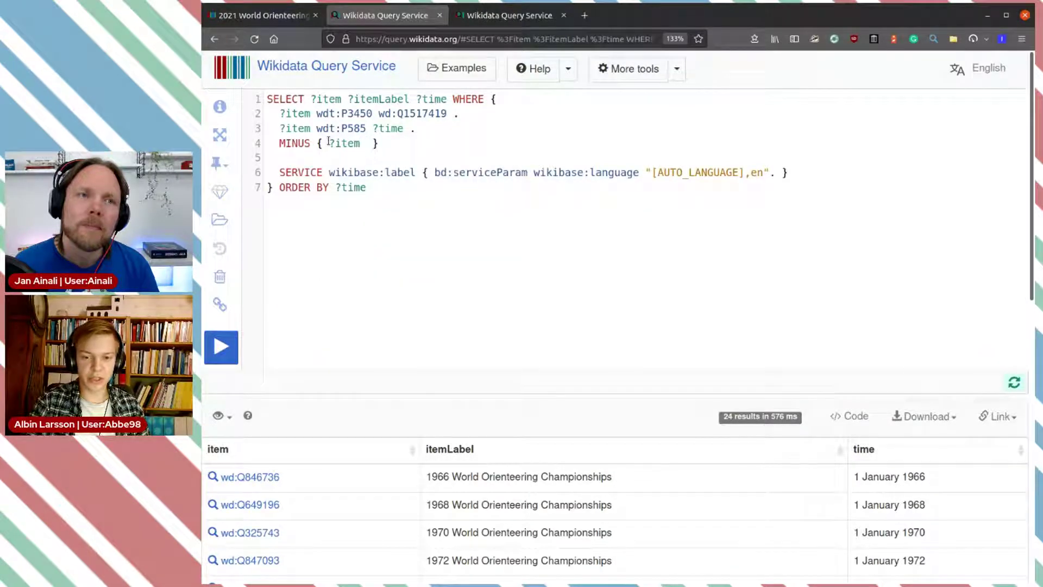
text(wd)
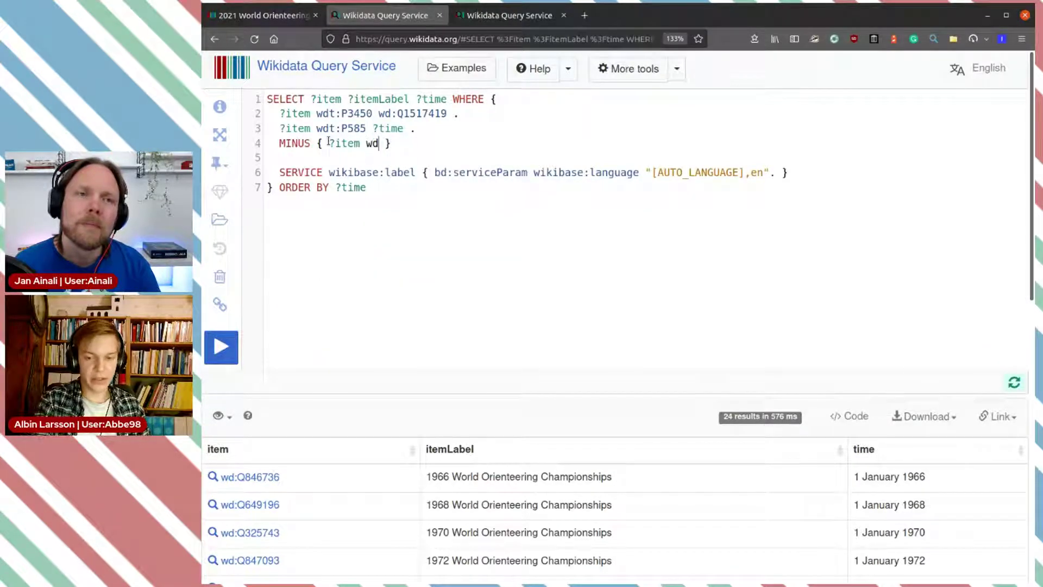
text(t:winn)
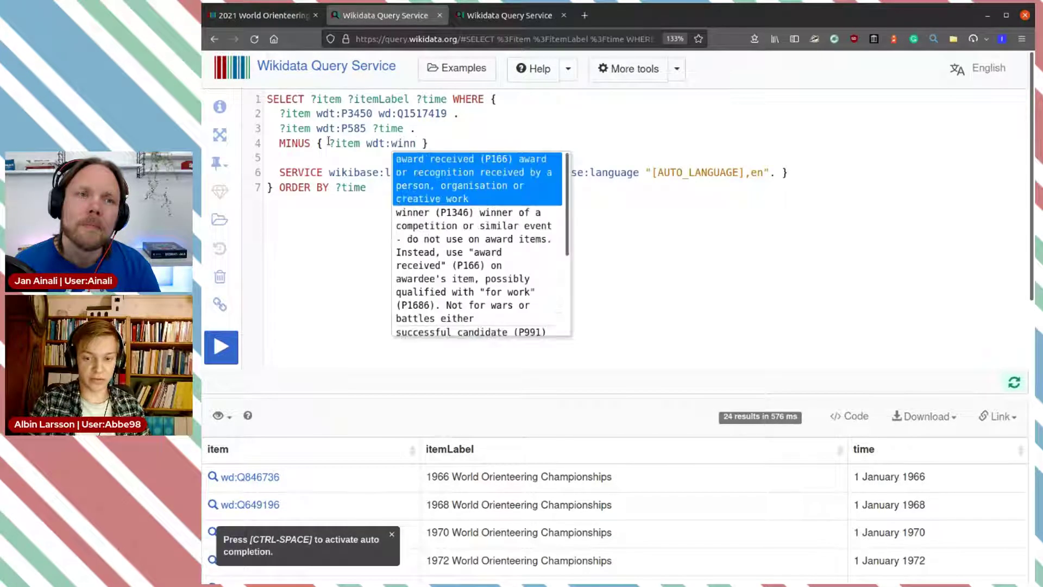
text(er)
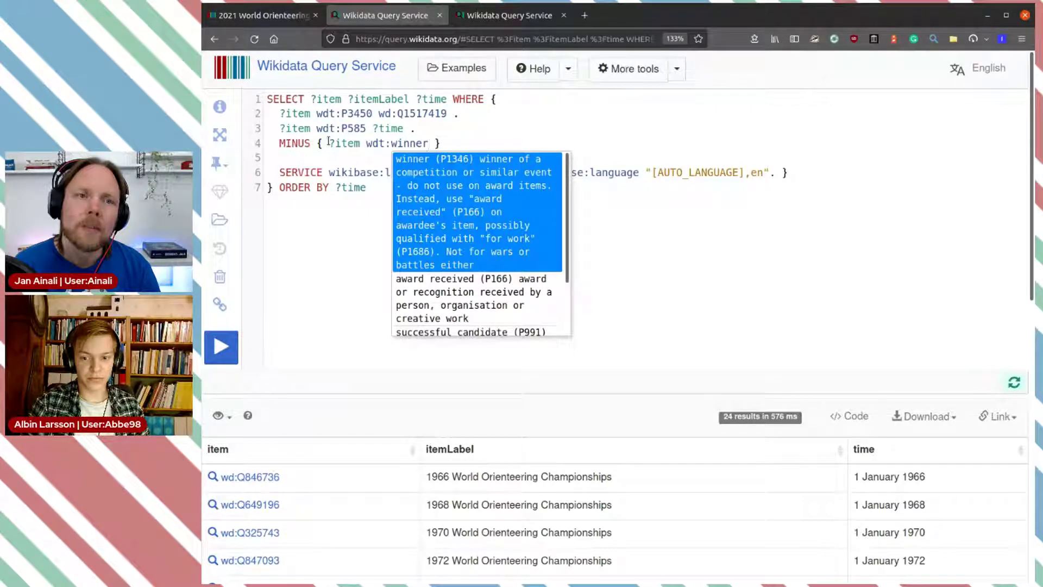
key(Return)
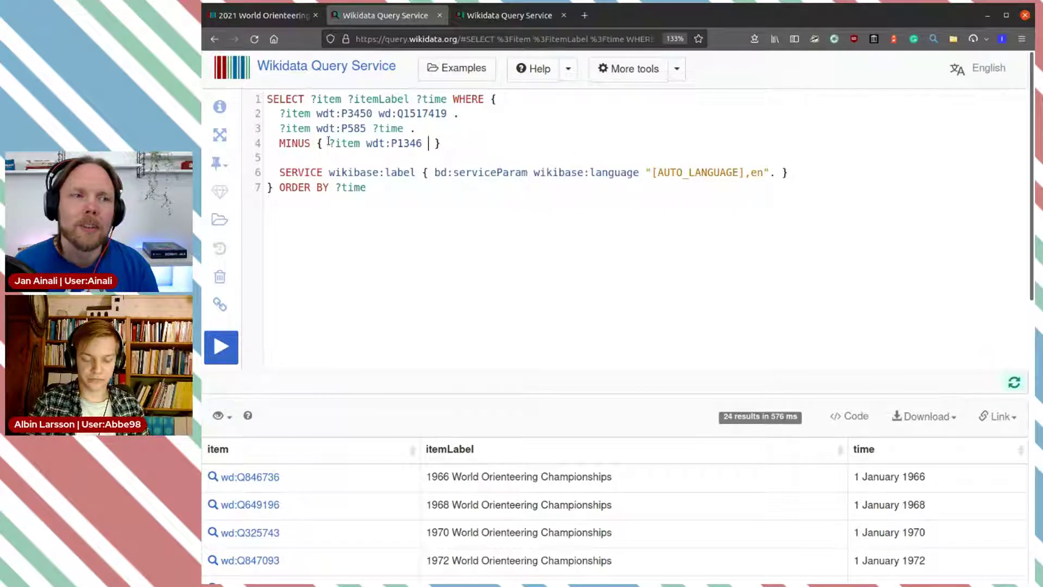
text([])
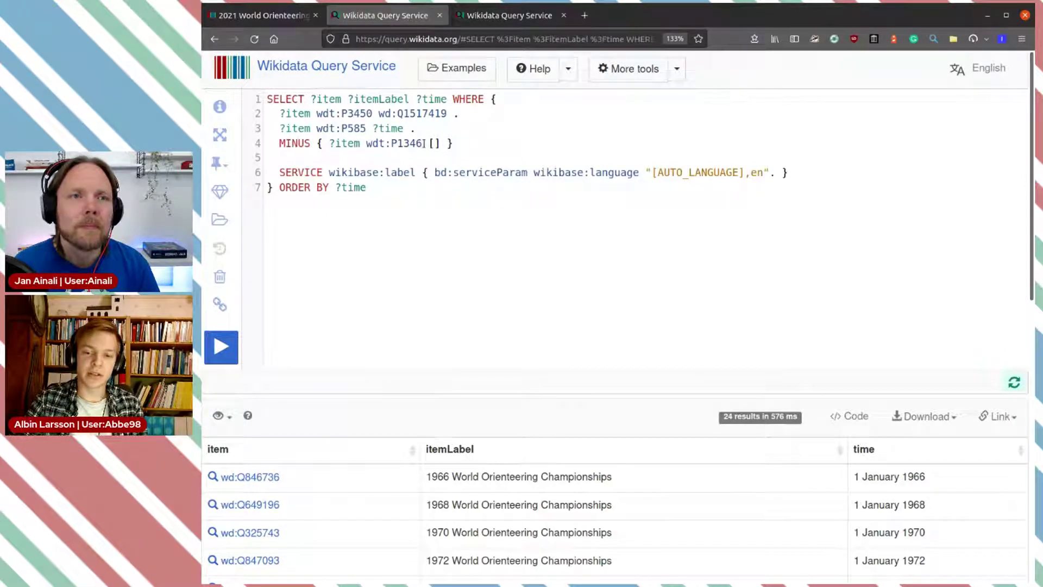
click(404, 165)
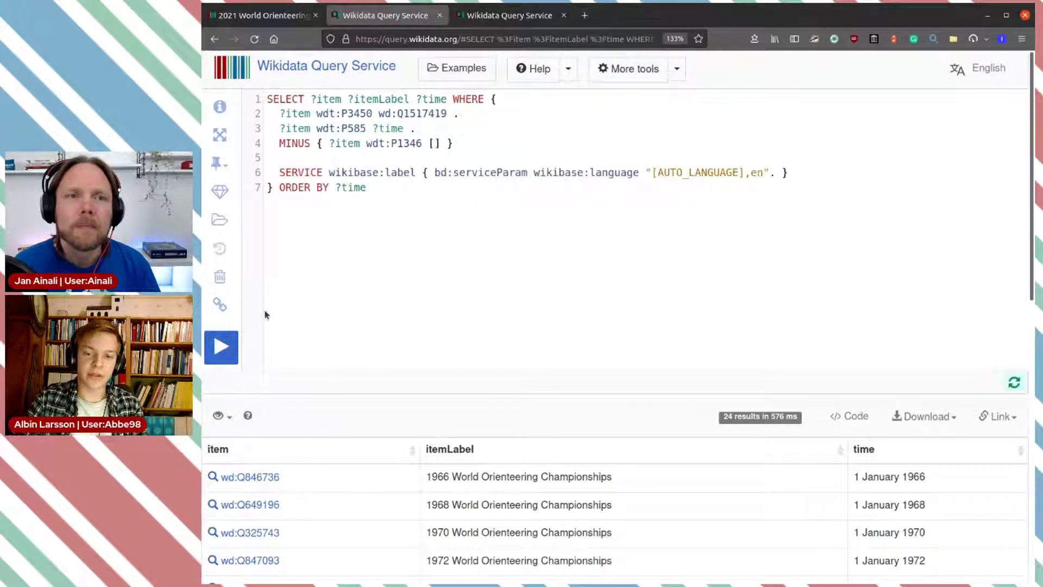
Run the query for editions without a winner and look over the results
click(228, 345)
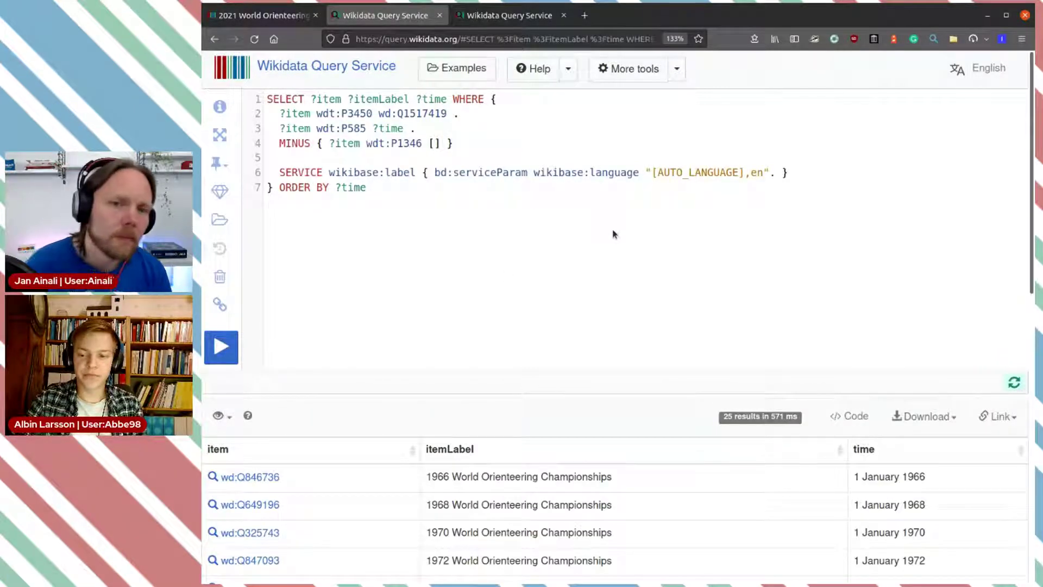
scroll(613, 234, down, 3)
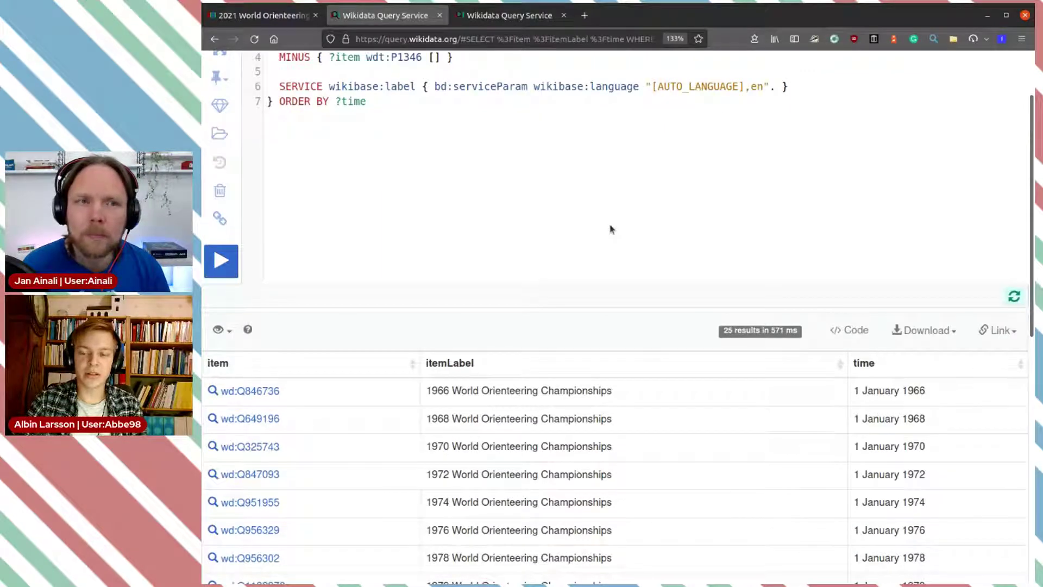
scroll(611, 228, up, 3)
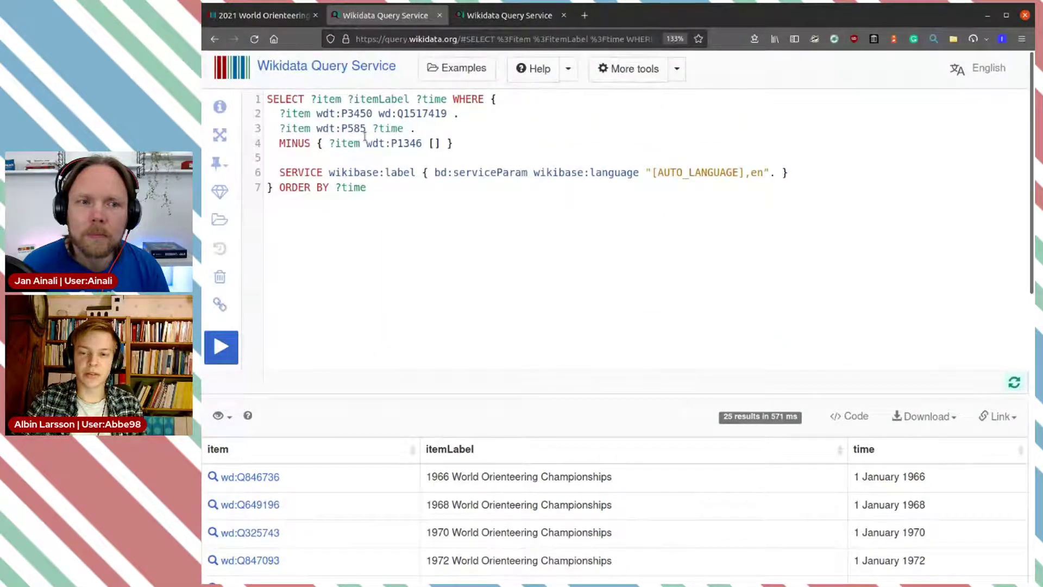
Turn the MINUS block into a plain "?item wdt:P1346 []" pattern and run the query for editions that have a winner
drag(329, 143, 279, 142)
key(BackSpace)
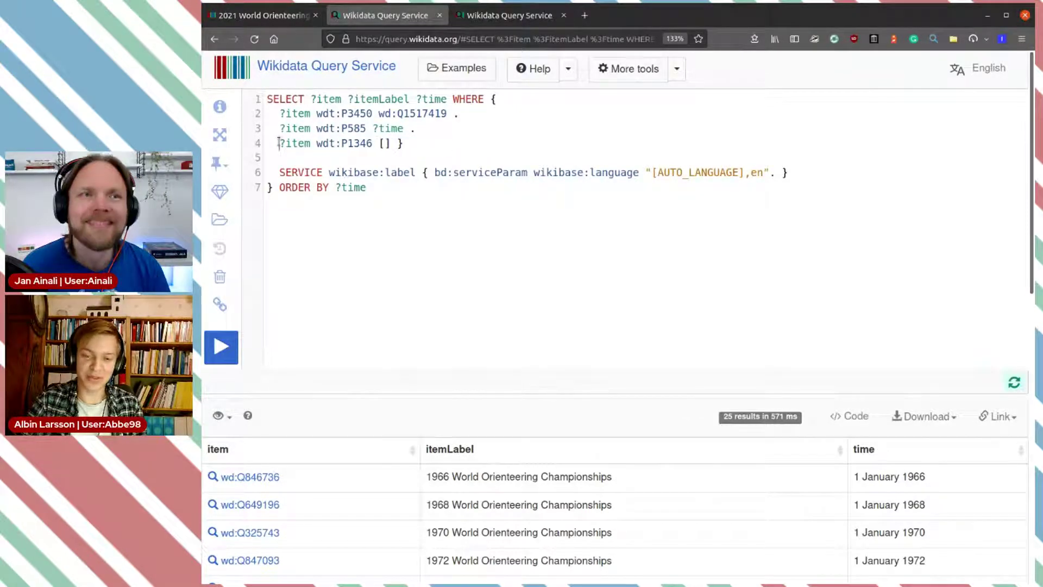
click(427, 138)
key(BackSpace)
key(BackSpace)
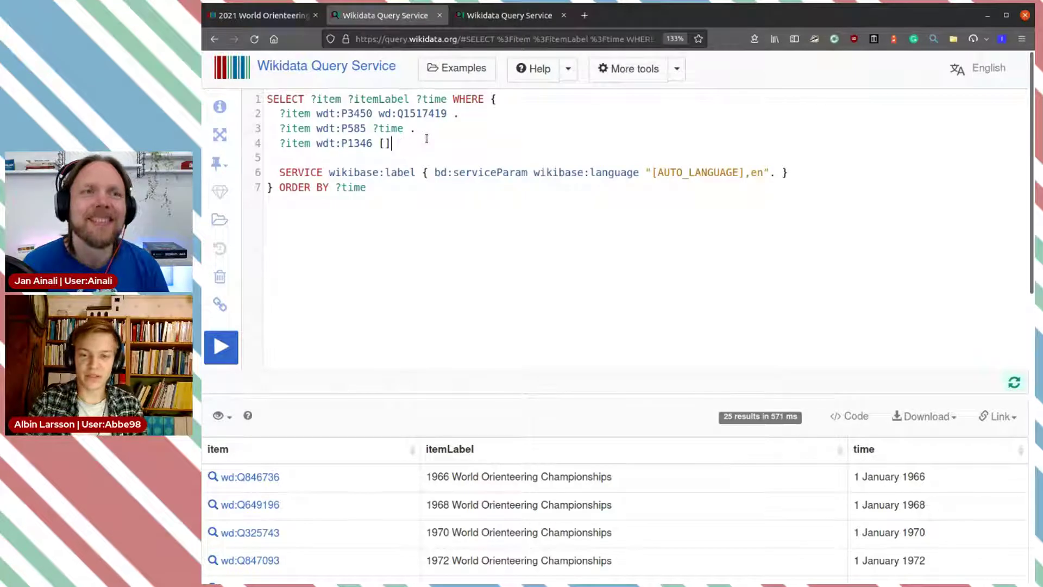
click(222, 345)
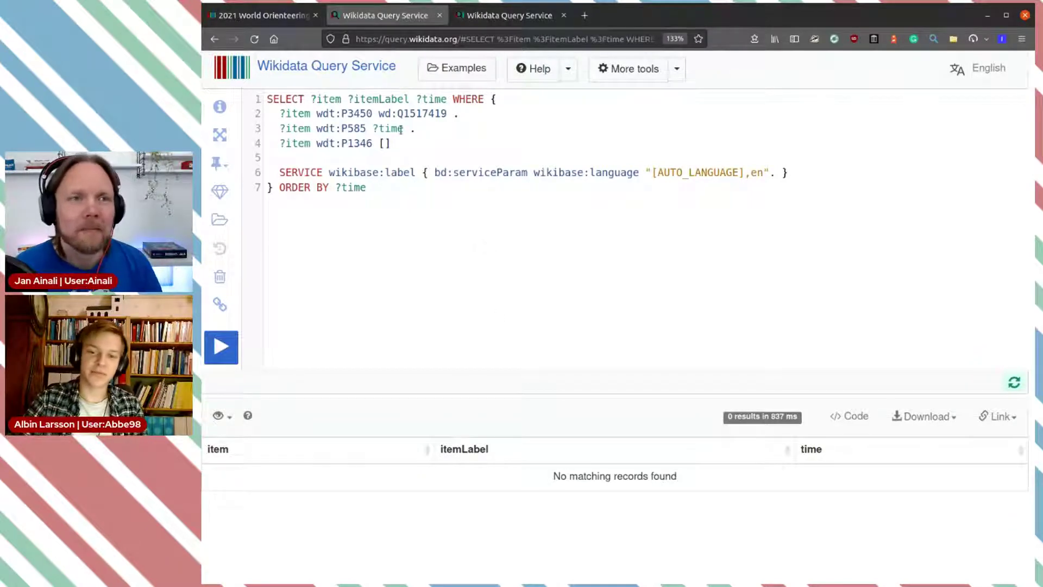
Replace the wdt:P1346 pattern on line 4 with one that starts "?item wdt:P527", using the has part property
drag(403, 143, 280, 140)
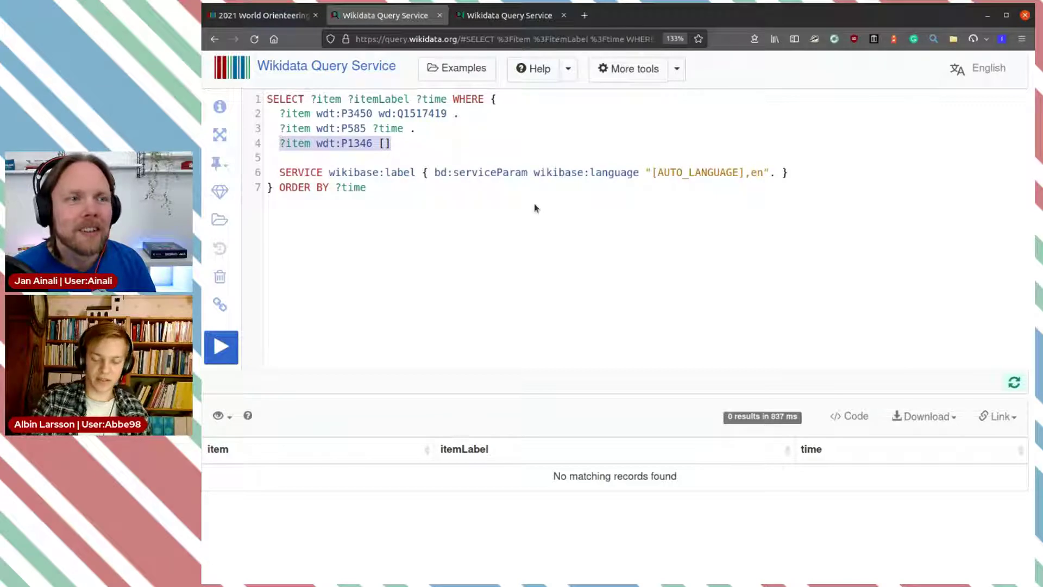
key(BackSpace)
text(?)
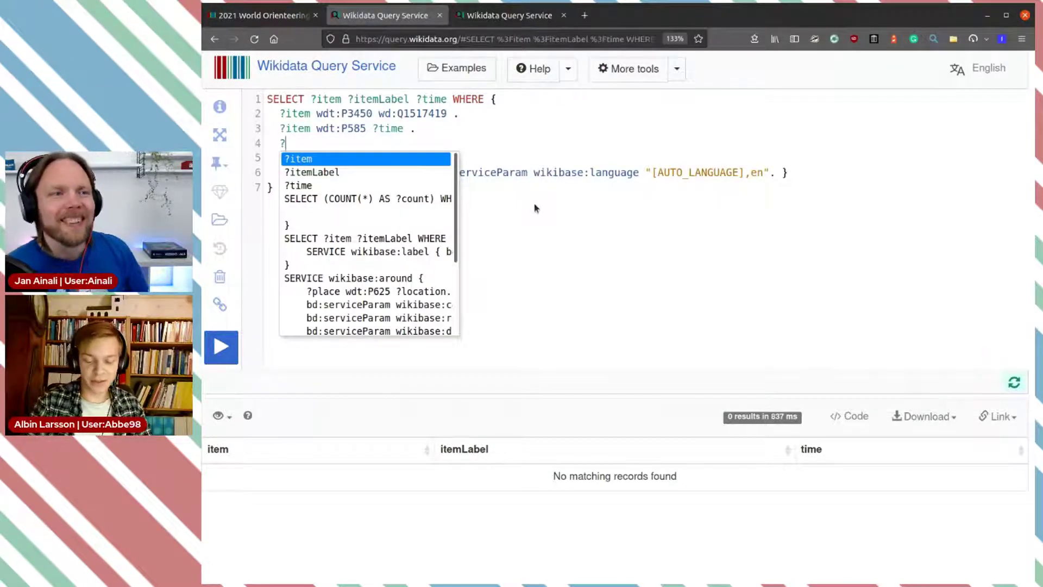
key(Return)
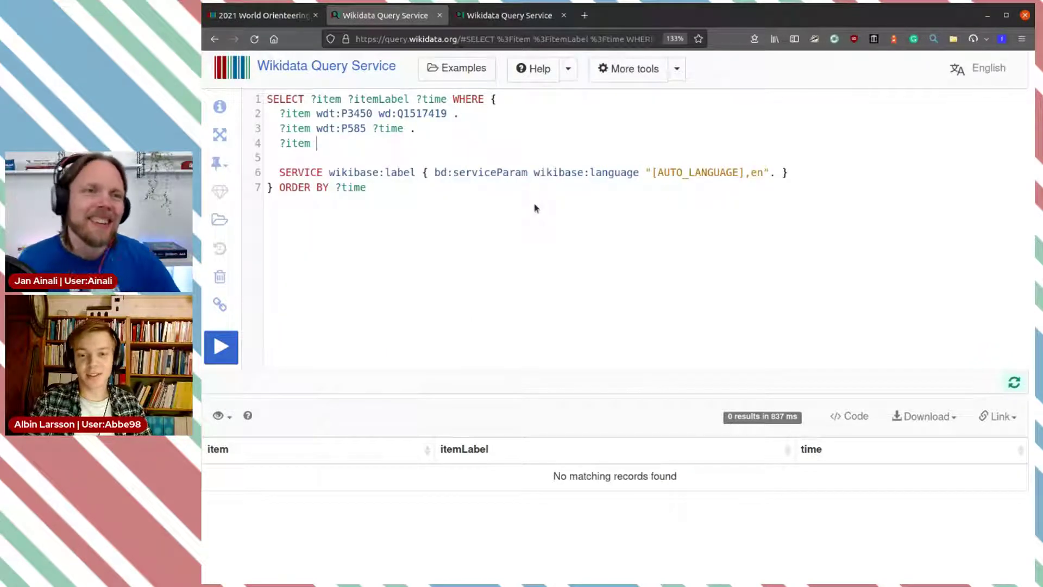
key(ctrl+space)
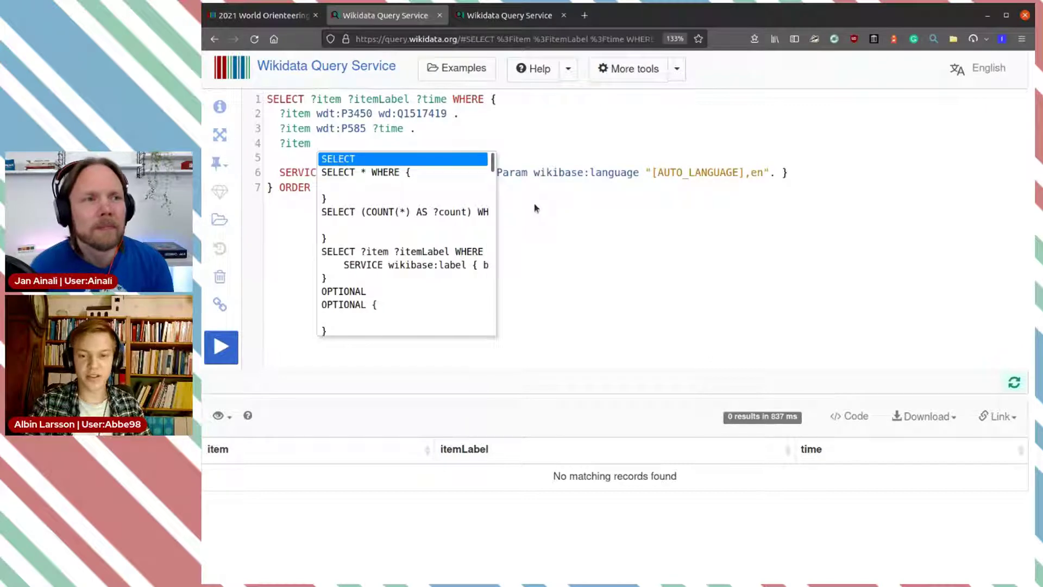
text(wdt:)
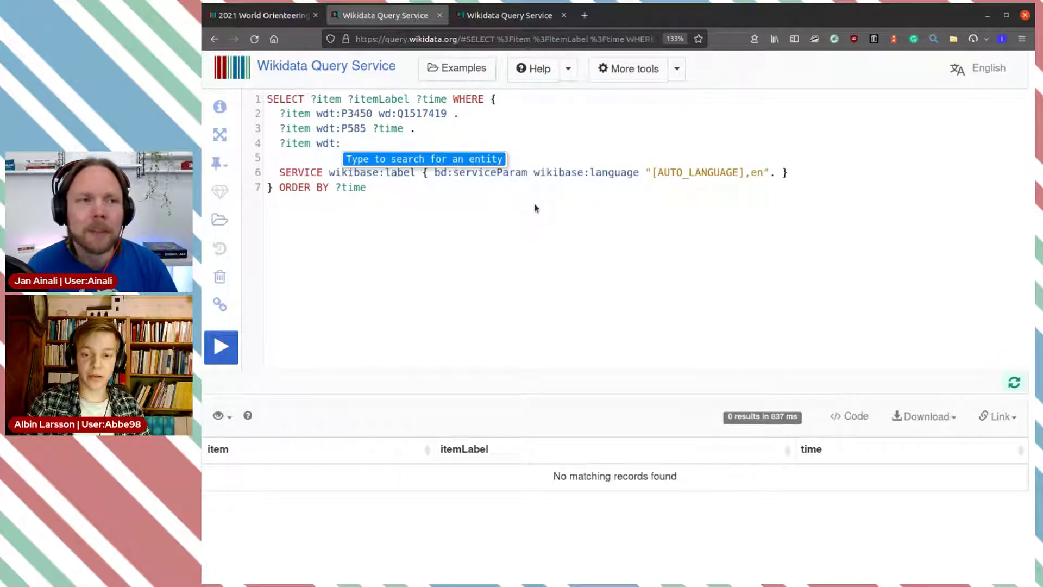
text(has)
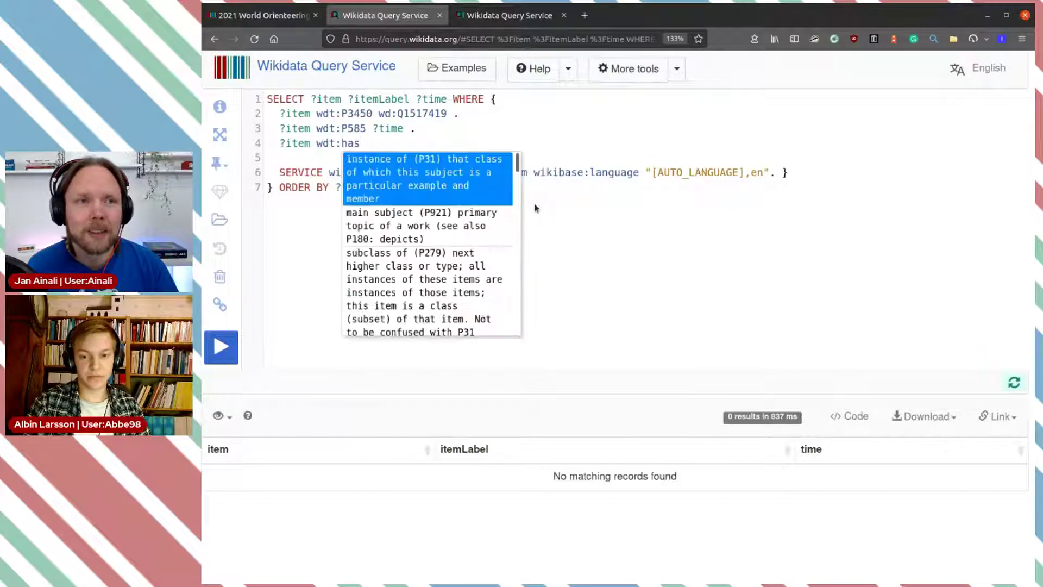
text( p)
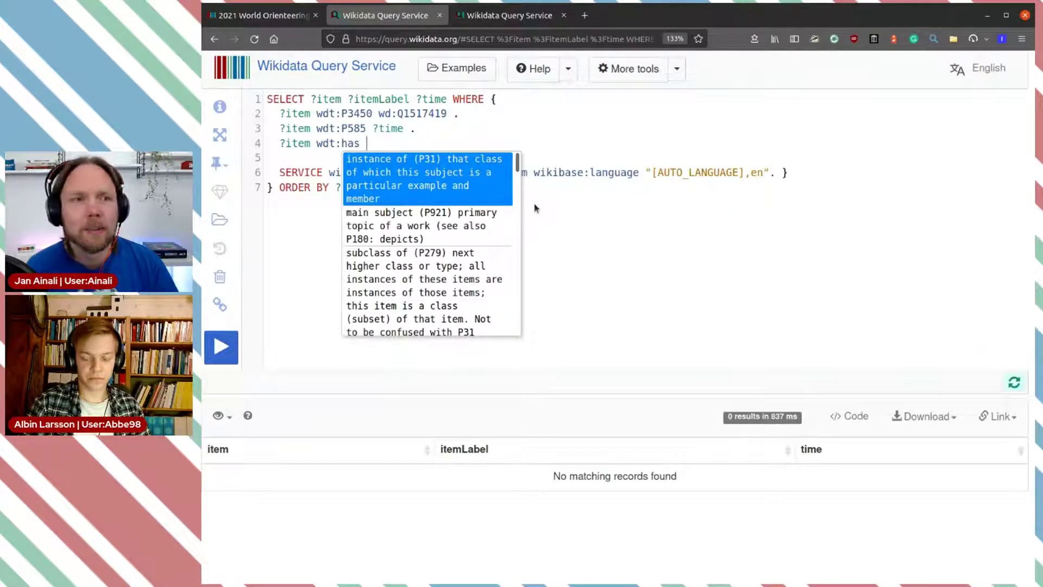
text(art)
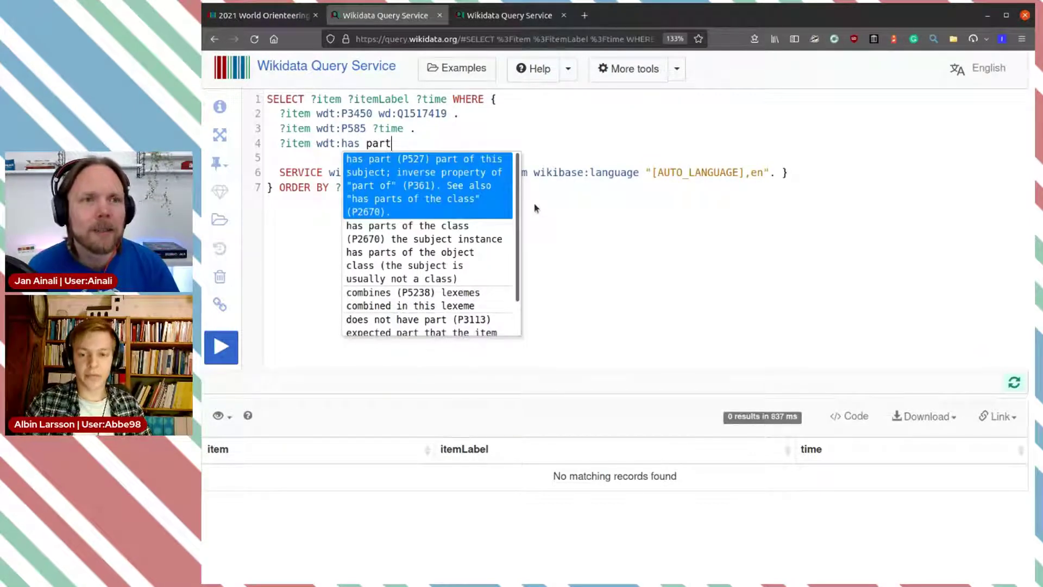
key(Return)
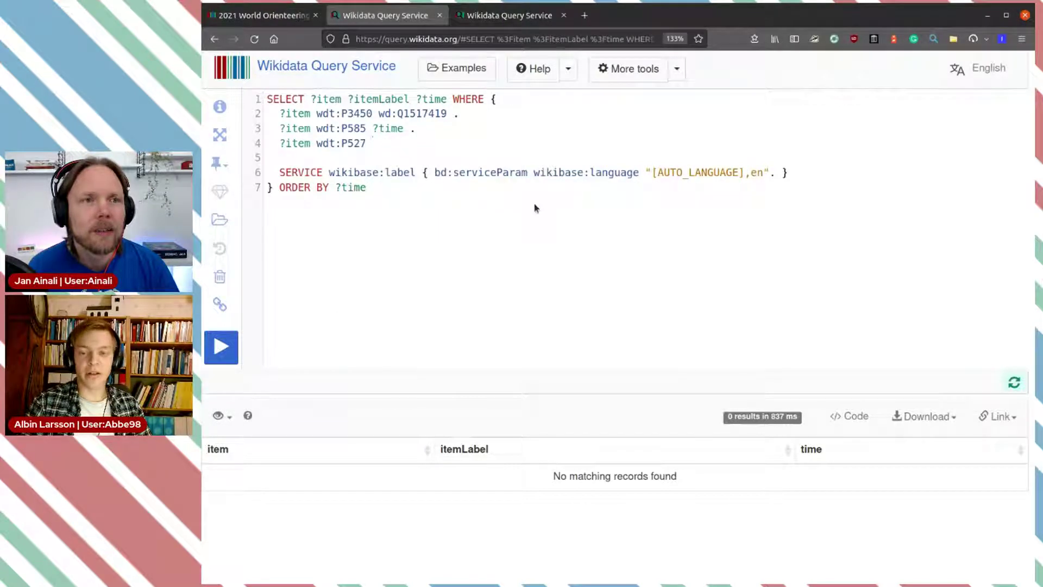
Complete the wdt:P527 pattern with the variable ?disapline as its object
text(?)
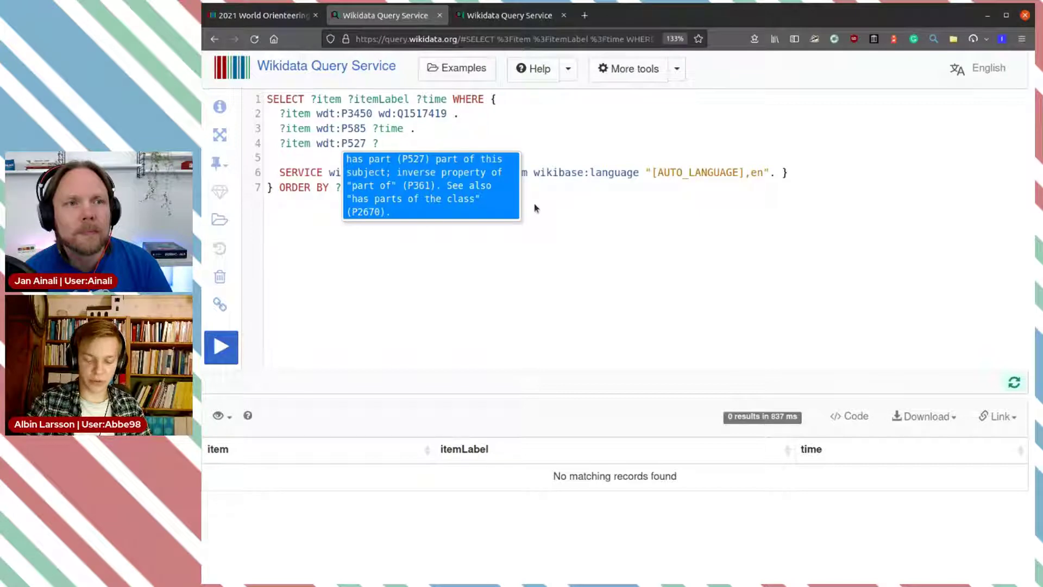
text(par)
key(BackSpace)
key(BackSpace)
key(BackSpace)
text(disapline)
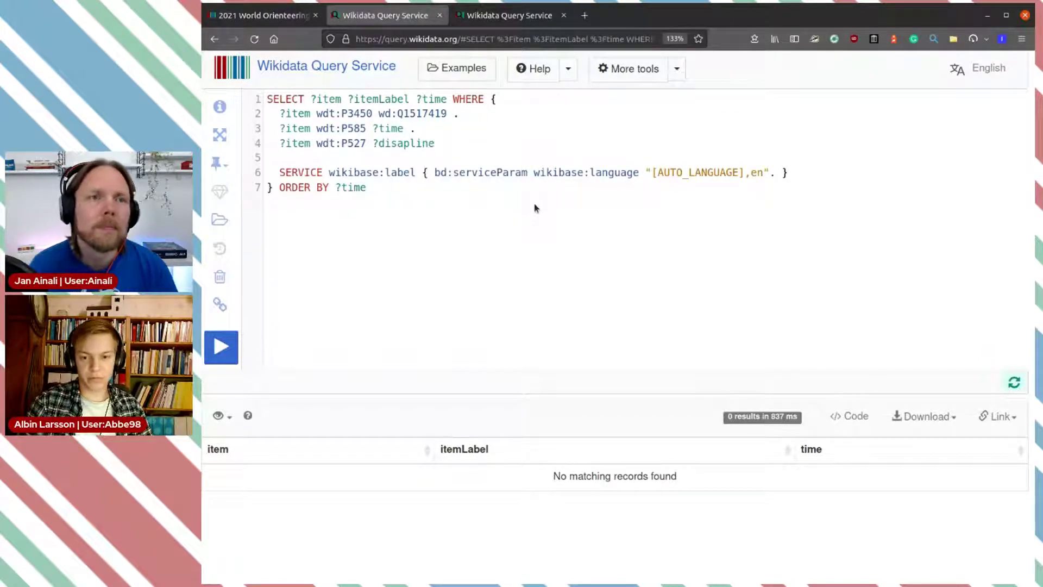
Add ?disapline to the SELECT variables after ?time and run the query to list the parts of each edition
key(Up)
key(Up)
key(Up)
text(?dis)
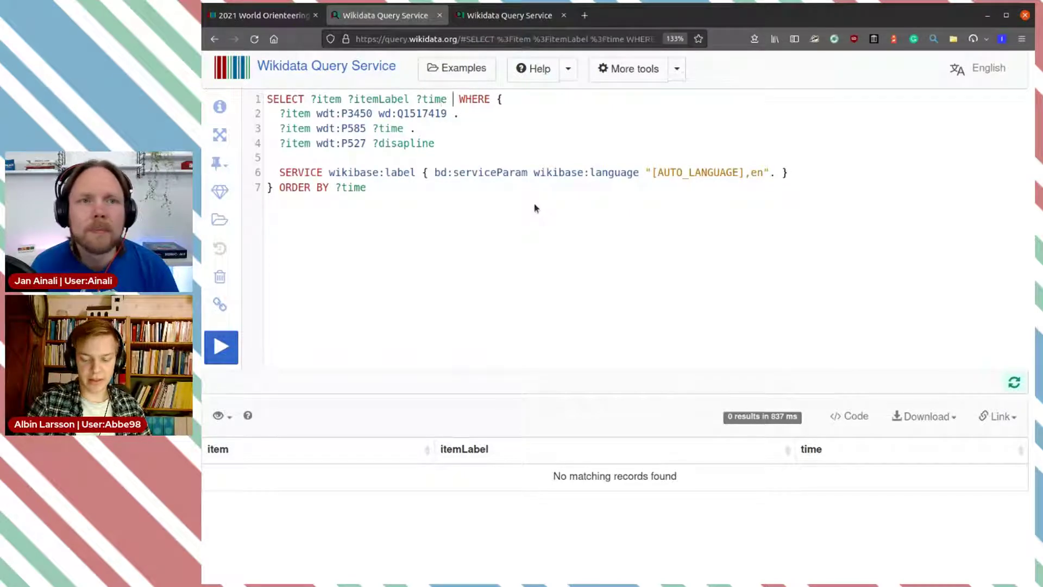
key(Down)
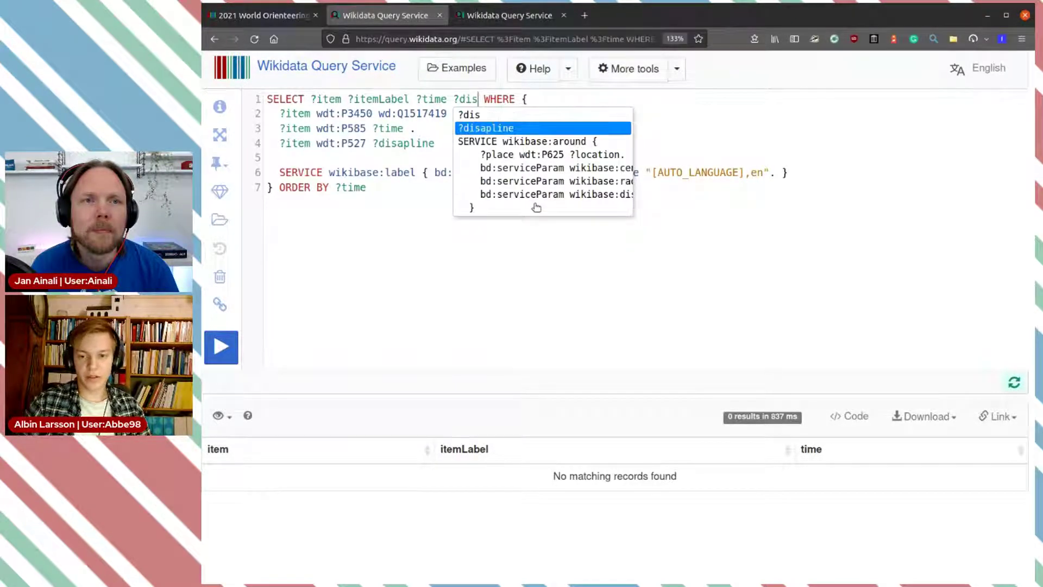
key(Return)
key(ctrl+Return)
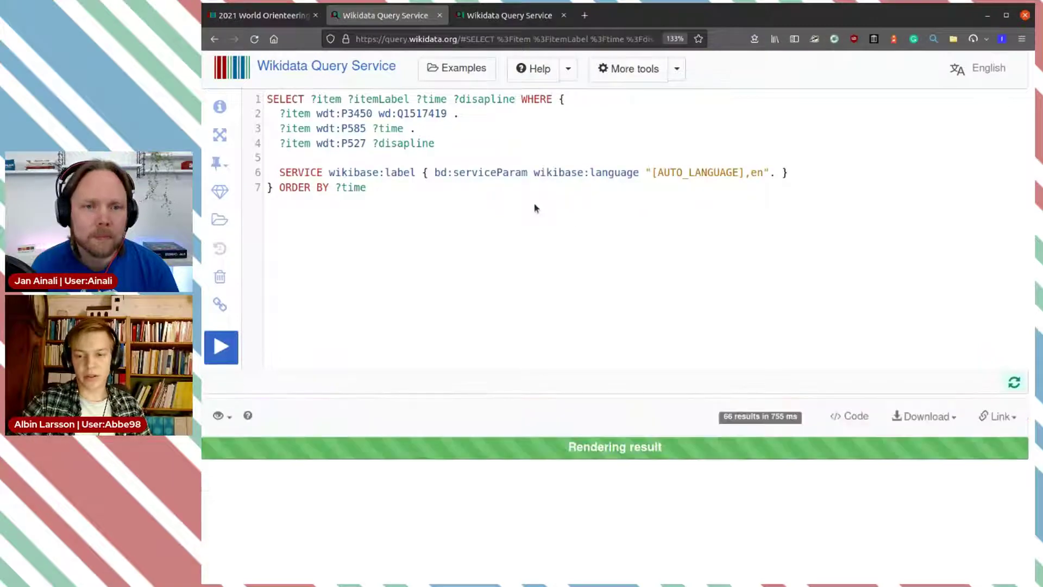
scroll(699, 348, down, 3)
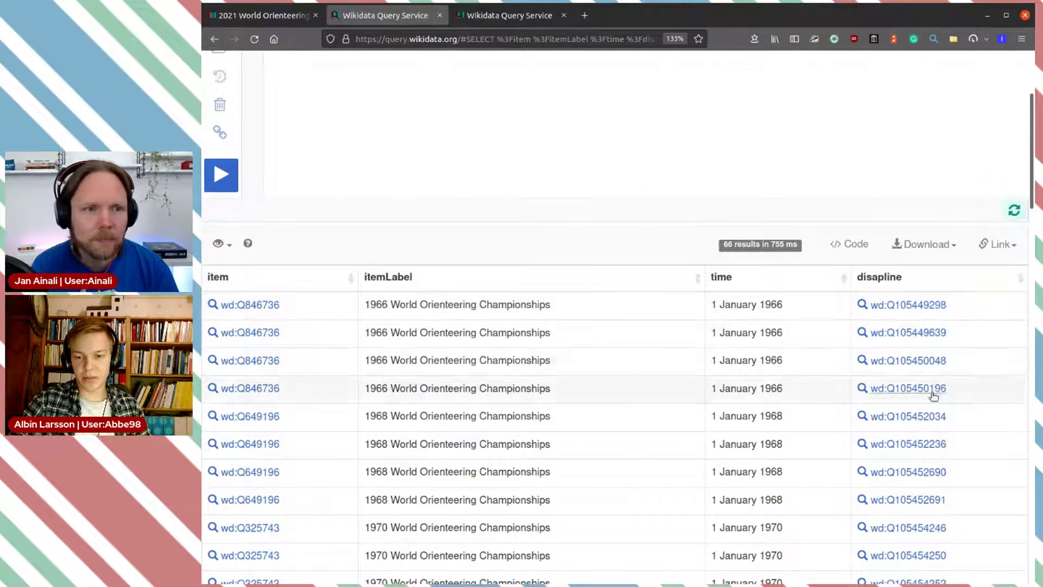
scroll(932, 397, down, 7)
scroll(932, 402, up, 5)
scroll(932, 401, up, 5)
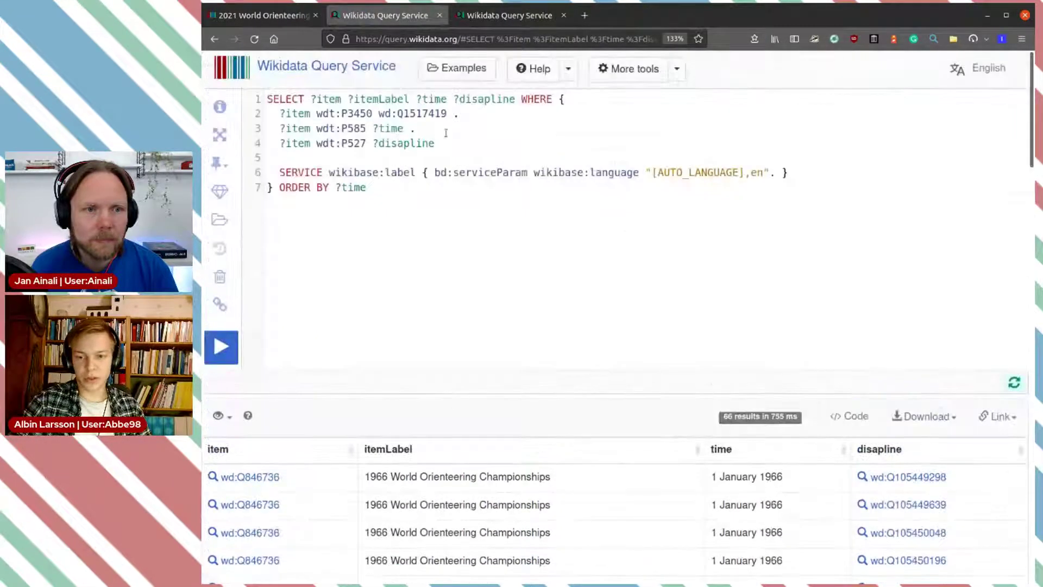
Add ?disaplineLabel to the SELECT variables after ?disapline and run the query with it
click(518, 104)
text(?)
key(Down)
key(Down)
key(Down)
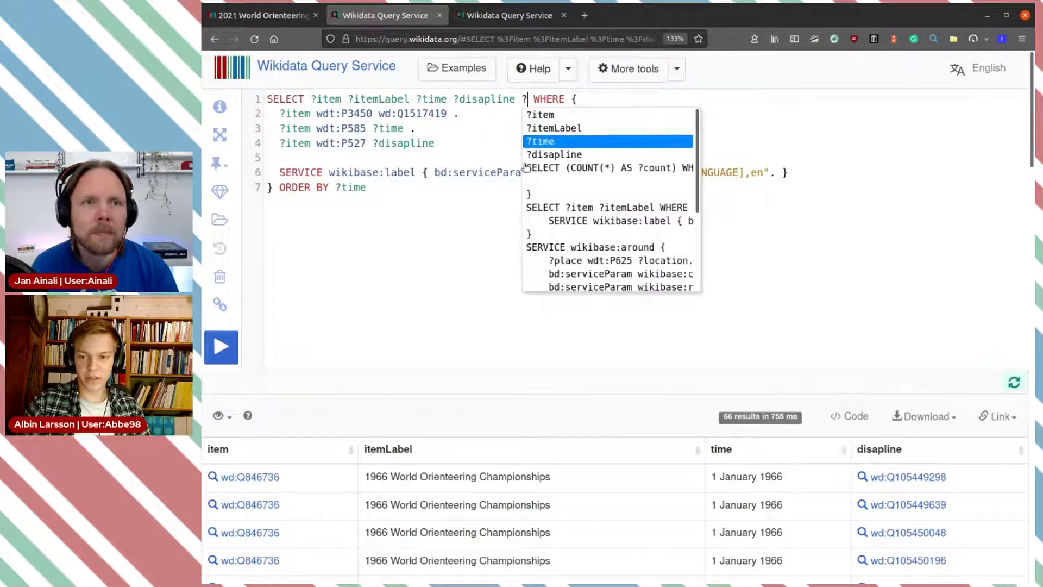
key(Return)
text(abele)
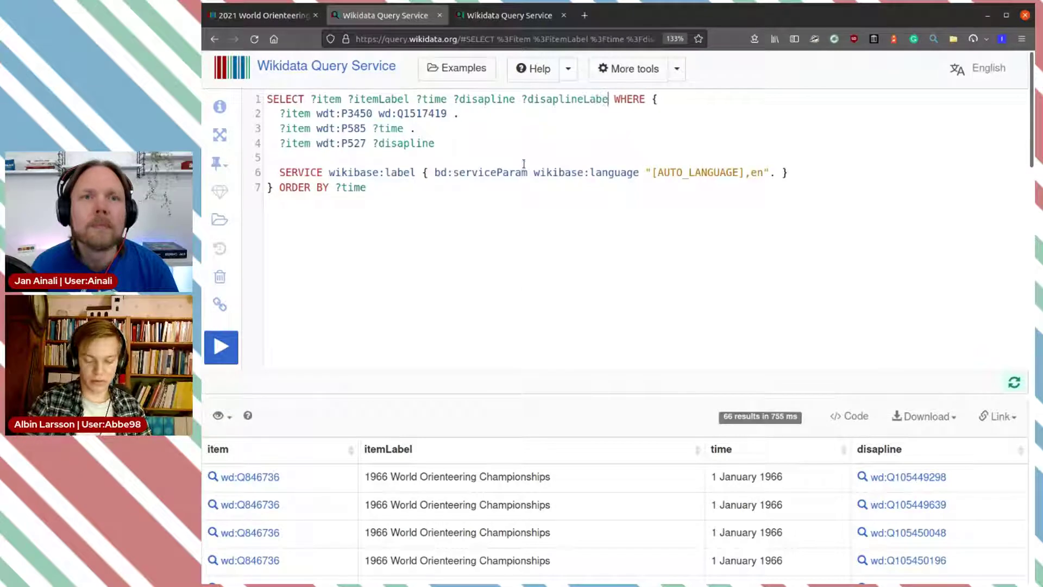
key(ctrl+Return)
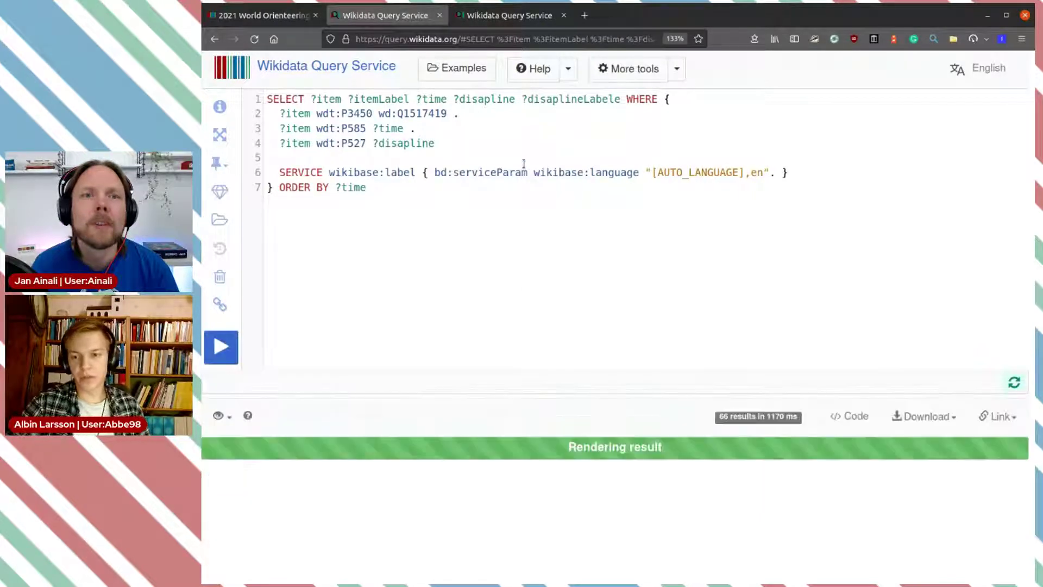
key(BackSpace)
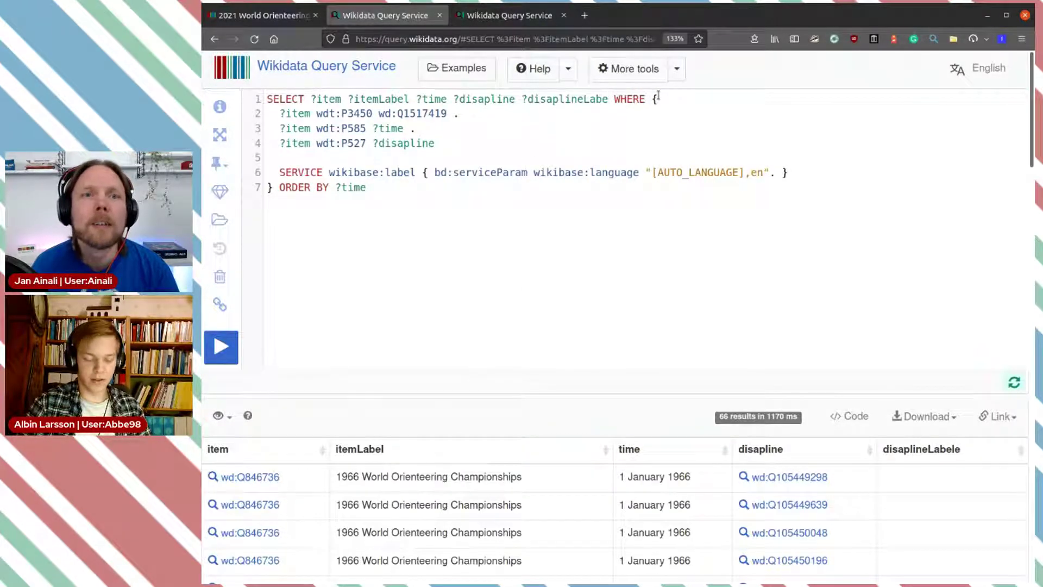
text(l)
key(ctrl+Return)
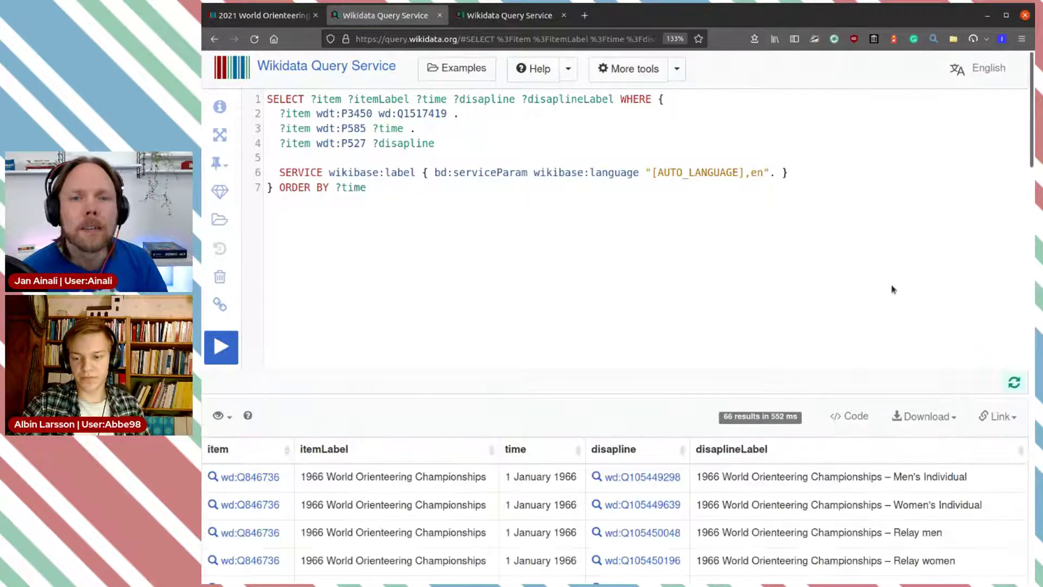
Compare the edition labels with their discipline labels in the results, from the 1966 rows through the 2008 rows
scroll(733, 229, down, 5)
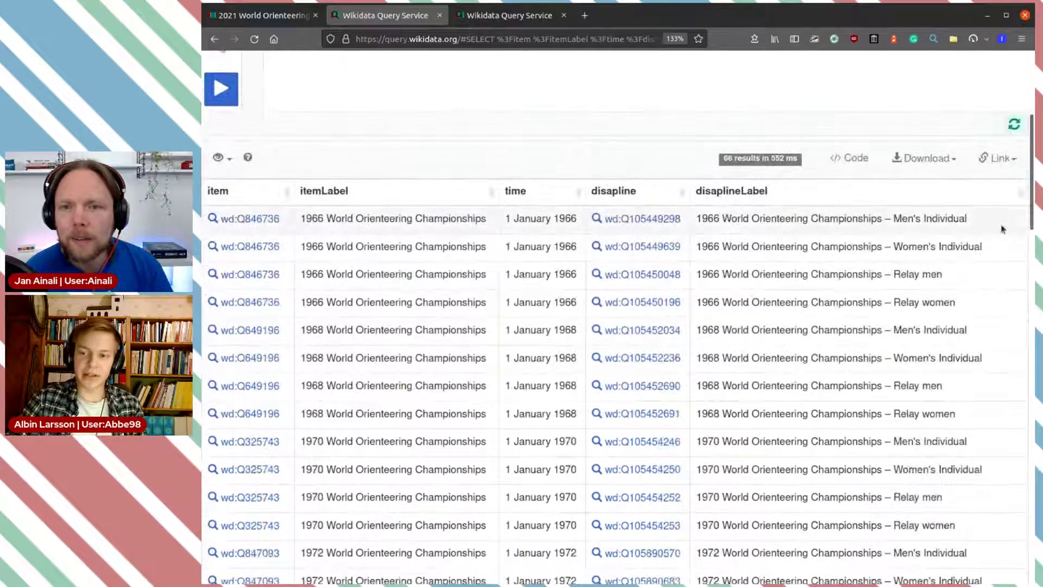
drag(696, 218, 827, 214)
click(990, 216)
triple_click(981, 217)
click(978, 214)
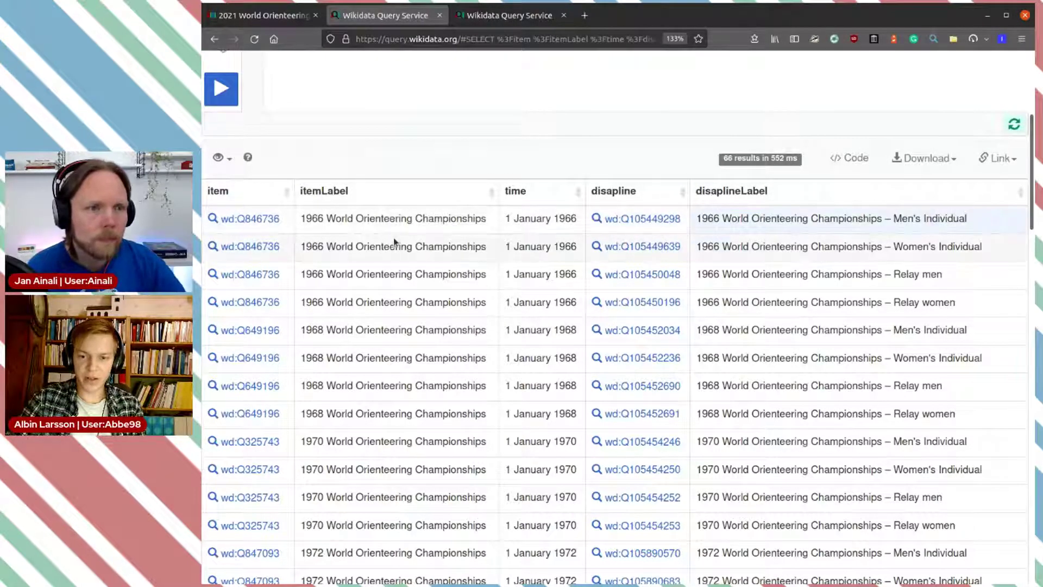
drag(302, 221, 422, 220)
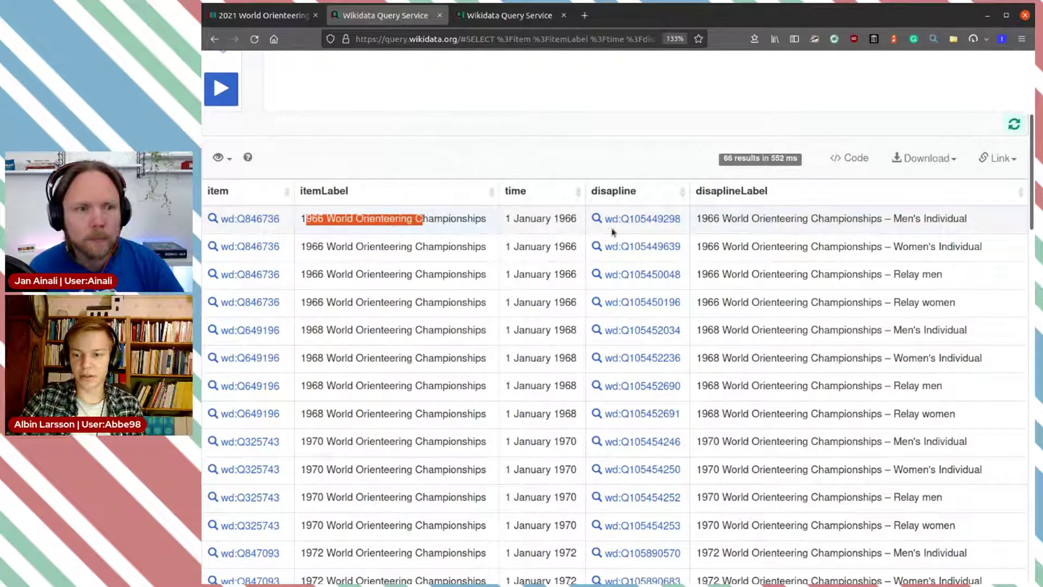
drag(823, 218, 979, 214)
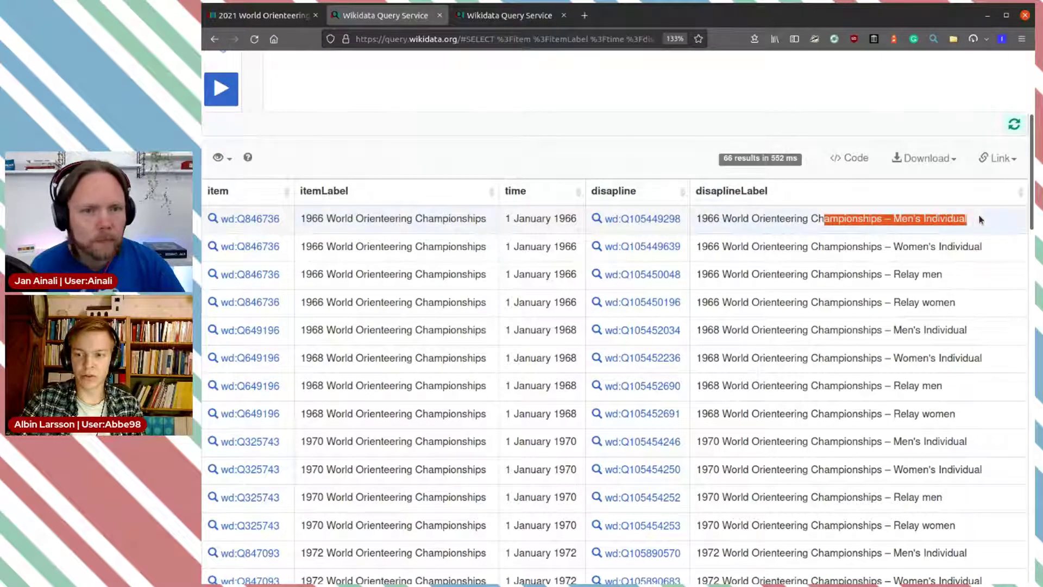
click(973, 220)
drag(807, 246, 1001, 246)
click(979, 259)
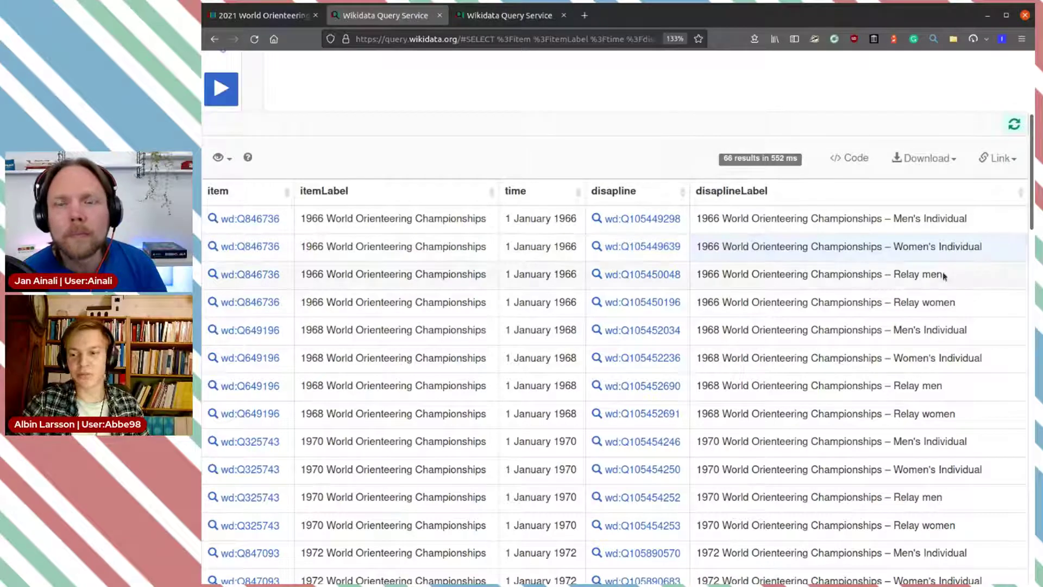
drag(948, 276, 900, 273)
click(943, 300)
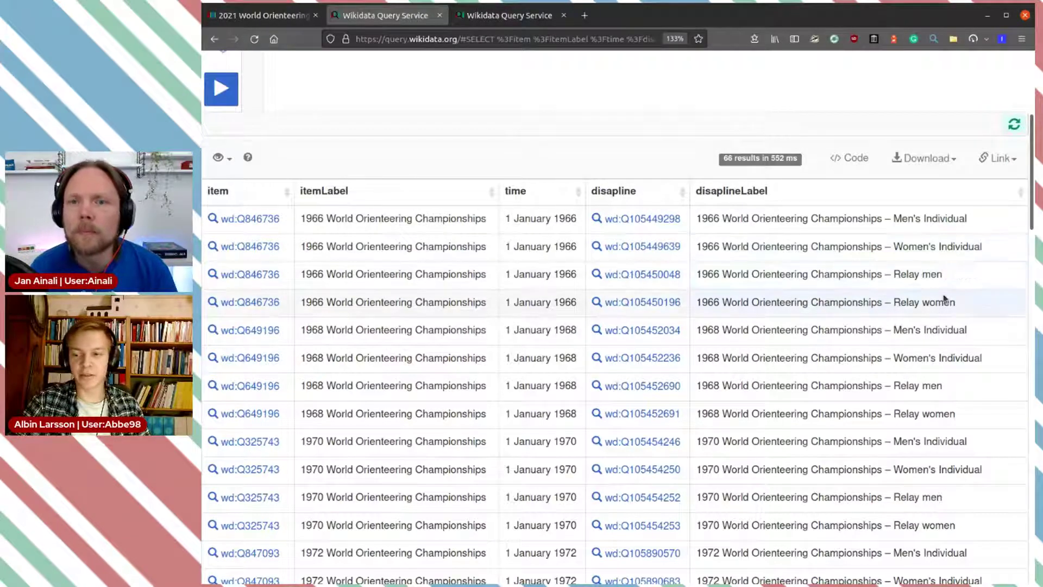
scroll(951, 303, down, 2)
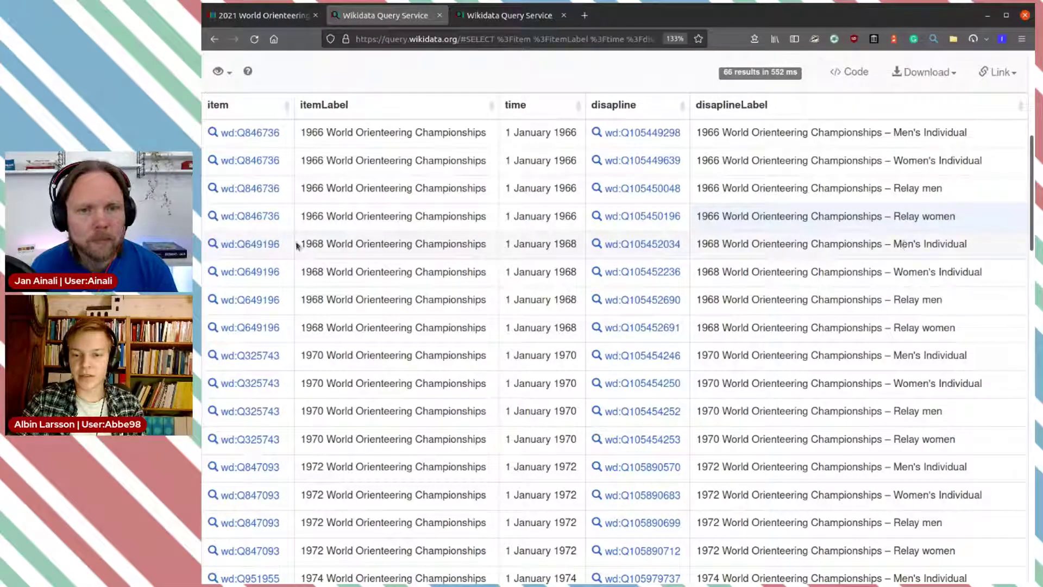
drag(306, 244, 394, 329)
click(910, 325)
scroll(910, 324, down, 15)
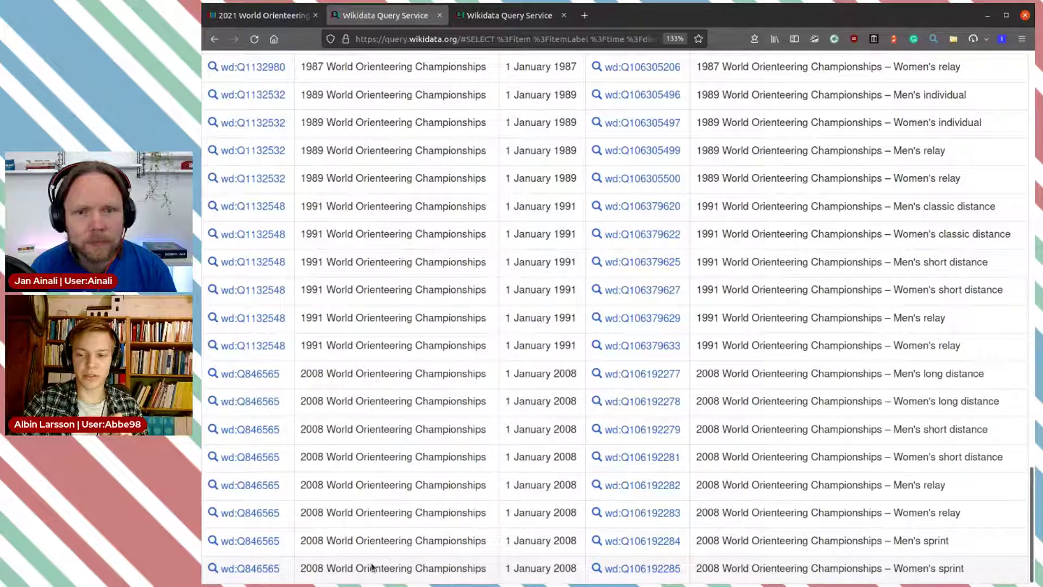
Add a new ?item pattern line below the wdt:P527 pattern using the winner property, wdt:P1346
scroll(842, 499, up, 15)
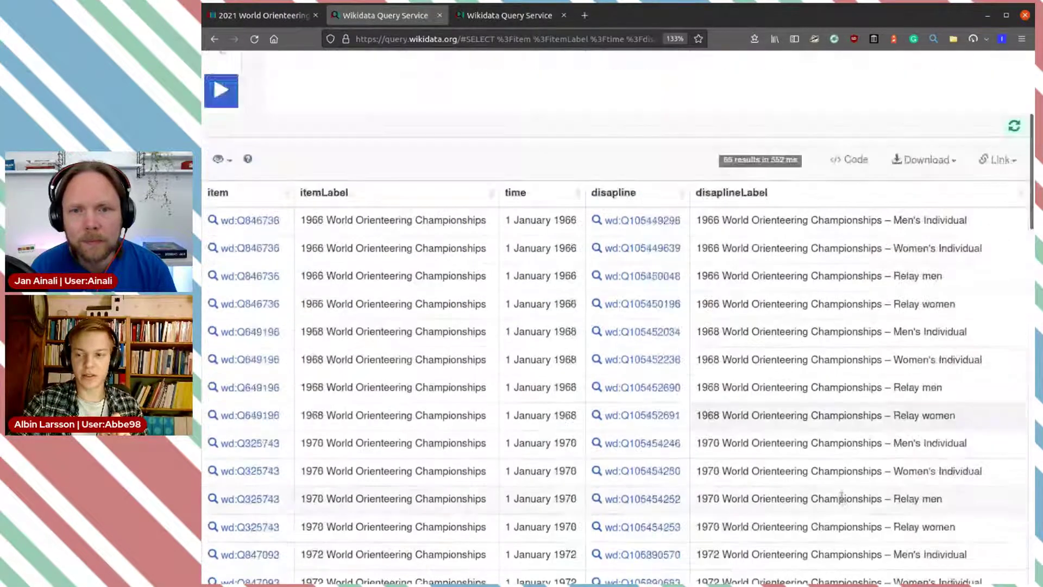
scroll(843, 498, up, 5)
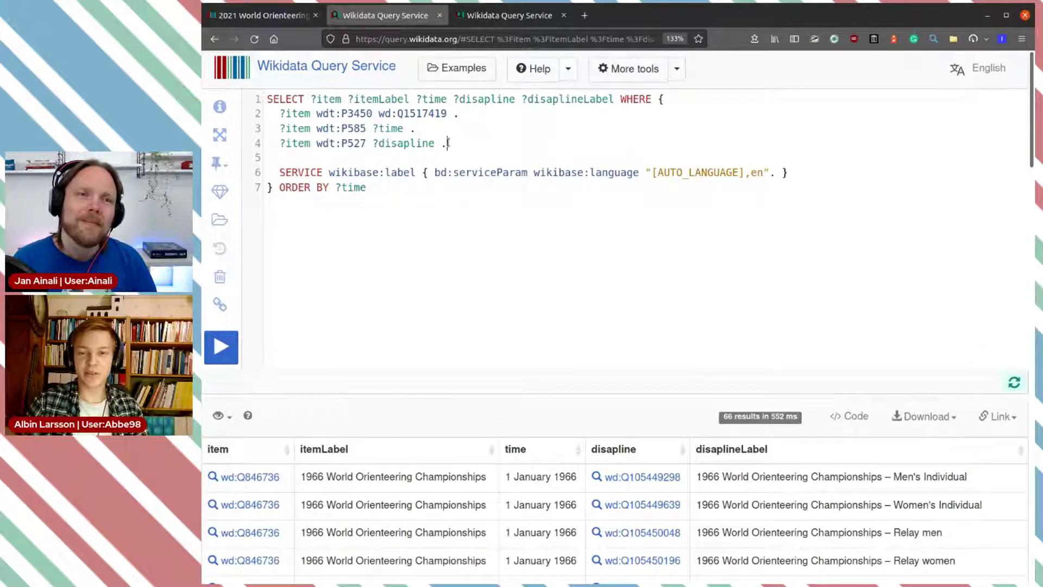
key(Return)
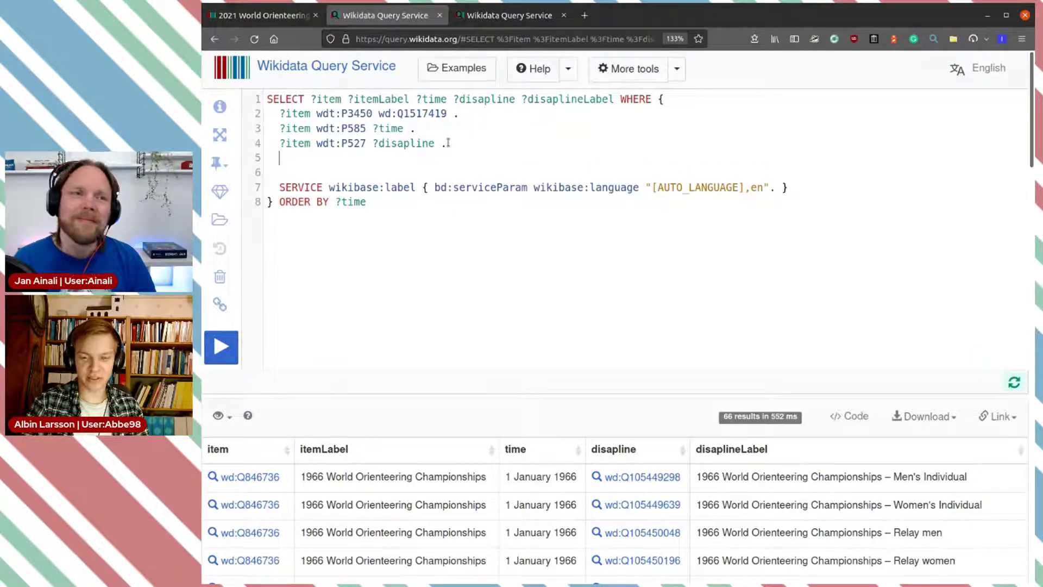
text(?)
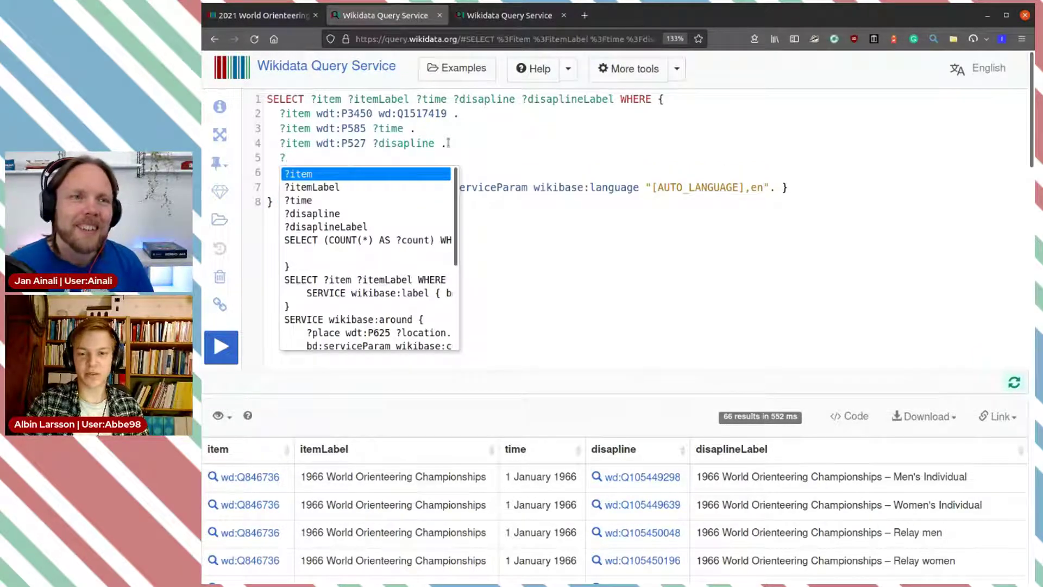
key(BackSpace)
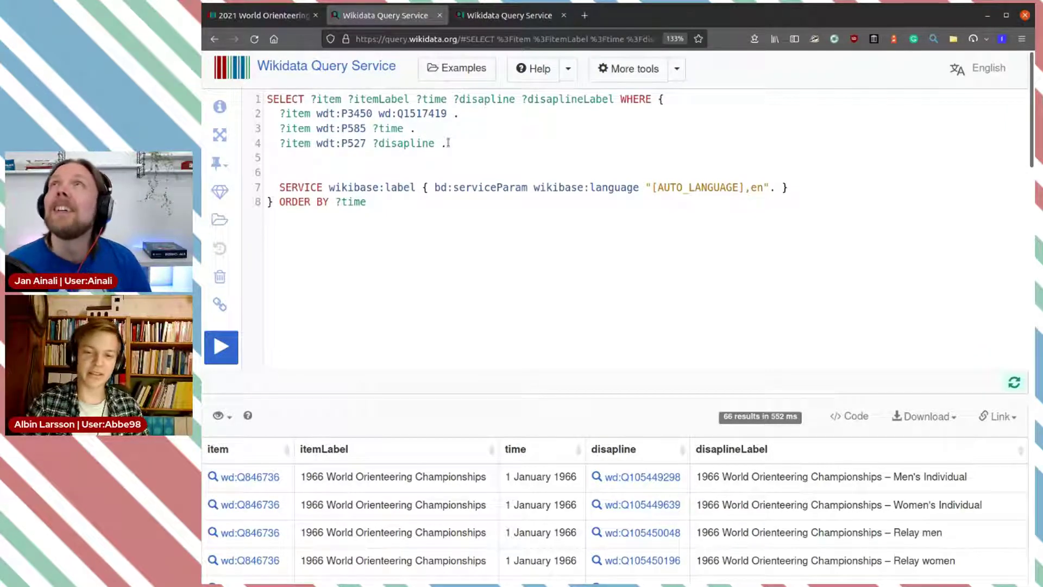
text(?)
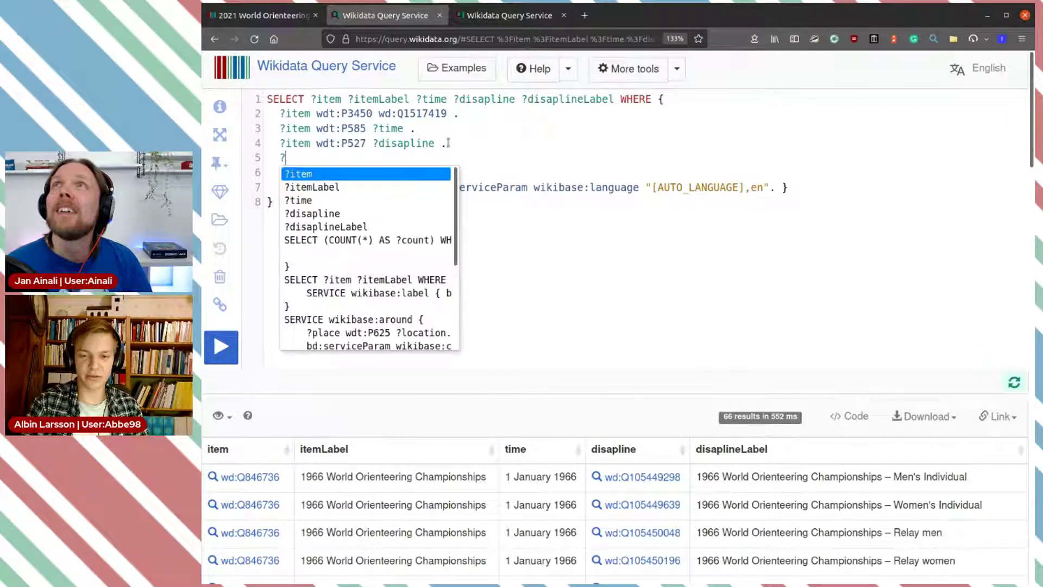
key(Return)
text(wd)
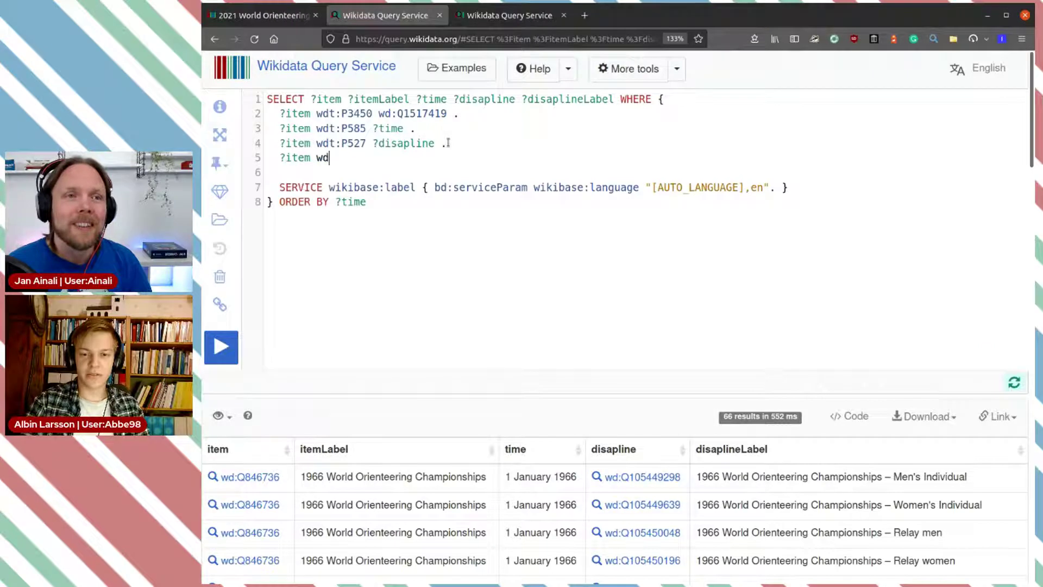
text(t:)
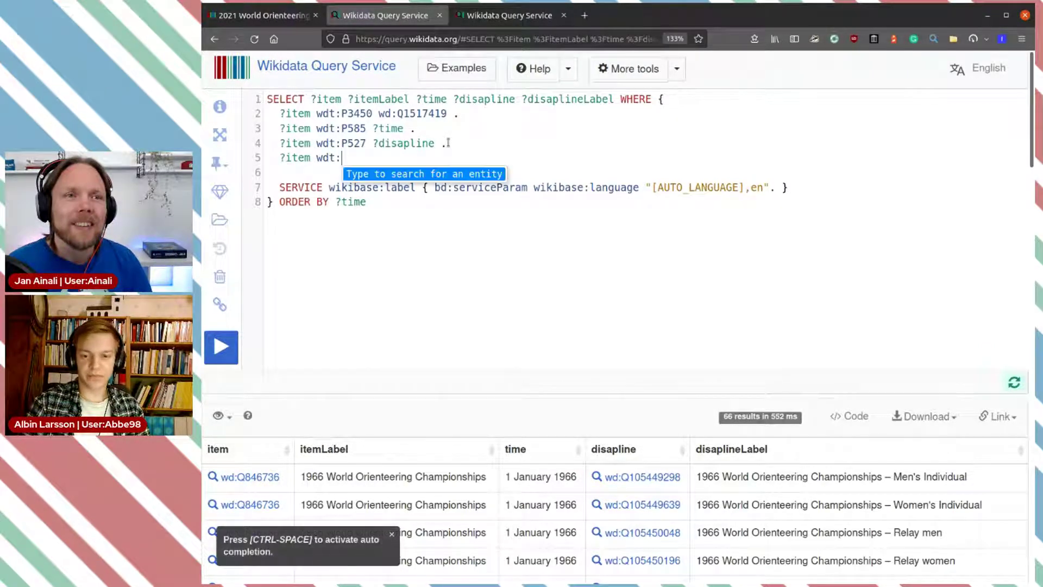
text(winner)
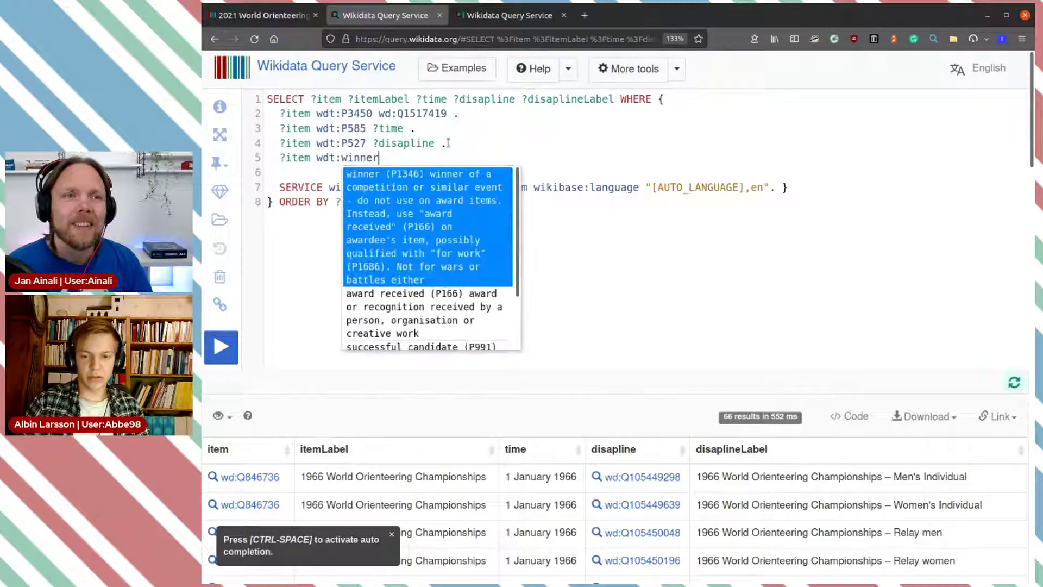
key(Return)
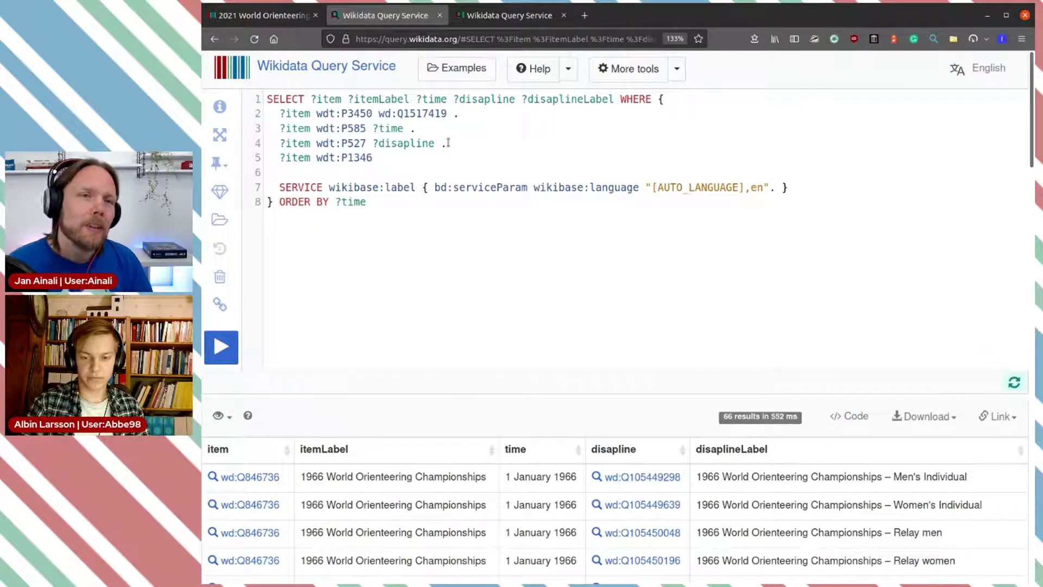
Give the wdt:P1346 pattern the object [], wrap it in a MINUS { } clause, and run the query
text([])
key(Home)
text(MINUS )
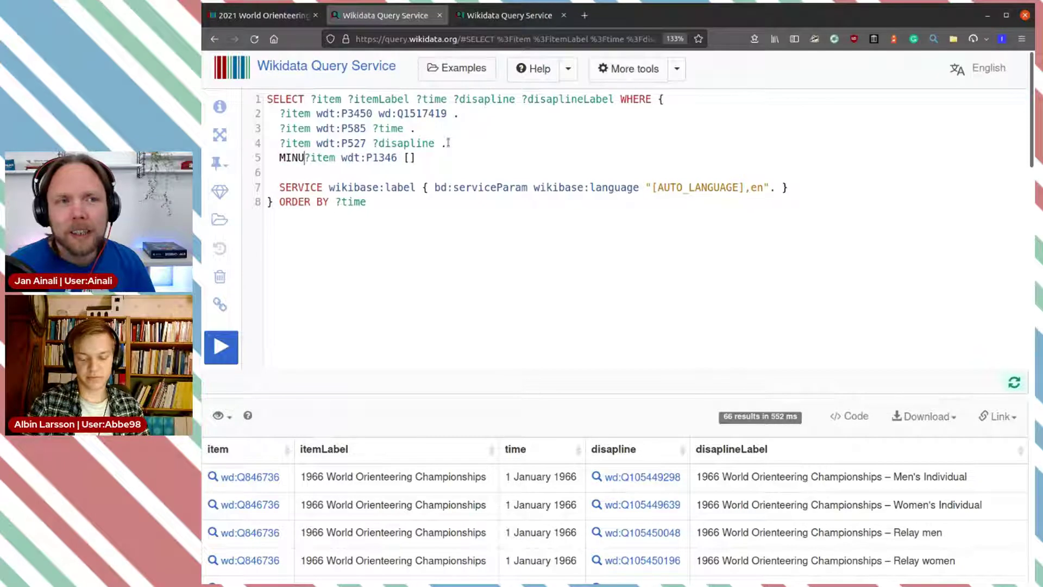
text({)
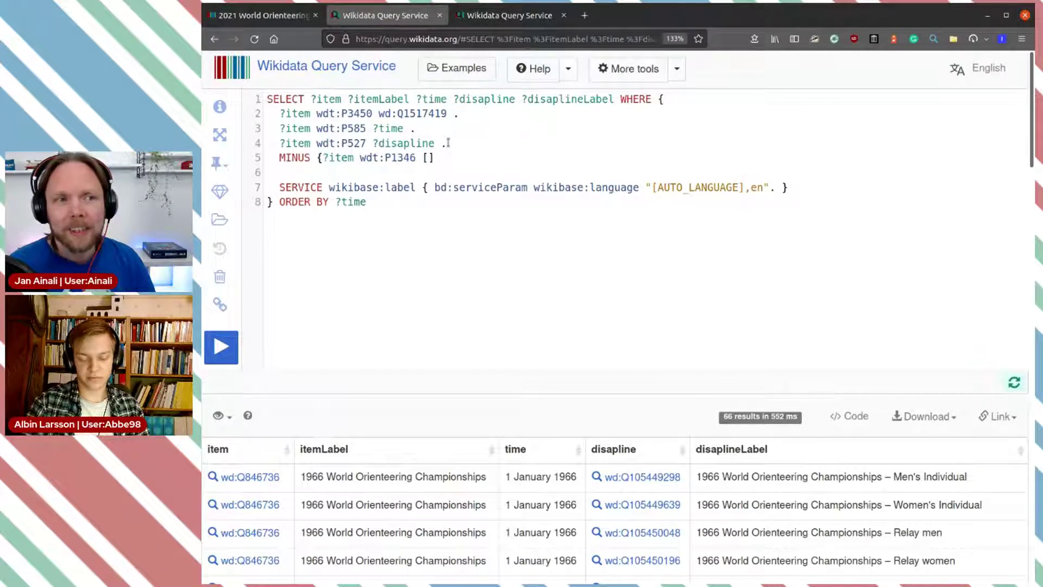
key(ctrl+Right)
key(ctrl+Right)
key(ctrl+Right)
key(ctrl+Right)
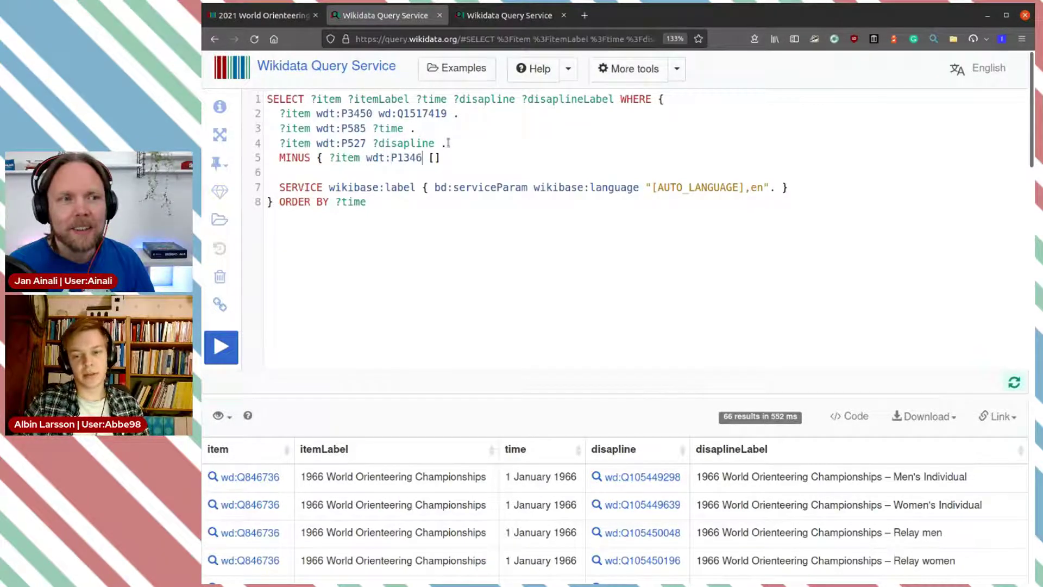
text(})
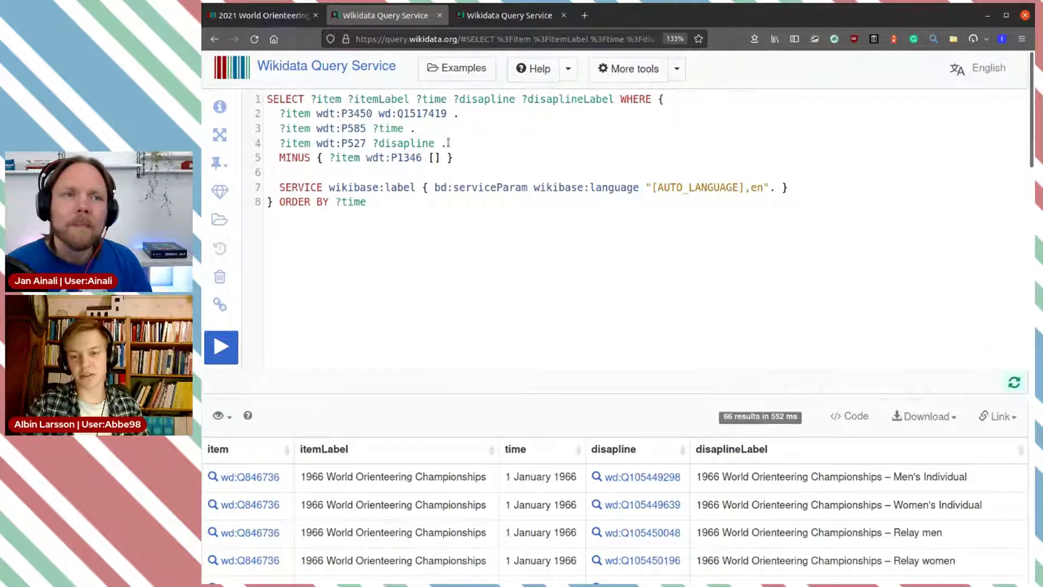
key(ctrl+Return)
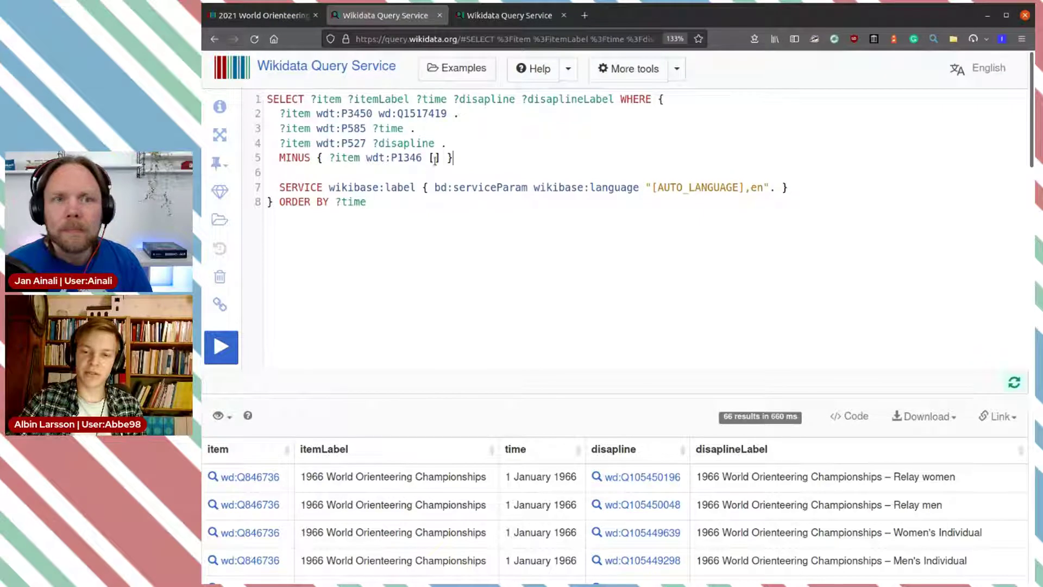
Replace ?item with ?disapline inside the MINUS clause and rerun the query to list disciplines without a winner
double_click(356, 158)
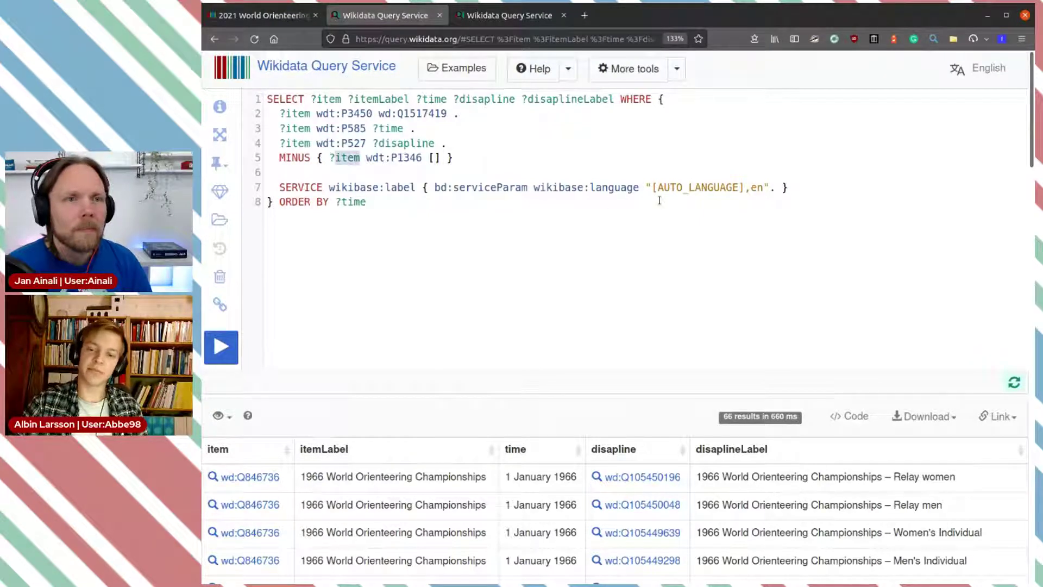
key(BackSpace)
text(dis)
key(ctrl+space)
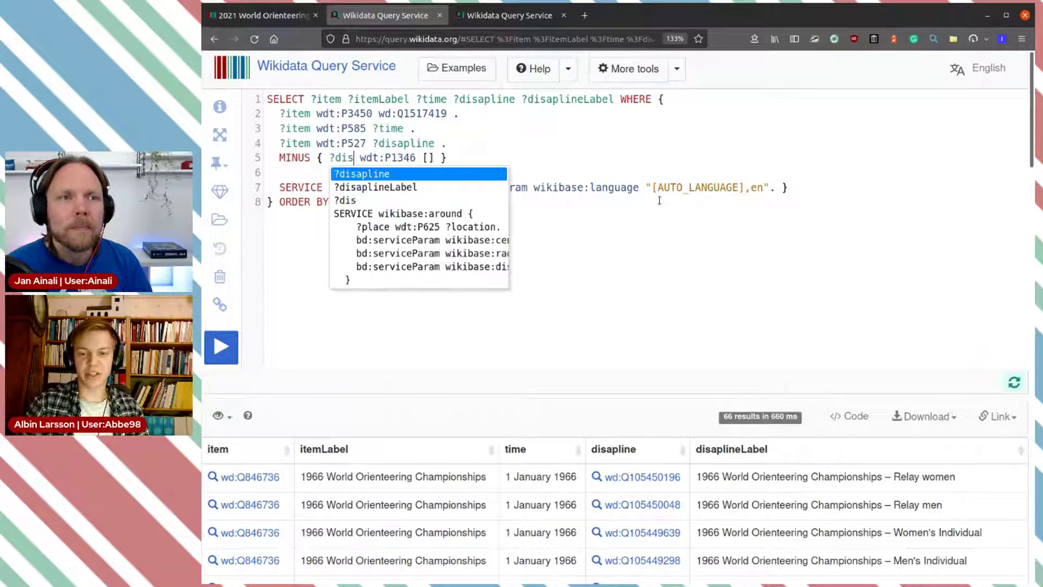
key(Return)
key(ctrl+Return)
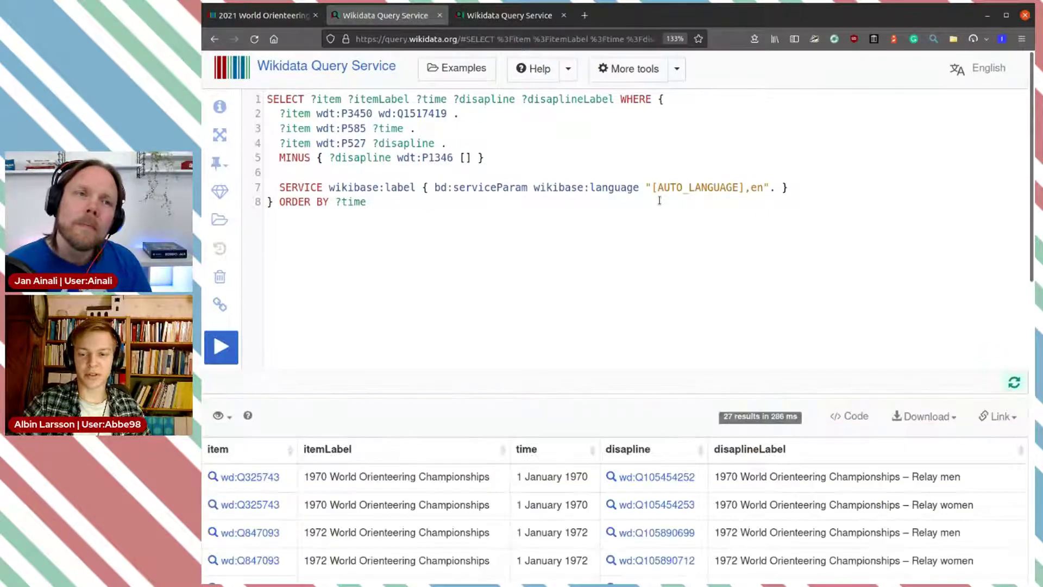
Examine which disciplines lack a winner in the results, from the 1970 rows through the 2008 rows
scroll(771, 269, down, 3)
scroll(772, 271, down, 1)
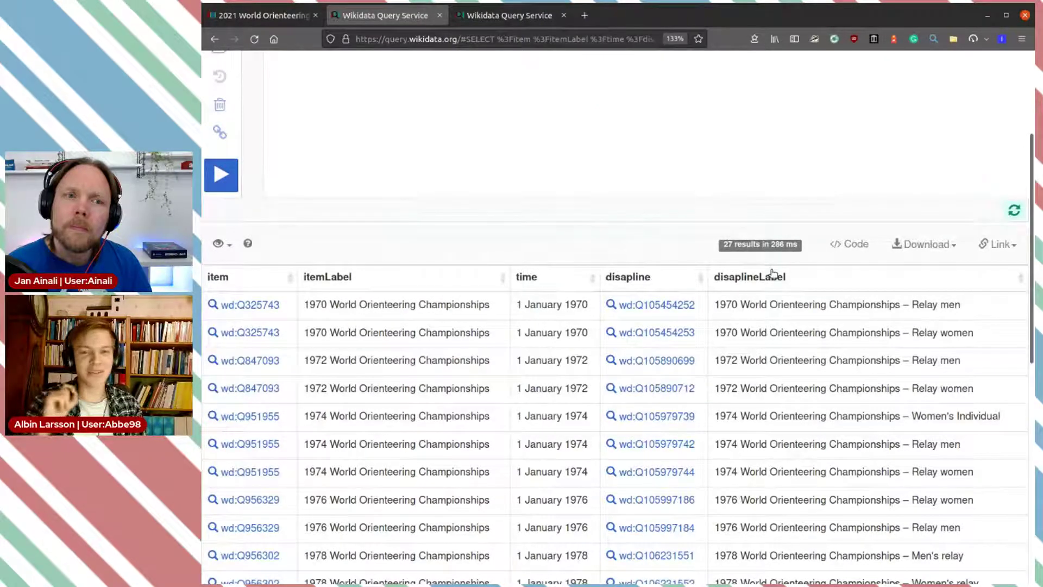
scroll(774, 272, down, 2)
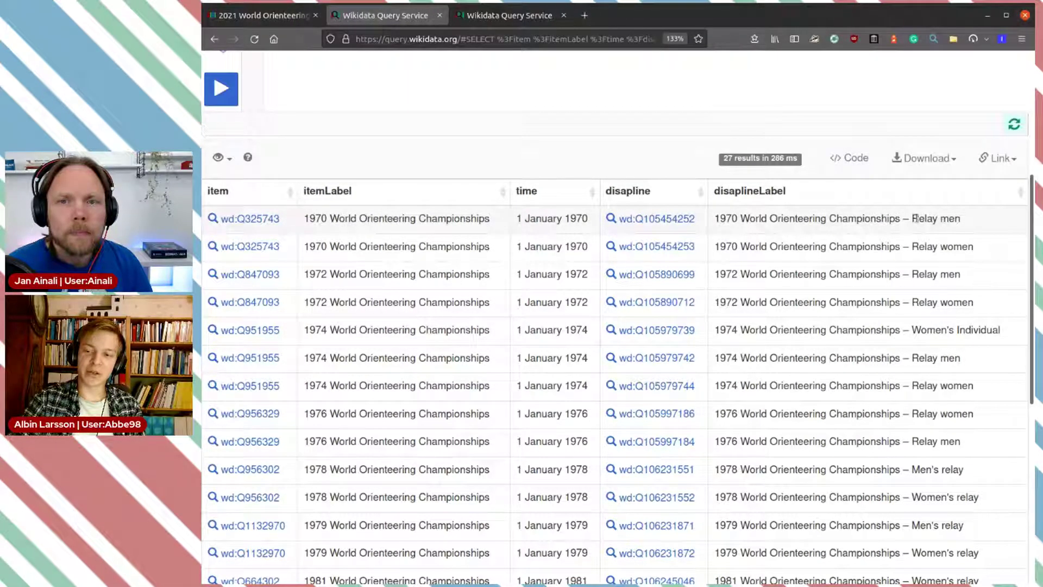
drag(911, 218, 967, 223)
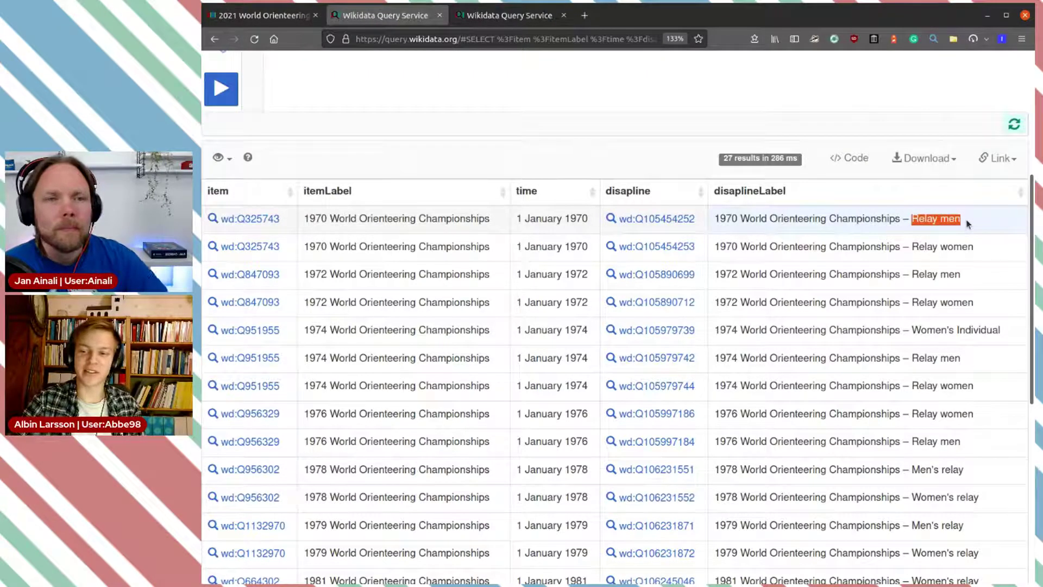
drag(912, 247, 975, 258)
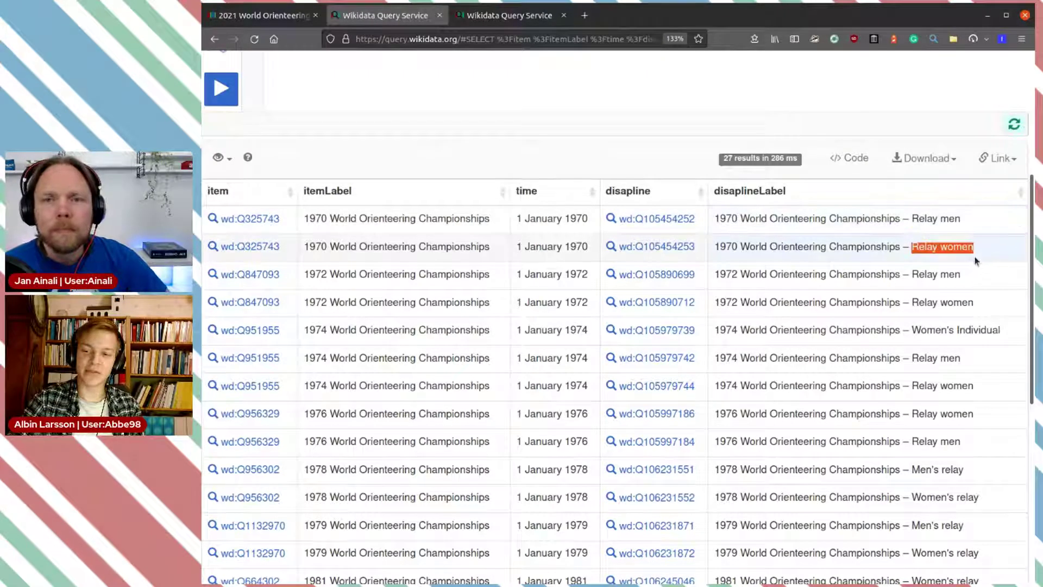
click(974, 258)
scroll(971, 228, down, 3)
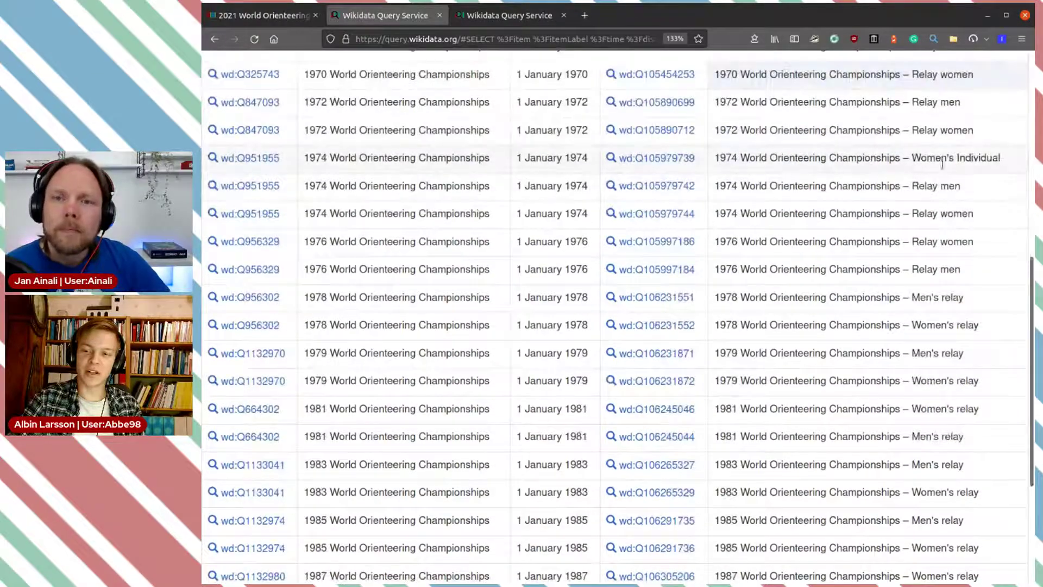
drag(714, 158, 948, 160)
click(1007, 157)
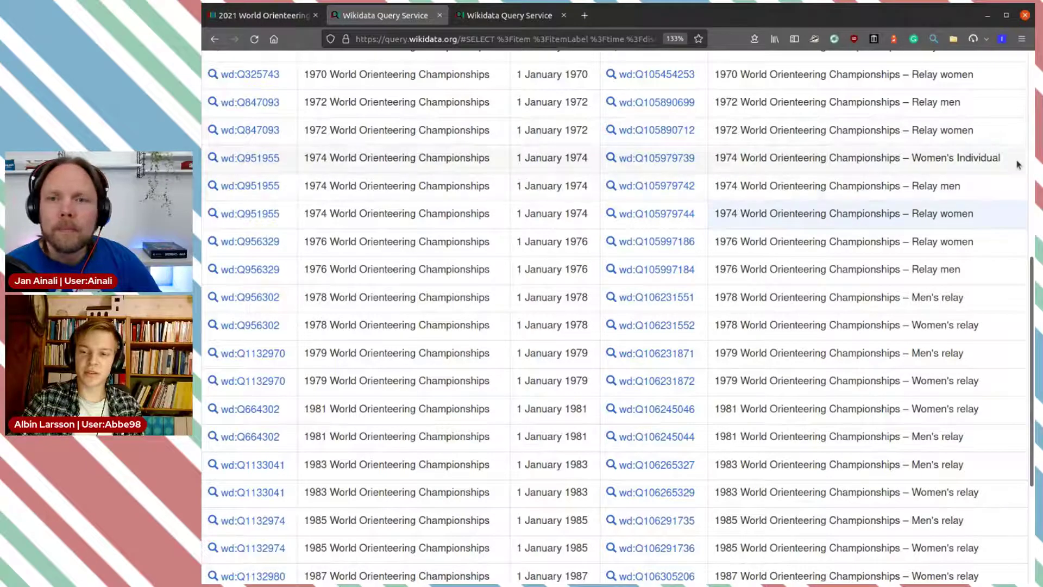
scroll(901, 217, down, 4)
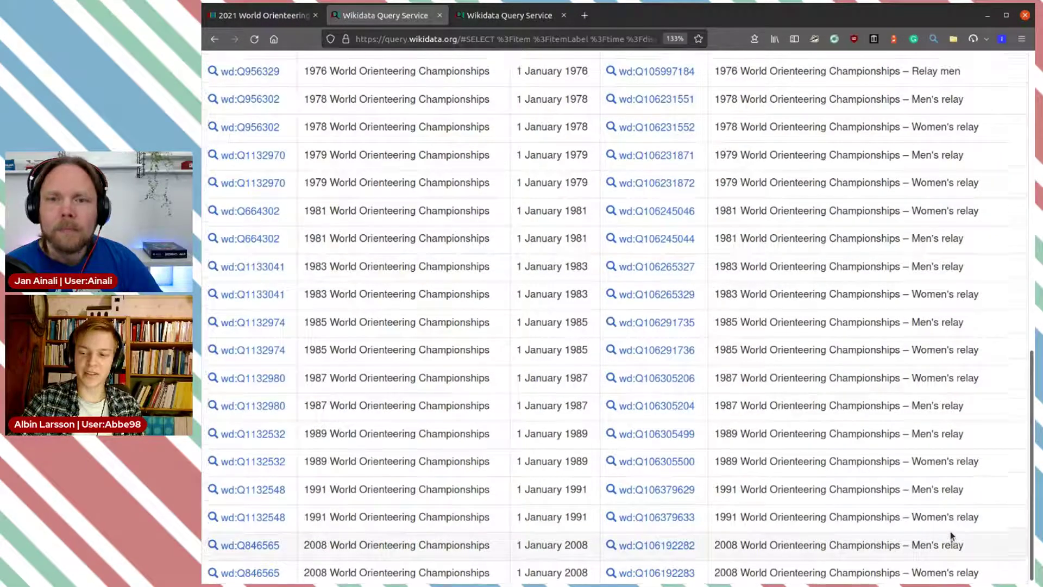
scroll(951, 533, up, 7)
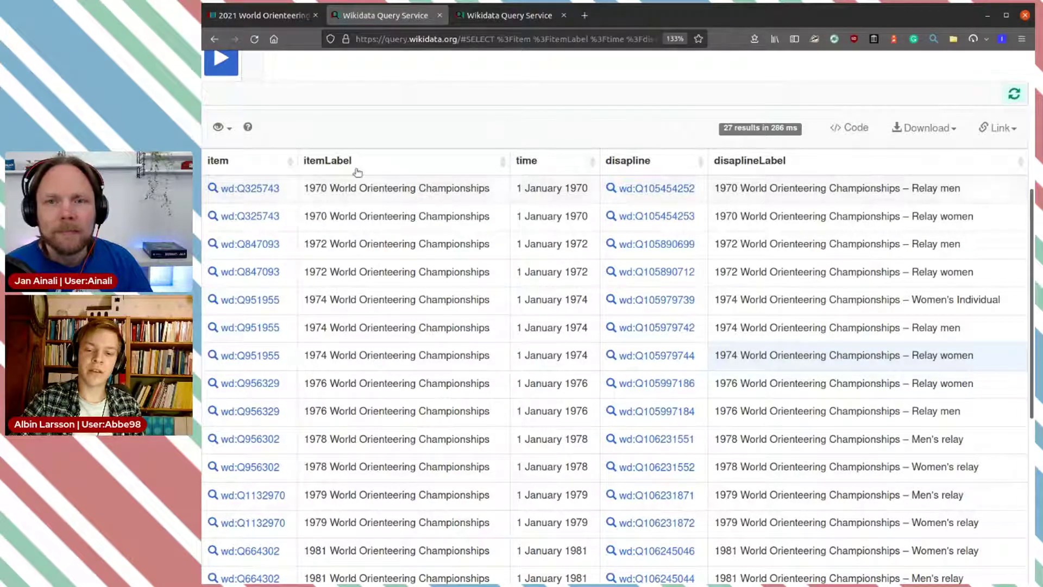
drag(489, 193, 329, 195)
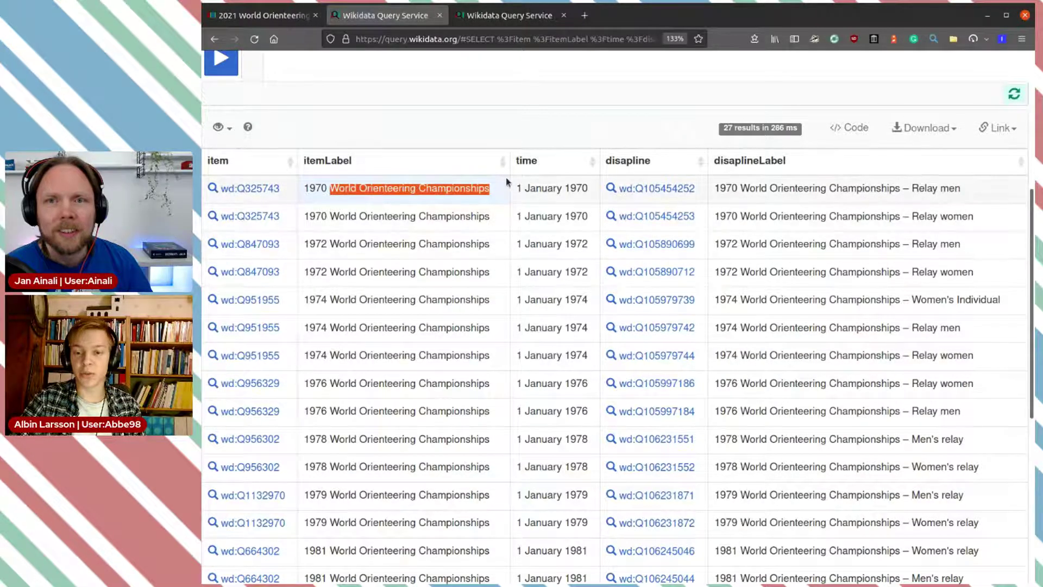
scroll(506, 178, up, 5)
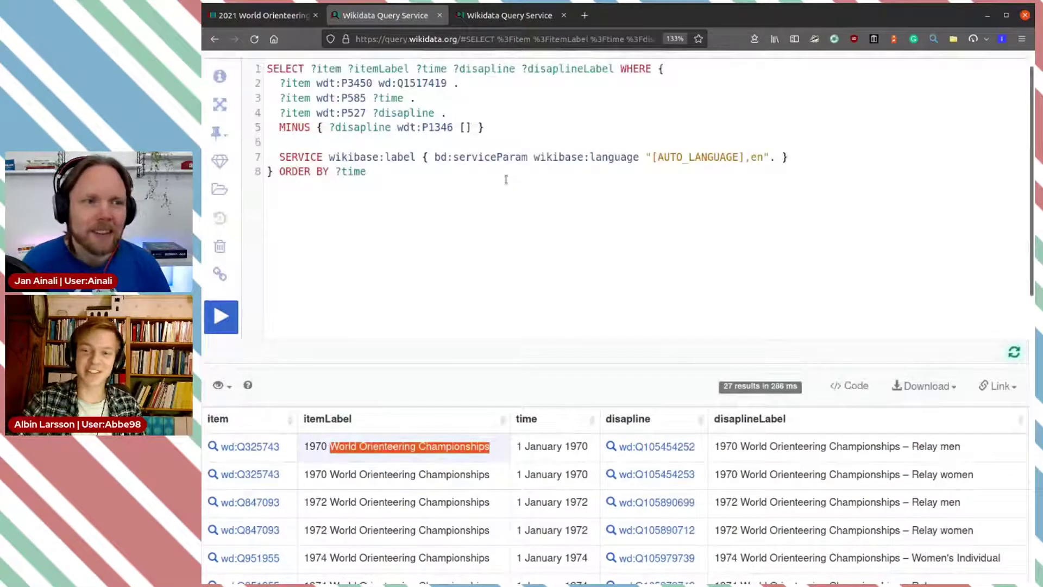
Search Wikidata in a new browser tab for "1966 World Orienteering Championships"
click(585, 17)
text(wd 1)
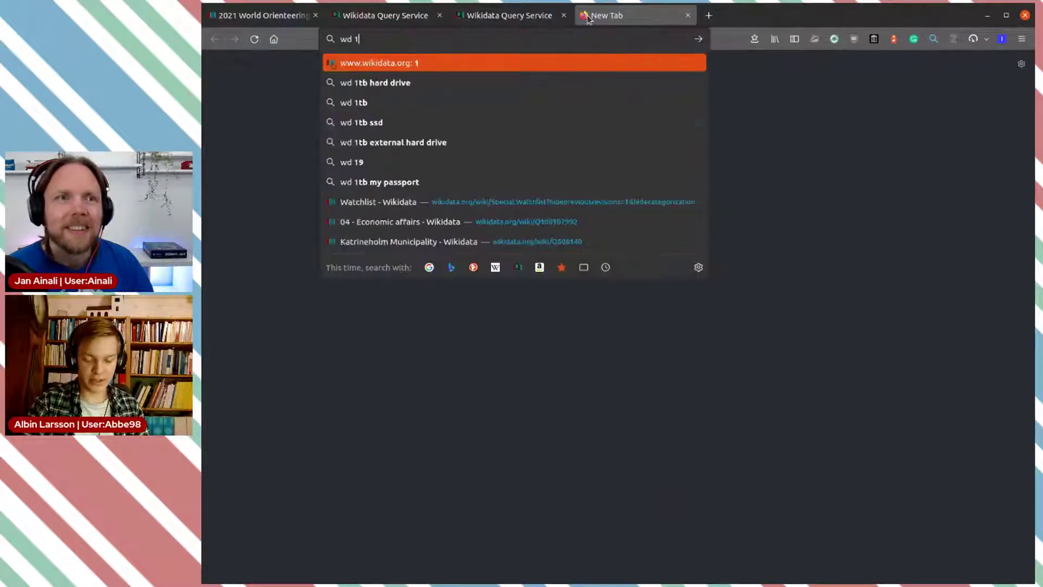
text(966 World Orienteering Championships)
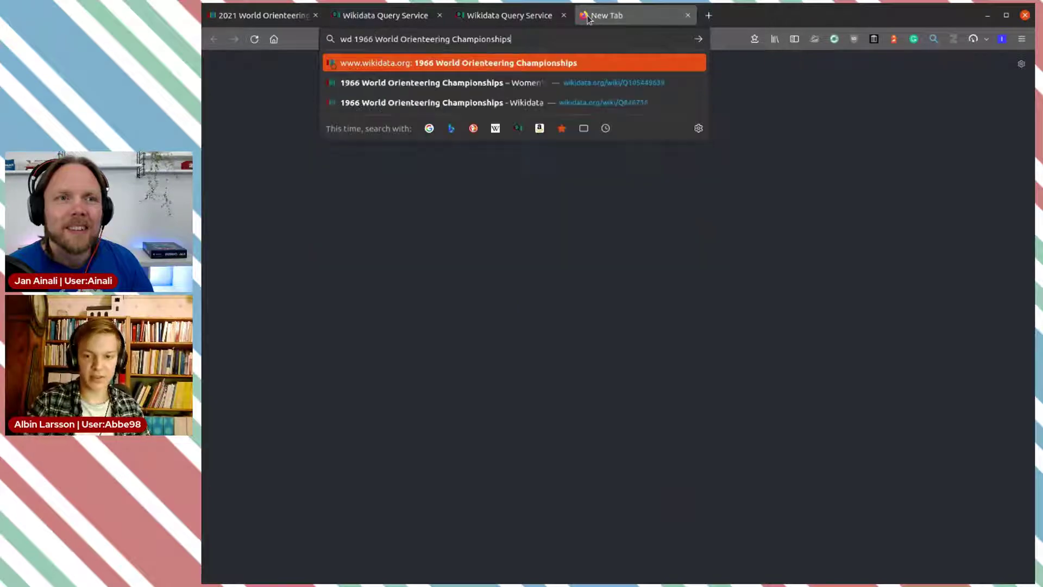
key(Return)
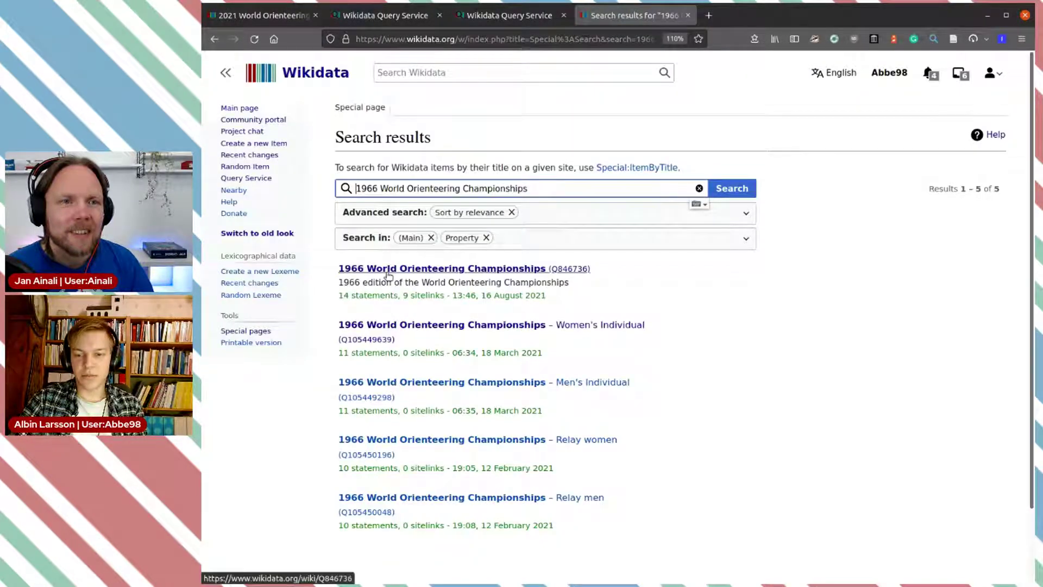
Open the 1966 World Orienteering Championships – Relay women item and examine how its winner statement is modelled
click(454, 438)
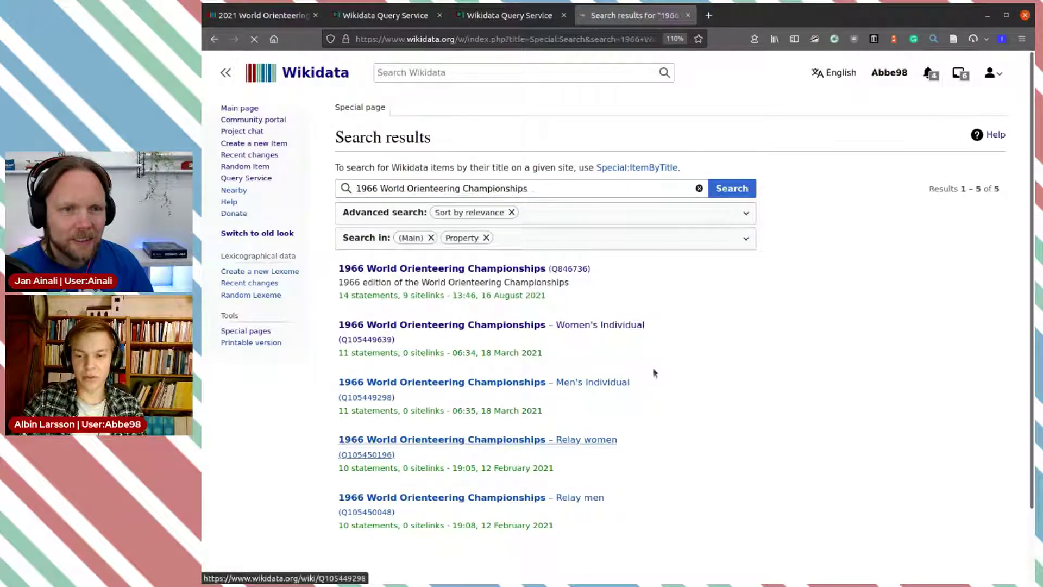
scroll(650, 268, down, 5)
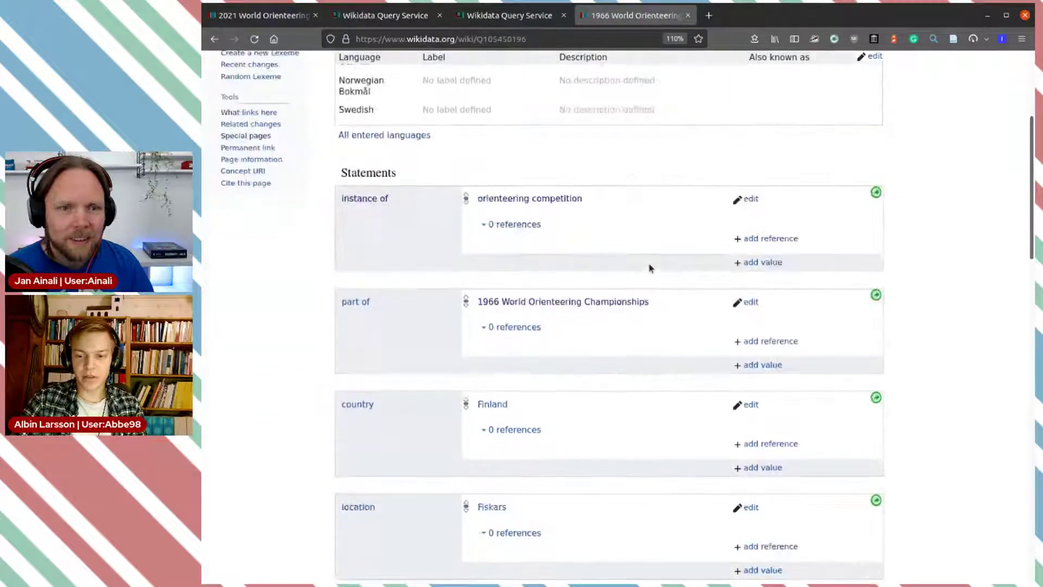
scroll(650, 268, down, 10)
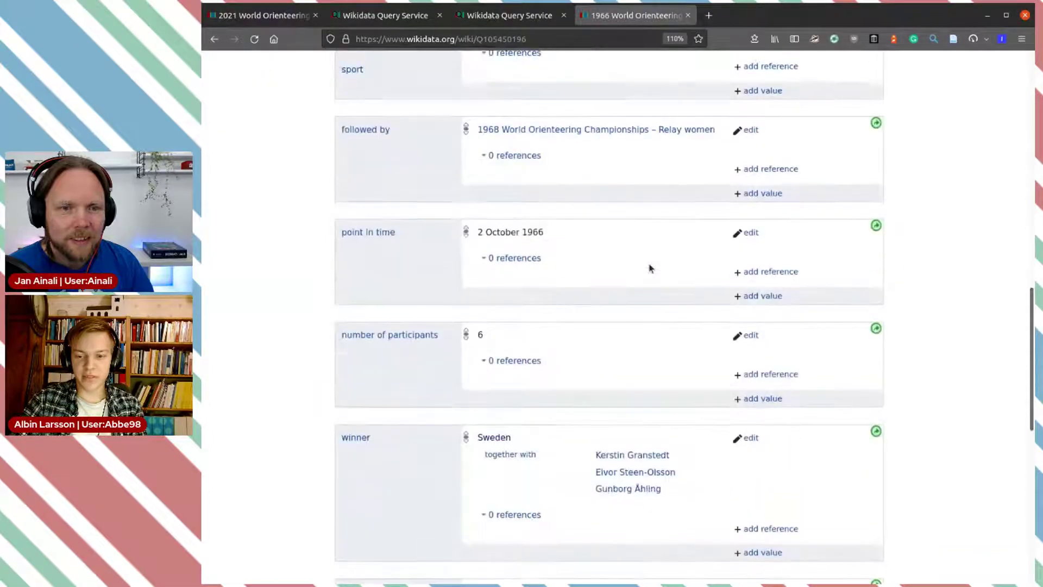
scroll(650, 269, down, 3)
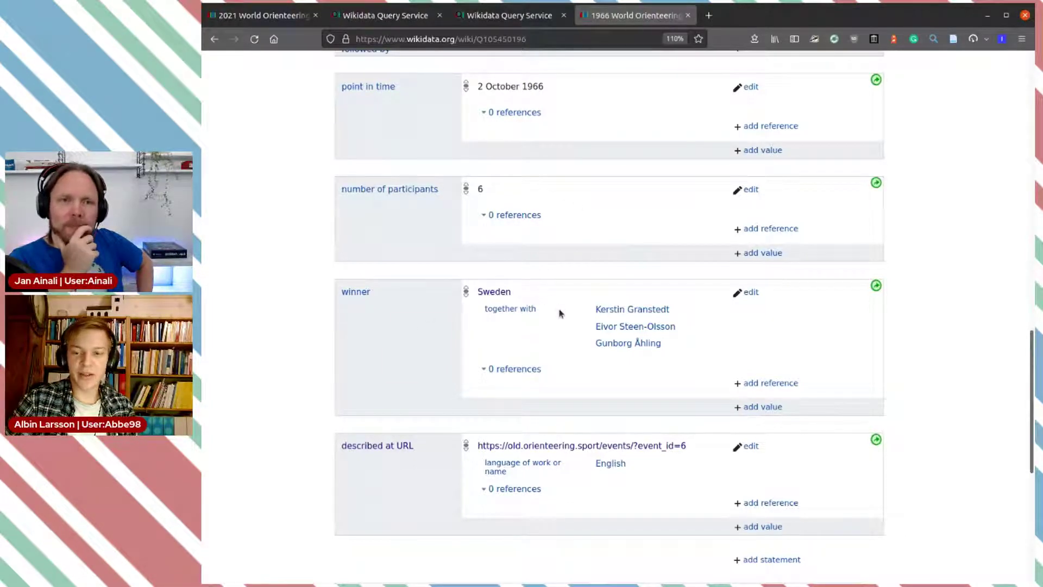
Examine the "together with" qualifiers on the Sweden winner statement and the item's remaining statements
drag(582, 312, 701, 312)
click(738, 333)
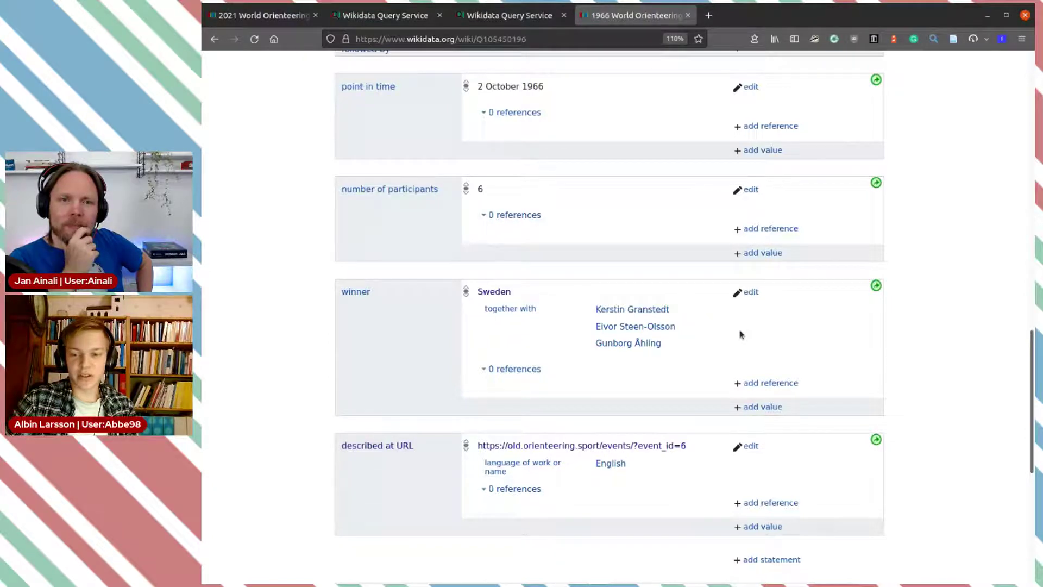
drag(592, 330, 682, 328)
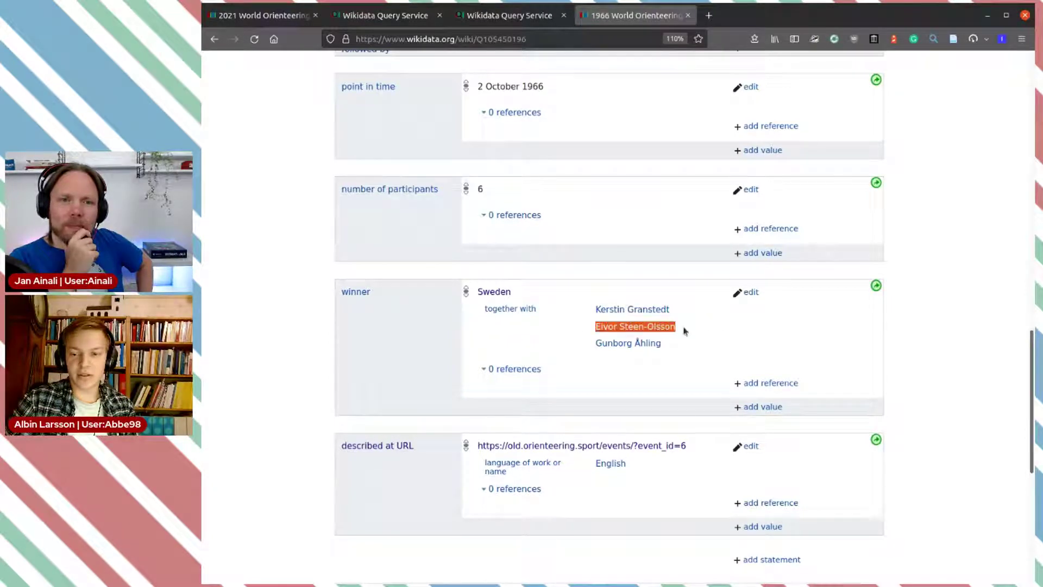
click(708, 330)
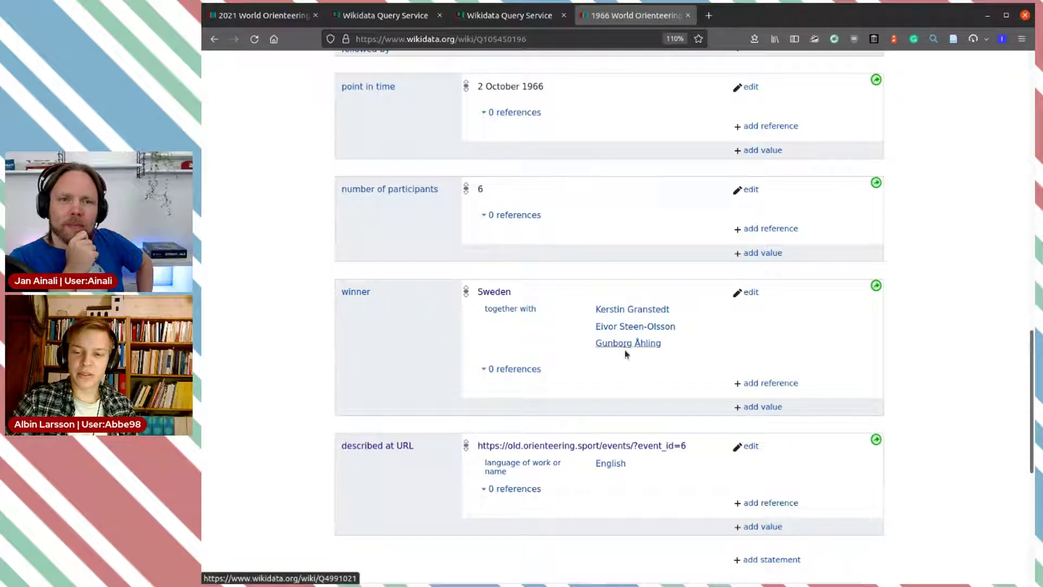
scroll(552, 324, up, 3)
scroll(553, 325, down, 5)
scroll(553, 324, down, 5)
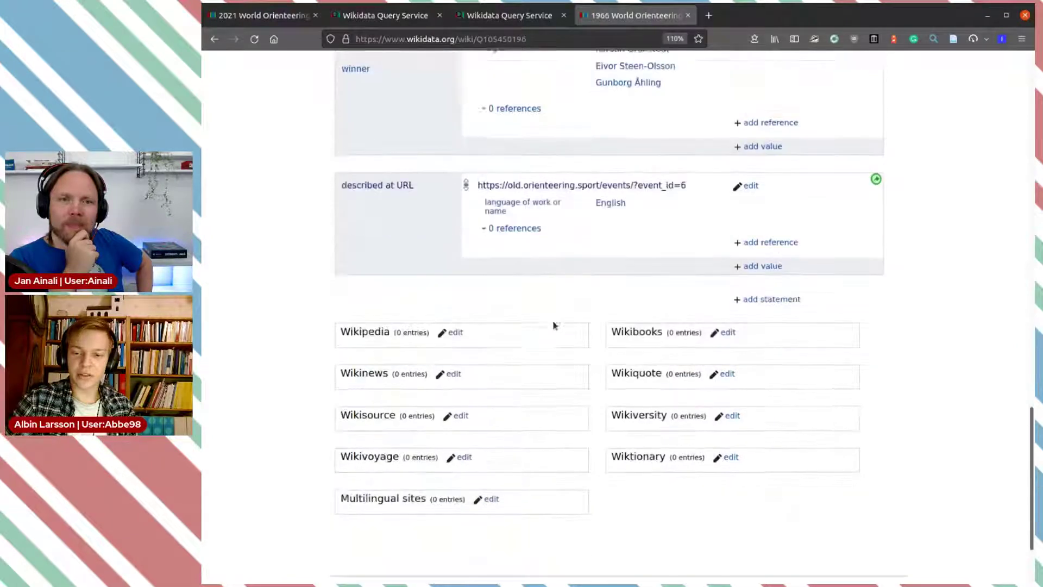
scroll(554, 325, up, 5)
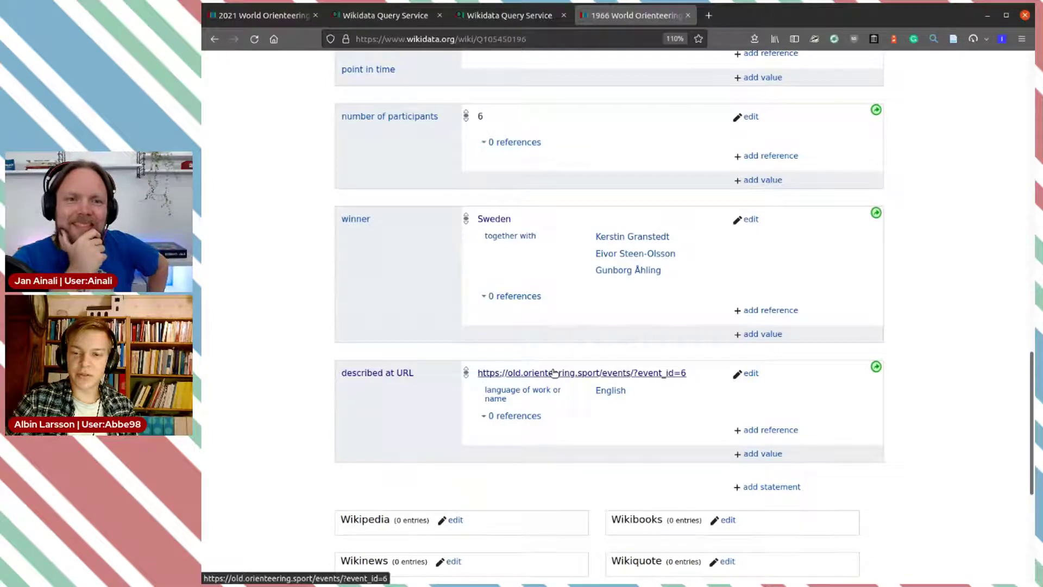
Open the linked "described at URL" source page in a new tab and search its text for "relay"
middle_click(574, 377)
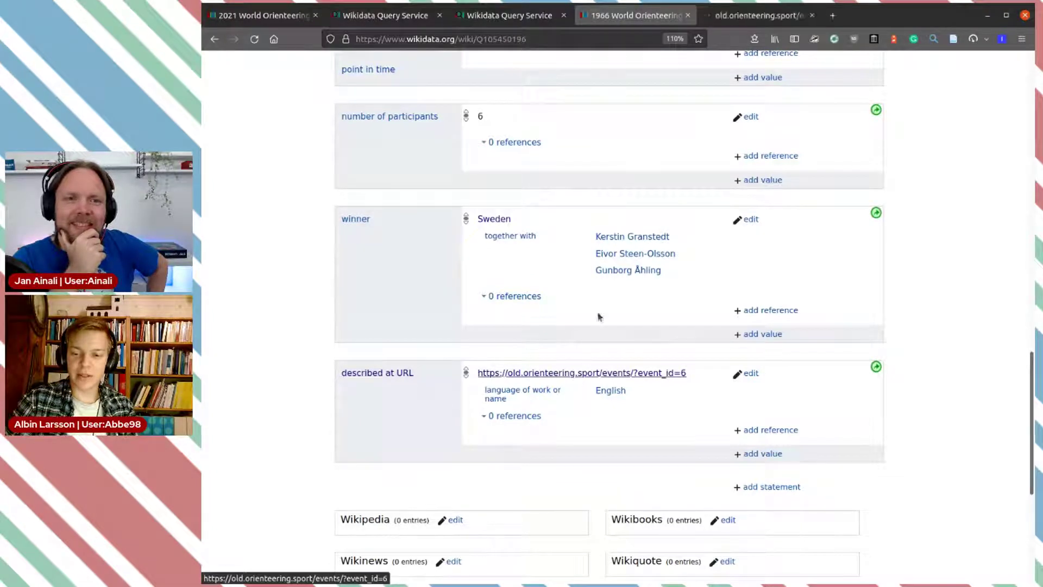
click(767, 22)
scroll(641, 229, down, 3)
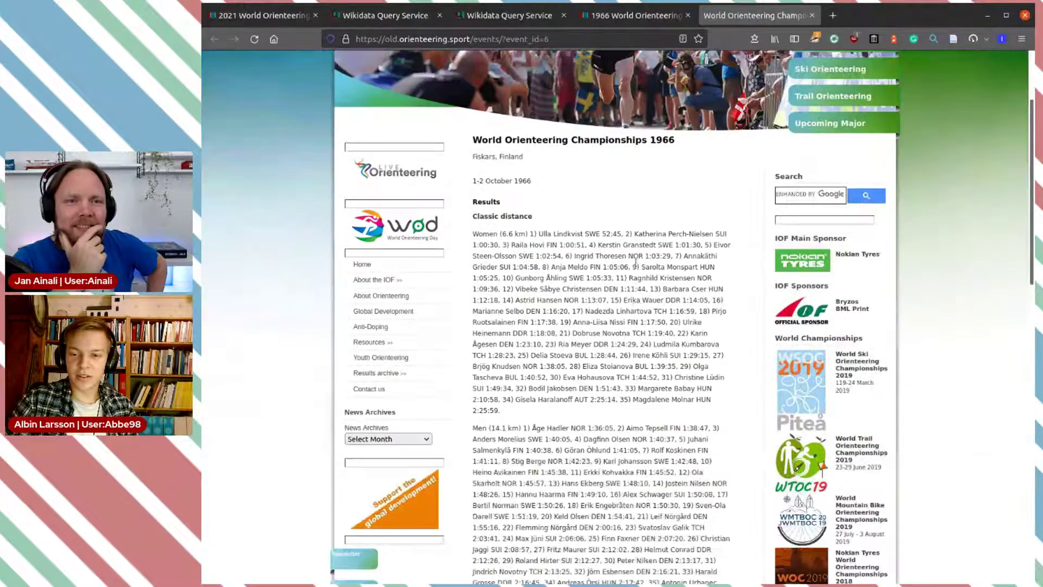
key(ctrl+f)
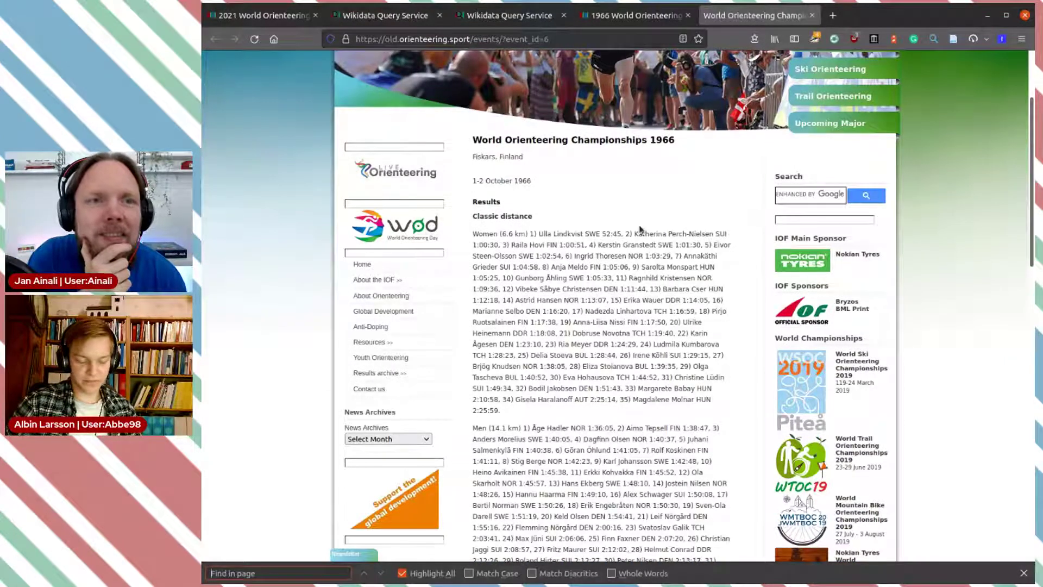
text(relay)
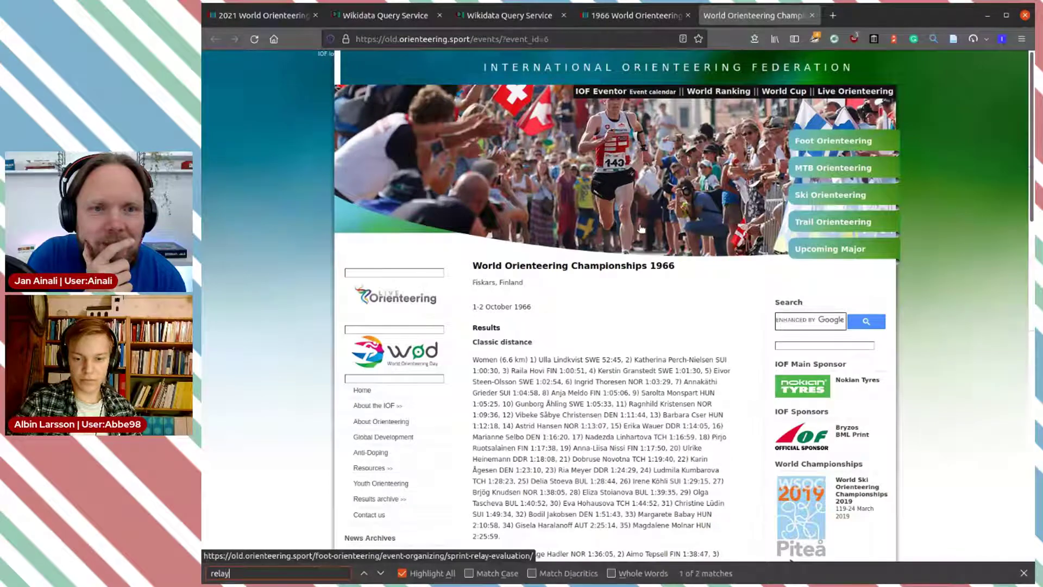
key(BackSpace)
key(BackSpace)
key(BackSpace)
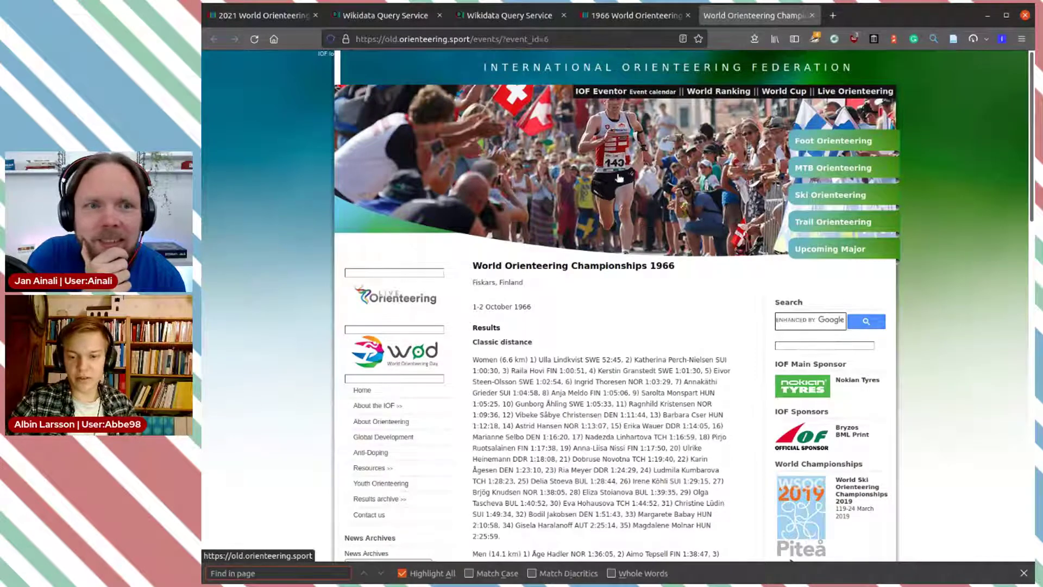
Check the team members listed for Sweden in the women's relay results, and close the source page
scroll(620, 179, down, 10)
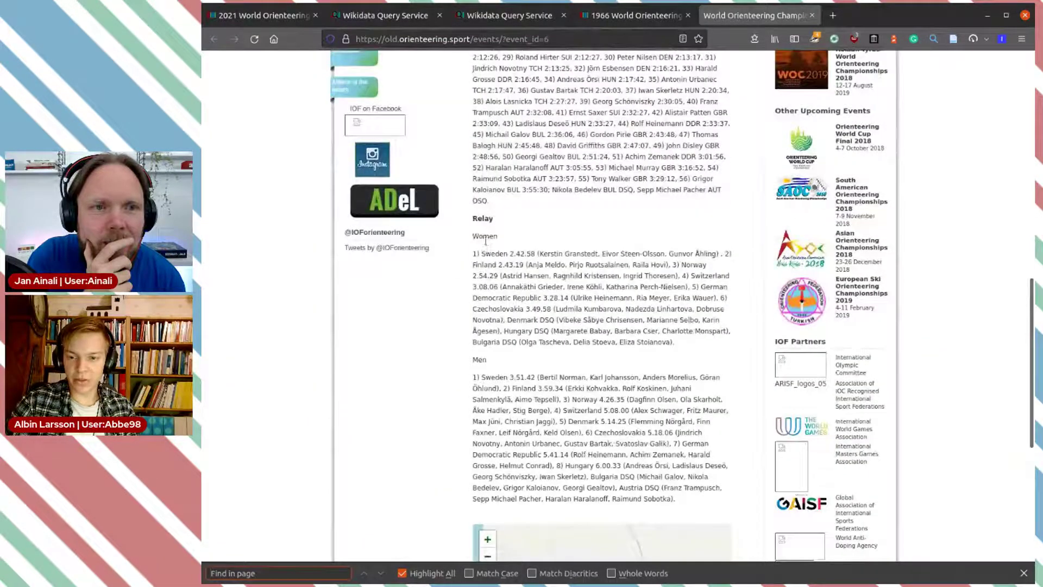
drag(535, 254, 636, 258)
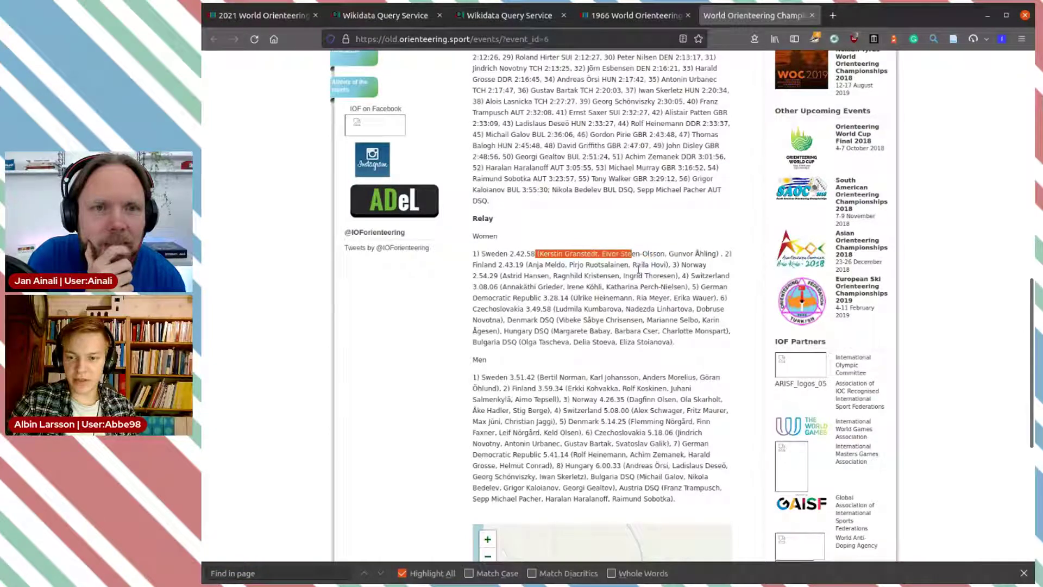
click(549, 264)
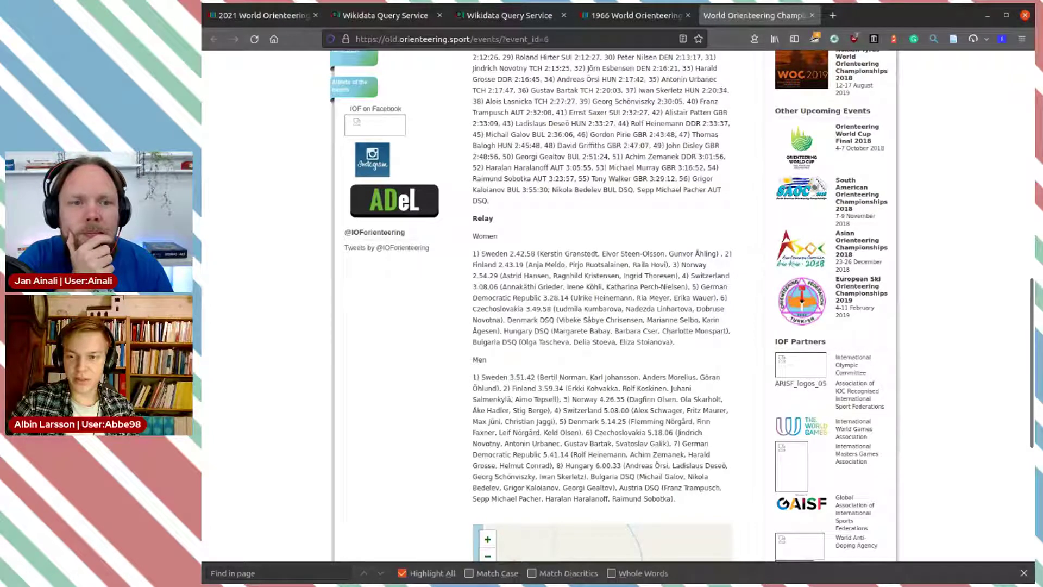
click(813, 16)
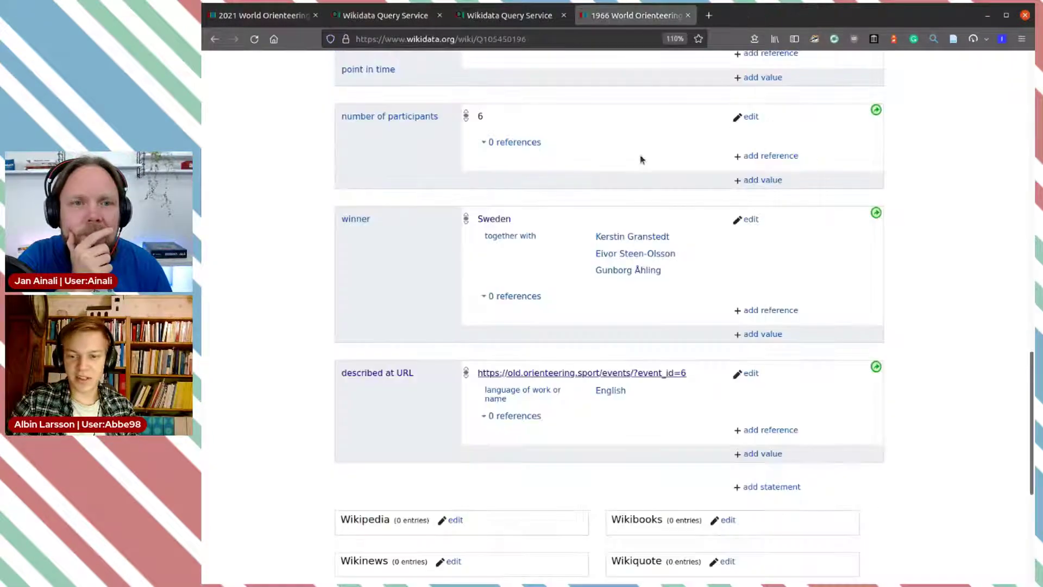
Open the "together with" property in a new tab, review its description and related properties, and close it
scroll(902, 206, up, 5)
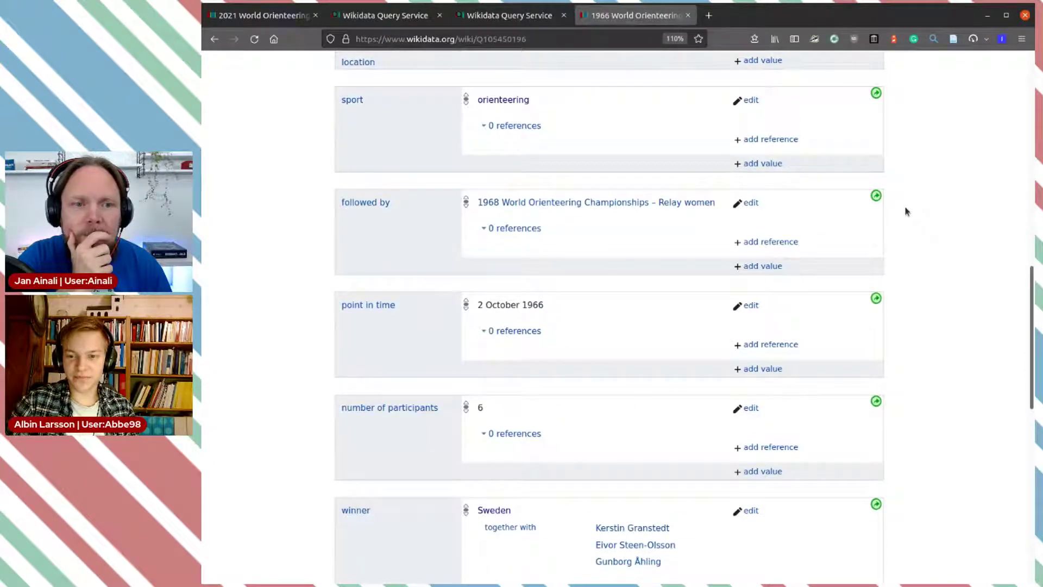
scroll(906, 211, down, 1)
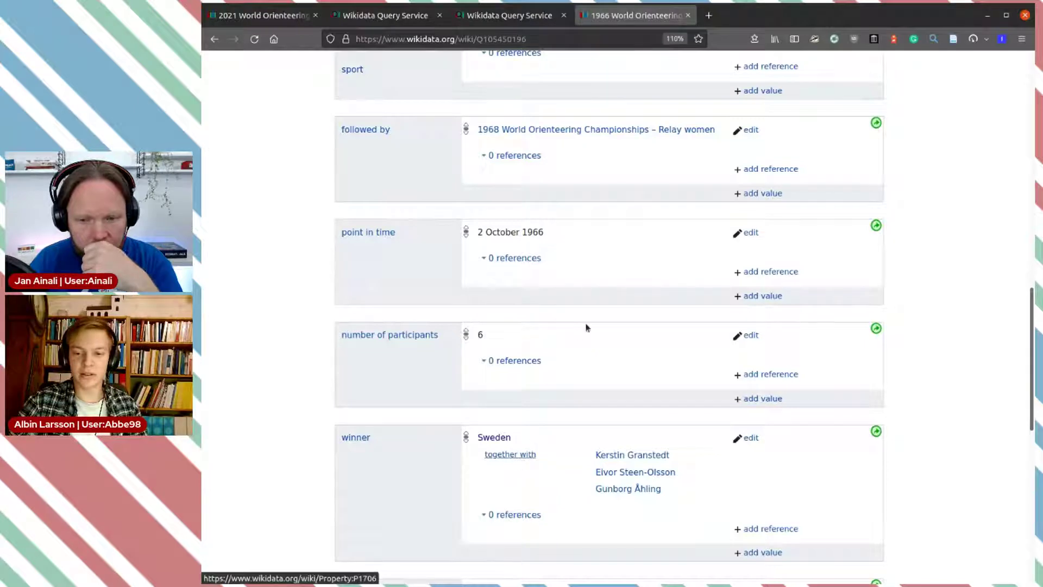
middle_click(510, 454)
click(760, 16)
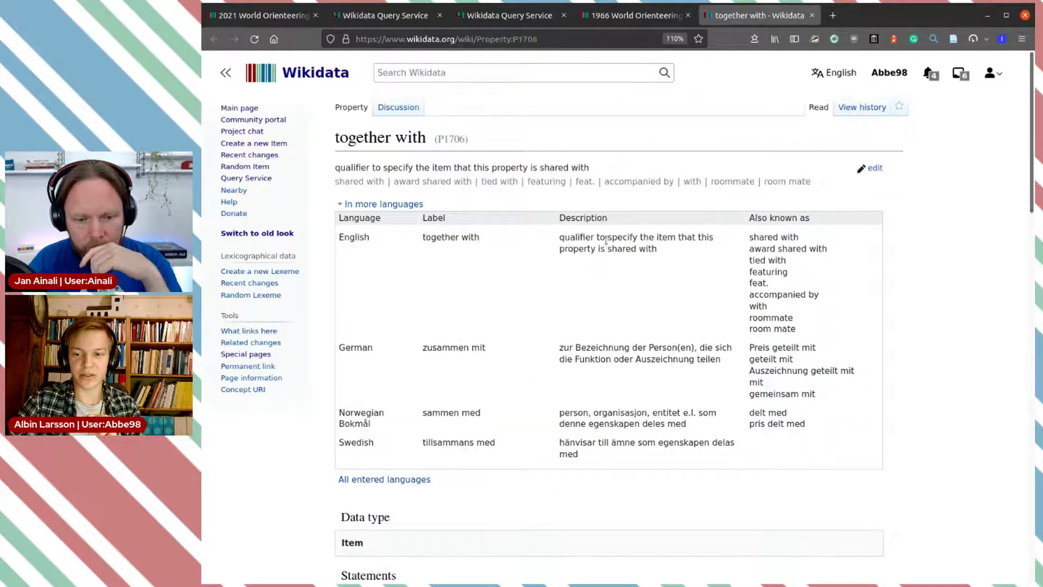
drag(558, 245, 673, 254)
click(676, 264)
scroll(676, 264, down, 5)
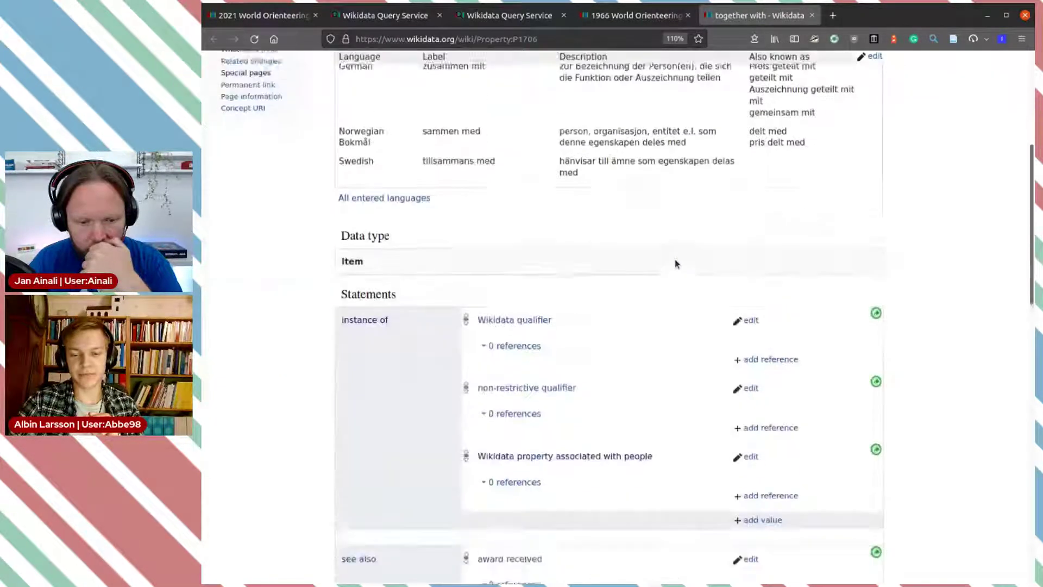
scroll(677, 264, down, 4)
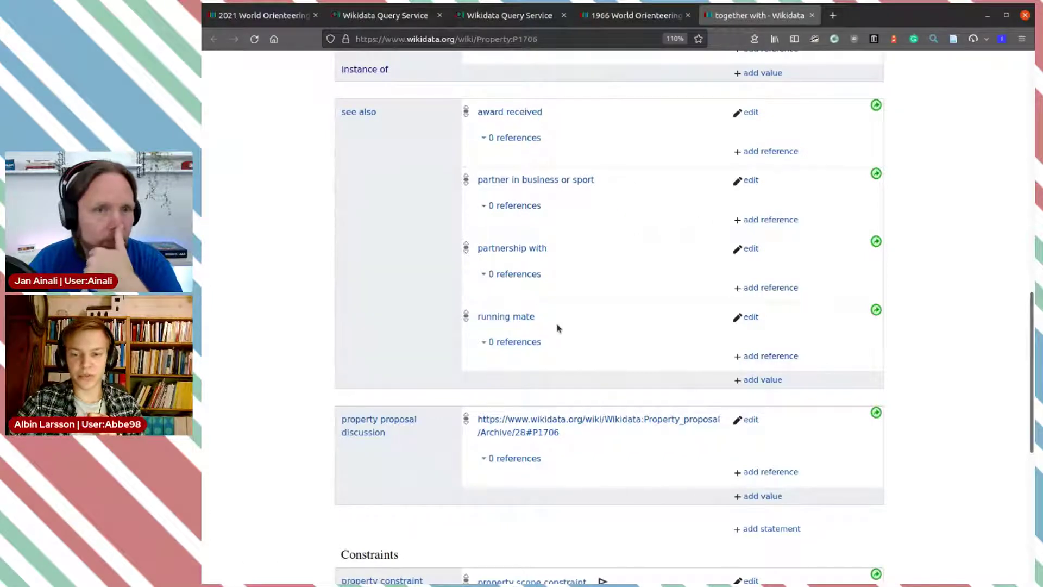
click(812, 15)
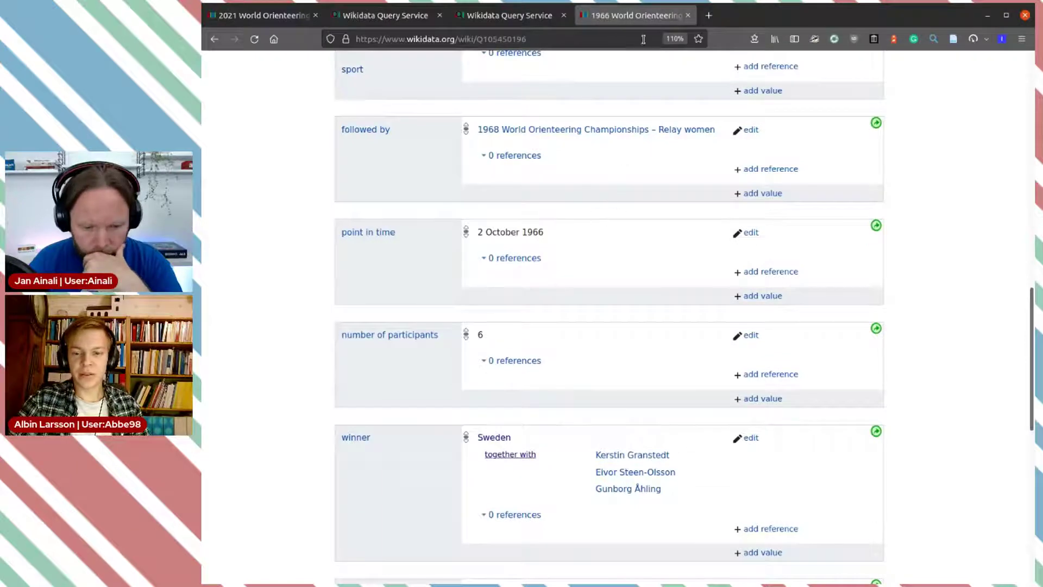
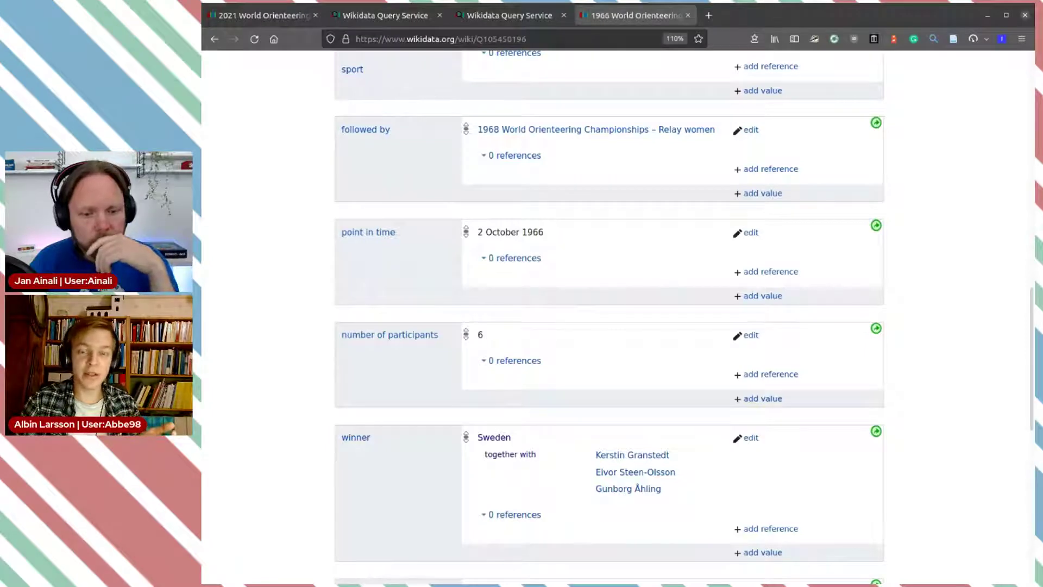
Open the Wikidata Query Service in a new tab and start an empty SELECT * WHERE {} query
click(708, 15)
text(query.wikidata.org/)
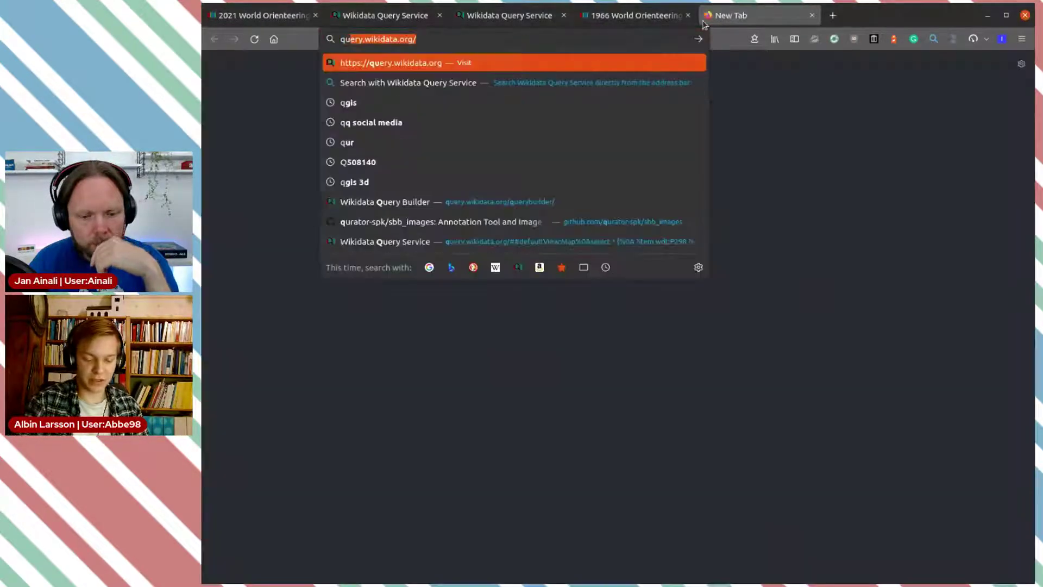
key(Return)
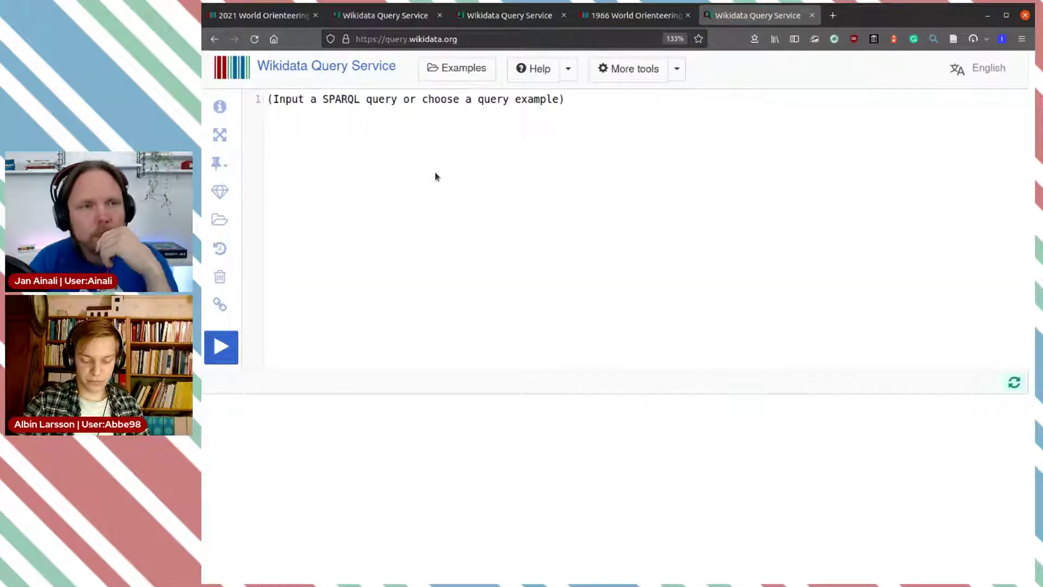
text(SELECT * WHERE {})
key(Return)
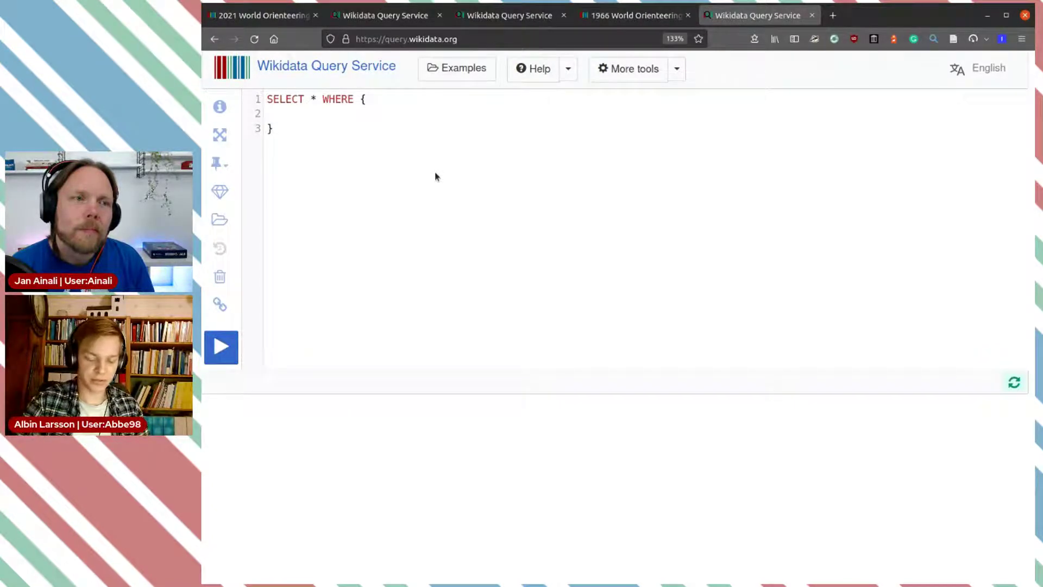
Add a triple pattern to the query matching every ?item whose winner (wdt:P1346) is Sweden (wd:Q34)
text(?item)
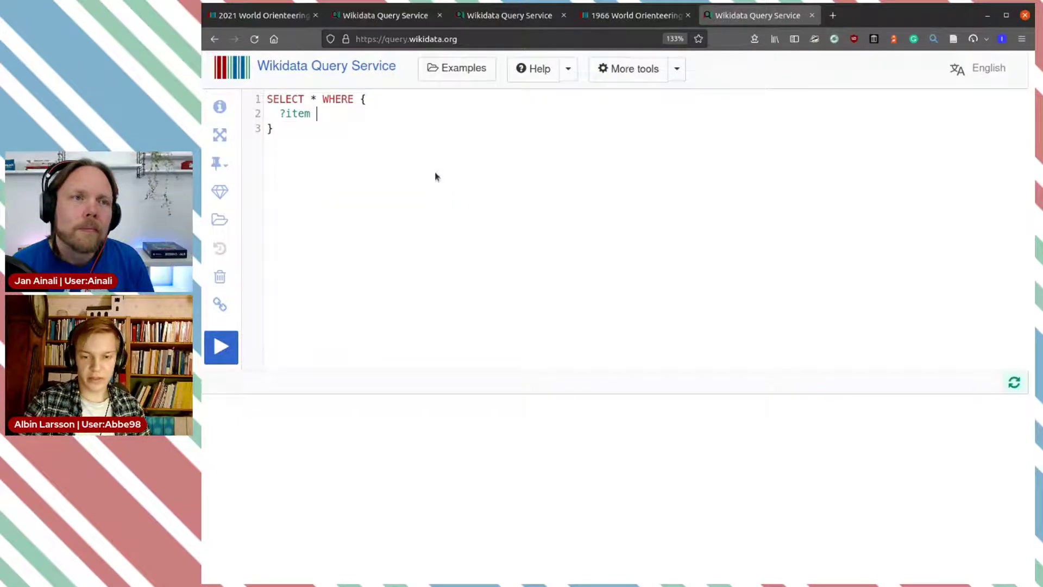
key(ctrl+space)
text(wdt)
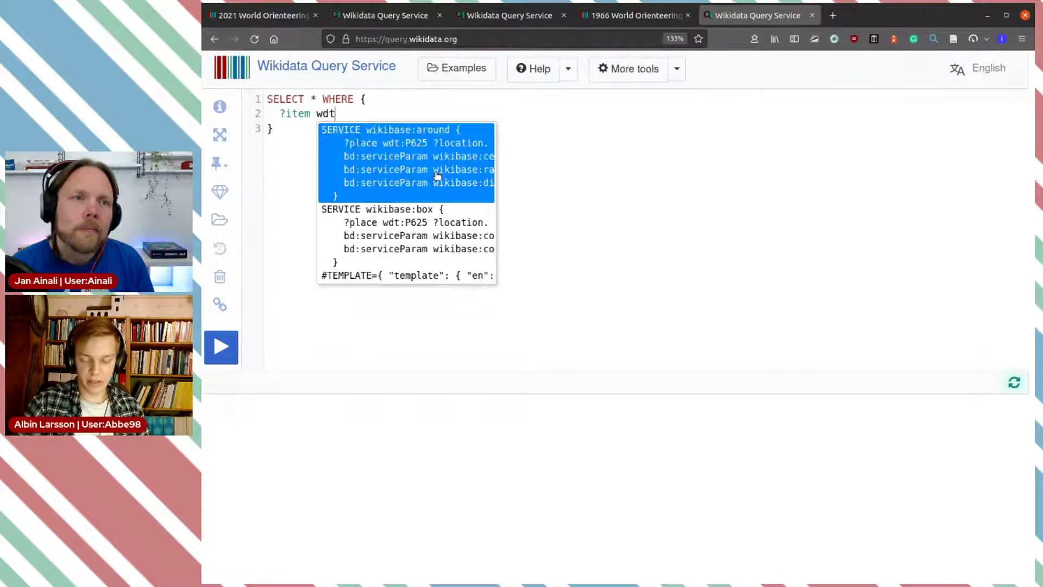
text(:award)
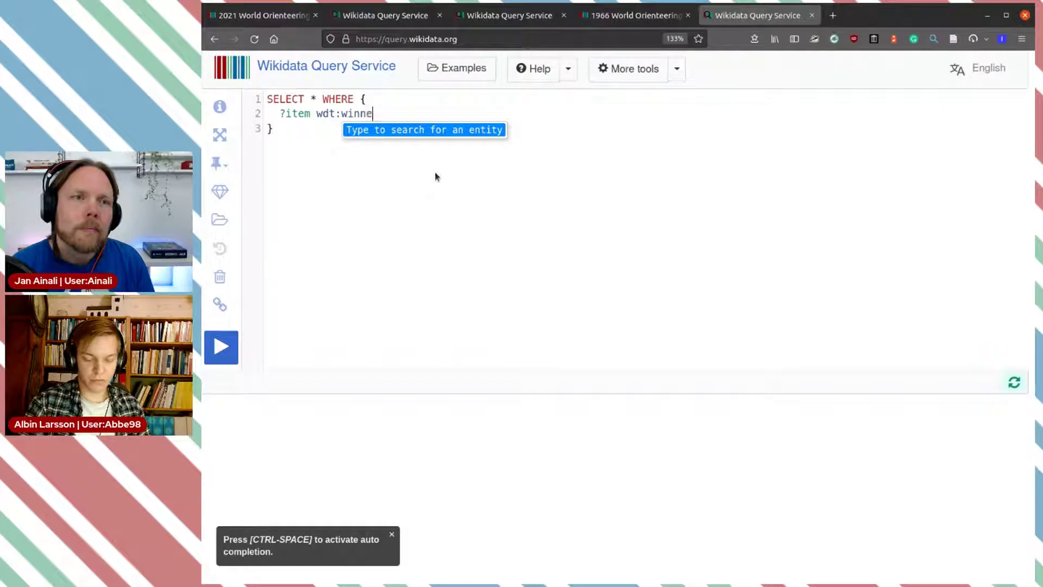
key(Return)
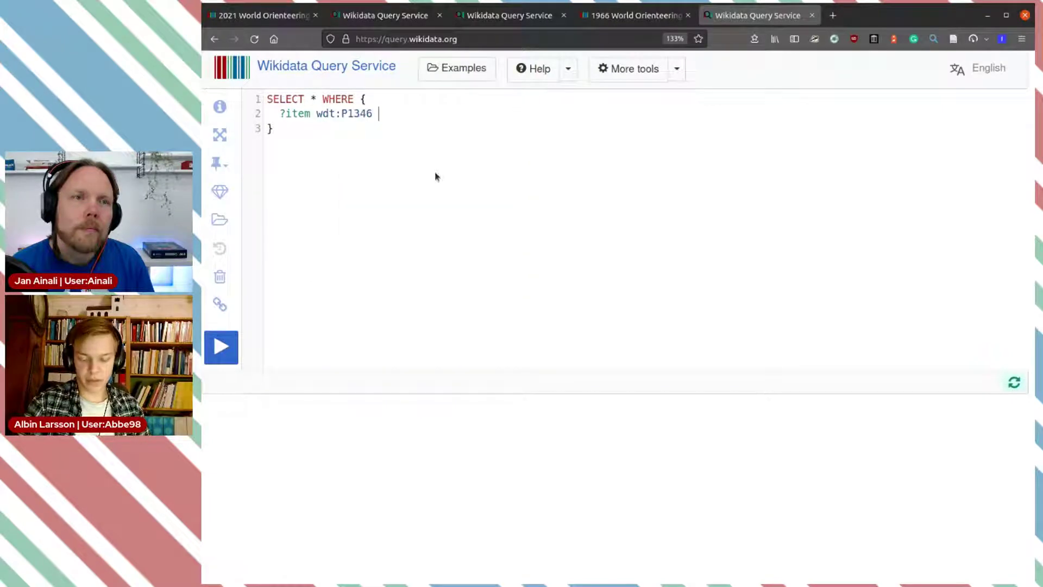
key(BackSpace)
text(wd:)
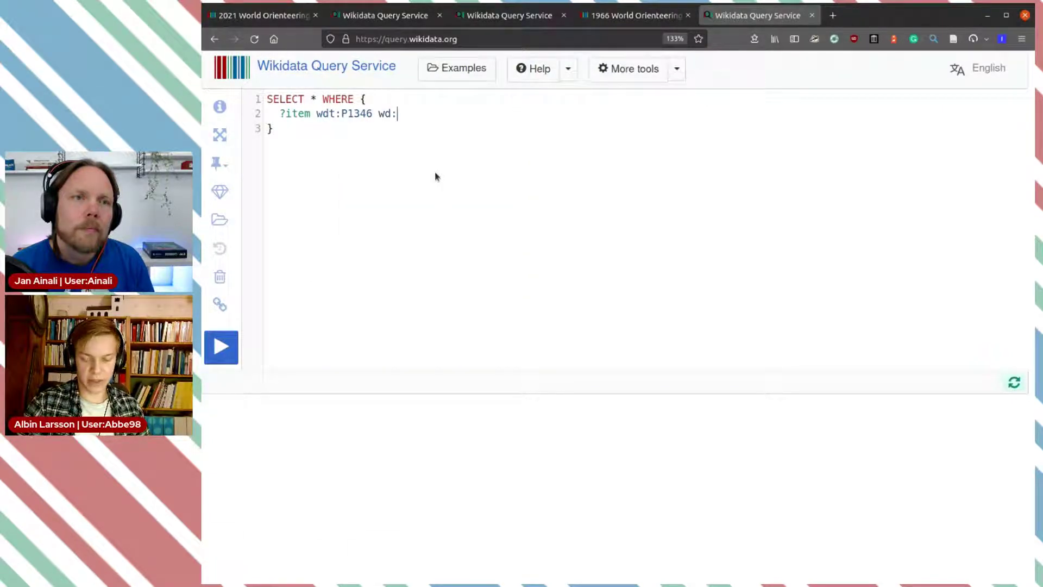
text(swede)
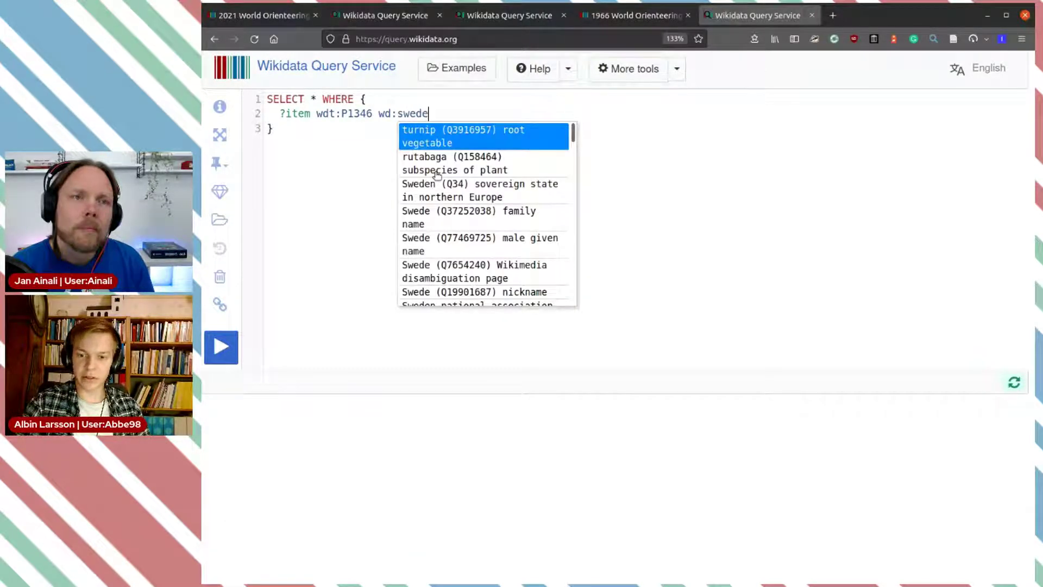
key(Down)
key(Down)
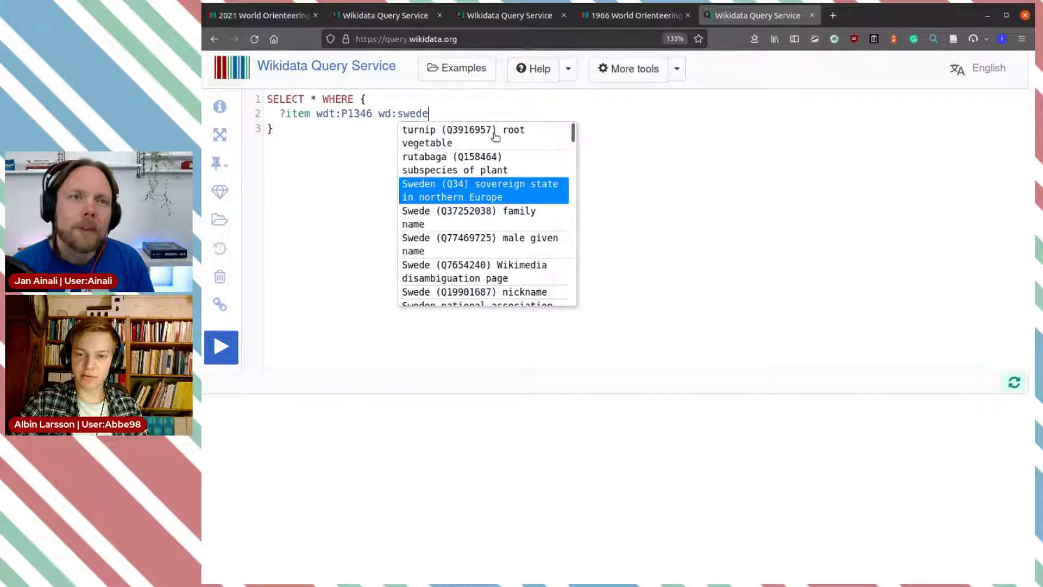
click(496, 192)
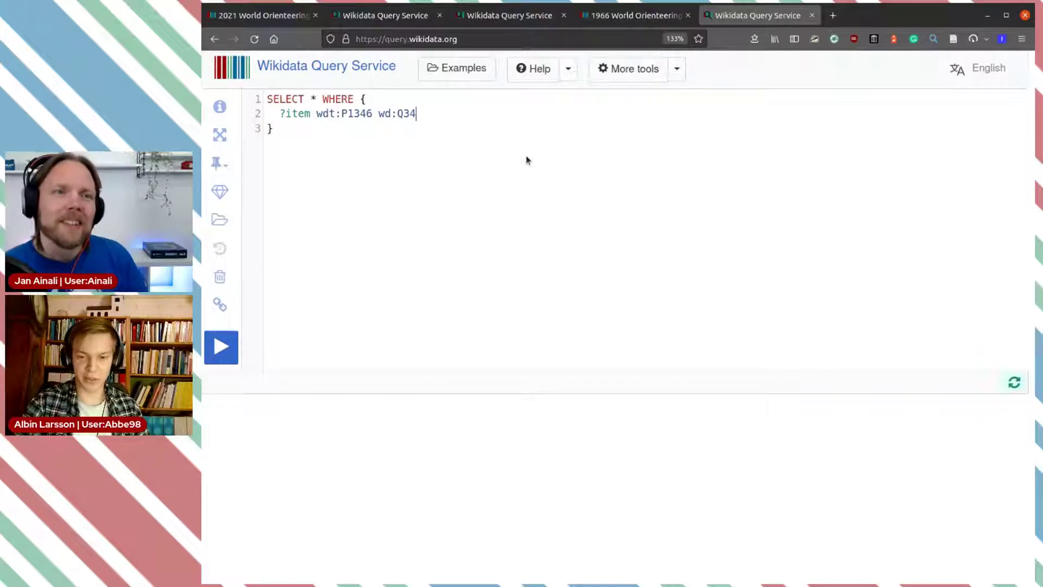
text(.)
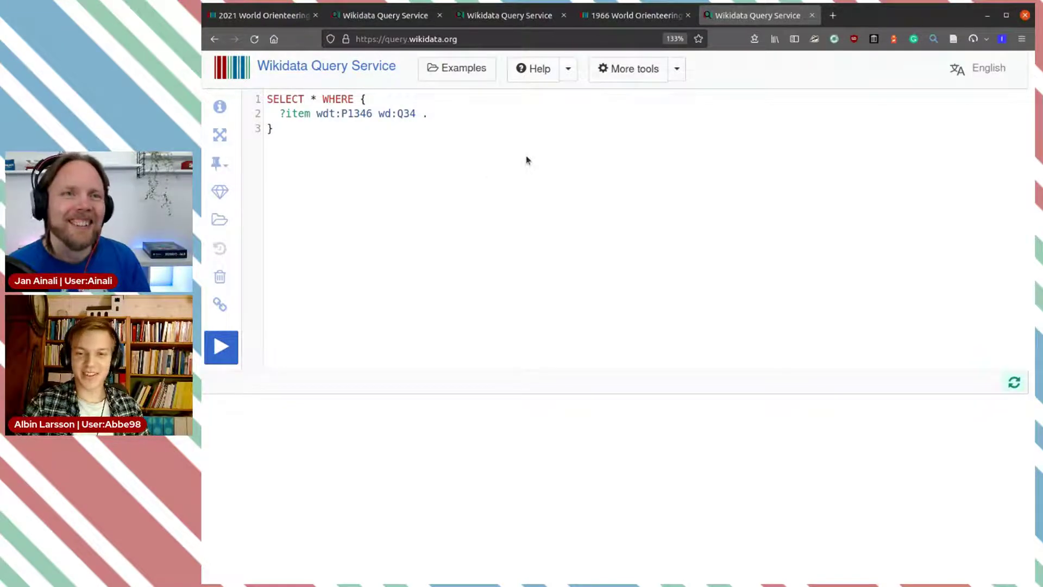
Replace the asterisk in the SELECT clause with the variables ?item and ?itemLabel
key(Up)
key(Left)
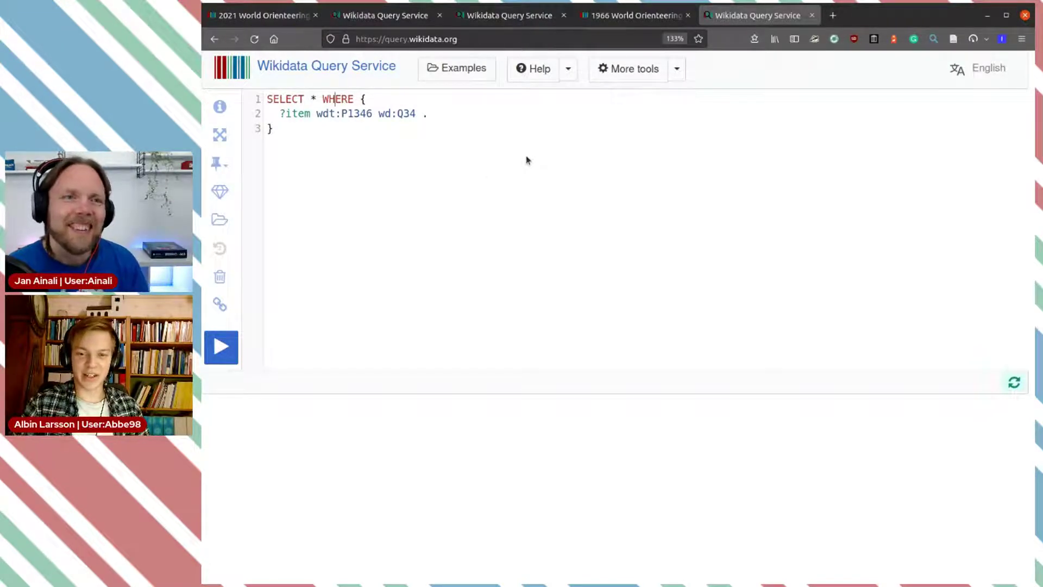
key(BackSpace)
text(?ite)
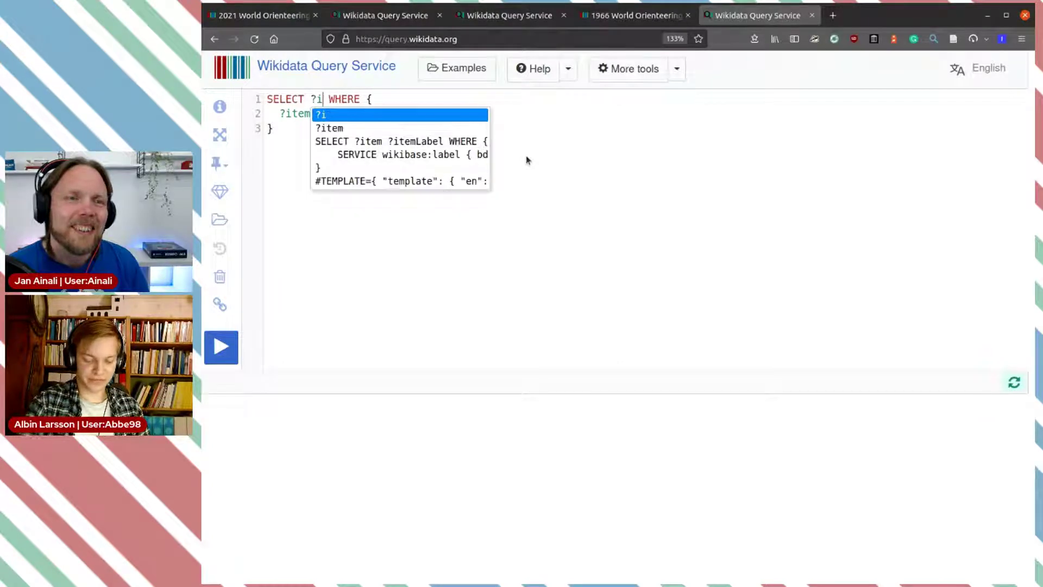
text(m ?)
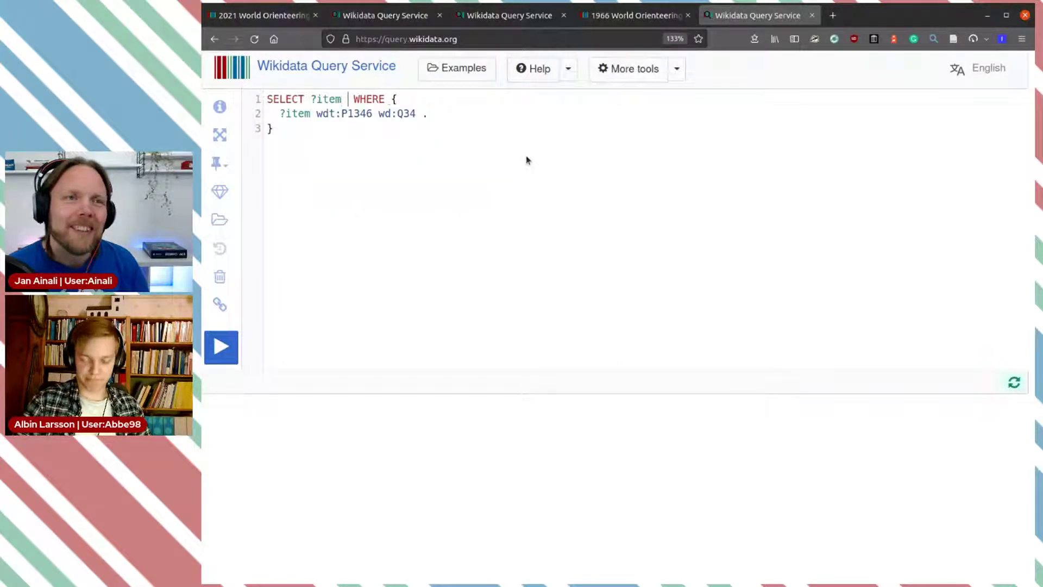
text(item)
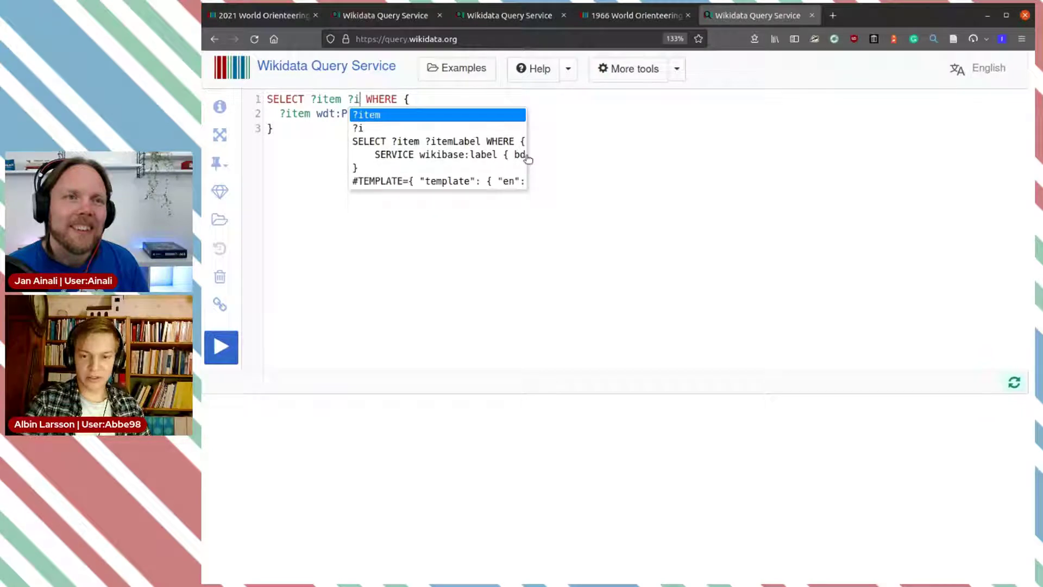
text(Labee)
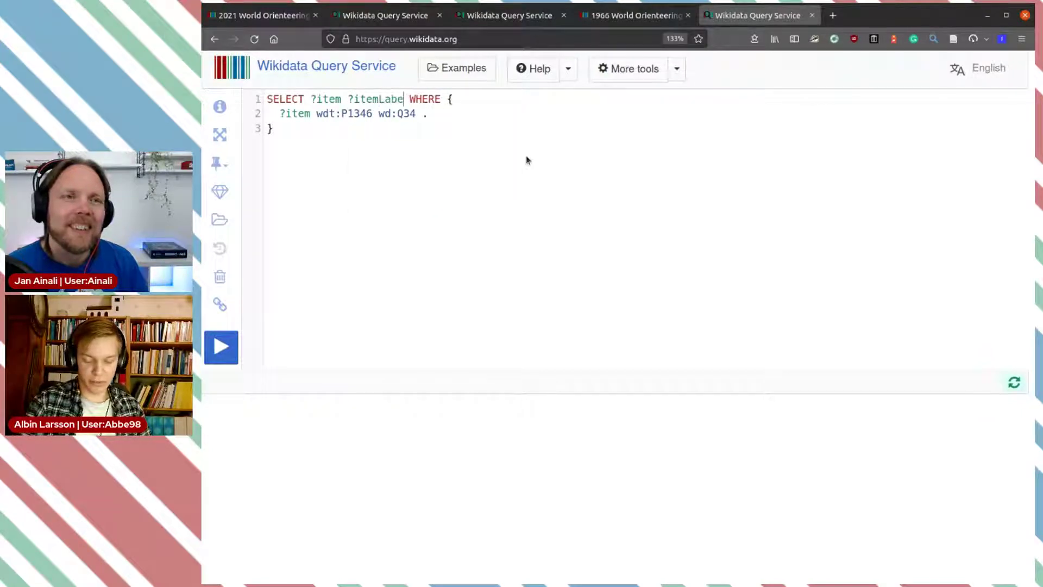
key(BackSpace)
text(l)
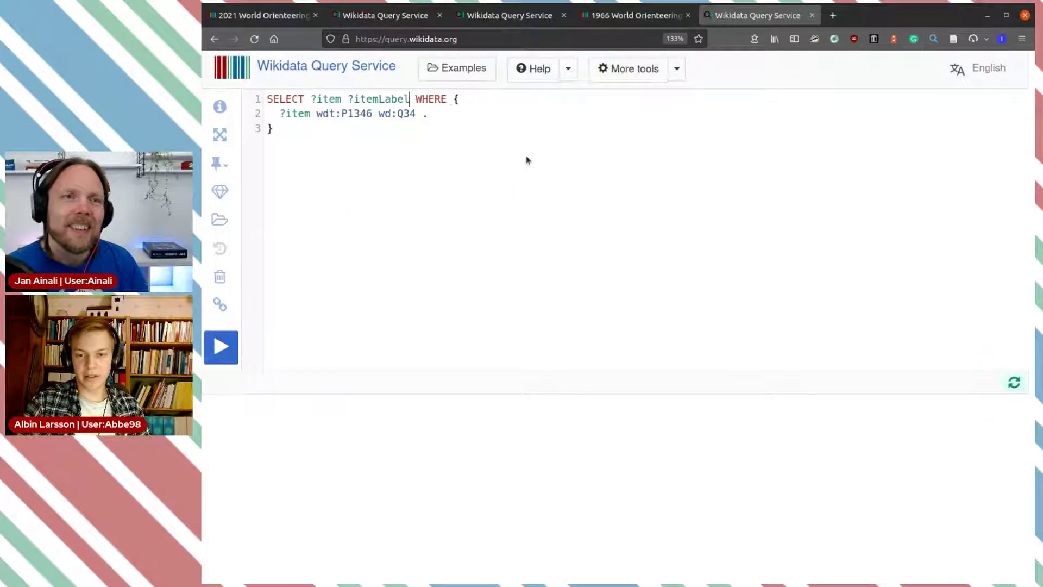
Add the wikibase:label SERVICE line below the winner triple and run the query
click(496, 118)
key(Return)
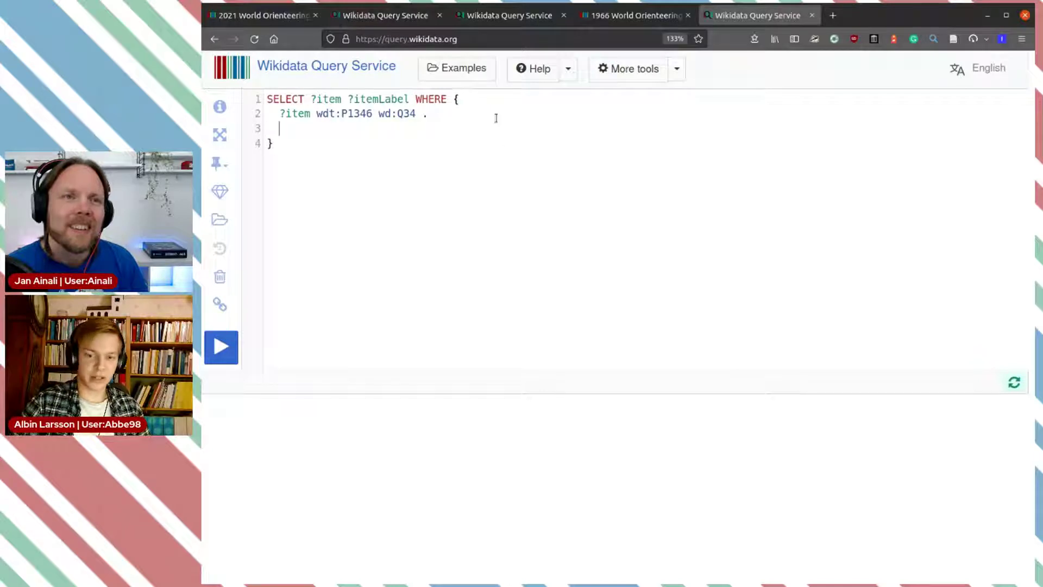
text(SERV)
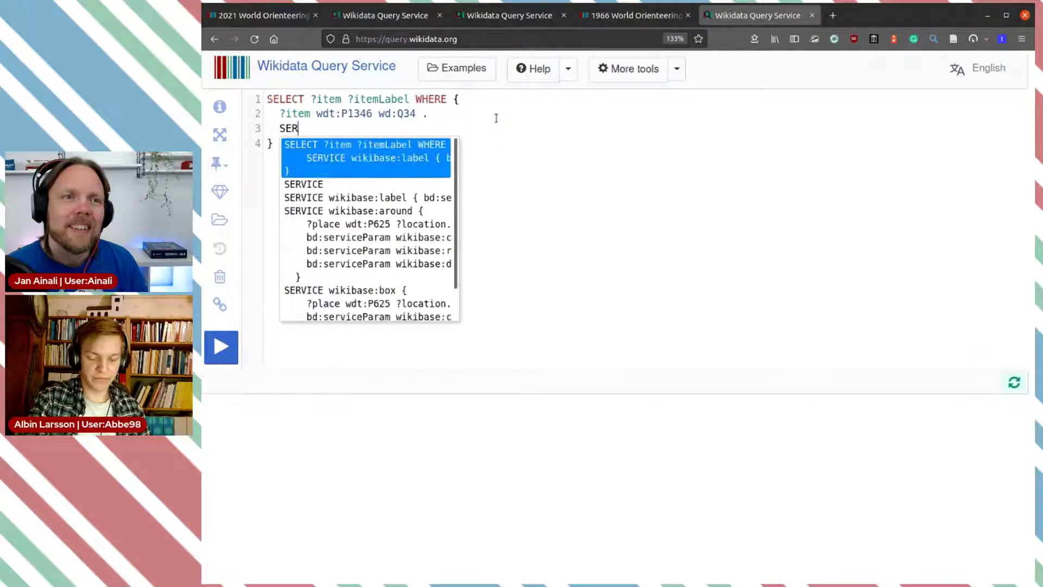
key(Down)
key(Down)
key(Return)
key(ctrl+Return)
Review the events with Sweden as winner, and open the 2010 Winter Olympics women's curling item in a new tab
scroll(543, 179, down, 2)
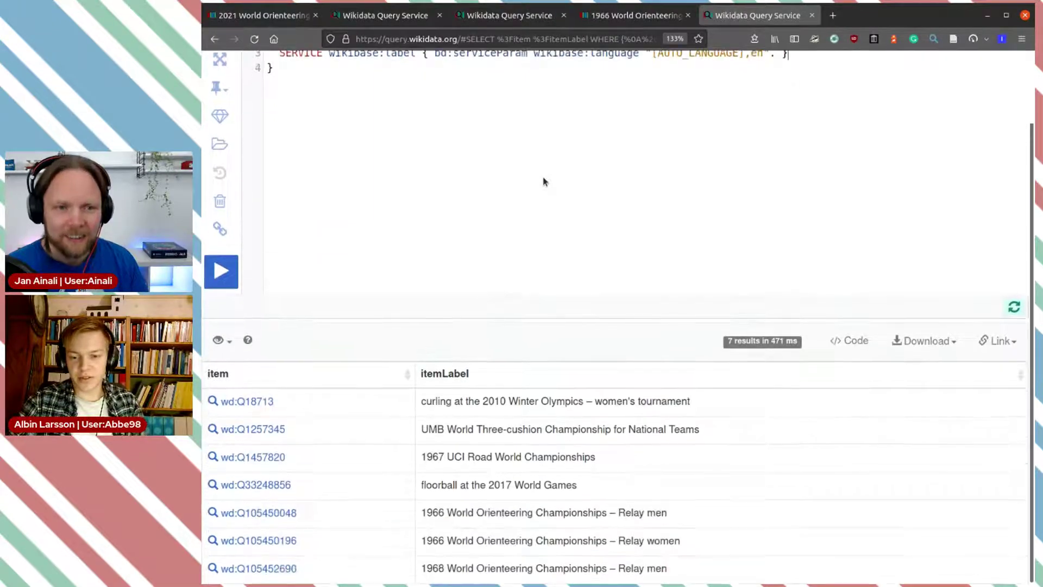
drag(432, 403, 508, 405)
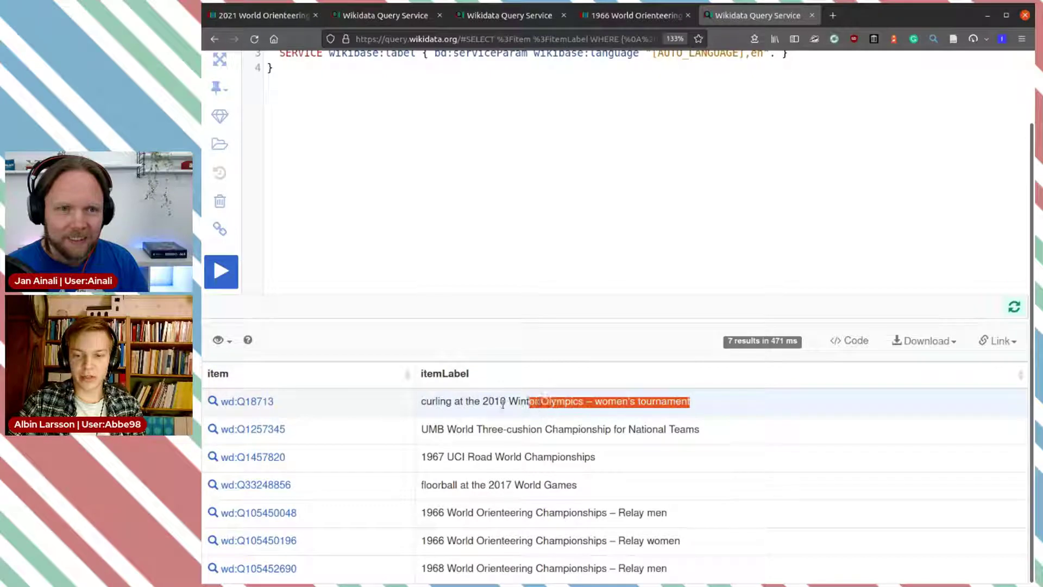
click(502, 402)
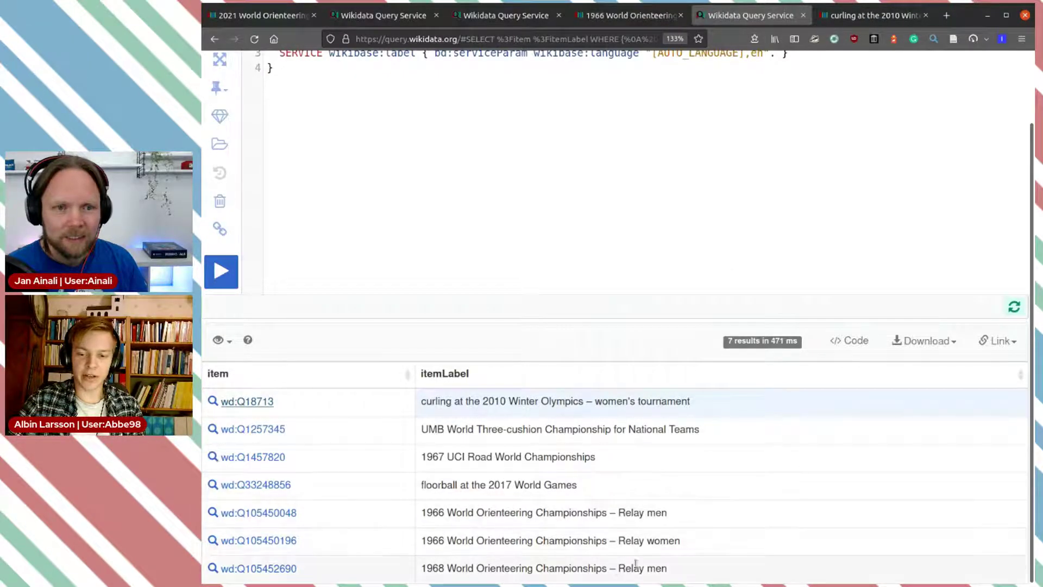
drag(709, 573, 435, 504)
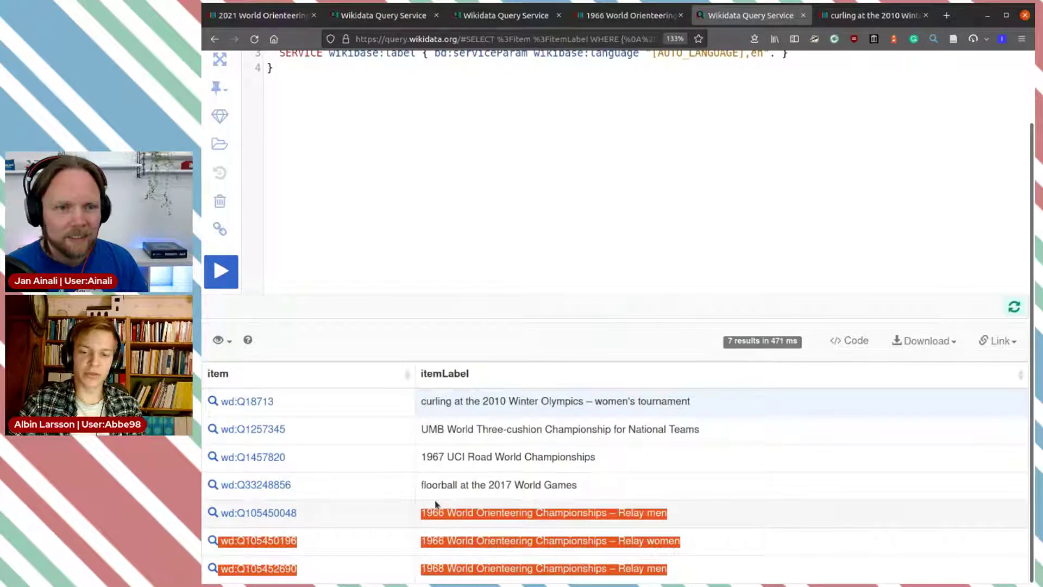
click(606, 545)
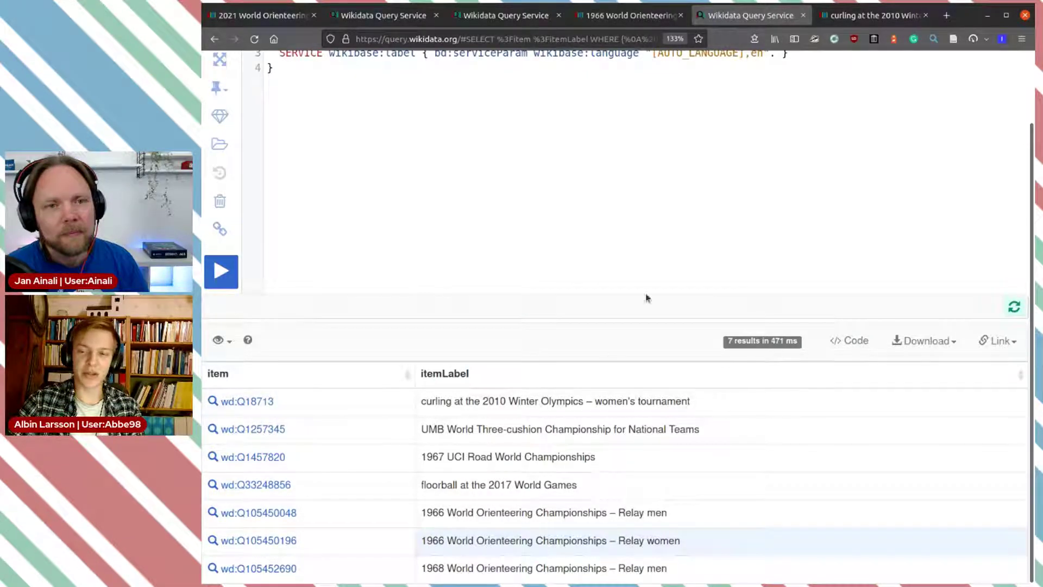
Examine the winner statement and its reference on the 2010 women's curling tournament item, and close the item
click(869, 15)
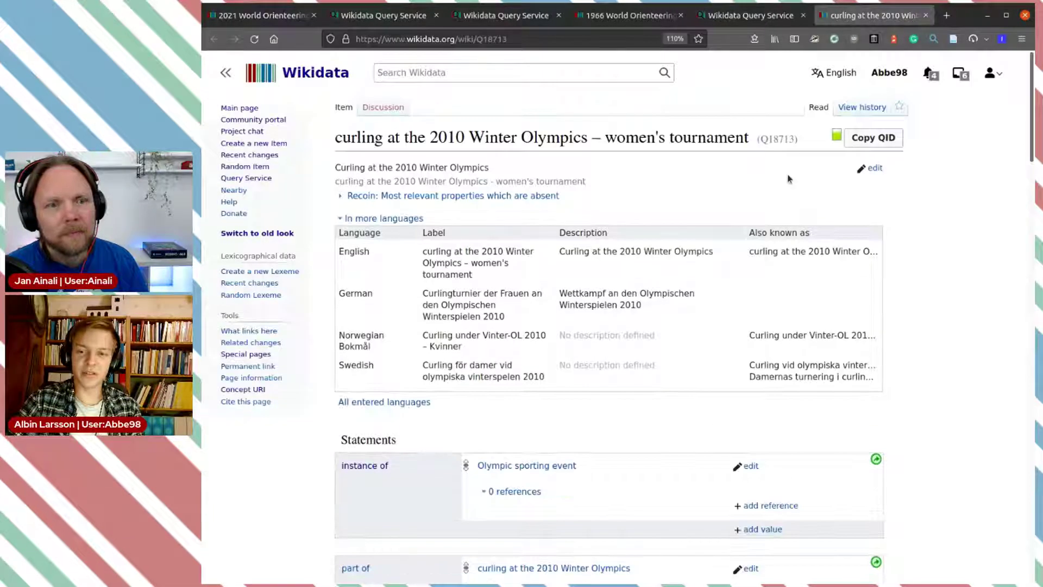
scroll(789, 180, down, 3)
scroll(788, 179, down, 10)
scroll(789, 180, down, 6)
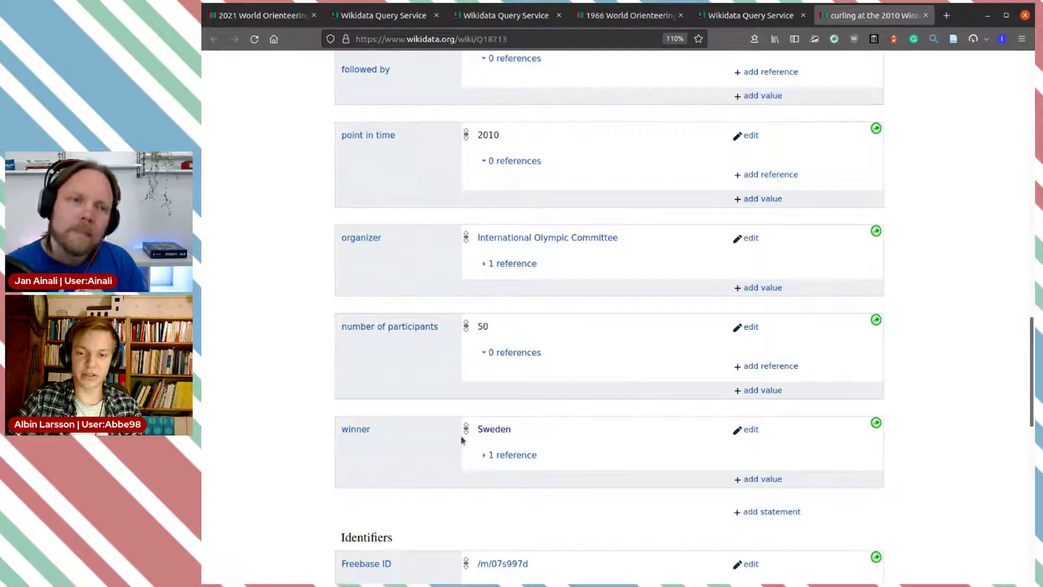
click(513, 456)
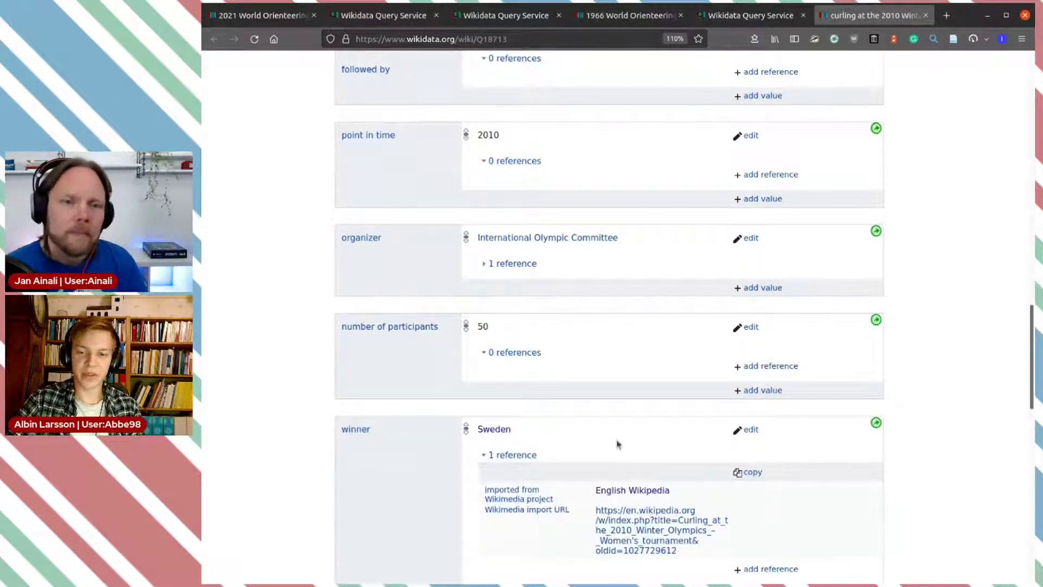
scroll(655, 370, up, 4)
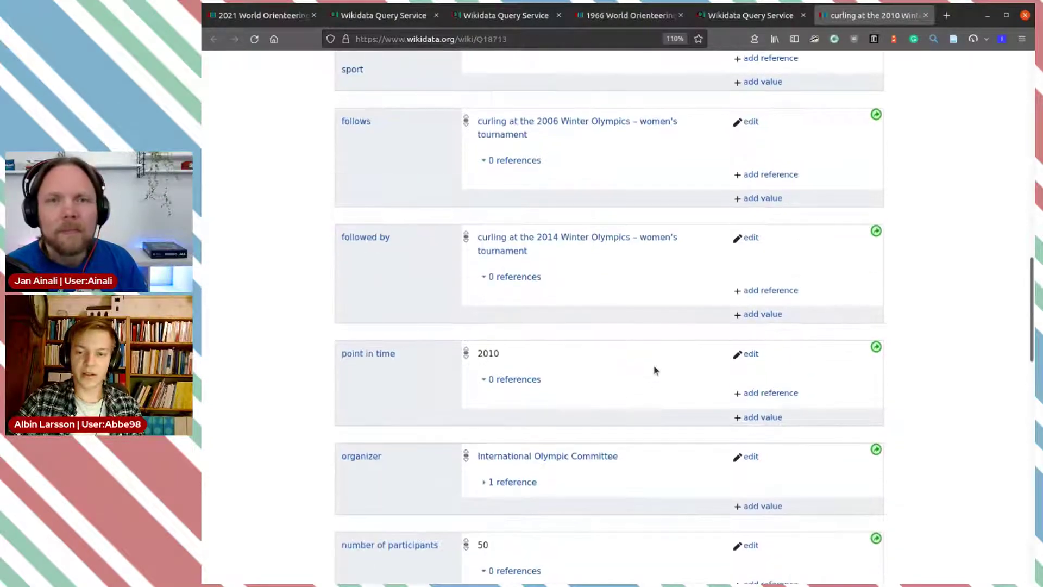
click(926, 15)
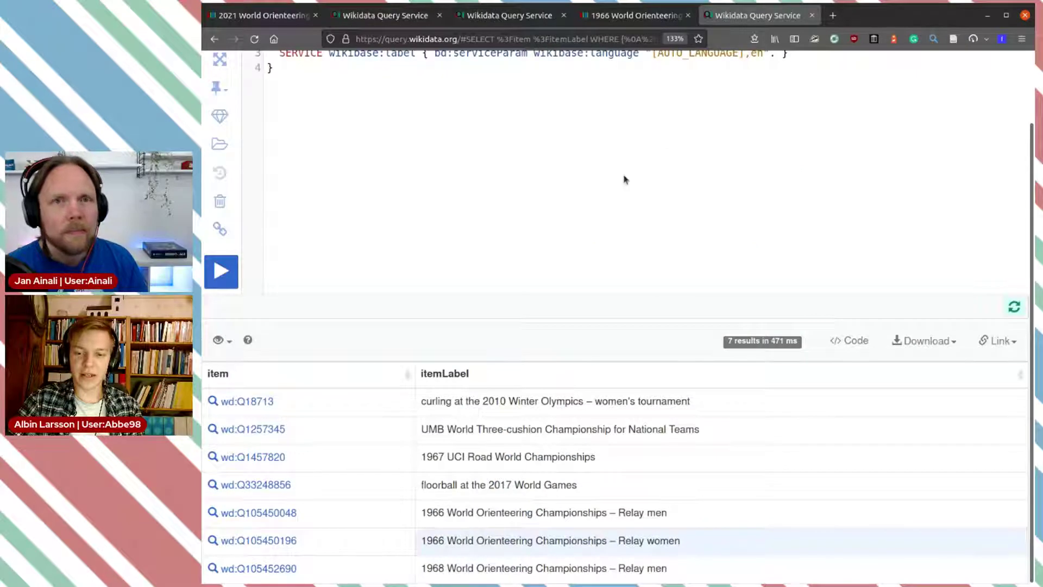
Change the winner in the query from Sweden to United States of America (wd:Q30) and run it
scroll(624, 179, up, 3)
double_click(406, 107)
key(BackSpace)
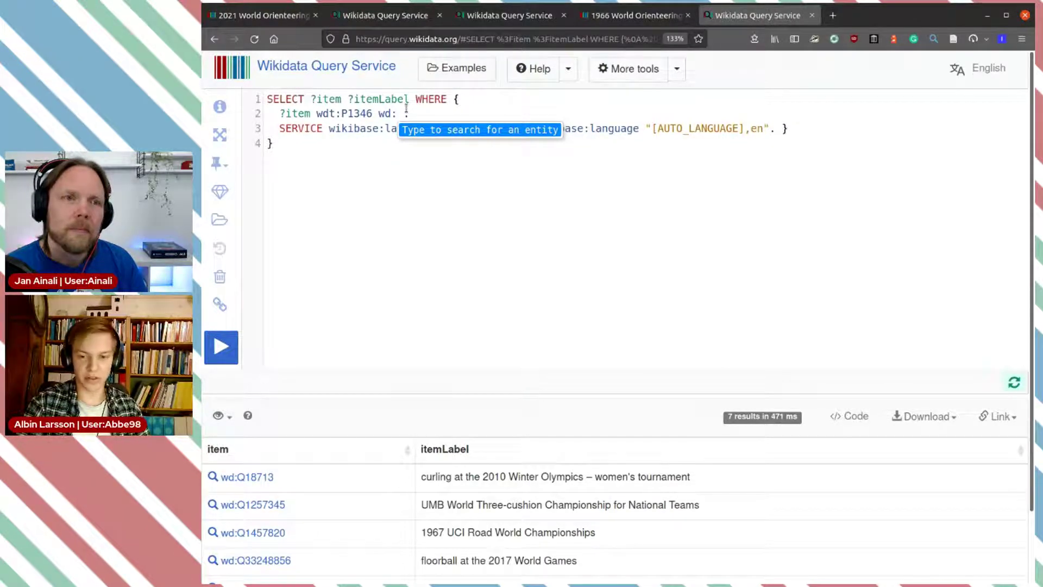
text(u)
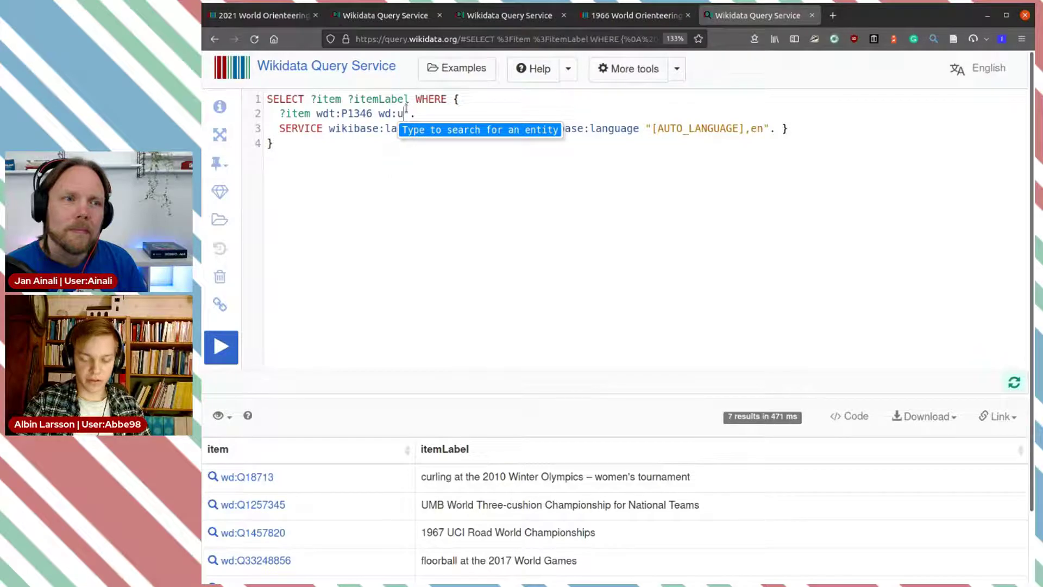
text(nited states)
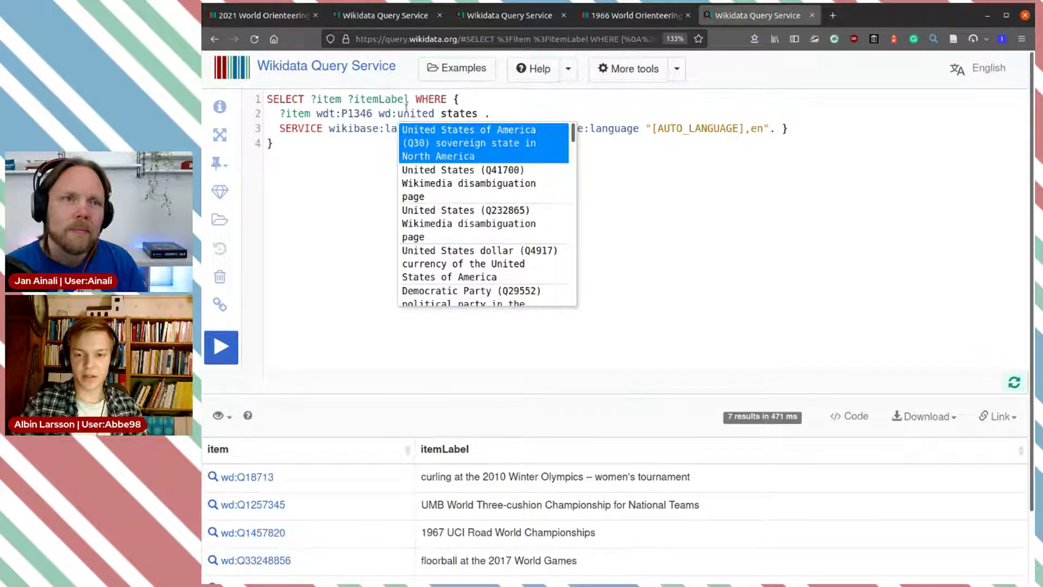
key(Return)
key(ctrl+Return)
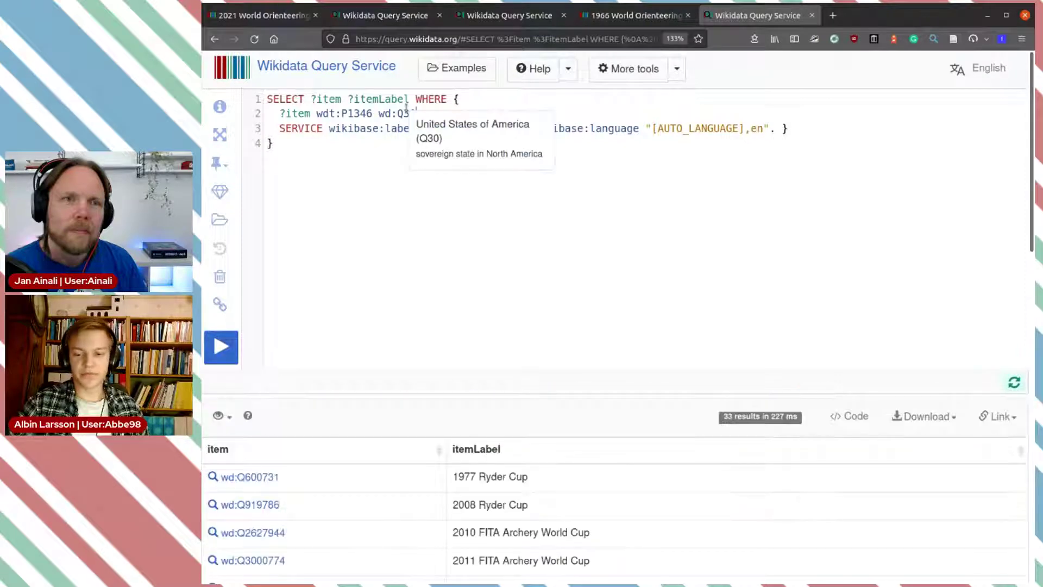
Sort the query results by itemLabel and look through the events with the United States as winner
scroll(565, 273, down, 5)
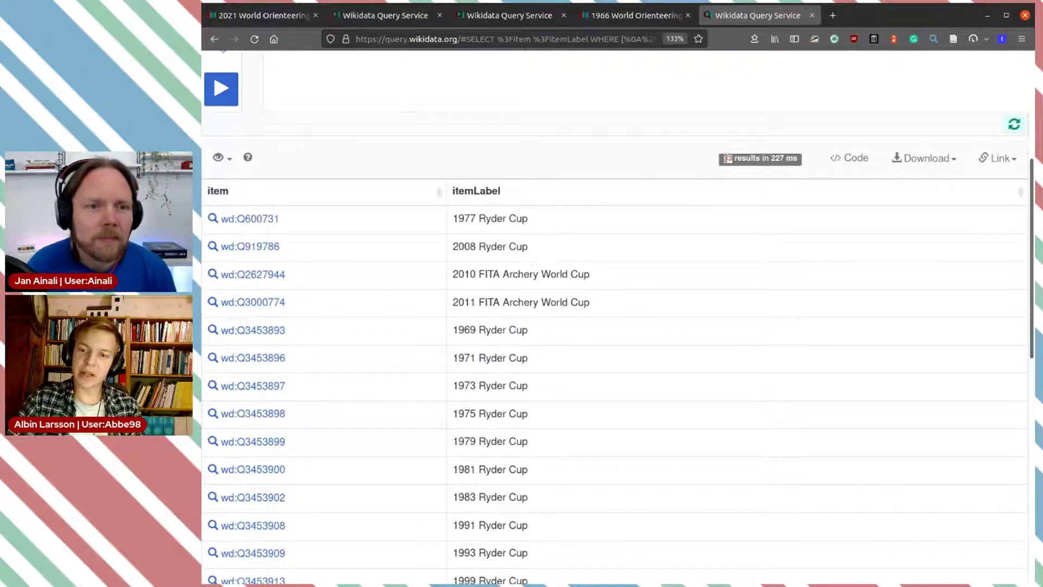
click(688, 189)
scroll(685, 201, down, 5)
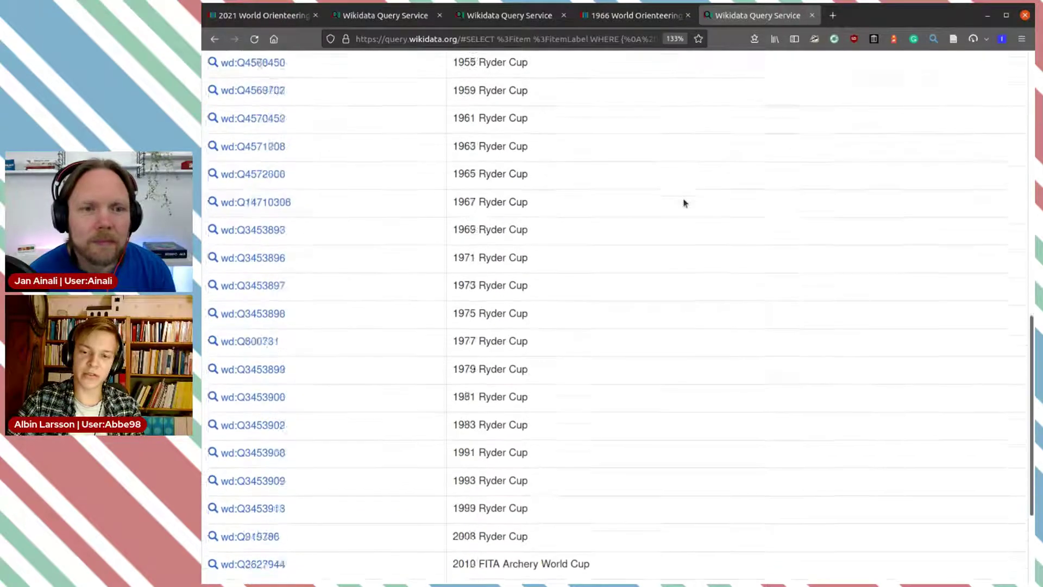
scroll(683, 200, up, 10)
drag(561, 284, 505, 490)
click(596, 415)
scroll(596, 381, down, 5)
scroll(590, 387, down, 1)
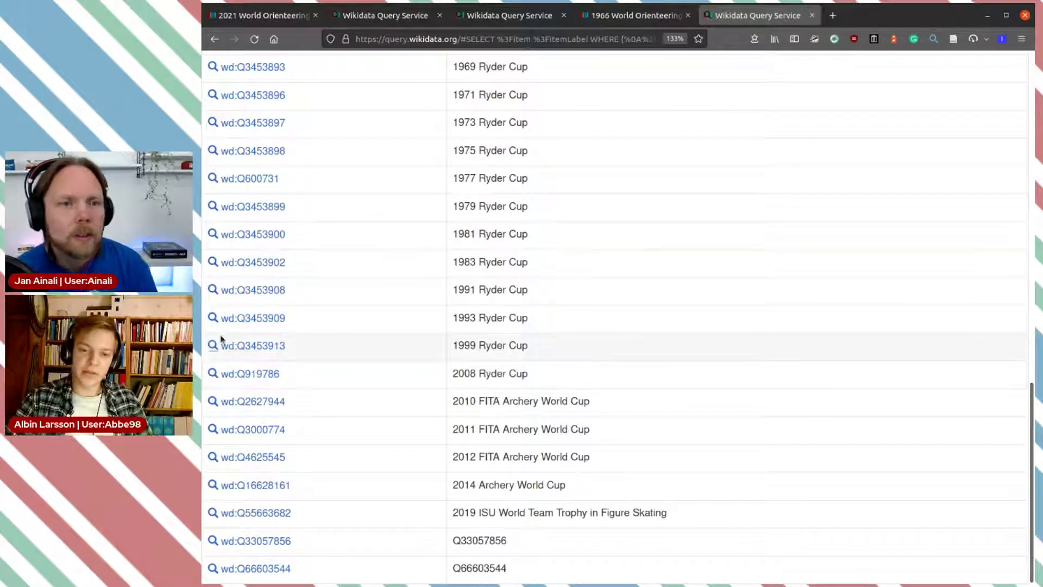
Open the 1993 Ryder Cup item in a new tab, check its winner statement, and close it
middle_click(252, 319)
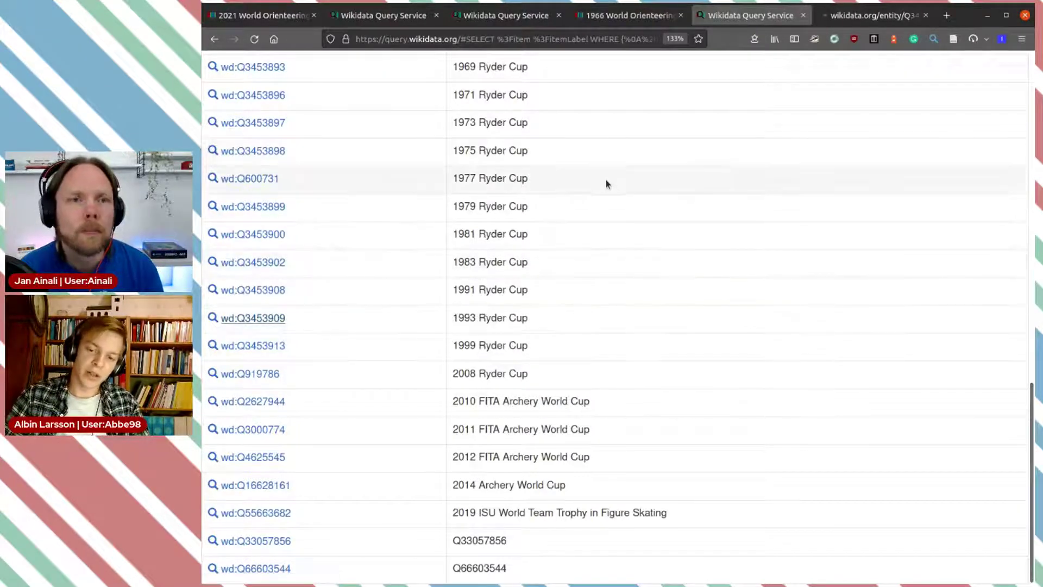
click(848, 15)
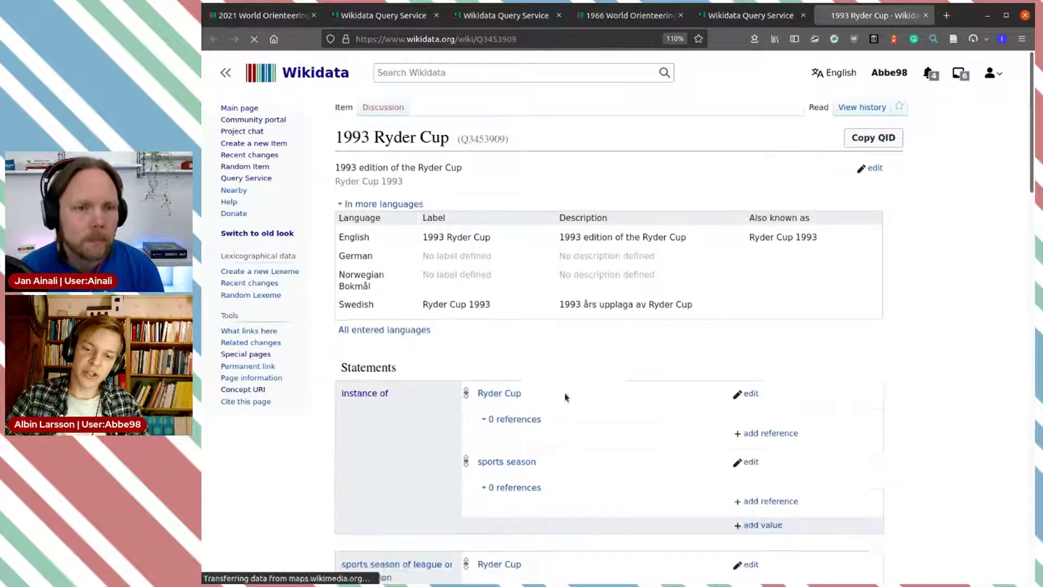
scroll(689, 433, down, 15)
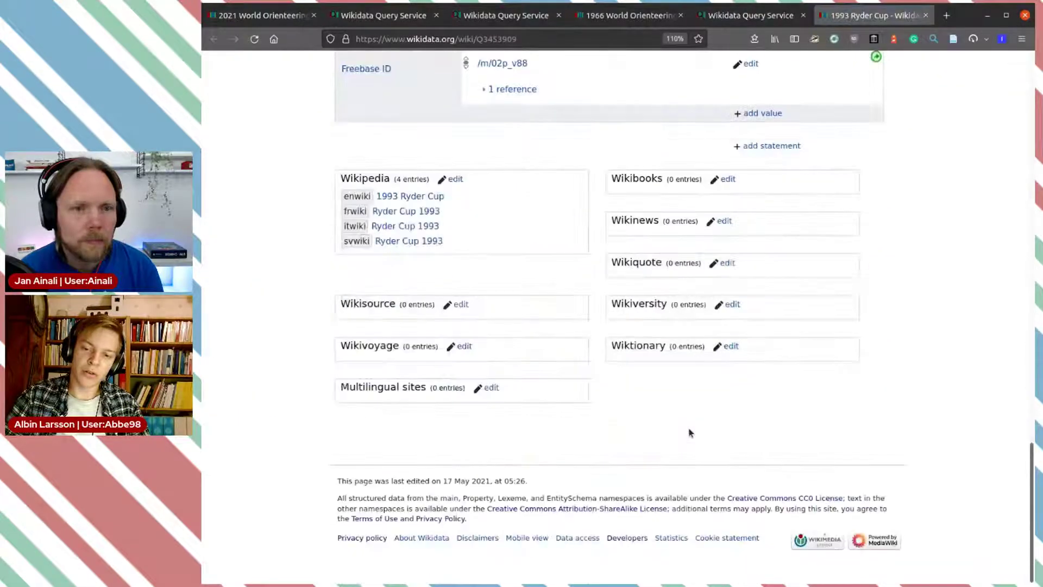
scroll(689, 433, up, 5)
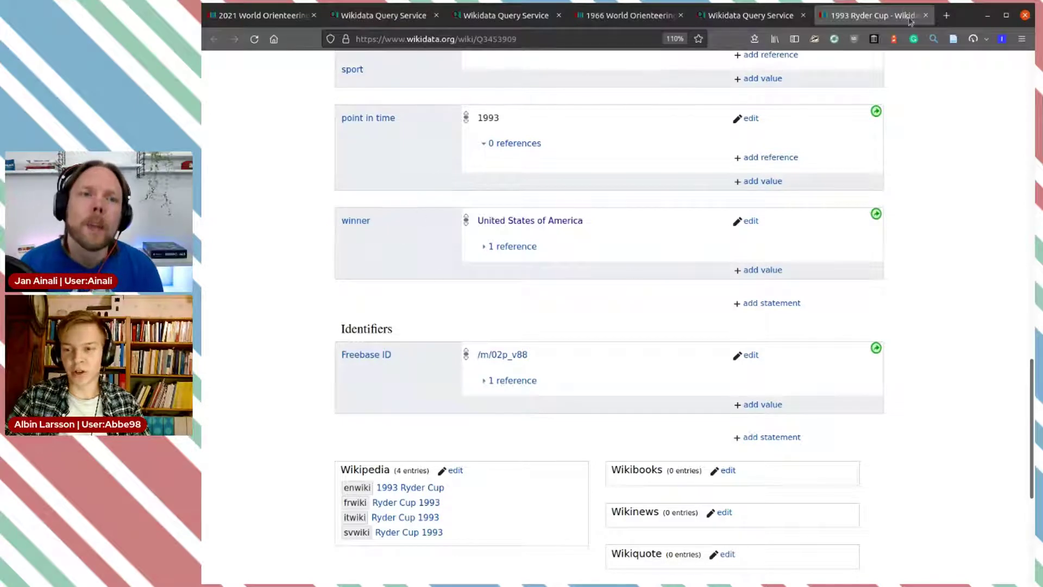
click(926, 16)
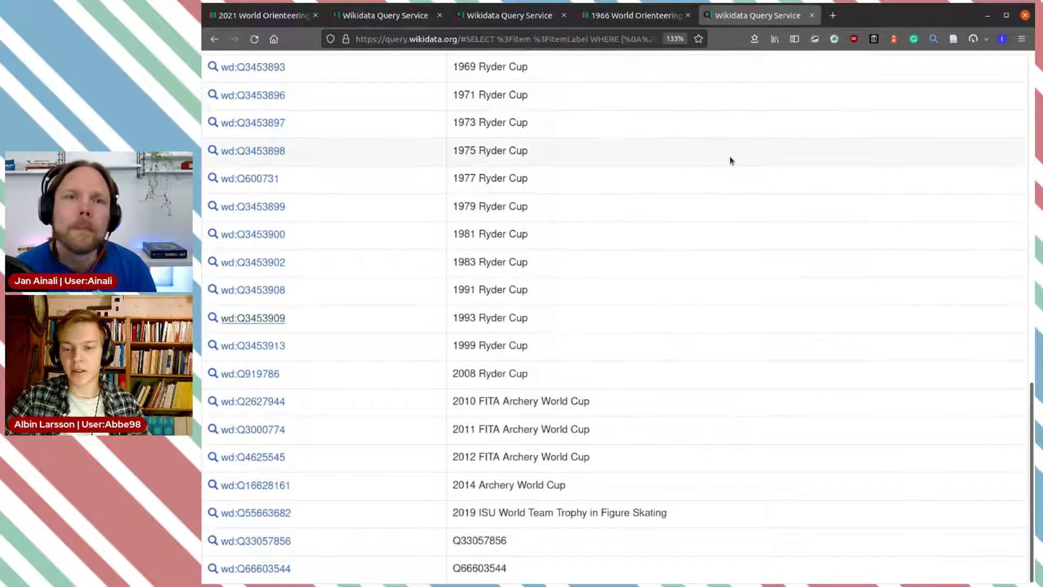
Open Wikidata's search page in a new tab and search for "World fotball chapionships"
scroll(729, 168, up, 15)
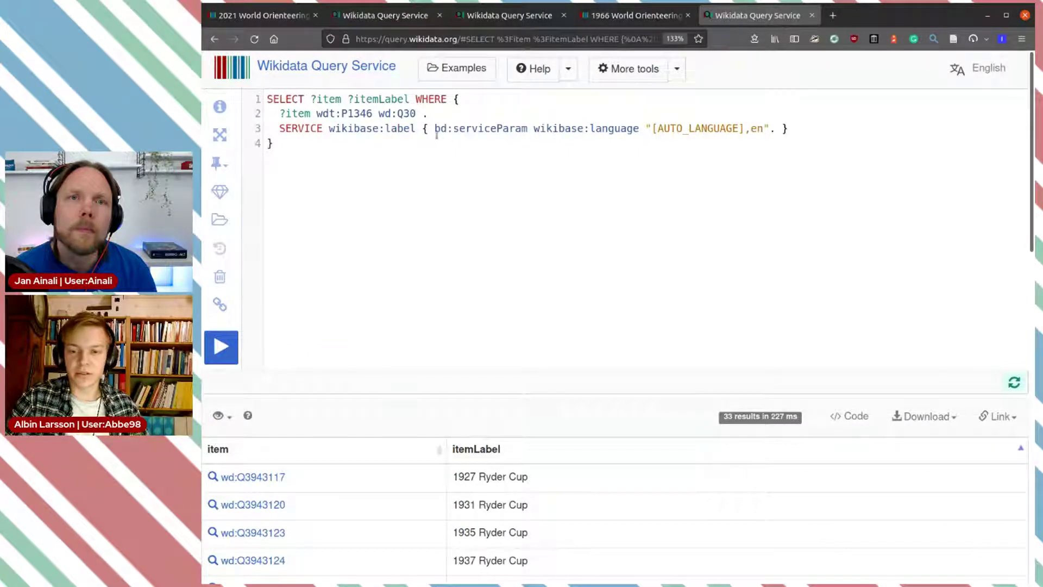
click(834, 19)
text(wd)
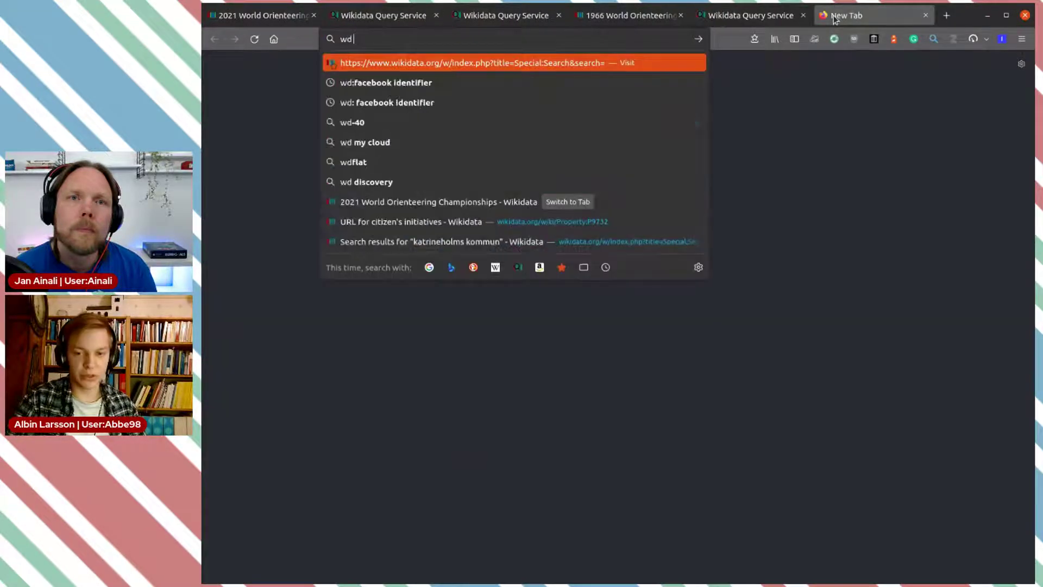
key(Return)
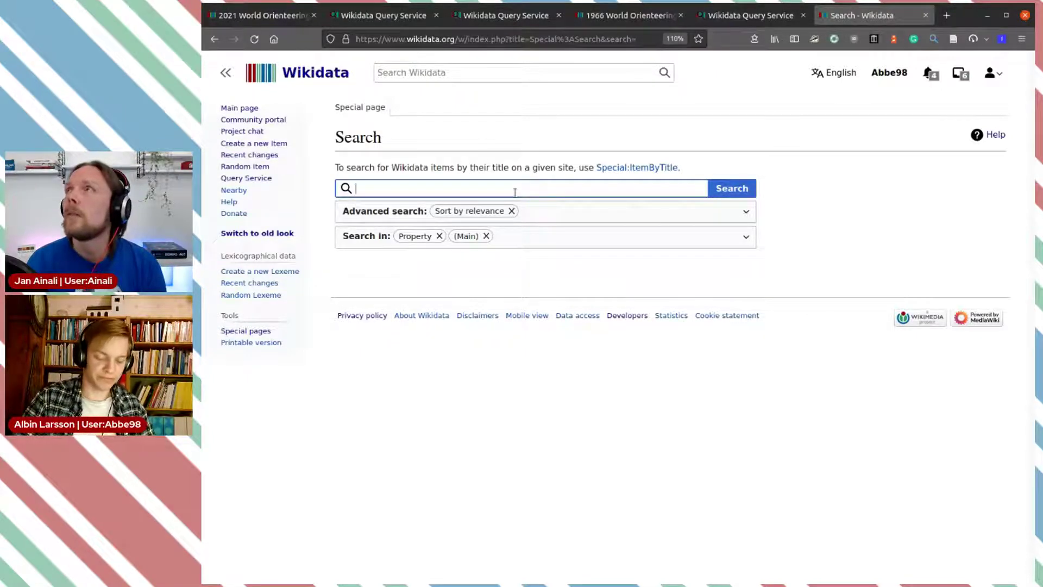
text(World fot)
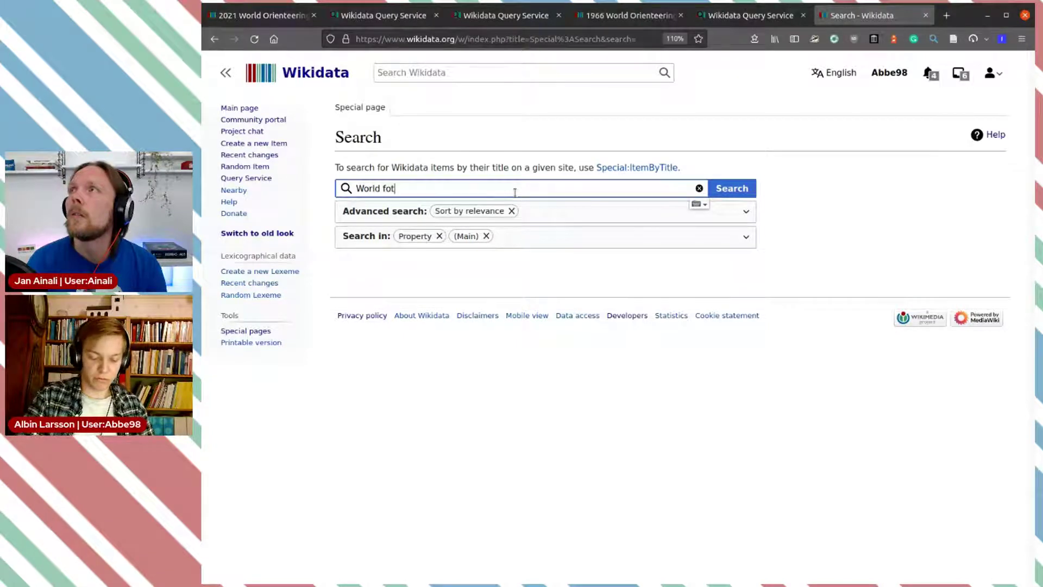
text(ball chap)
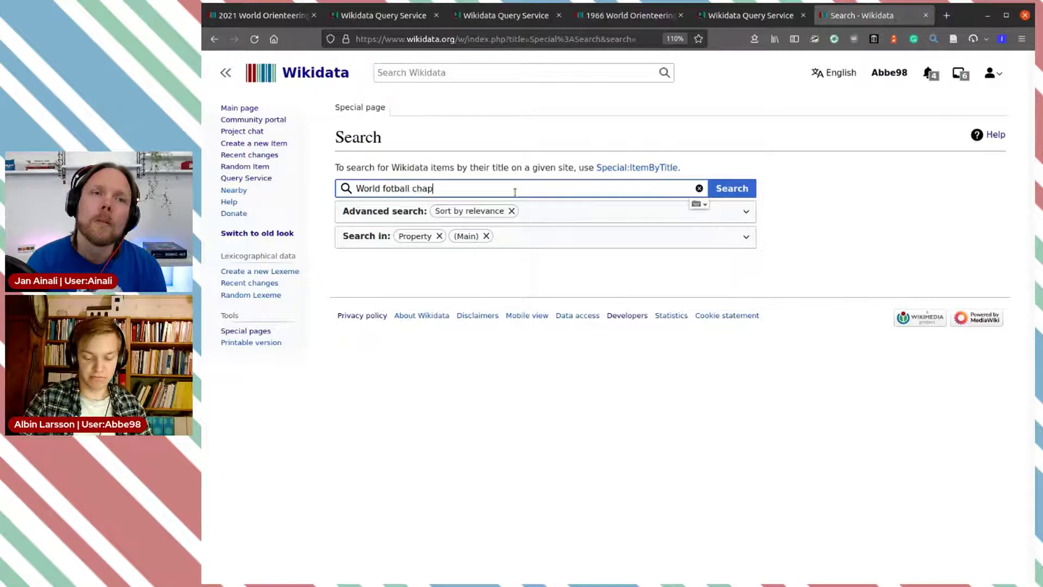
text(ionships)
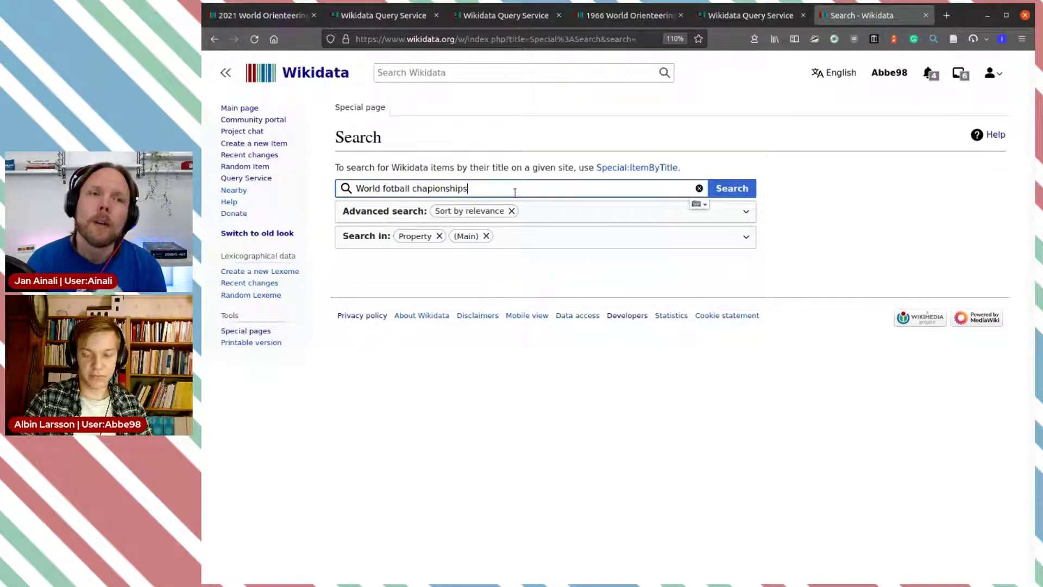
key(Return)
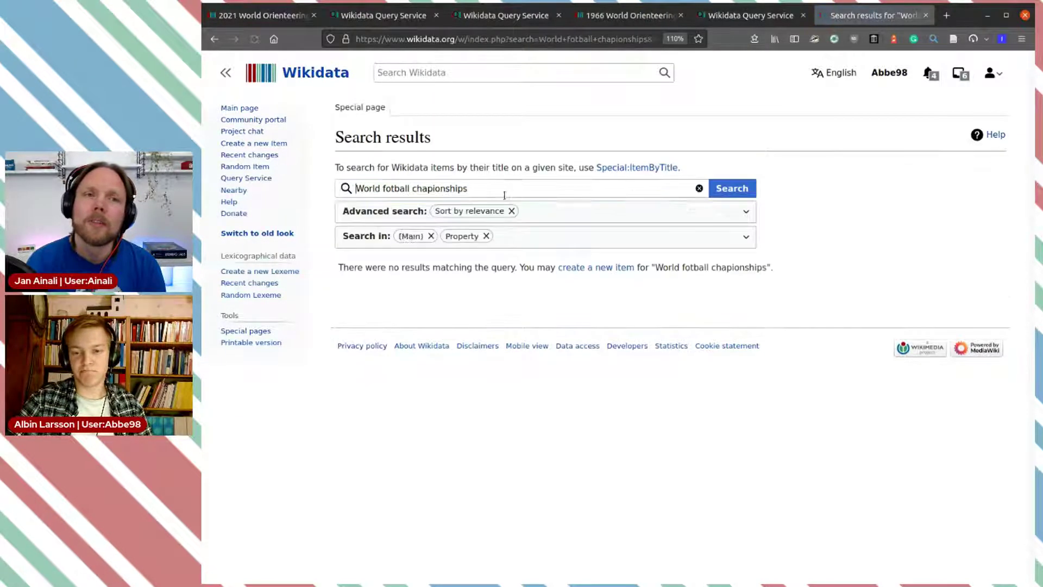
Shorten the search phrase to "World fotball" and run the search again
double_click(395, 188)
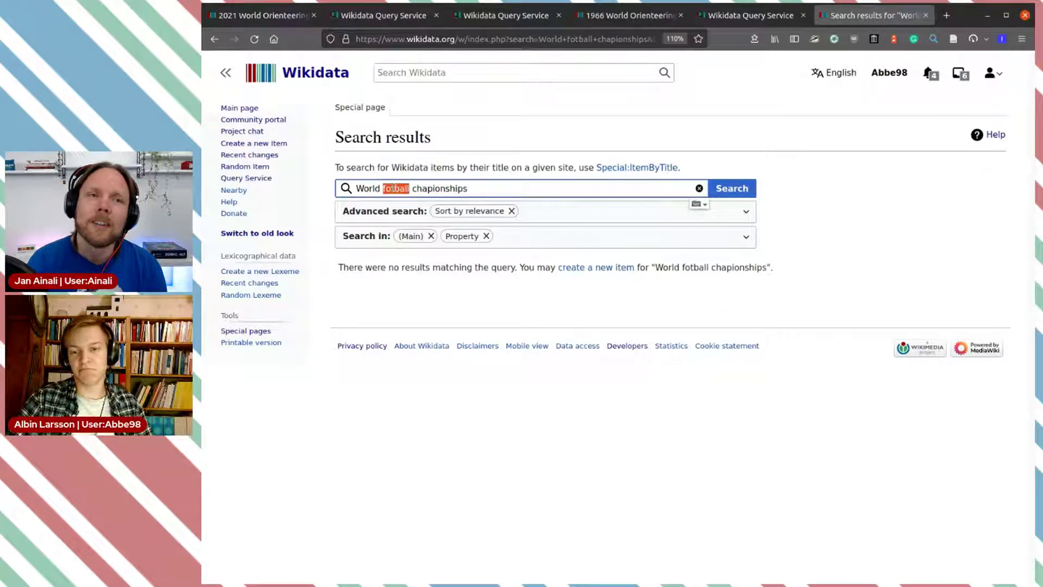
triple_click(486, 189)
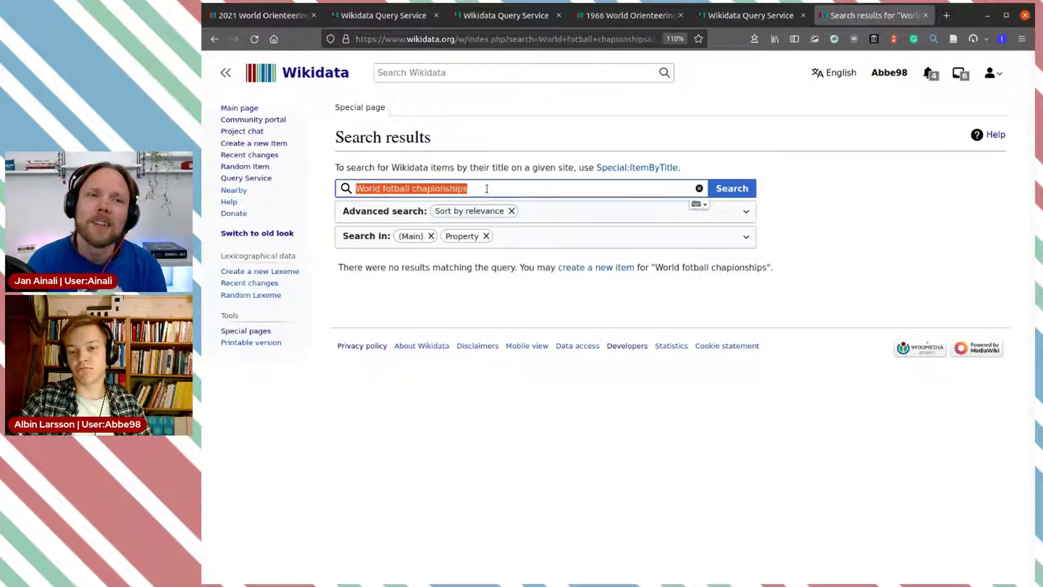
key(End)
key(ctrl+shift+Left)
key(BackSpace)
key(Return)
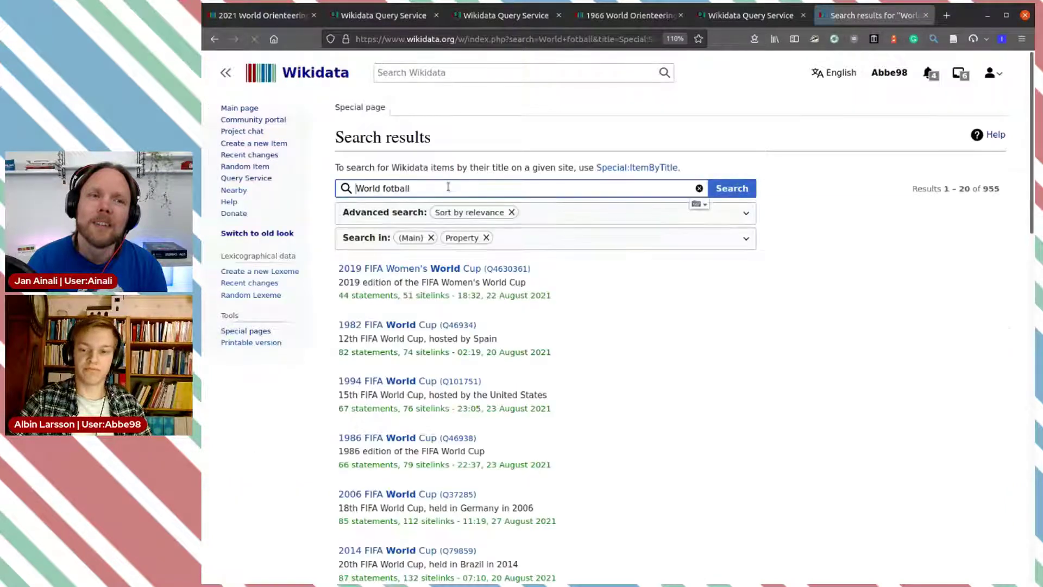
Open the 2019 FIFA Women's World Cup item, examine how its winner is stated, and return to the search results
click(441, 270)
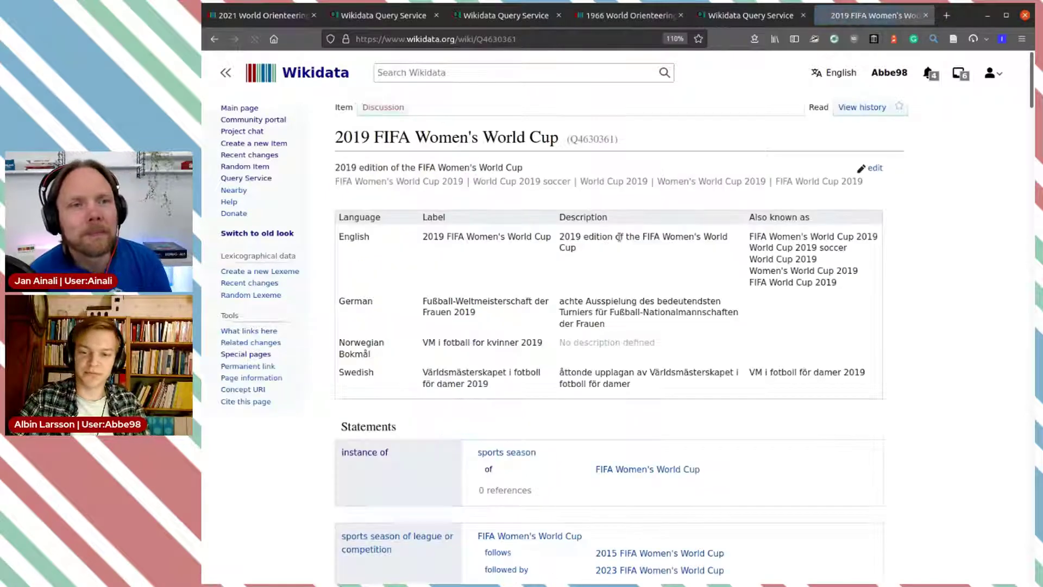
scroll(634, 270, down, 10)
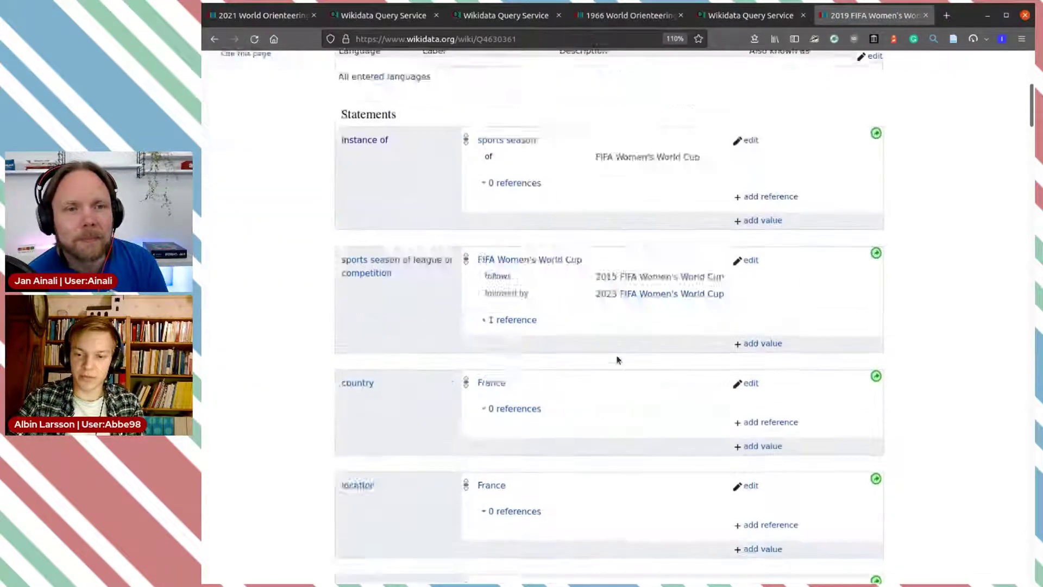
scroll(617, 360, down, 3)
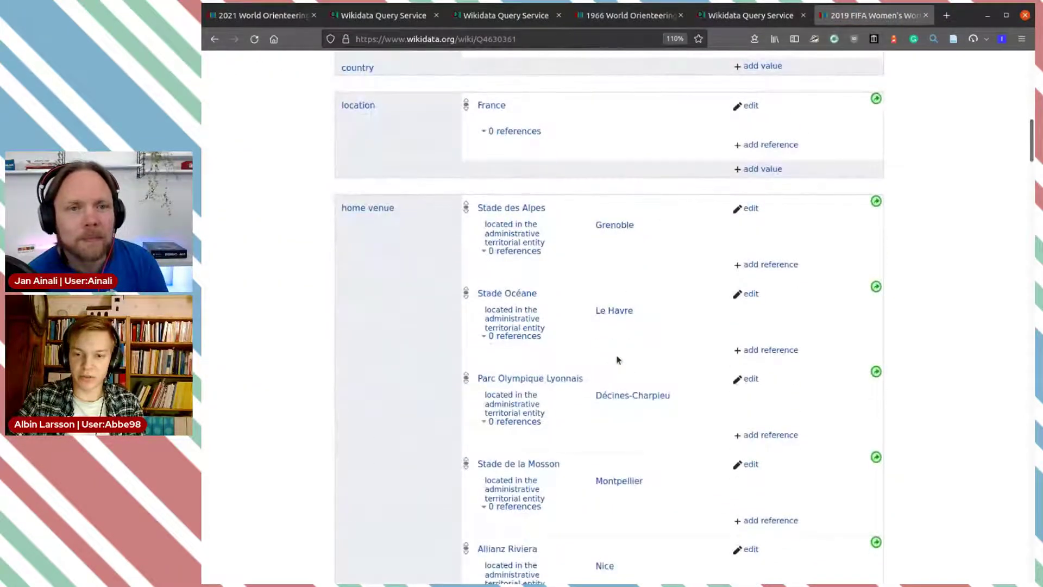
scroll(577, 240, down, 3)
scroll(578, 239, up, 3)
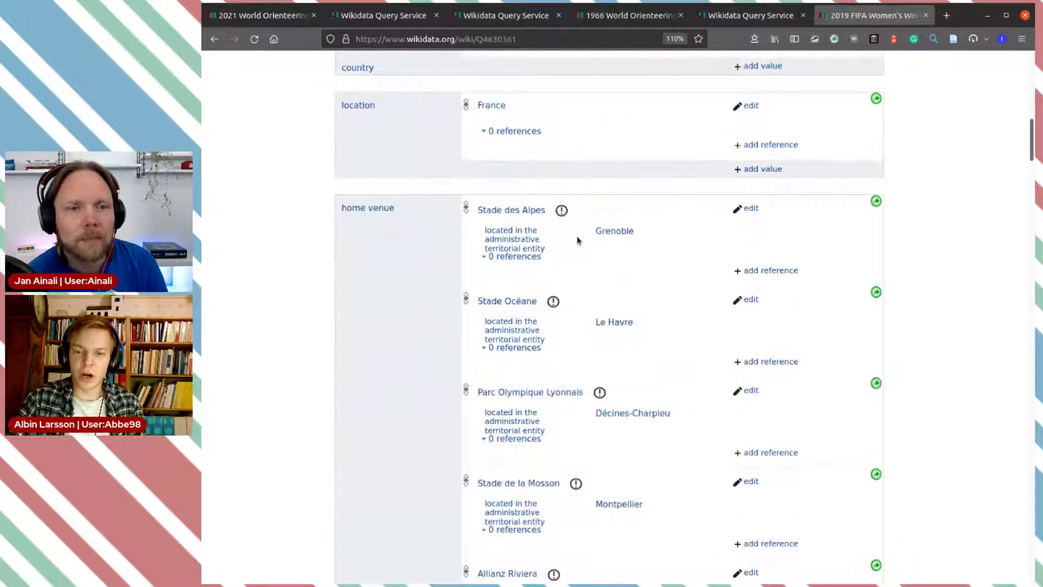
scroll(577, 239, down, 20)
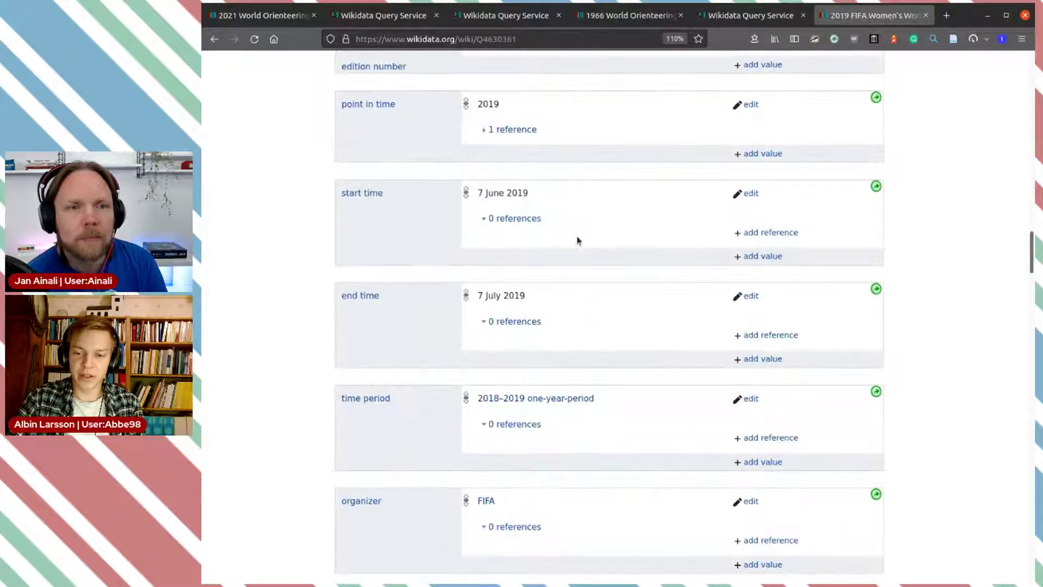
scroll(577, 240, down, 9)
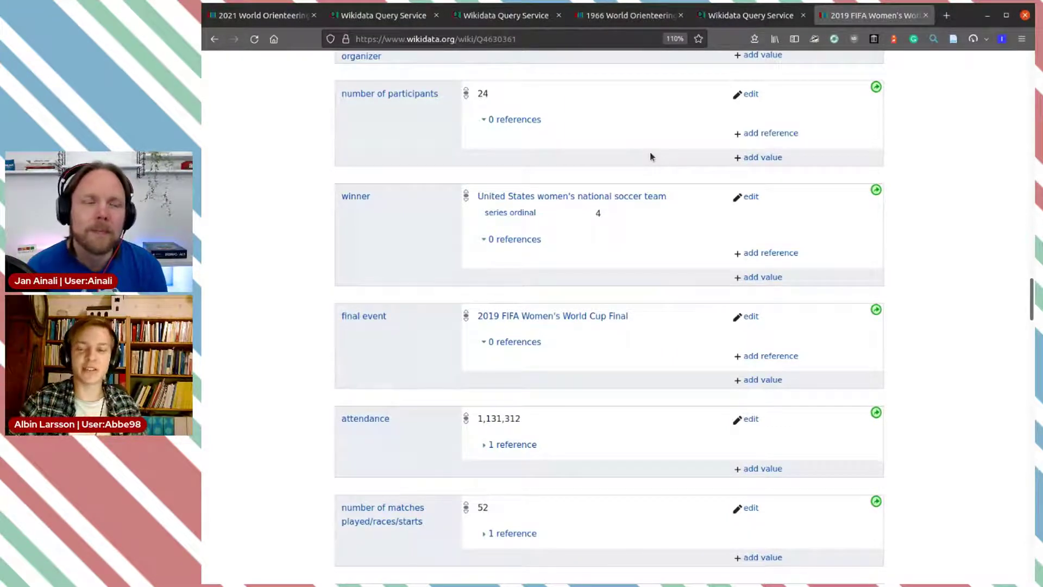
scroll(650, 155, down, 2)
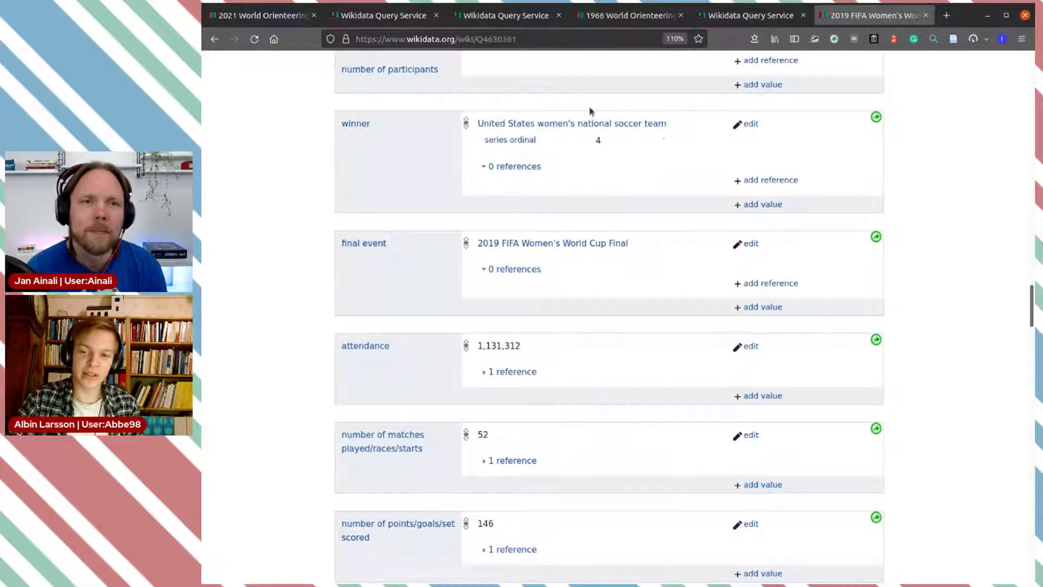
scroll(679, 187, down, 6)
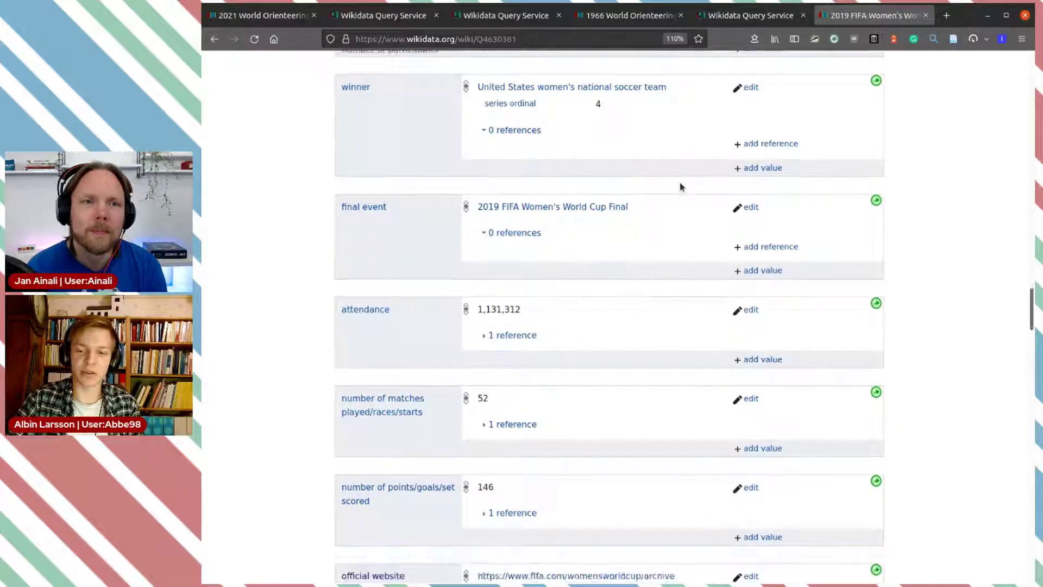
scroll(638, 232, down, 12)
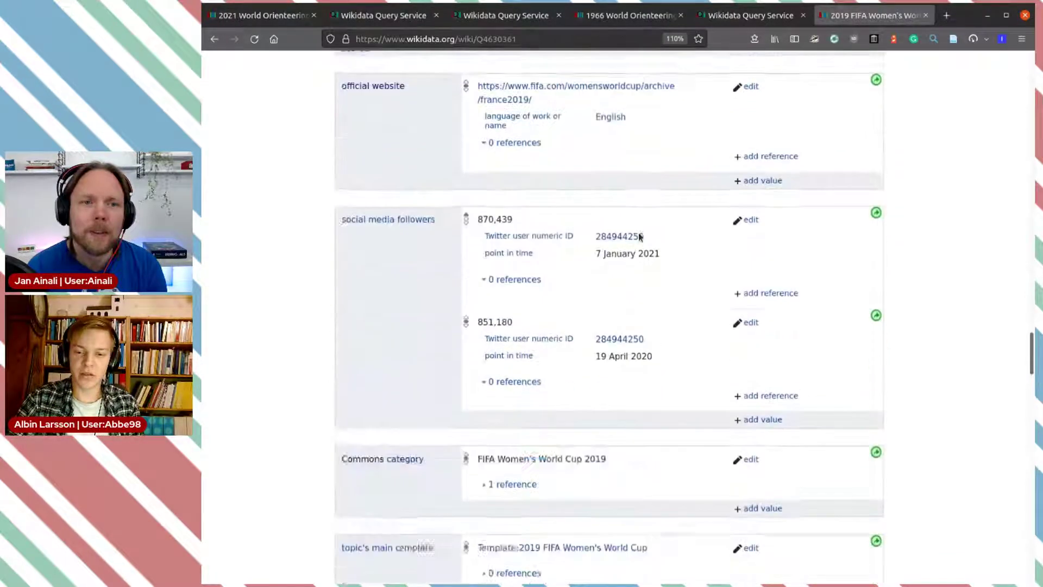
scroll(638, 232, up, 10)
click(217, 41)
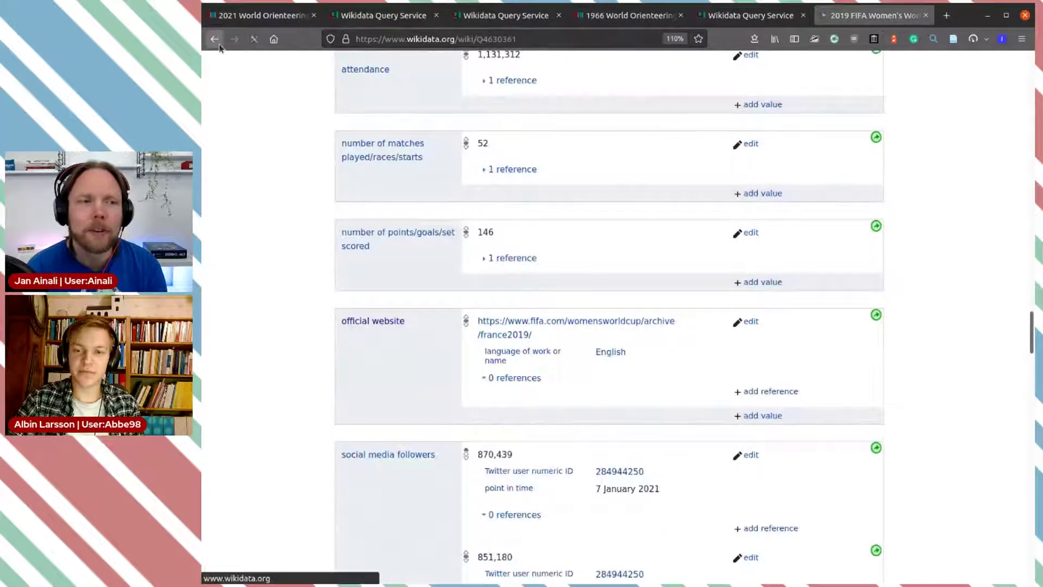
Open the 1986 FIFA World Cup item in a new tab and set the search results to 250 per page
scroll(646, 176, down, 4)
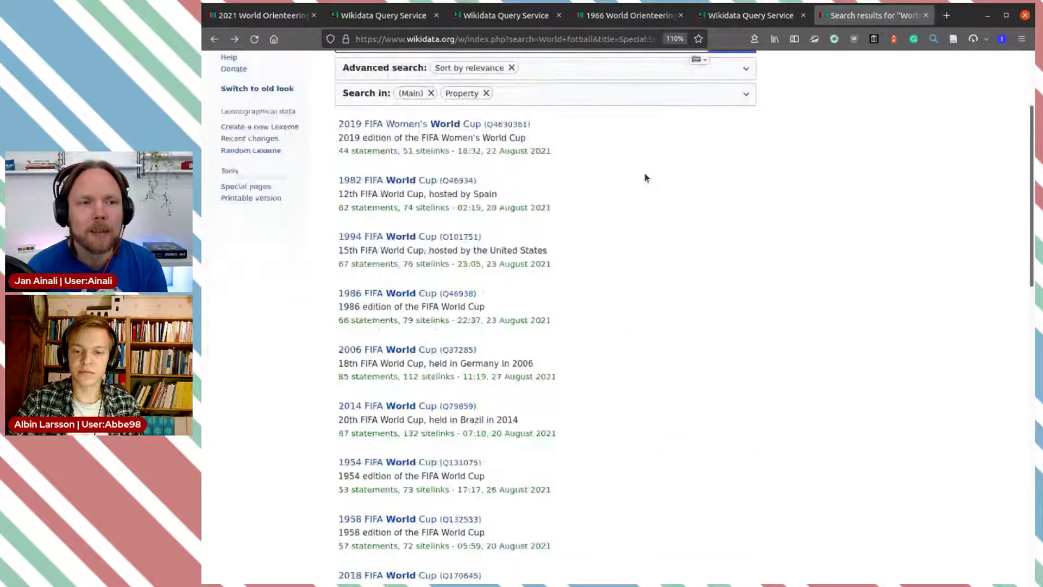
middle_click(393, 294)
scroll(428, 293, down, 5)
scroll(427, 294, down, 15)
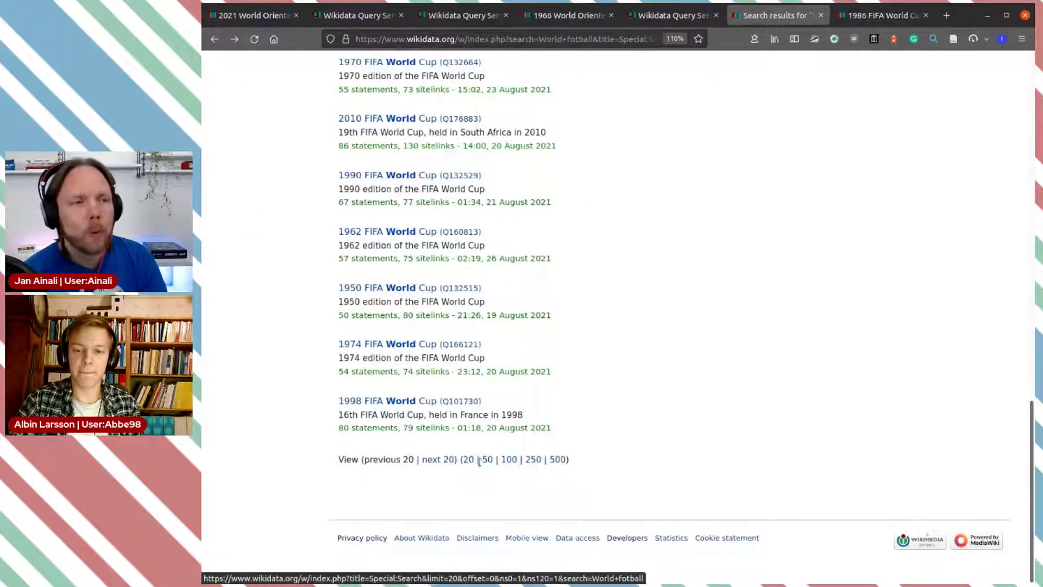
click(533, 460)
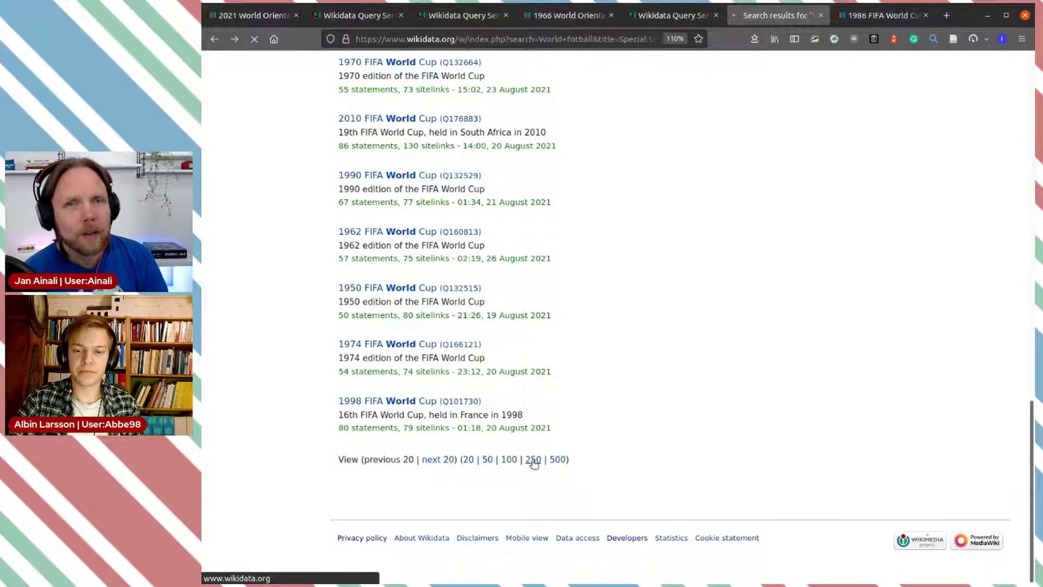
Examine the winner statement and the neighbouring statements on the 1986 FIFA World Cup item
click(882, 19)
scroll(660, 209, down, 15)
scroll(660, 213, down, 20)
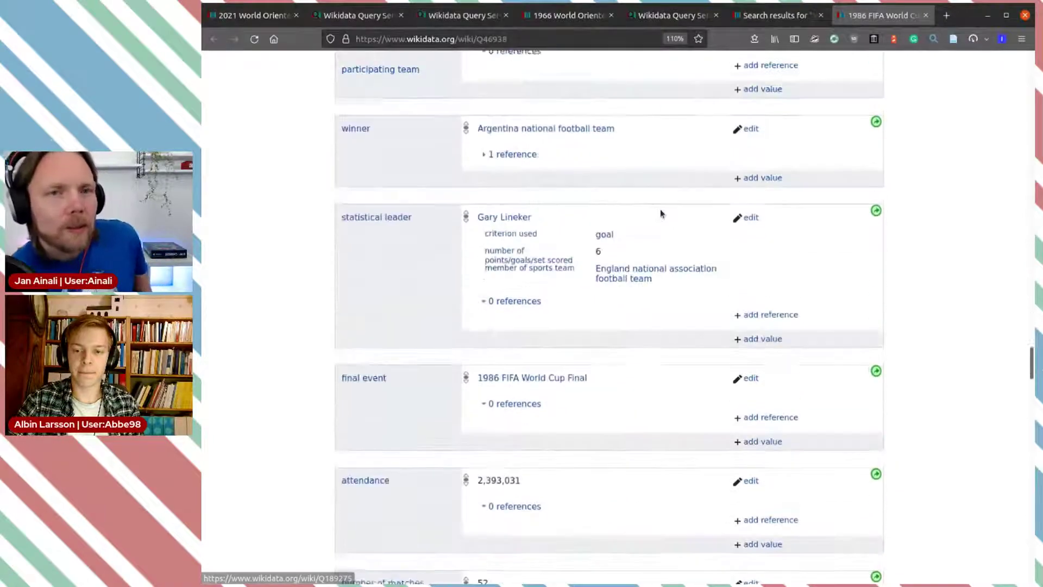
scroll(661, 213, down, 8)
scroll(662, 213, up, 6)
scroll(662, 213, down, 8)
scroll(660, 213, down, 3)
scroll(661, 213, up, 9)
scroll(661, 213, up, 5)
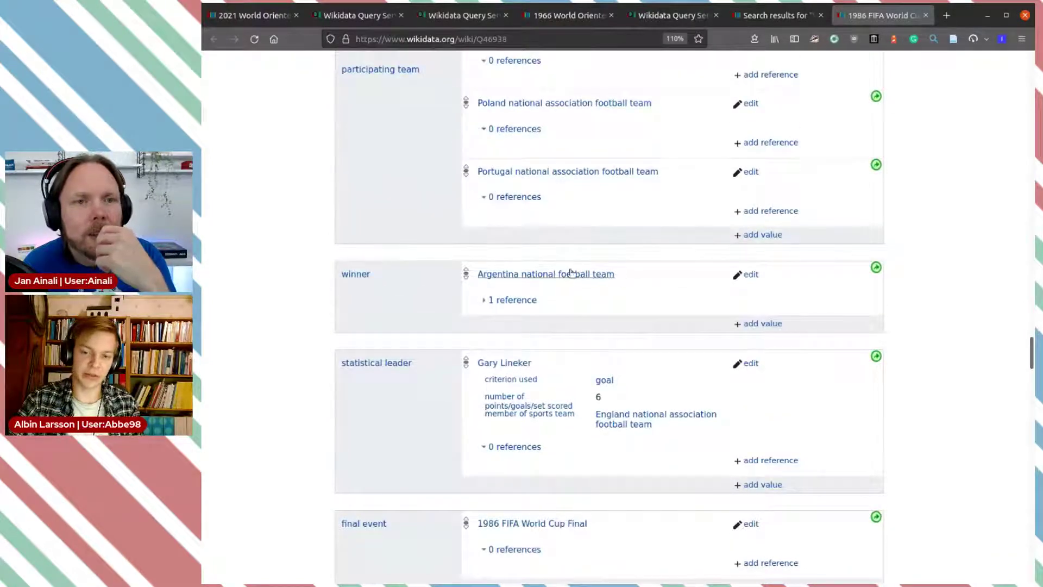
Return to the Wikidata search results and search for "World curling" instead
click(774, 15)
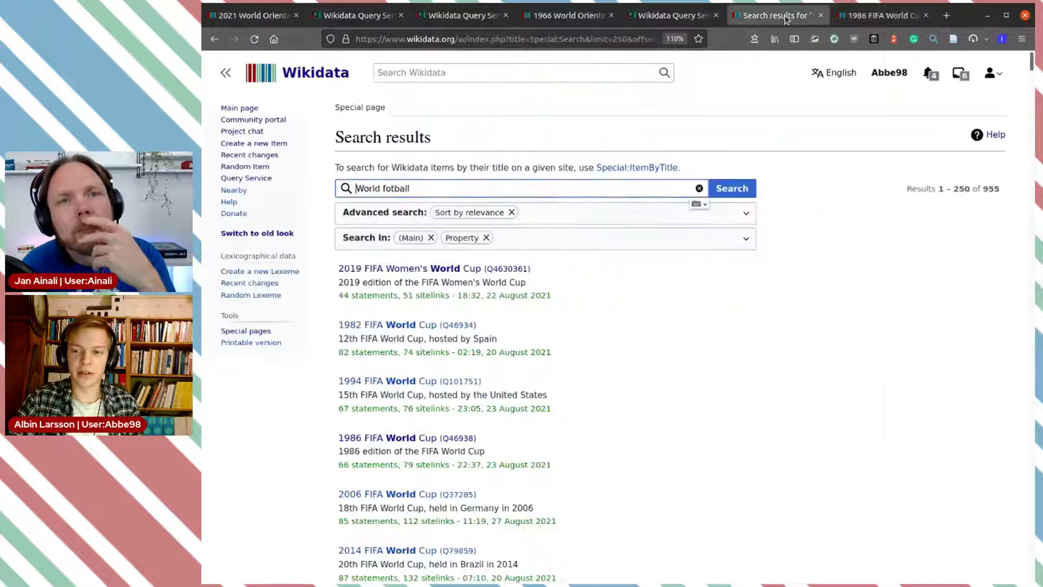
double_click(394, 189)
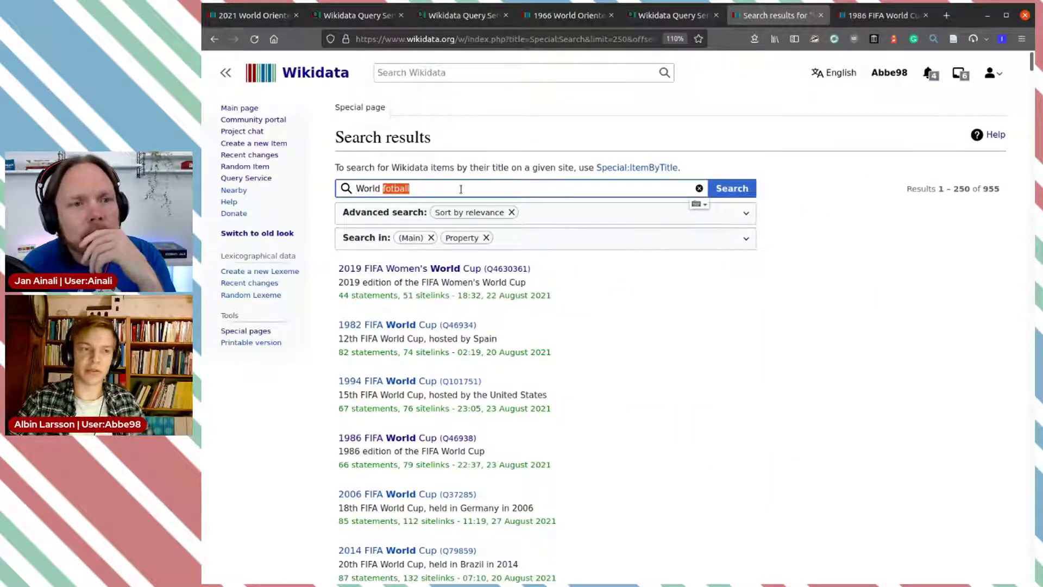
text(basced)
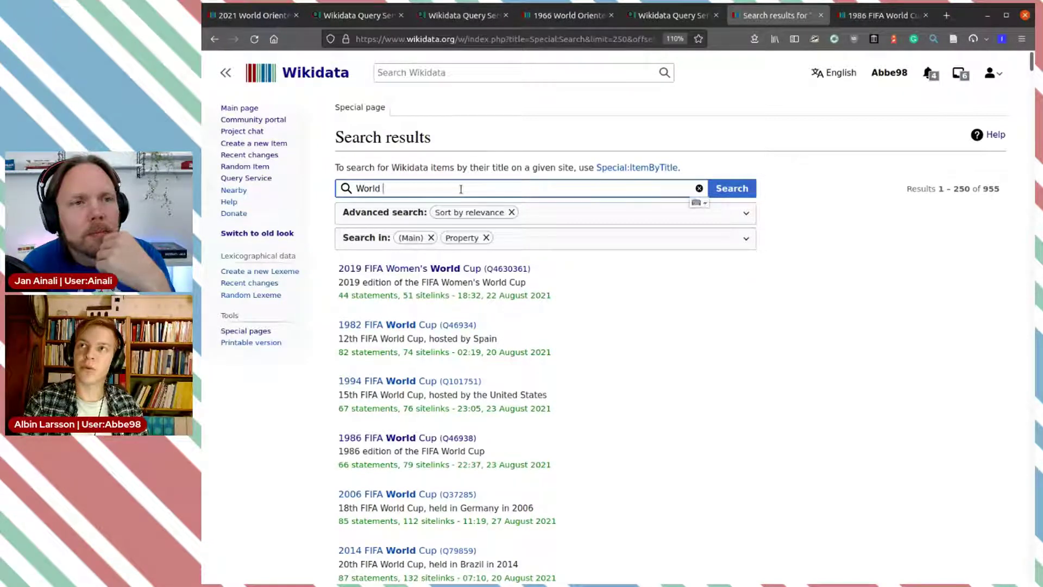
text(curling)
key(Return)
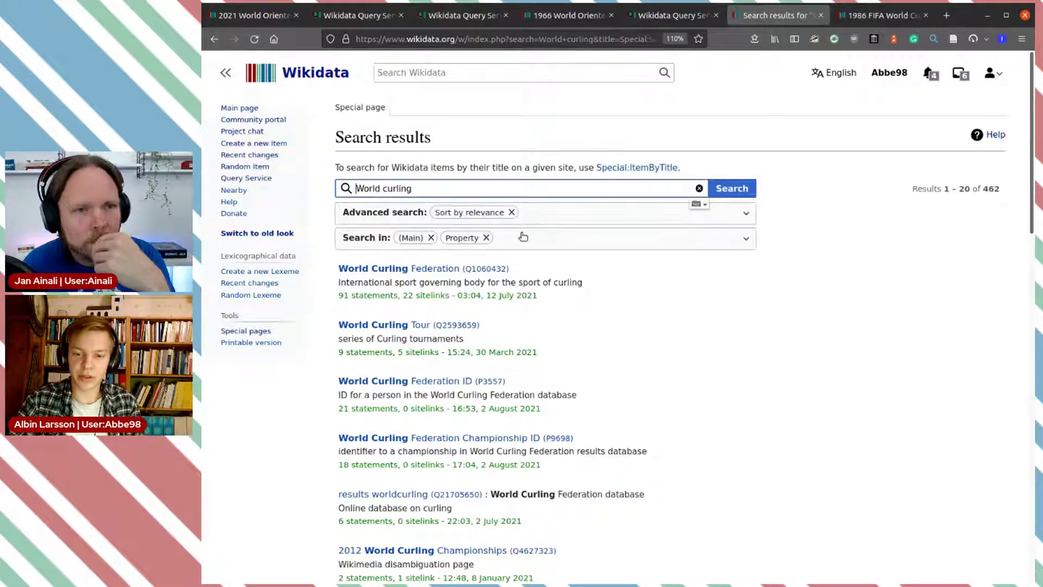
Open the 2012 World Curling Championships item, look through its statements, and go back to the curling search results
scroll(522, 239, down, 5)
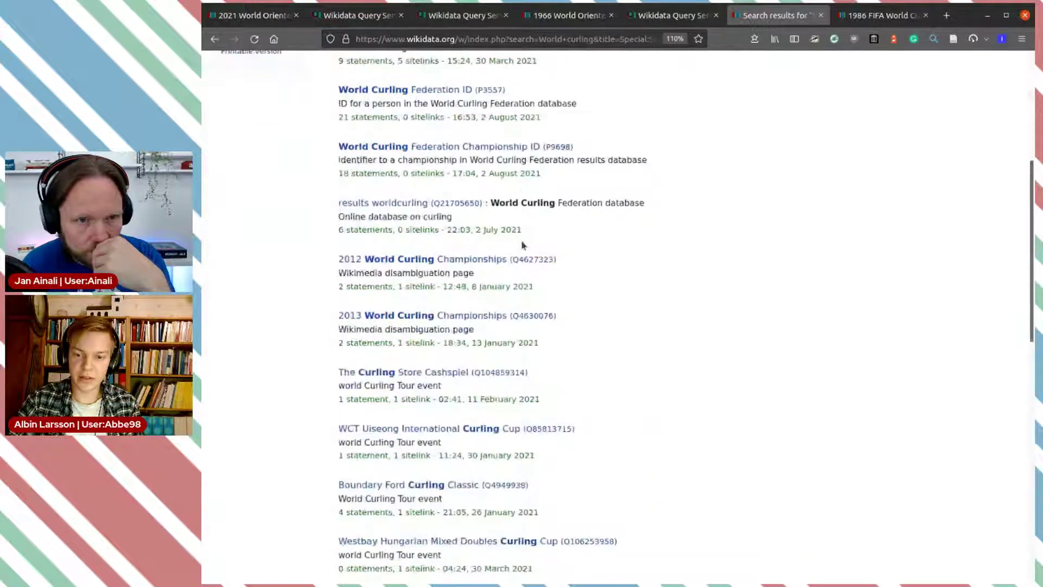
click(470, 259)
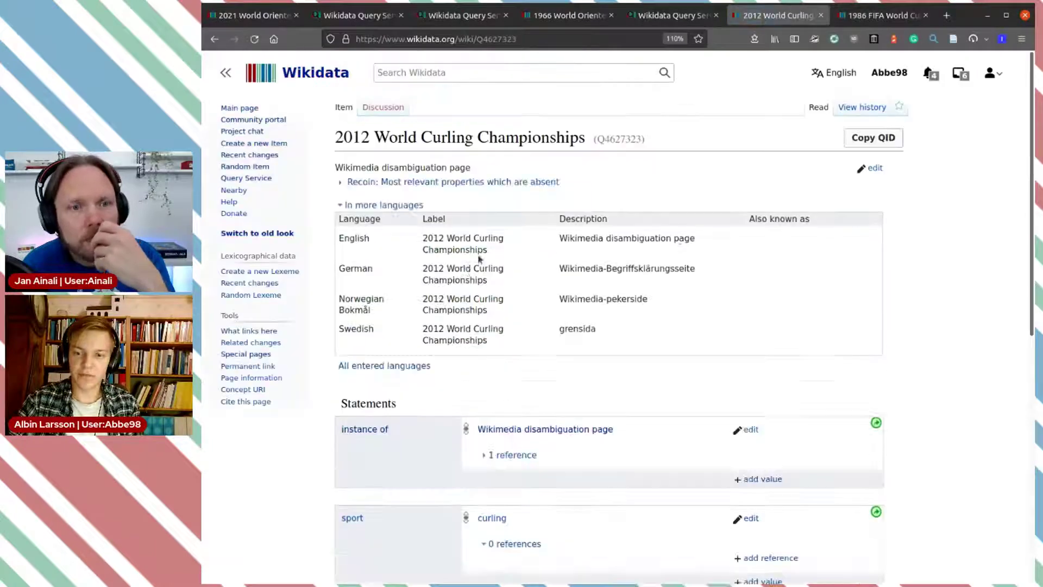
scroll(680, 239, down, 3)
scroll(680, 240, down, 3)
scroll(679, 240, up, 3)
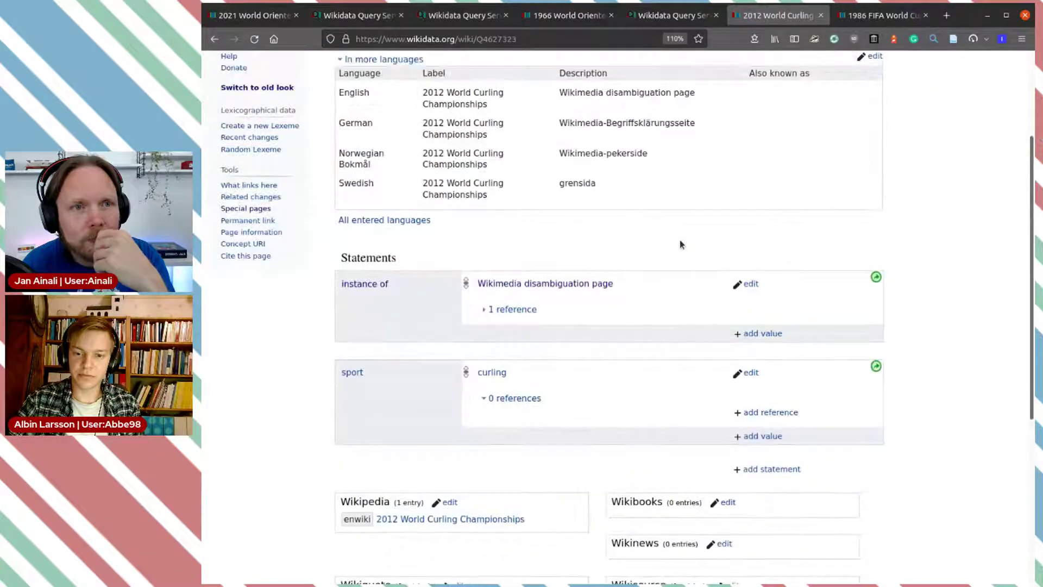
scroll(679, 241, up, 1)
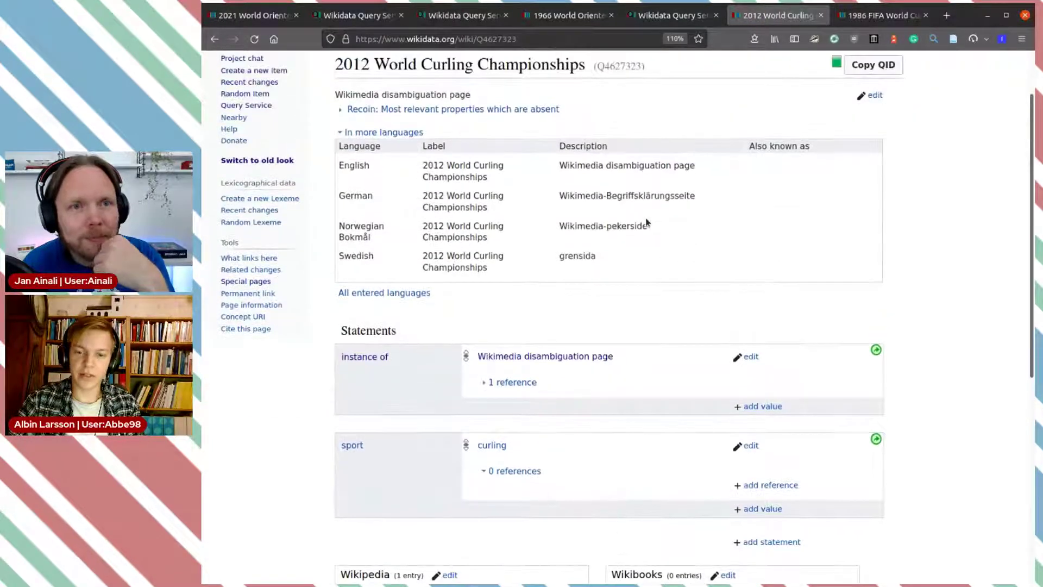
click(215, 39)
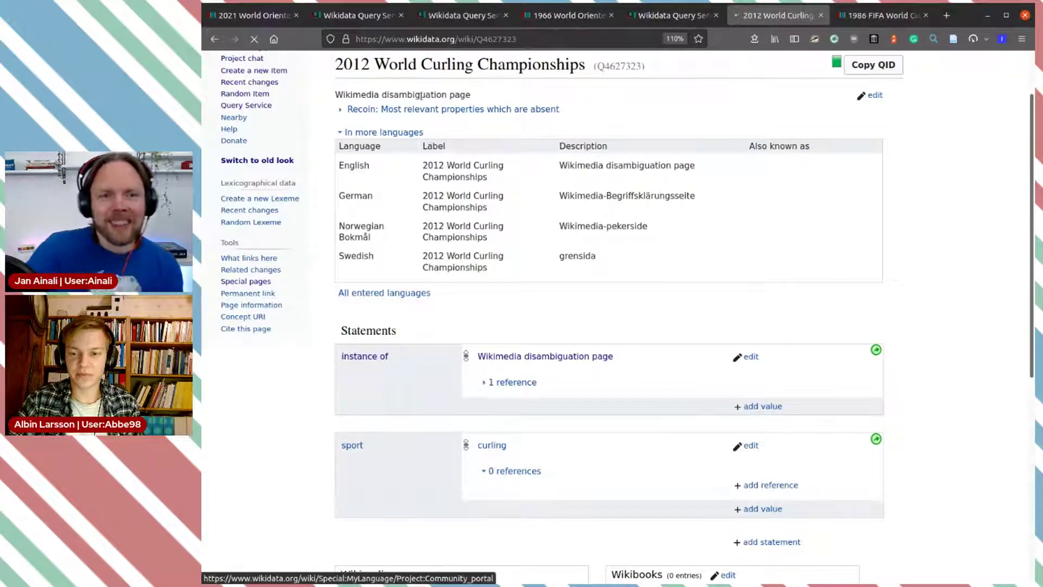
scroll(610, 193, down, 5)
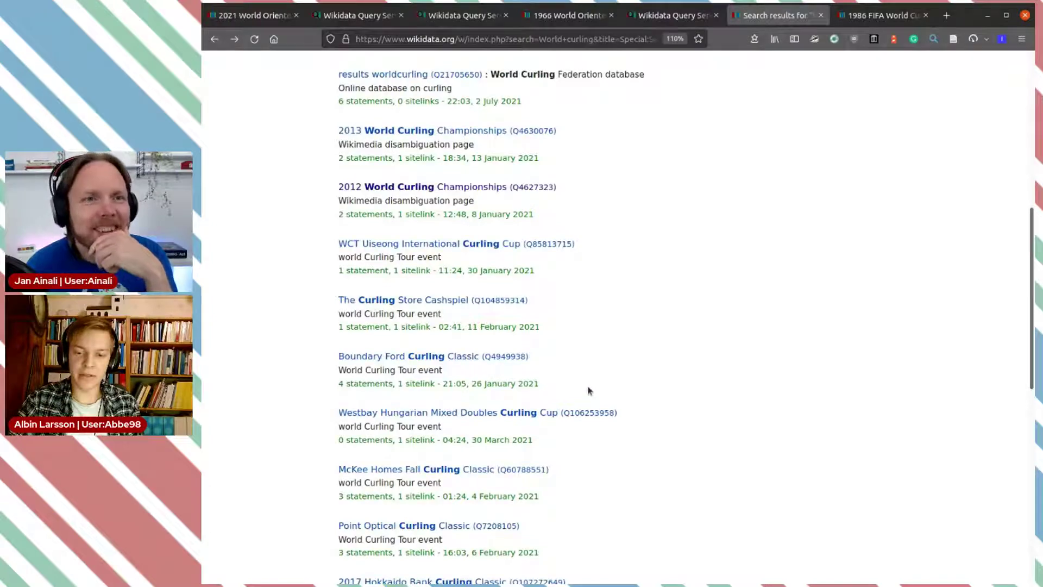
Skim the remaining curling results and search Wikidata for "World basketball" instead
scroll(588, 390, down, 4)
scroll(517, 382, down, 4)
scroll(511, 424, up, 13)
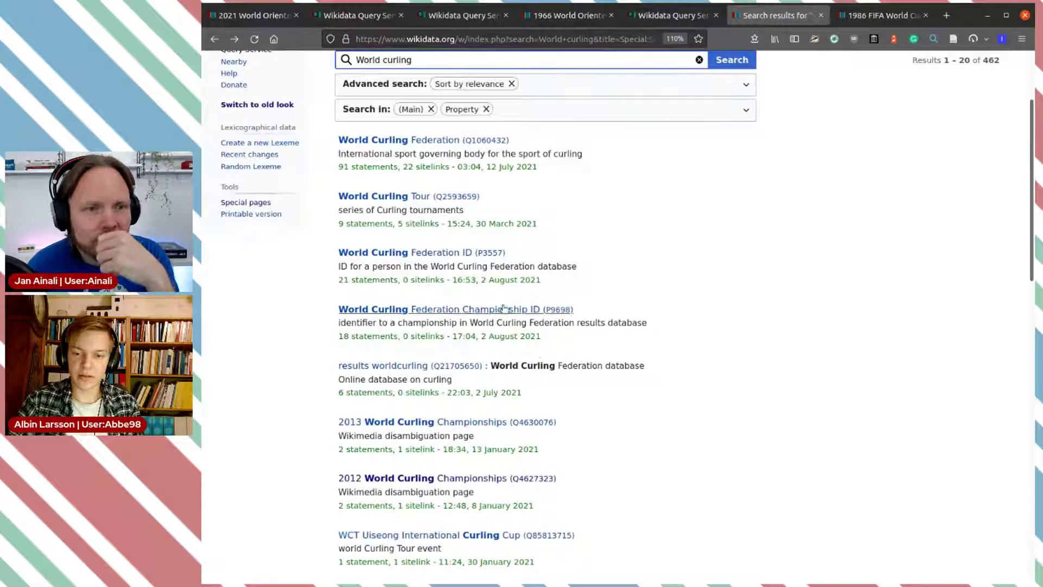
scroll(405, 187, up, 3)
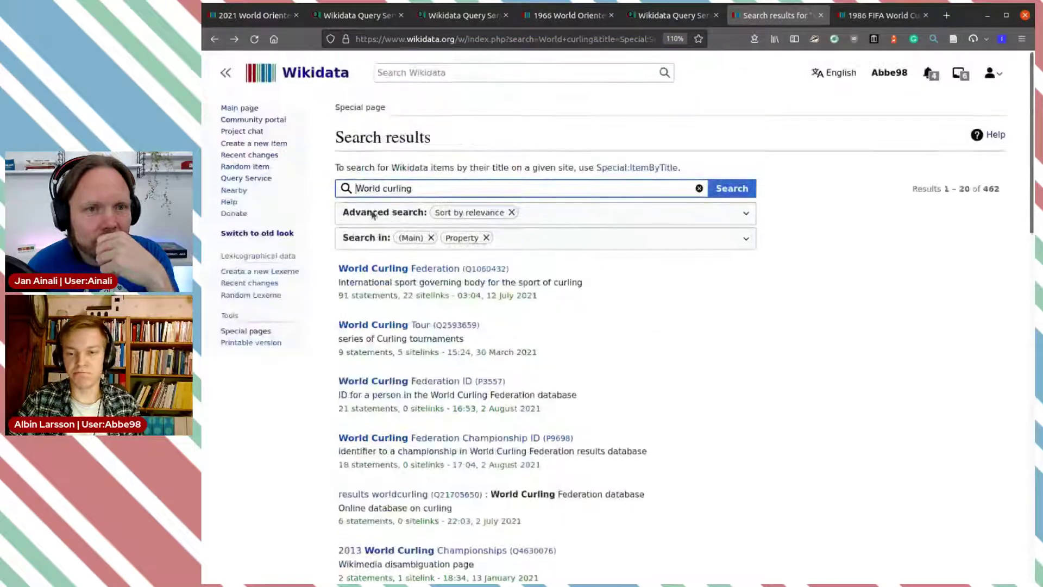
double_click(405, 188)
key(BackSpace)
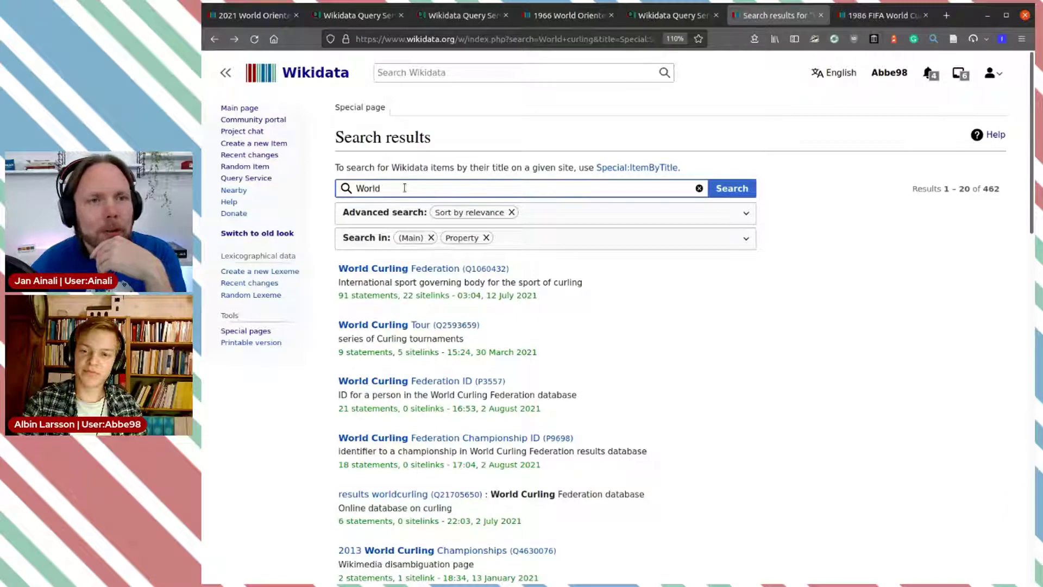
text(basketball)
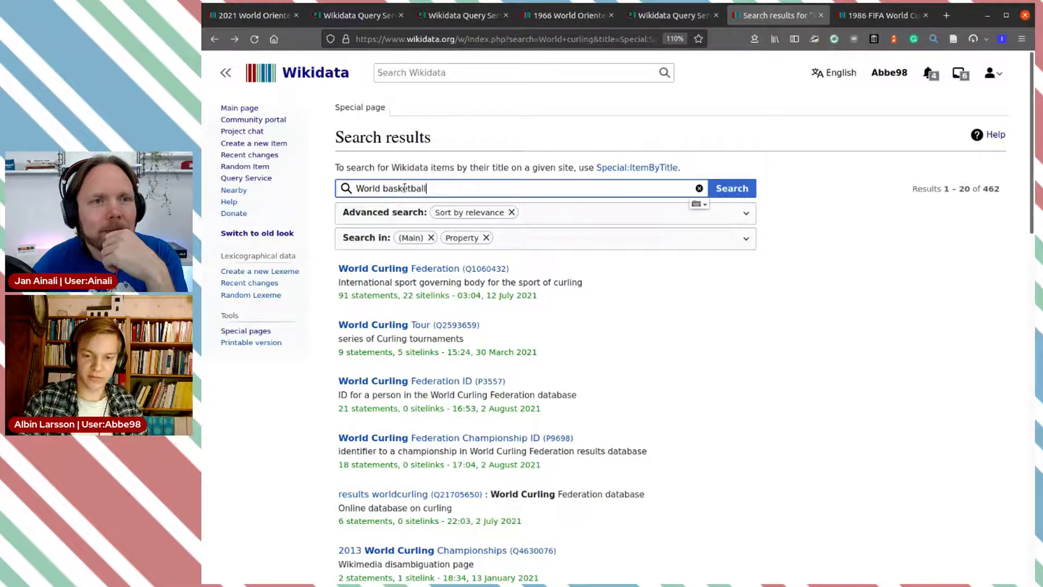
key(Return)
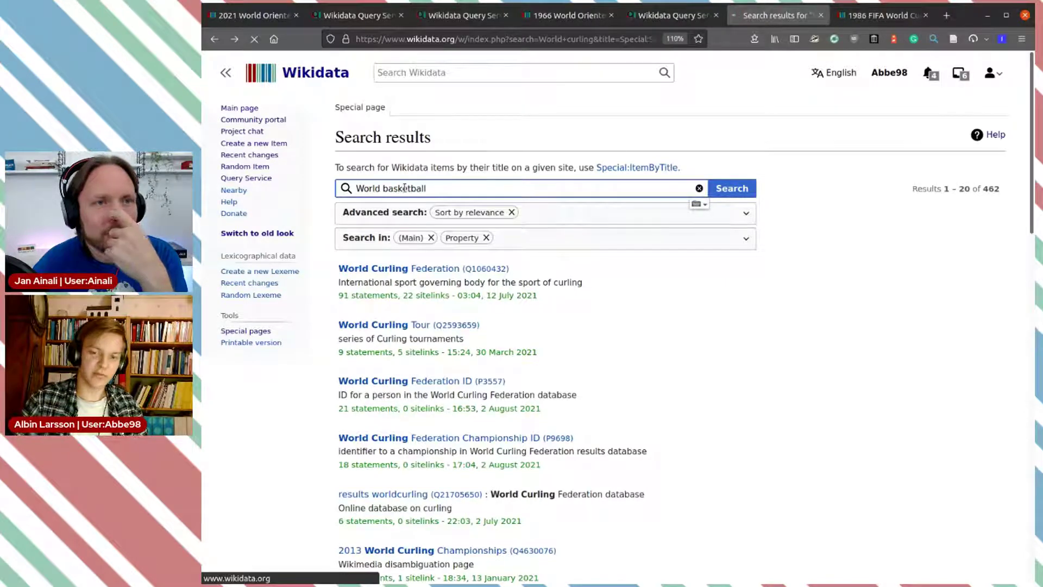
Open the 2014 FIBA Basketball World Cup item, look through its statements for a winner, and return to the basketball search results
scroll(685, 353, down, 3)
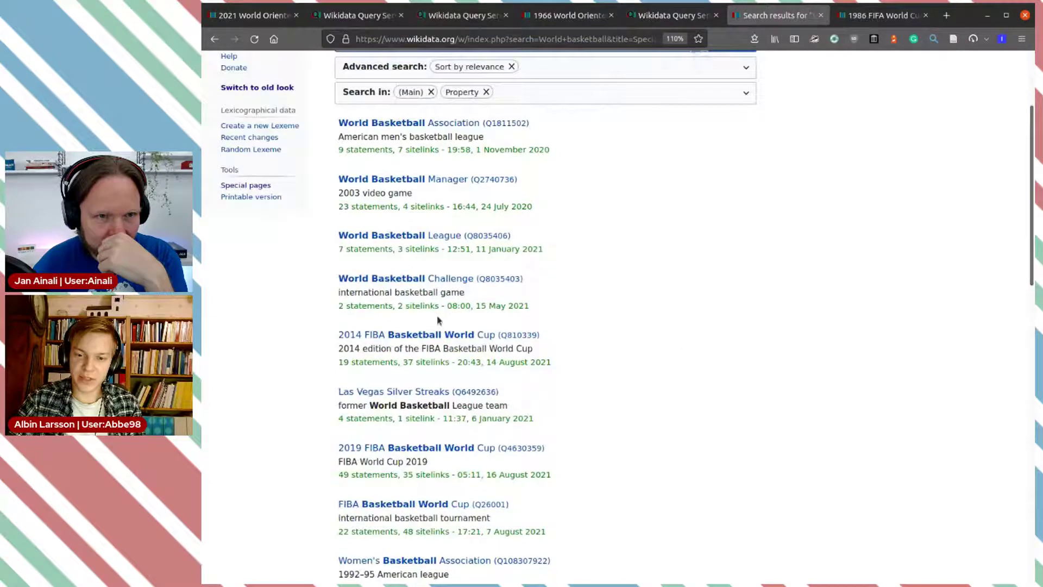
click(441, 336)
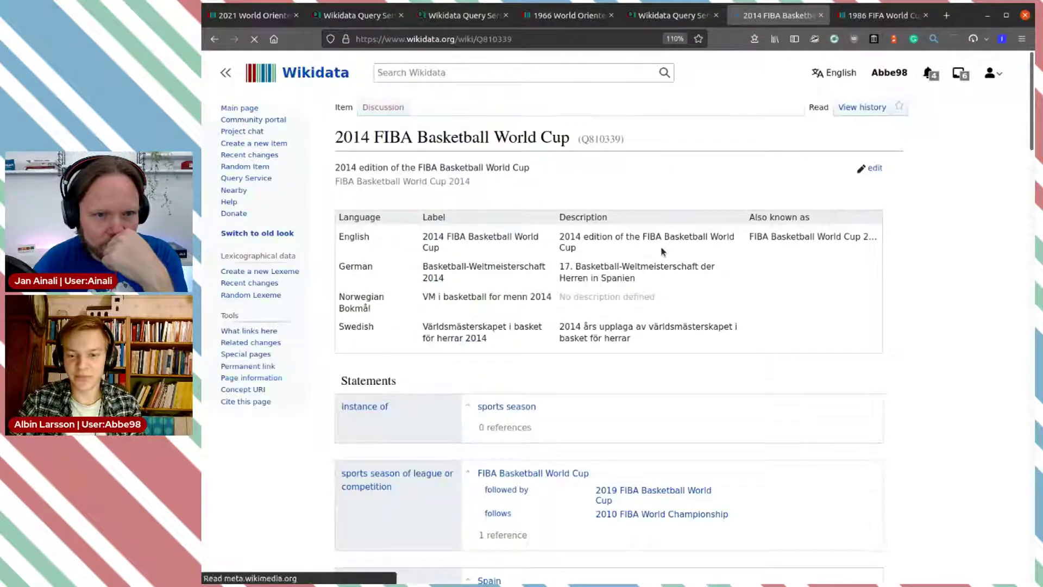
scroll(662, 251, down, 9)
scroll(663, 250, down, 8)
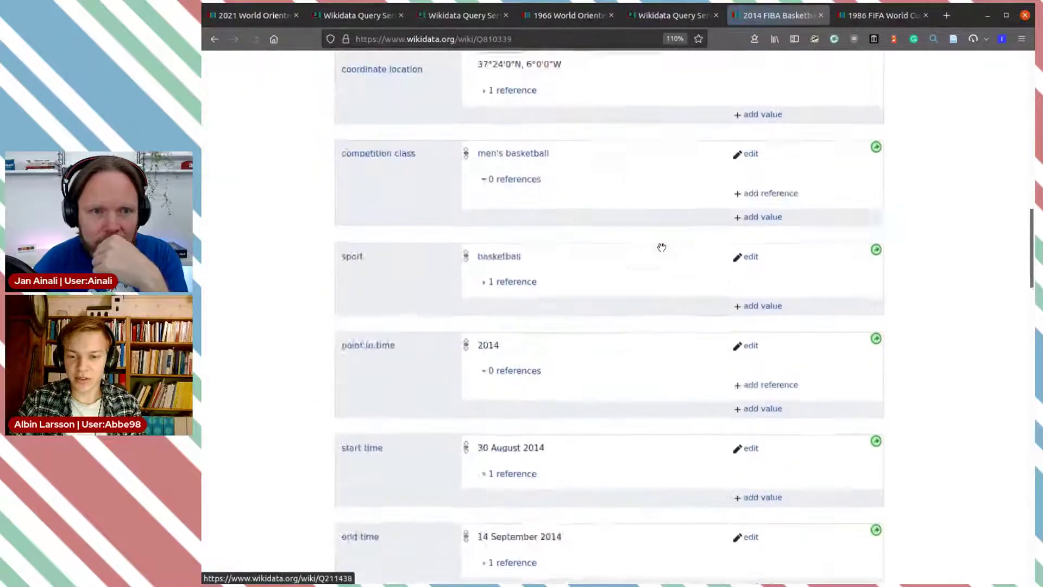
scroll(487, 220, down, 7)
scroll(483, 221, down, 10)
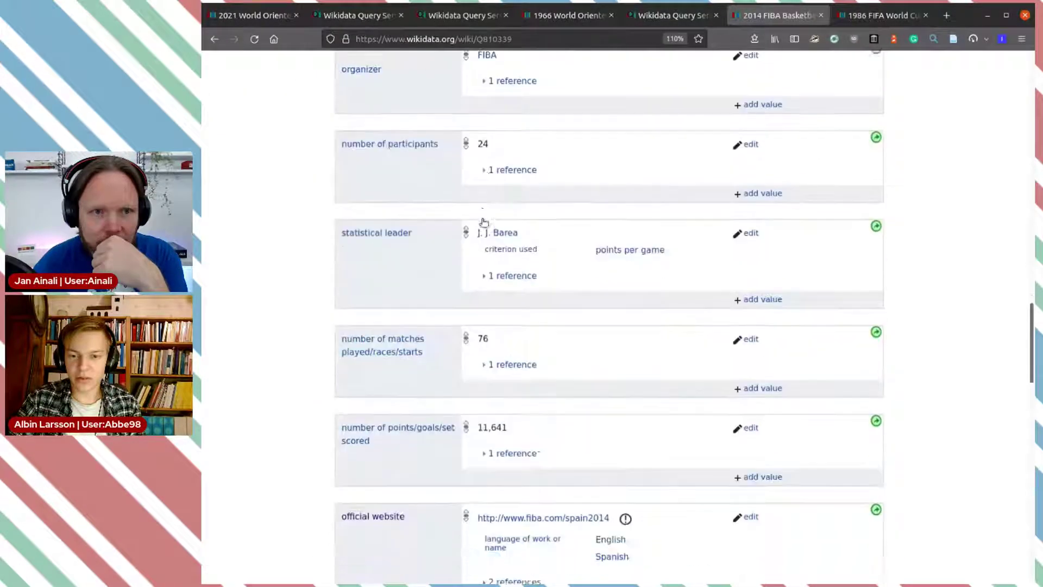
scroll(482, 223, up, 9)
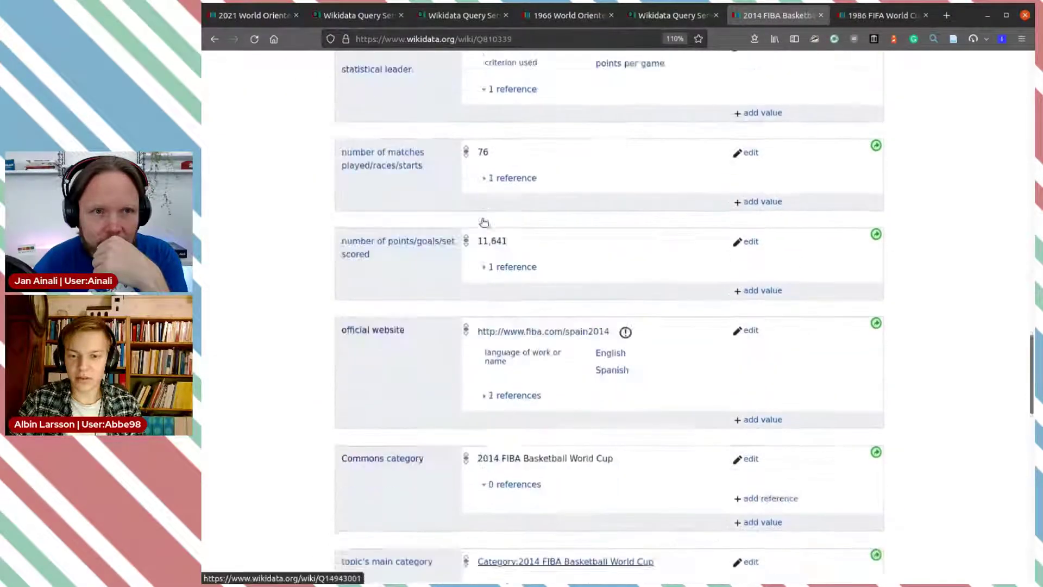
scroll(482, 223, up, 7)
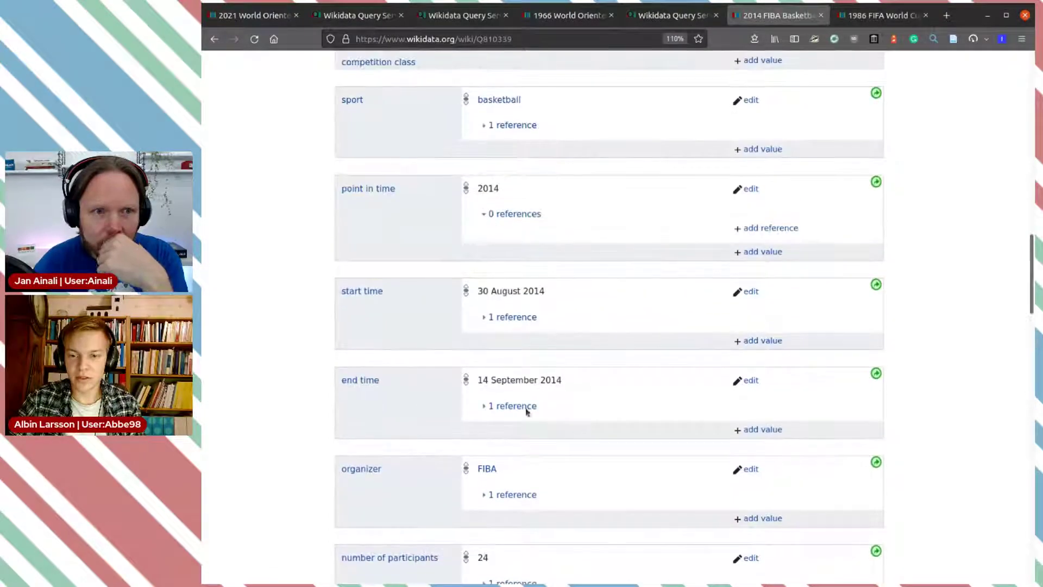
scroll(556, 340, up, 4)
scroll(532, 316, up, 14)
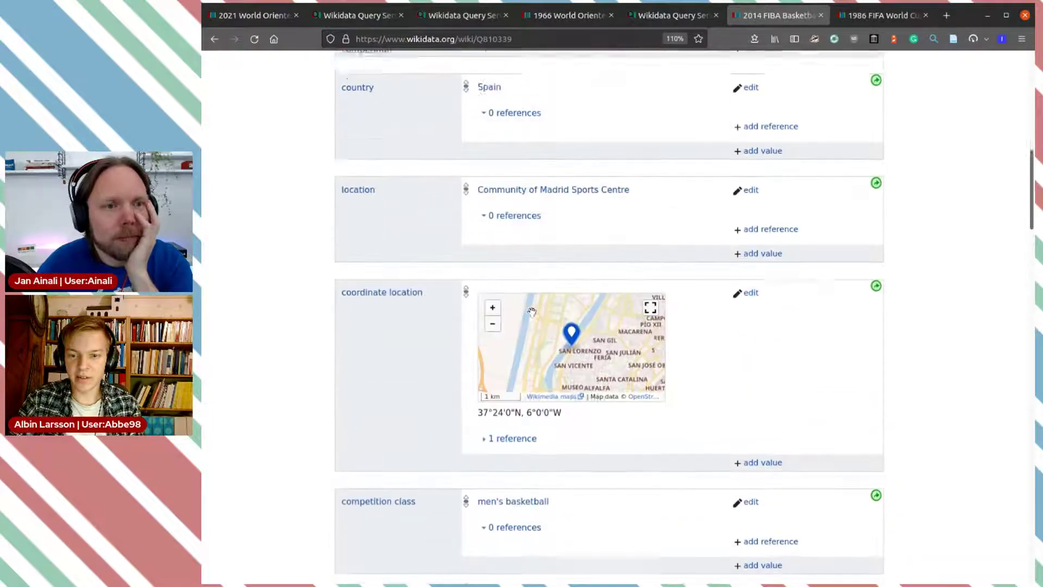
key(alt+Left)
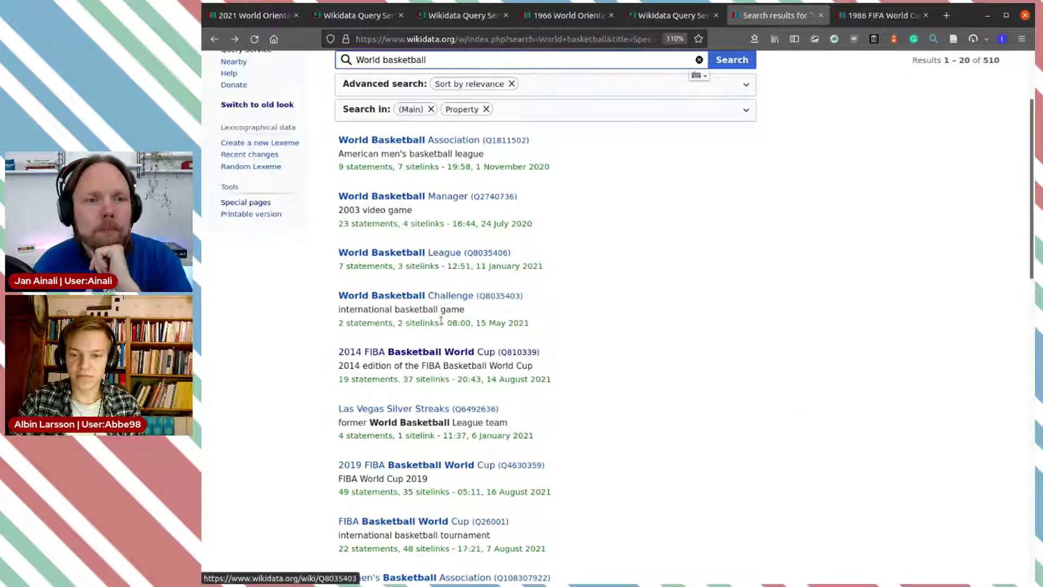
Open the 2018 FIBA Women's Basketball World Cup item in a new tab, check its statements for a winner, and close the tab
scroll(407, 306, down, 3)
scroll(449, 378, down, 3)
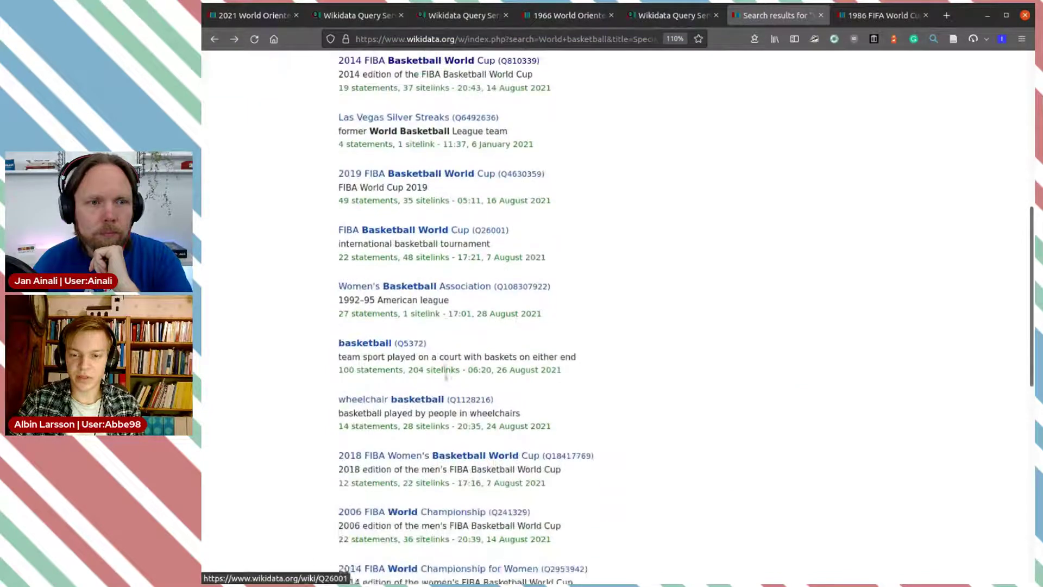
scroll(455, 351, down, 2)
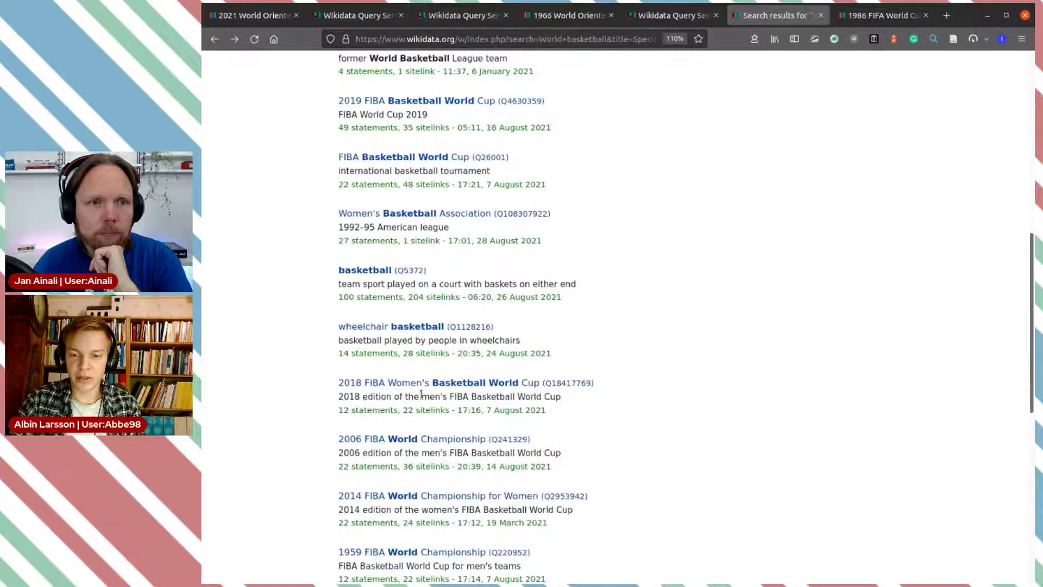
middle_click(419, 383)
click(791, 21)
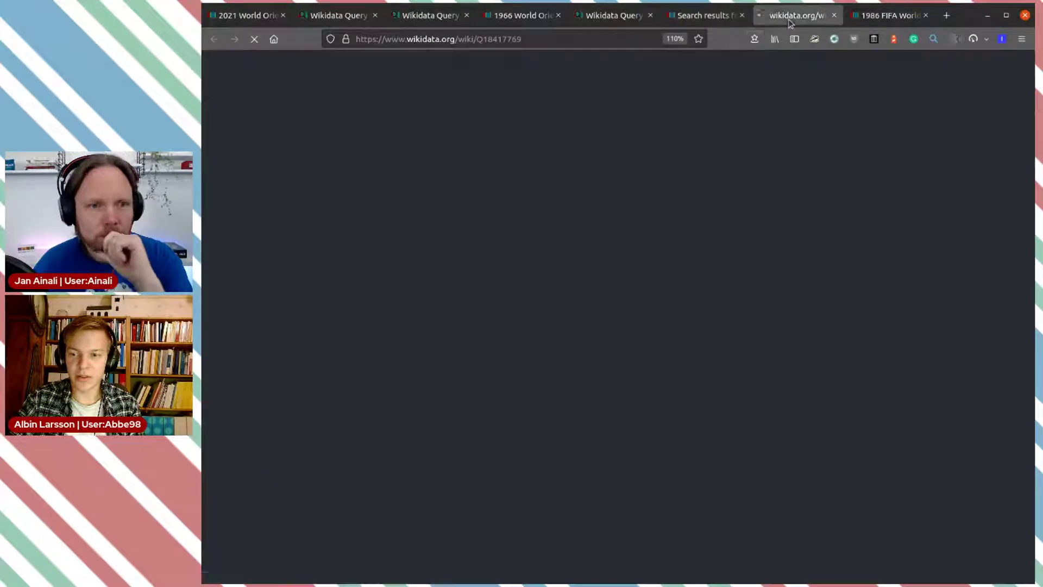
scroll(562, 297, down, 8)
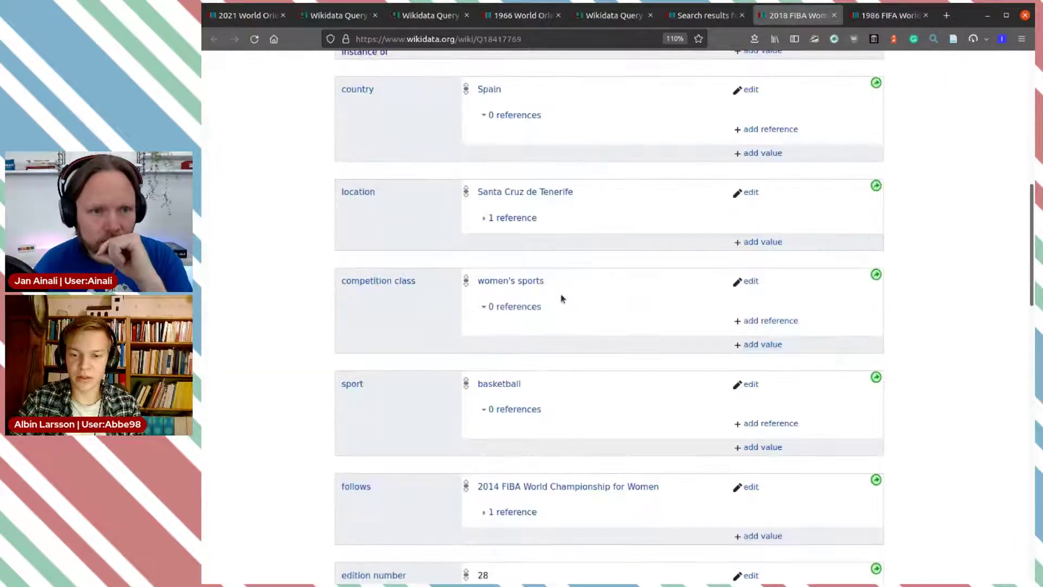
scroll(561, 298, down, 5)
scroll(561, 298, down, 4)
scroll(463, 333, up, 4)
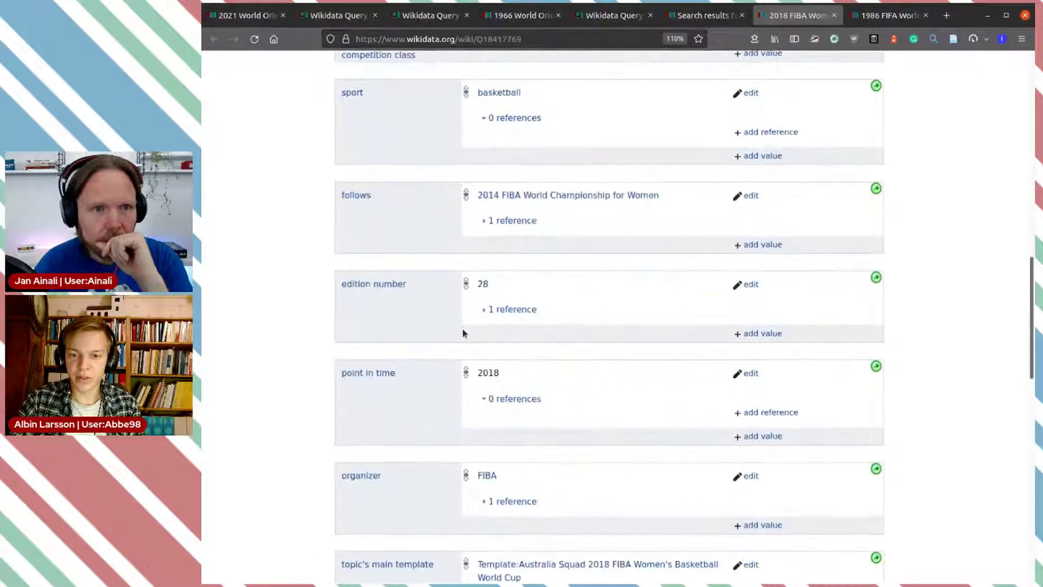
scroll(463, 333, up, 13)
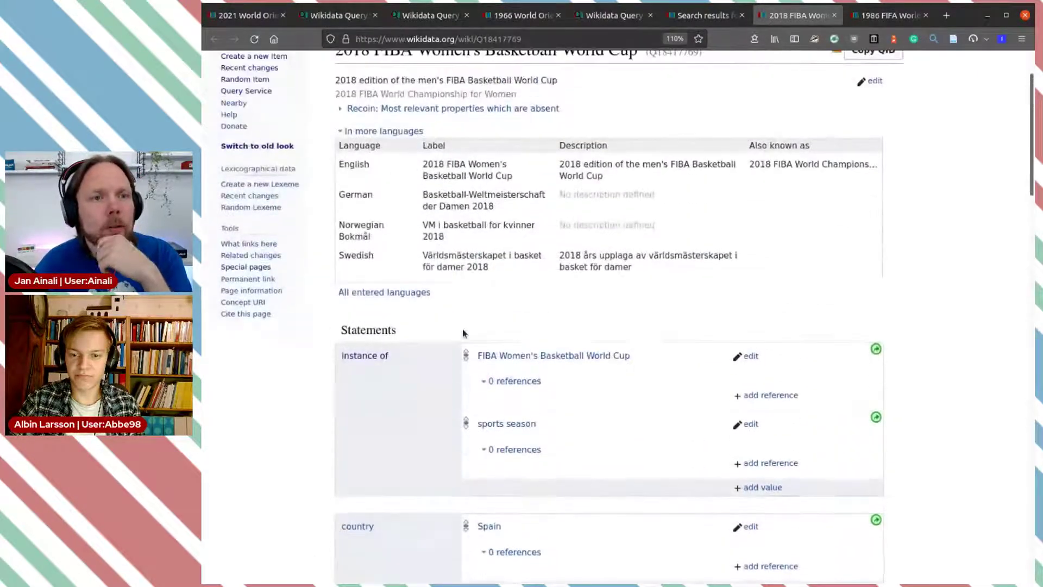
click(835, 15)
In the Wikidata Query Service query on P1346, replace the fixed value wd:Q30 with the variable ?winner
click(613, 15)
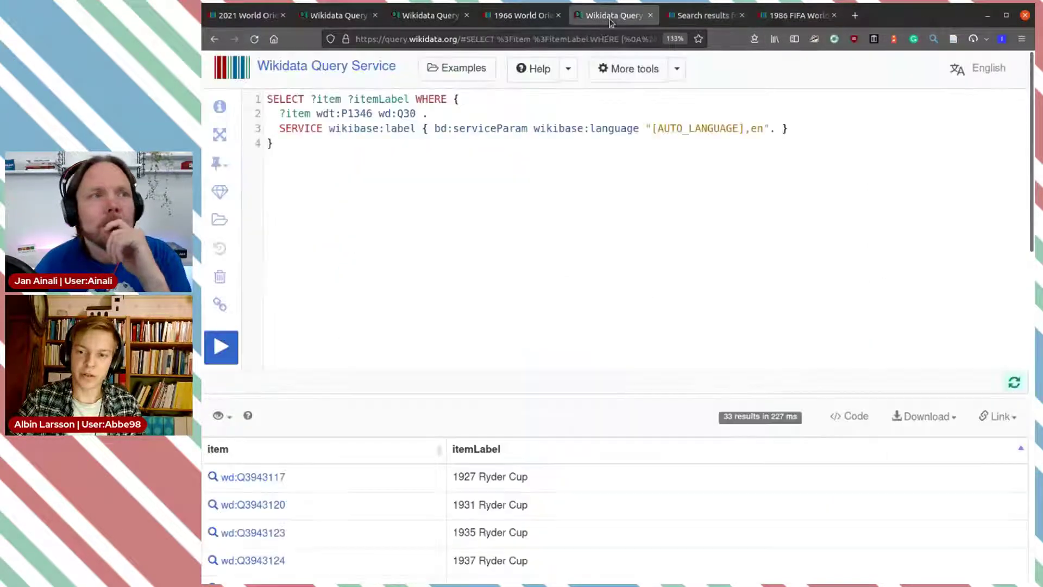
double_click(413, 114)
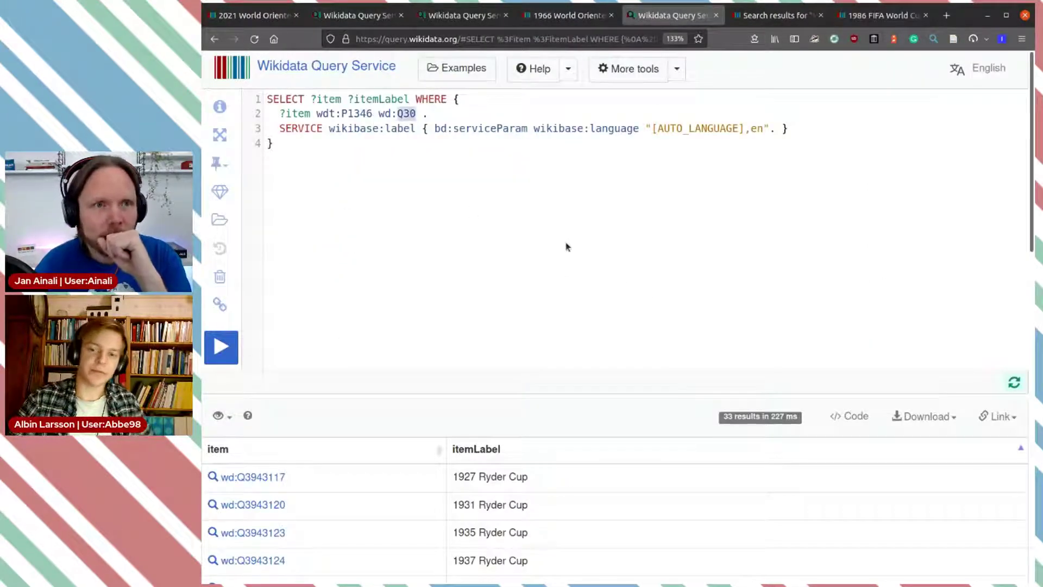
key(BackSpace)
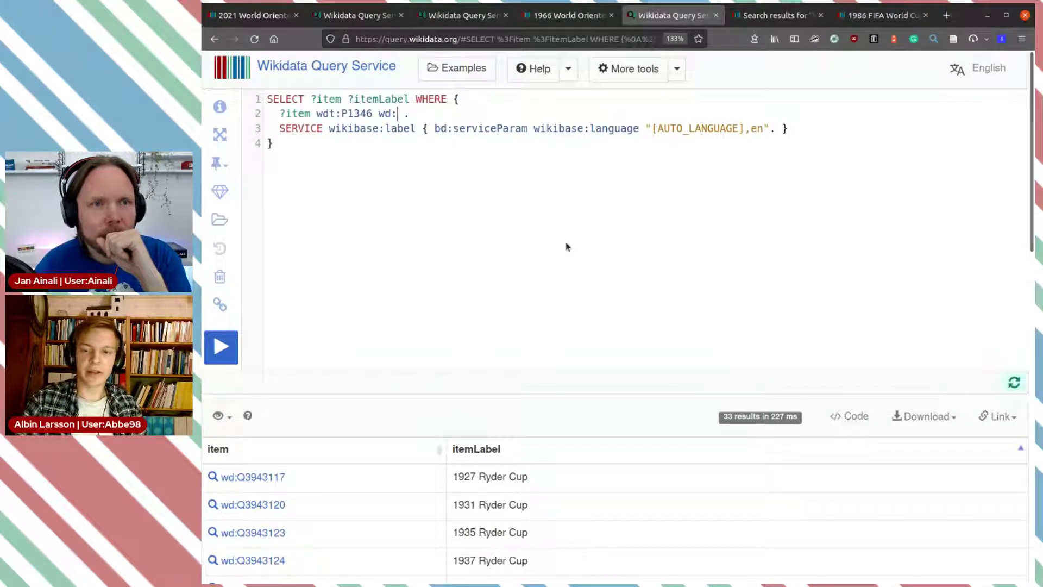
mouse_move(357, 116)
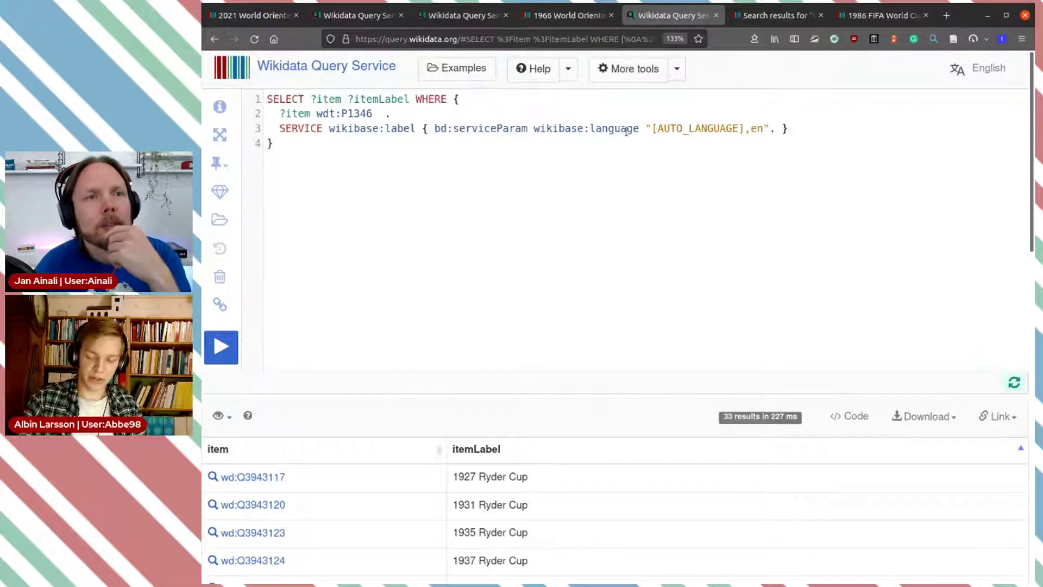
text(?)
key(BackSpace)
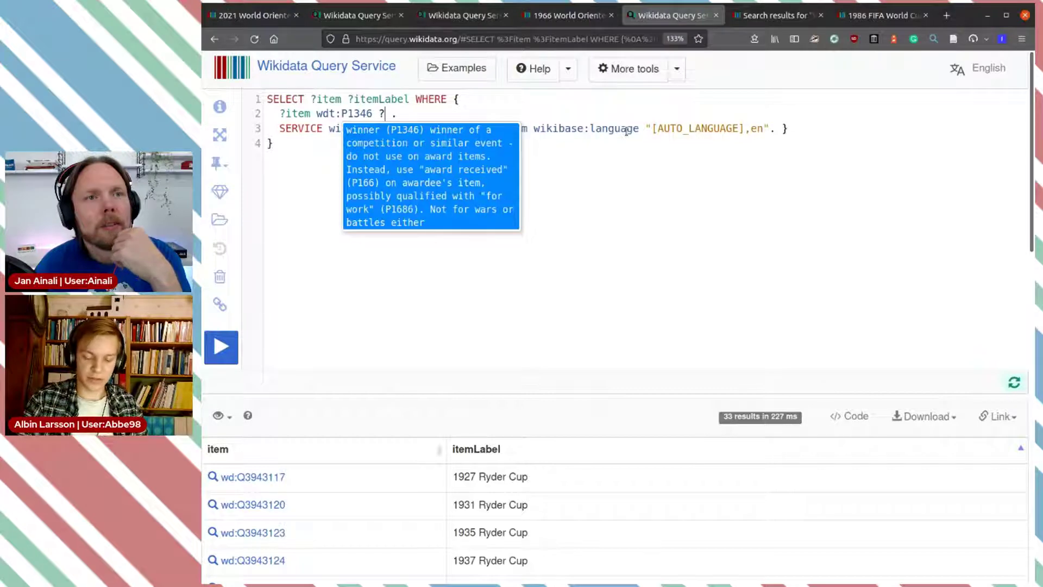
text(typ)
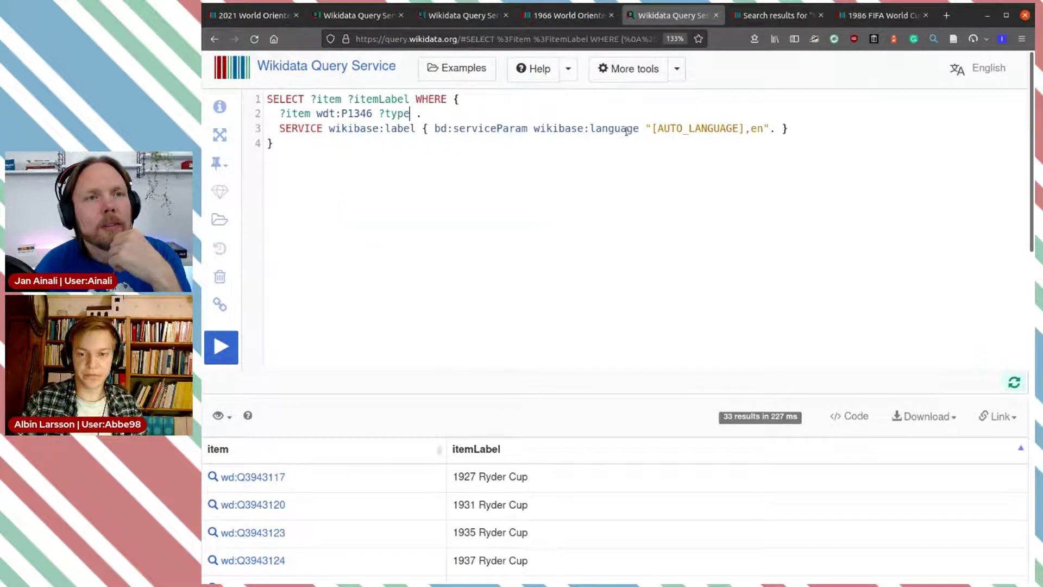
text(e)
key(BackSpace)
key(BackSpace)
key(BackSpace)
key(BackSpace)
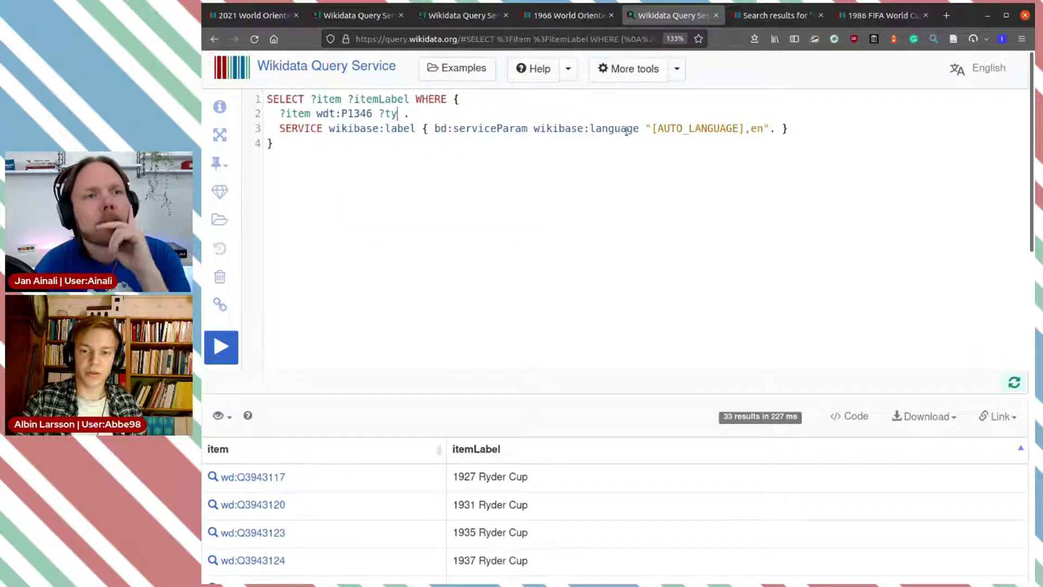
text(winner)
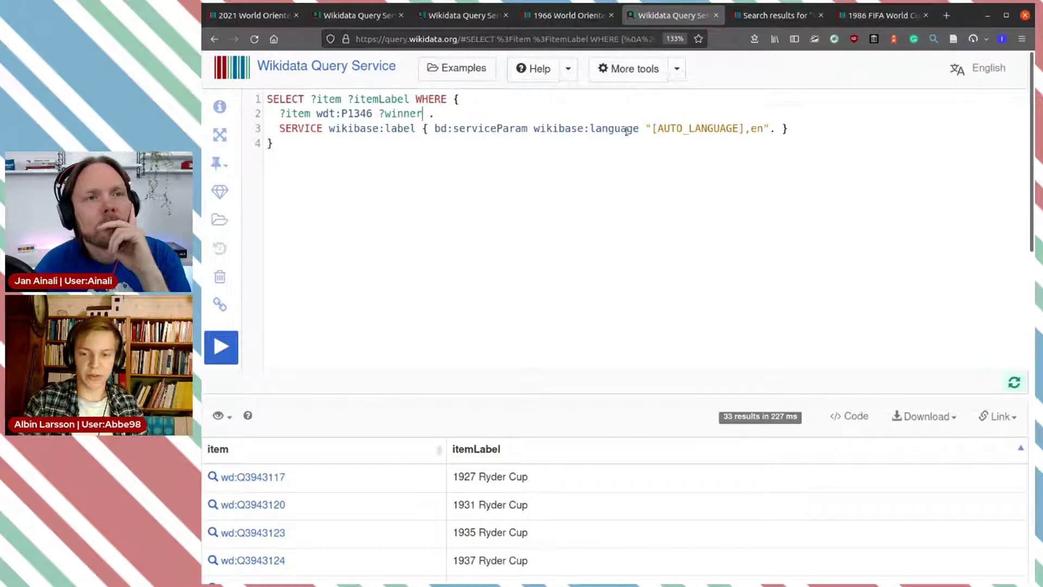
Add the triple "?winner wdt:P31 ?type ." on a new line below the P1346 triple
key(Return)
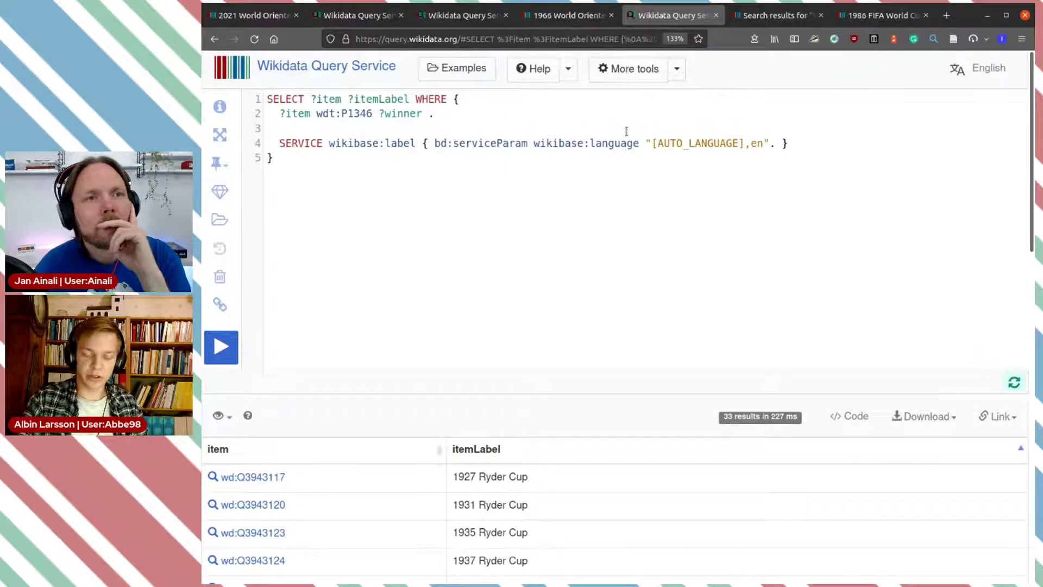
text(?)
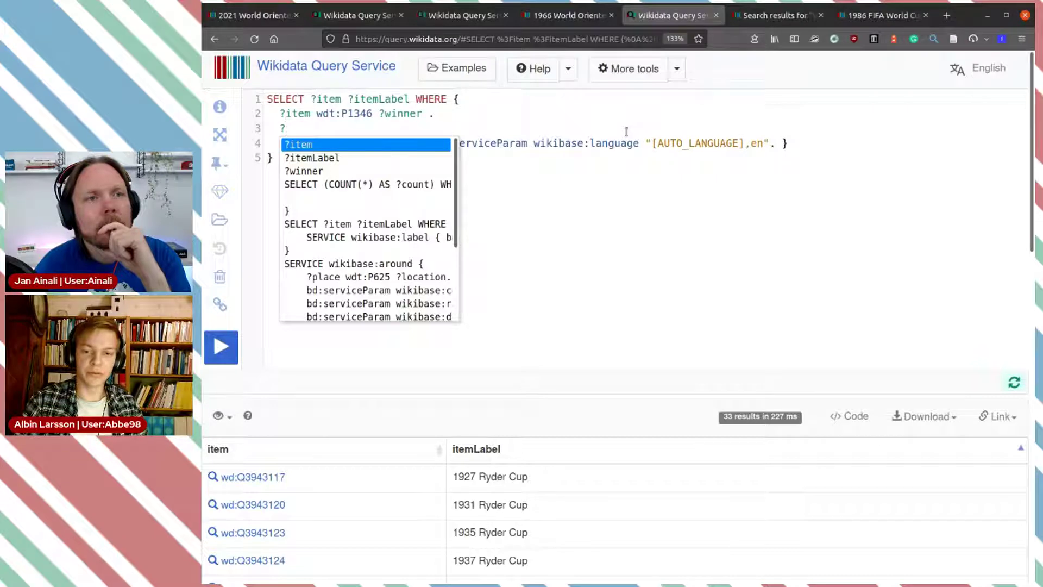
key(Down)
key(Down)
key(Return)
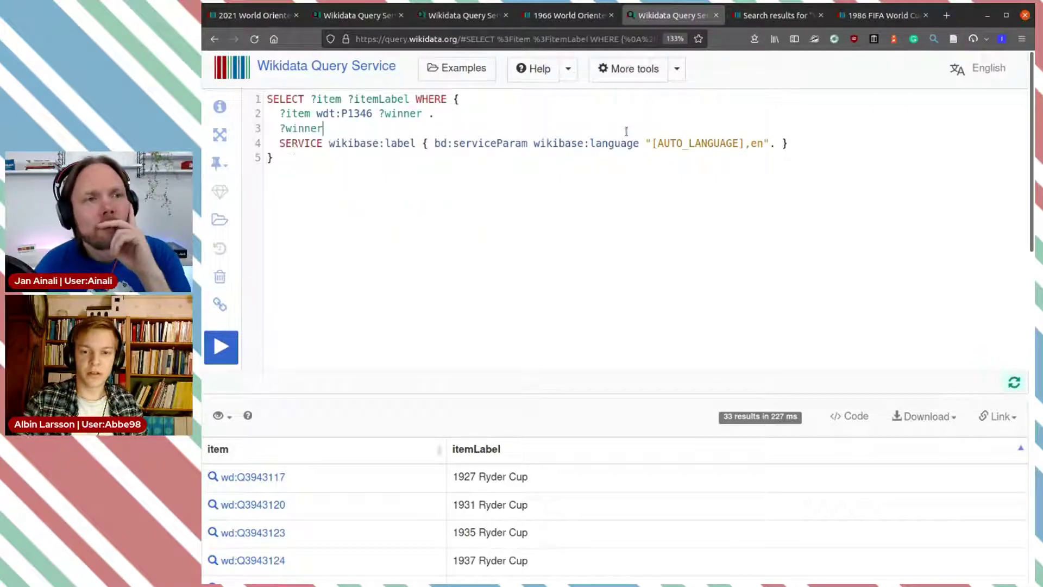
text(wdt:i9nstance)
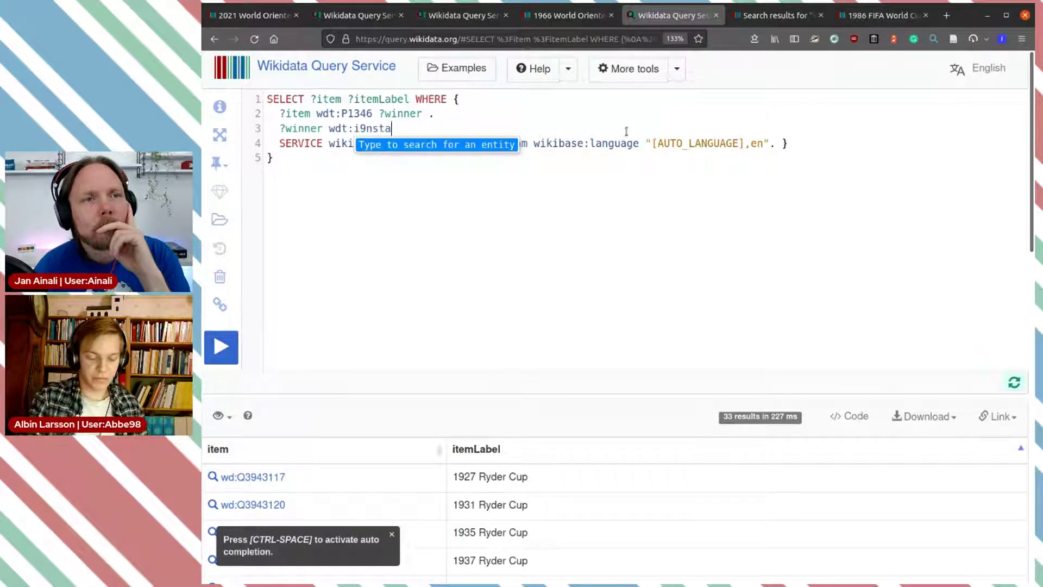
key(BackSpace)
key(BackSpace)
key(BackSpace)
key(BackSpace)
key(BackSpace)
key(BackSpace)
key(BackSpace)
key(BackSpace)
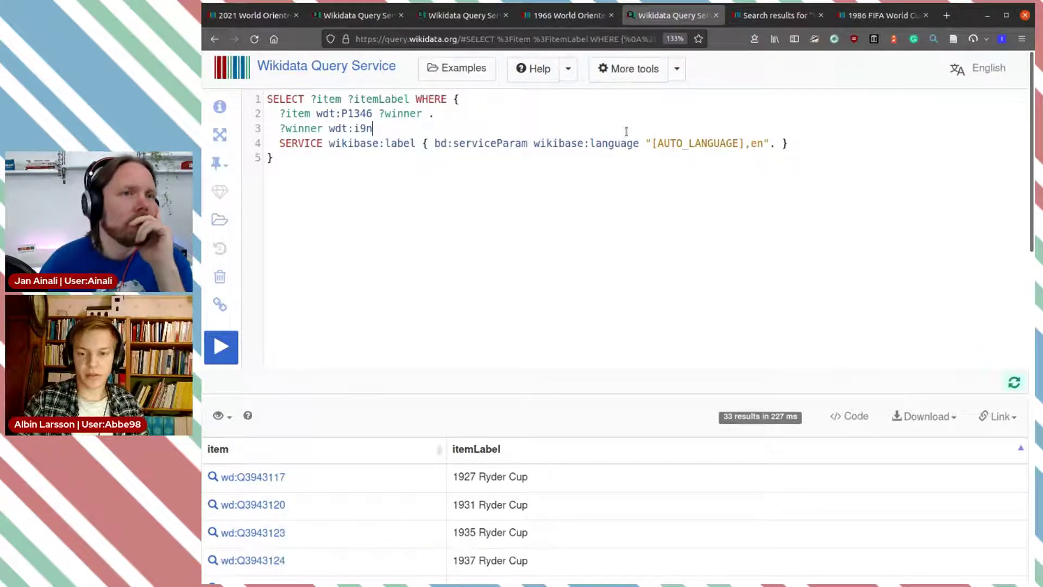
text(nsta)
key(Return)
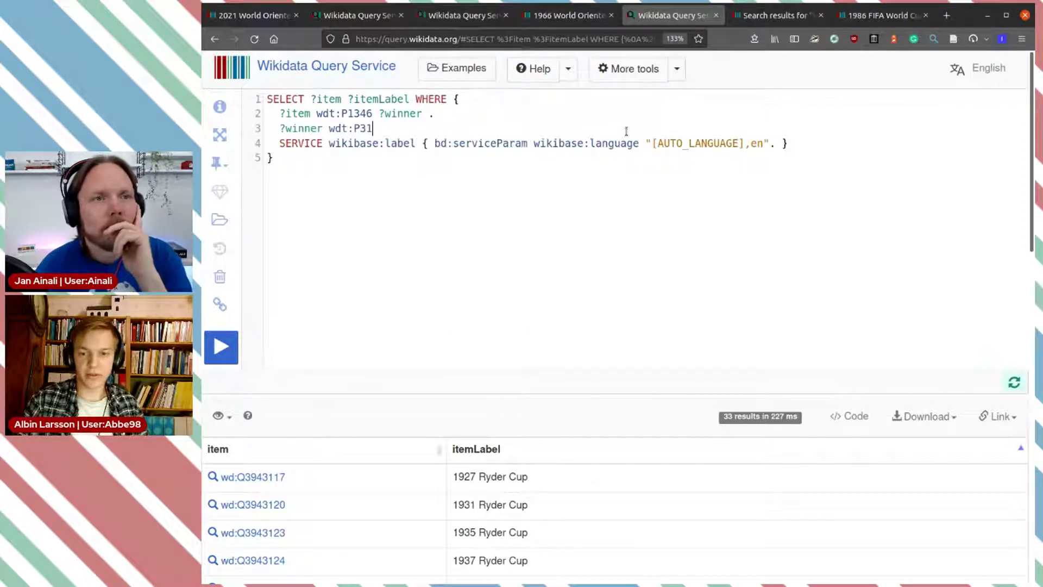
text(?i)
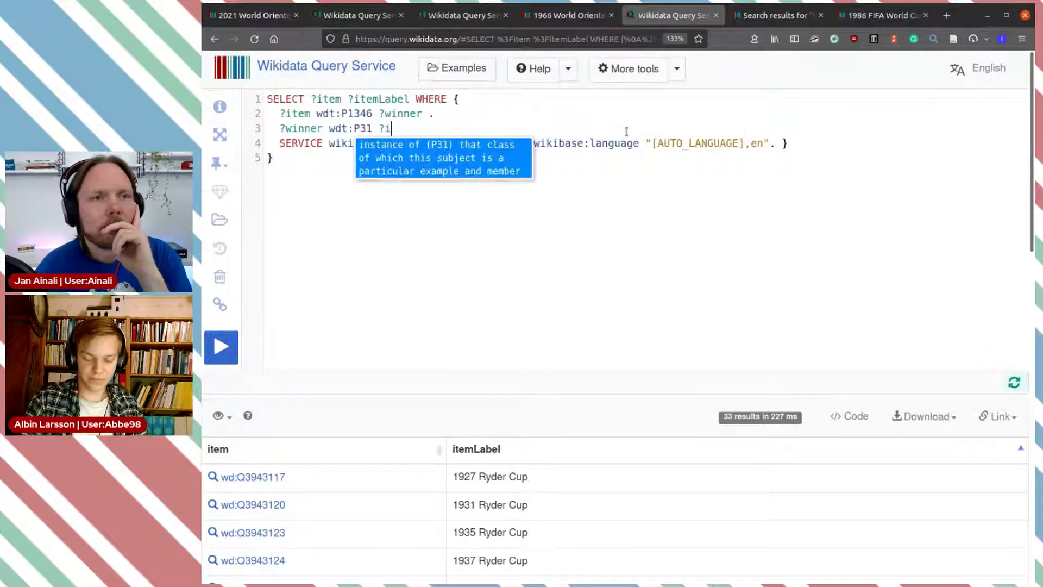
key(BackSpace)
text(type .)
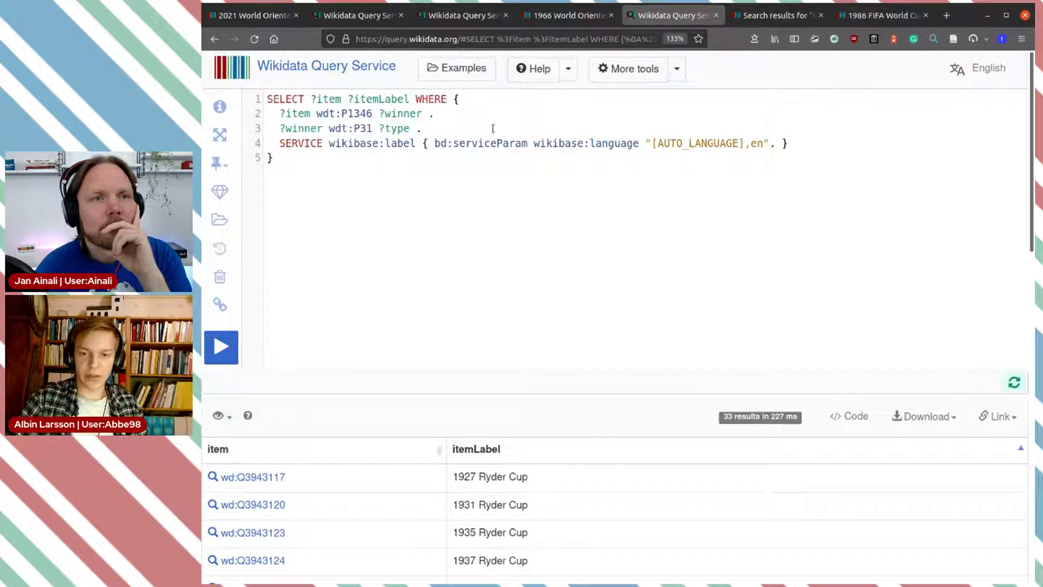
Replace the selected variables ?item and ?itemLabel in the SELECT clause with ?winner and ?type
double_click(379, 100)
key(BackSpace)
key(BackSpace)
key(BackSpace)
key(BackSpace)
key(BackSpace)
key(BackSpace)
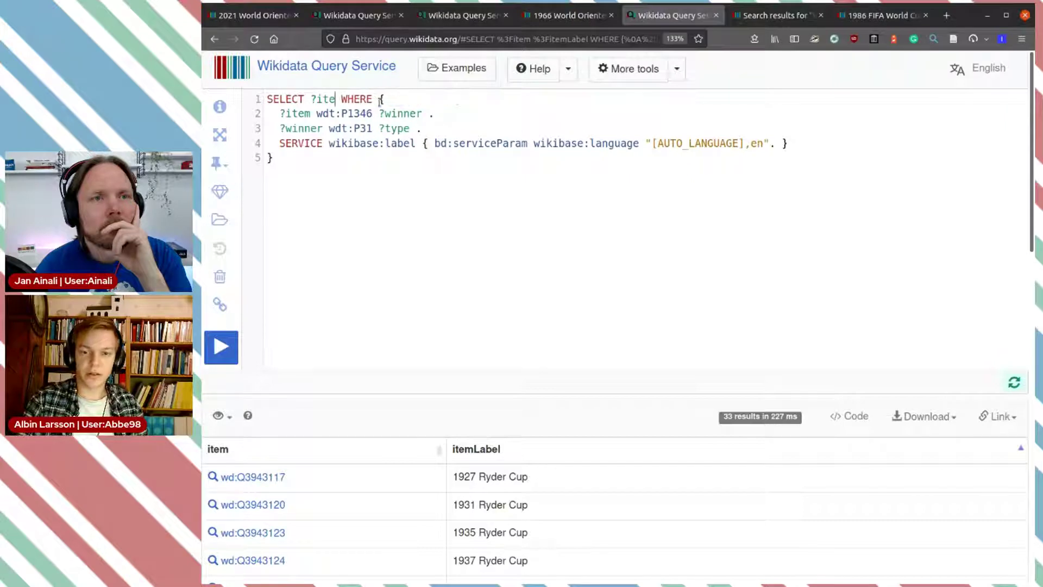
key(BackSpace)
text(winner )
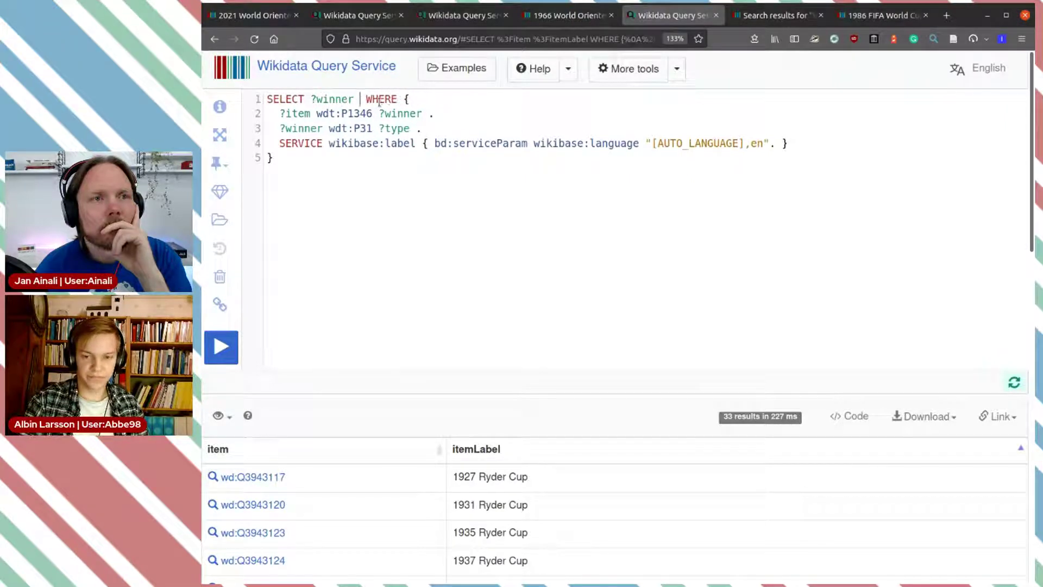
text(?)
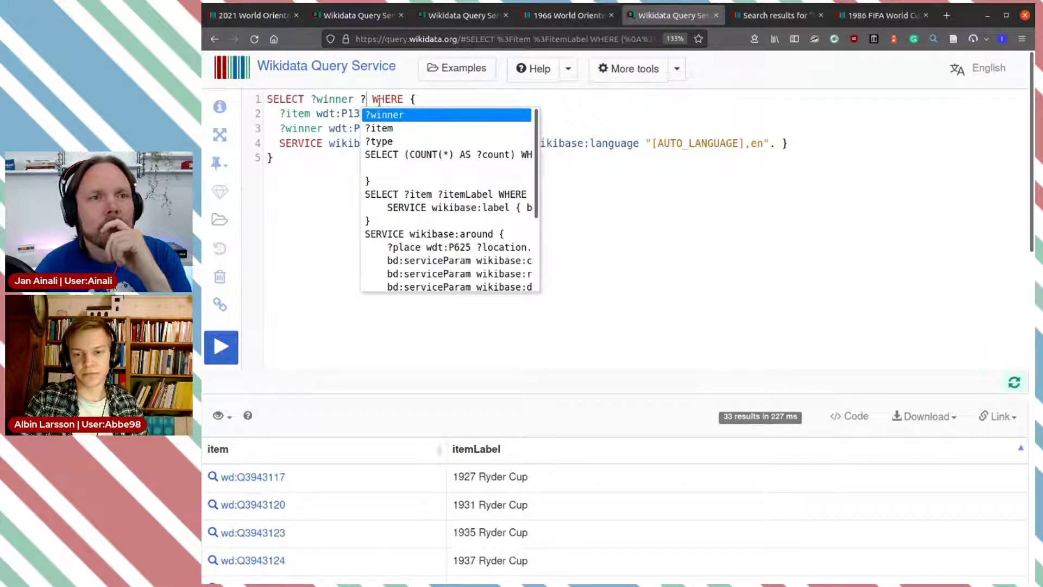
text(type)
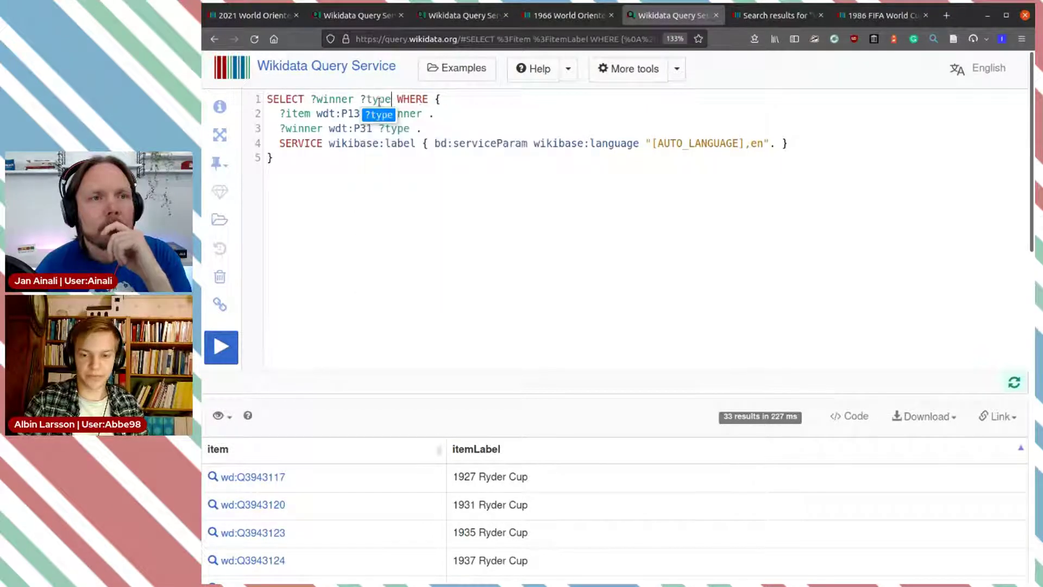
Add an empty MINUS { } block on a new line below the "?winner wdt:P31 ?type ." triple
click(472, 126)
key(Return)
text(MINUS )
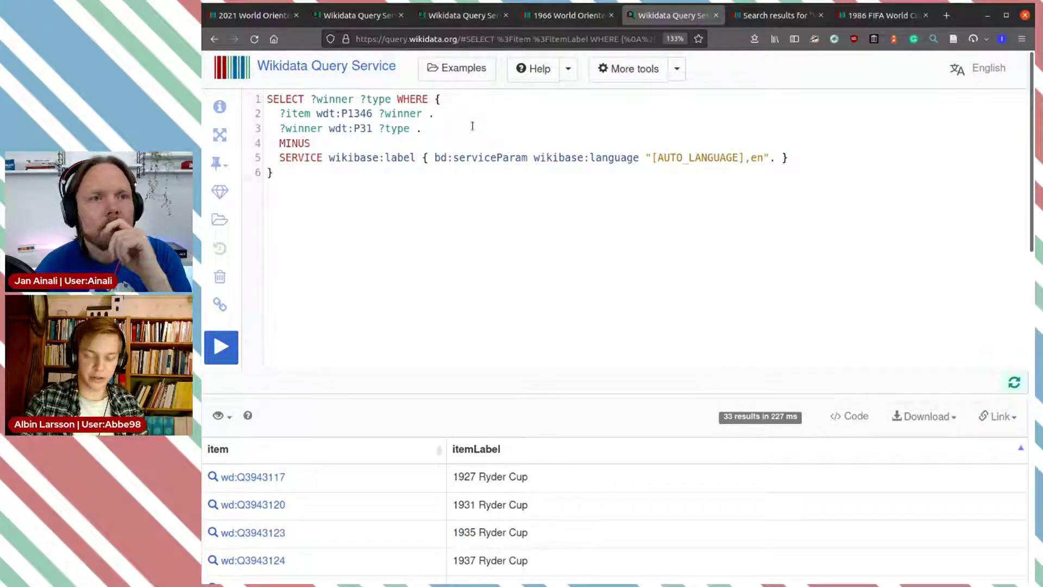
text(wdt)
key(BackSpace)
key(BackSpace)
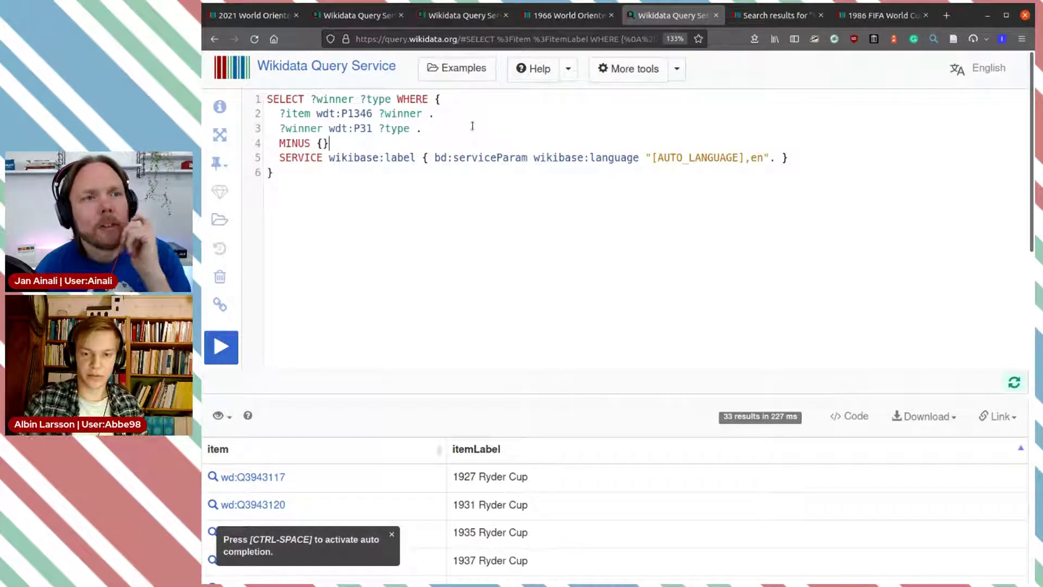
key(Left)
key(Left)
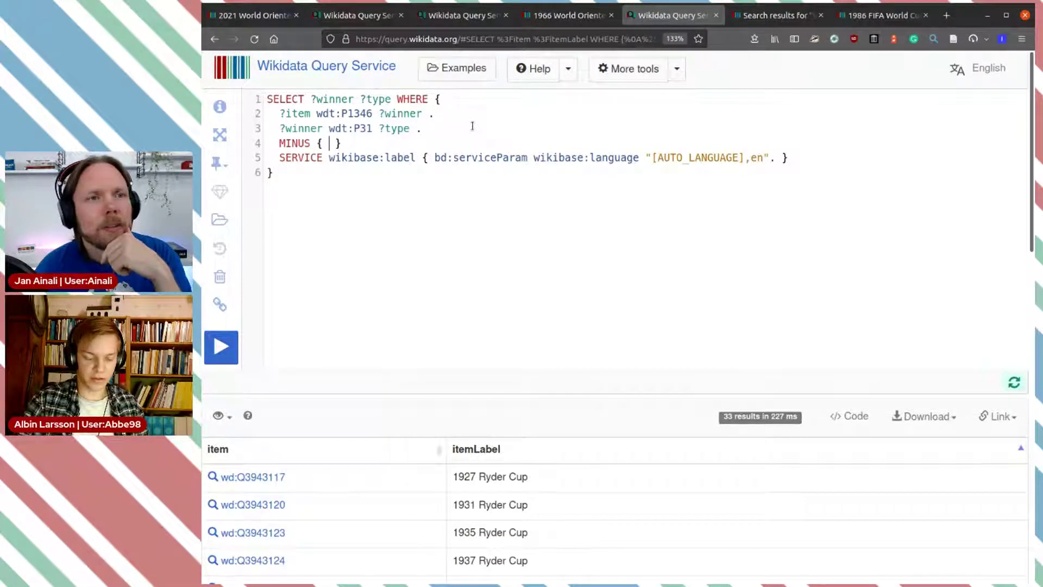
Exclude humans by filling the MINUS block with "?winner wdt:P31 wd:Q5", and run the query
text(?winner )
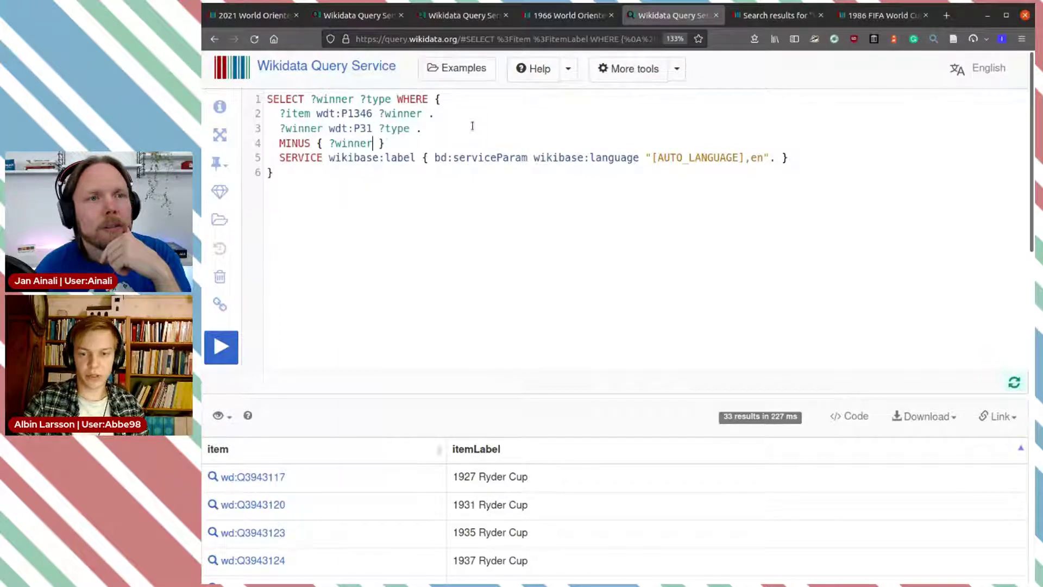
text(wdt: )
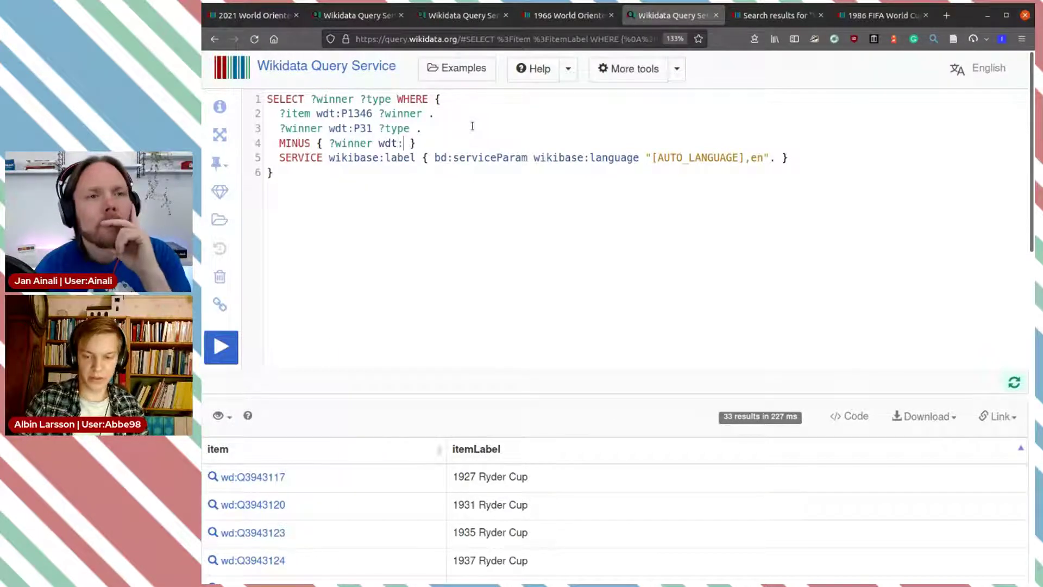
text(P31)
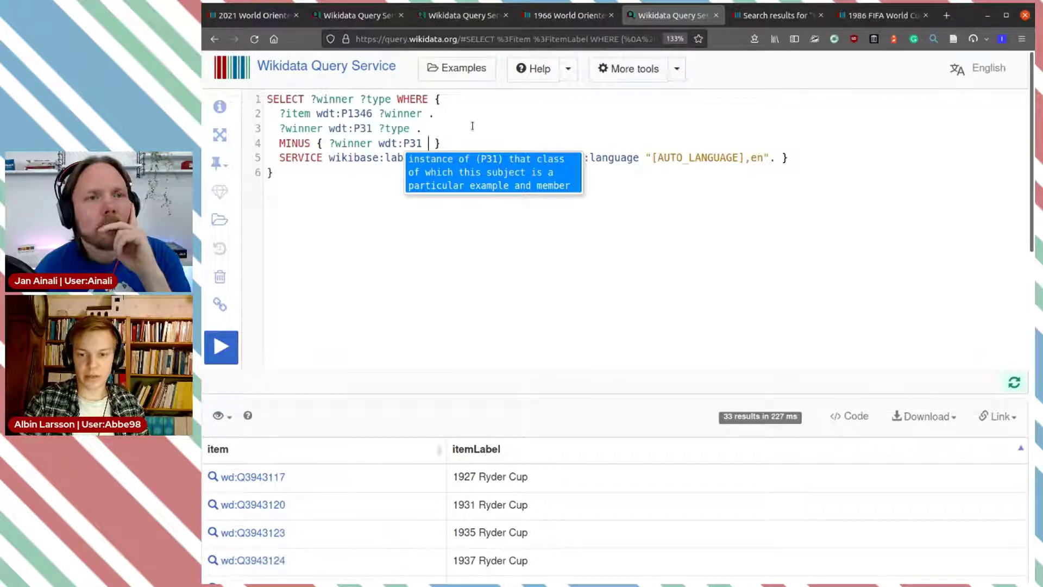
text( wd:pe)
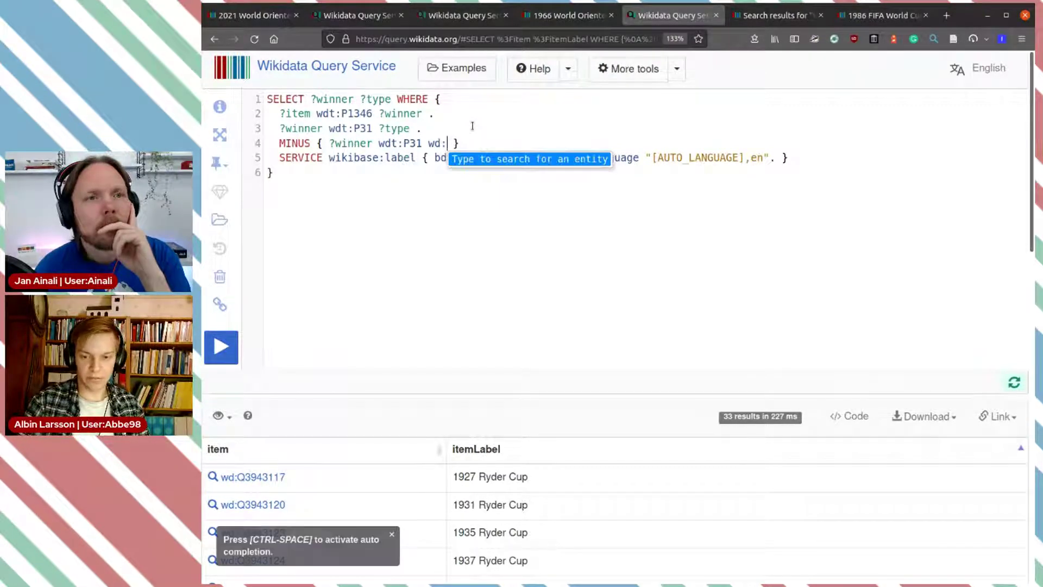
text(rson)
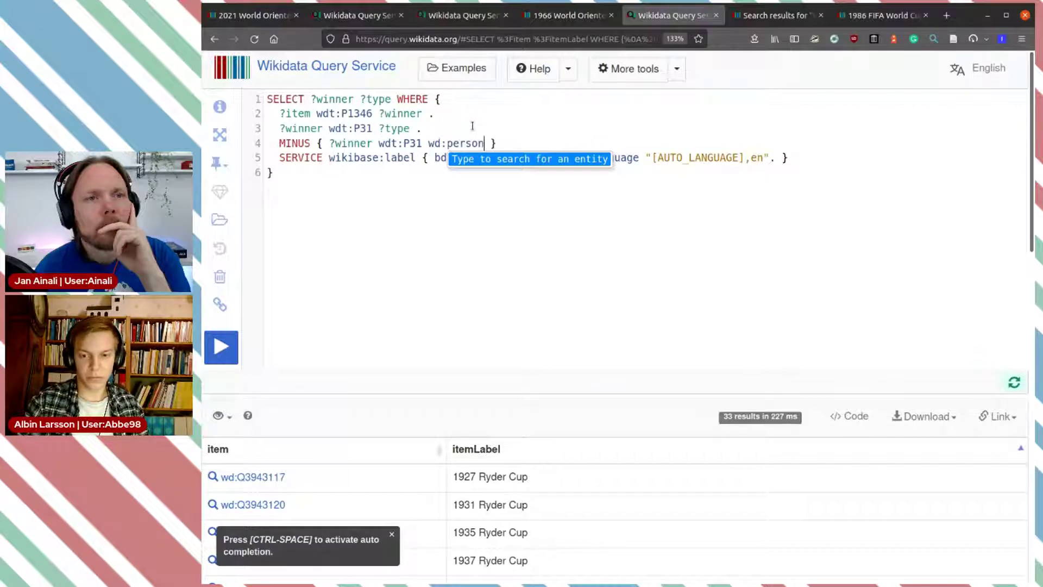
key(Return)
key(ctrl+Return)
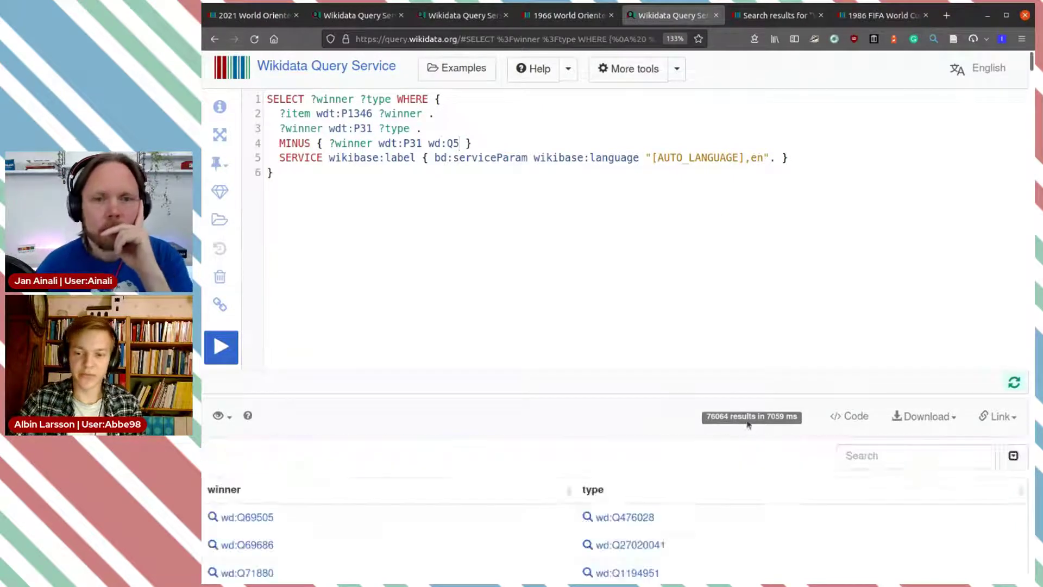
scroll(635, 428, down, 3)
scroll(636, 428, up, 3)
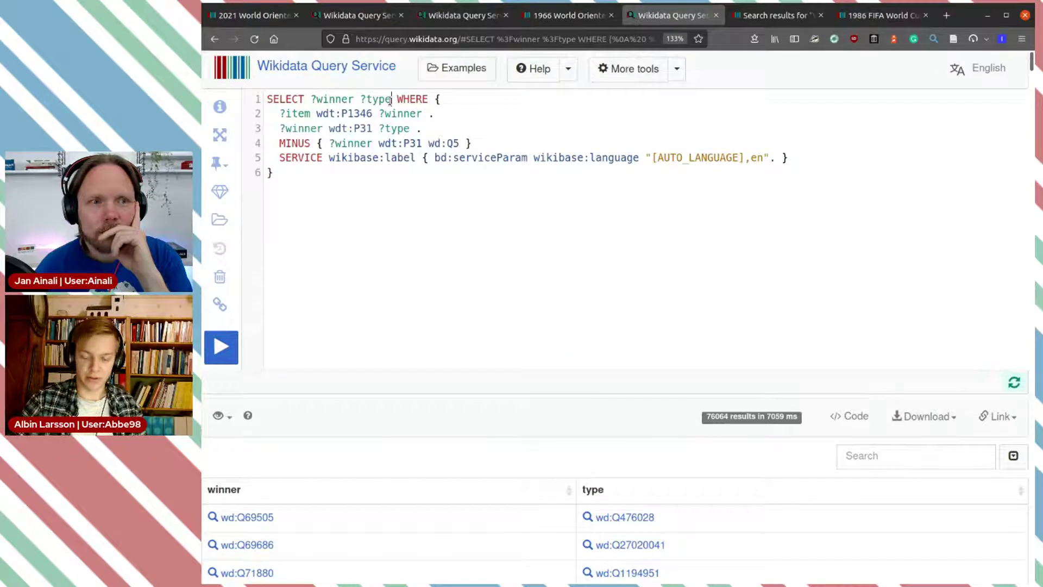
Change ?type to ?typeLabel in the SELECT clause and rerun the query
text(Label)
key(ctrl+Return)
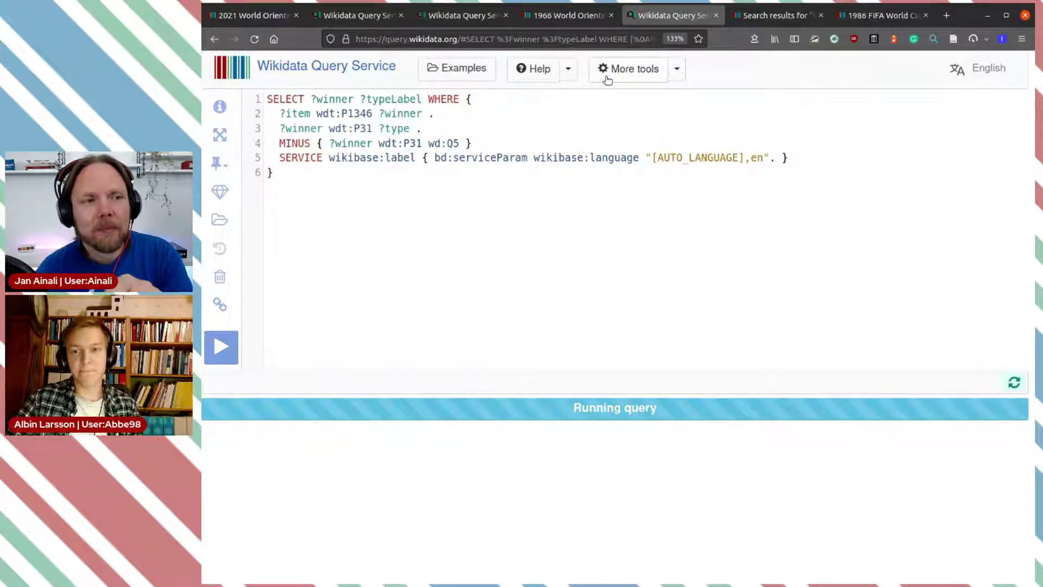
click(603, 131)
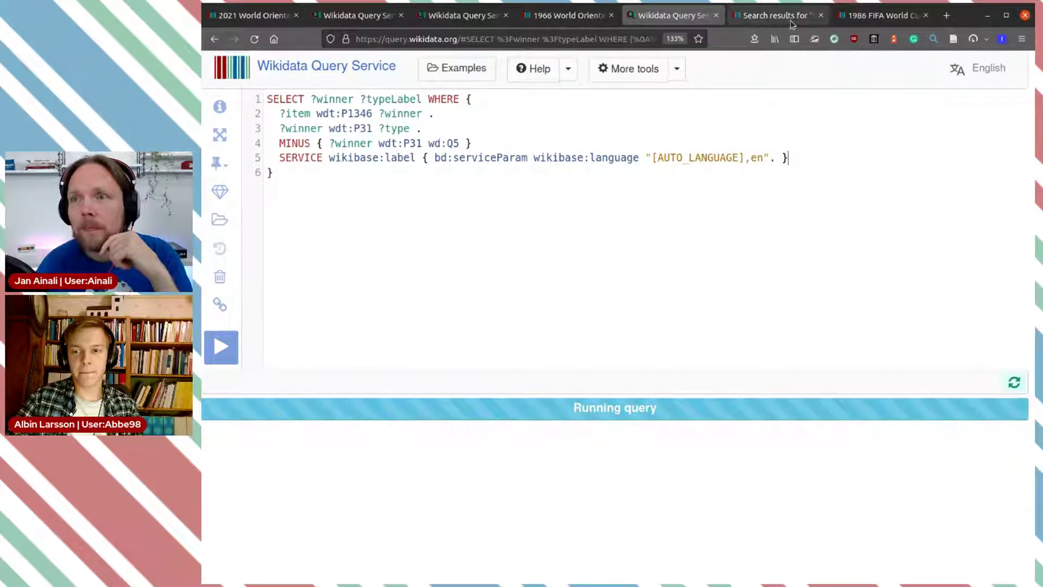
Close the Wikidata search results page and the 1986 FIFA World Cup item
click(819, 16)
click(820, 16)
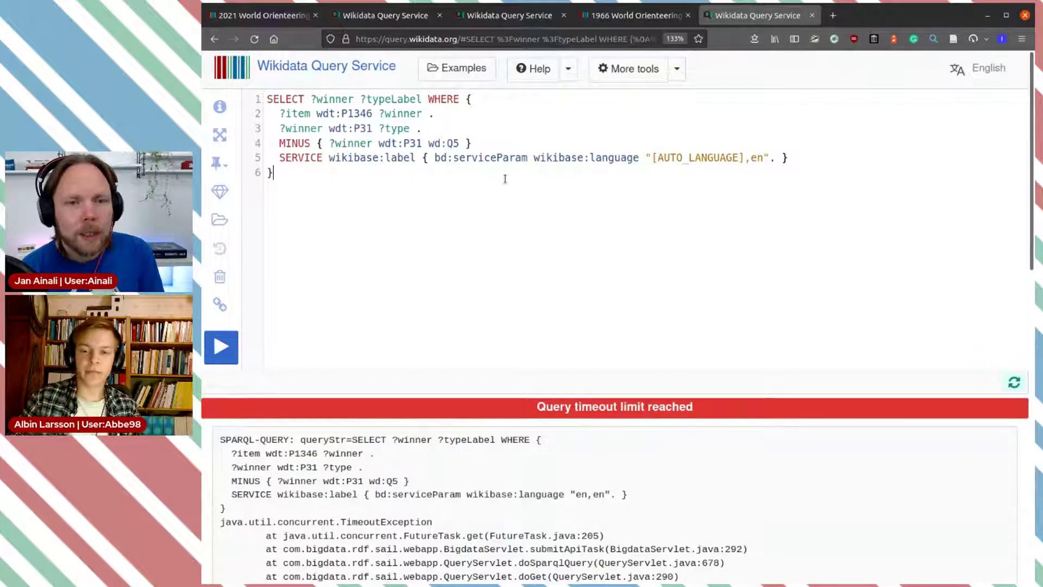
Append LIMIT 500 after the query's closing brace and run the query
text(LIM)
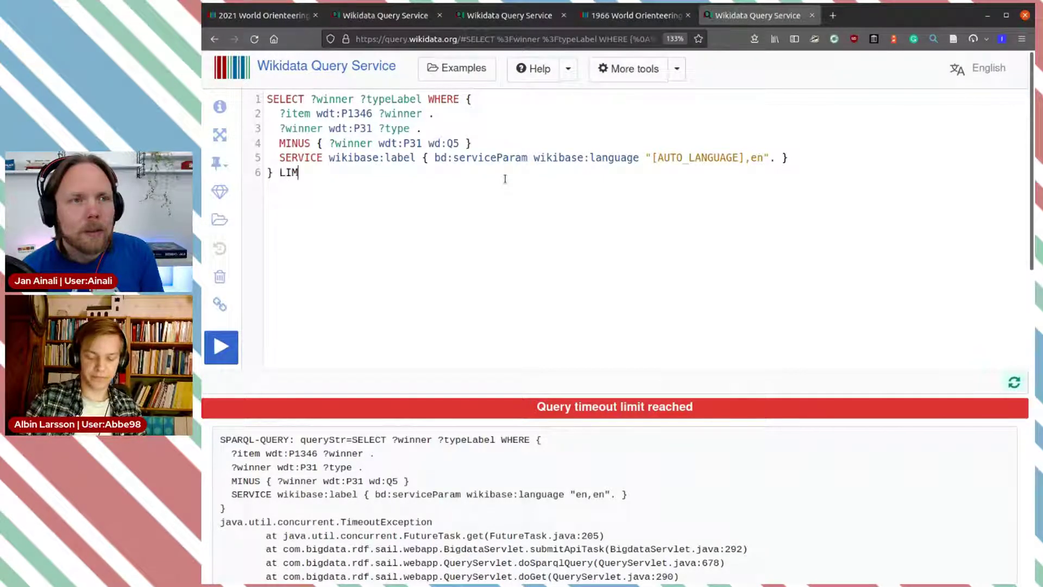
text(IT 500)
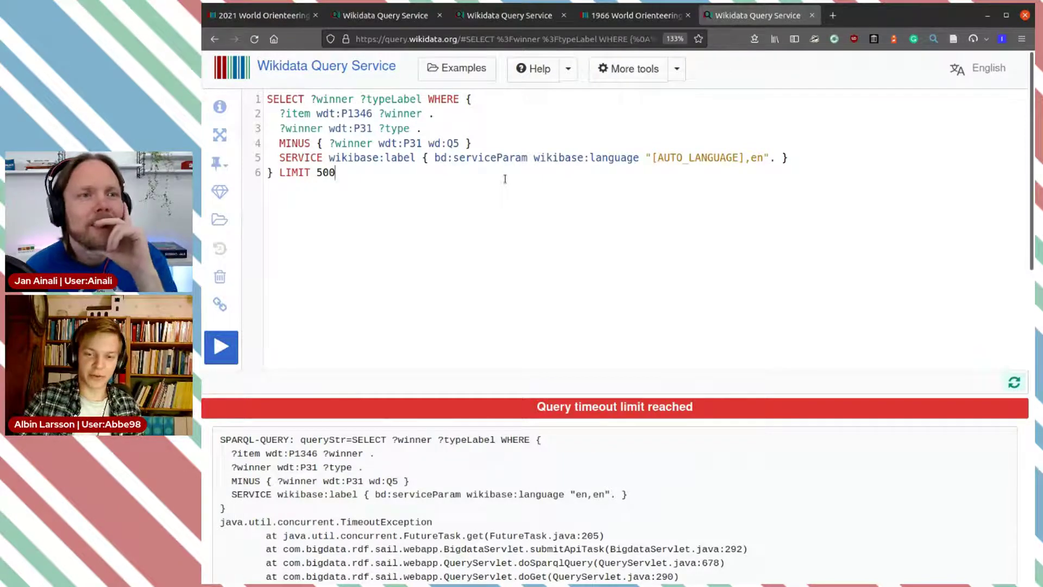
key(ctrl+Return)
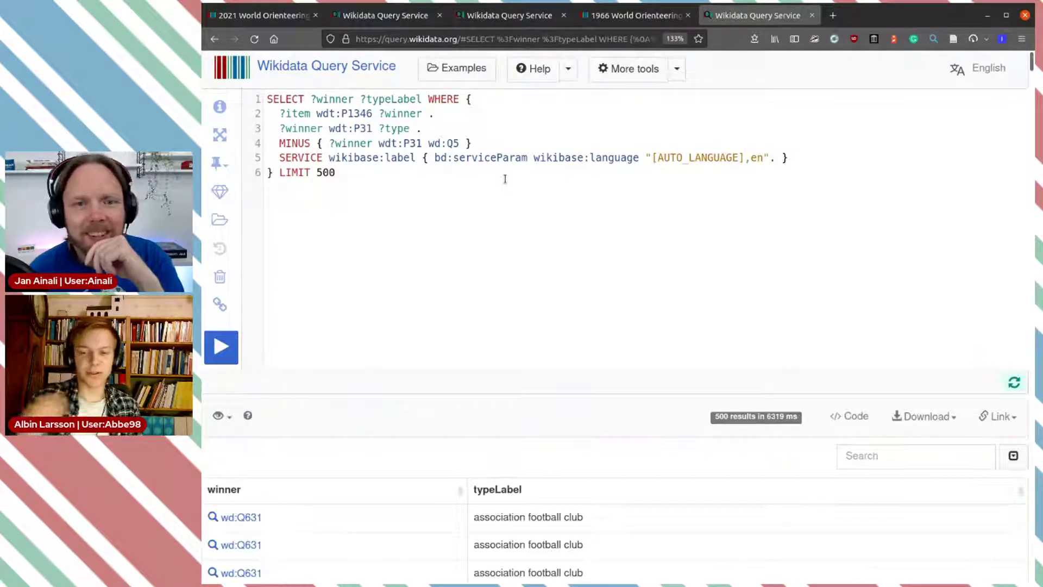
Examine the winner and typeLabel results to see which kinds of non-human items are used as winners
scroll(634, 318, down, 5)
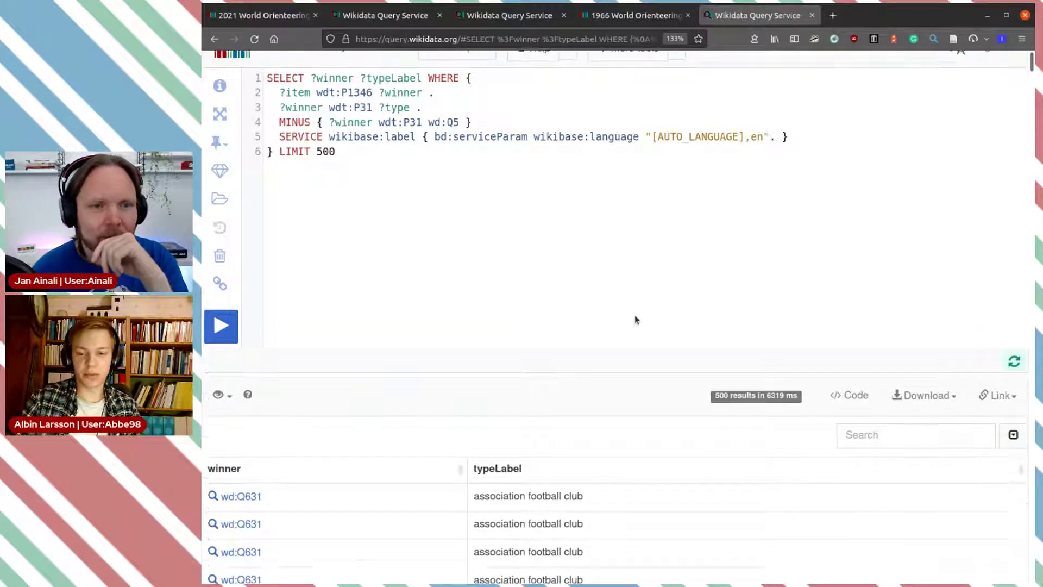
scroll(623, 299, down, 15)
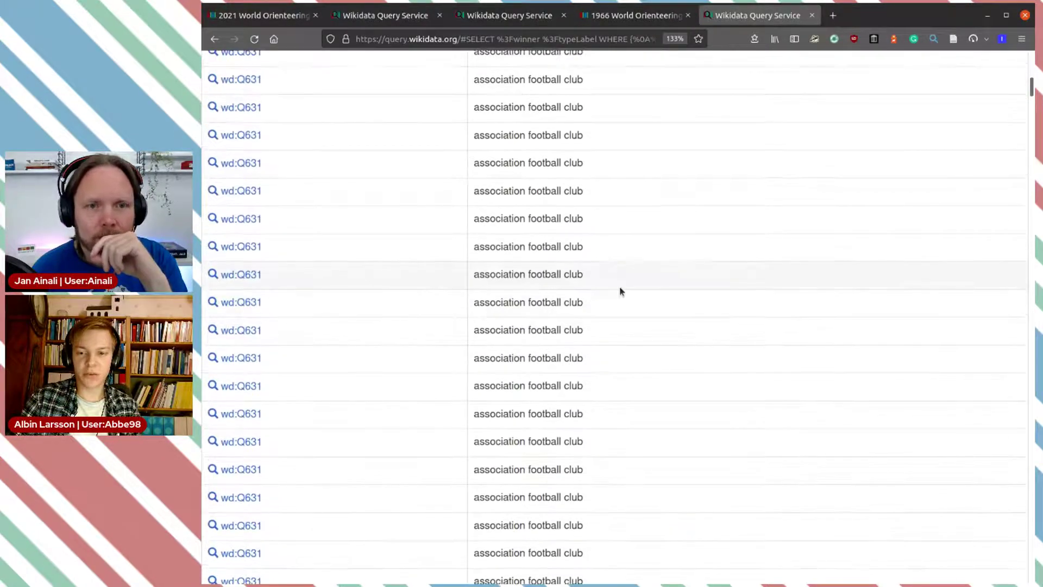
scroll(619, 286, up, 12)
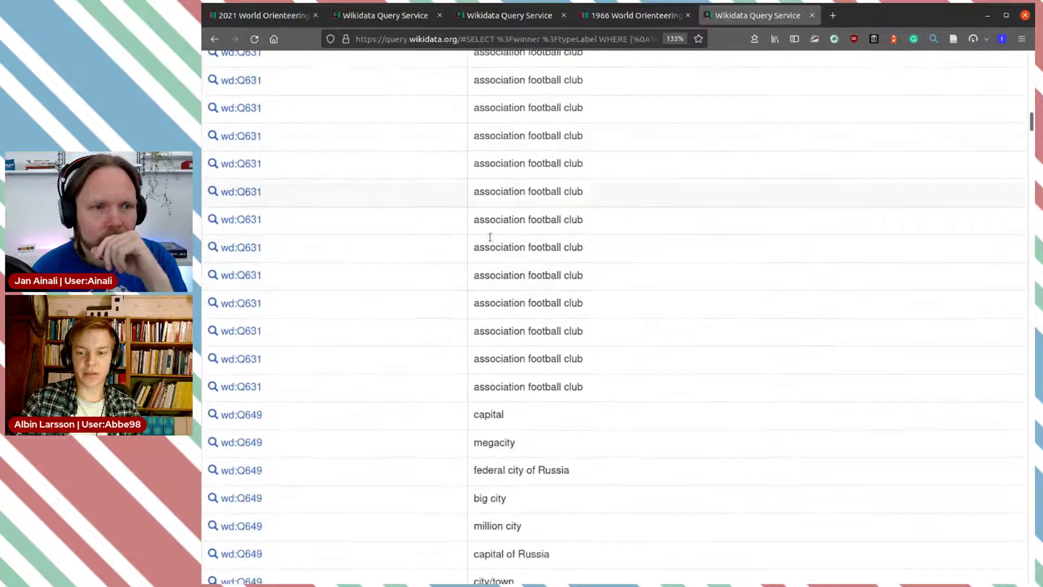
scroll(512, 270, down, 3)
double_click(497, 241)
double_click(495, 270)
scroll(629, 352, down, 1)
scroll(628, 352, down, 5)
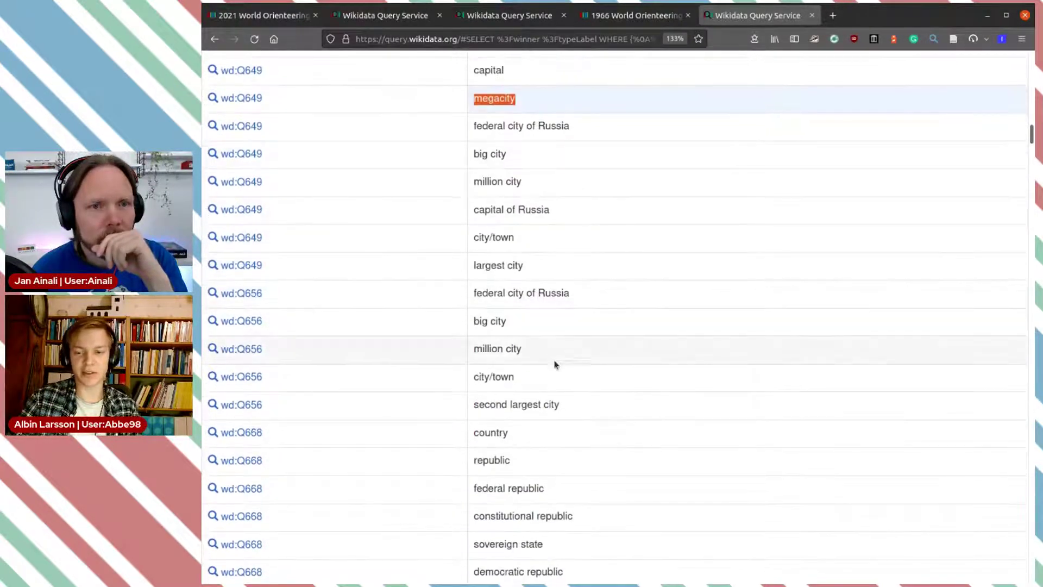
scroll(565, 392, down, 4)
scroll(565, 392, down, 6)
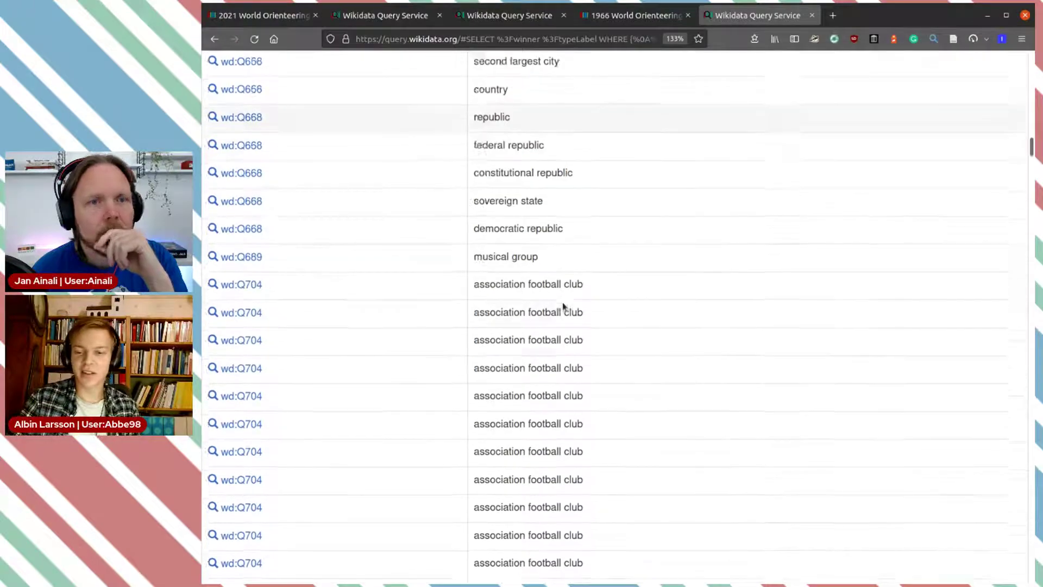
double_click(530, 170)
scroll(680, 294, down, 15)
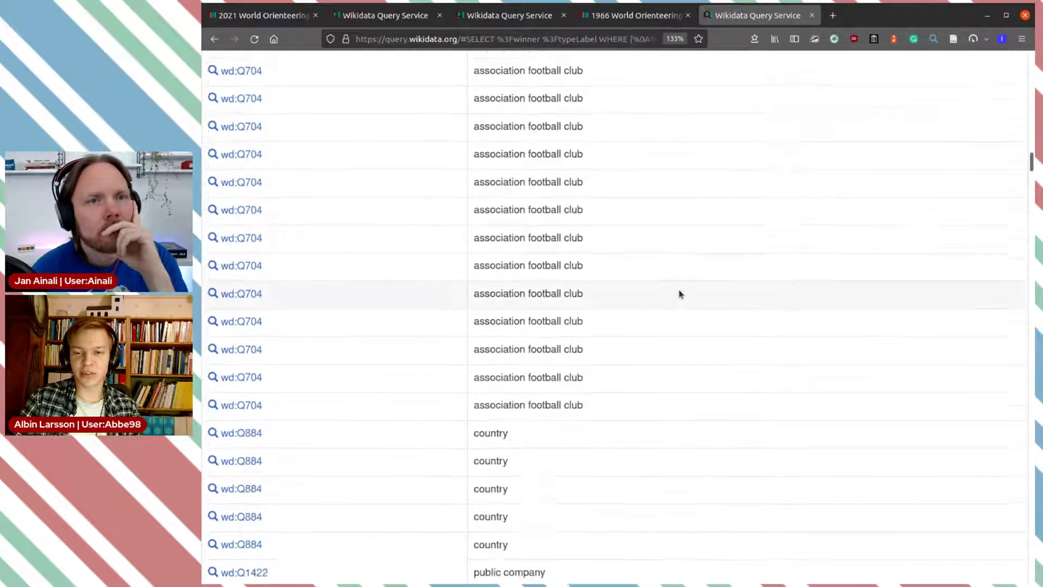
scroll(514, 228, up, 3)
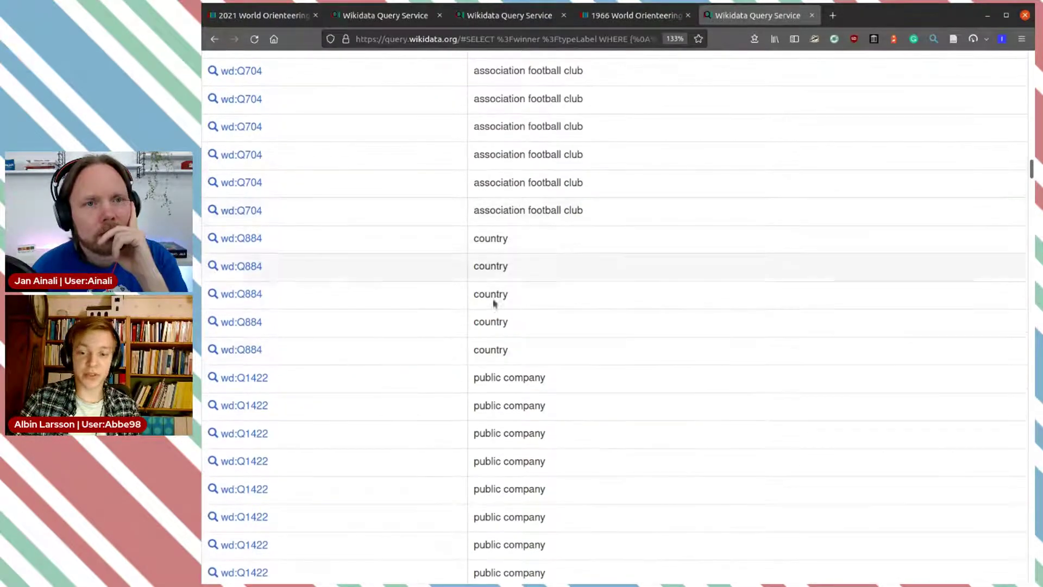
drag(513, 347, 512, 233)
click(655, 326)
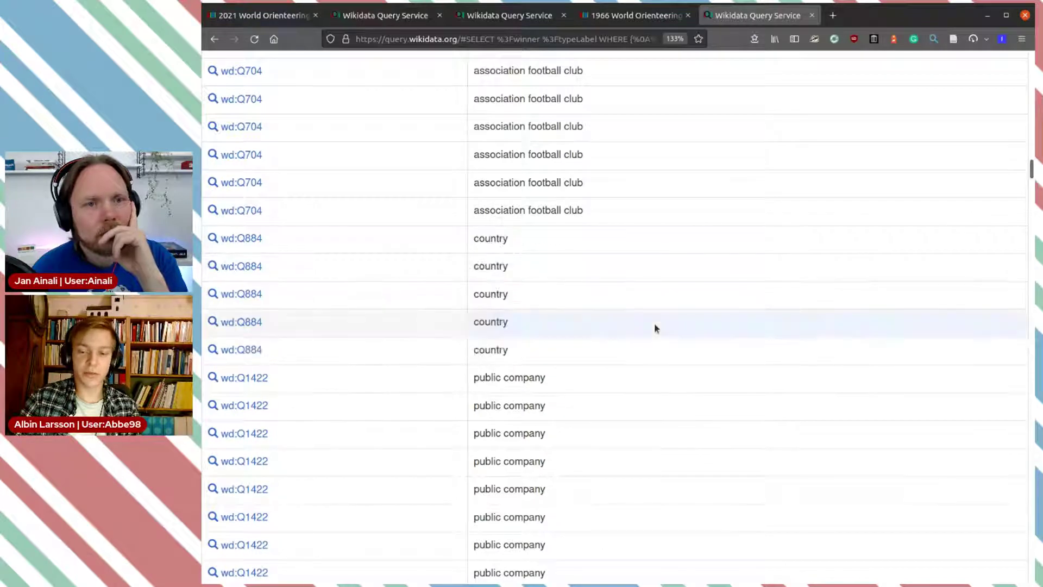
scroll(654, 326, down, 6)
scroll(655, 325, down, 10)
scroll(655, 325, up, 5)
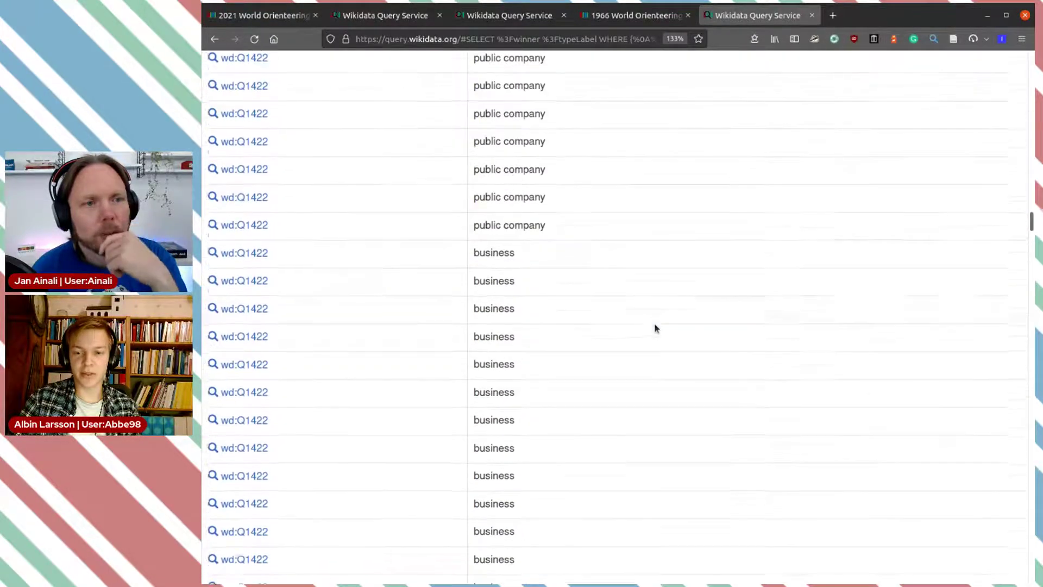
scroll(655, 325, down, 5)
scroll(654, 328, down, 5)
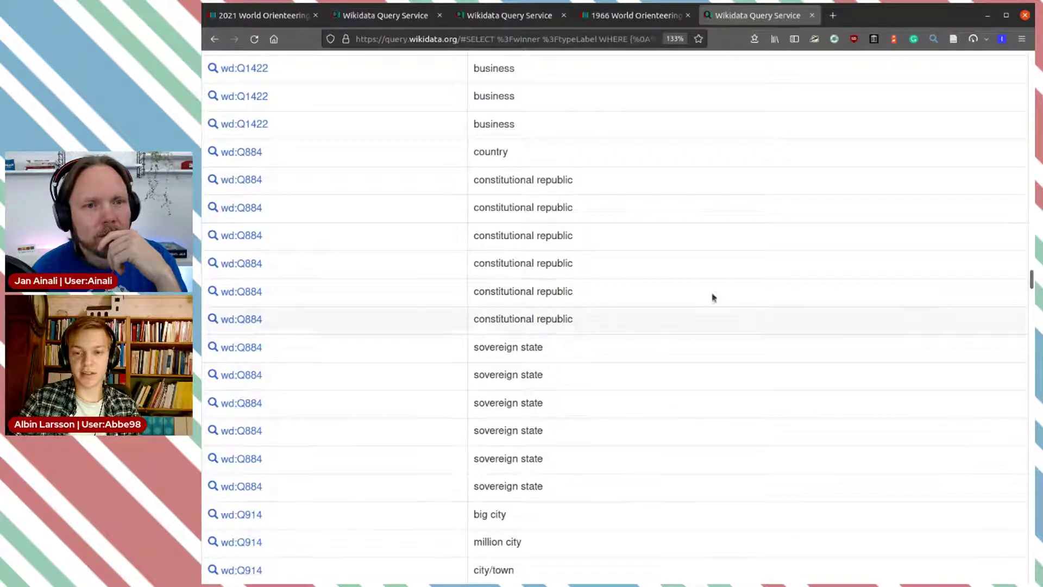
scroll(668, 373, down, 10)
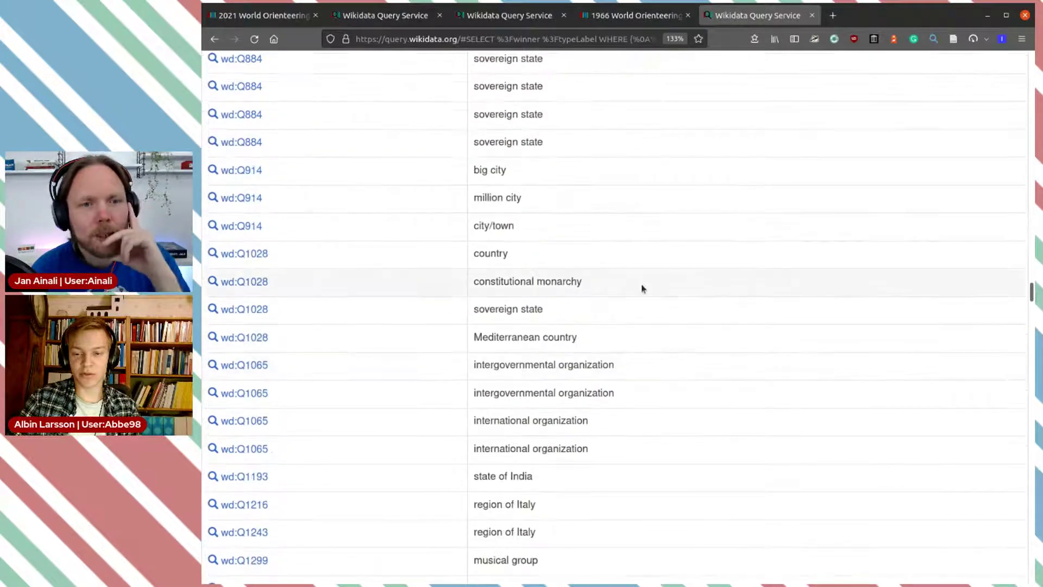
scroll(580, 369, down, 10)
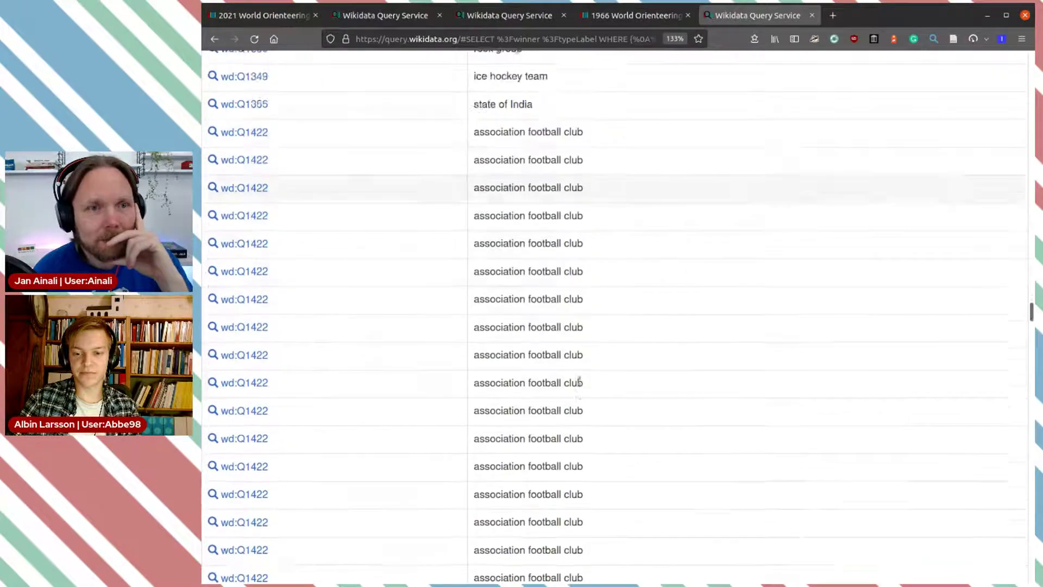
scroll(581, 383, down, 10)
scroll(580, 379, up, 4)
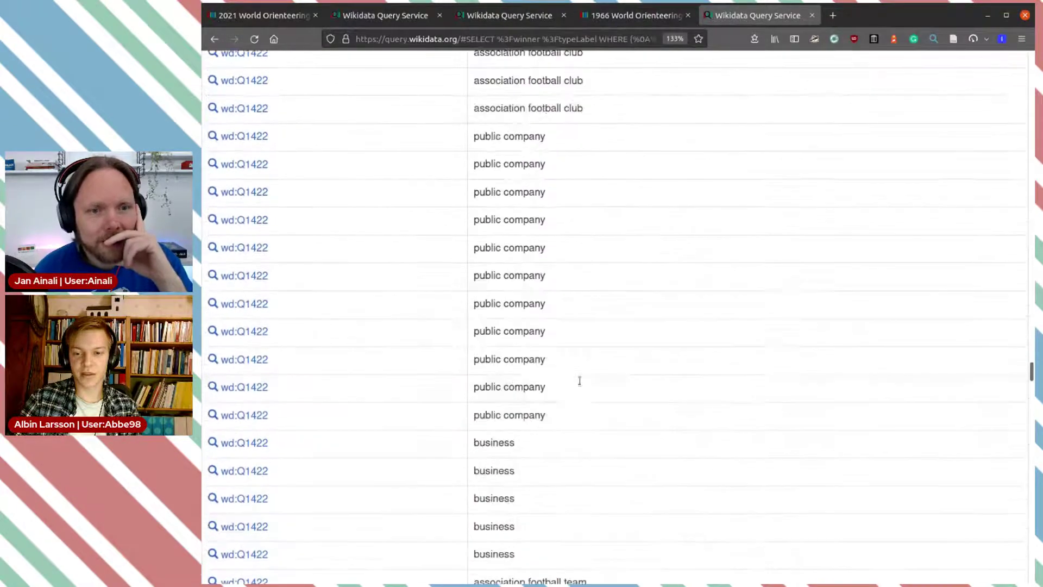
scroll(568, 360, down, 15)
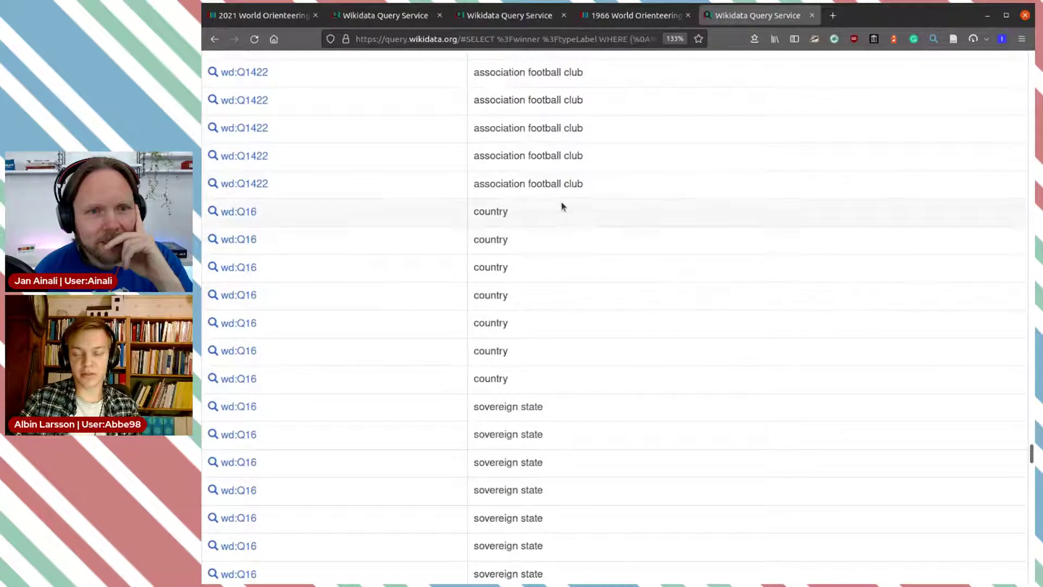
scroll(589, 347, down, 6)
scroll(596, 256, down, 5)
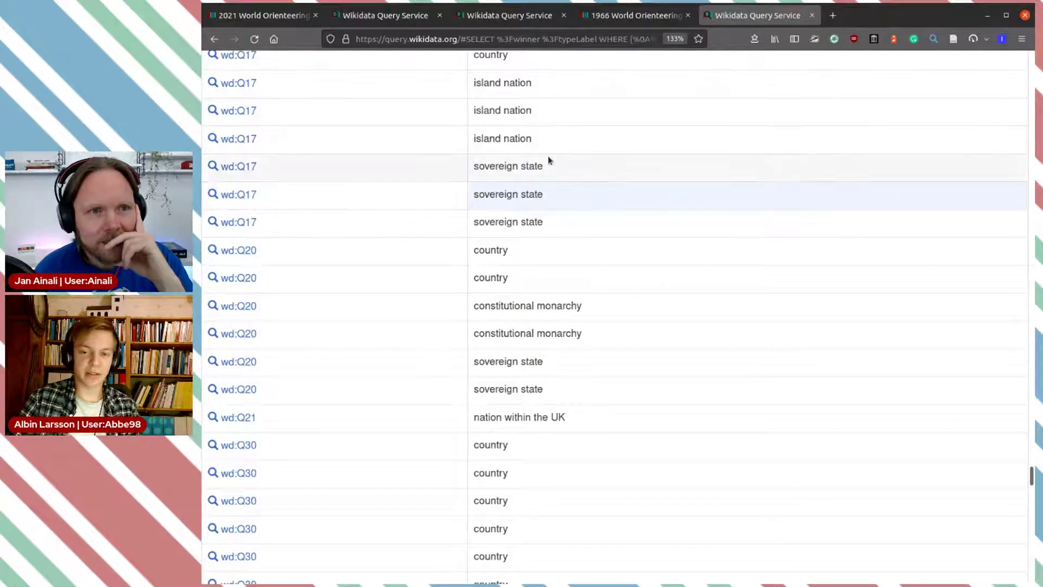
Read through the remaining rows of the winner query to the end of the list, checking which item types the country winners have
drag(540, 120, 568, 384)
click(631, 368)
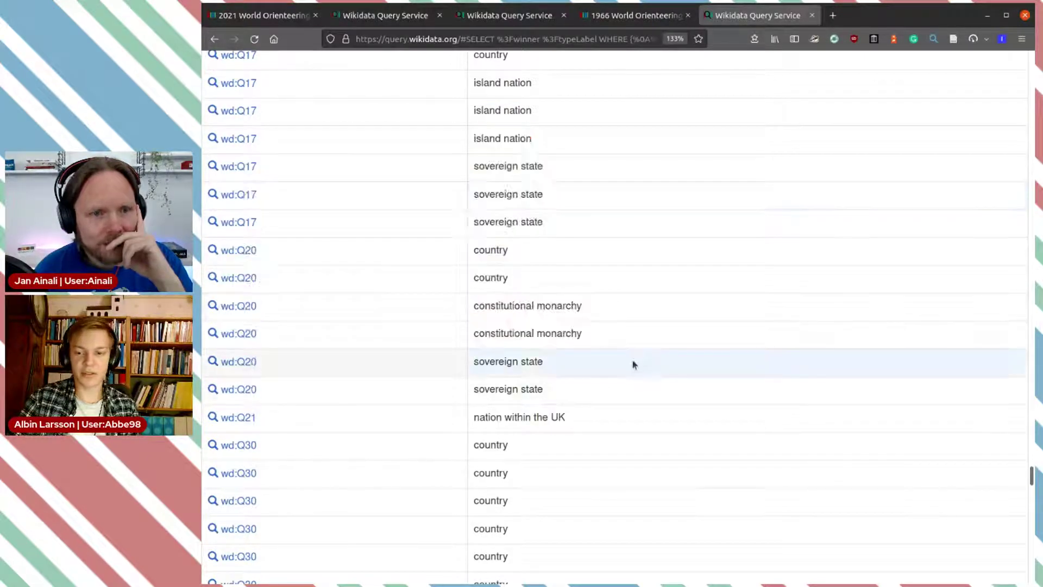
scroll(632, 361, down, 10)
scroll(631, 354, down, 20)
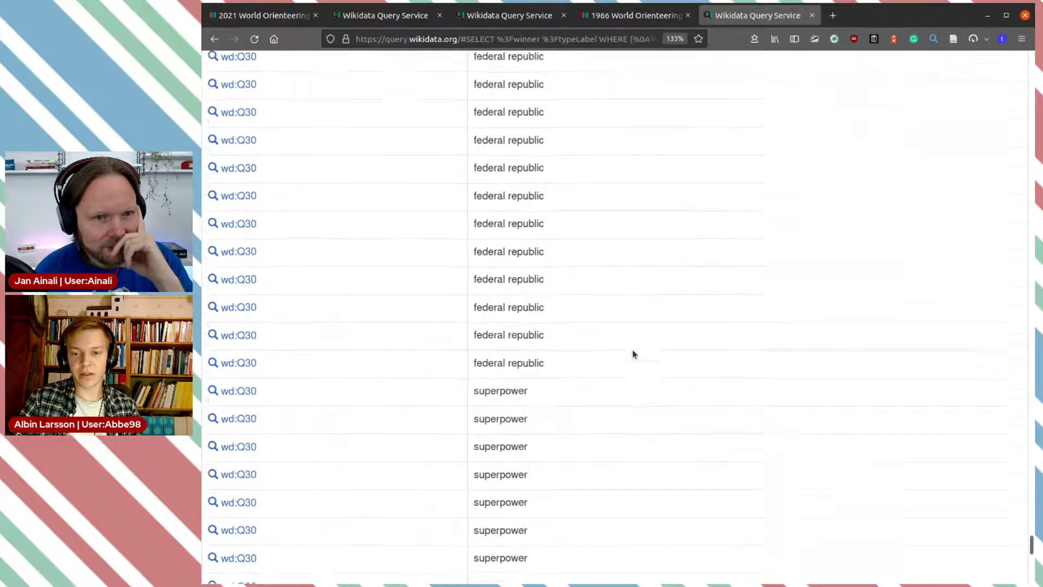
drag(628, 365, 681, 220)
click(681, 219)
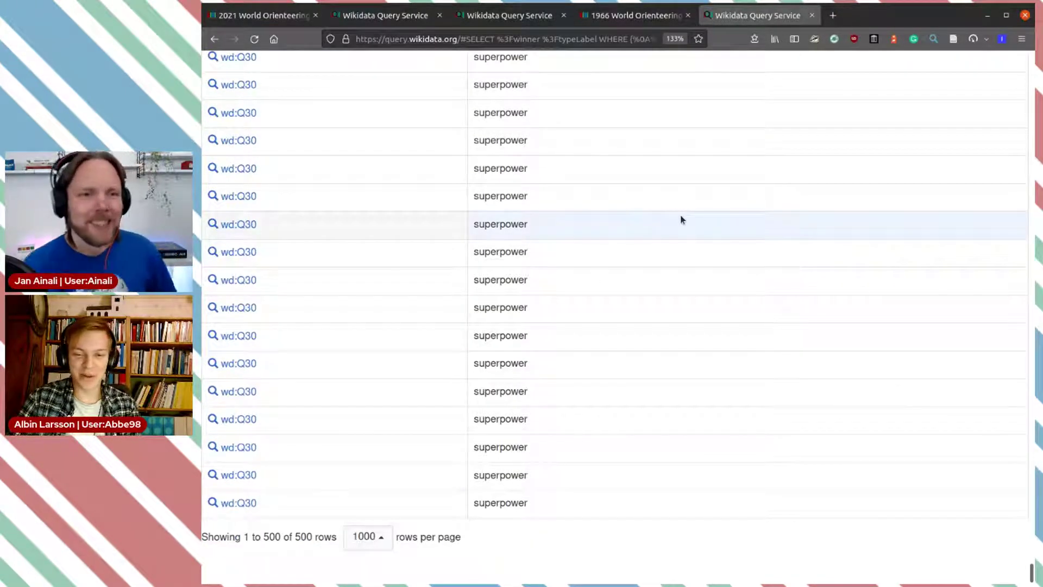
drag(305, 233, 218, 227)
click(700, 244)
scroll(695, 276, up, 2)
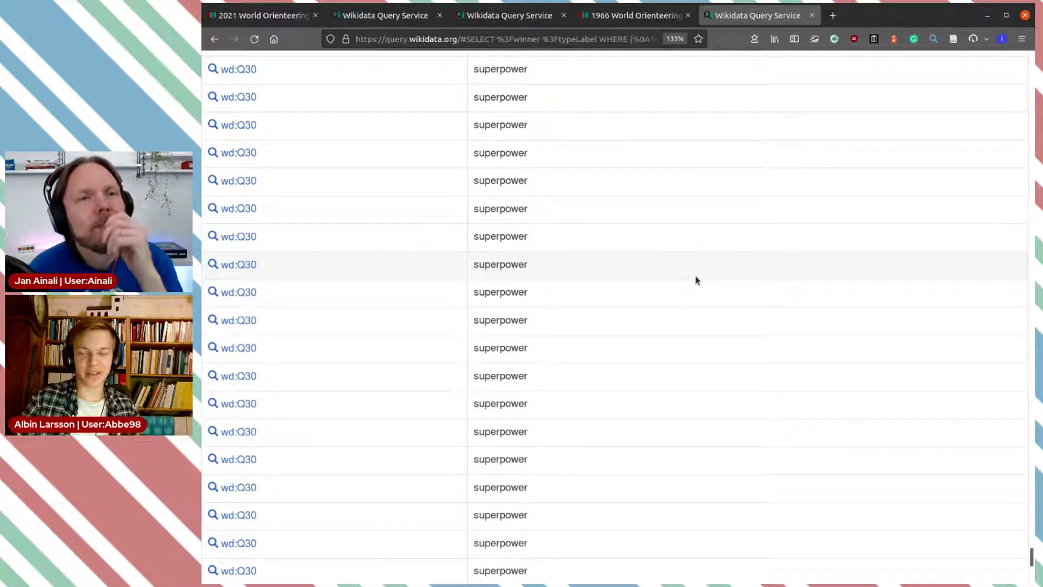
scroll(715, 199, up, 10)
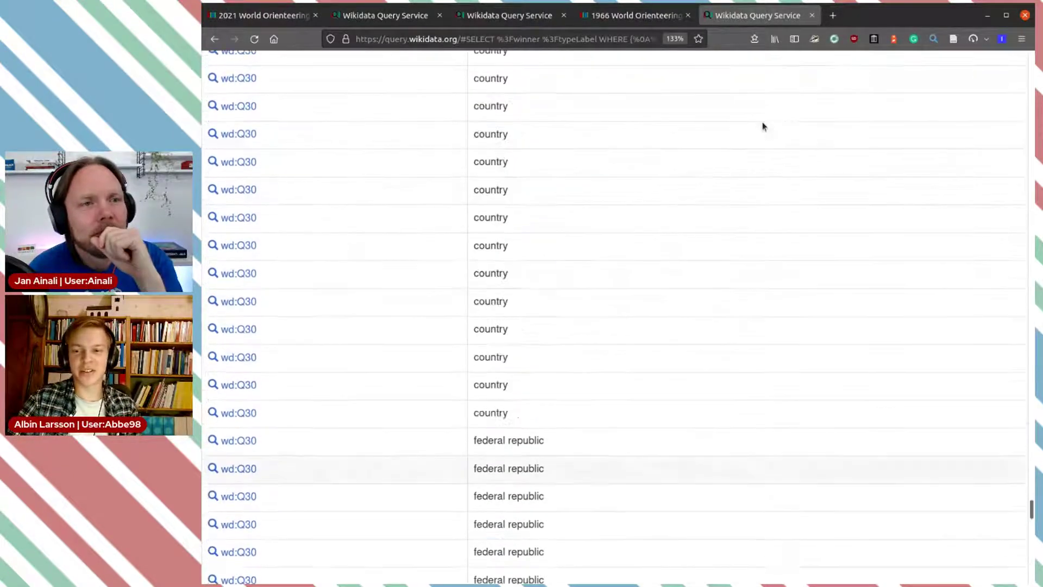
Close the winner-type query and the 1966 World Orienteering Championships item, returning to the query listing the championships by time
click(812, 16)
click(688, 16)
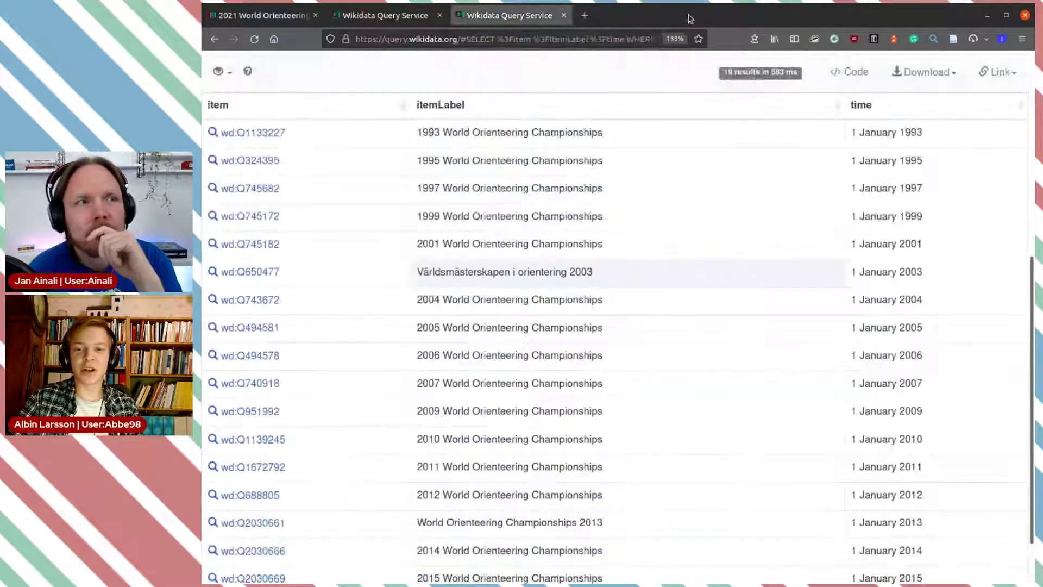
scroll(459, 180, up, 5)
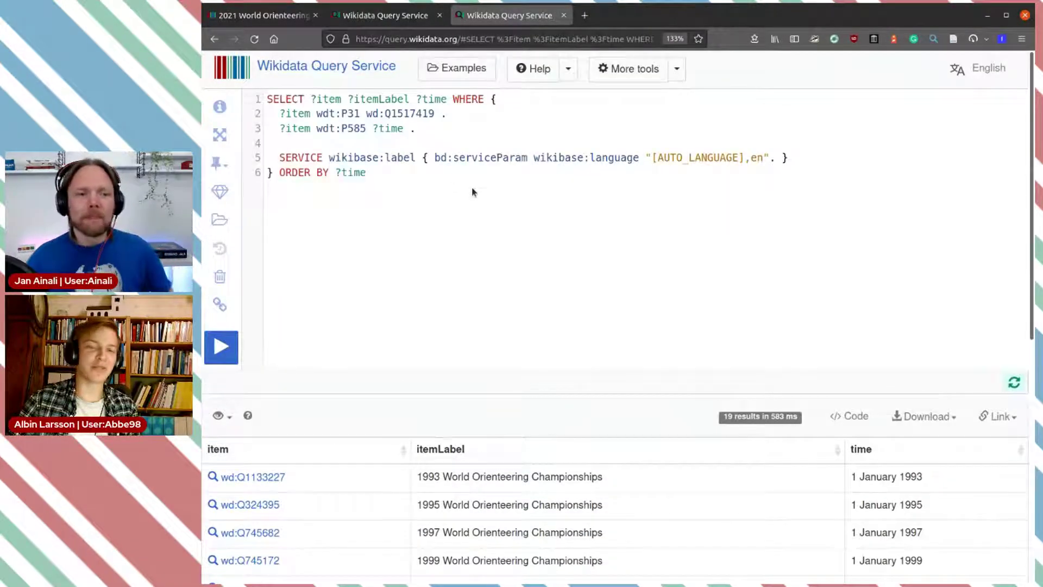